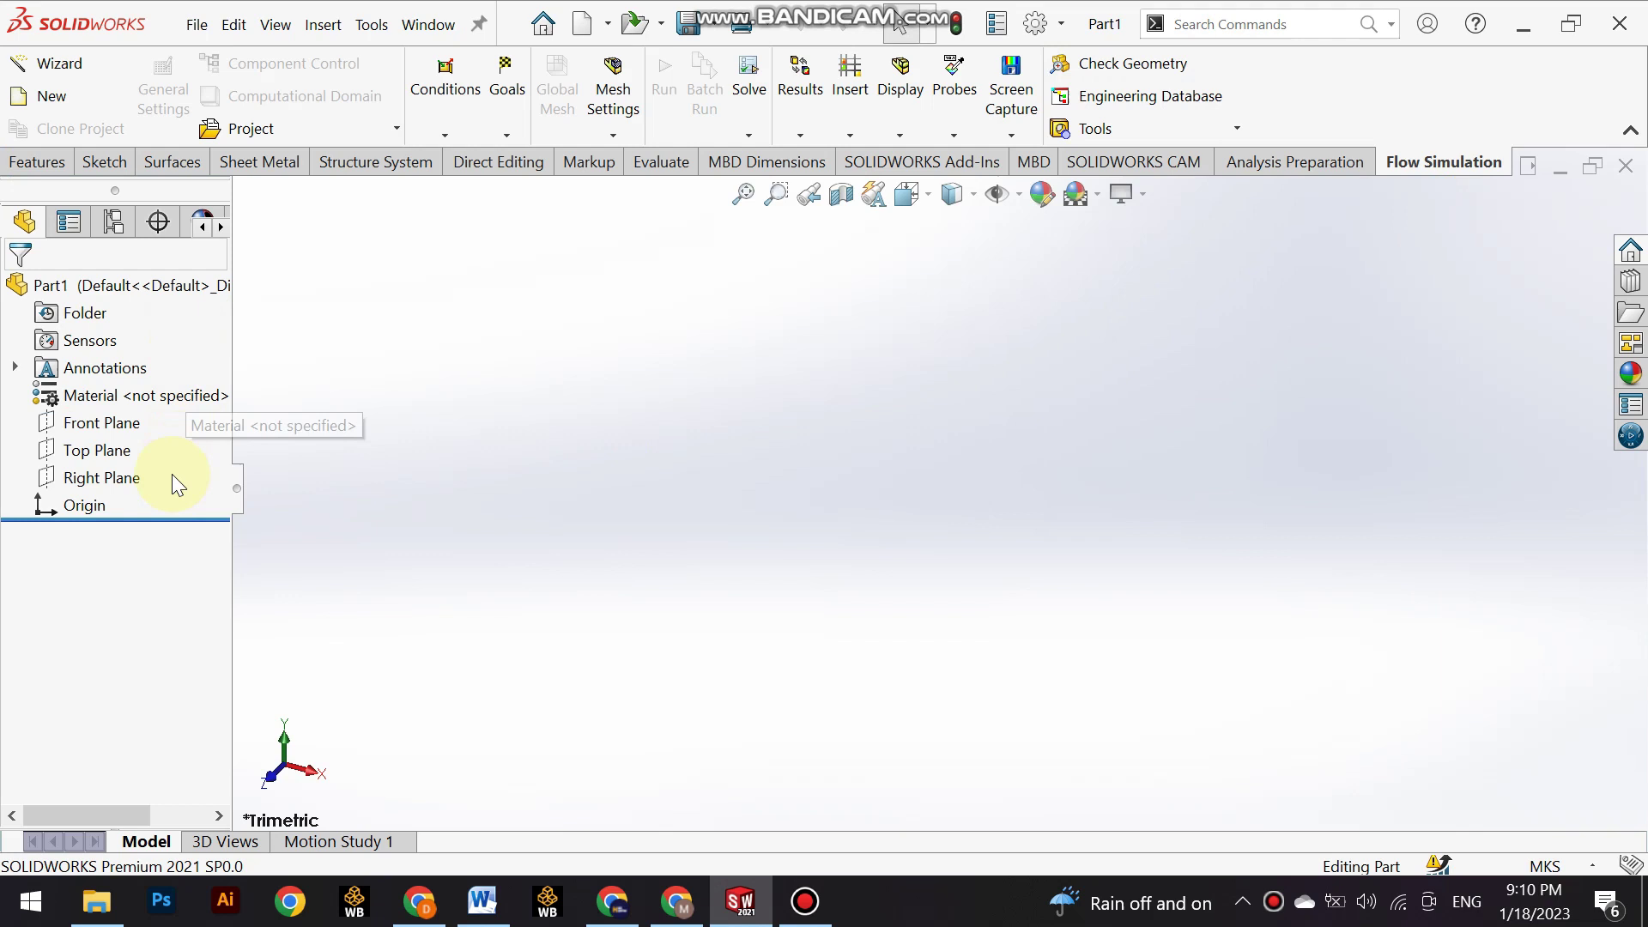
Start a sketch on the Front Plane, viewed normal, and draw a circle at the origin.
left_click(121, 423)
left_click(245, 393)
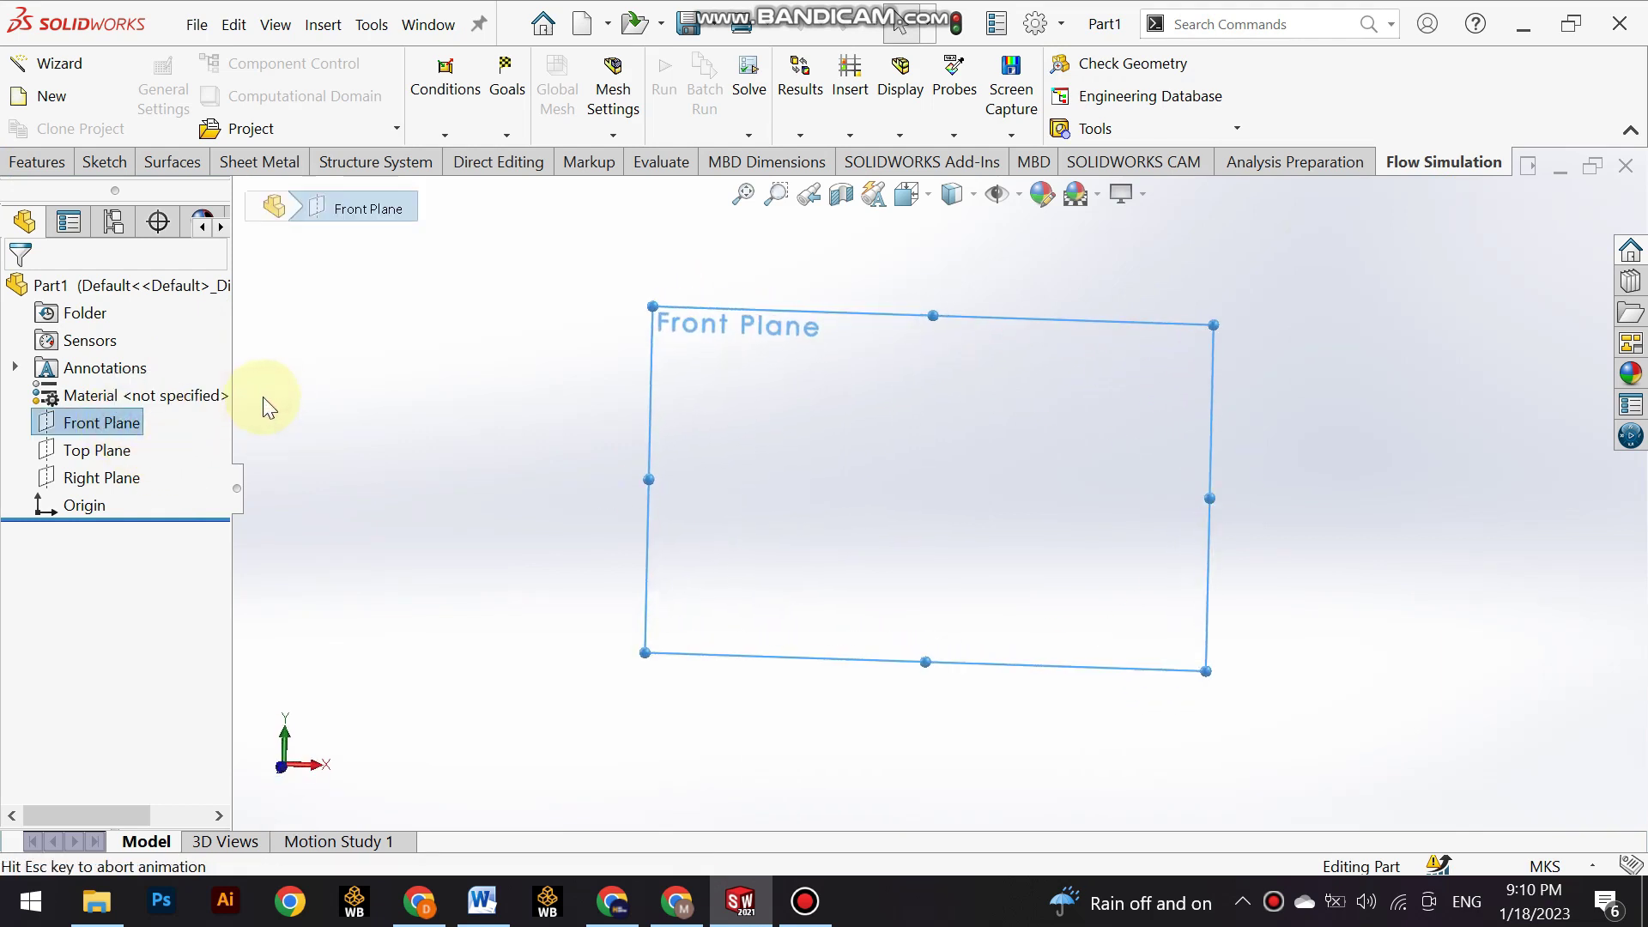
left_click(83, 172)
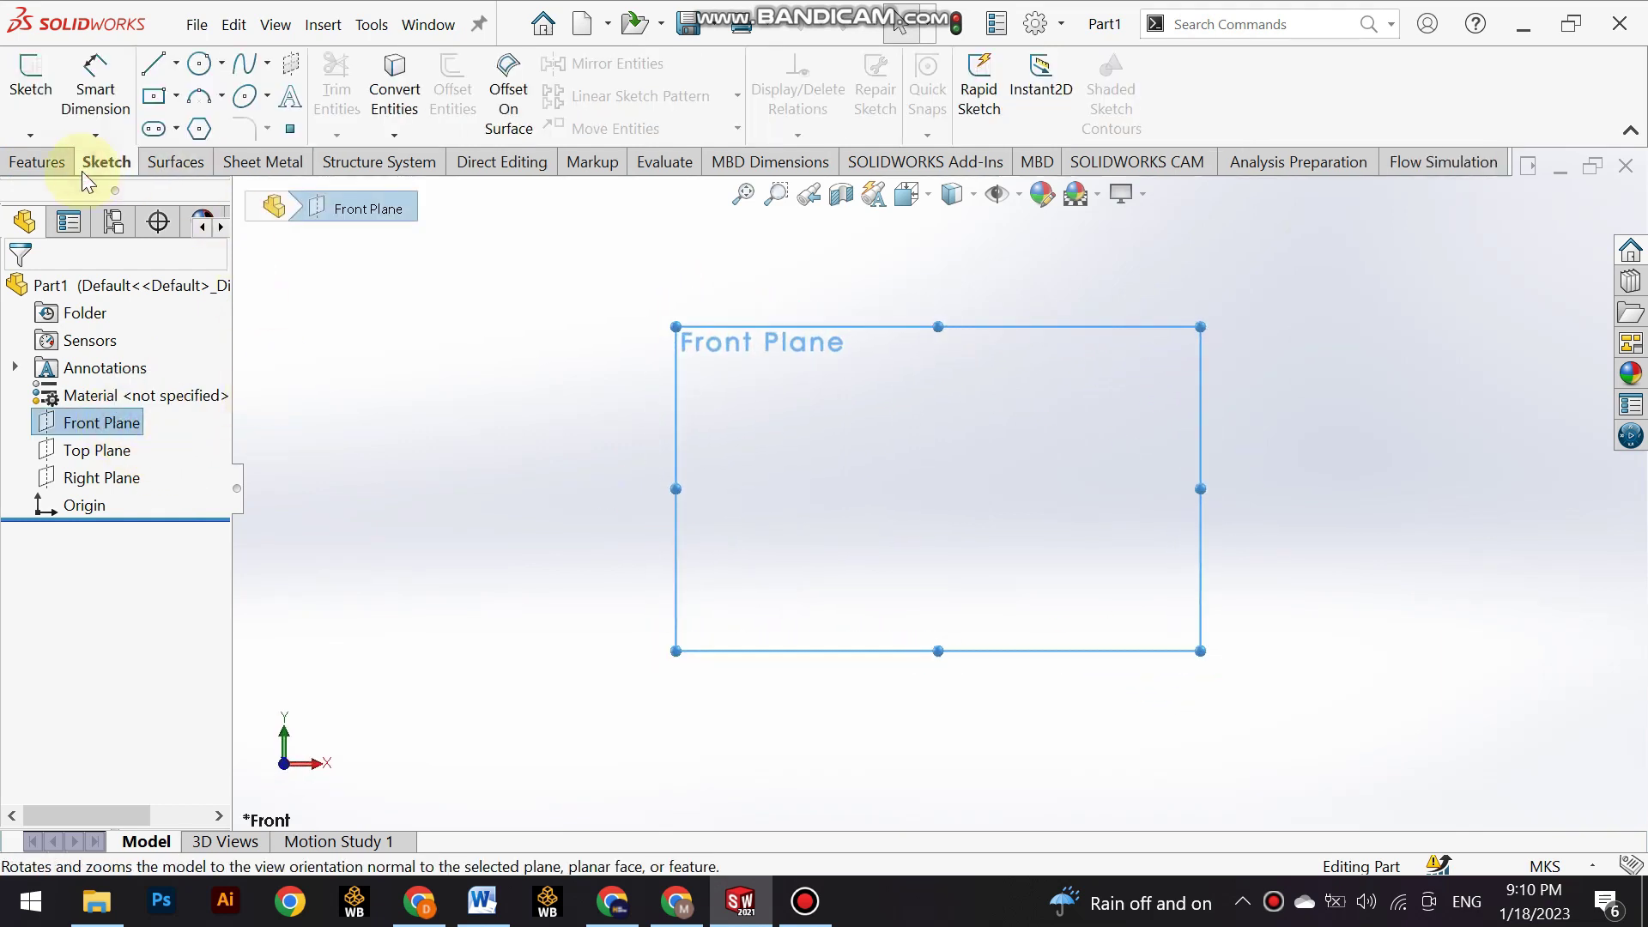
left_click(19, 92)
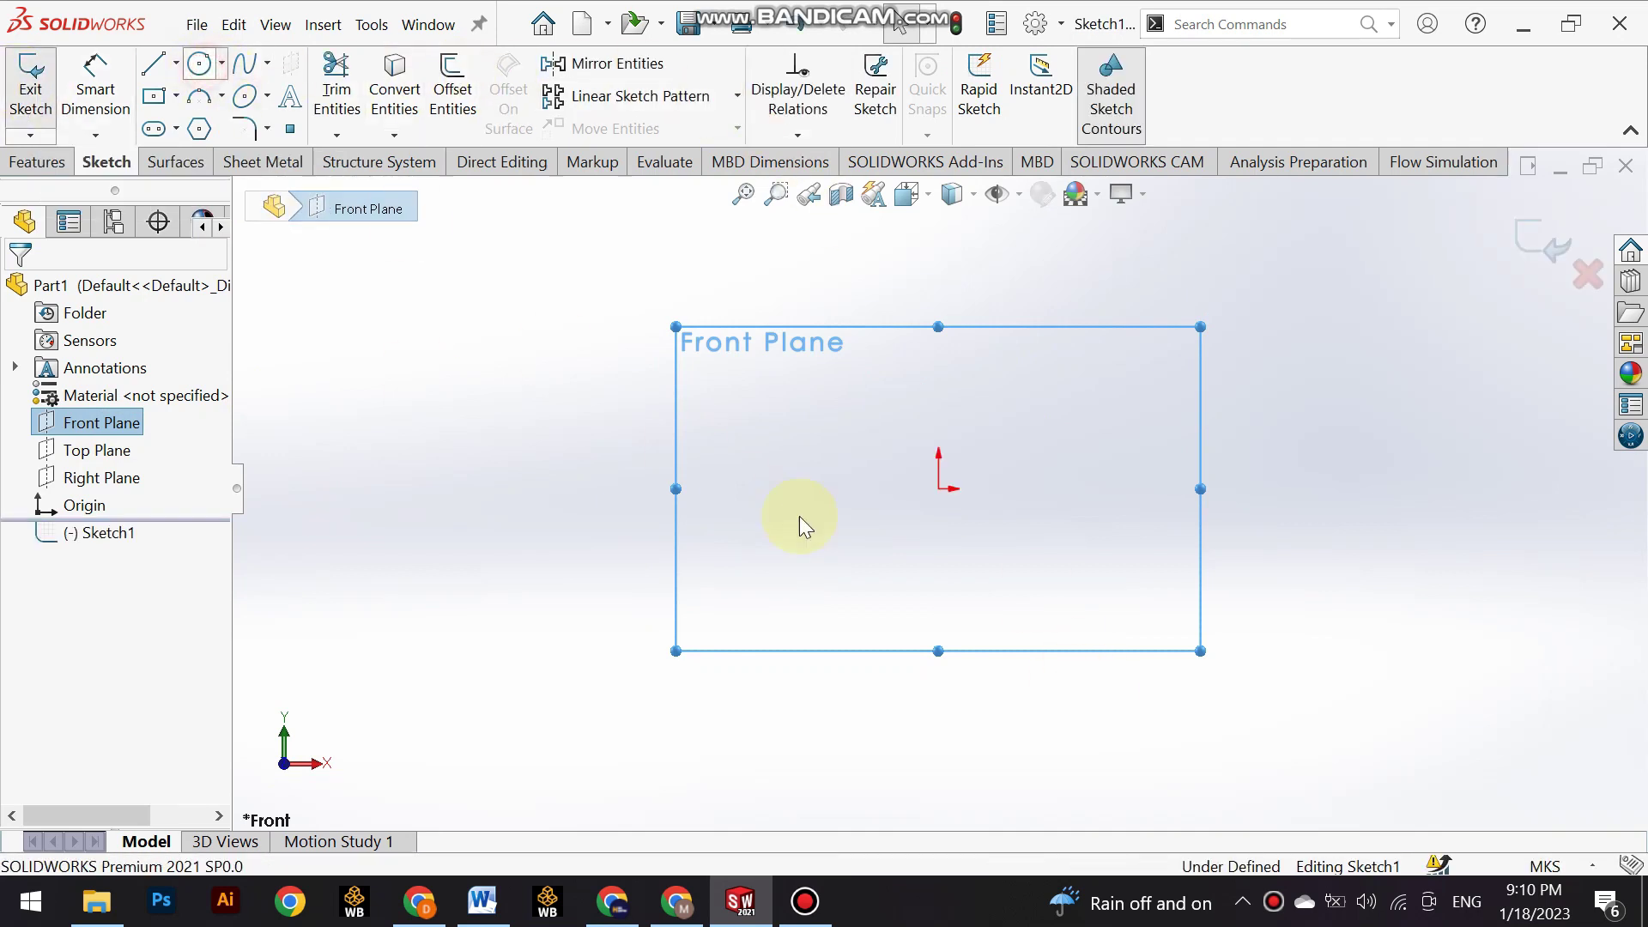
left_click(938, 488)
left_click(1041, 417)
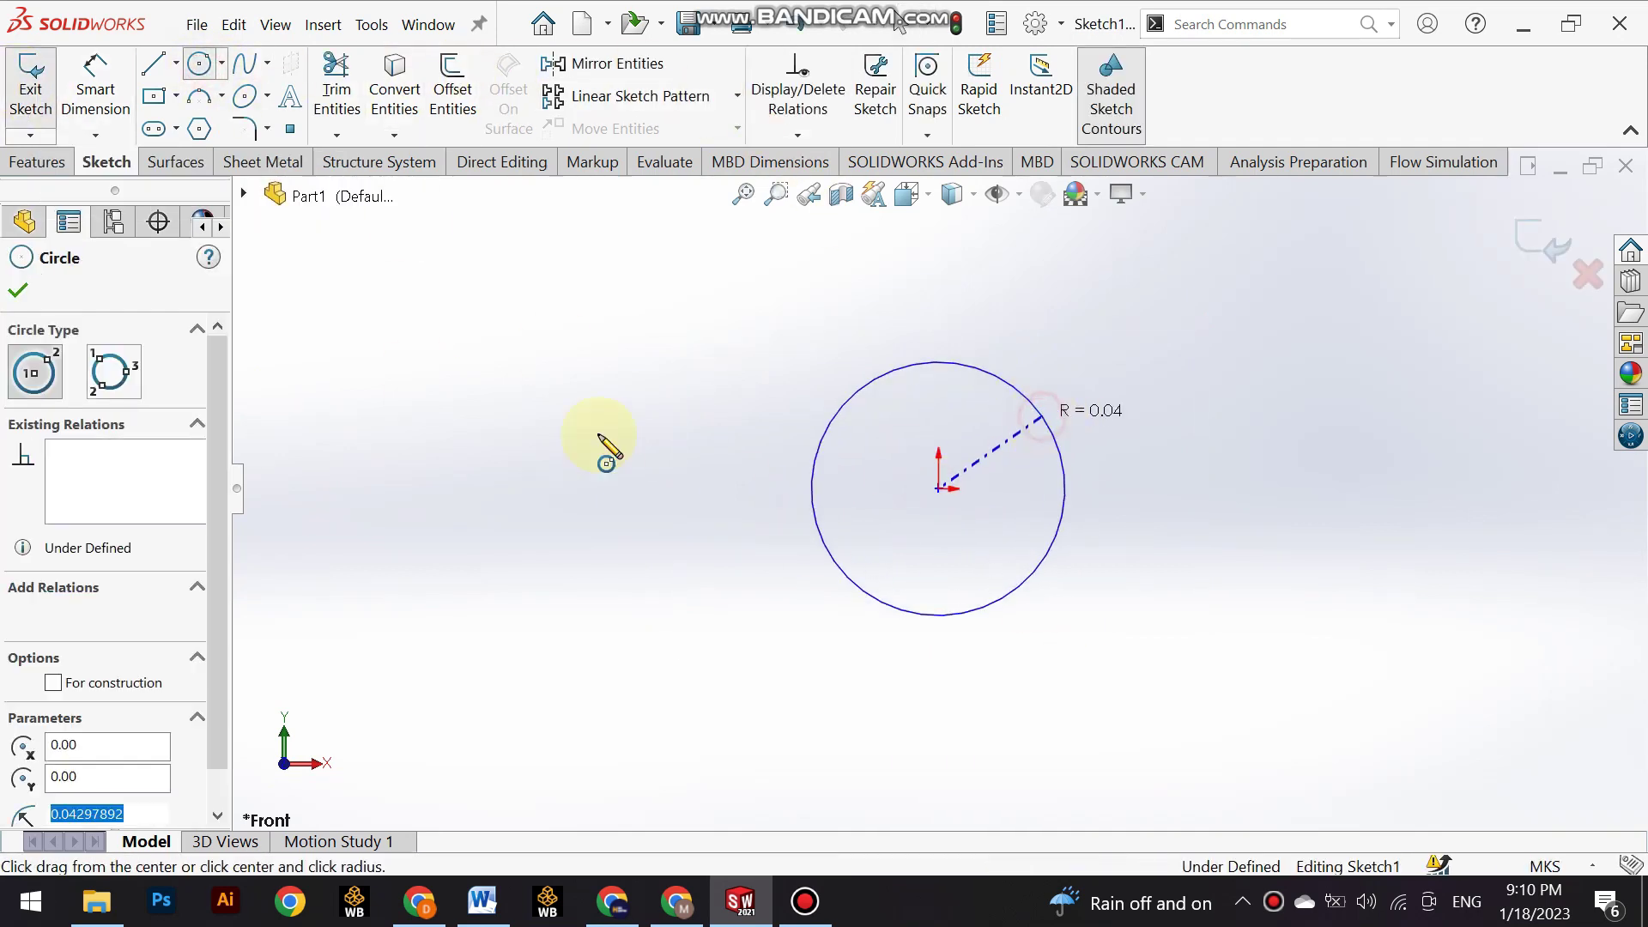
Dimension the circle to a 1 m diameter.
left_click(95, 81)
left_click(830, 433)
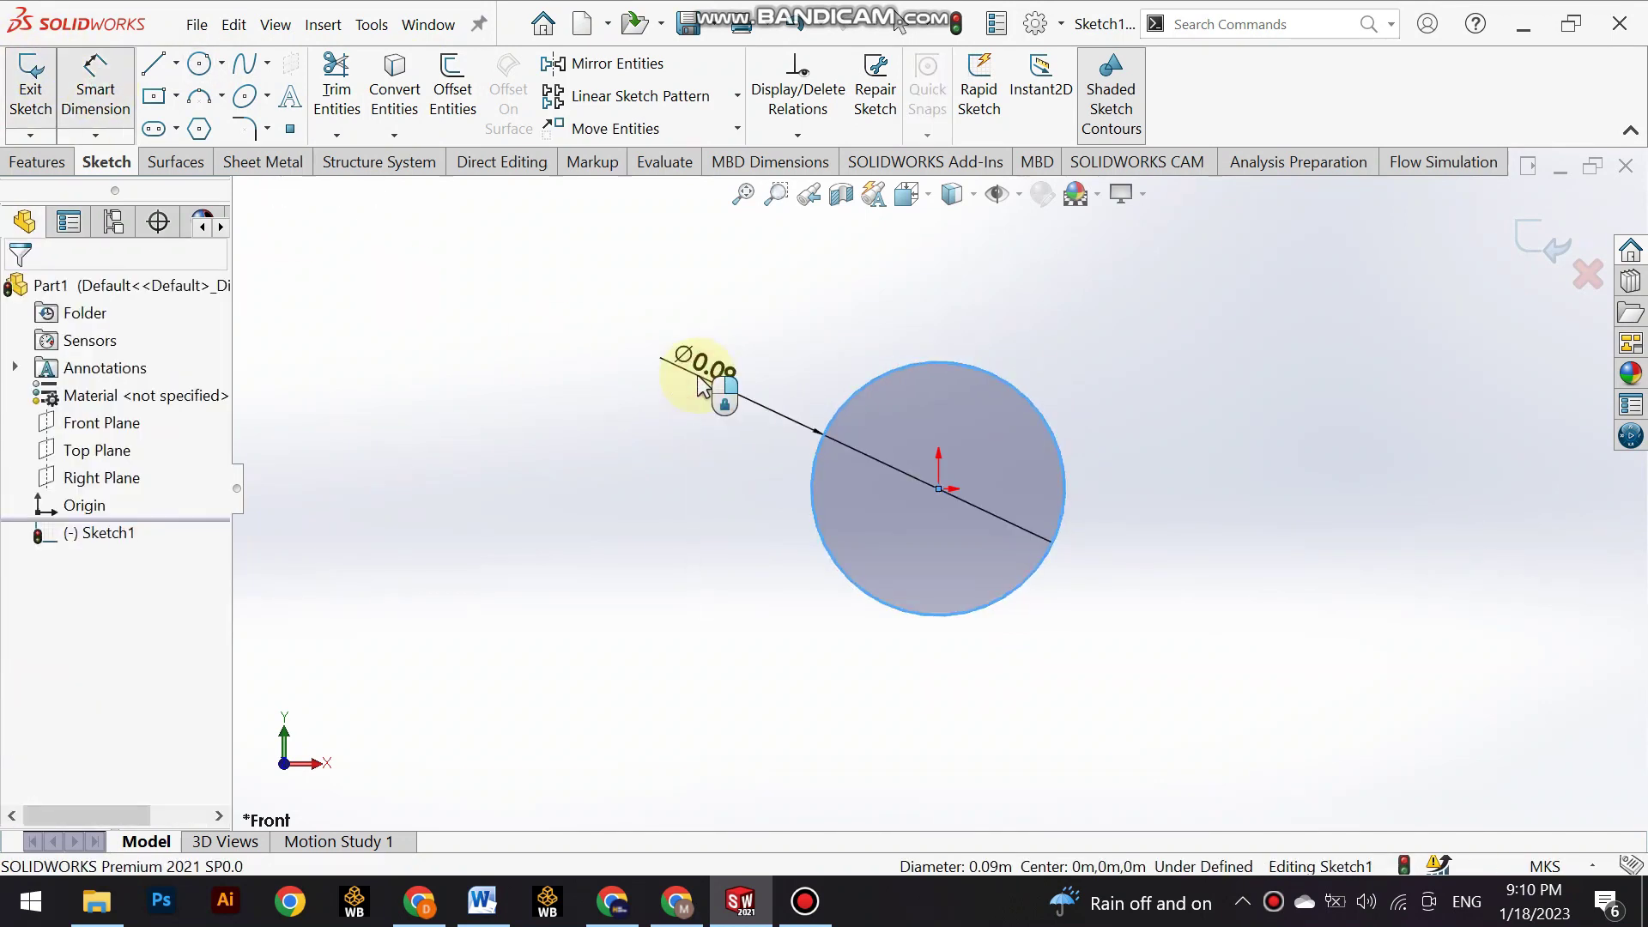
left_click(700, 383)
type("1")
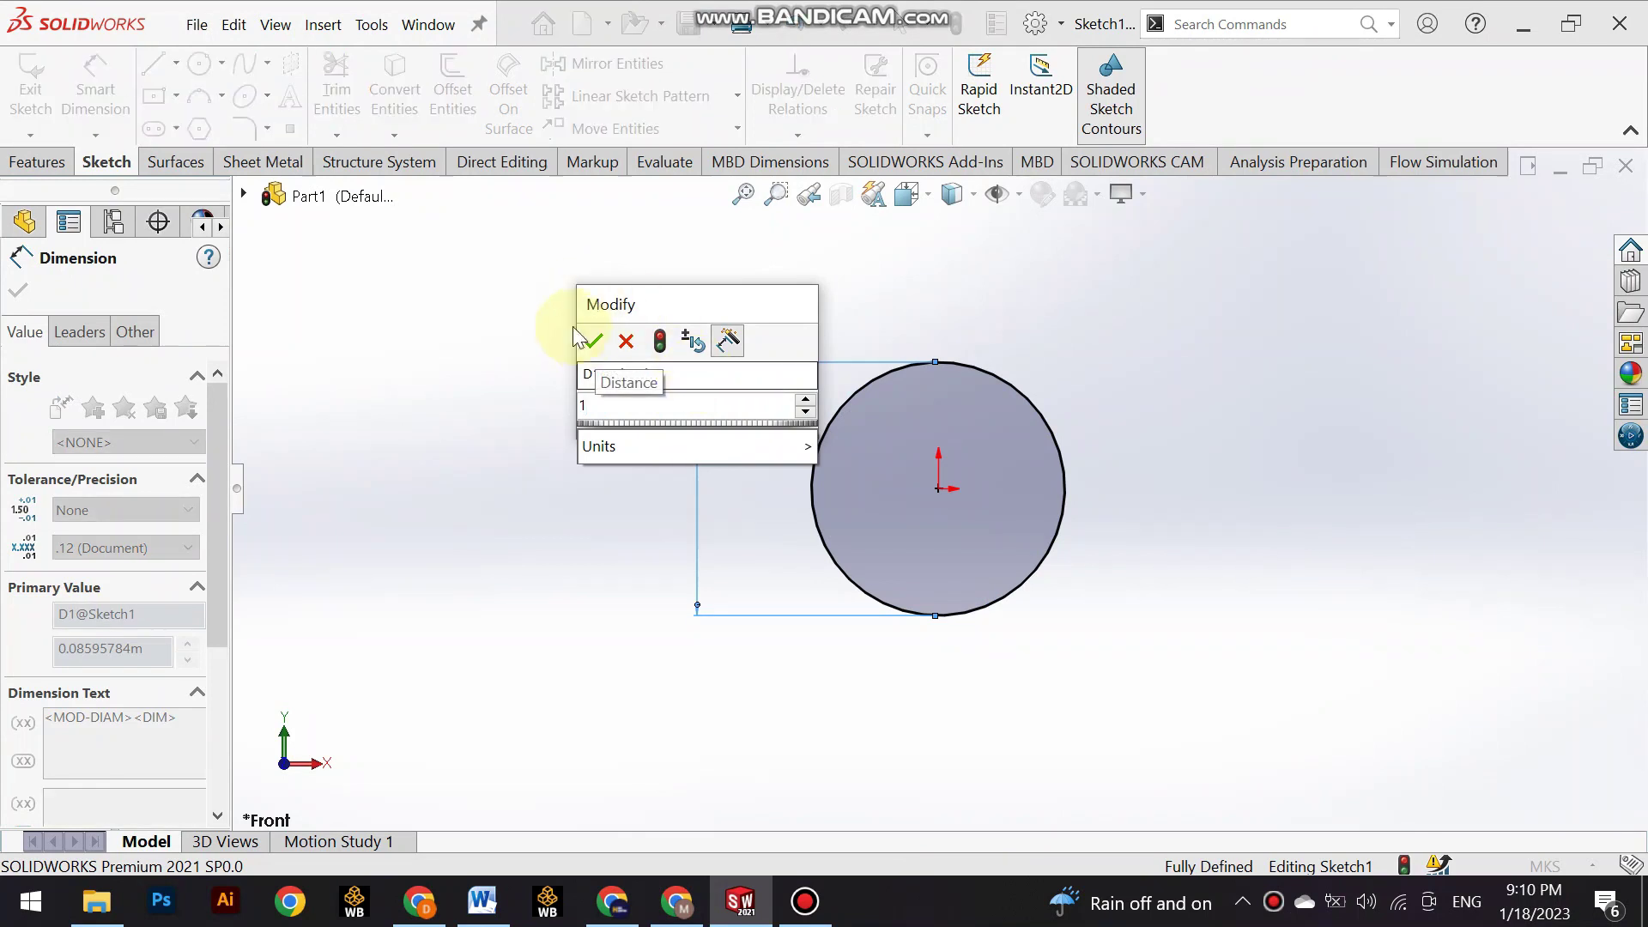
left_click(591, 341)
Extrude the circle 0.01 m into the thin disc Boss-Extrude1.
middle_click_drag(820, 593, 940, 491)
left_click(37, 161)
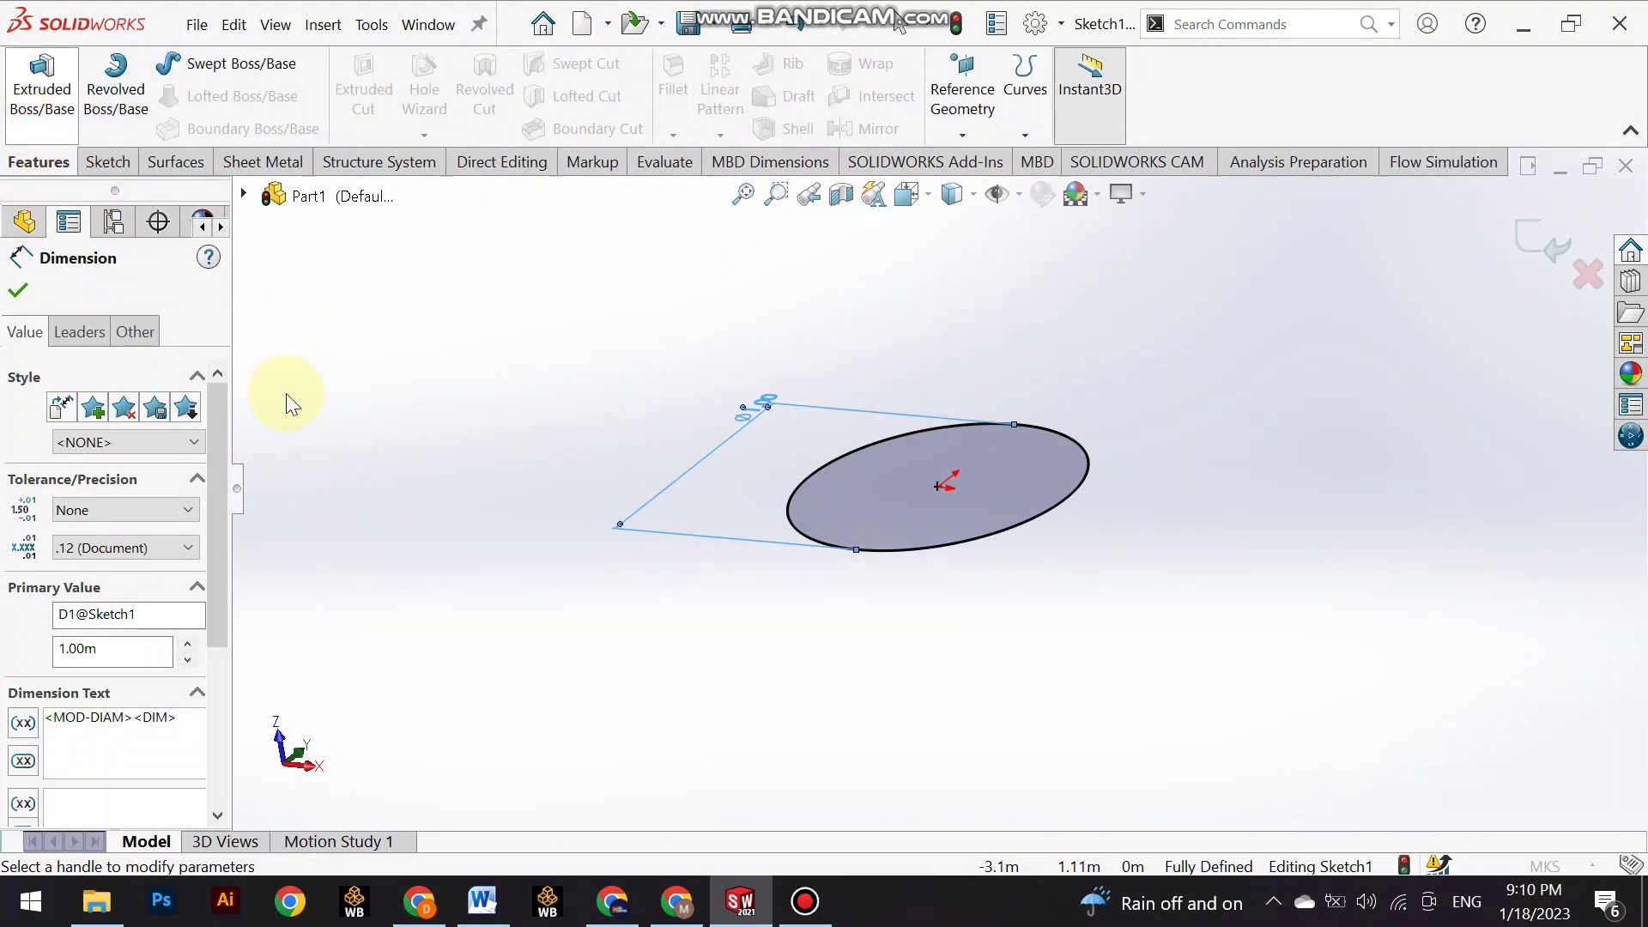
left_click(19, 296)
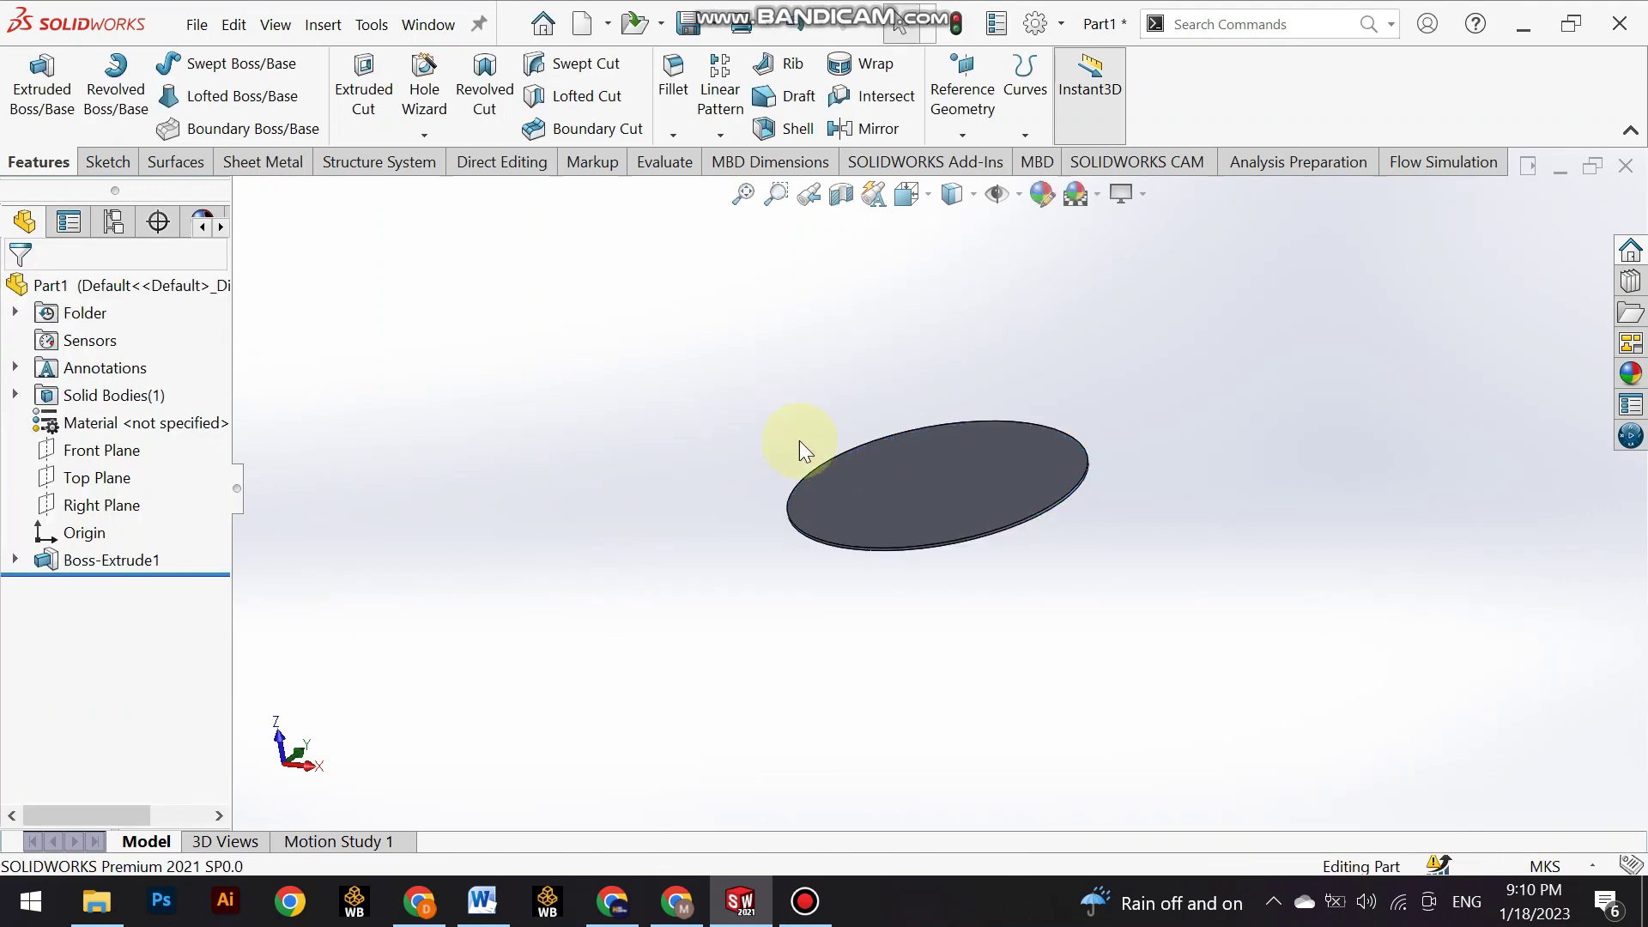
Open Sketch2 on the disc's flat face, viewed normal to it.
left_click(918, 468)
left_click(1093, 384)
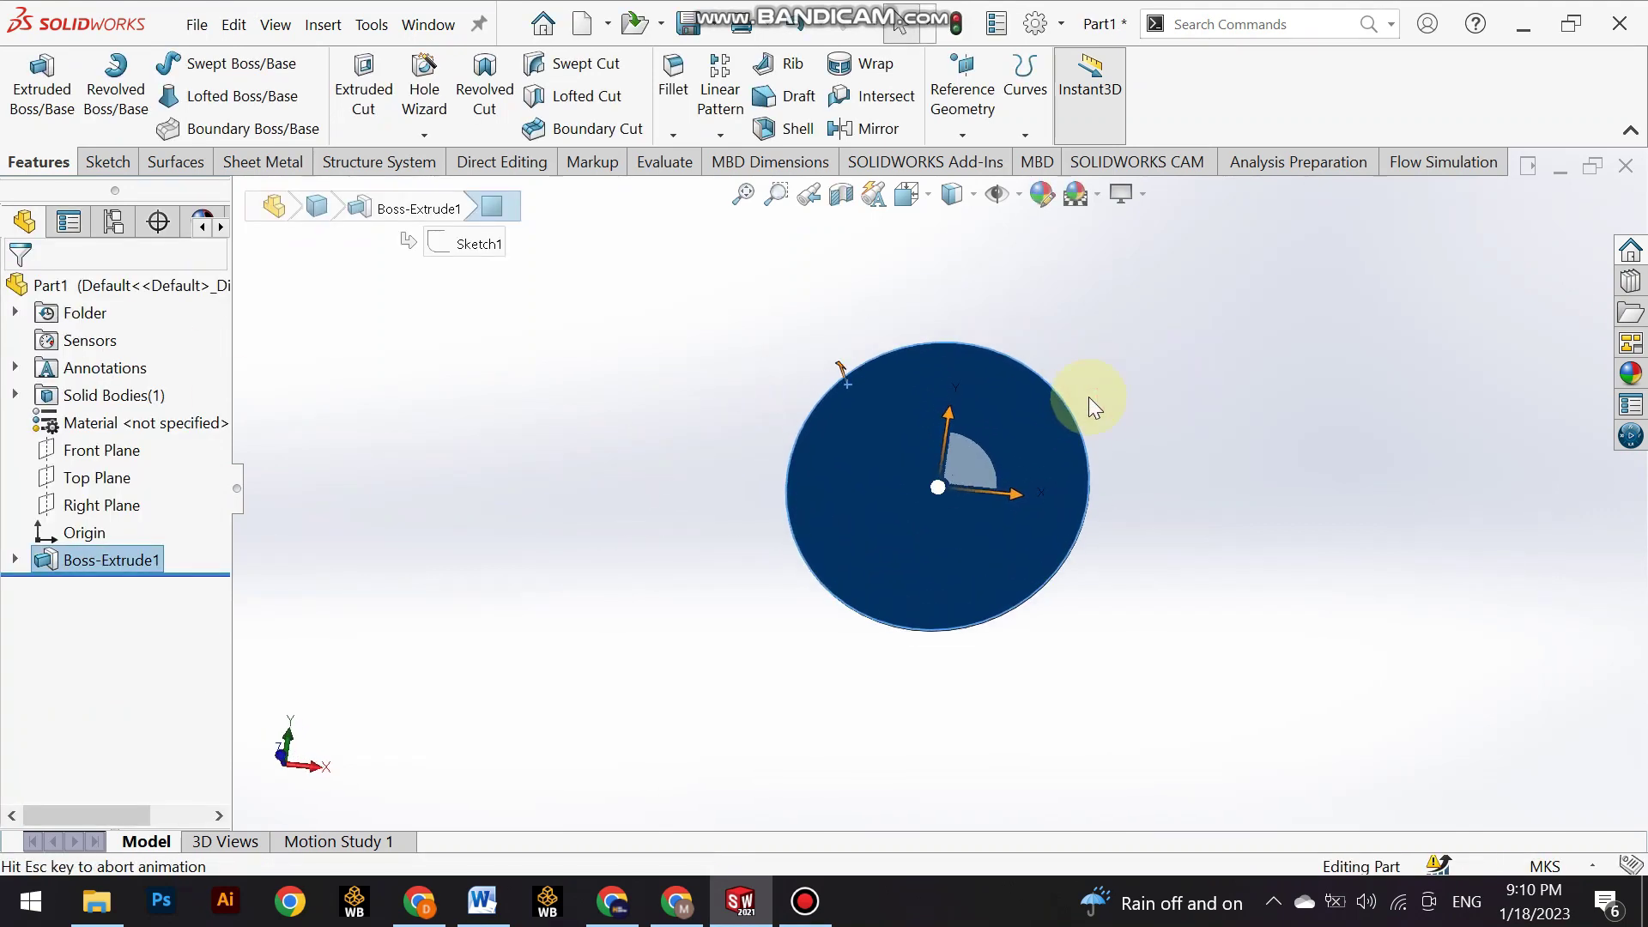
left_click(116, 165)
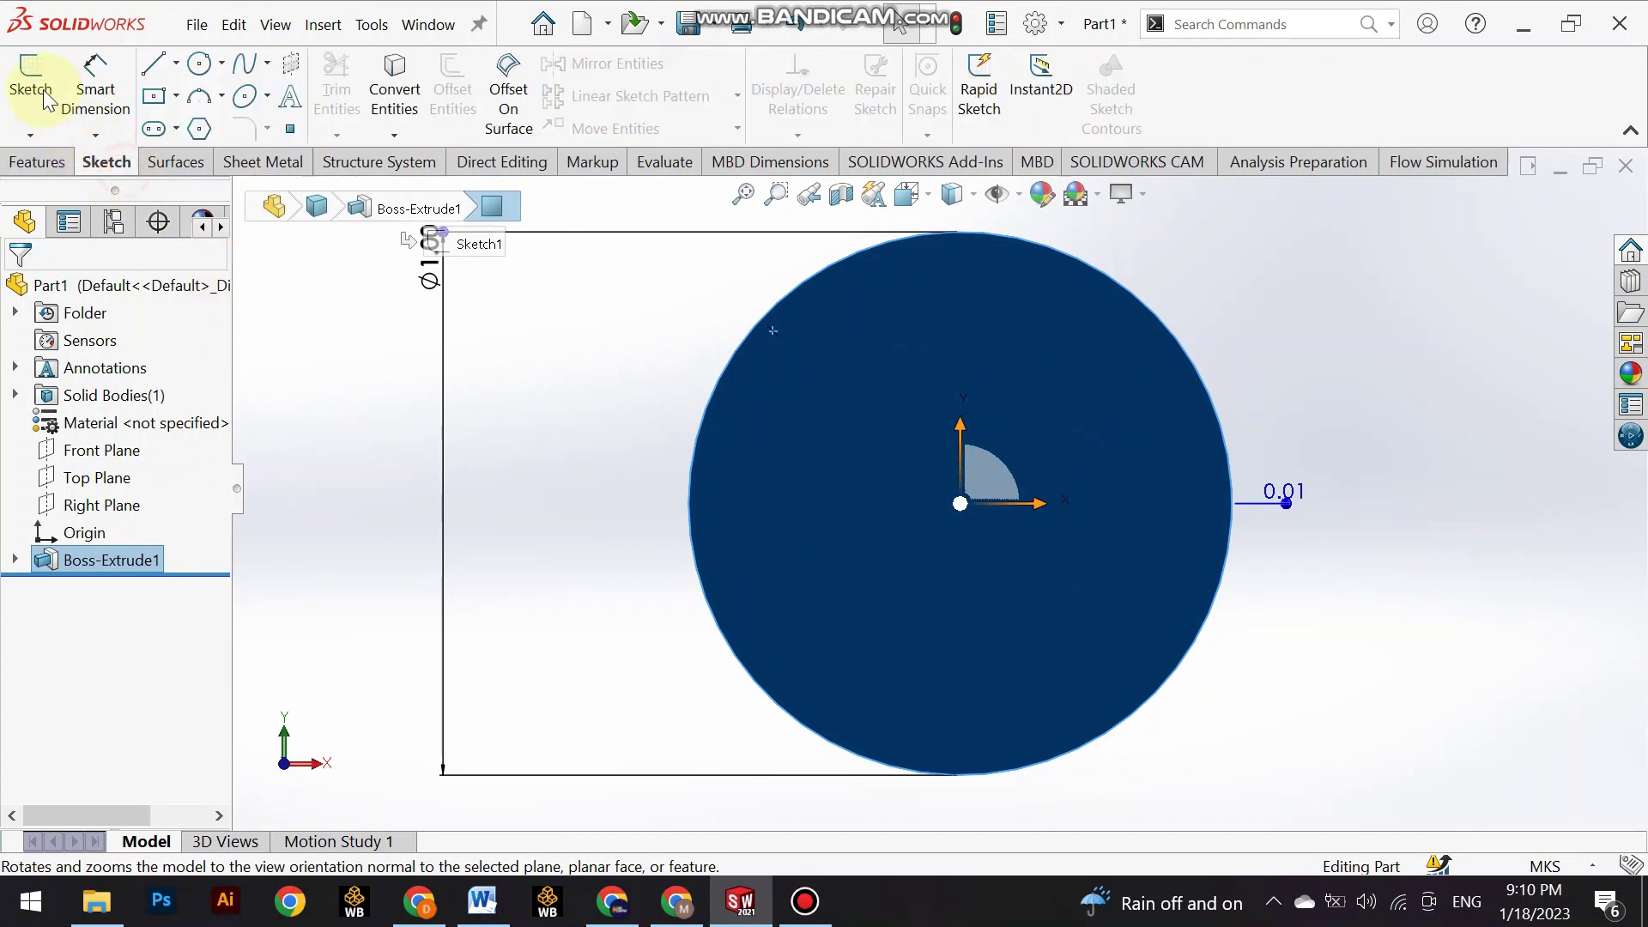
left_click(31, 86)
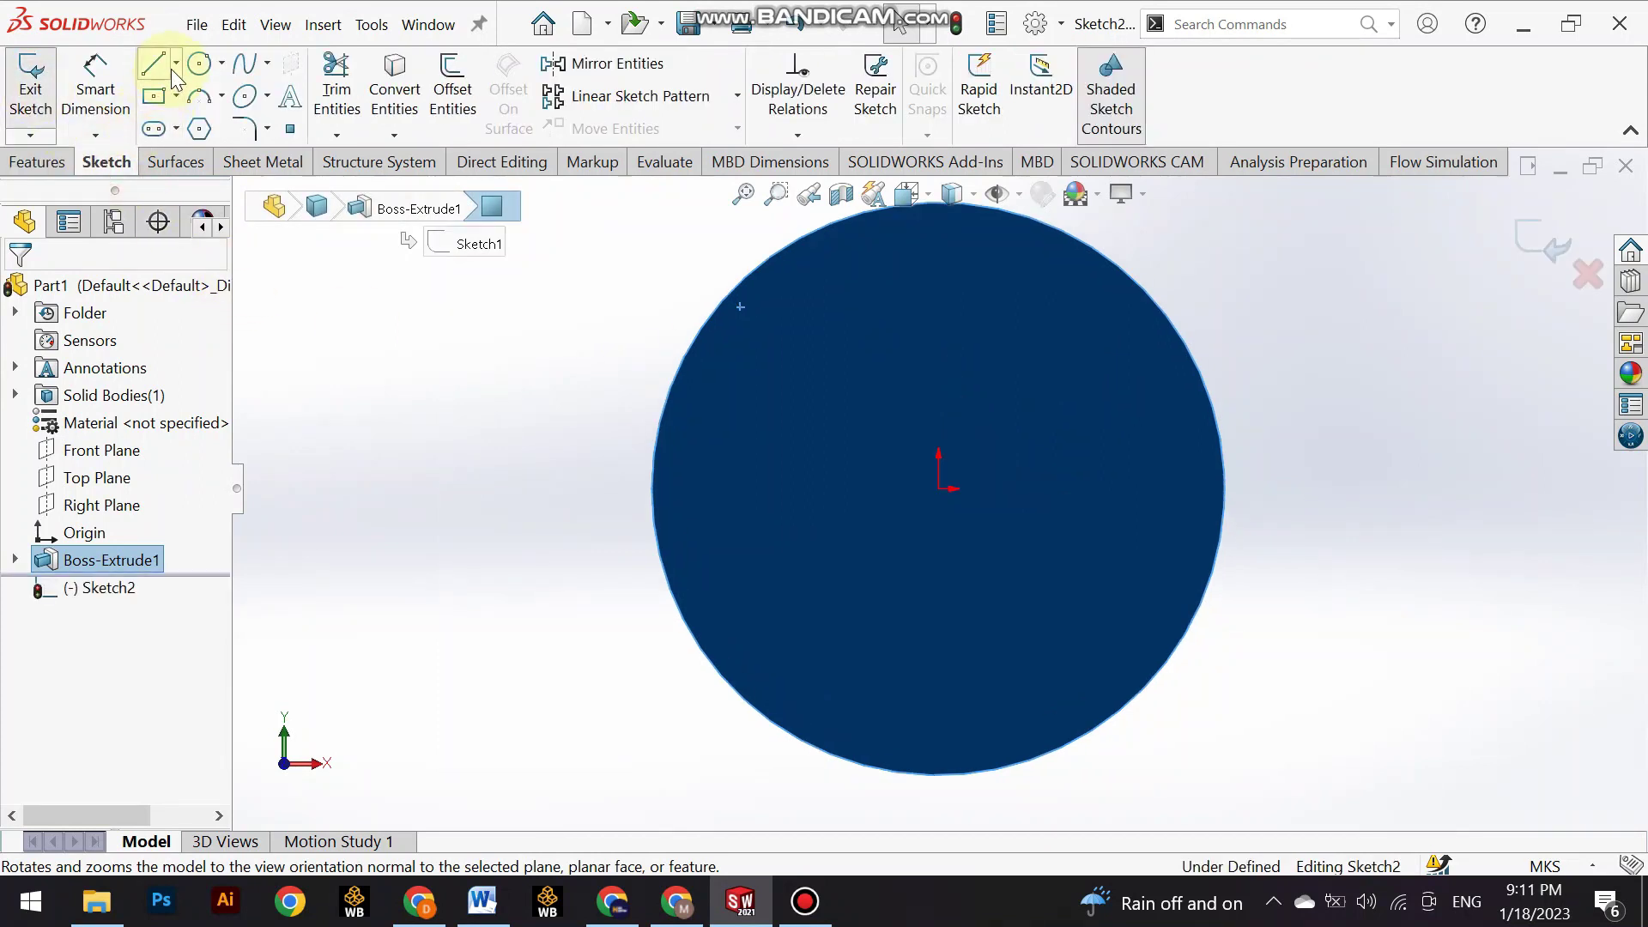
Try the 3 Point Arc tool, cancel it, and choose Centerline instead.
left_click(221, 96)
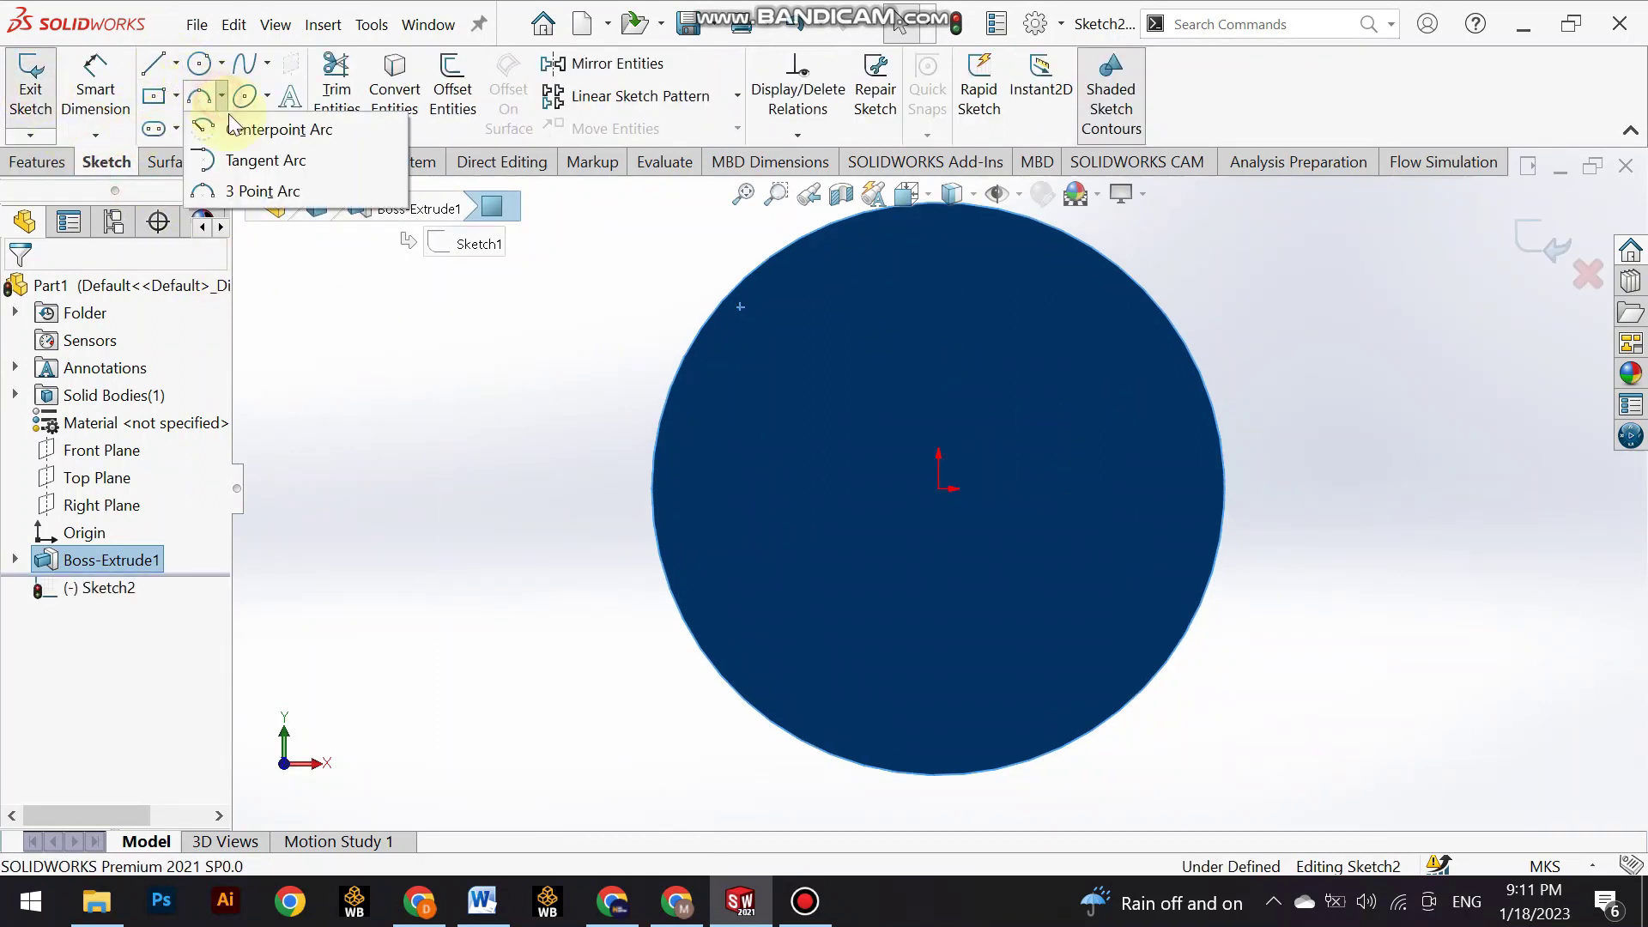
left_click(270, 191)
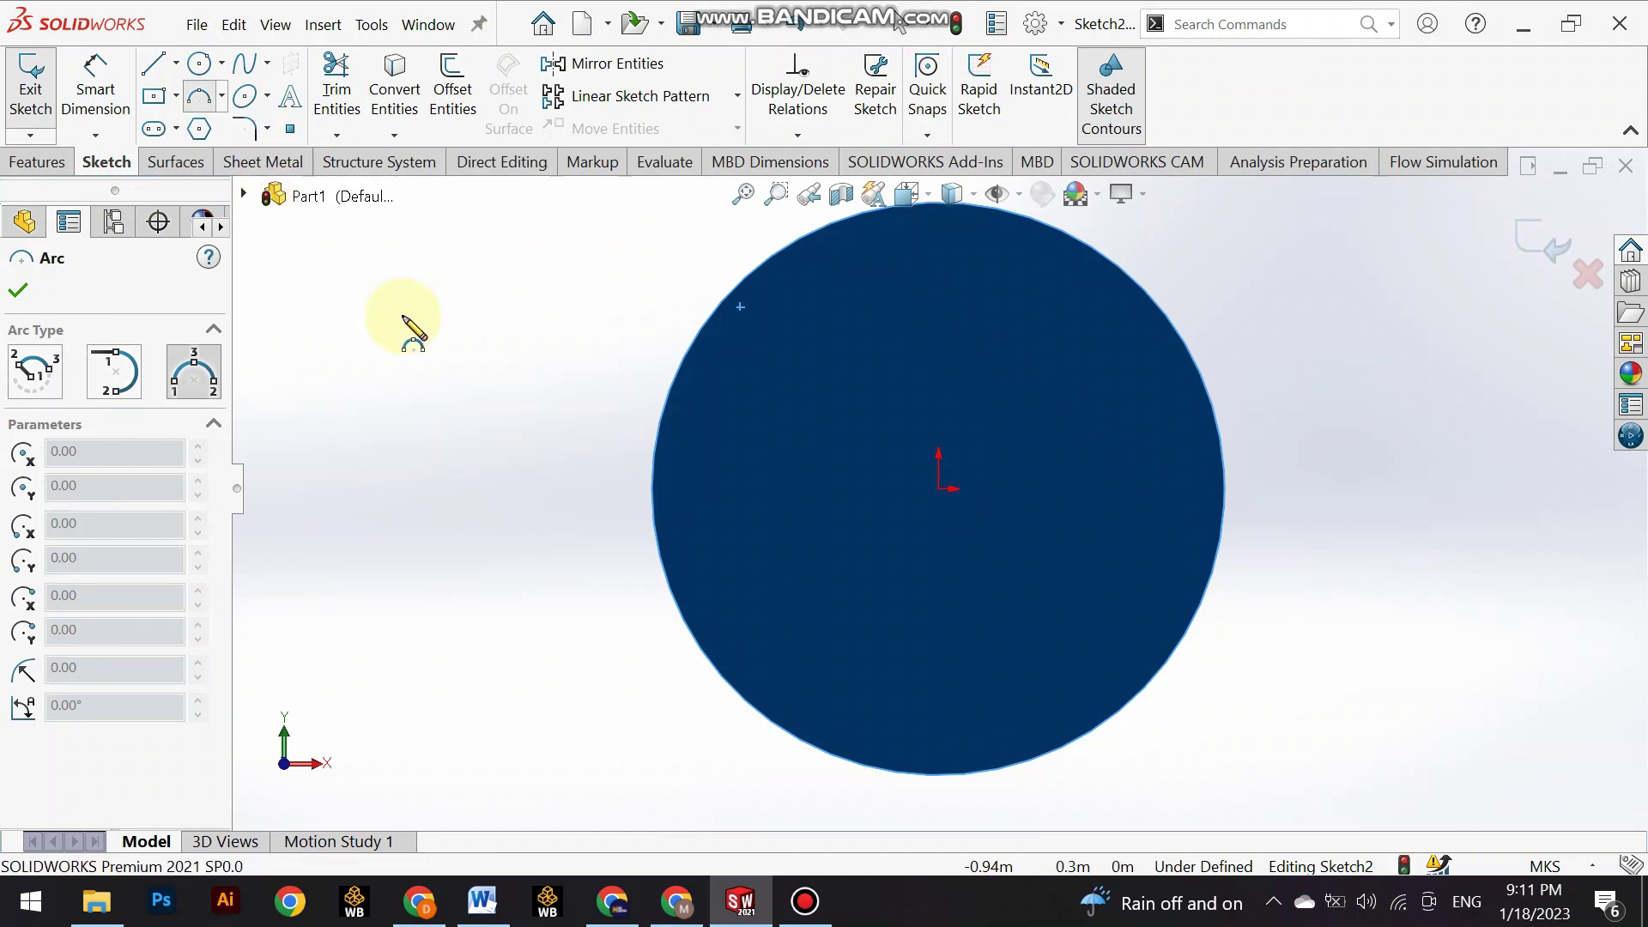
left_click(931, 494)
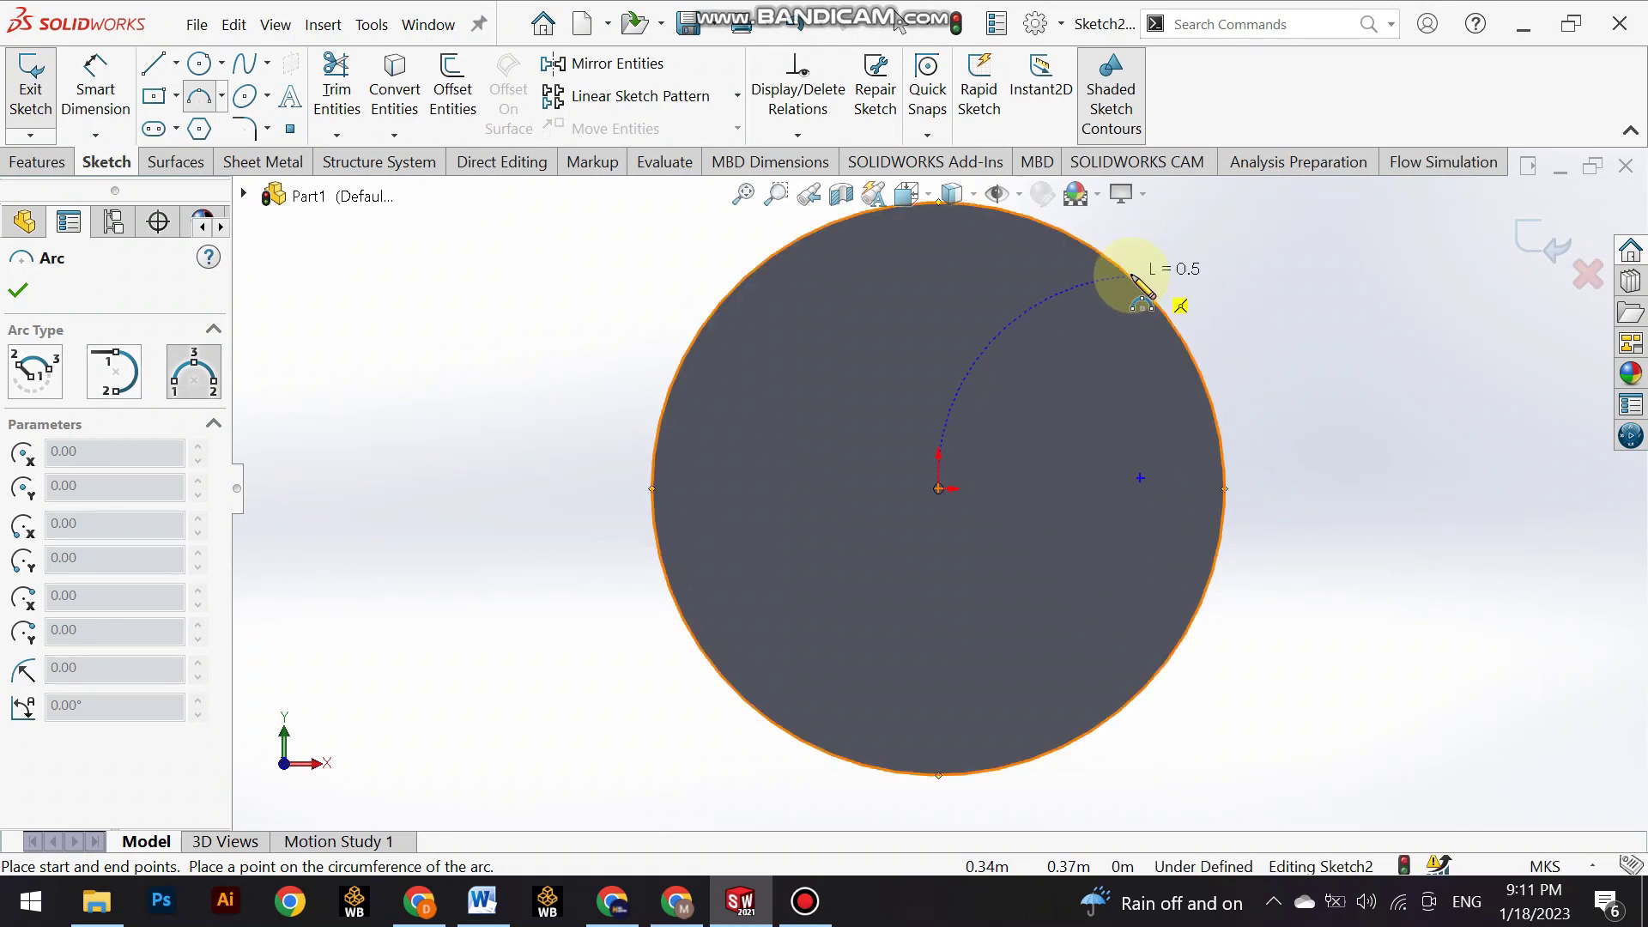
left_click(21, 298)
left_click(174, 67)
left_click(202, 121)
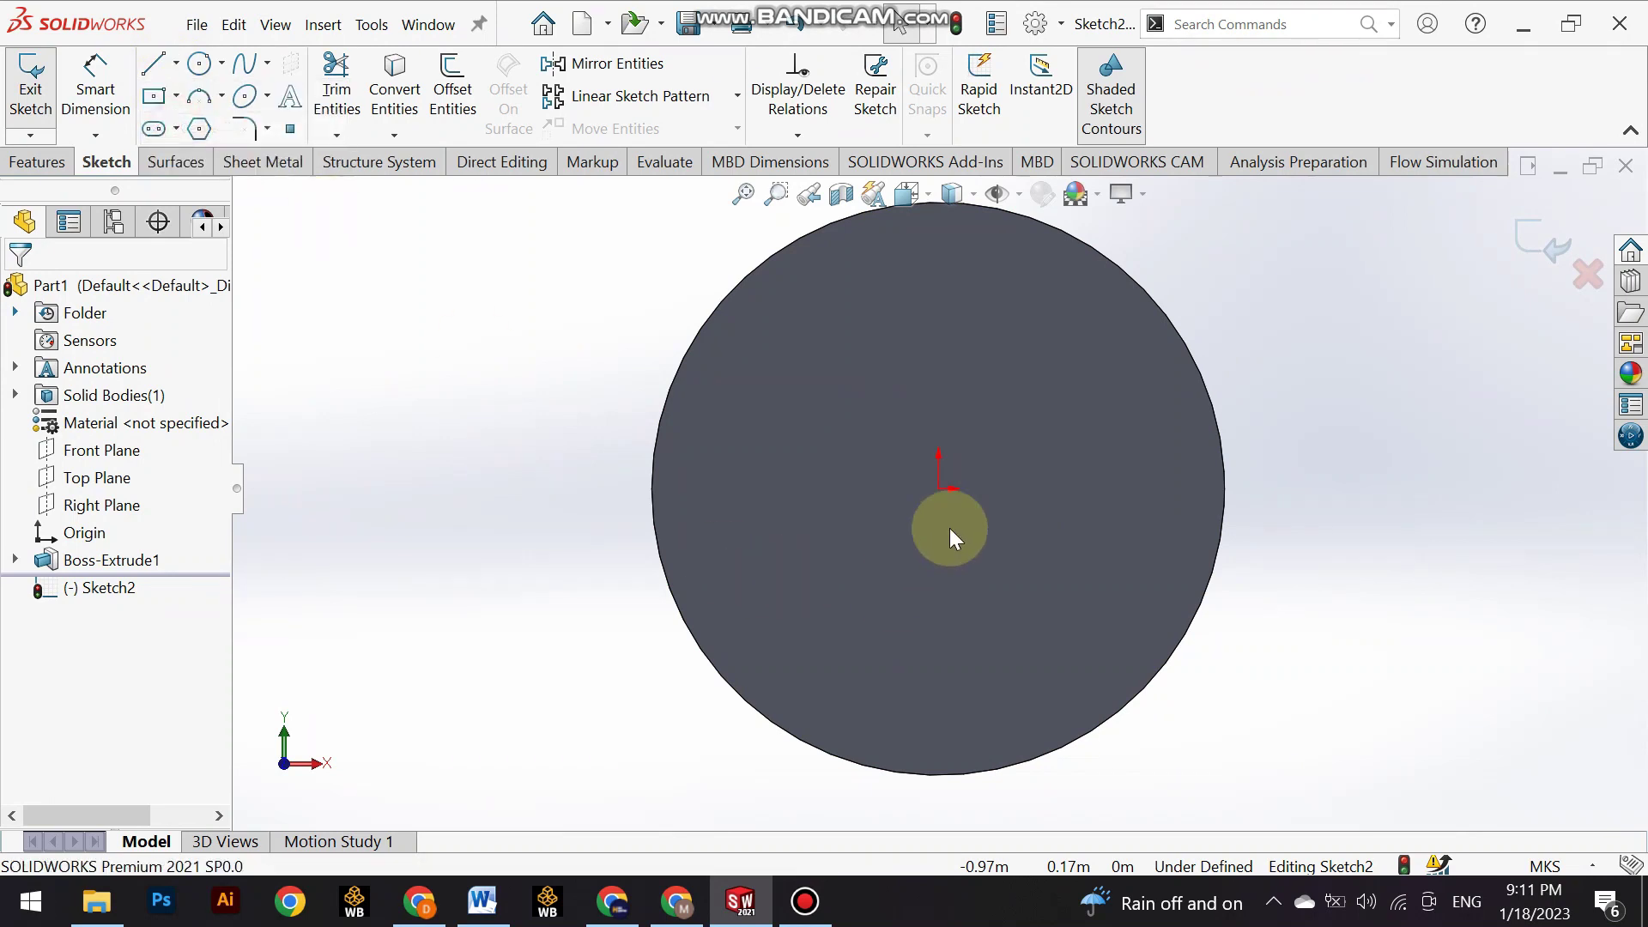
Draw two centerlines from the disc centre to its right and upper-right edge.
left_click(940, 489)
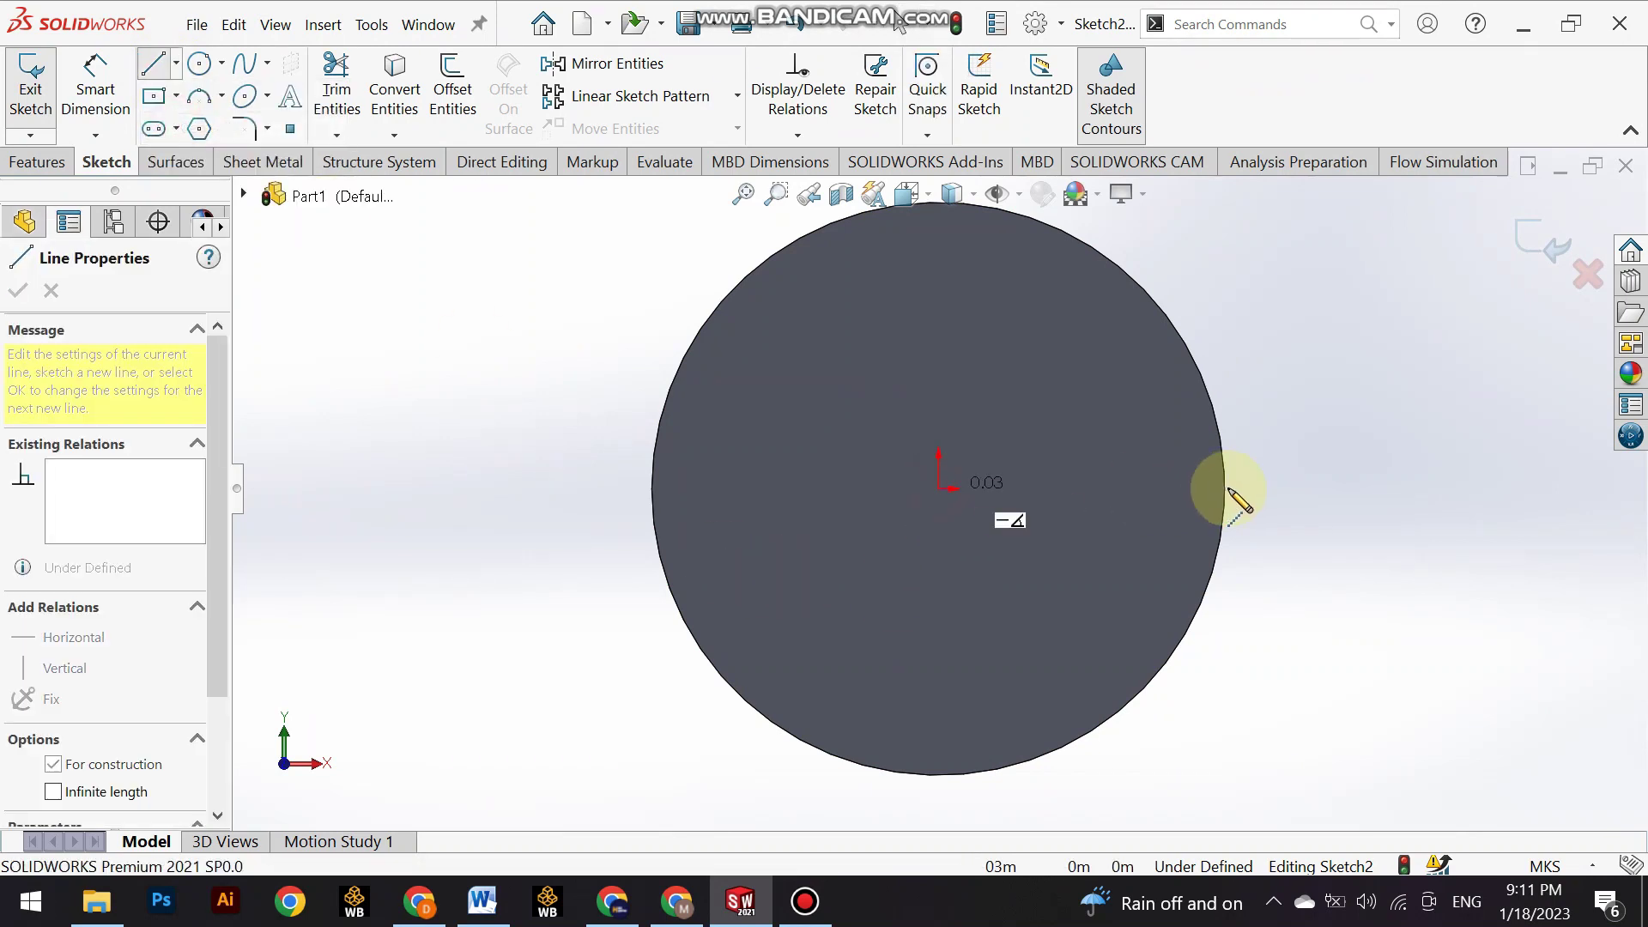
left_click(1226, 485)
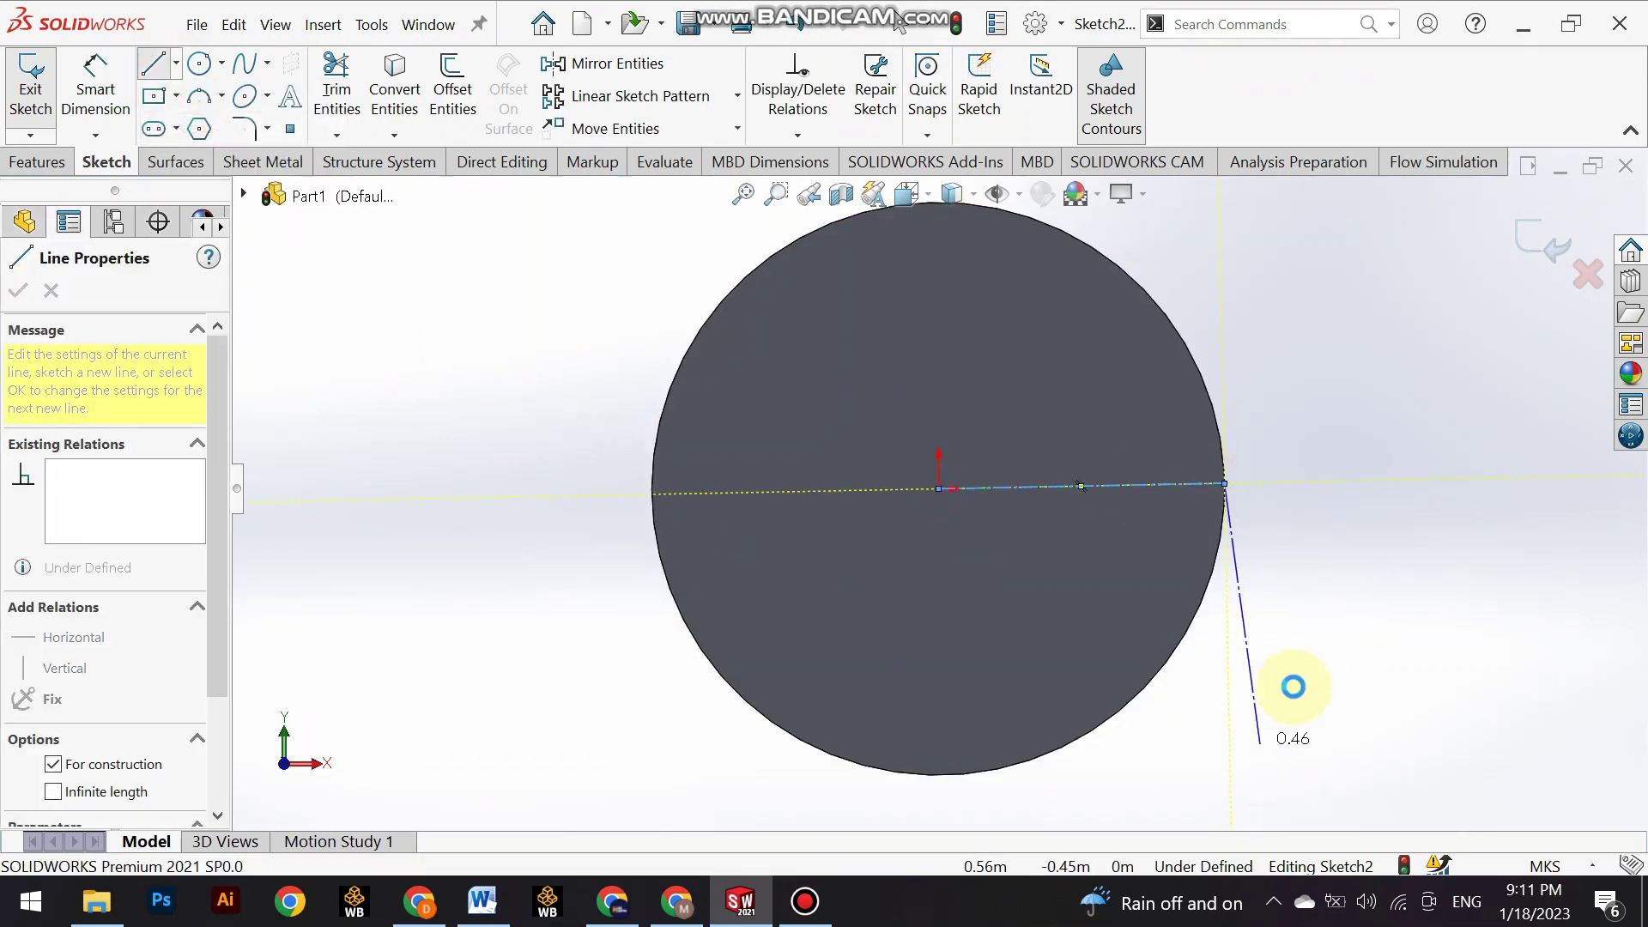
key("Escape")
left_click(176, 63)
left_click(202, 119)
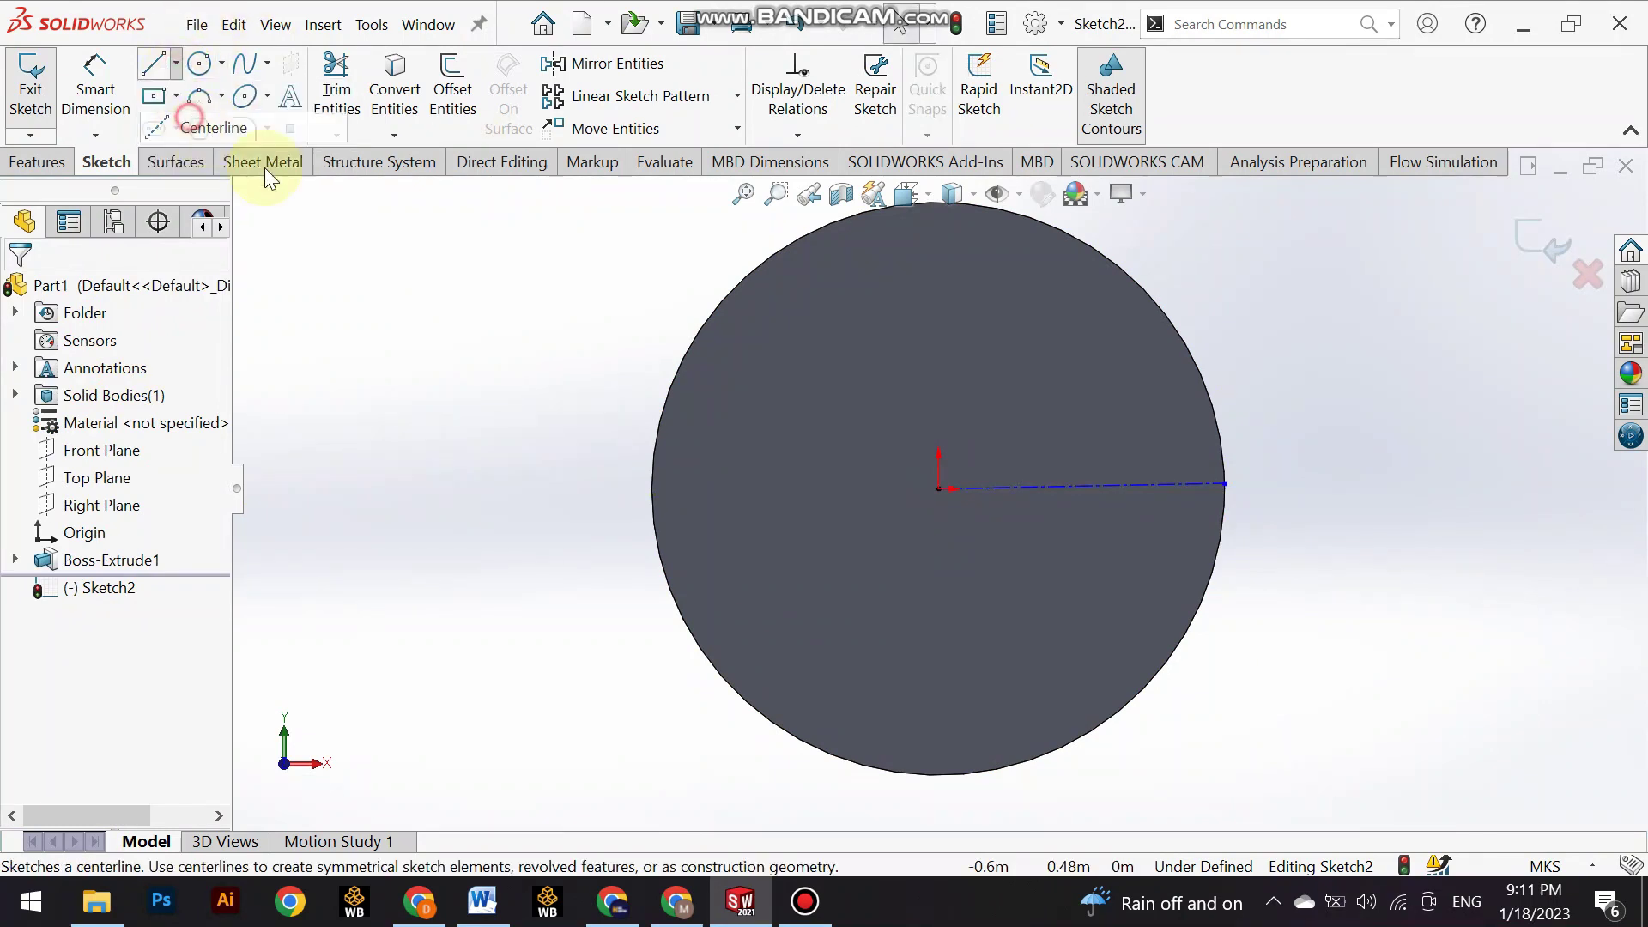
left_click(939, 489)
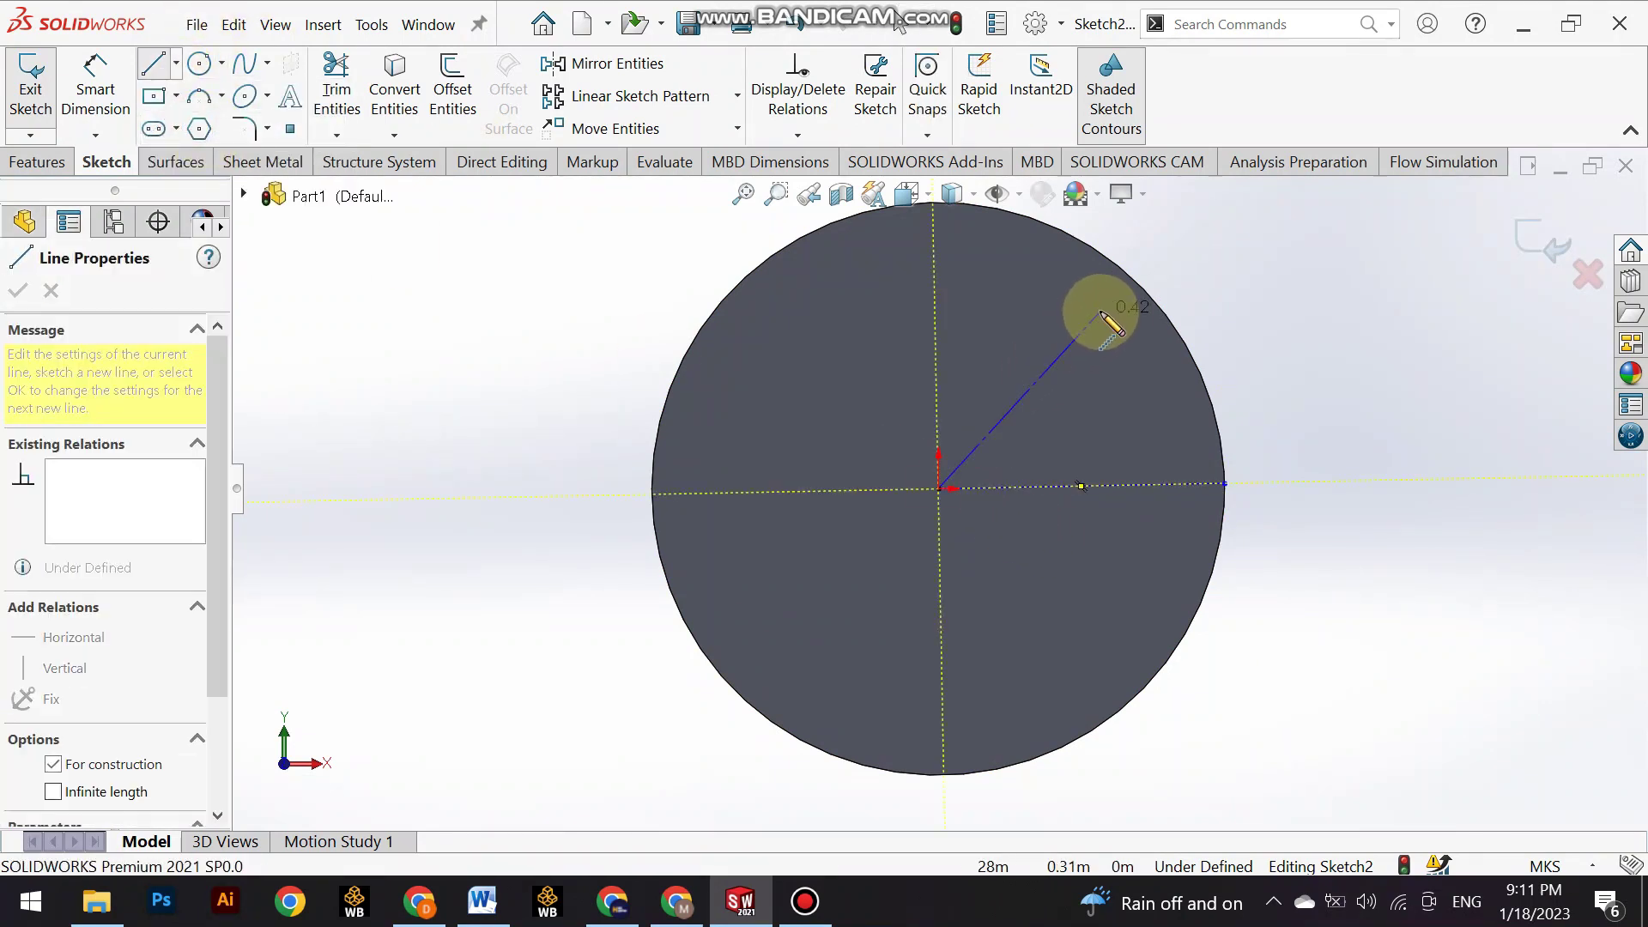
left_click(1147, 292)
key("Escape")
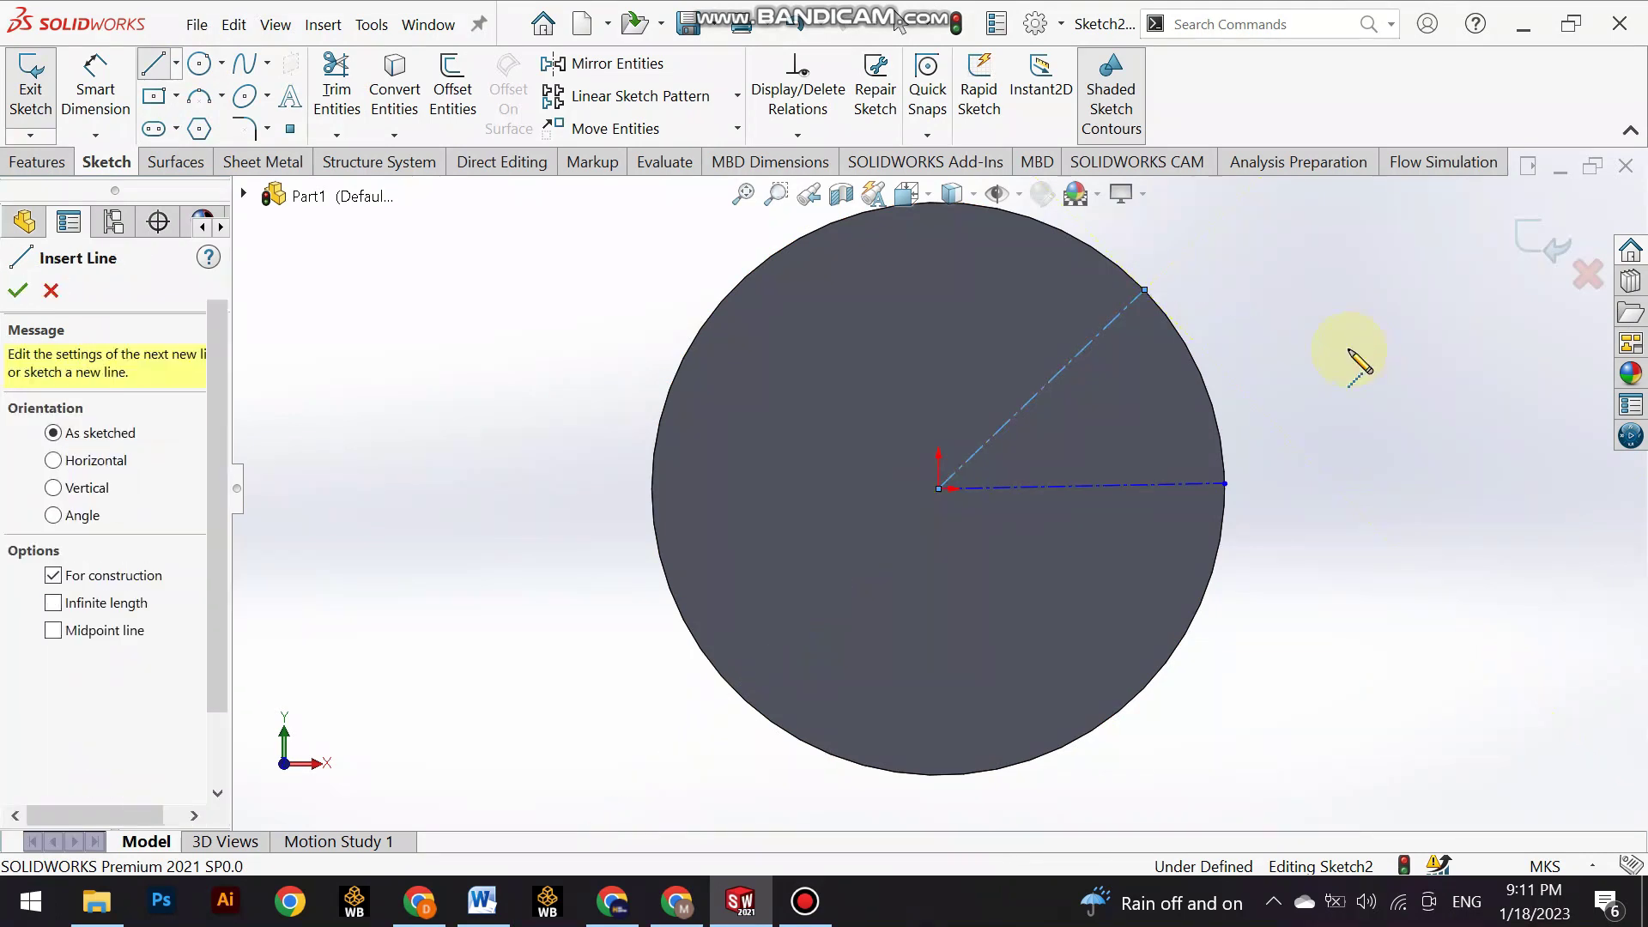
key("Escape")
Dimension the angle between the two centerlines as 30°.
left_click(99, 88)
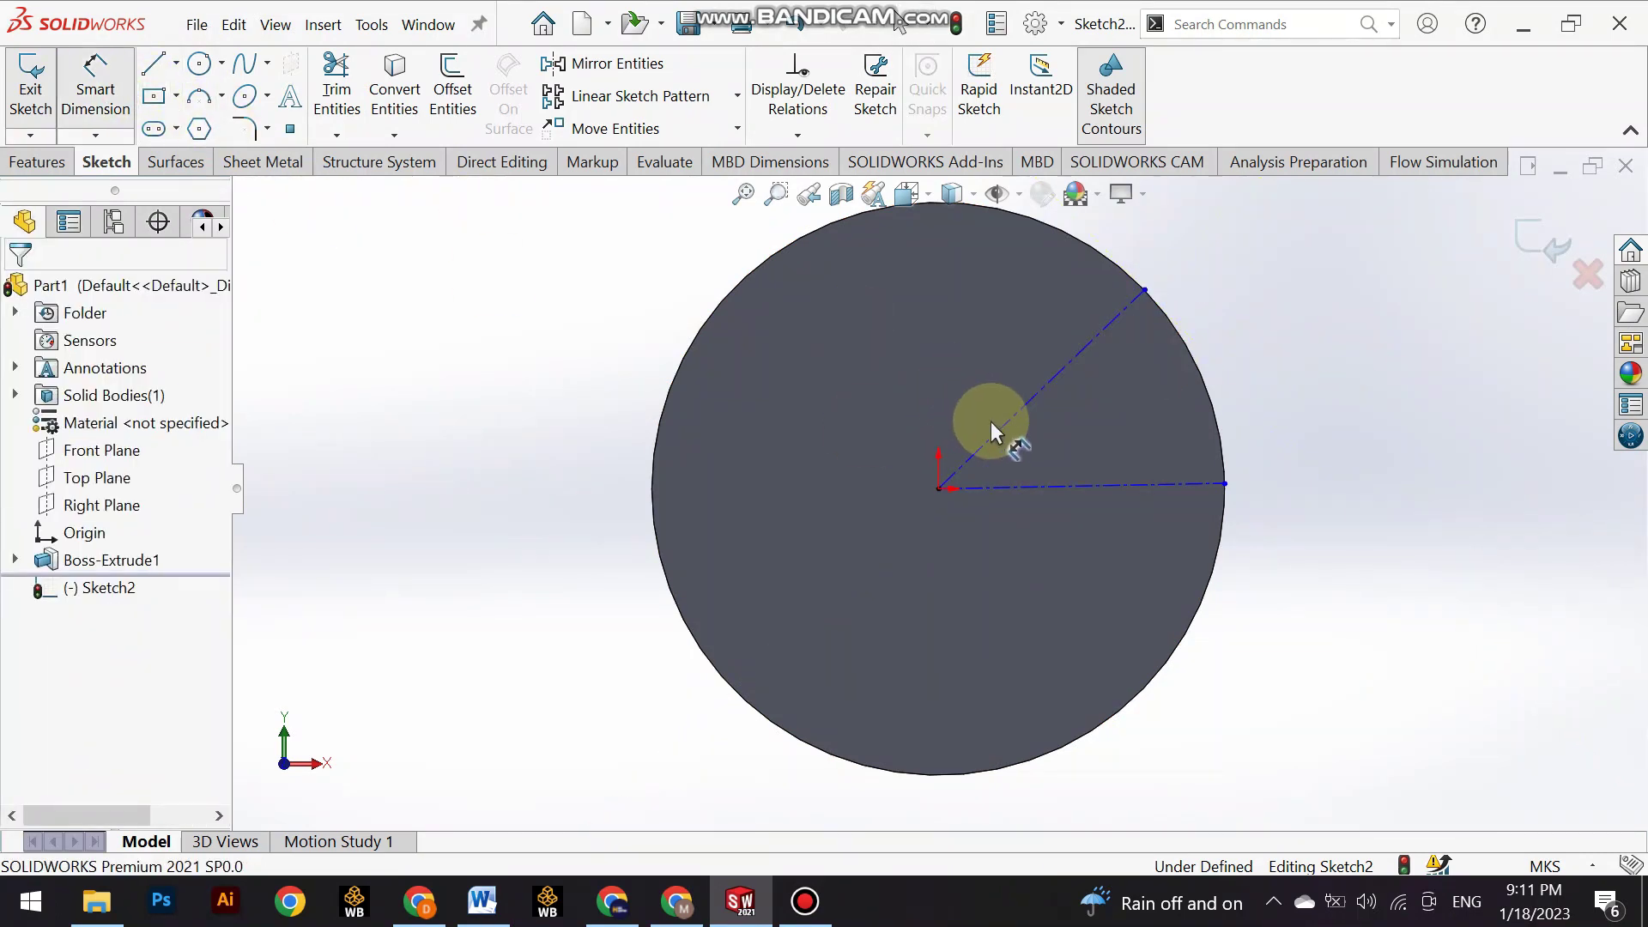
left_click(1003, 428)
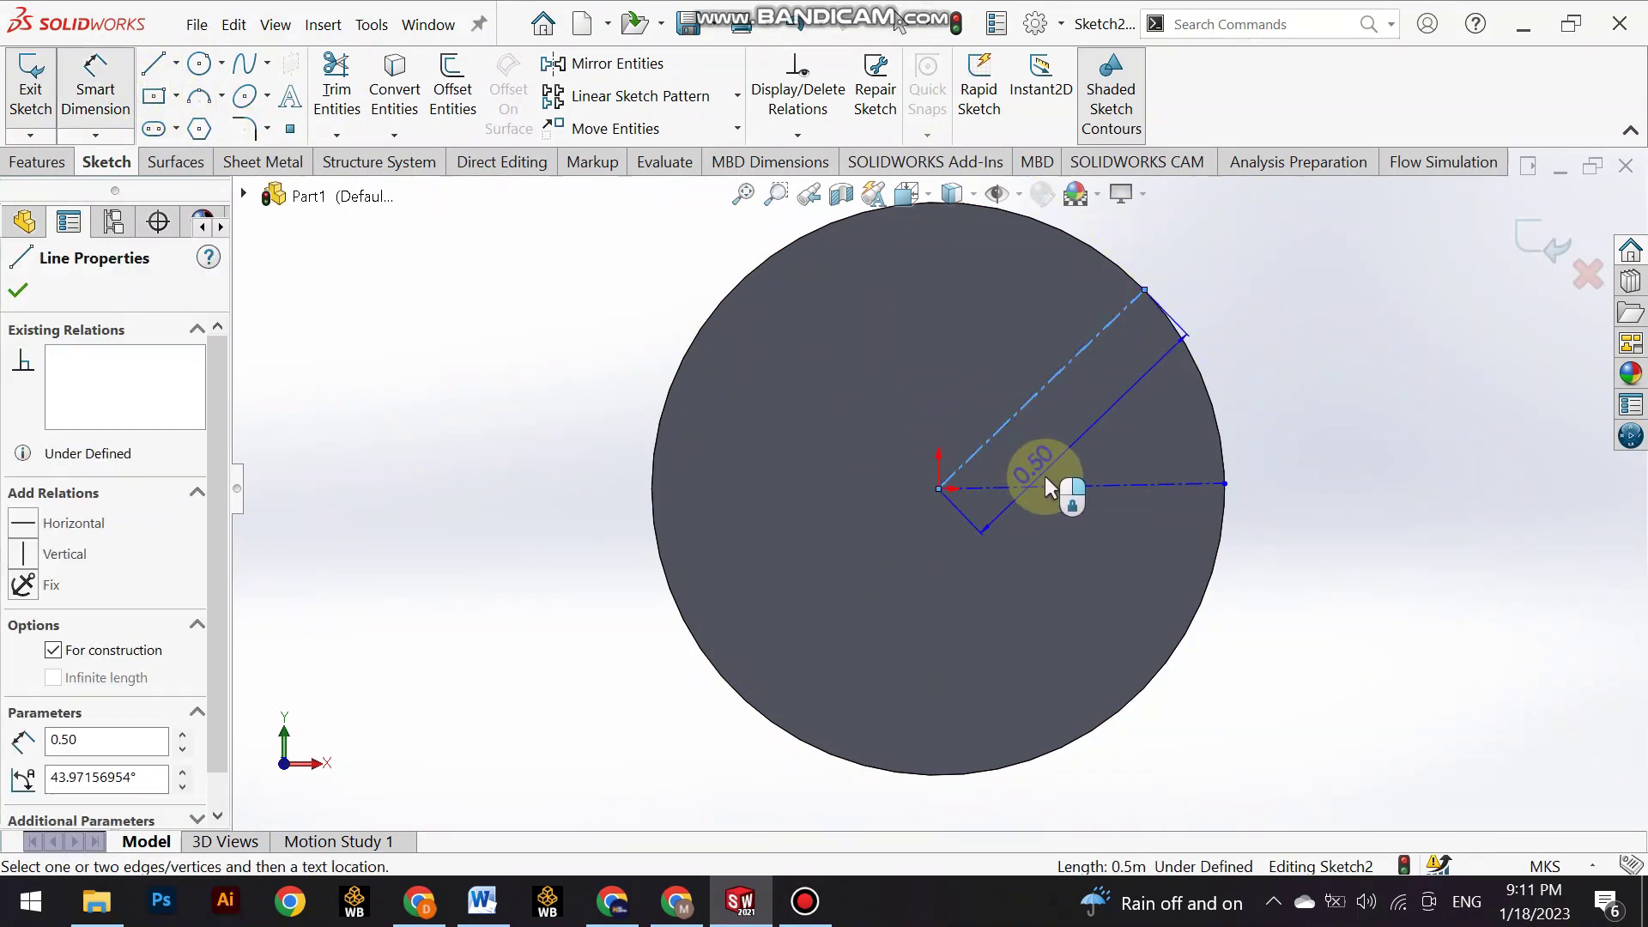
left_click(1055, 486)
left_click(1166, 402)
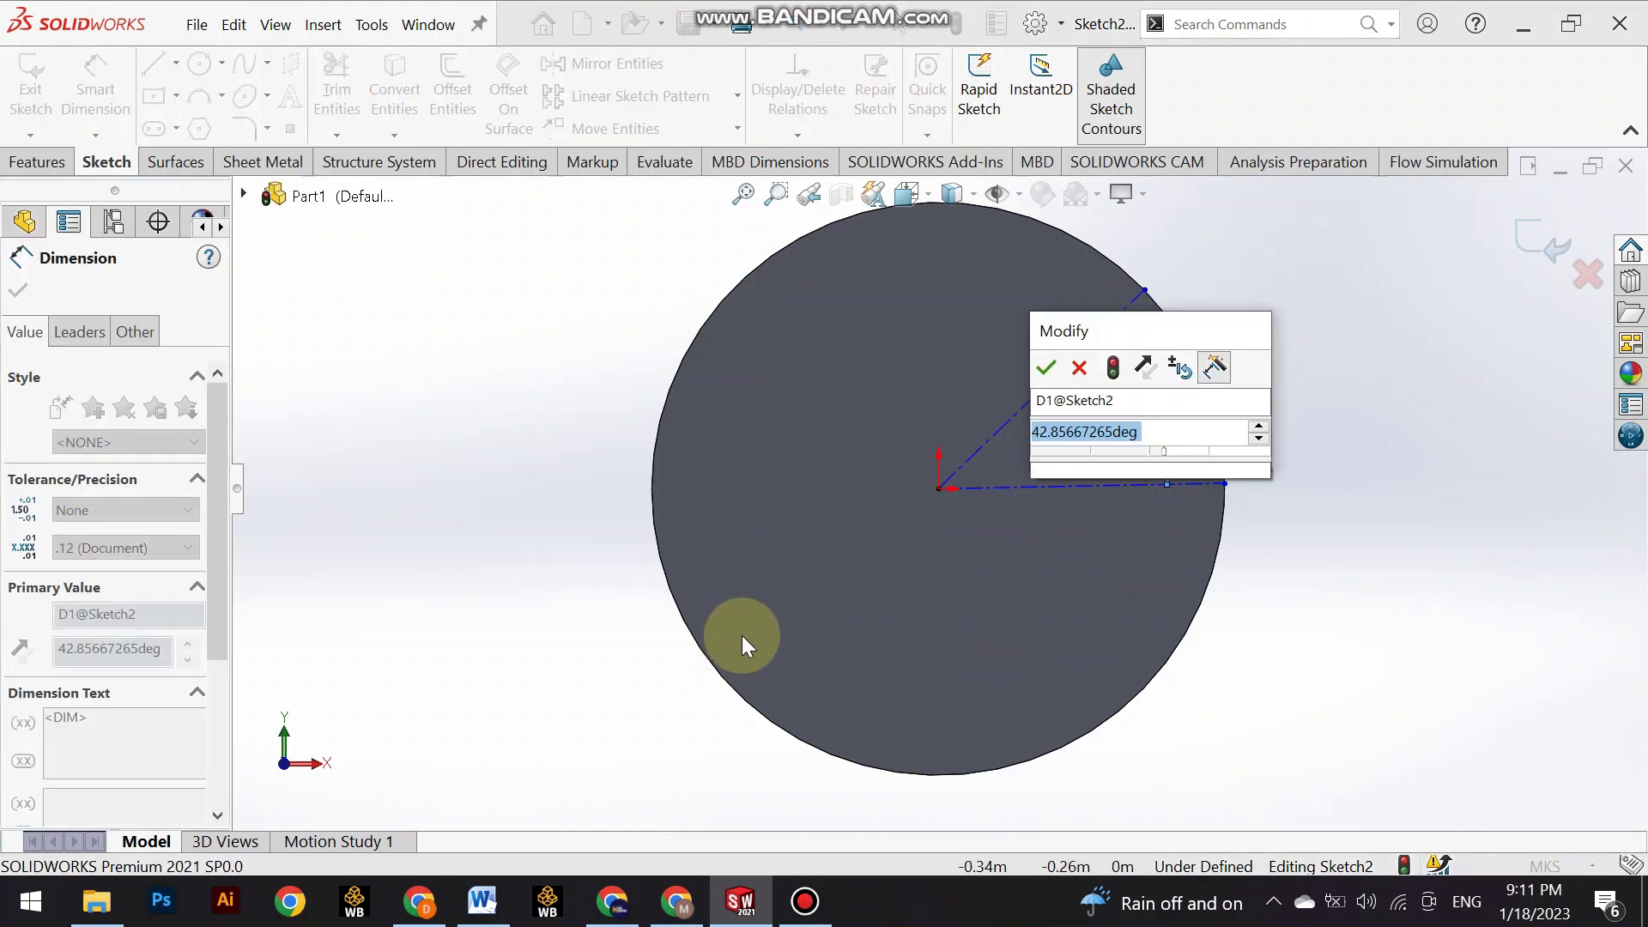
type("30")
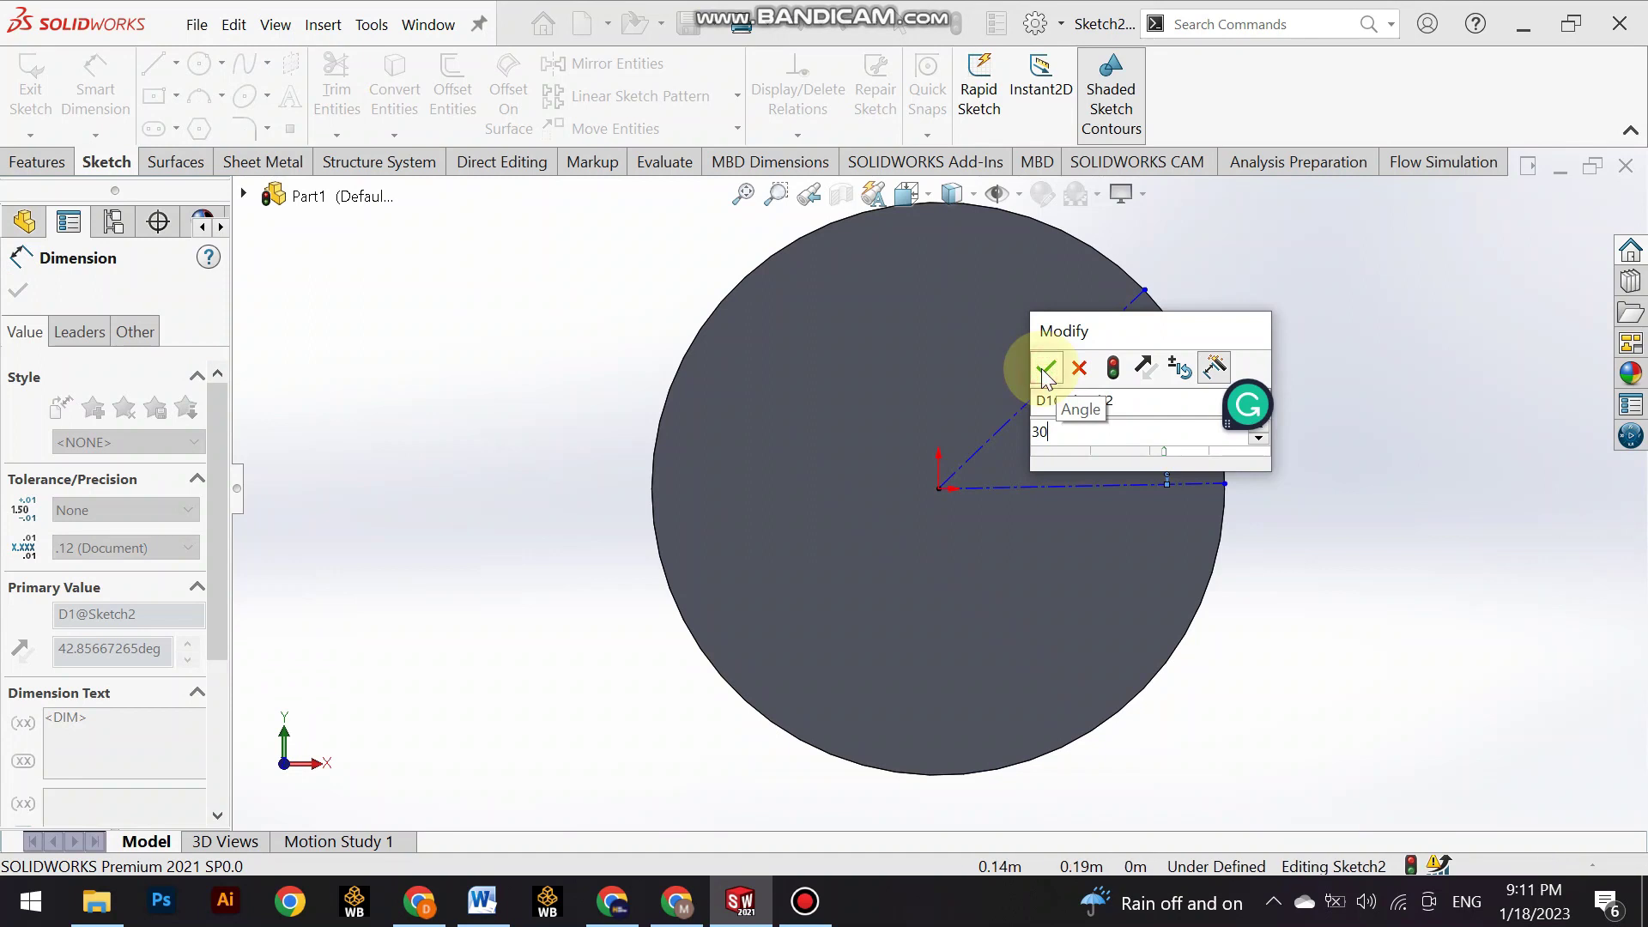
left_click(1042, 368)
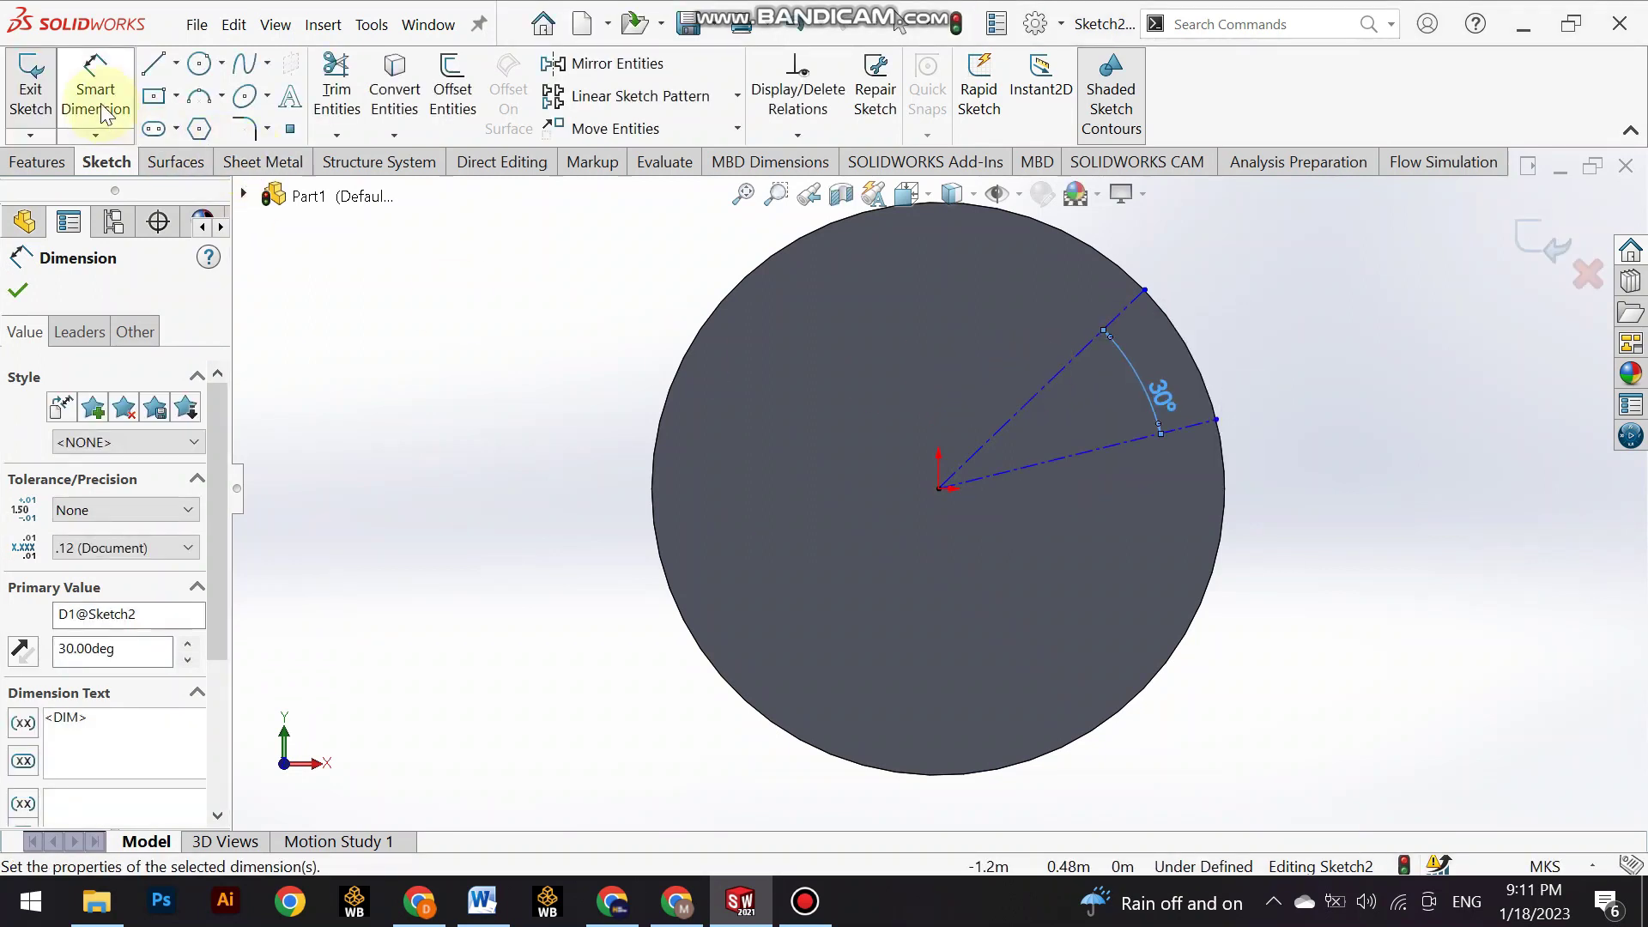
Draw a three-point arc from the disc centre to the upper centerline's end.
left_click(221, 97)
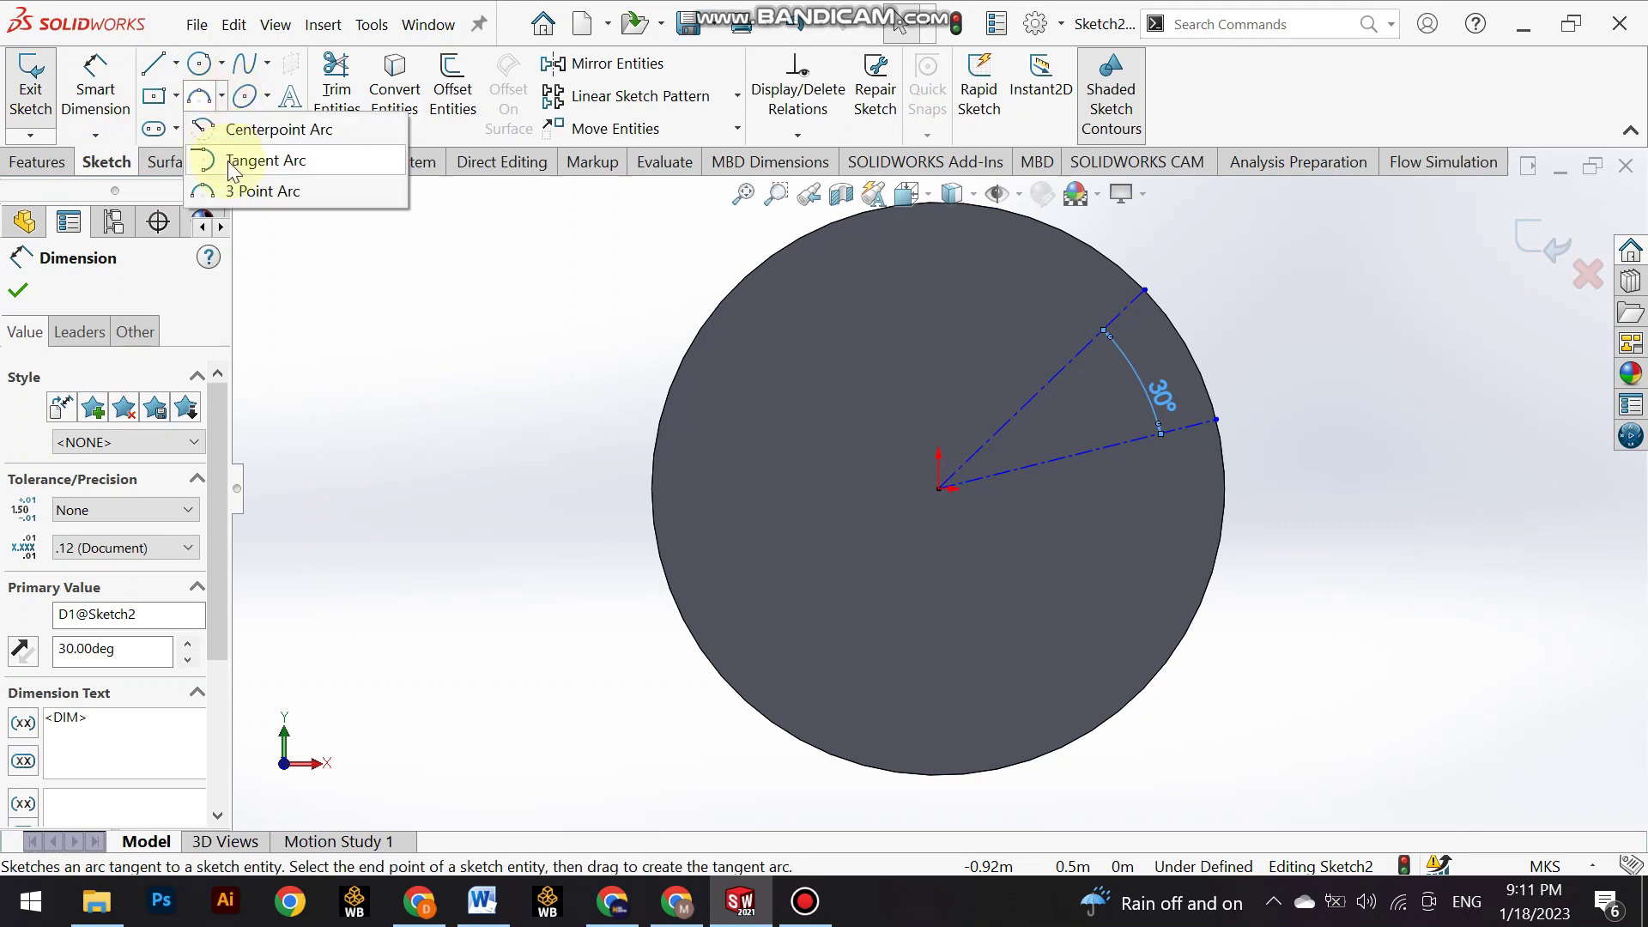
left_click(249, 194)
left_click(939, 487)
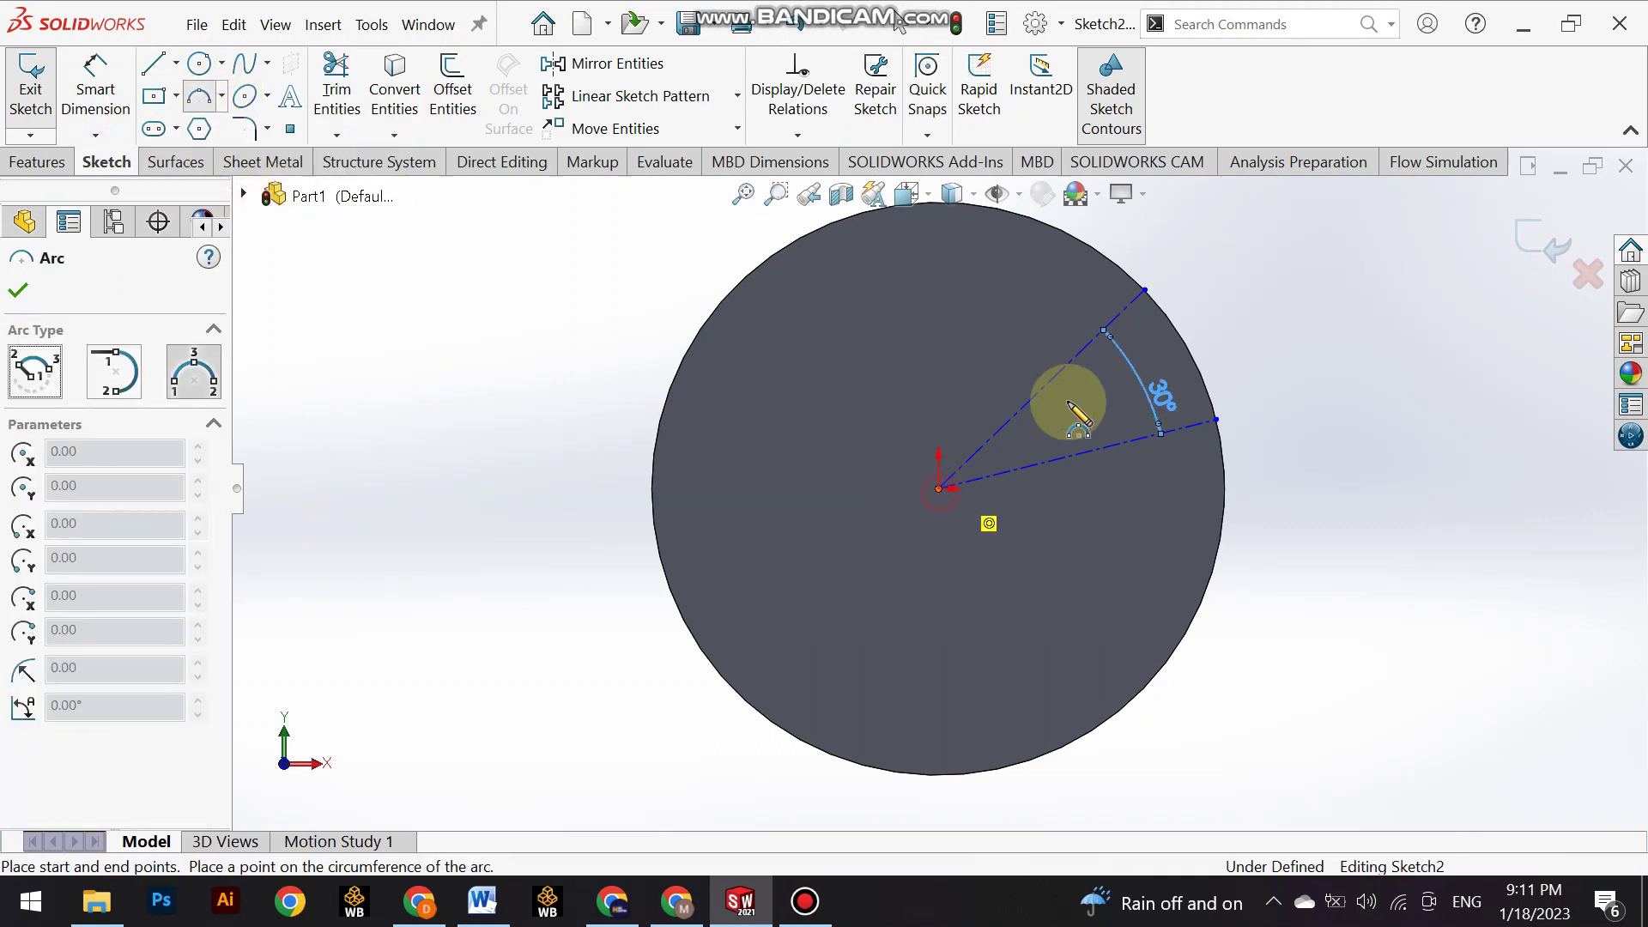
left_click(1145, 291)
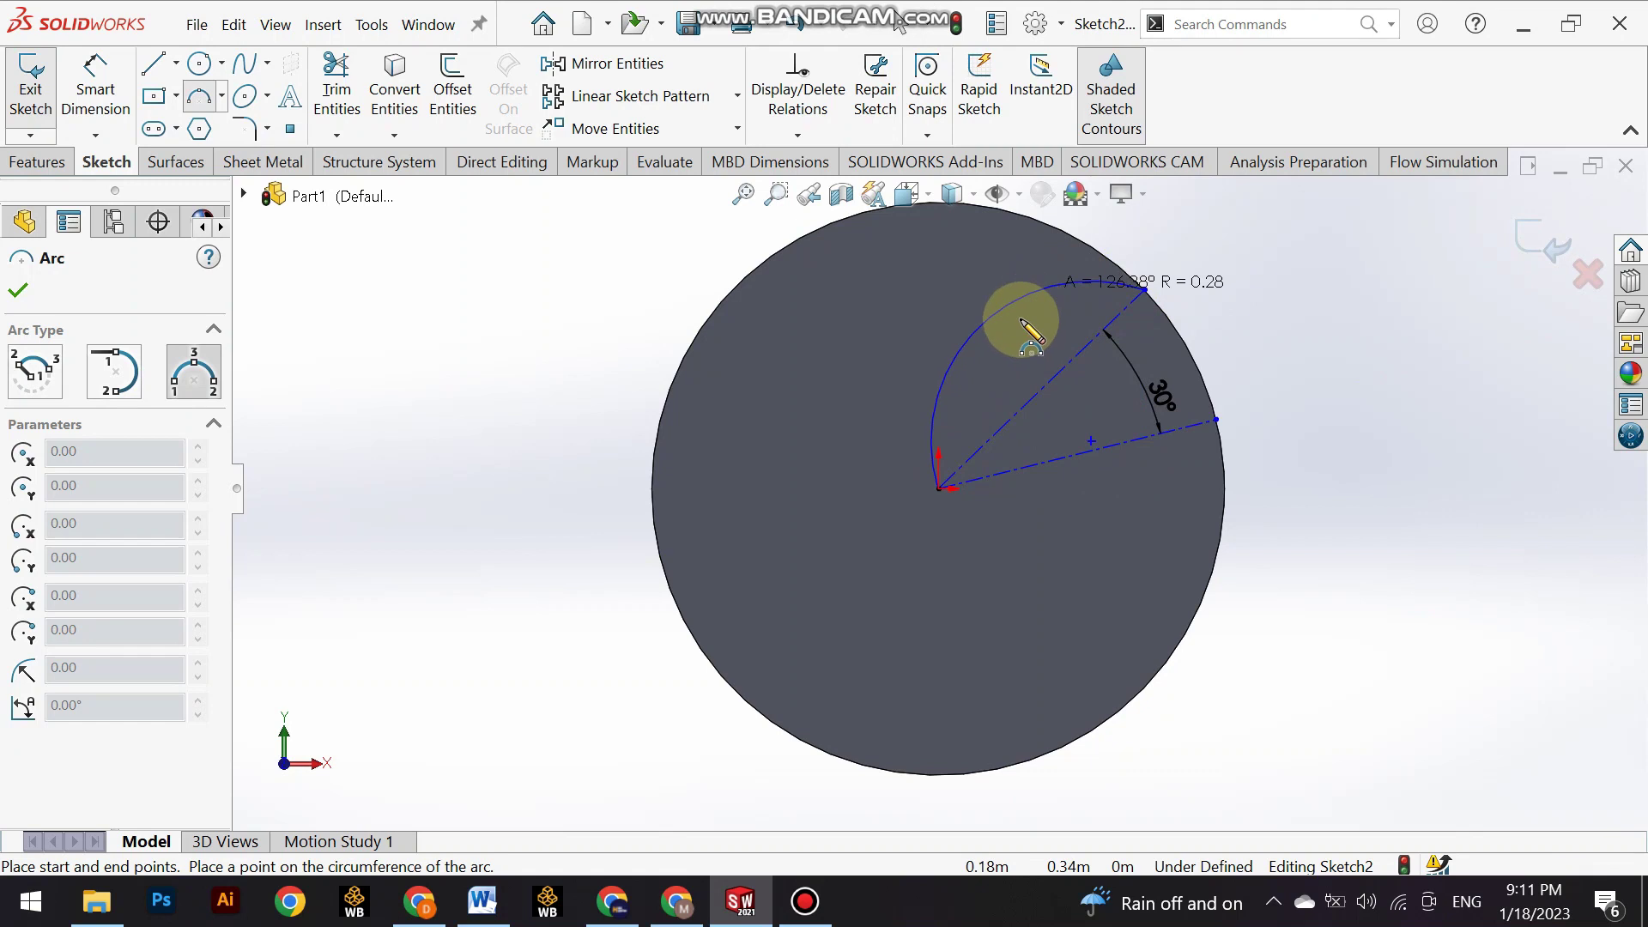
left_click(1006, 343)
Add a radius dimension to the arc, entering 0.35.
left_click(115, 97)
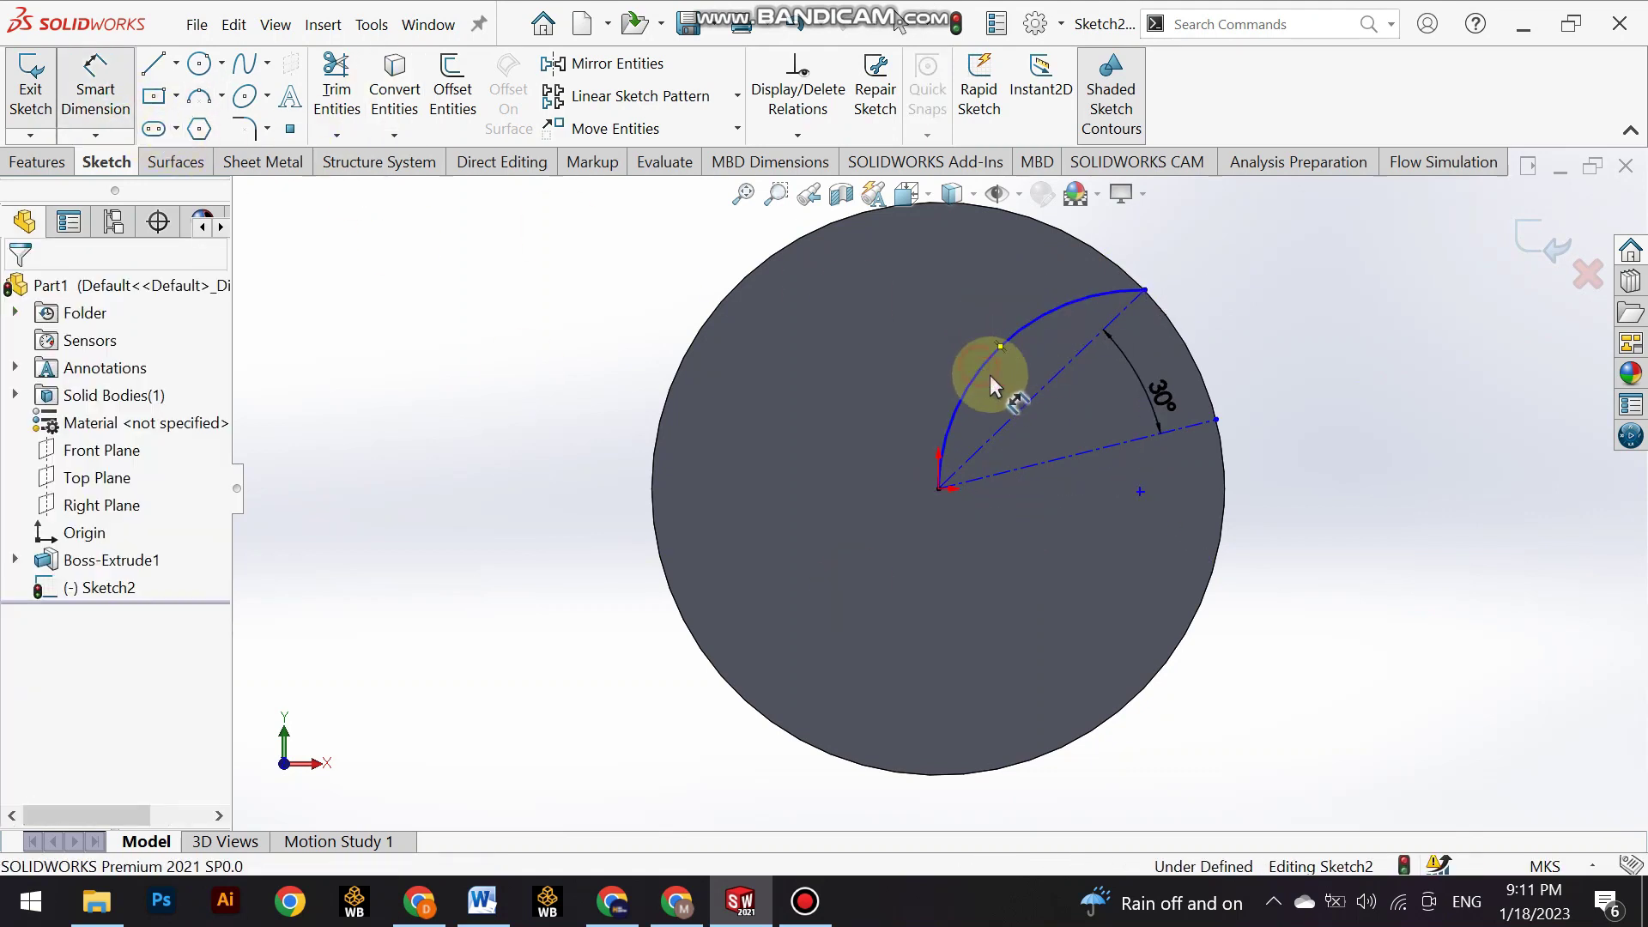
left_click(991, 374)
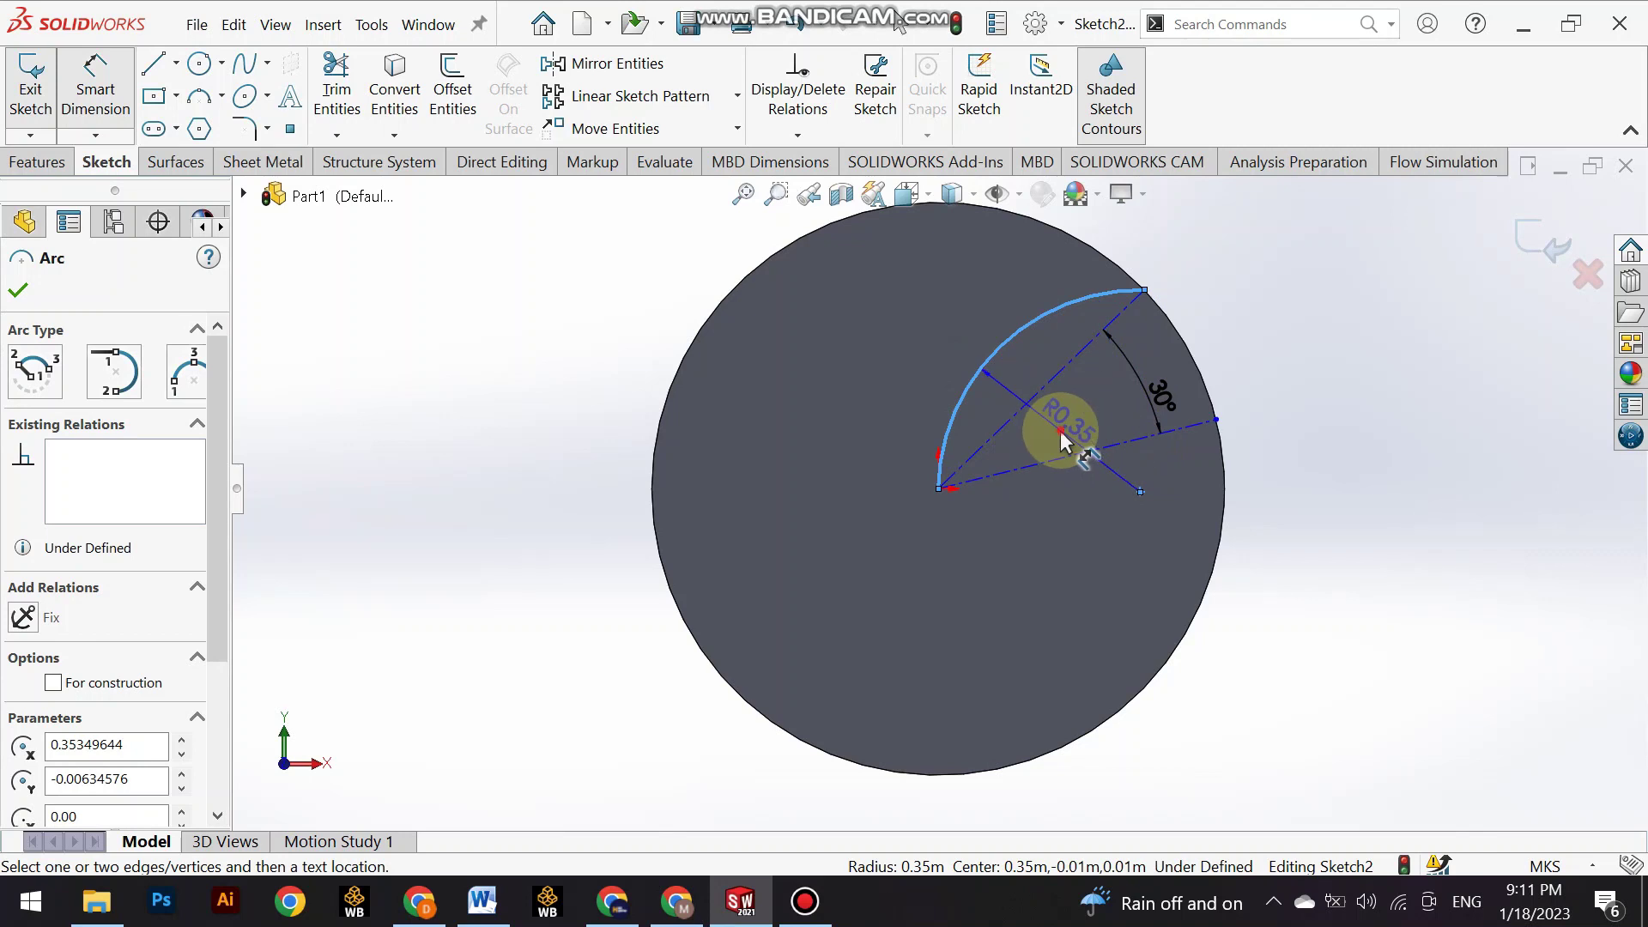
left_click(1061, 439)
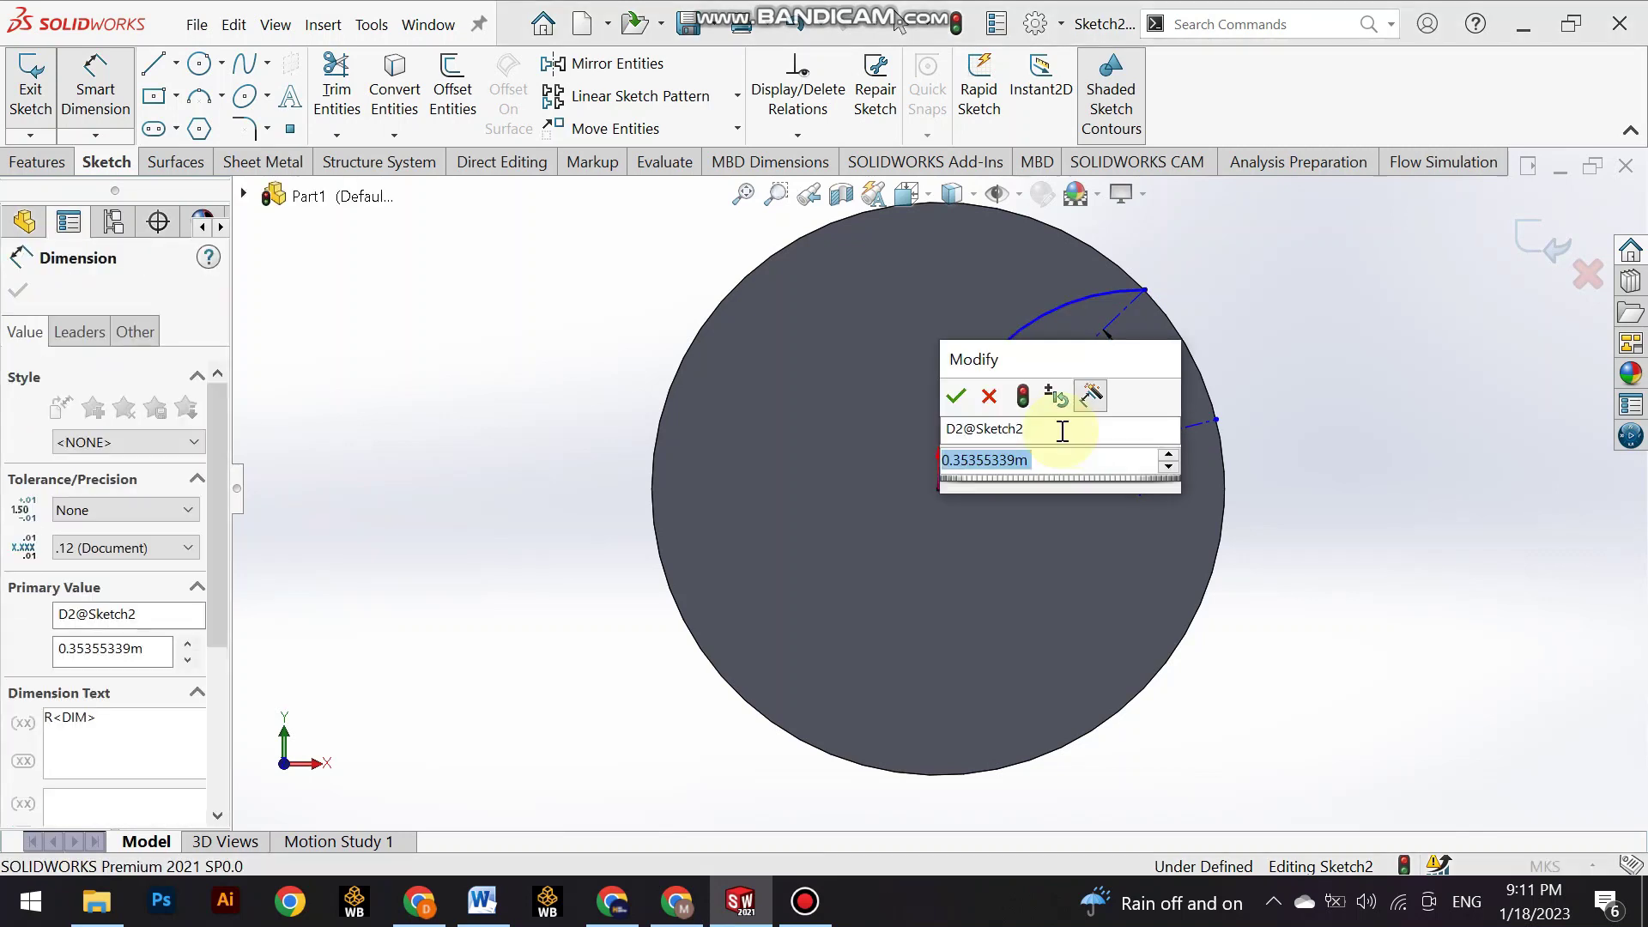
type("0")
type(".35")
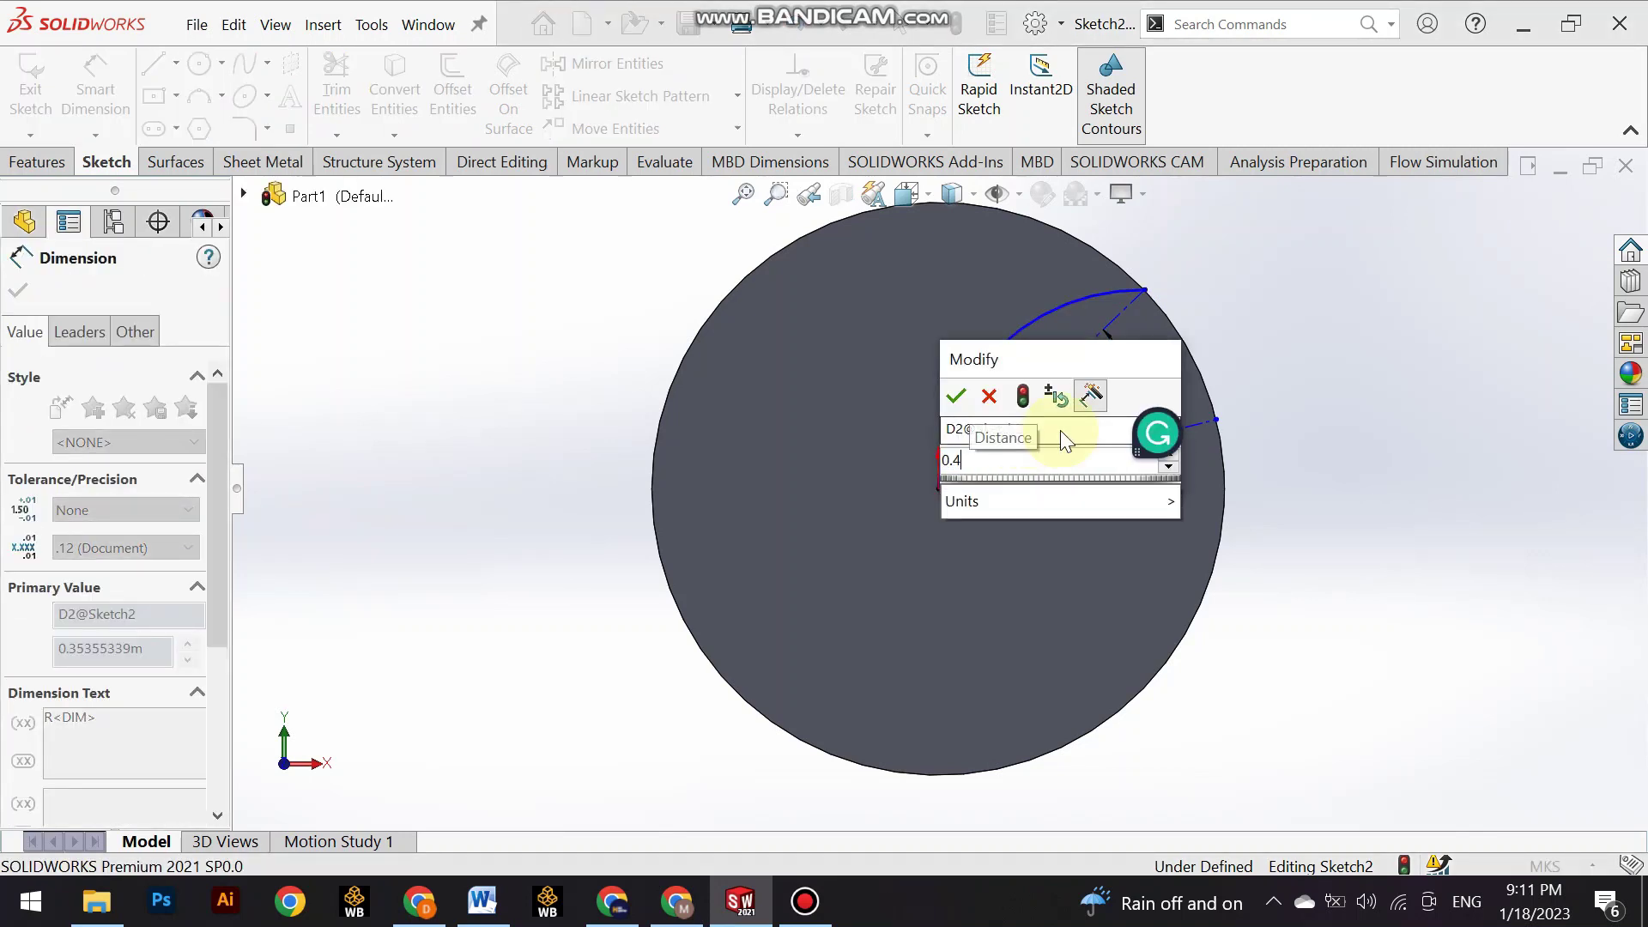
key("Return")
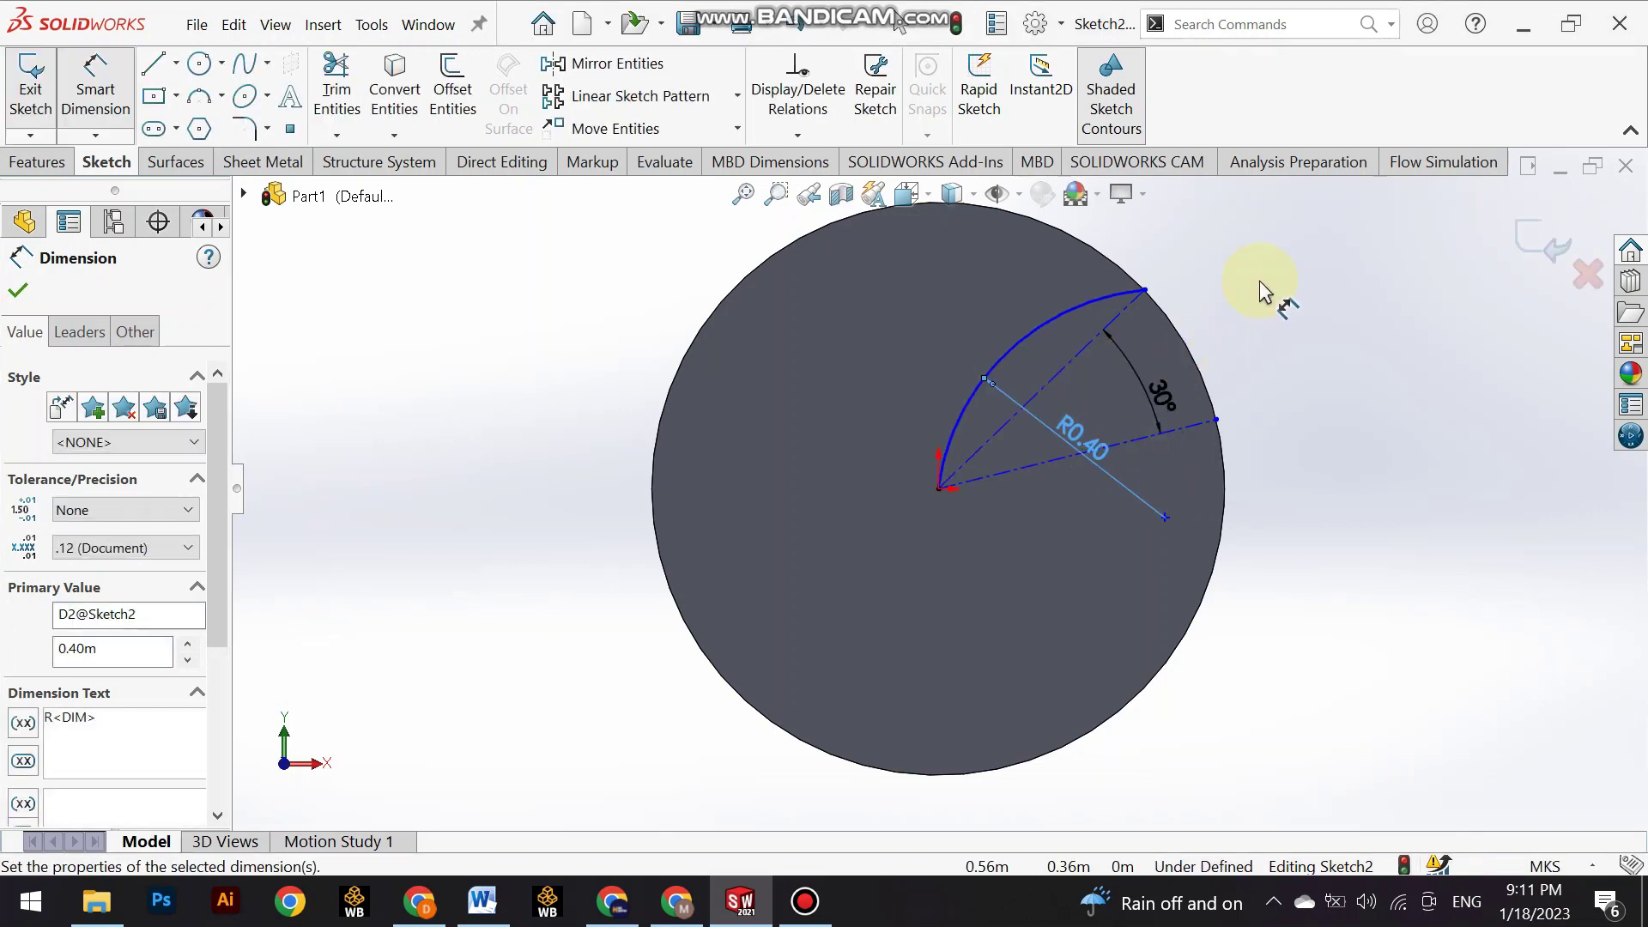
left_click(1255, 247)
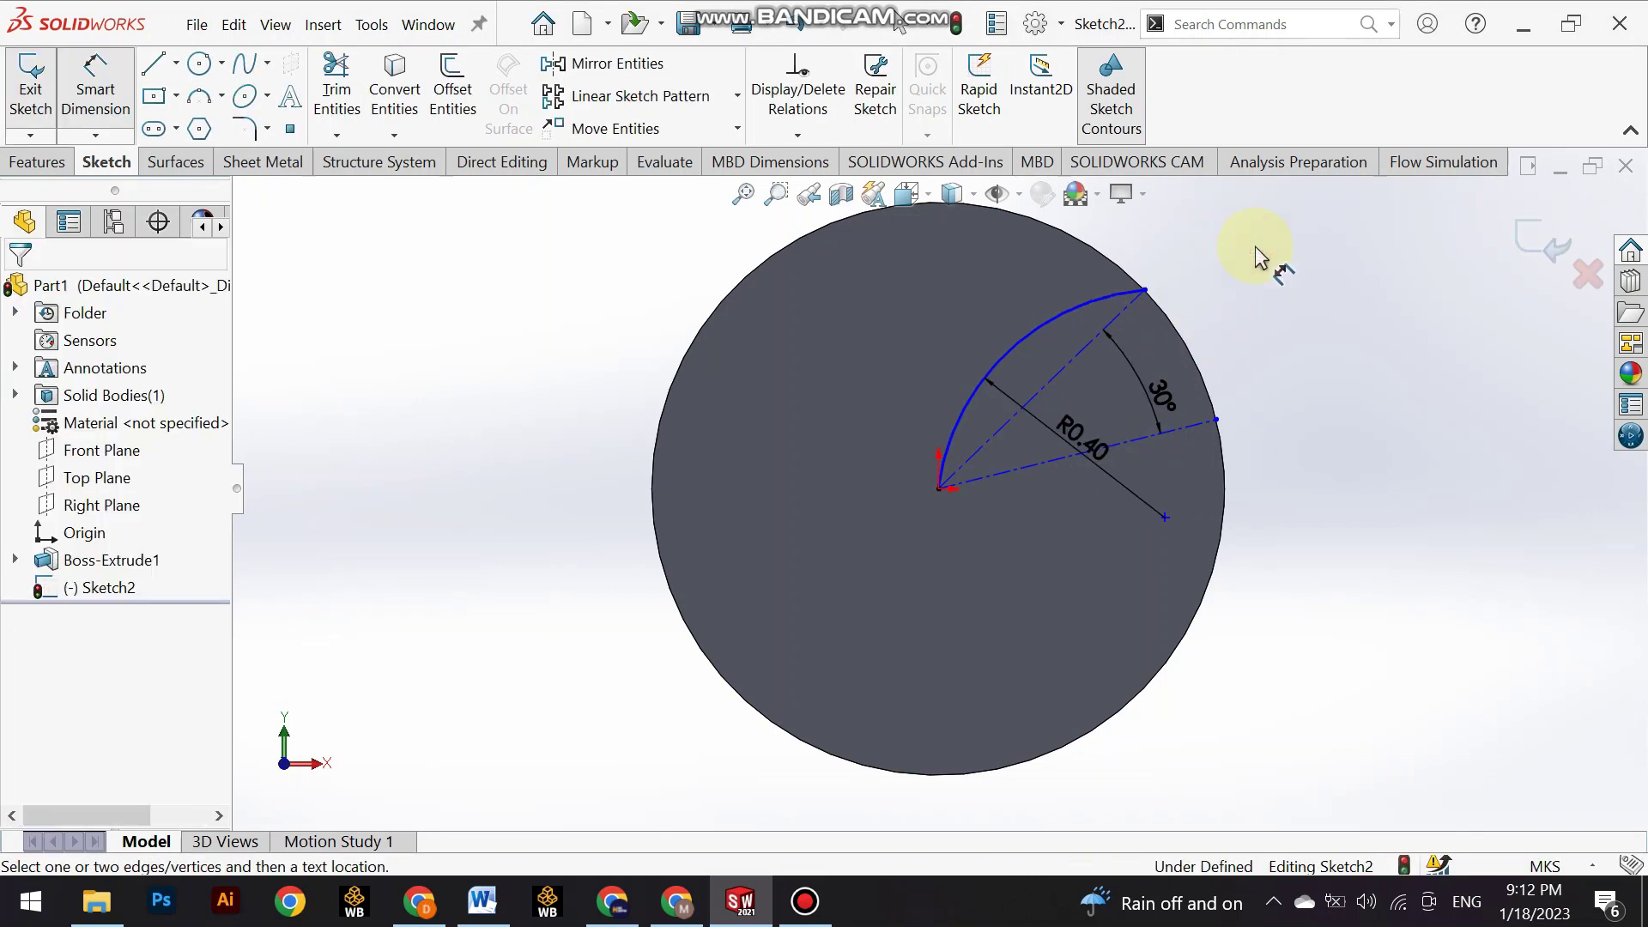
Exit the sketch and reopen Sketch2 for editing.
left_click(50, 90)
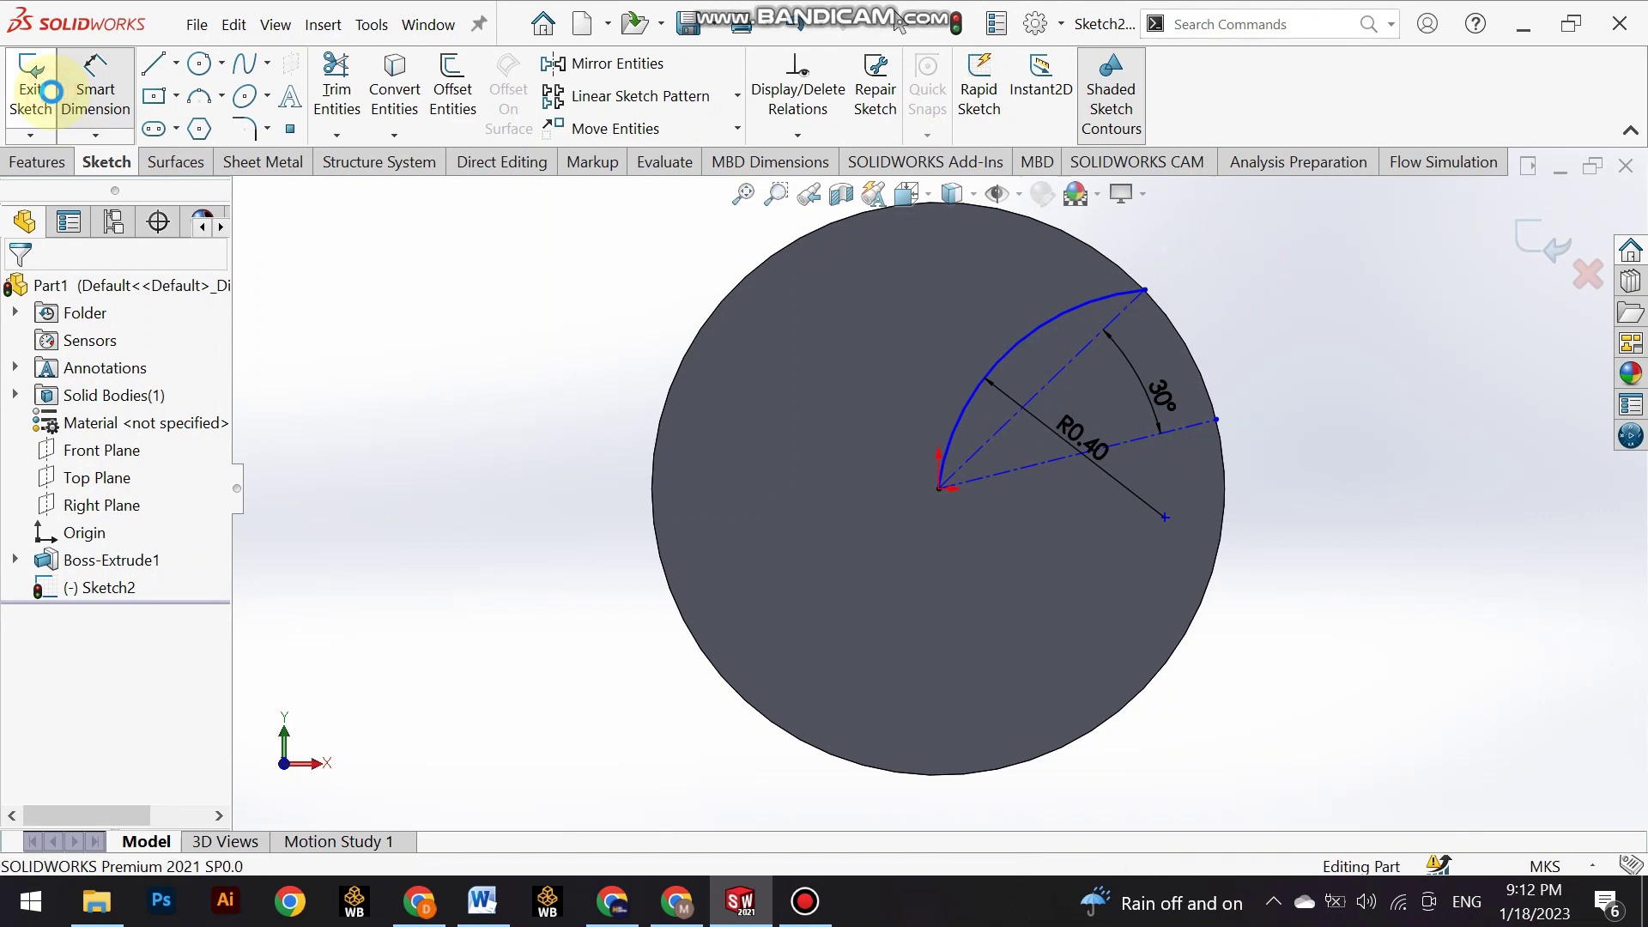
left_click(110, 595)
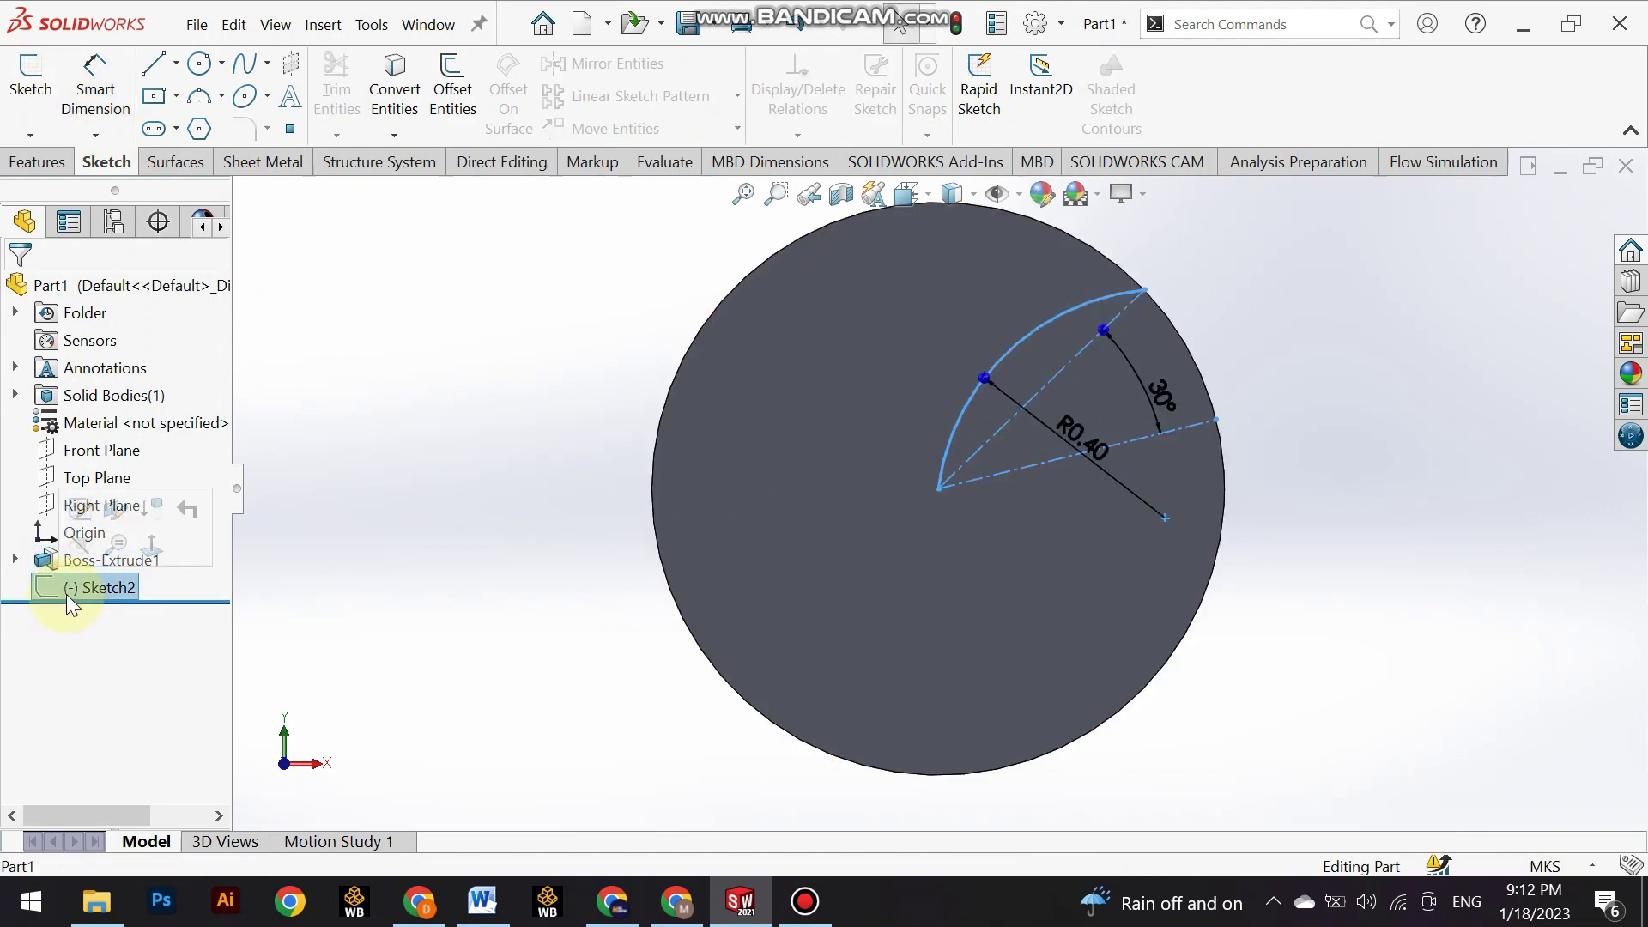
left_click(80, 511)
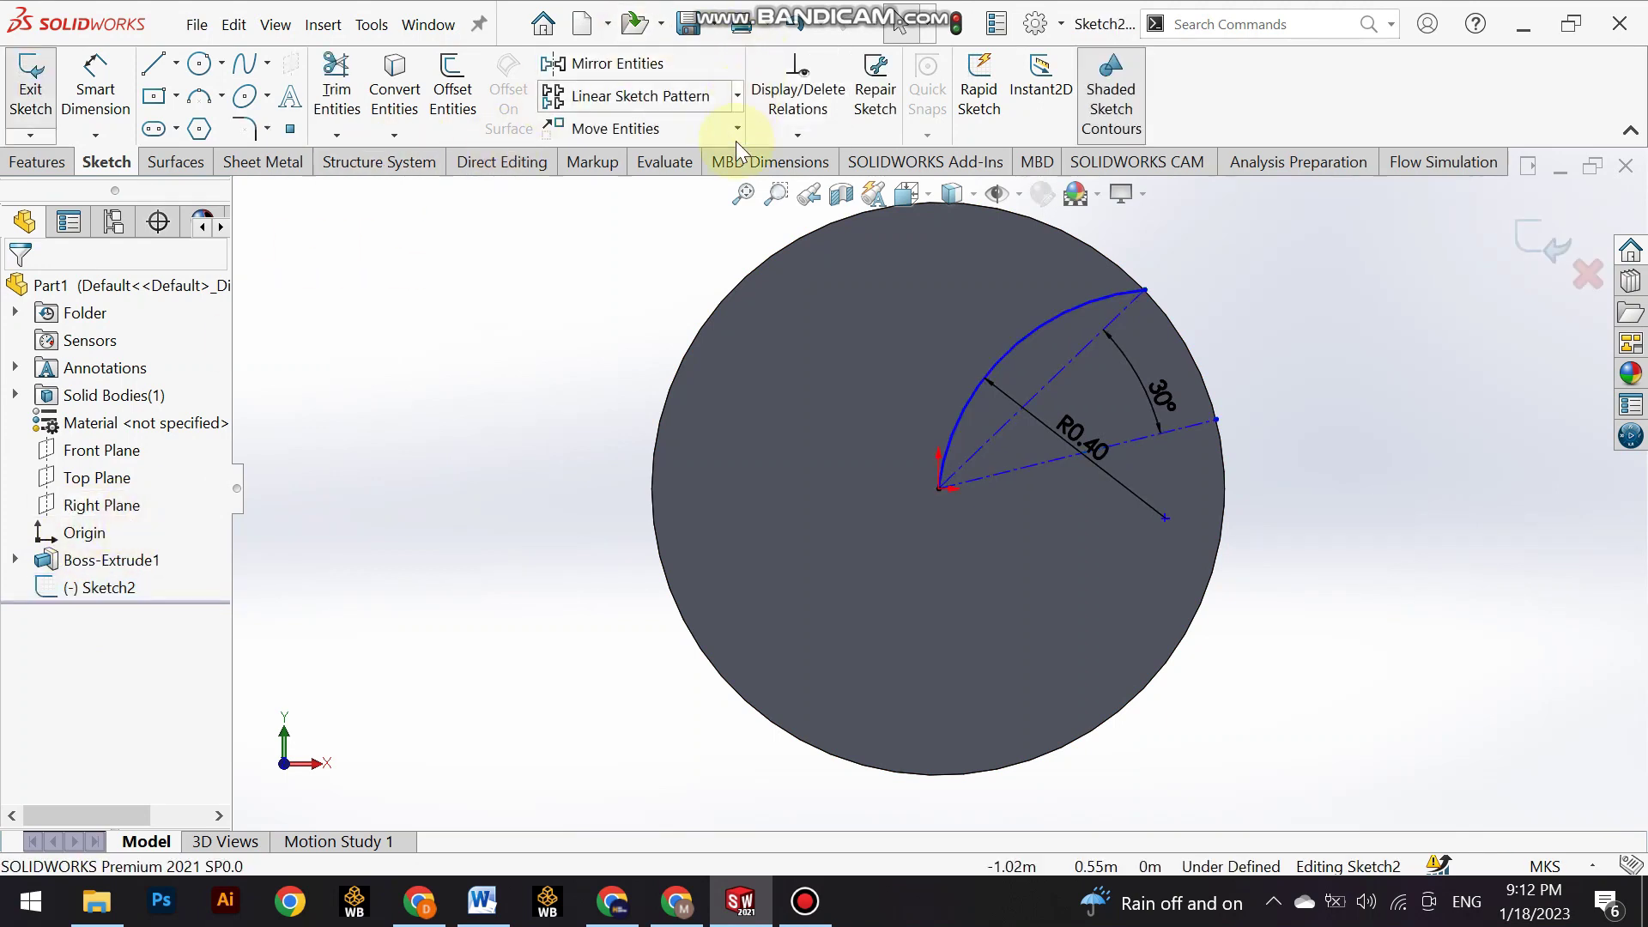
Offset the blade arc 0.01 m bi-directionally, then select the original middle arc.
left_click(735, 96)
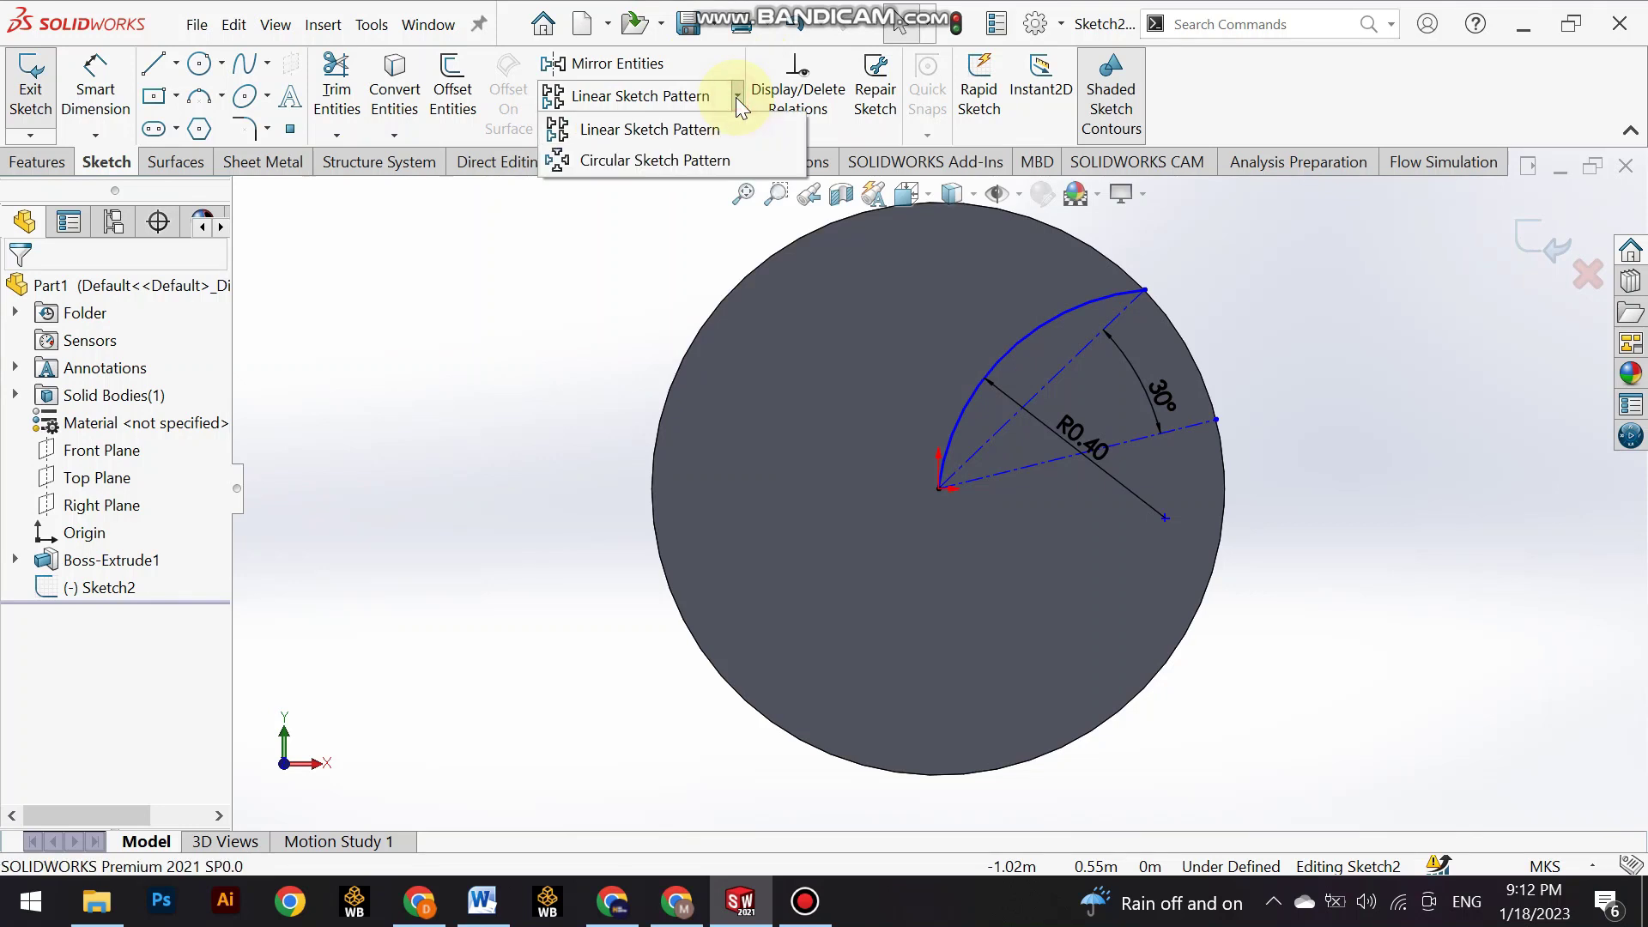
left_click(452, 90)
left_click(1052, 319)
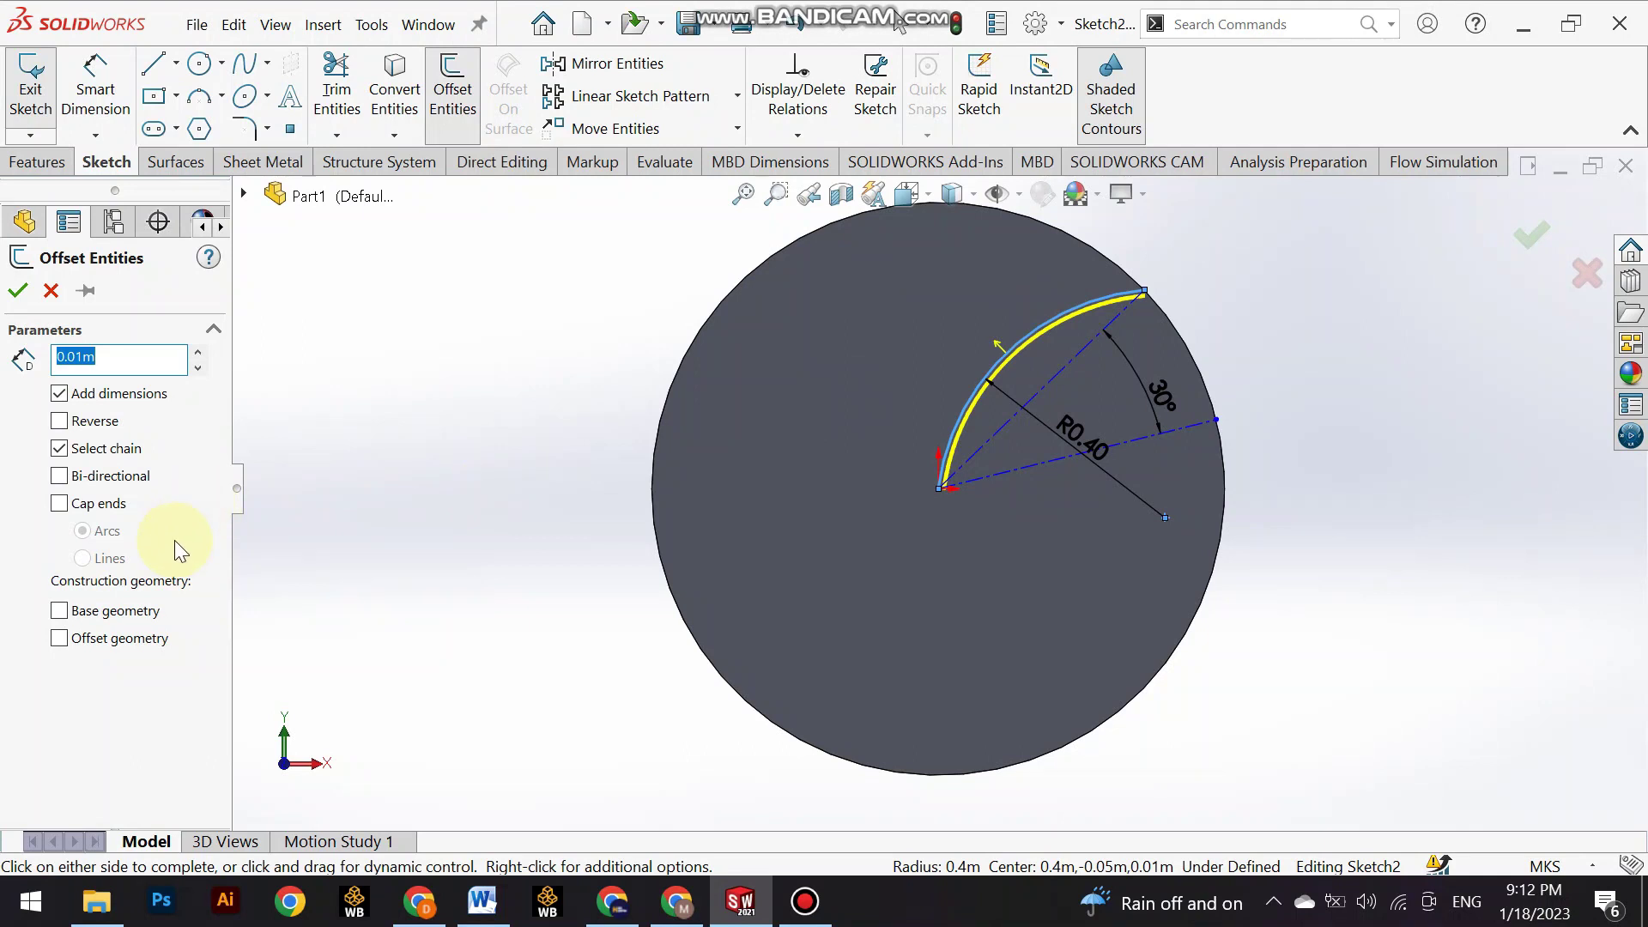
left_click(127, 474)
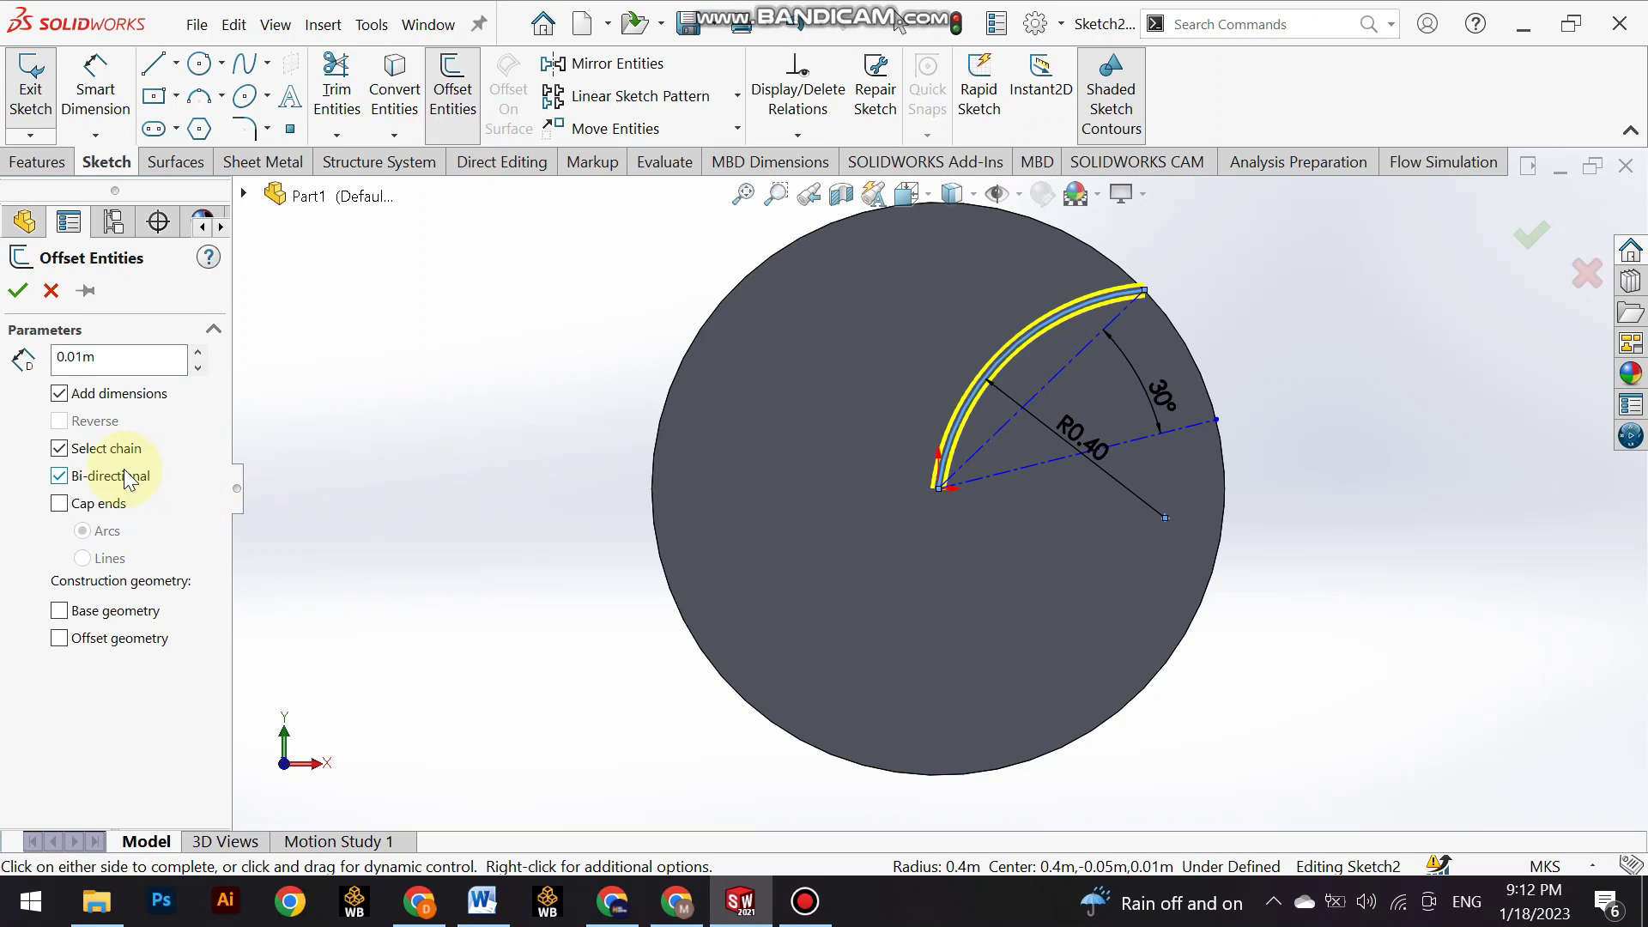
left_click(19, 292)
left_click(971, 503)
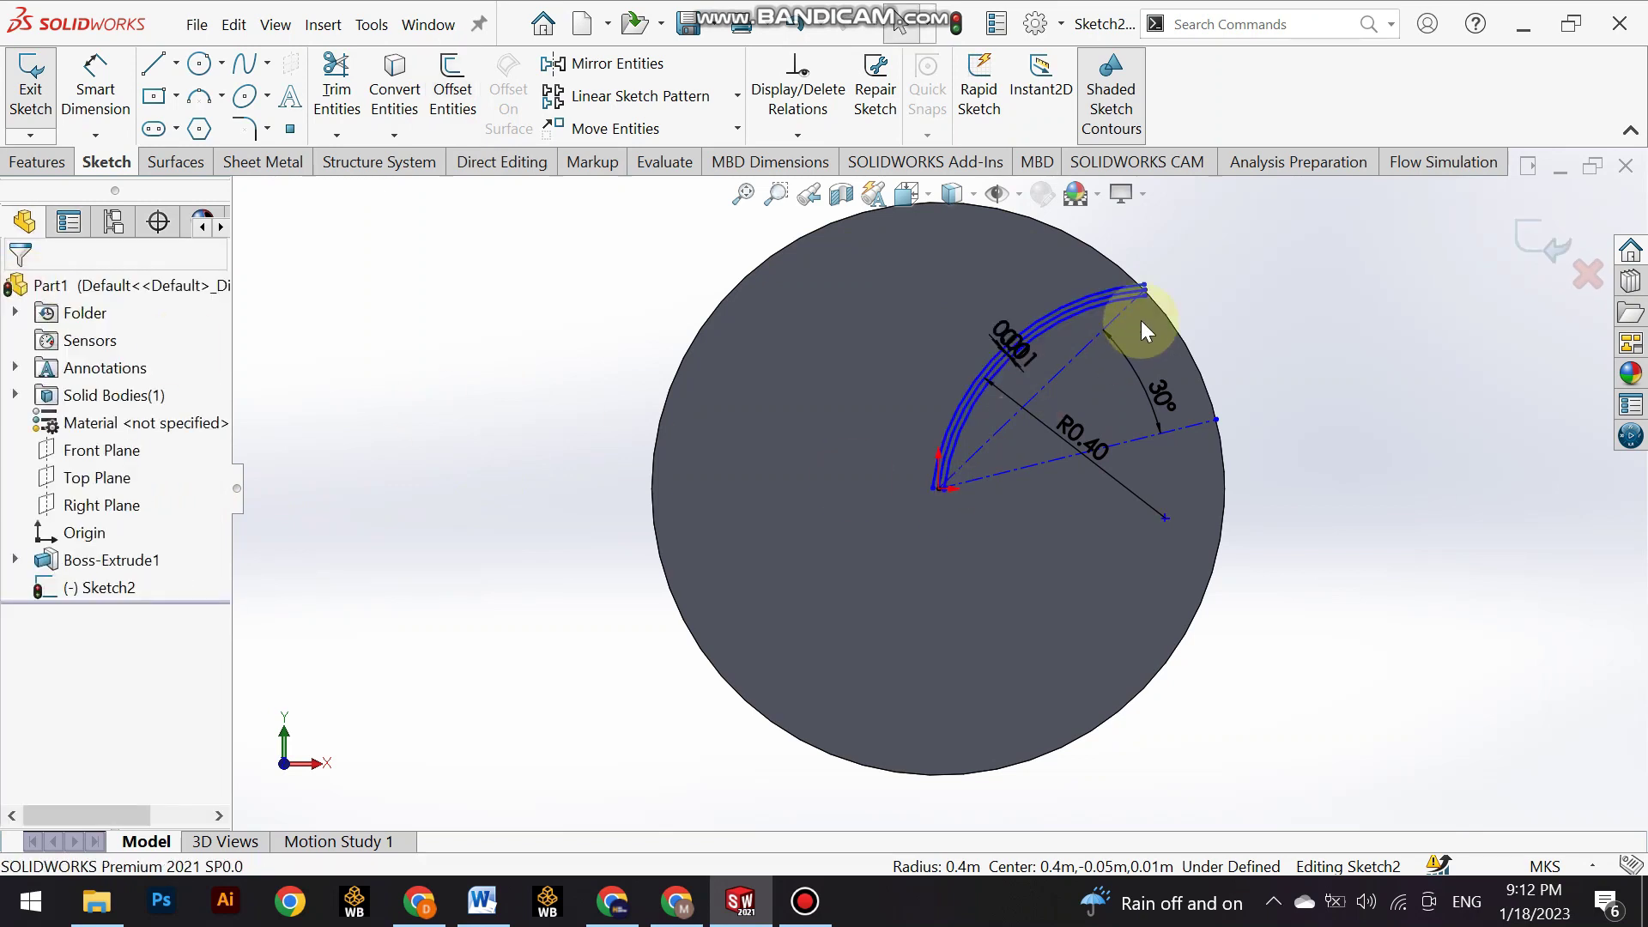
scroll(1141, 321, "down", 3)
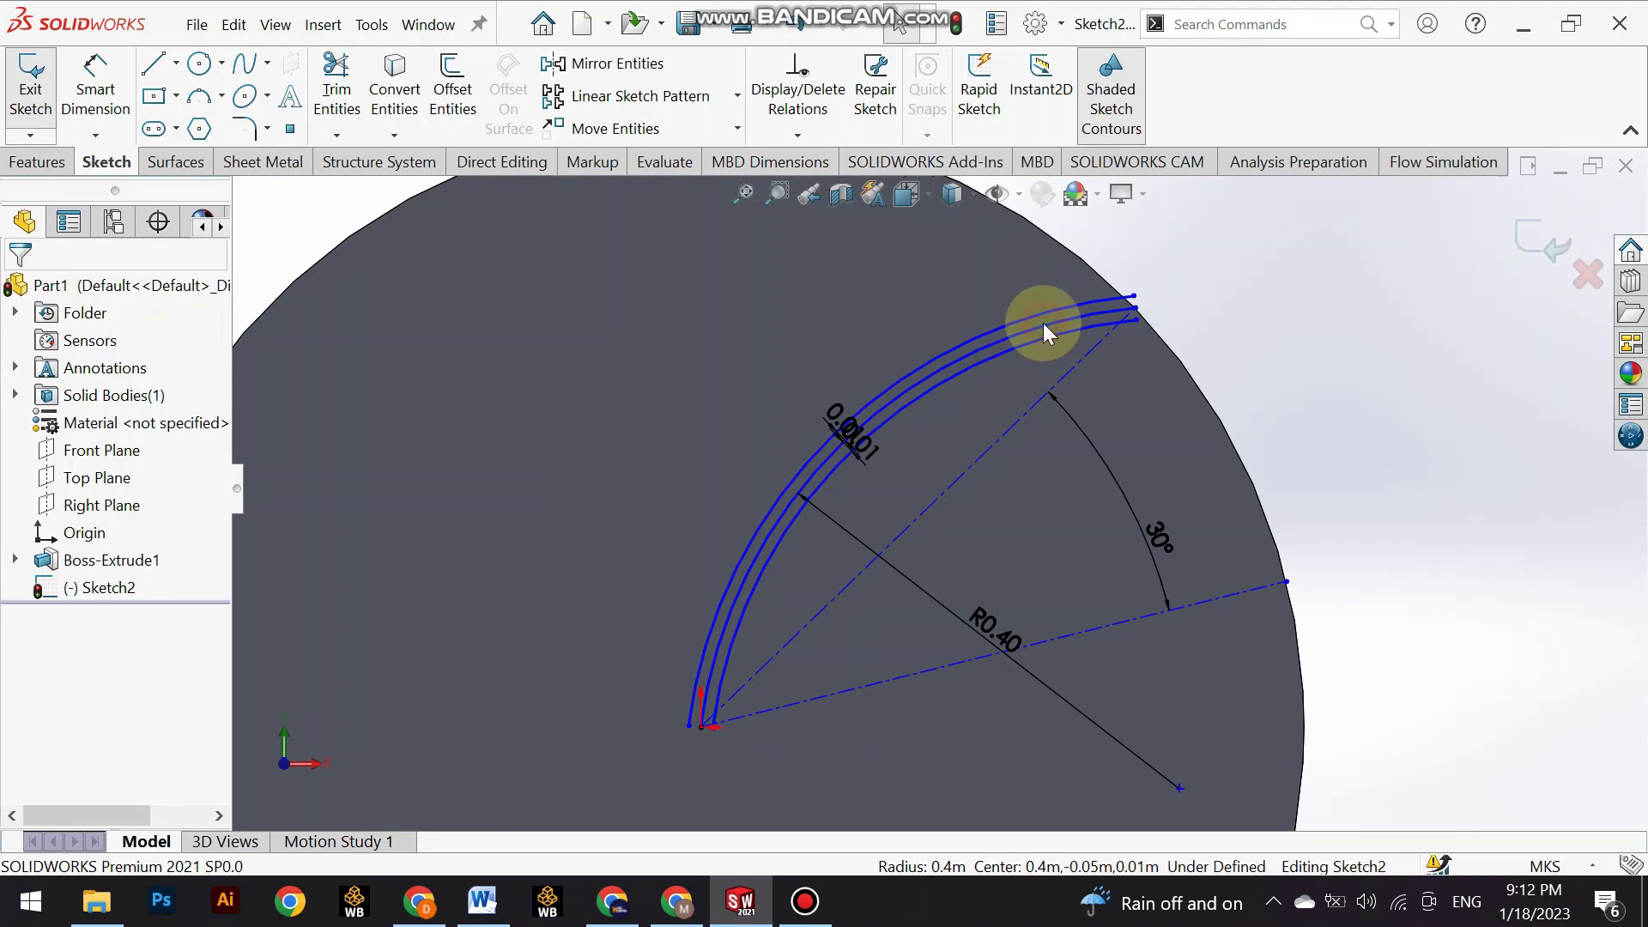
left_click(1043, 323)
scroll(971, 352, "down", 2)
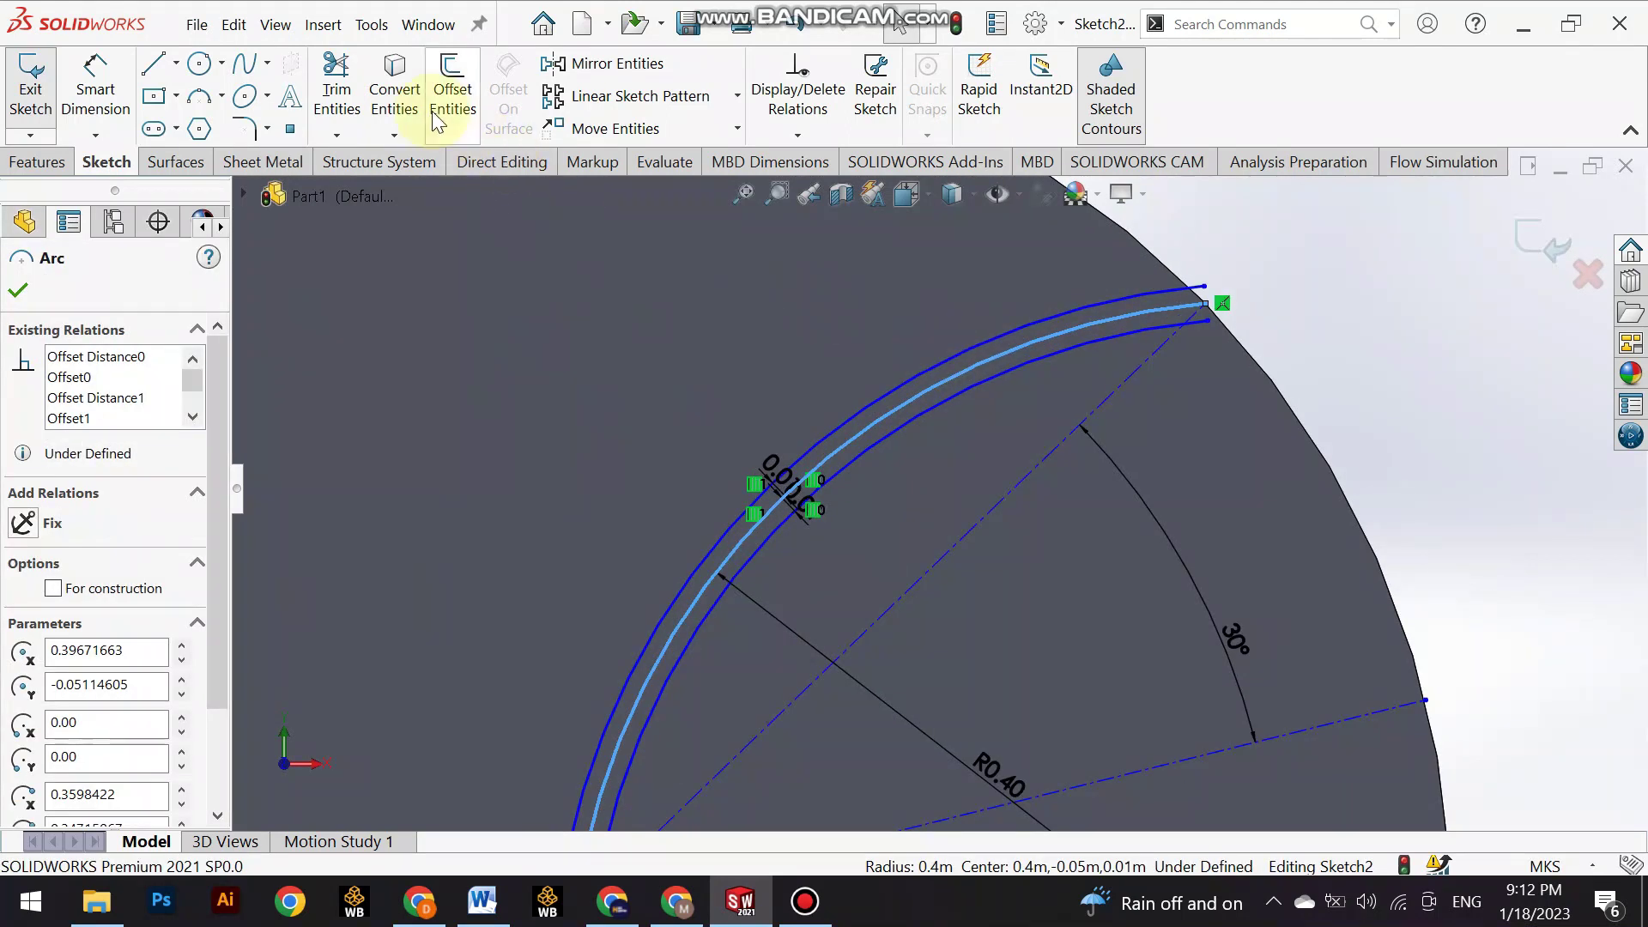
Trim away the middle arc, leaving the two offset arcs.
left_click(336, 86)
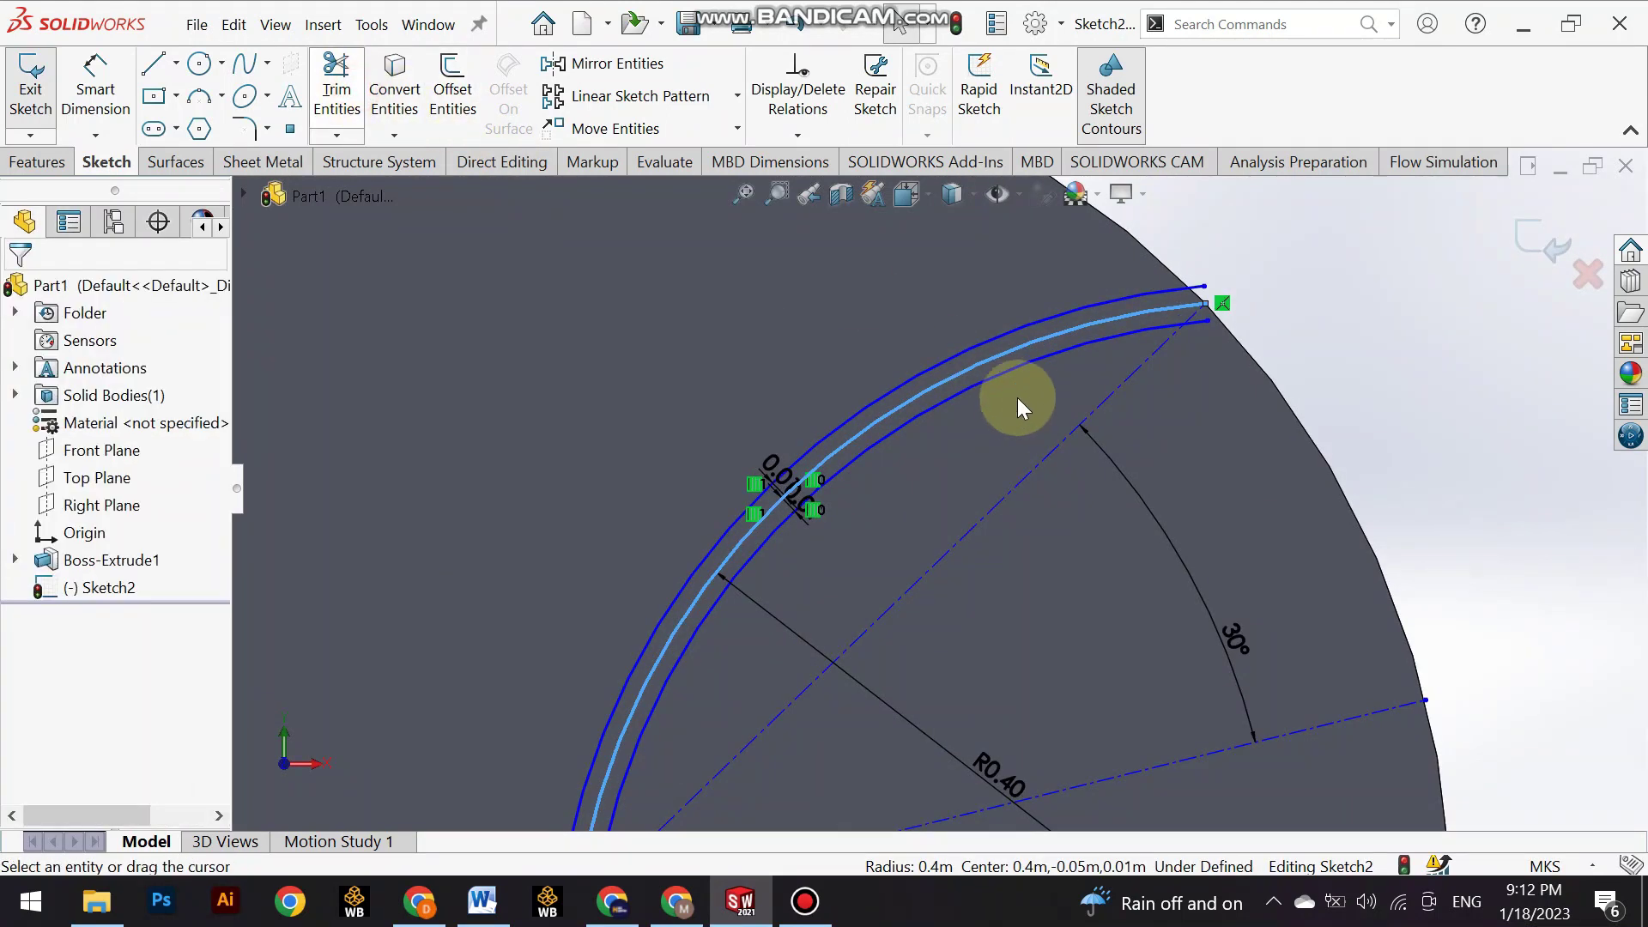
left_click(1010, 350)
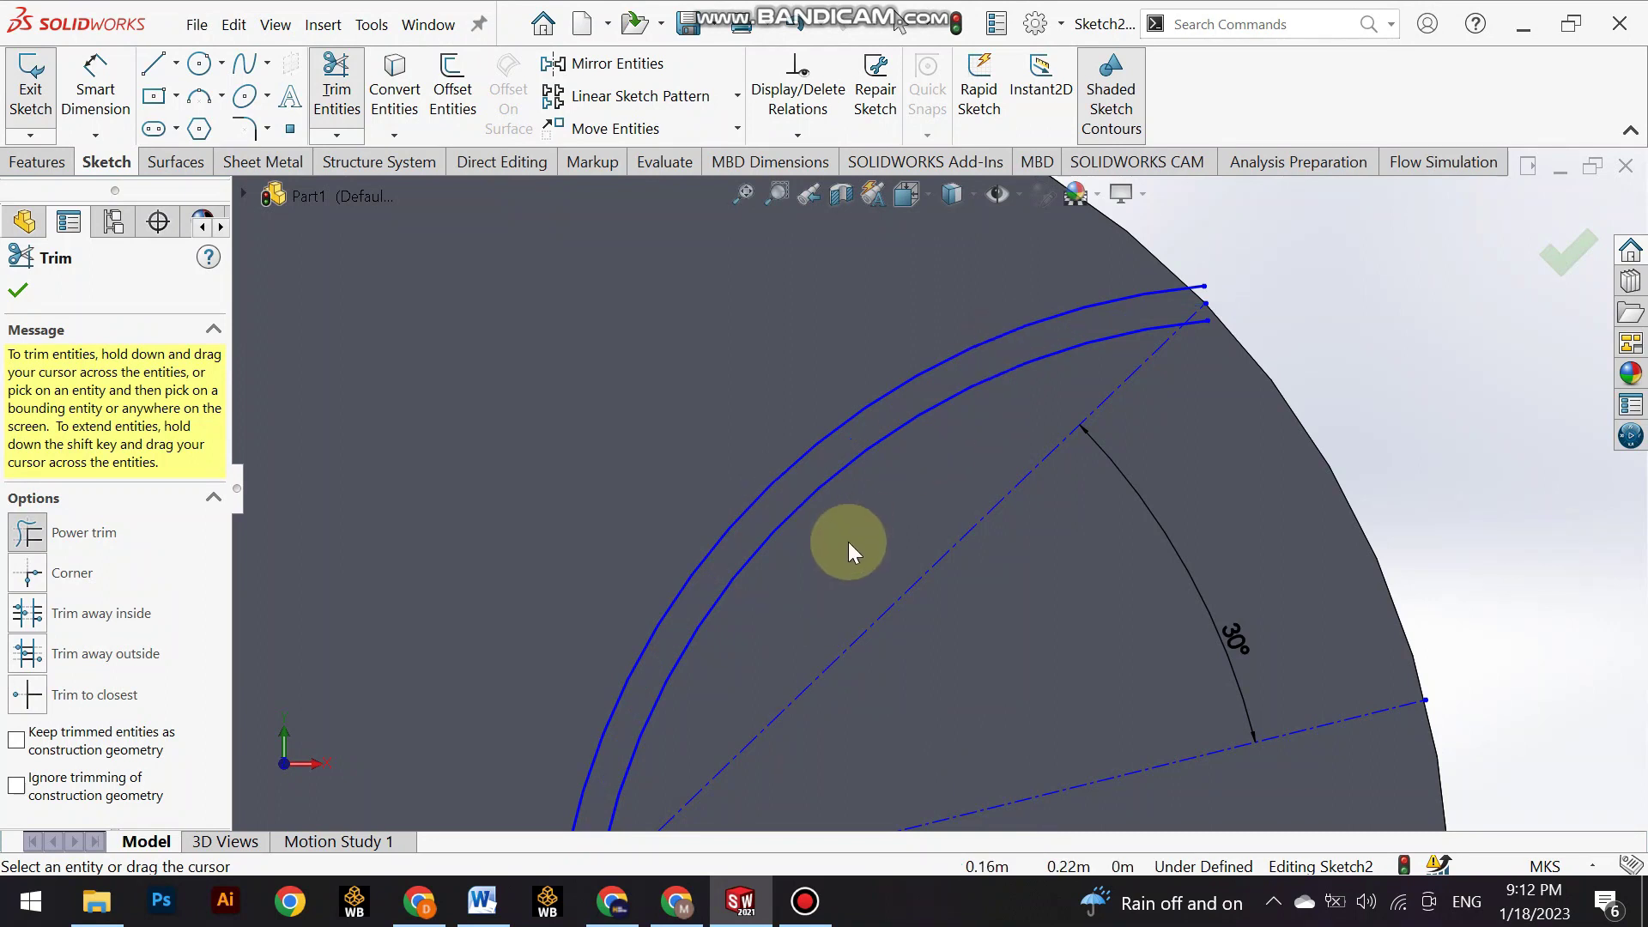
scroll(848, 543, "up", 2)
Cap the arcs' upper and lower ends with short lines and exit the sketch.
left_click(154, 63)
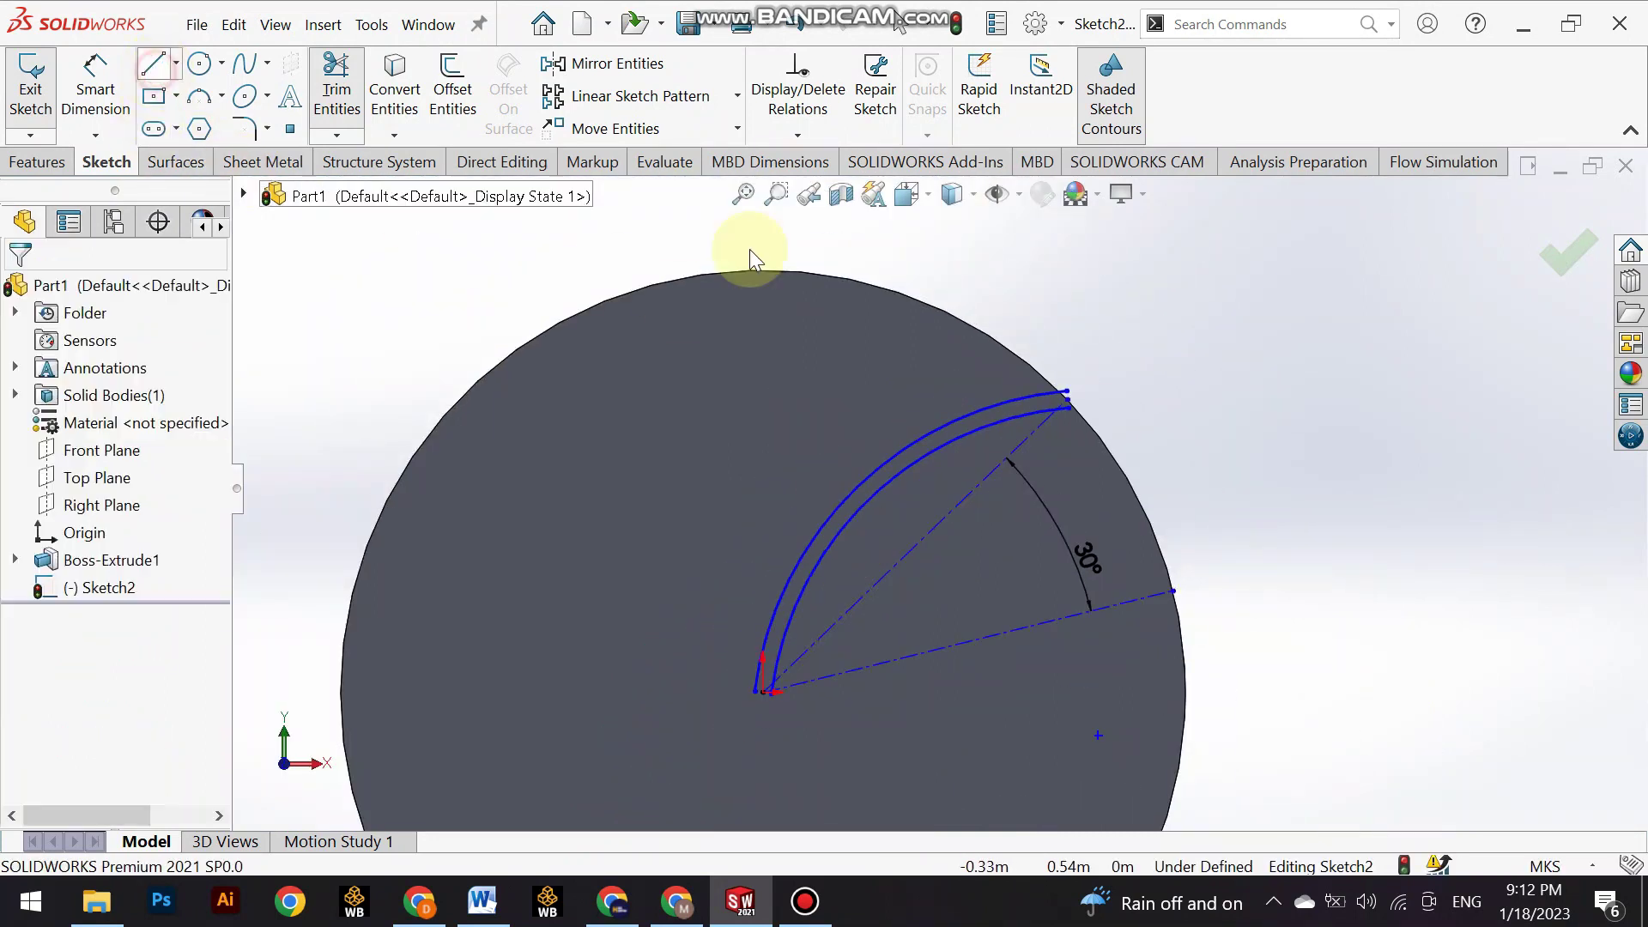
scroll(1075, 435, "down", 2)
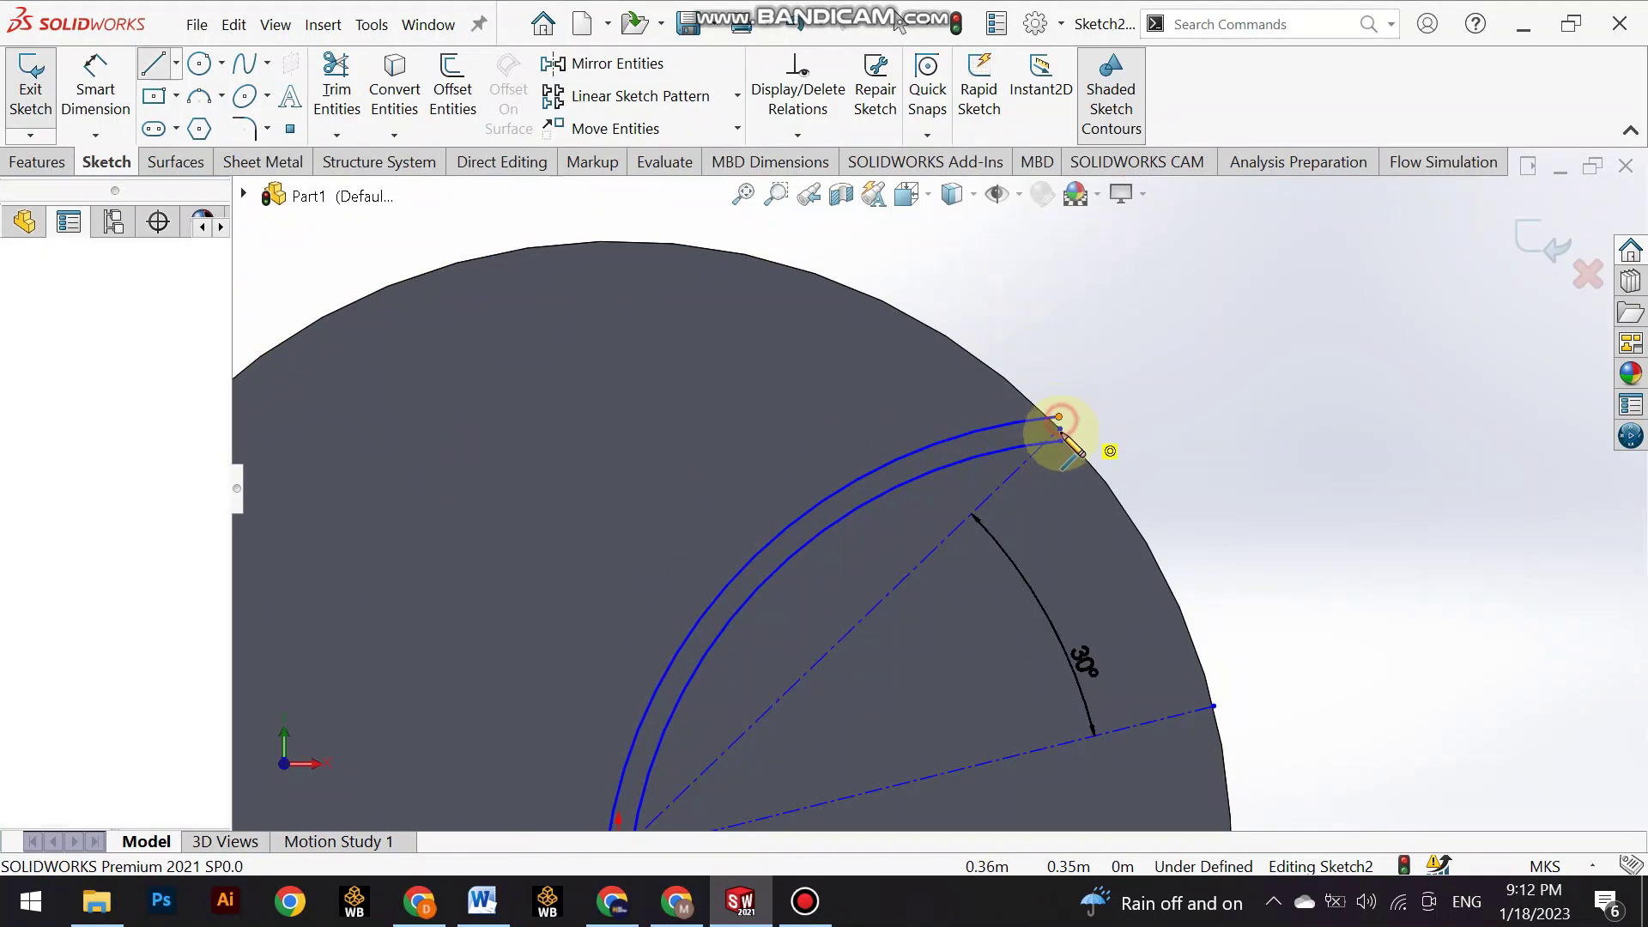
left_click(1060, 421)
double_click(1061, 439)
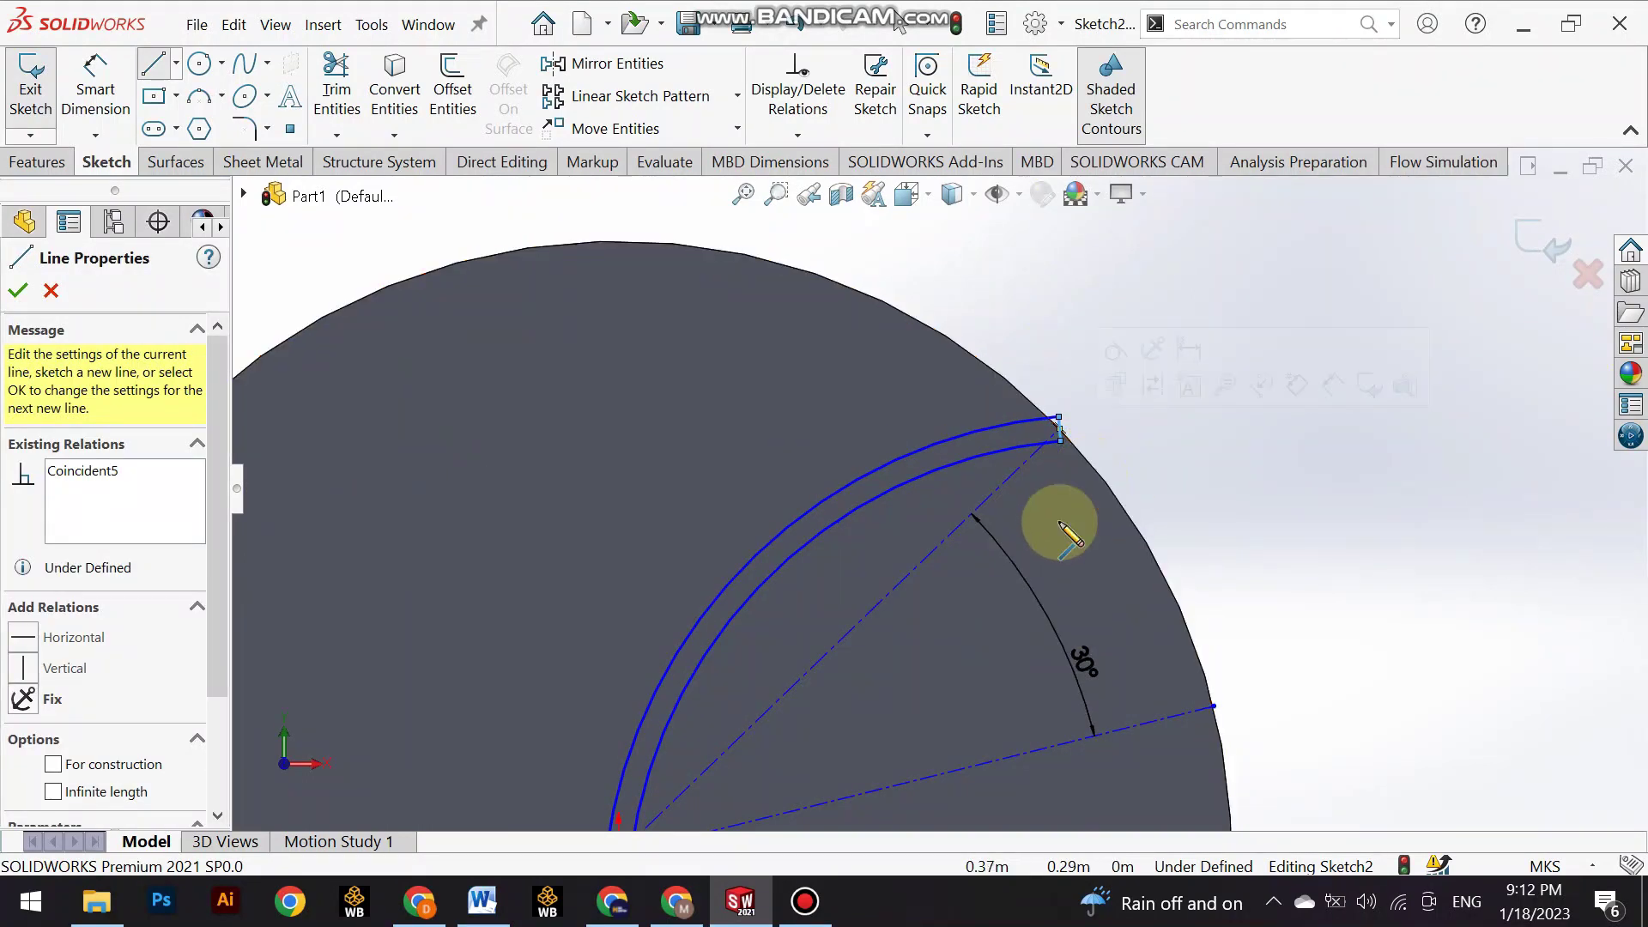
key("Escape")
scroll(1054, 525, "up", 3)
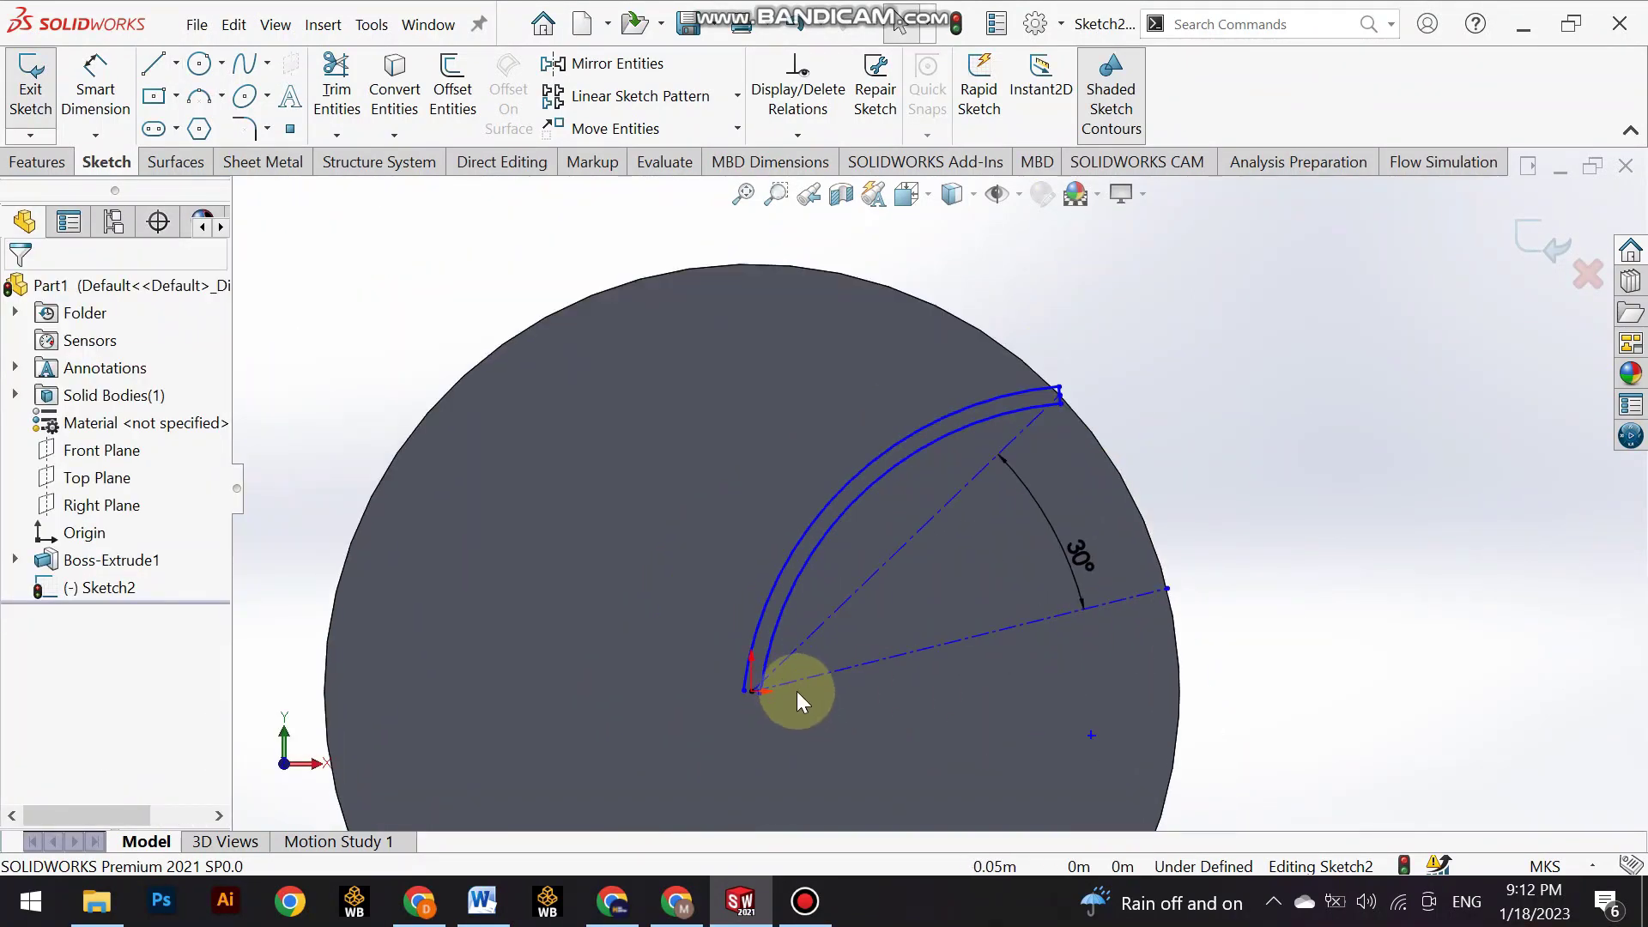
scroll(764, 677, "down", 4)
left_click(157, 65)
left_click(732, 638)
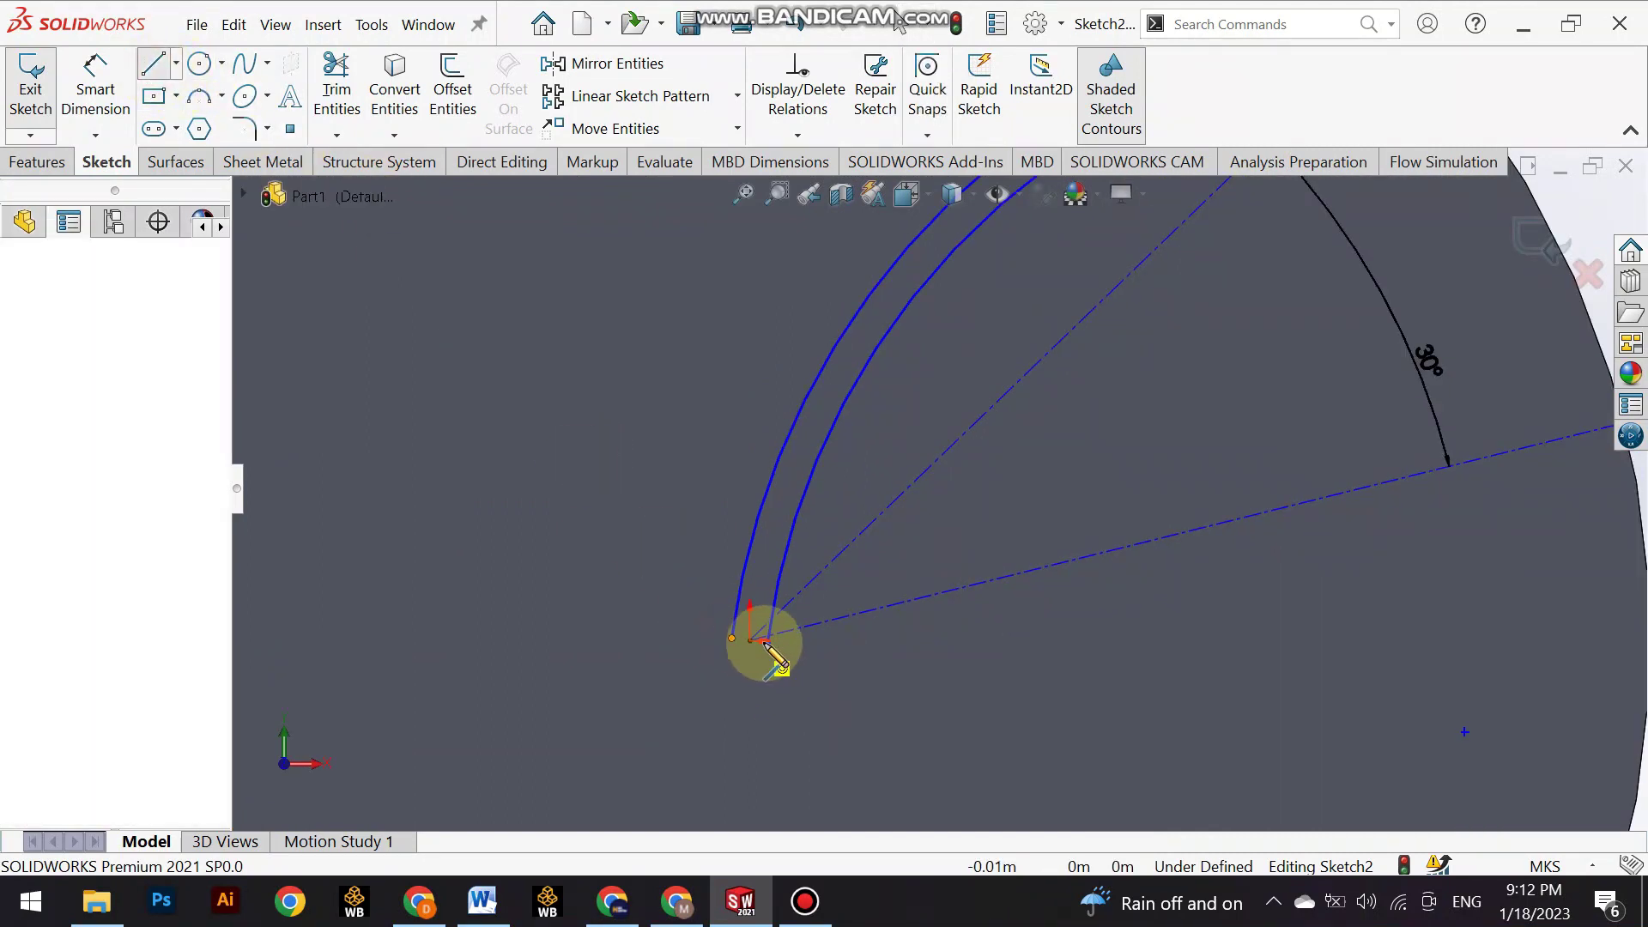
left_click(770, 642)
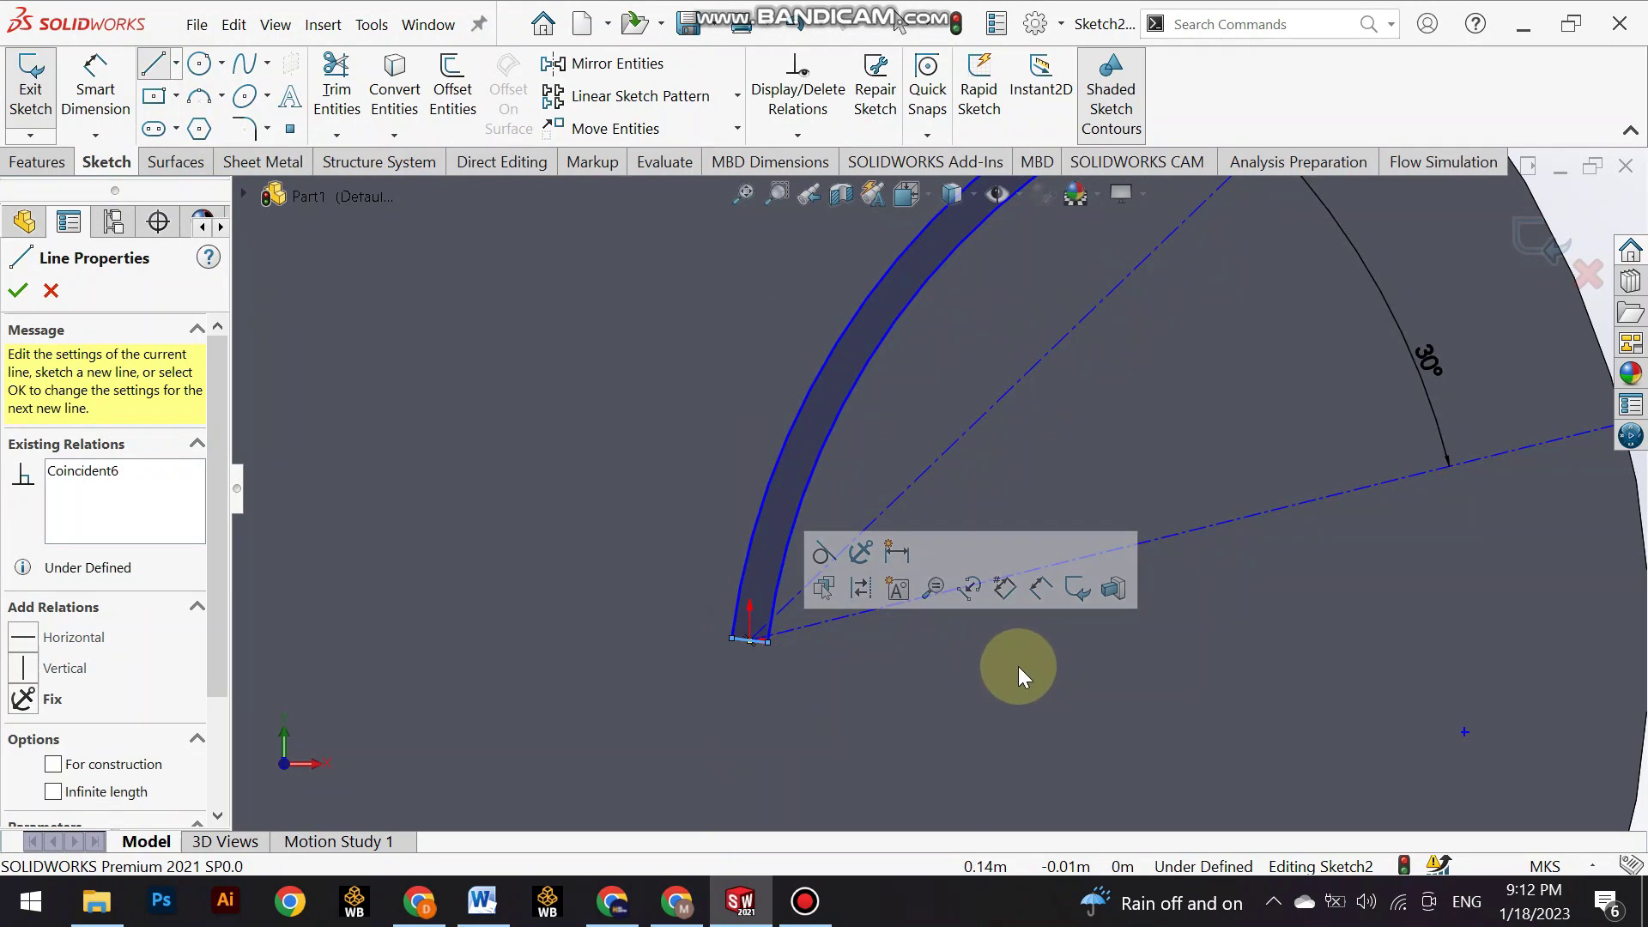
left_click(40, 108)
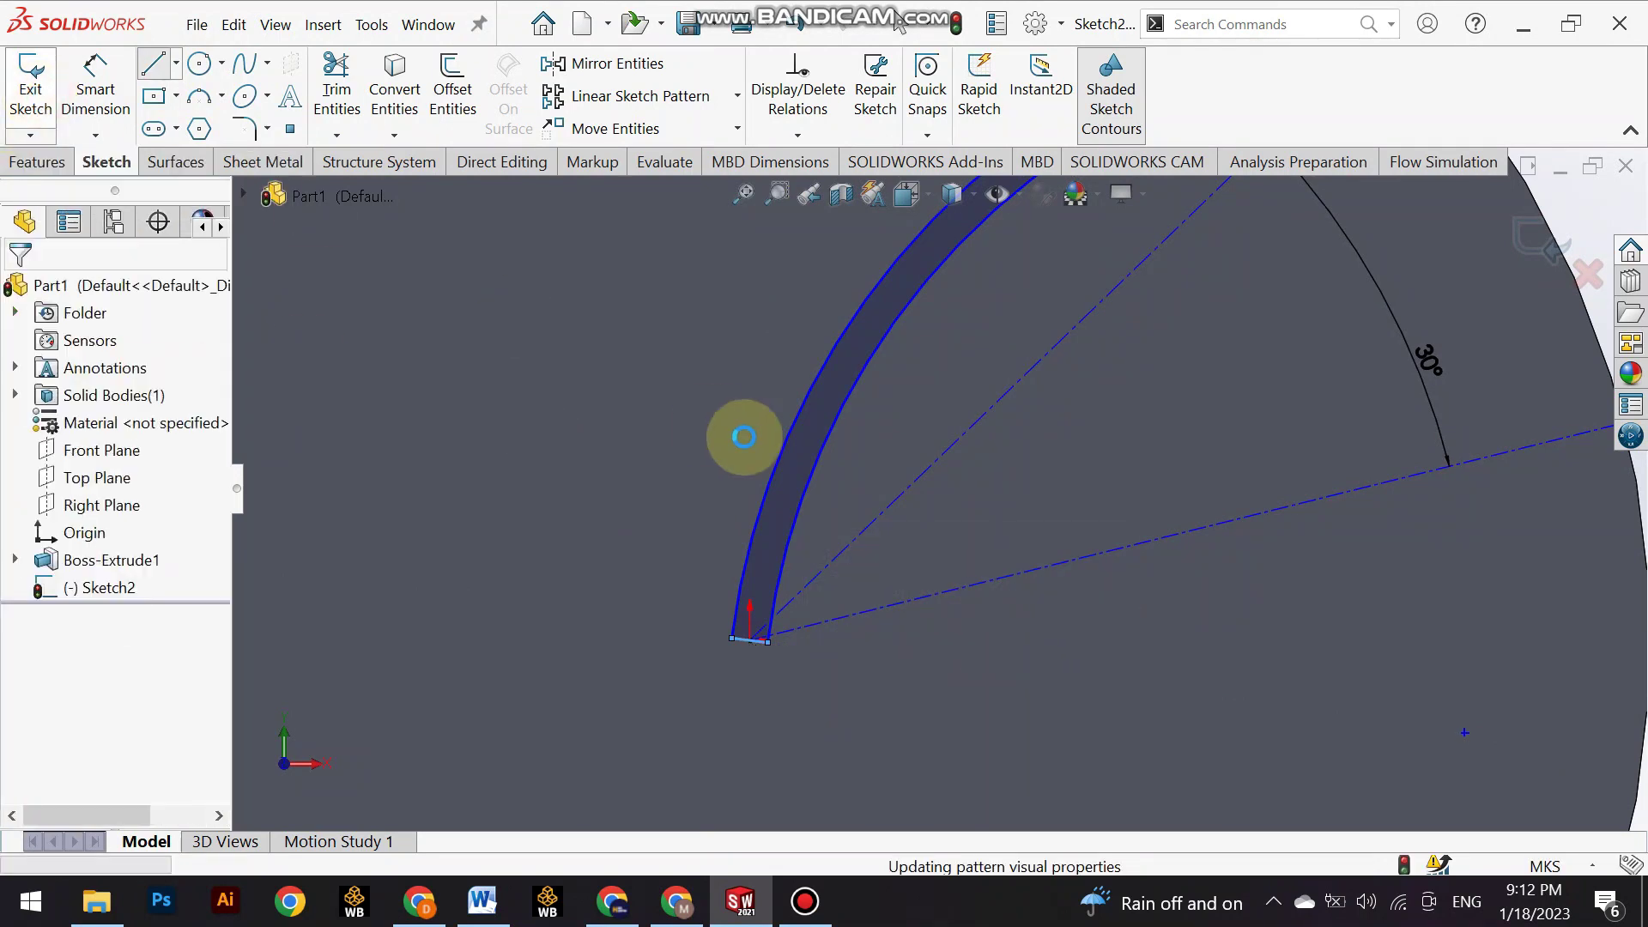
scroll(944, 562, "up", 2)
Add reference plane Plane1 offset 0.7 m from the disc face, then orbit to view it.
scroll(987, 498, "up", 1)
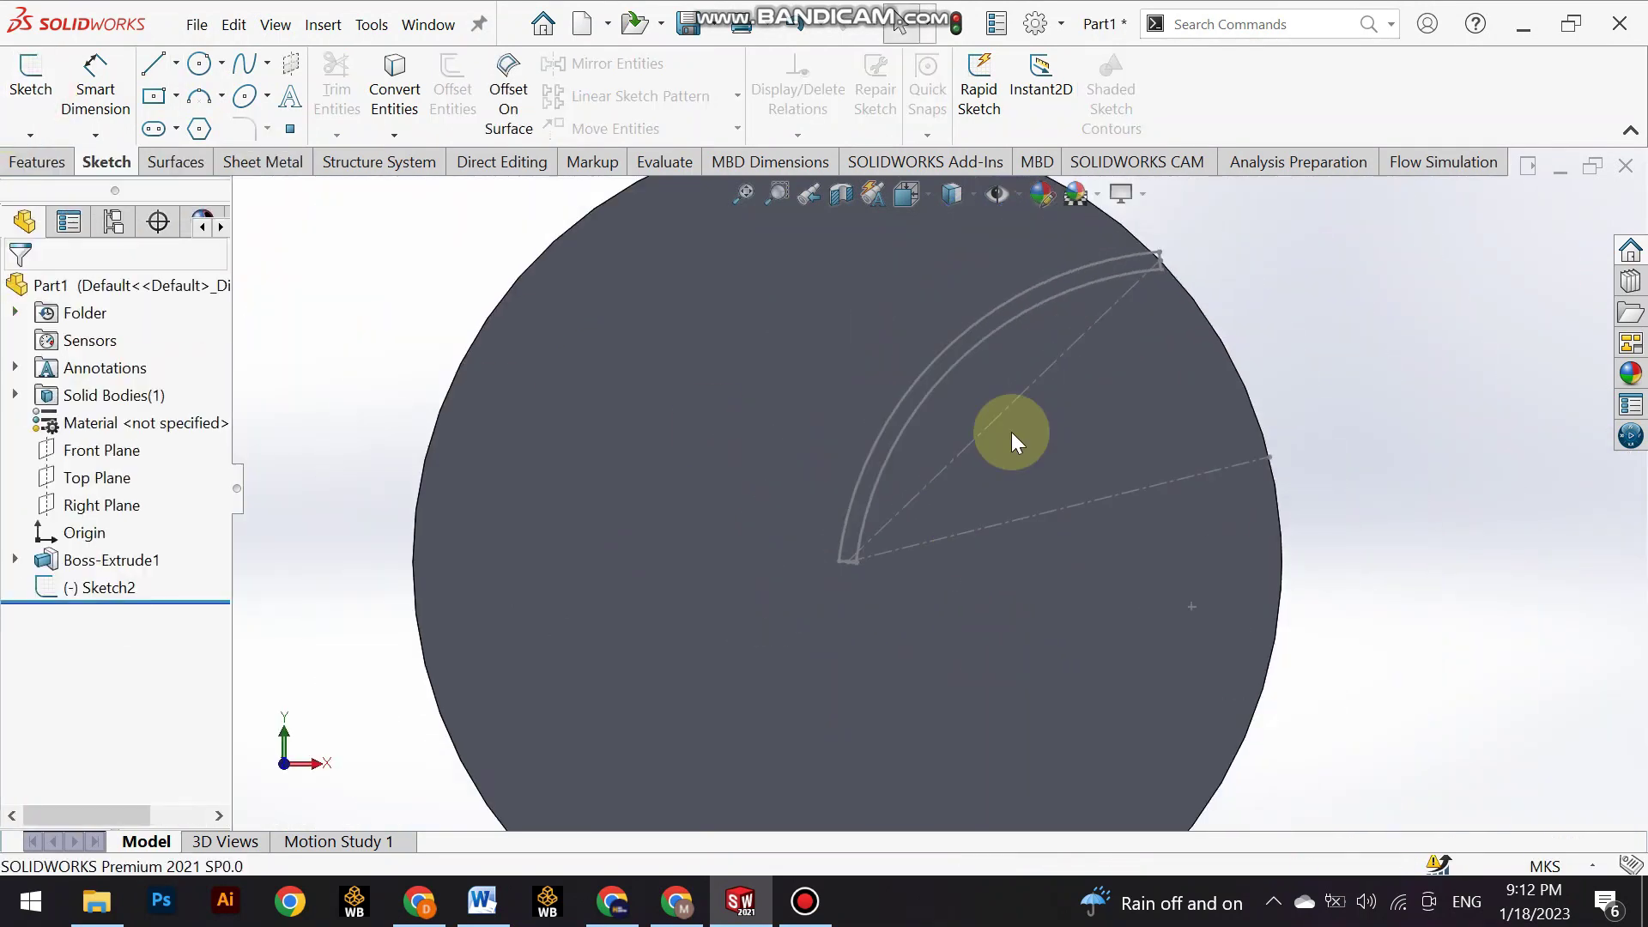
scroll(1177, 261, "down", 2)
scroll(982, 528, "up", 1)
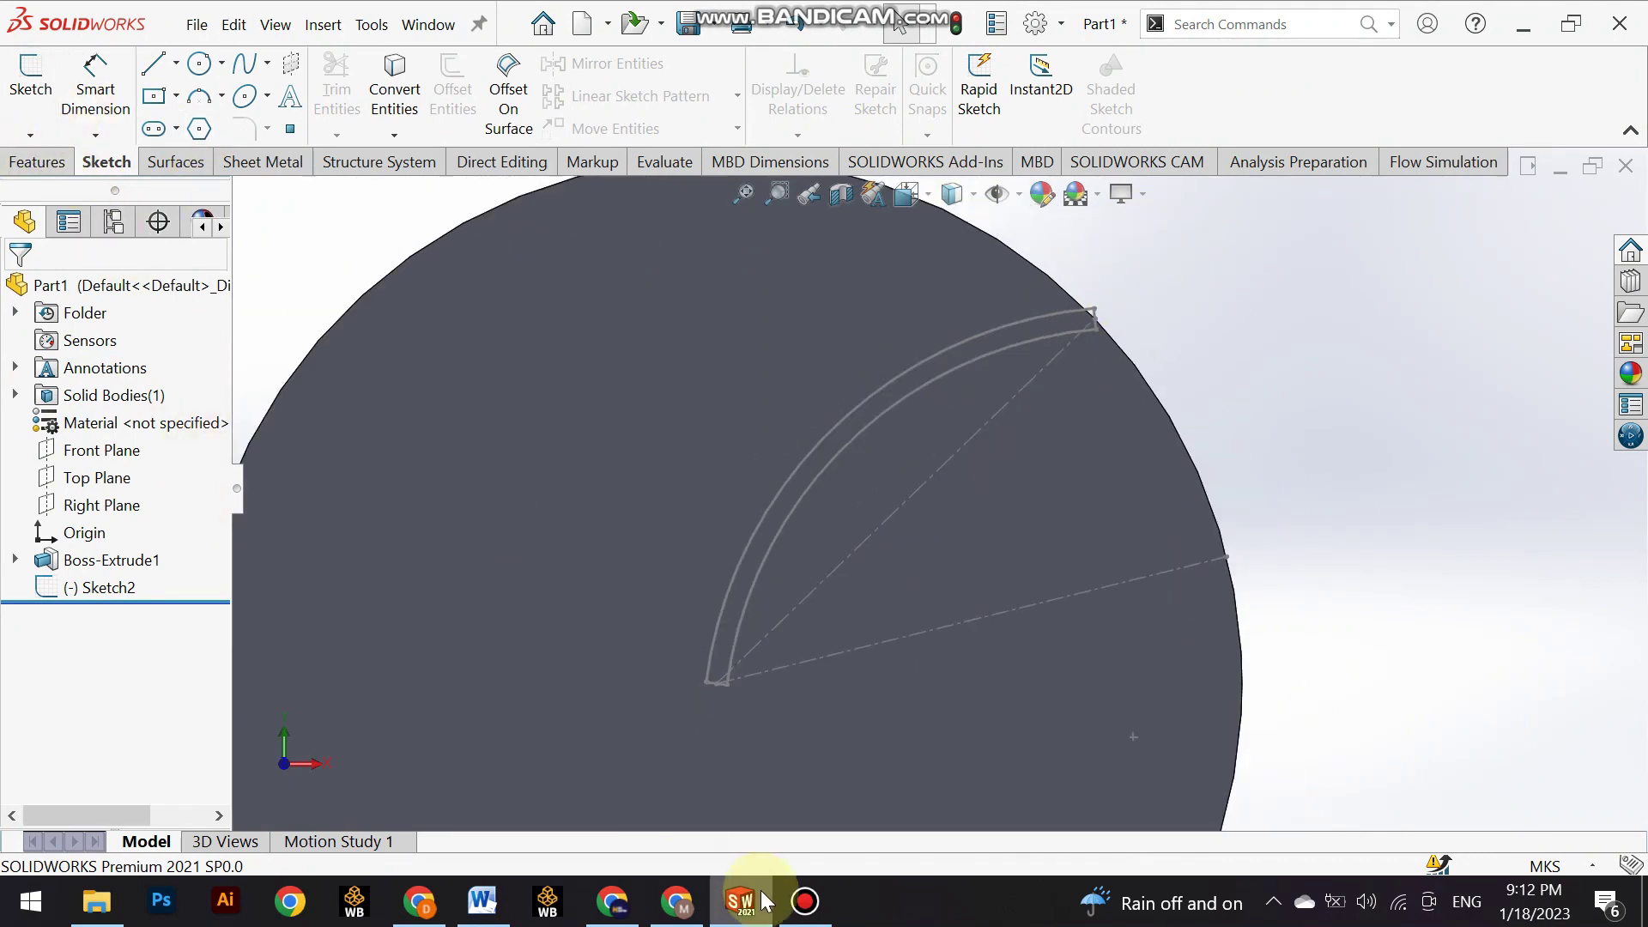
left_click(804, 902)
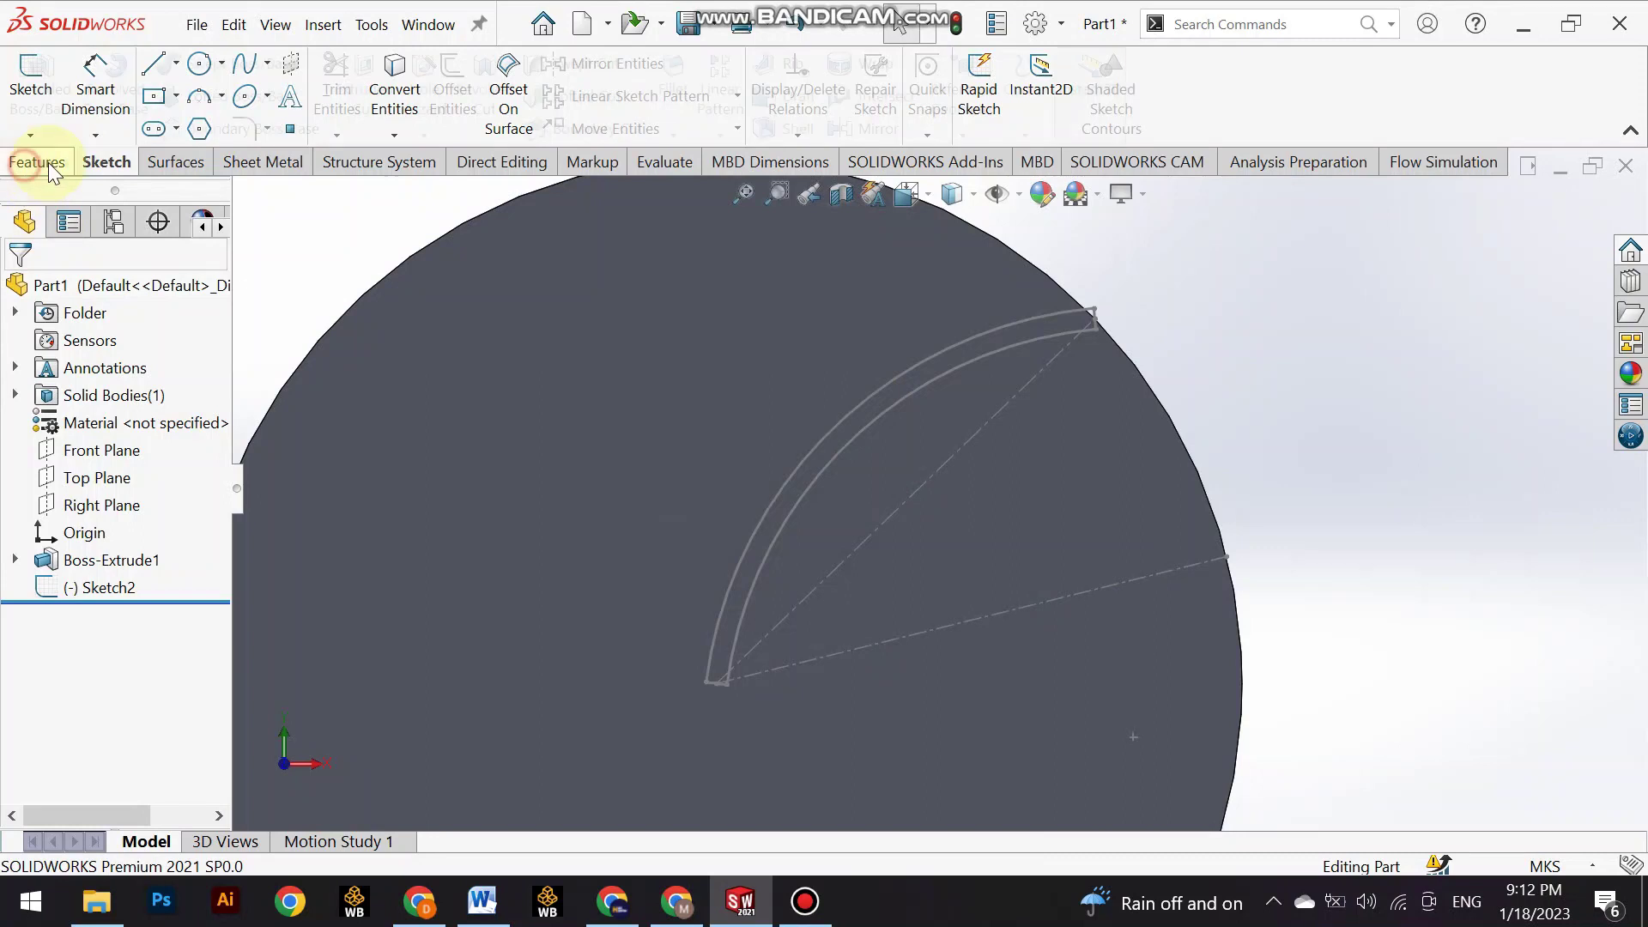
left_click(43, 162)
left_click(961, 134)
left_click(977, 163)
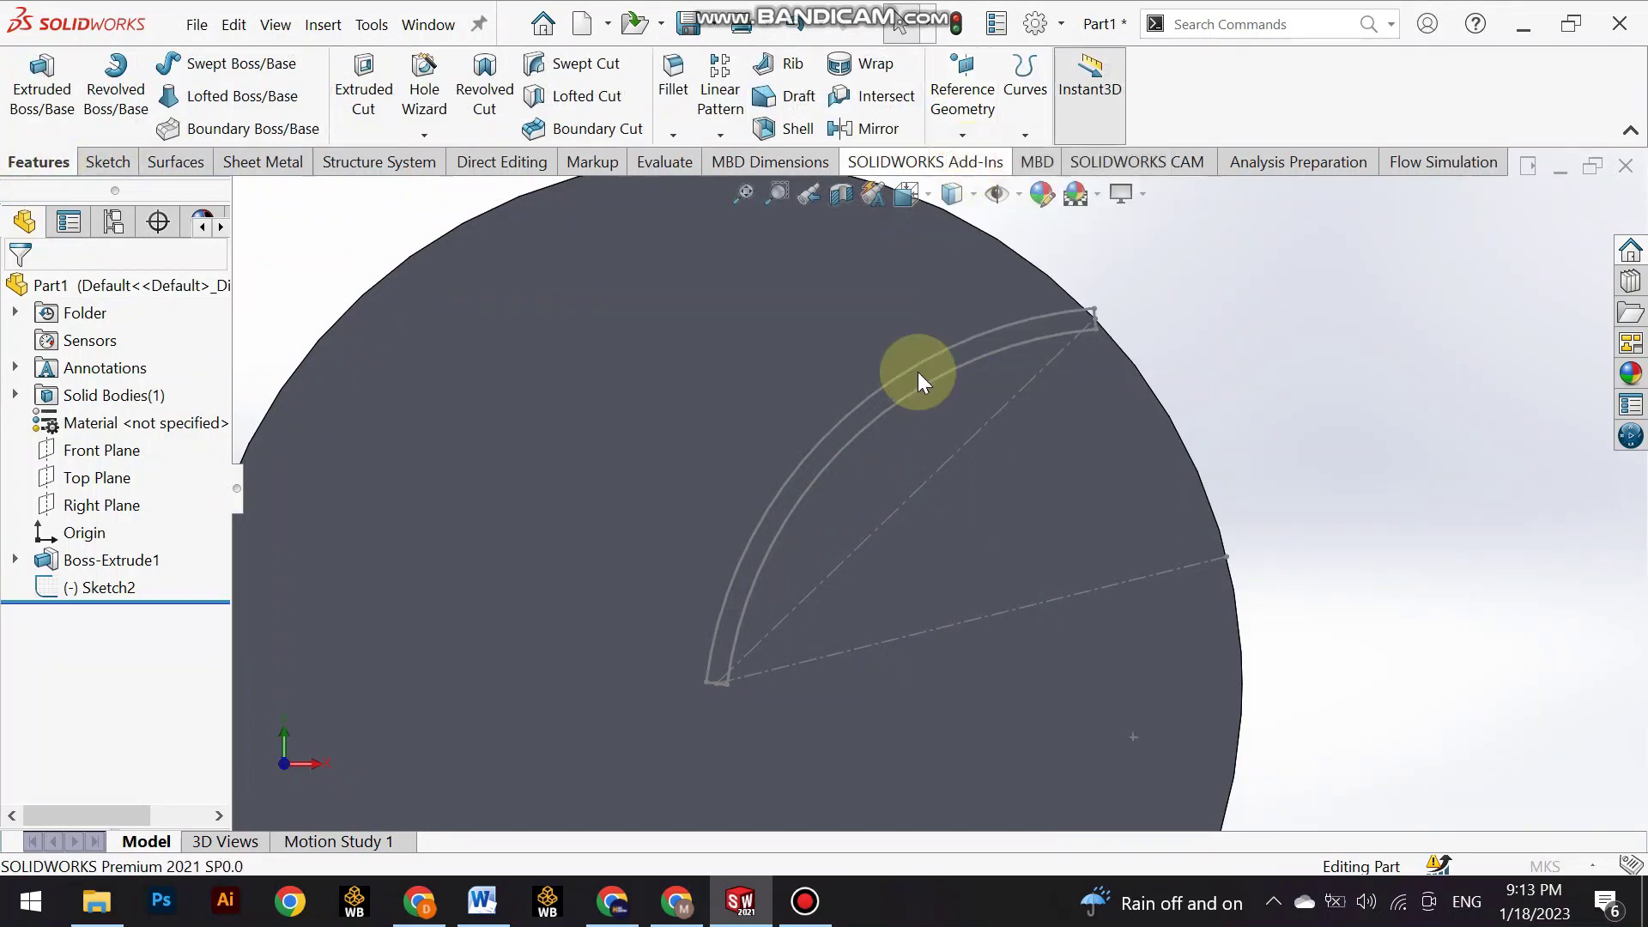
left_click(653, 395)
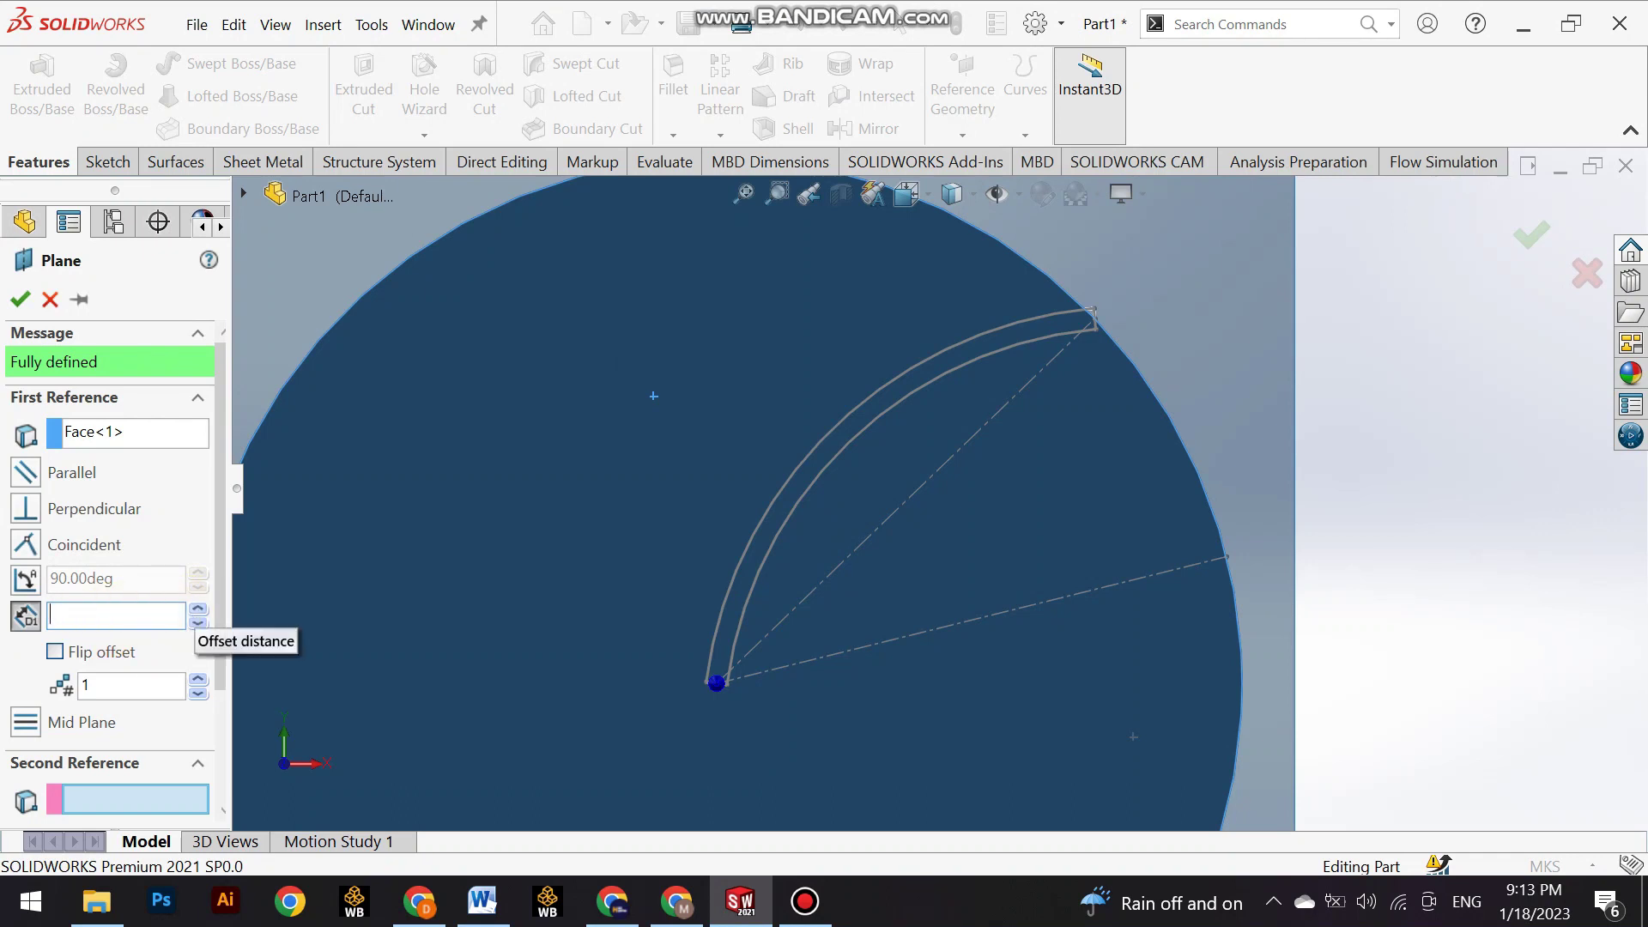
left_click(21, 302)
scroll(970, 621, "up", 3)
mouse_move(997, 621)
middle_mouse_down()
mouse_move(942, 578)
mouse_move(312, 584)
middle_mouse_up()
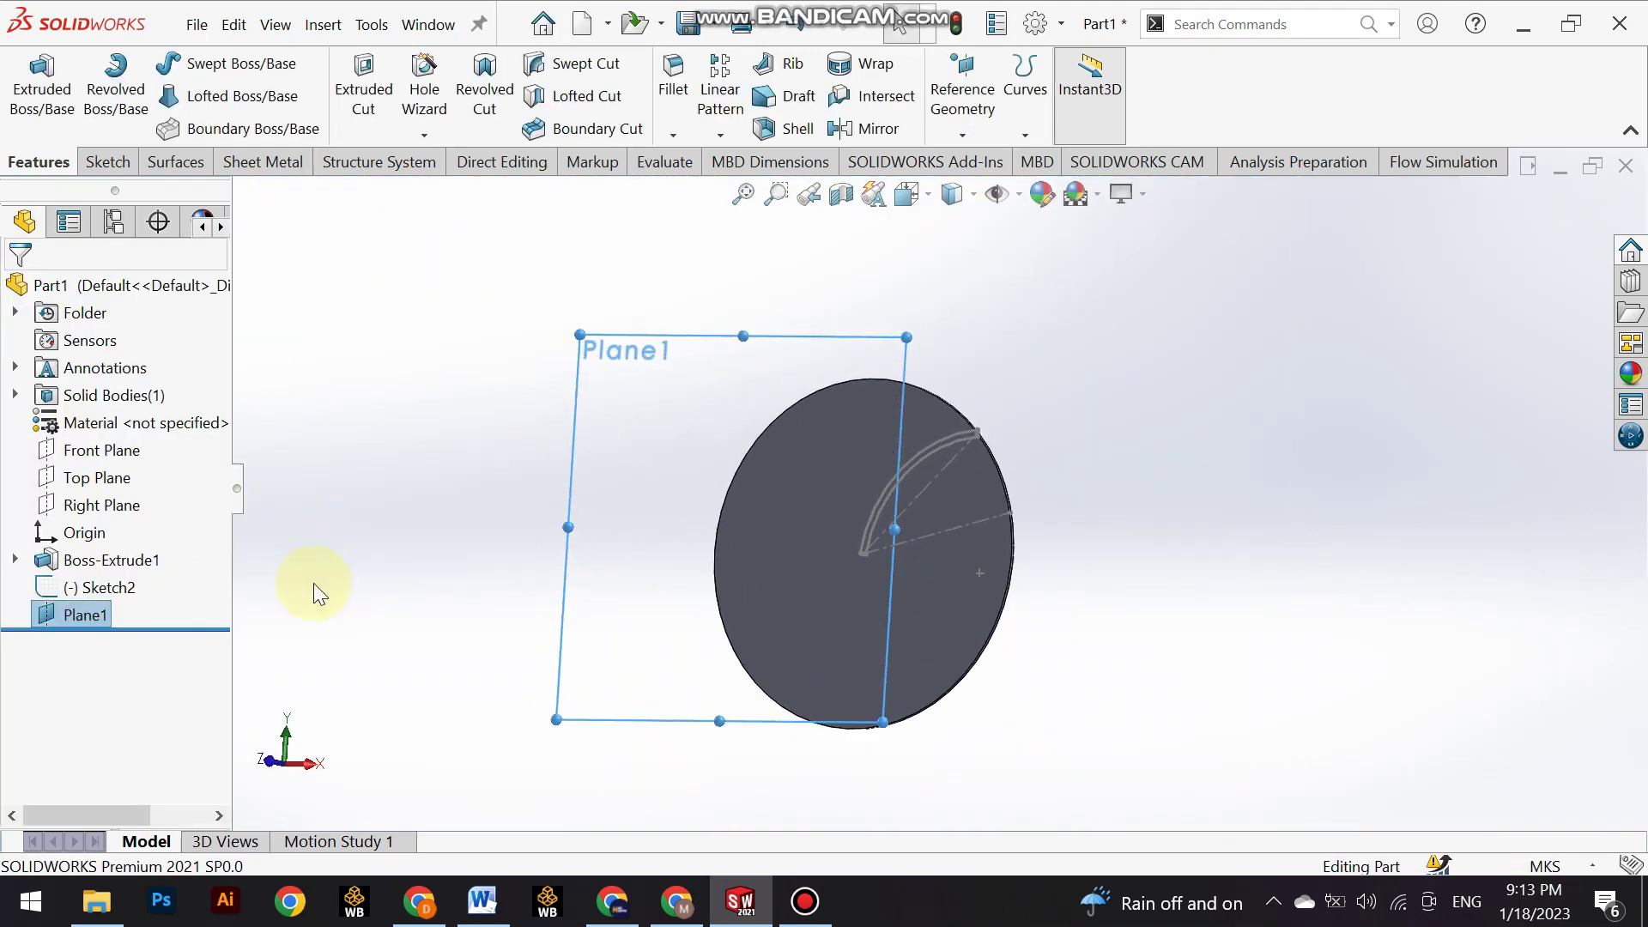
Start a sketch on Plane1 and pick both blade arcs and their lower end to convert.
left_click(103, 614)
left_click(168, 549)
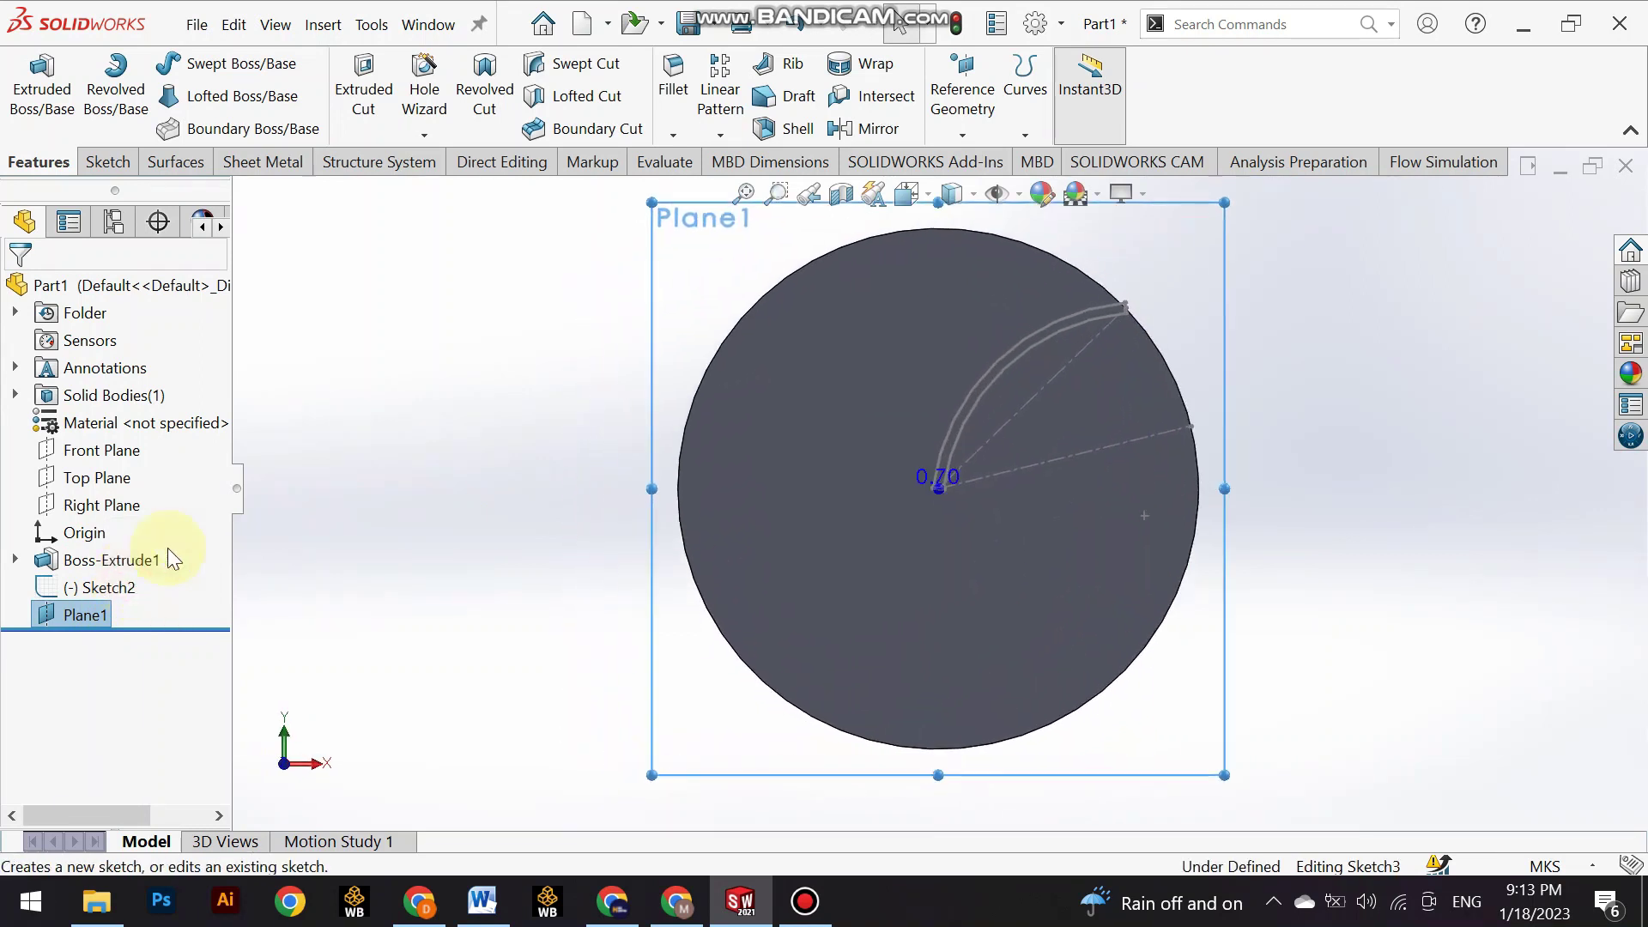
left_click(394, 102)
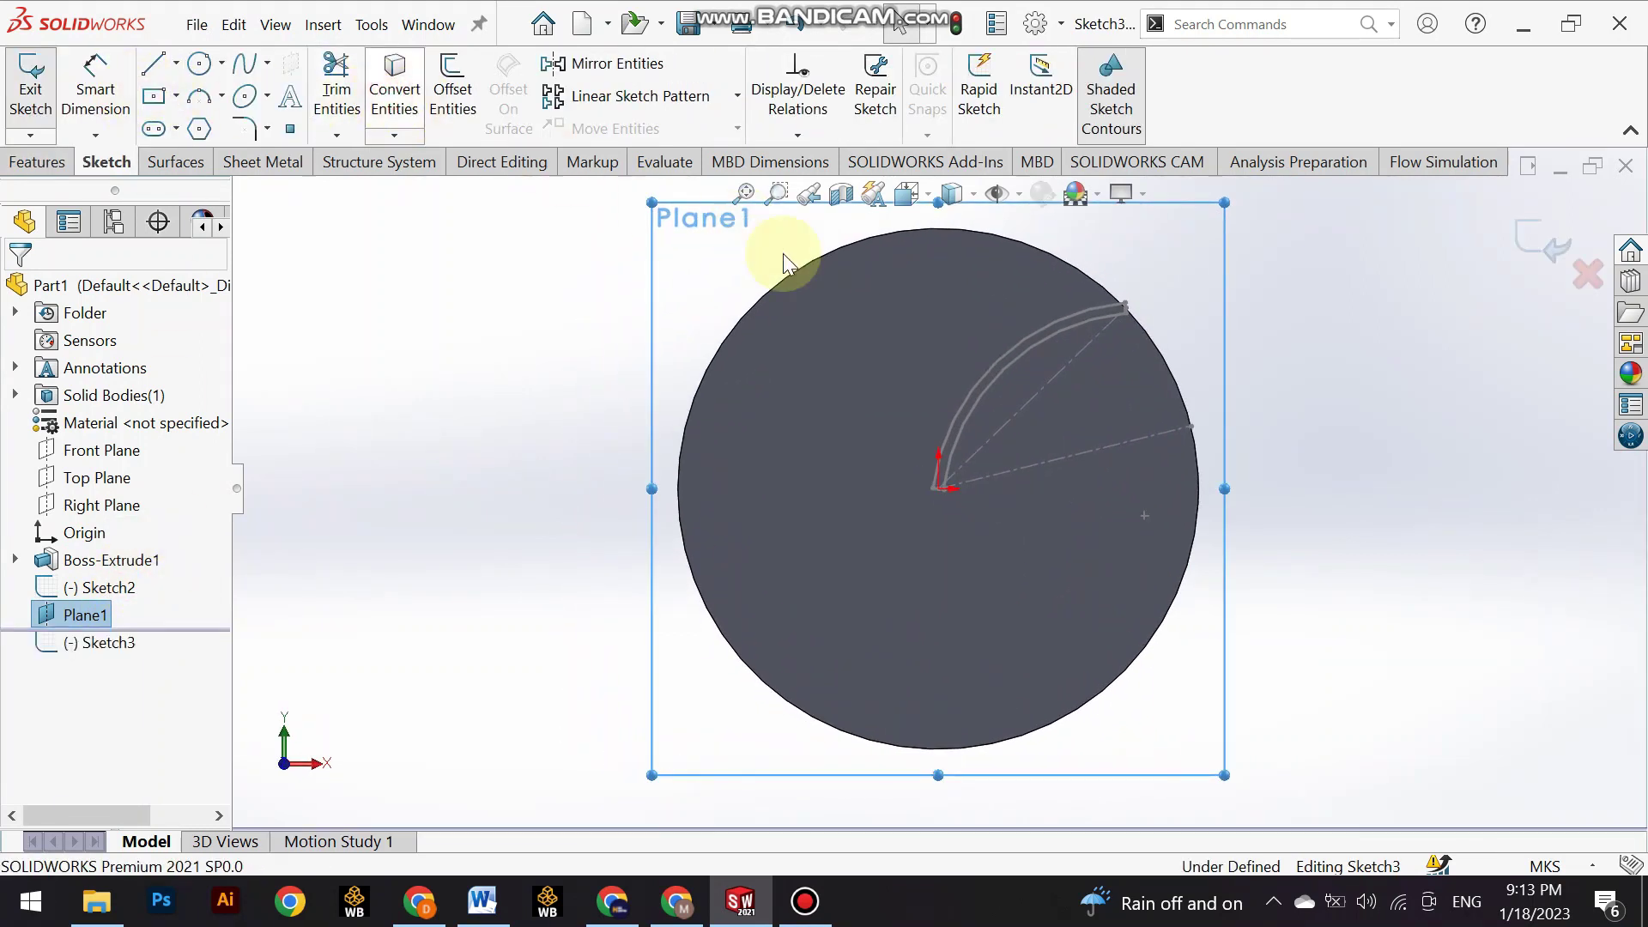
left_click(1009, 347)
scroll(1009, 345, "down", 2)
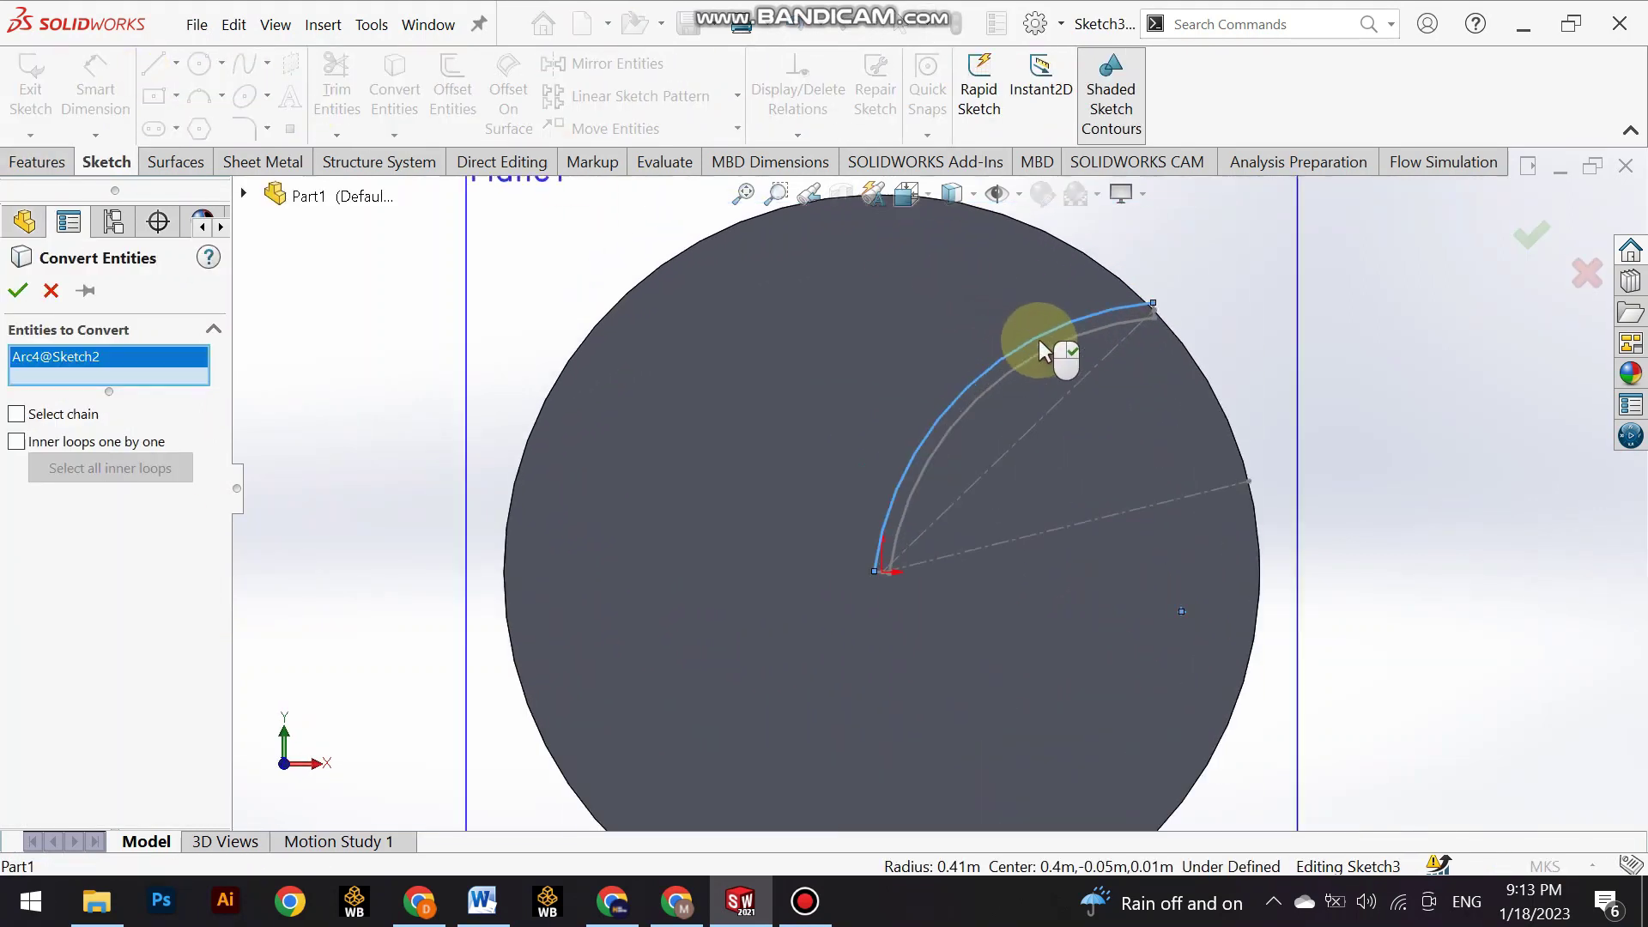
scroll(1038, 338, "down", 1)
left_click(1086, 336)
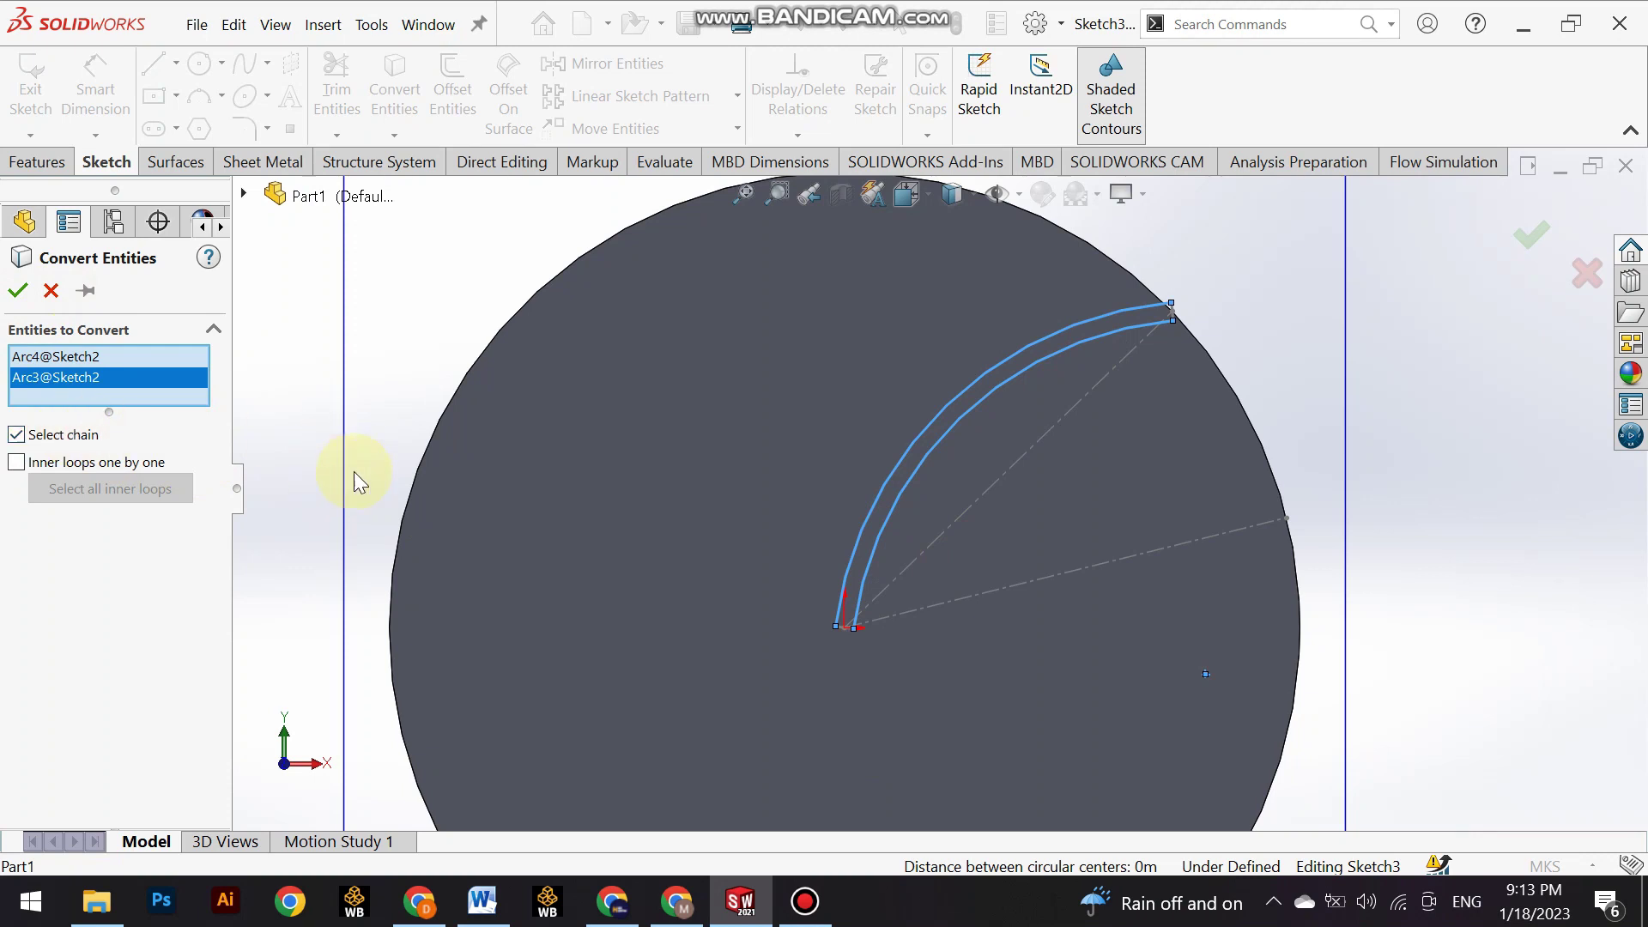
scroll(879, 627, "down", 2)
left_click(831, 615)
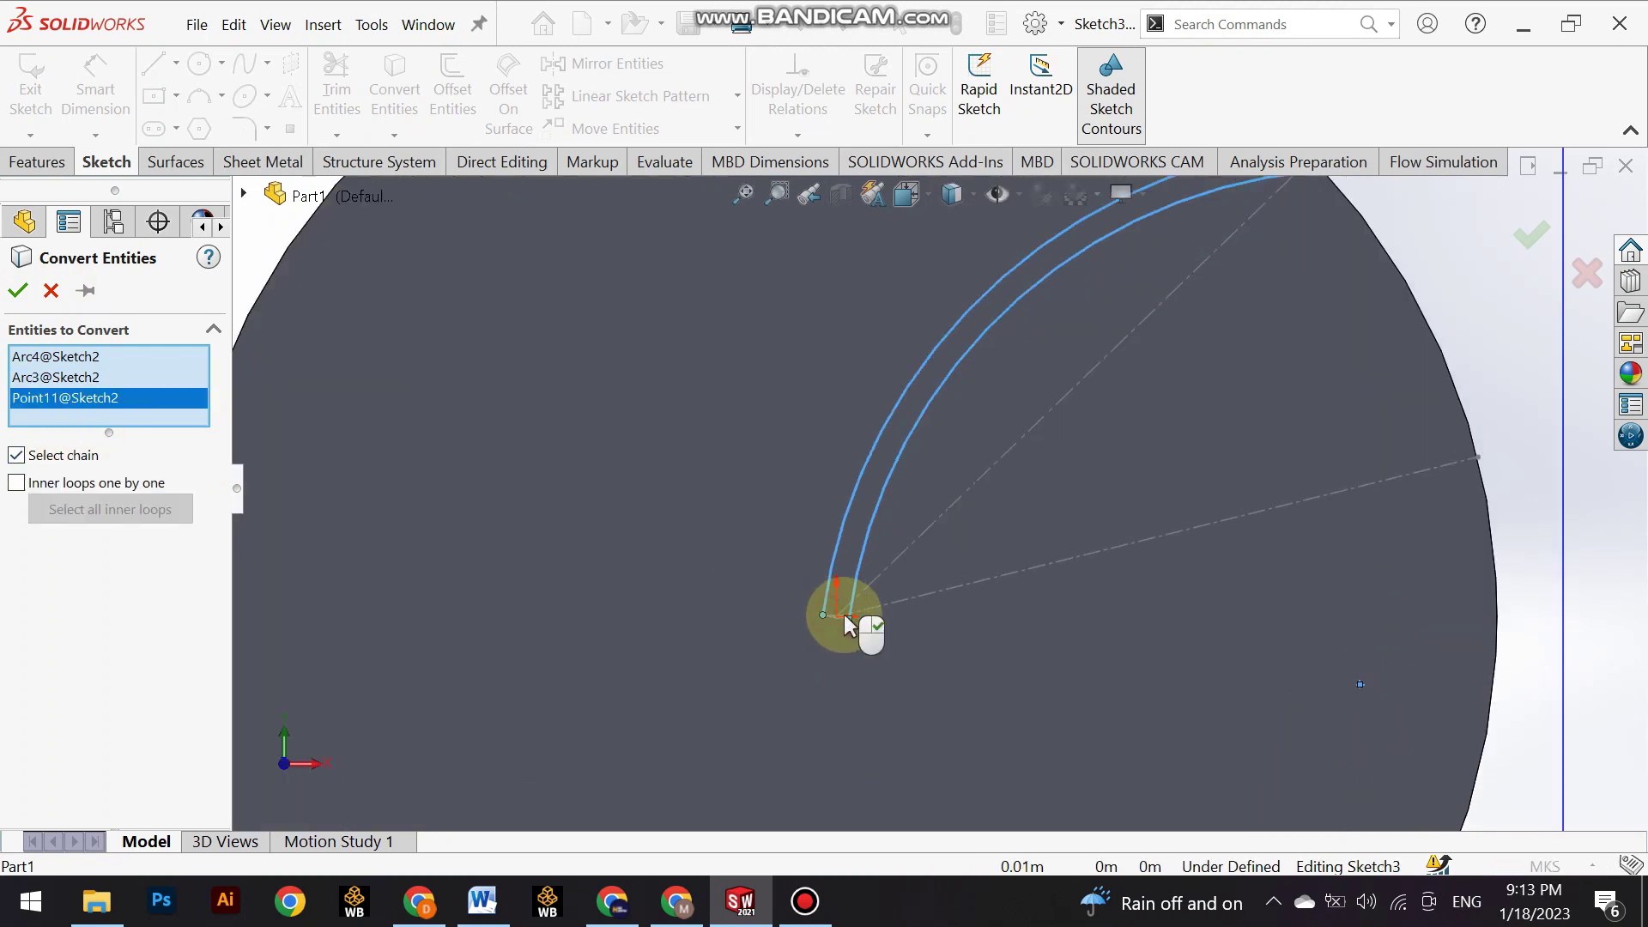
Remove Point11@Sketch2 from the entities to convert and confirm the conversion.
scroll(938, 498, "up", 2)
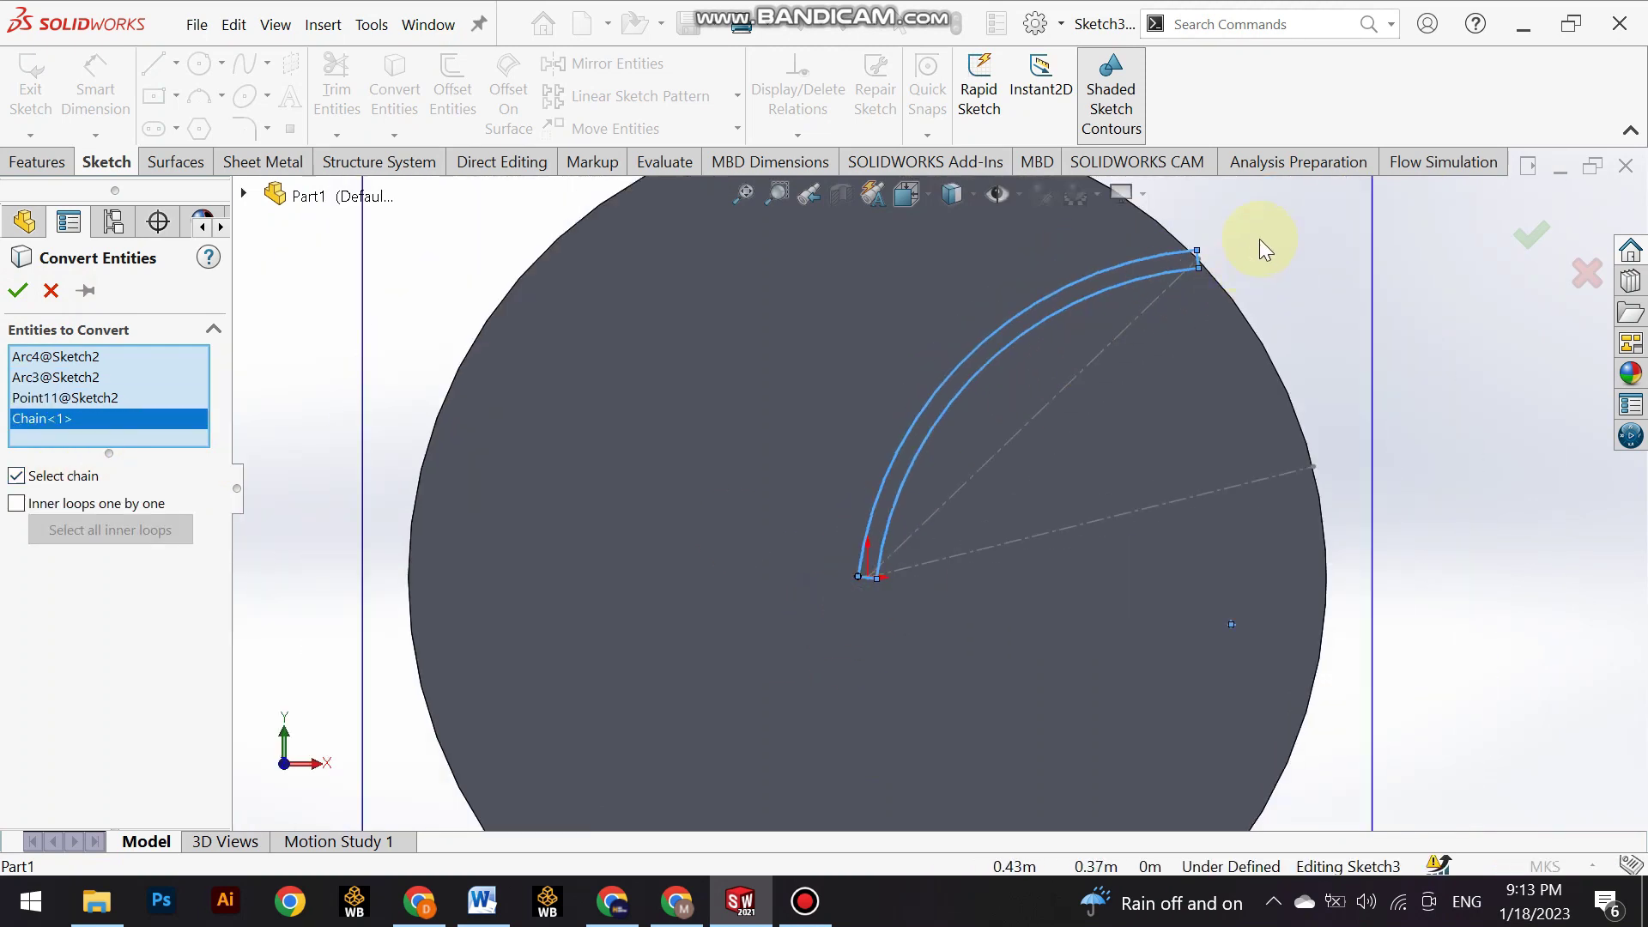
scroll(1144, 324, "down", 2)
scroll(1105, 325, "down", 1)
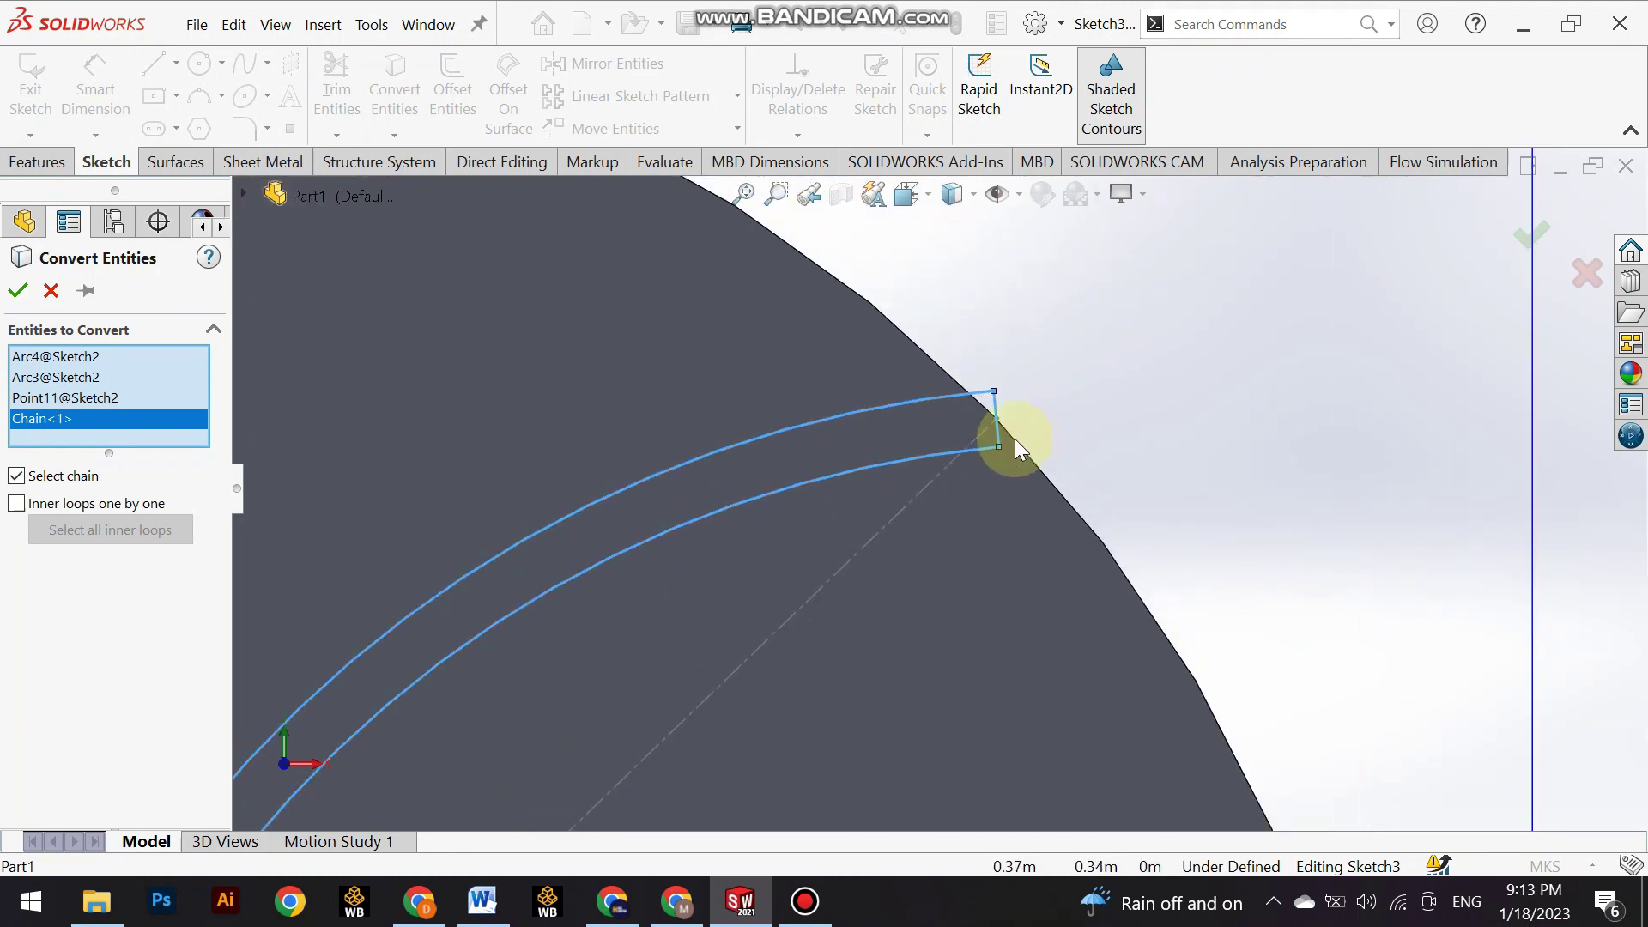
scroll(1004, 434, "down", 2)
scroll(693, 570, "up", 2)
scroll(694, 570, "up", 3)
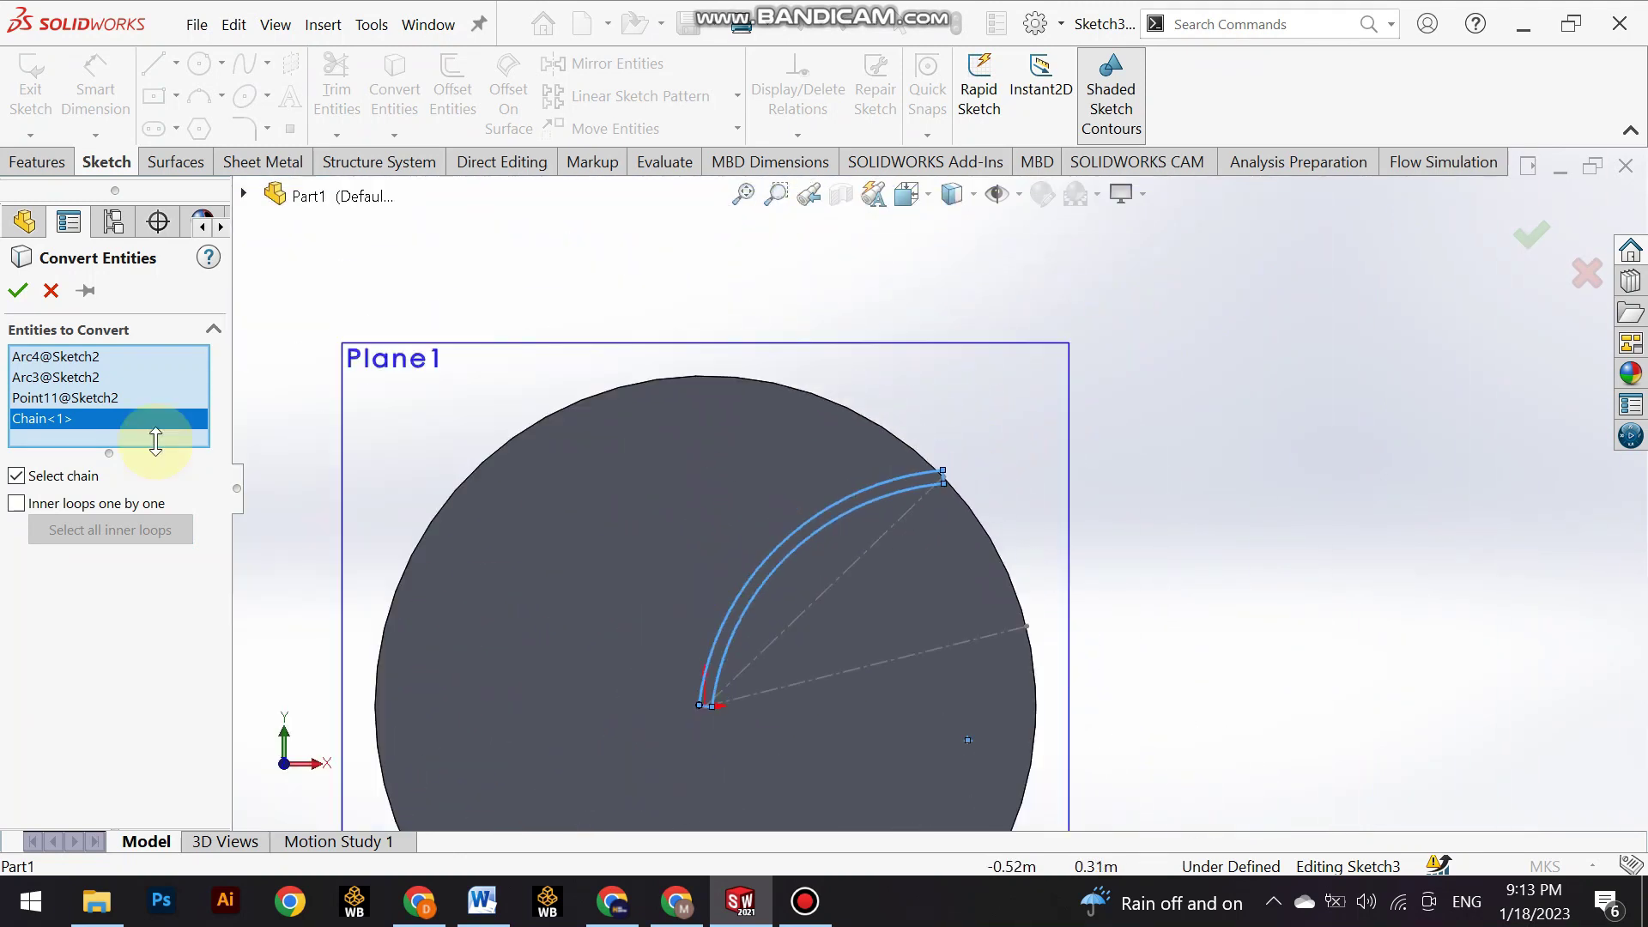
left_click(71, 400)
right_click(71, 404)
left_click(129, 445)
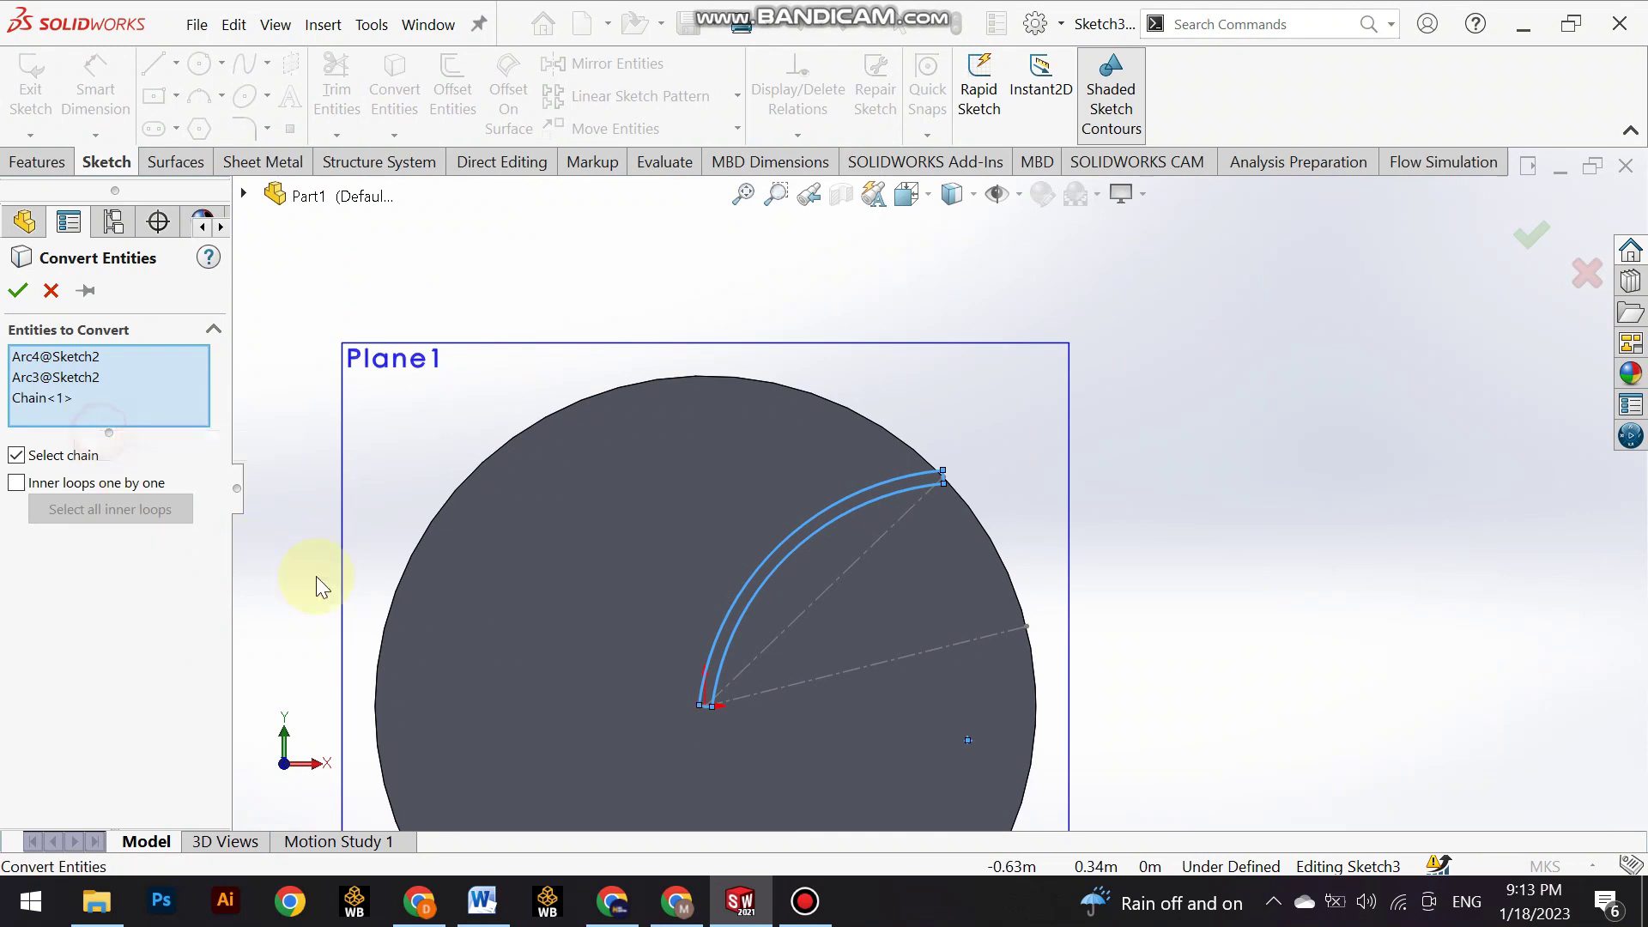
scroll(934, 479, "down", 3)
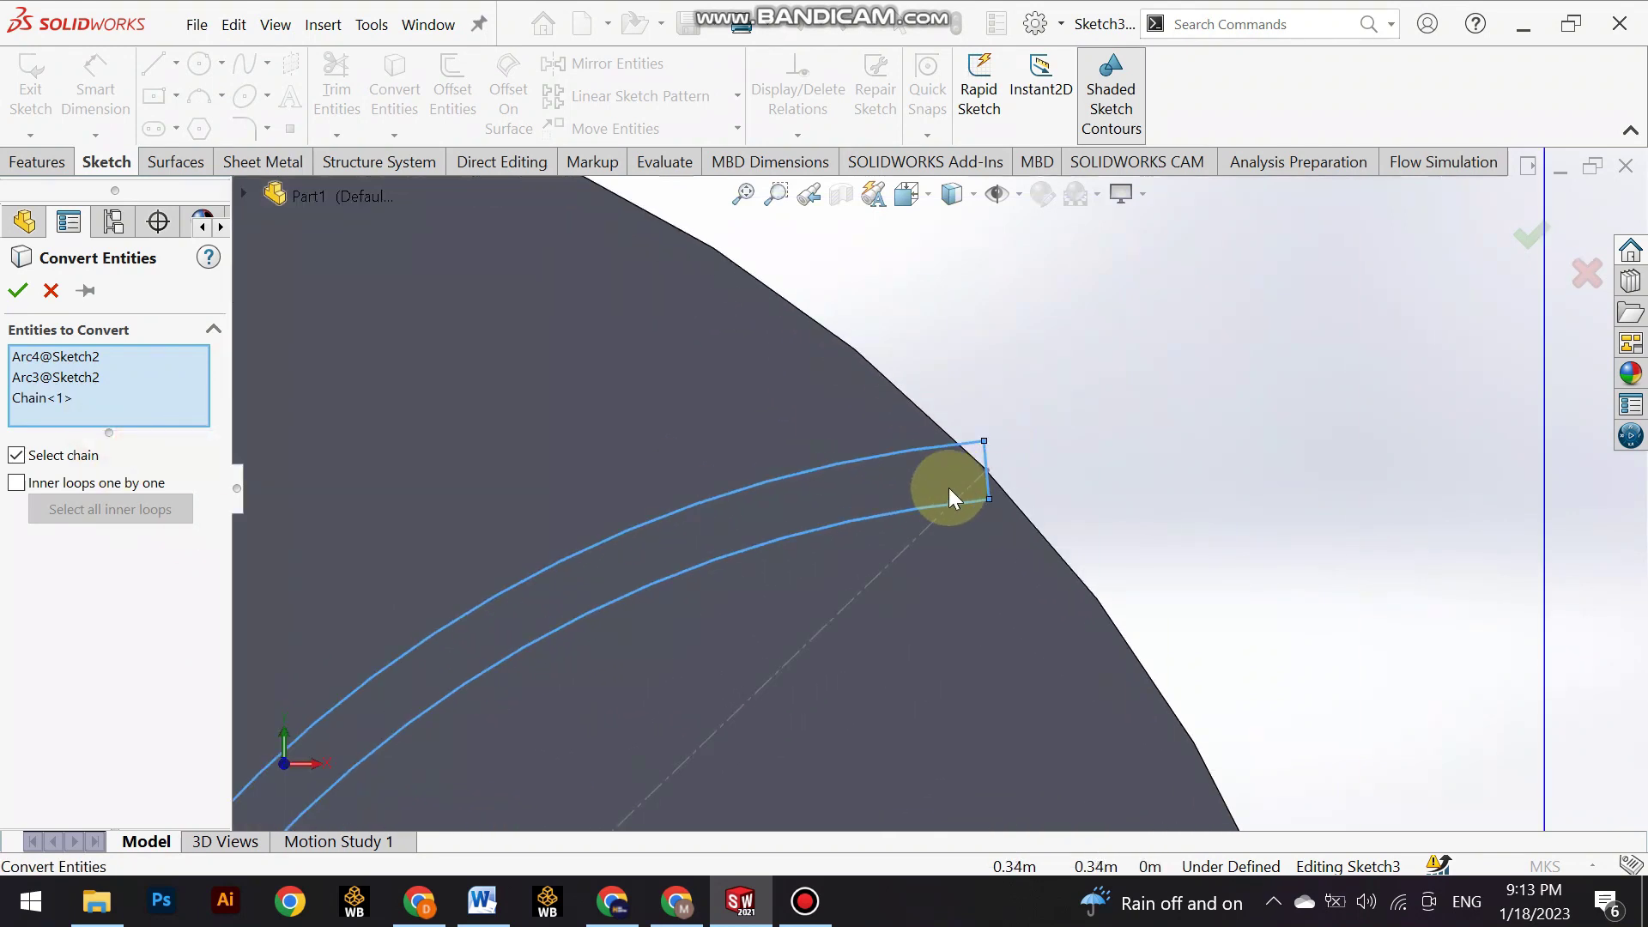
left_click(17, 290)
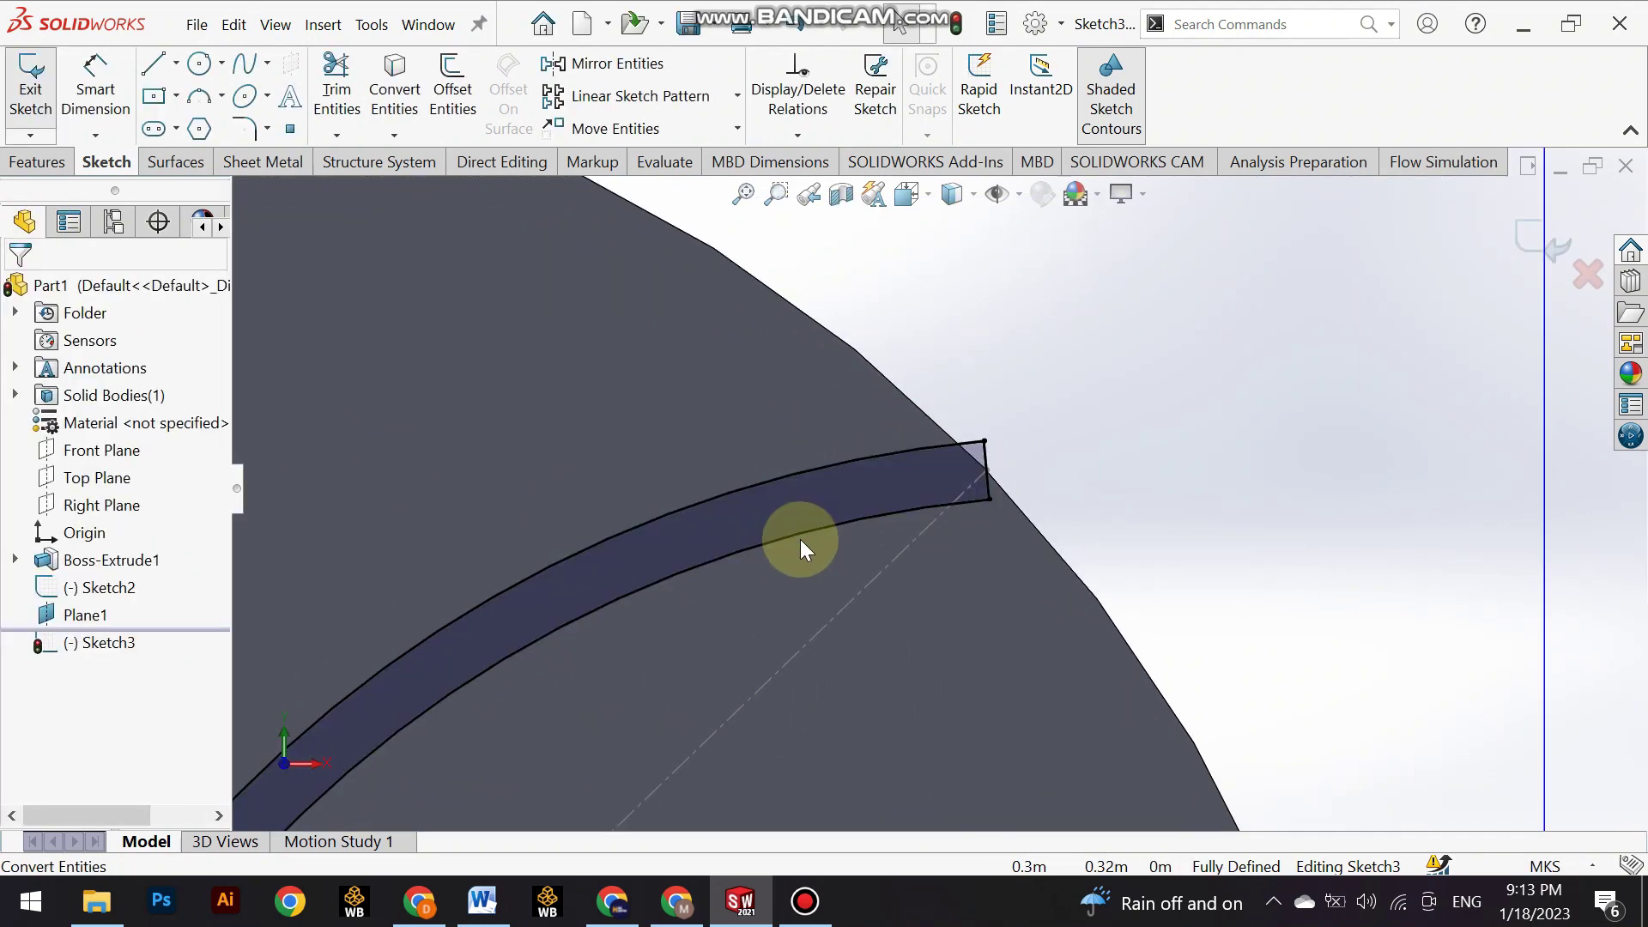
Start Rotate Entities and select the blade strip's bottom edge and both arc edges.
scroll(800, 539, "up", 3)
scroll(804, 559, "up", 3)
scroll(772, 644, "down", 2)
scroll(743, 627, "down", 2)
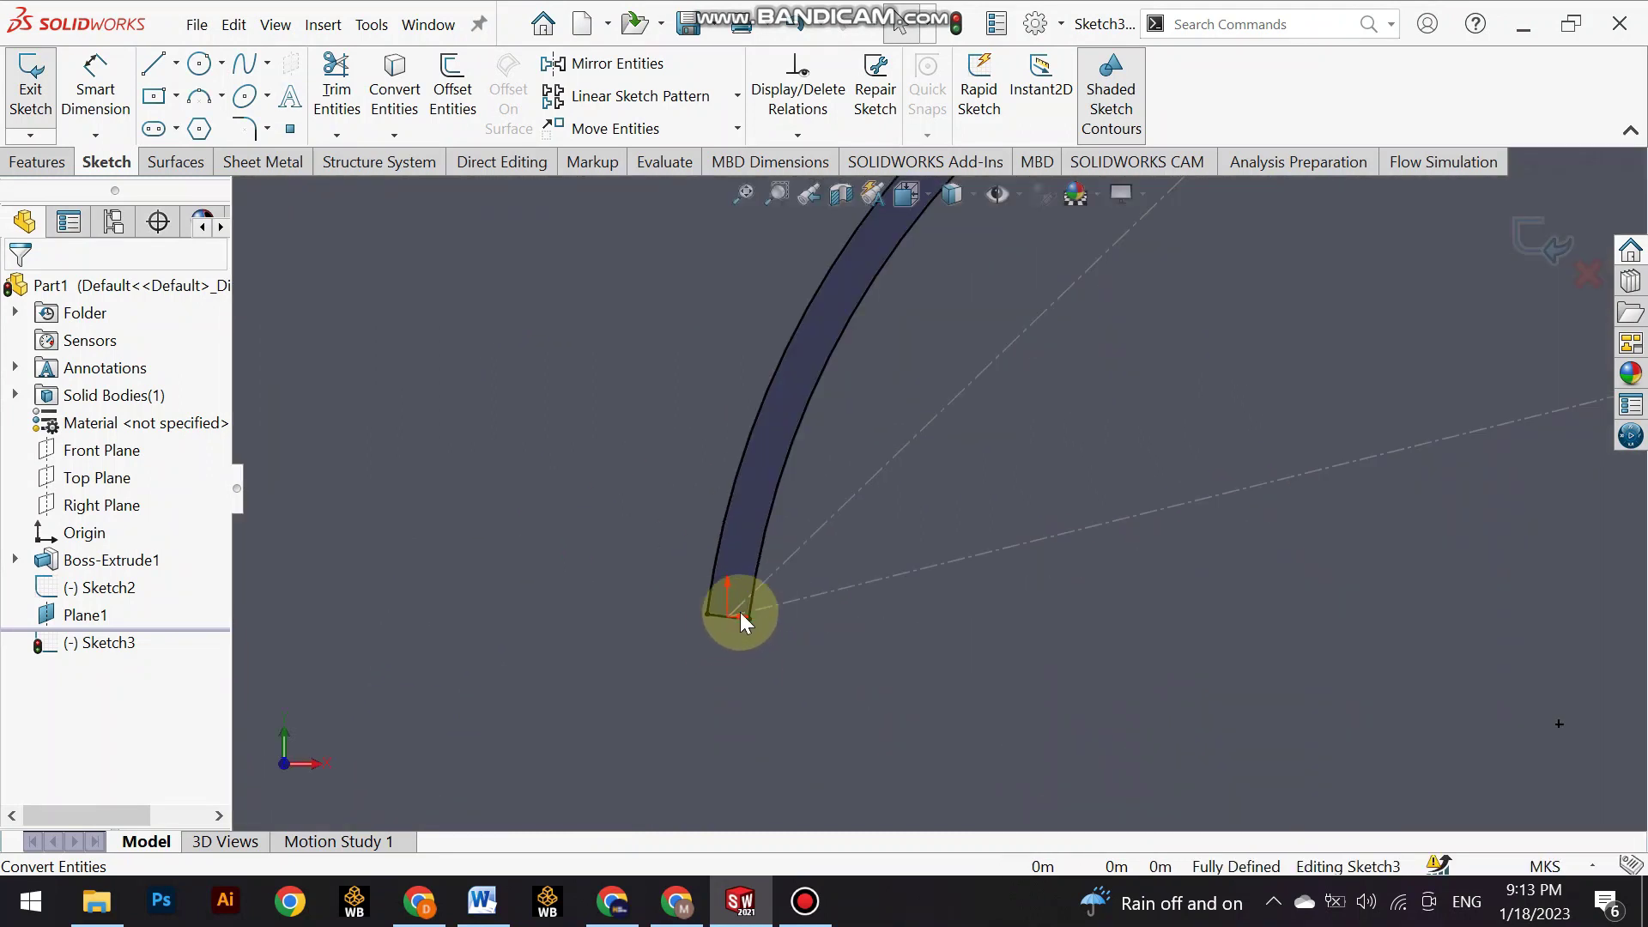
scroll(747, 618, "down", 1)
scroll(764, 592, "down", 1)
scroll(794, 549, "down", 2)
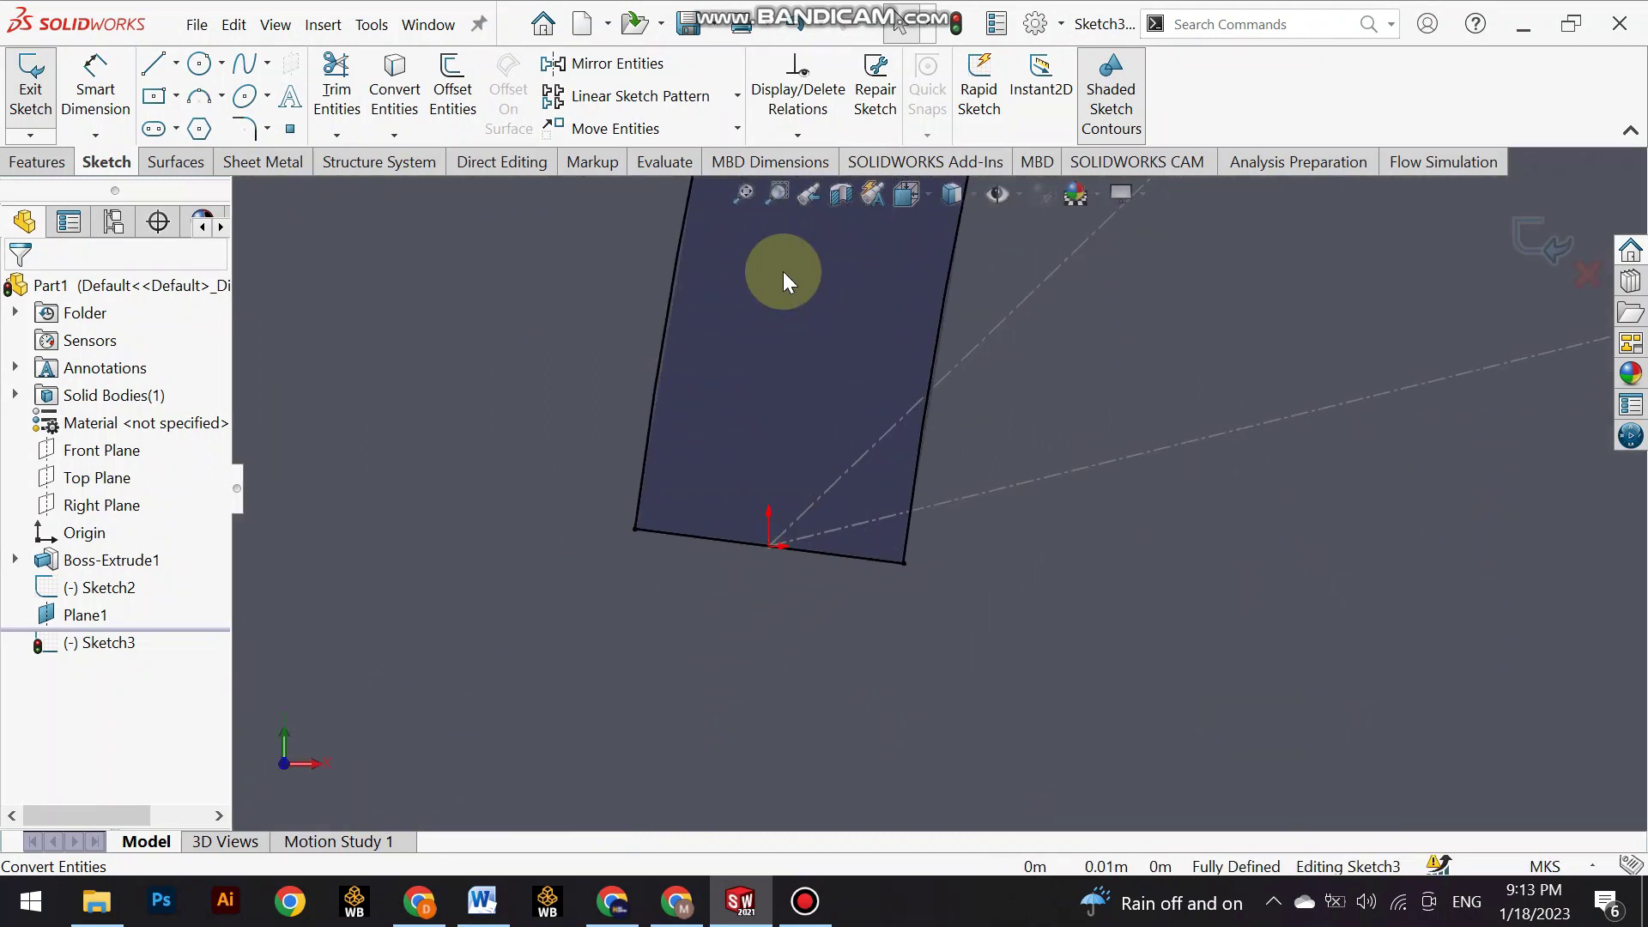
left_click(744, 120)
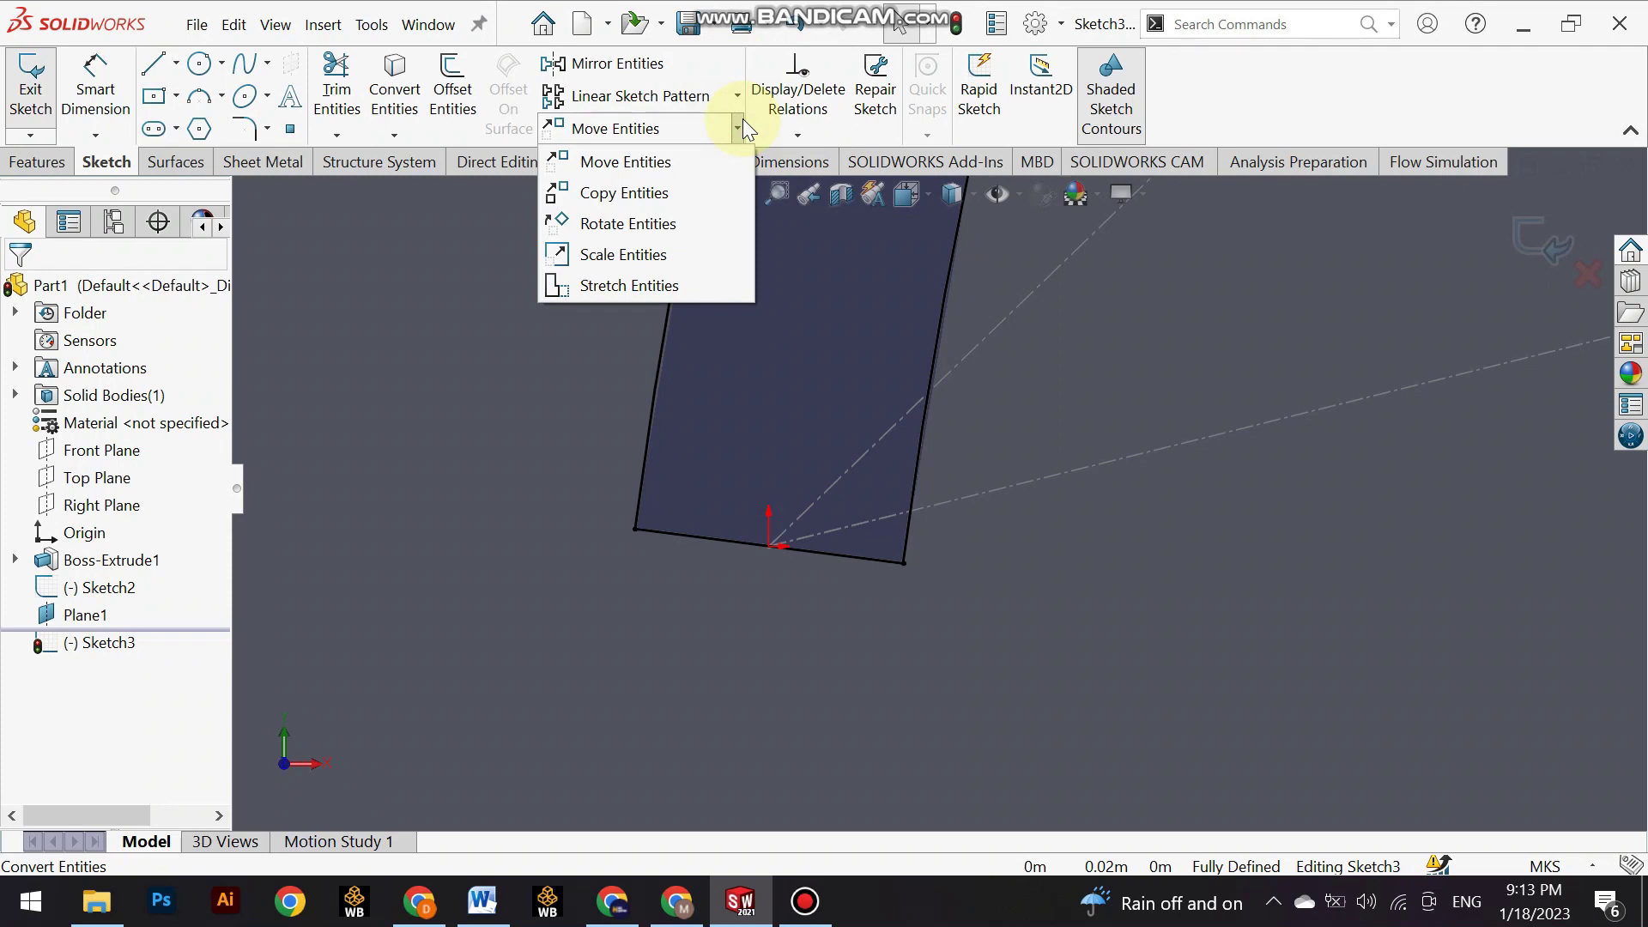
left_click(721, 218)
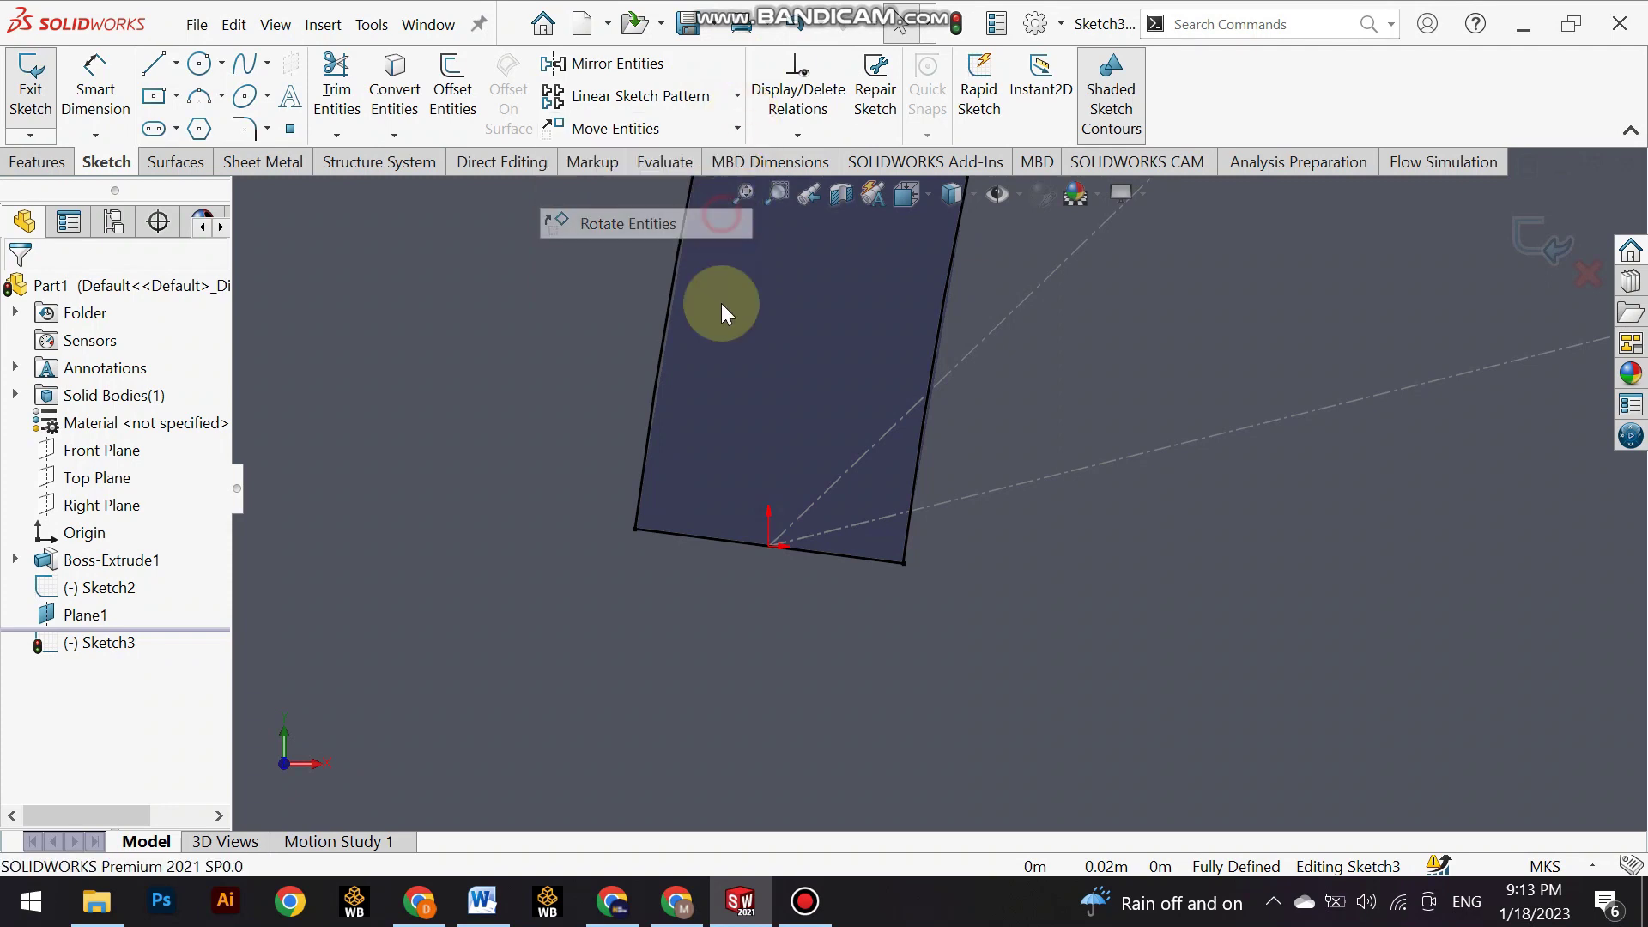
left_click(857, 558)
left_click(912, 496)
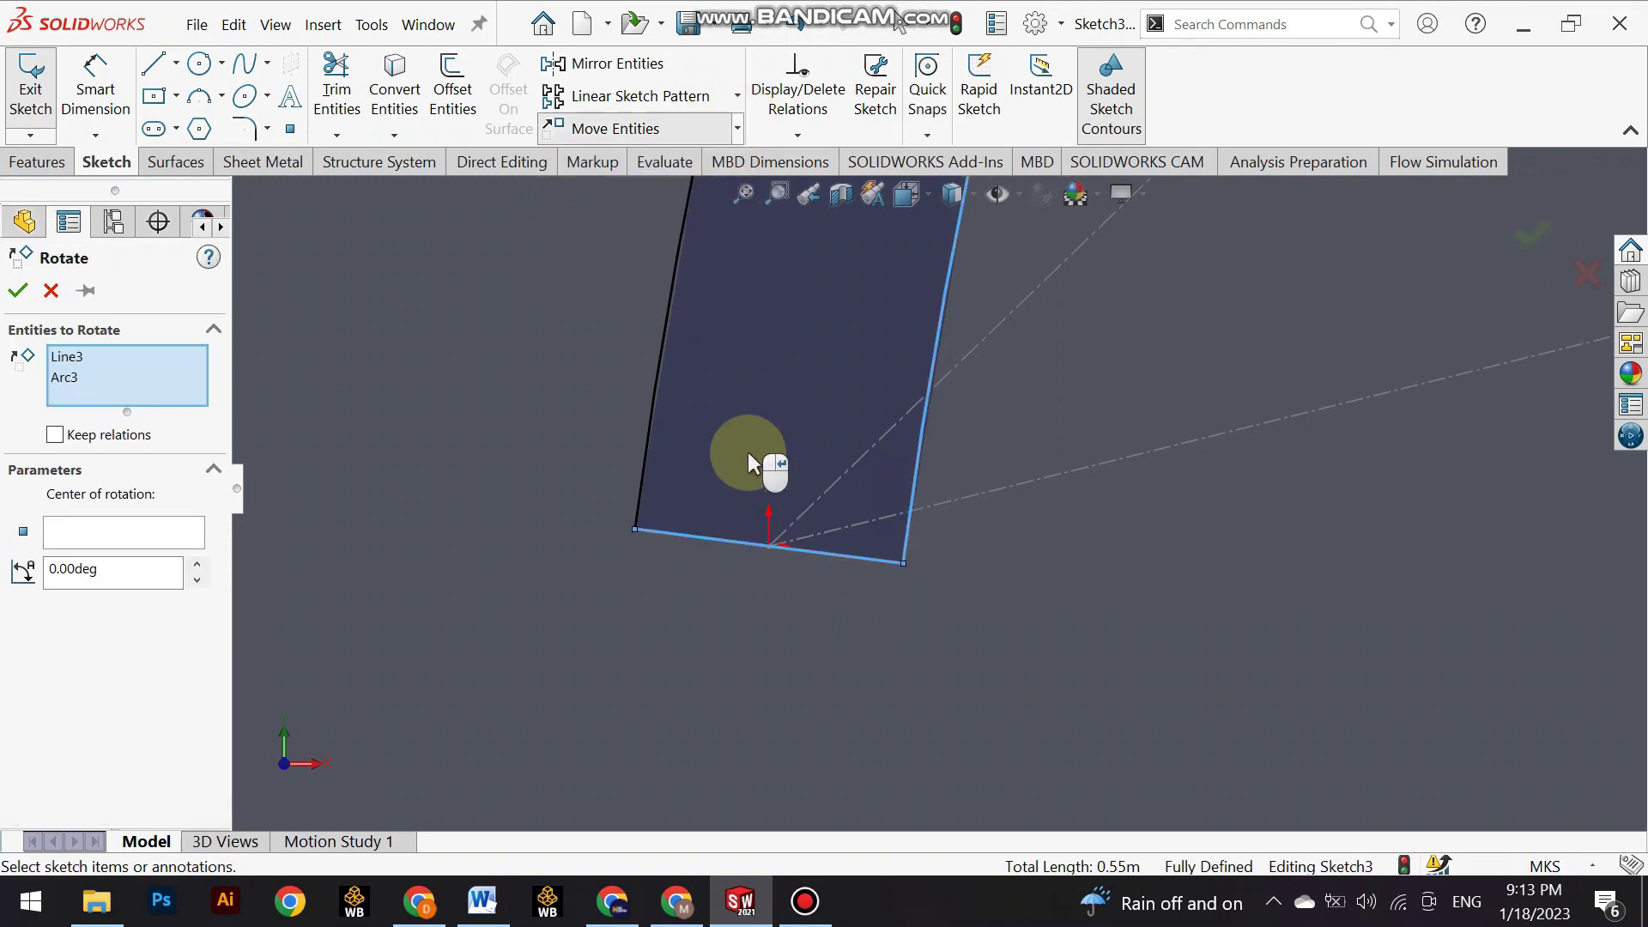
left_click(652, 391)
Add the strip's top edge to the selection and drag the profile to preview rotation.
scroll(920, 472, "up", 5)
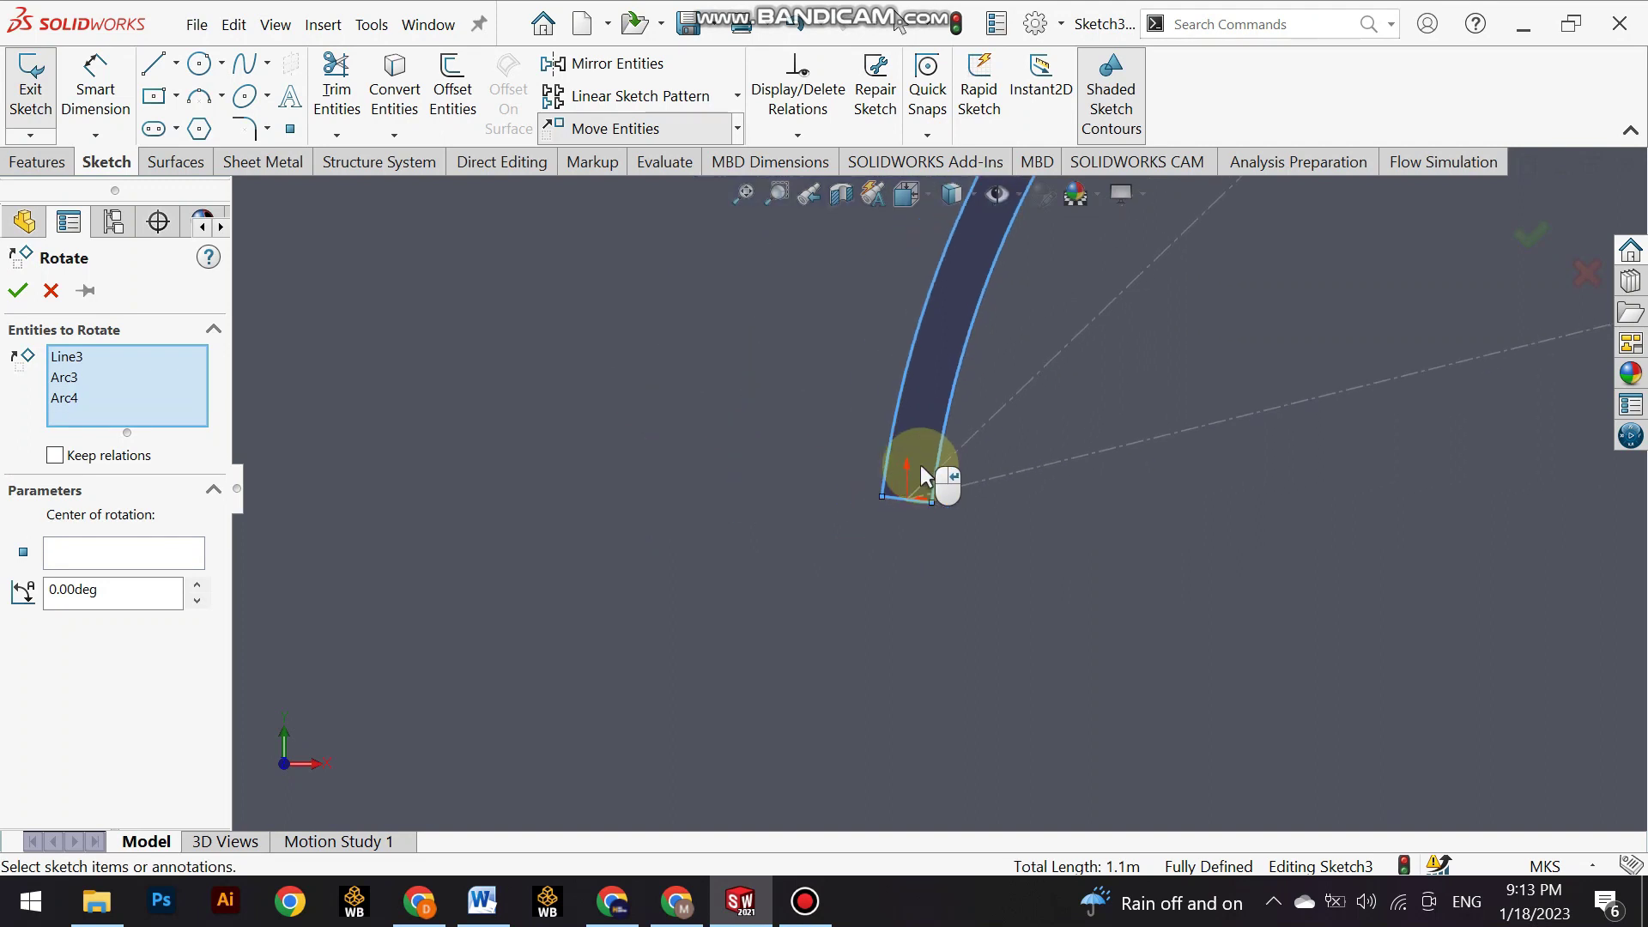
scroll(923, 481, "up", 3)
scroll(1236, 244, "down", 3)
scroll(1142, 274, "down", 2)
scroll(1099, 335, "down", 2)
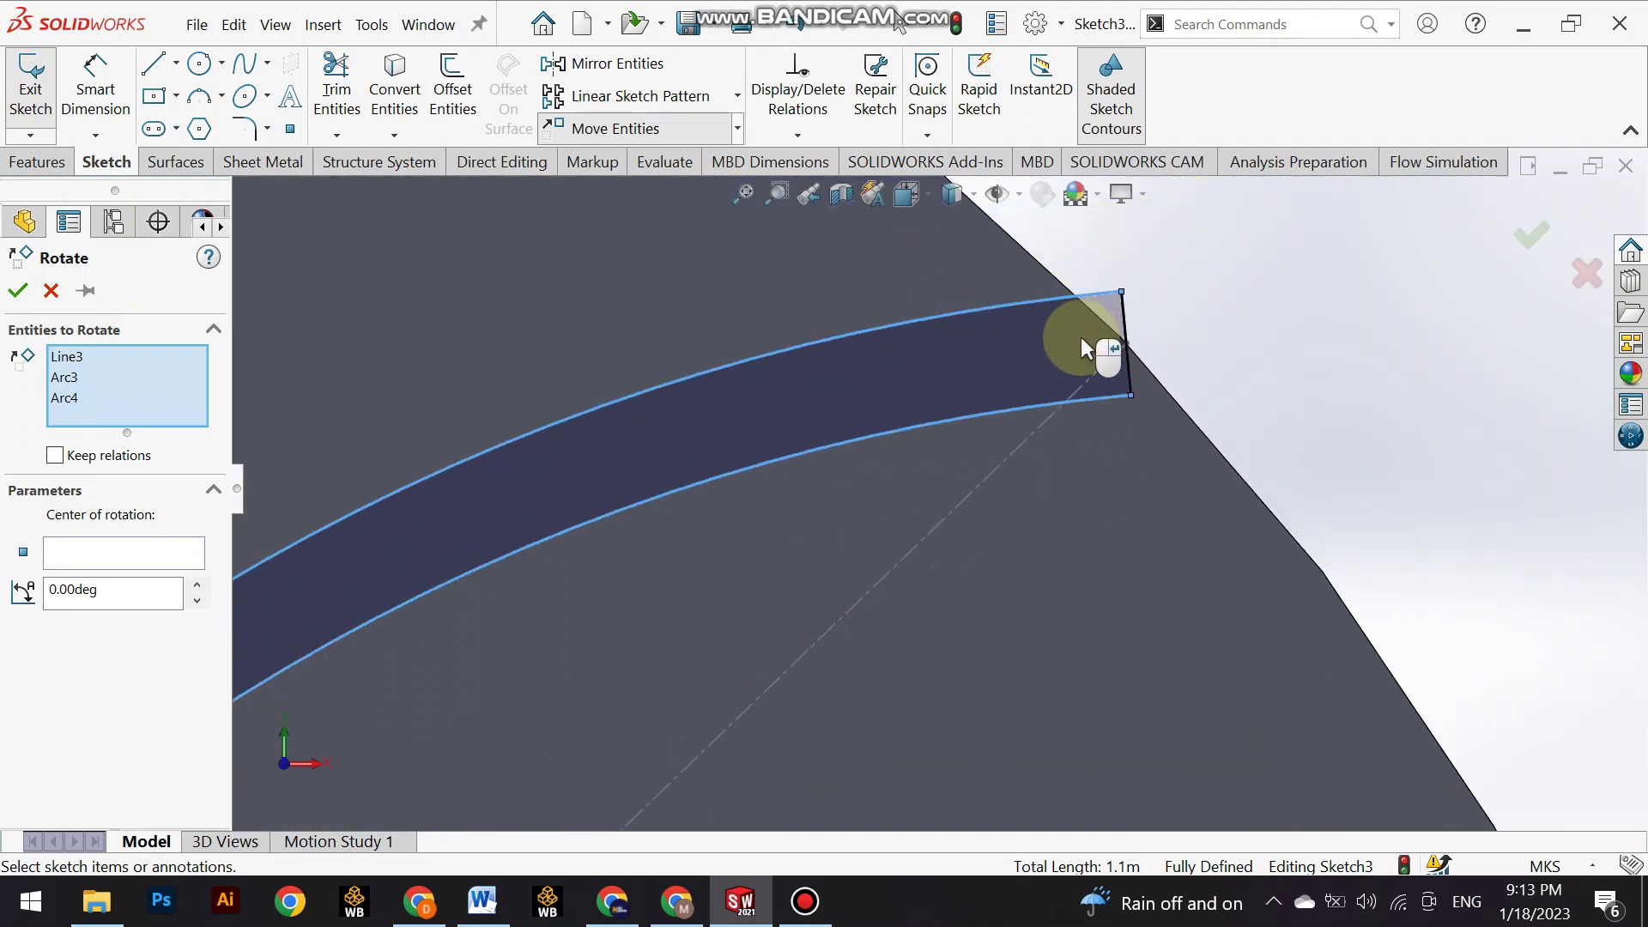
scroll(1107, 339, "down", 2)
left_click(1119, 330)
scroll(987, 395, "up", 3)
scroll(864, 552, "up", 3)
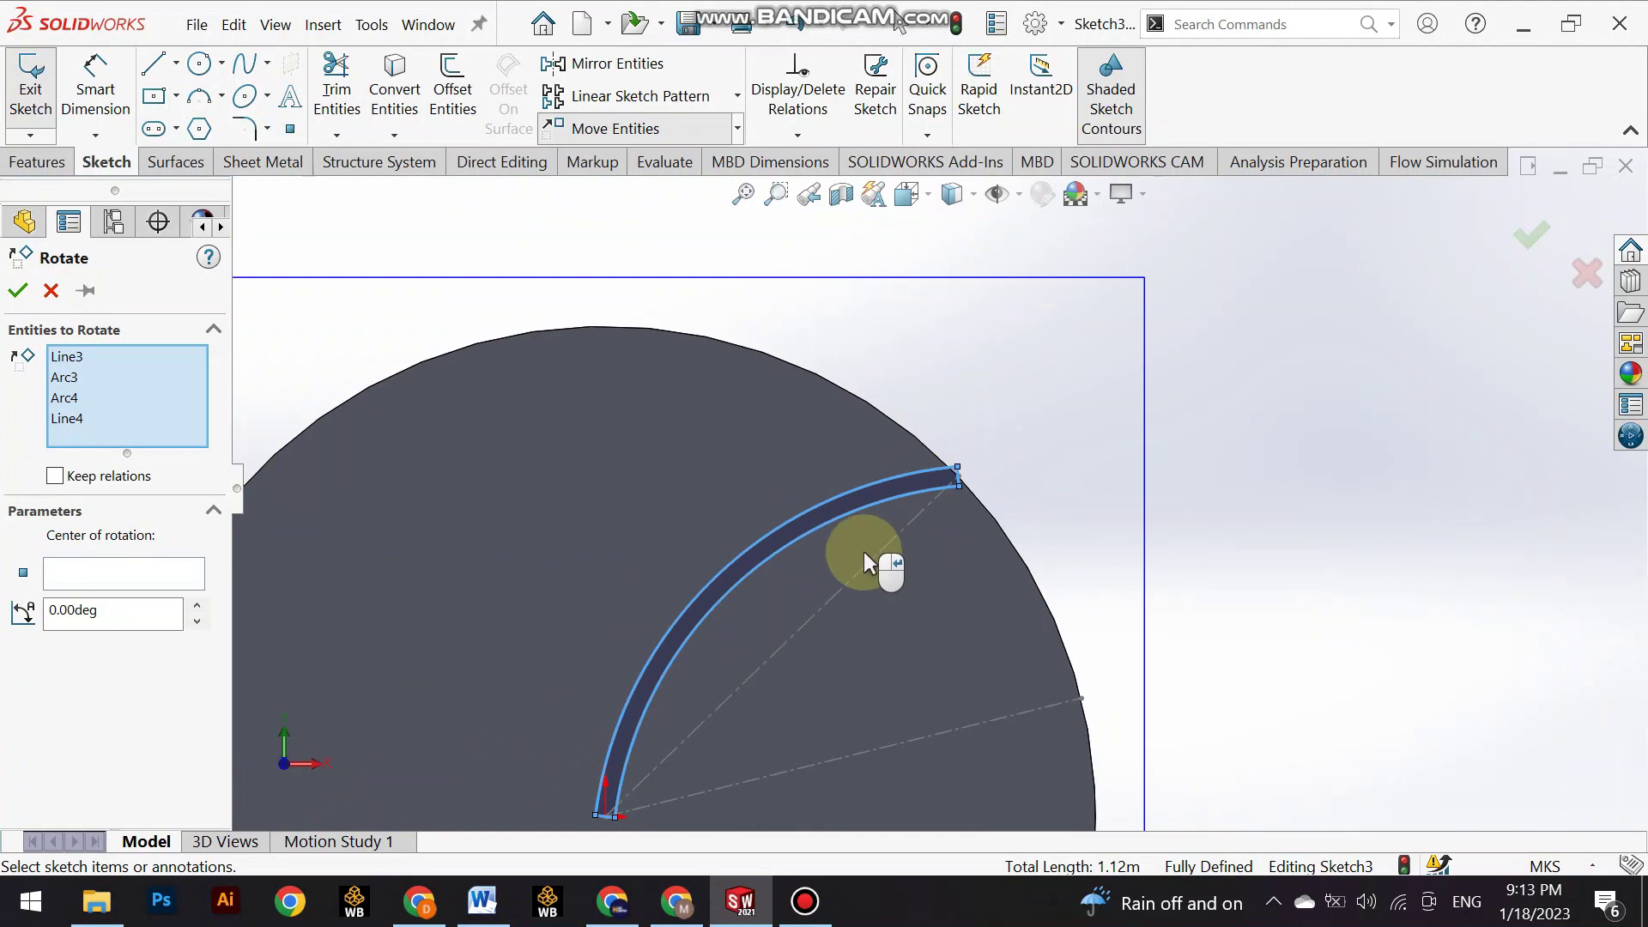
scroll(862, 553, "up", 2)
scroll(848, 580, "down", 2)
scroll(838, 589, "down", 2)
scroll(816, 665, "down", 3)
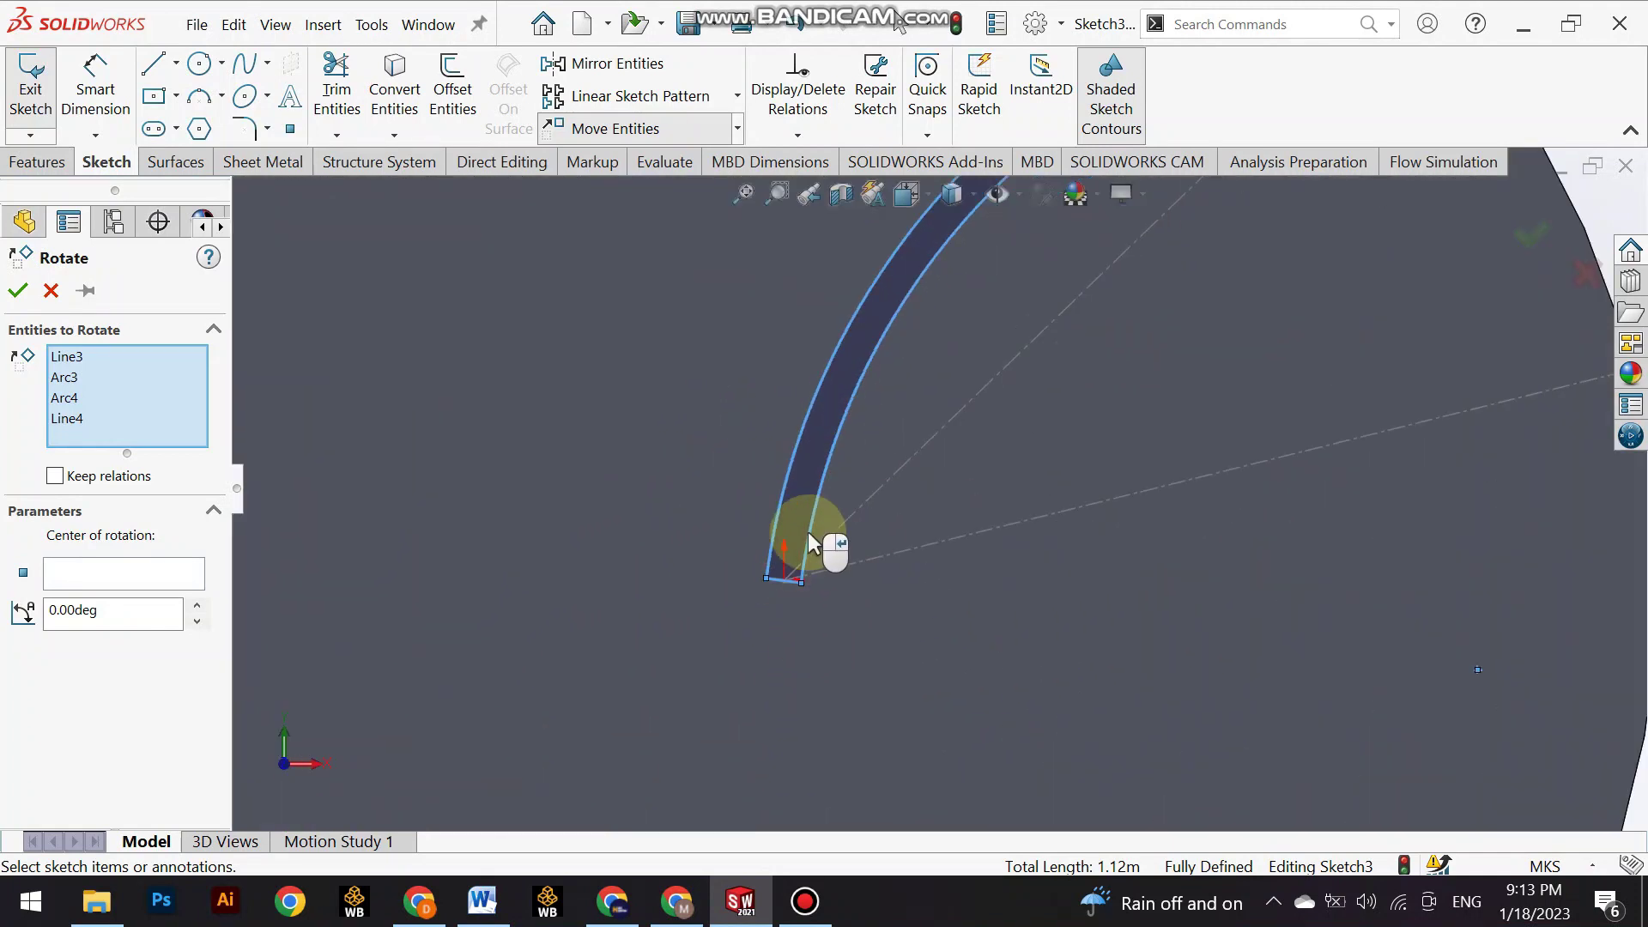
left_click_drag(848, 539, 830, 572)
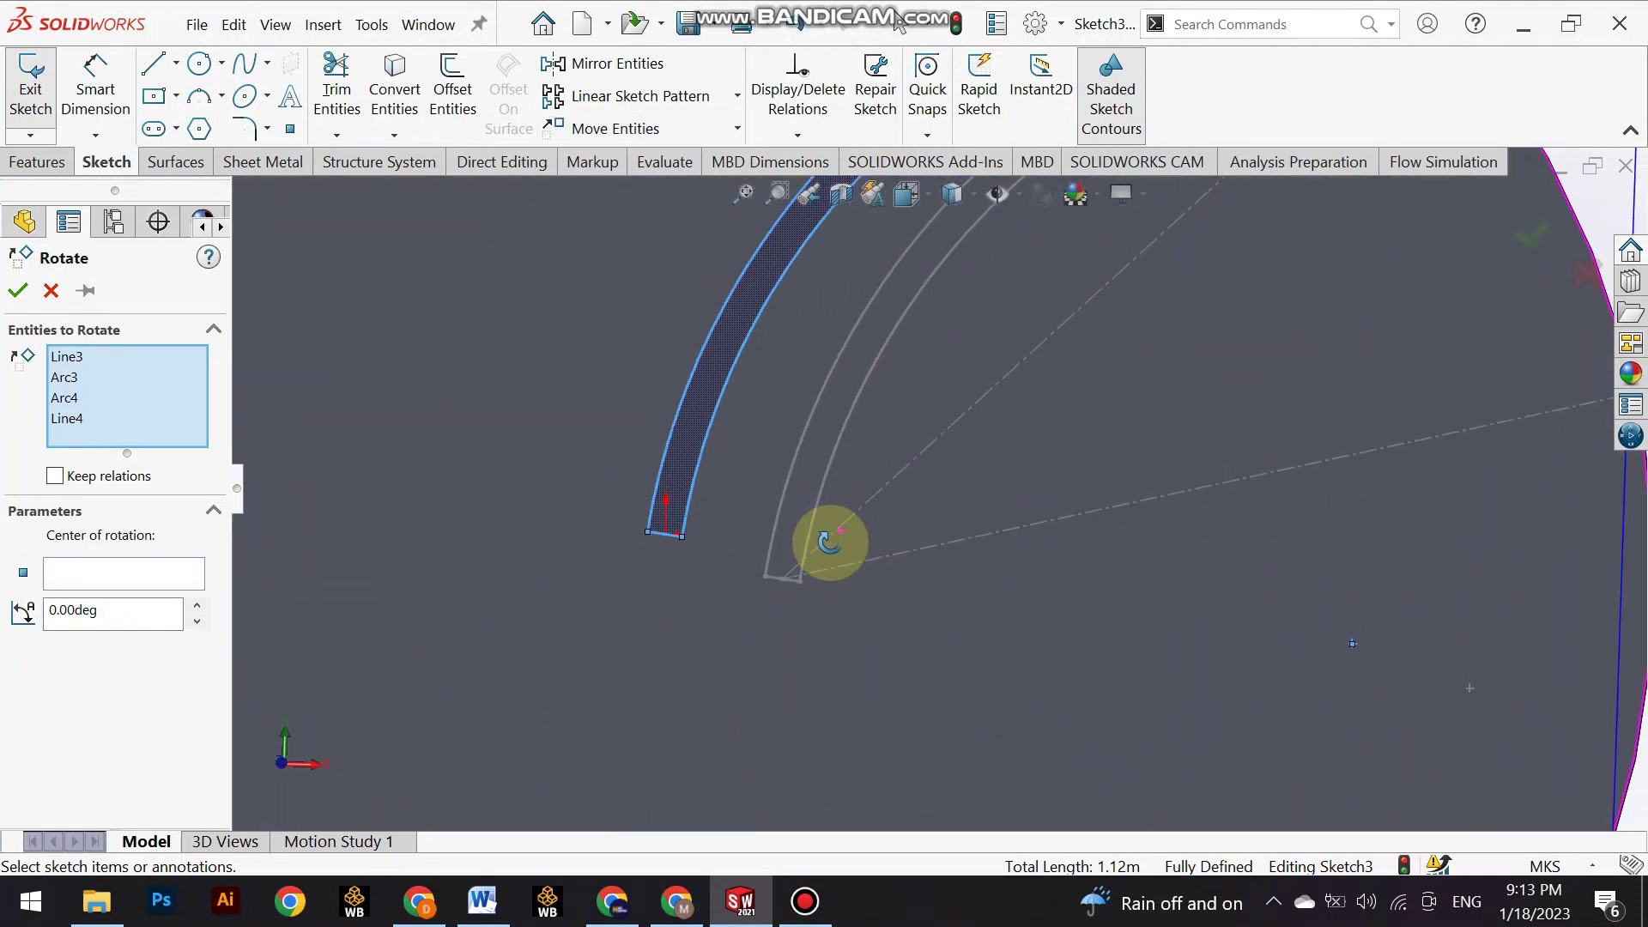
Set the rotation center at the bottom edge midpoint, angle 10°, and confirm.
left_click(129, 573)
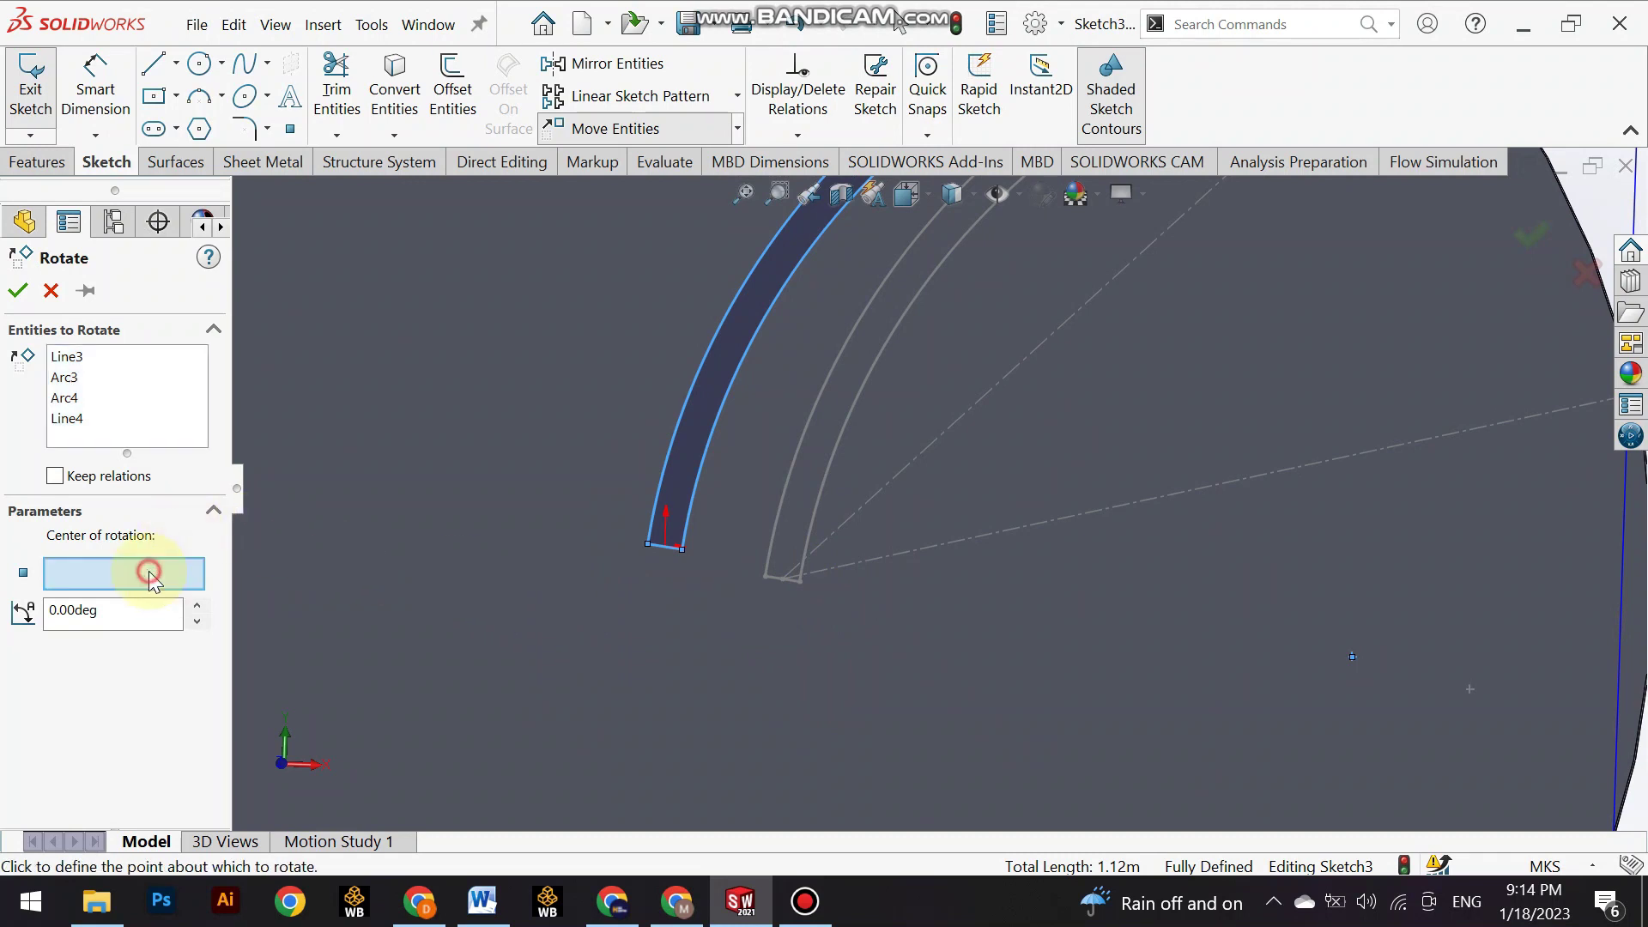
scroll(679, 545, "down", 2)
scroll(738, 541, "down", 2)
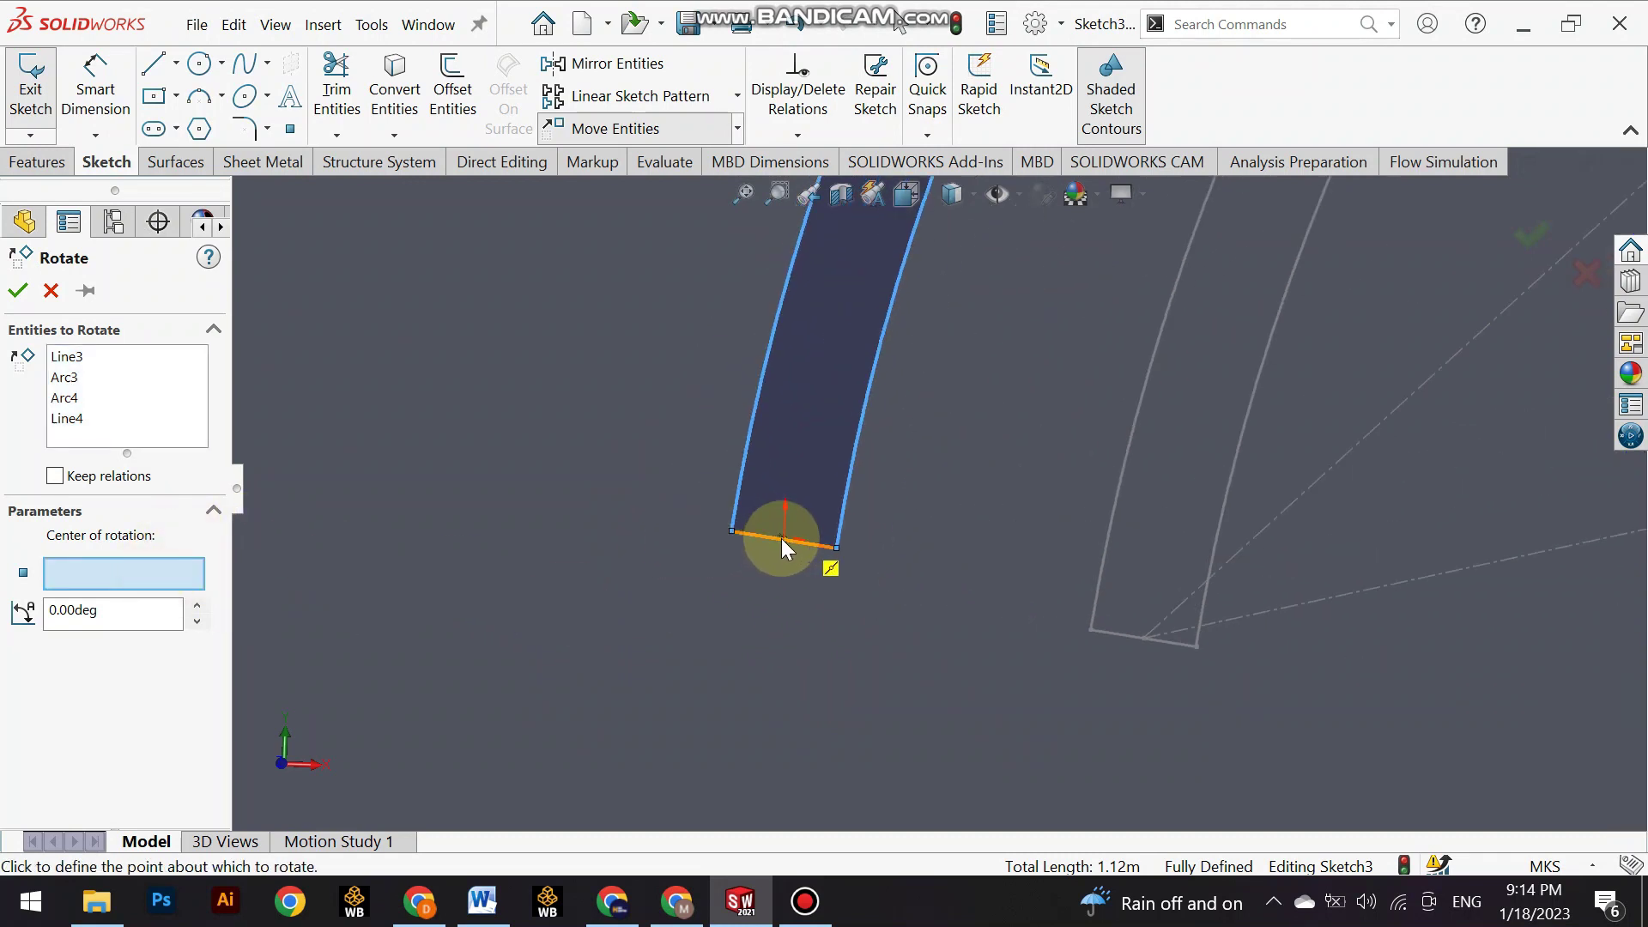
scroll(783, 549, "down", 2)
scroll(858, 518, "down", 2)
scroll(839, 541, "down", 2)
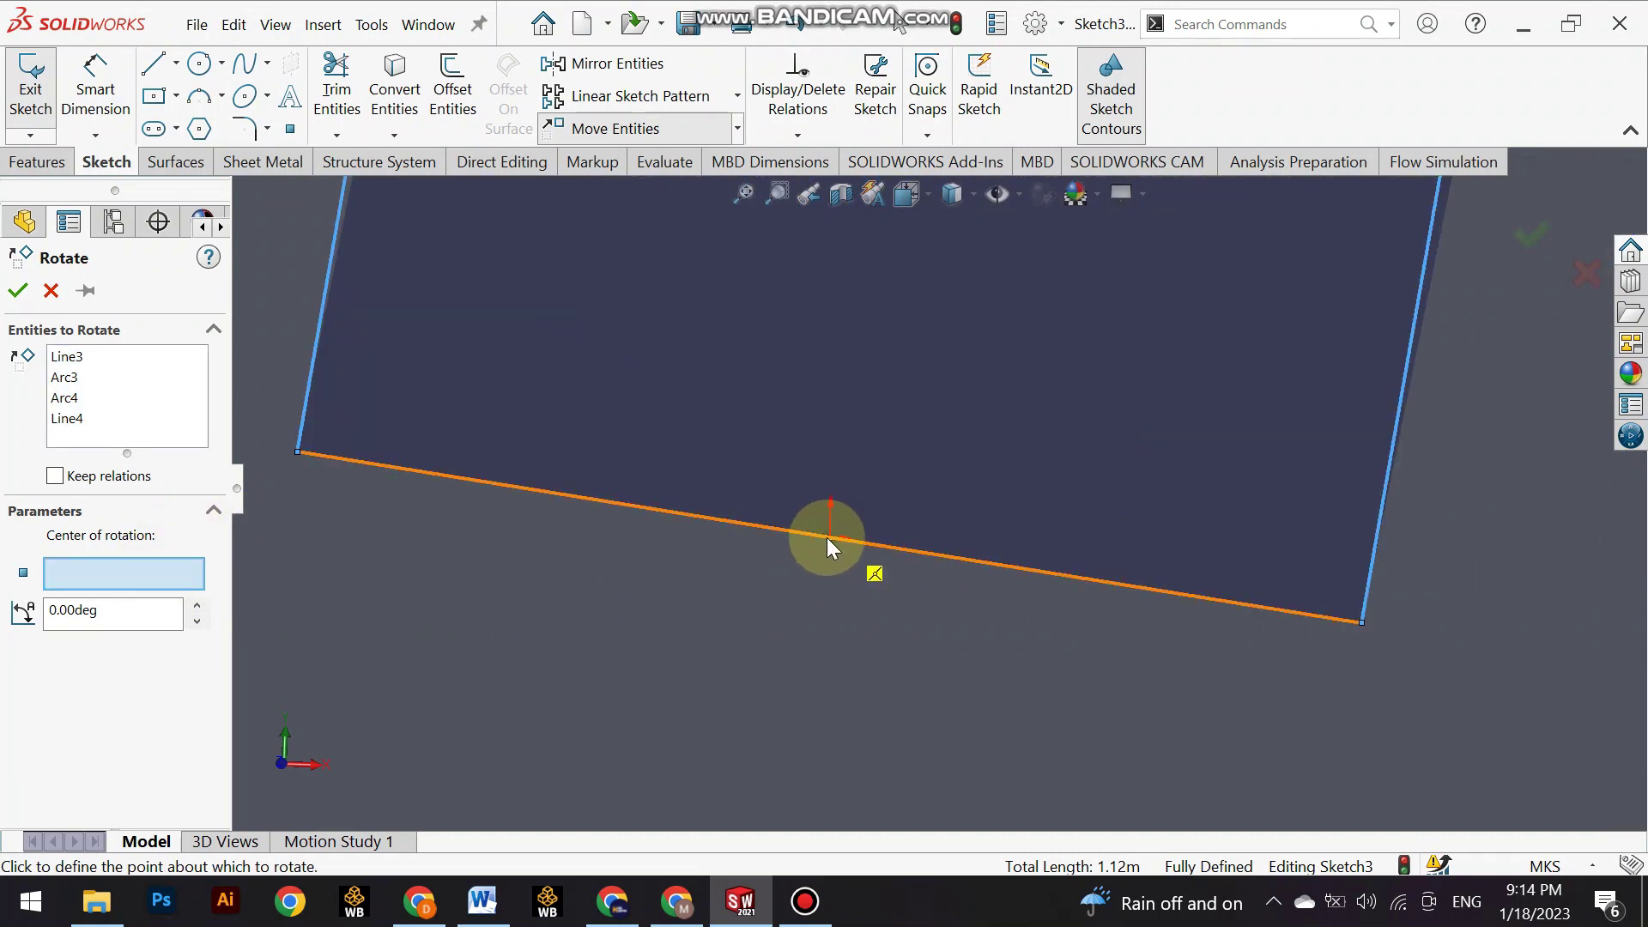
left_click(828, 537)
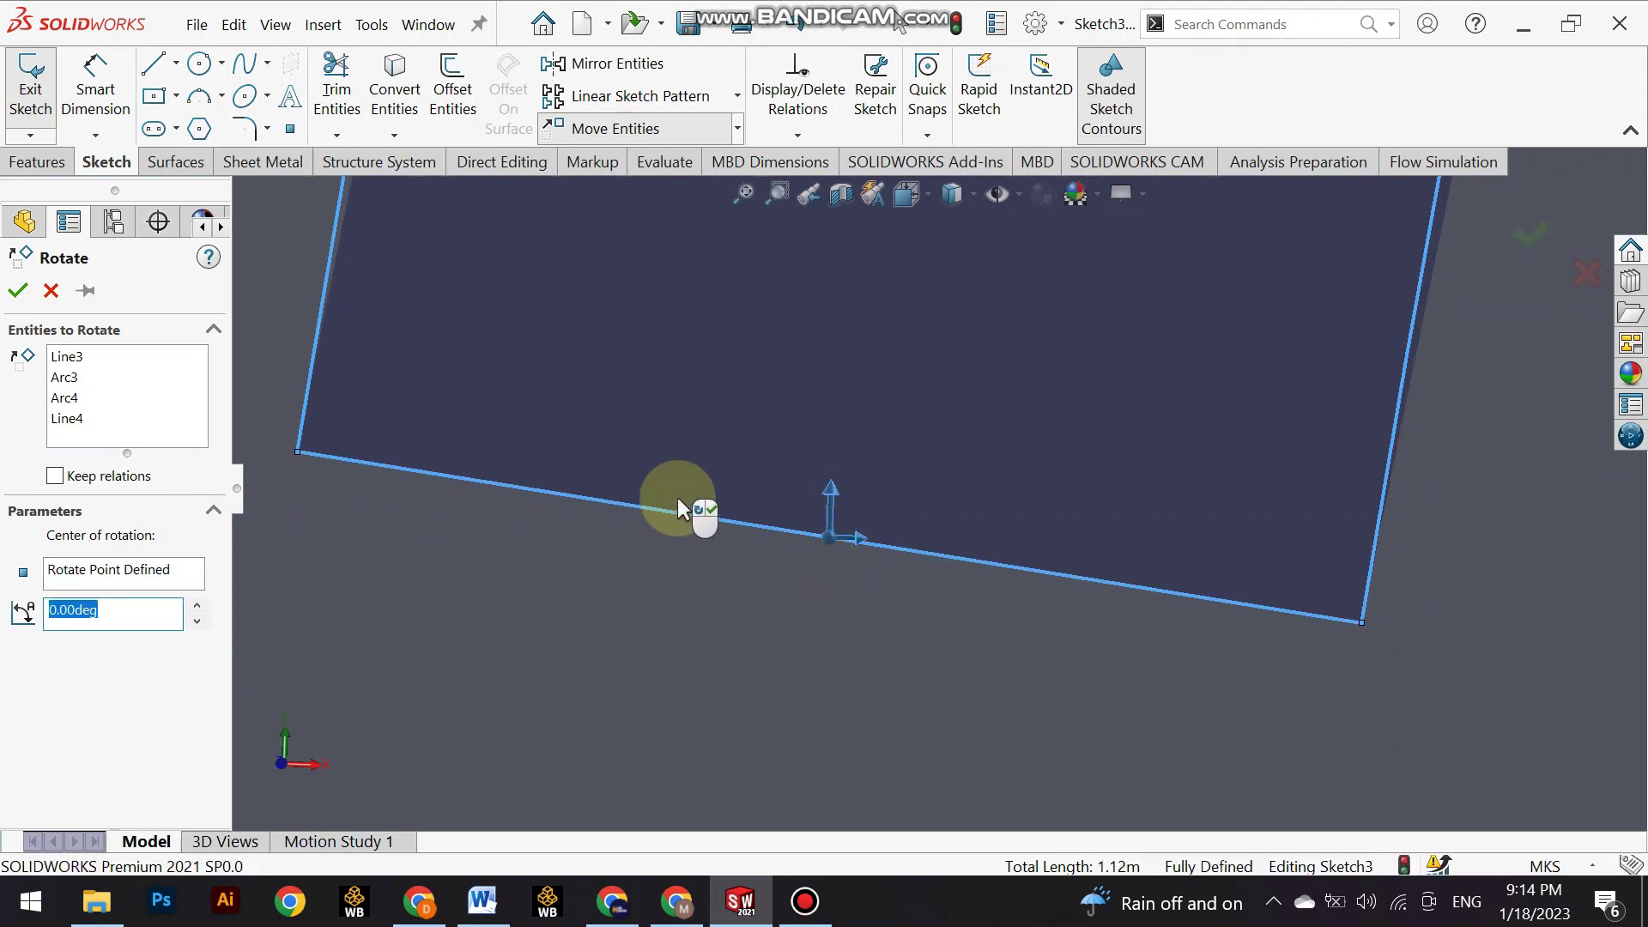
scroll(695, 503, "up", 4)
scroll(697, 509, "up", 4)
scroll(1211, 324, "down", 2)
scroll(1155, 283, "down", 1)
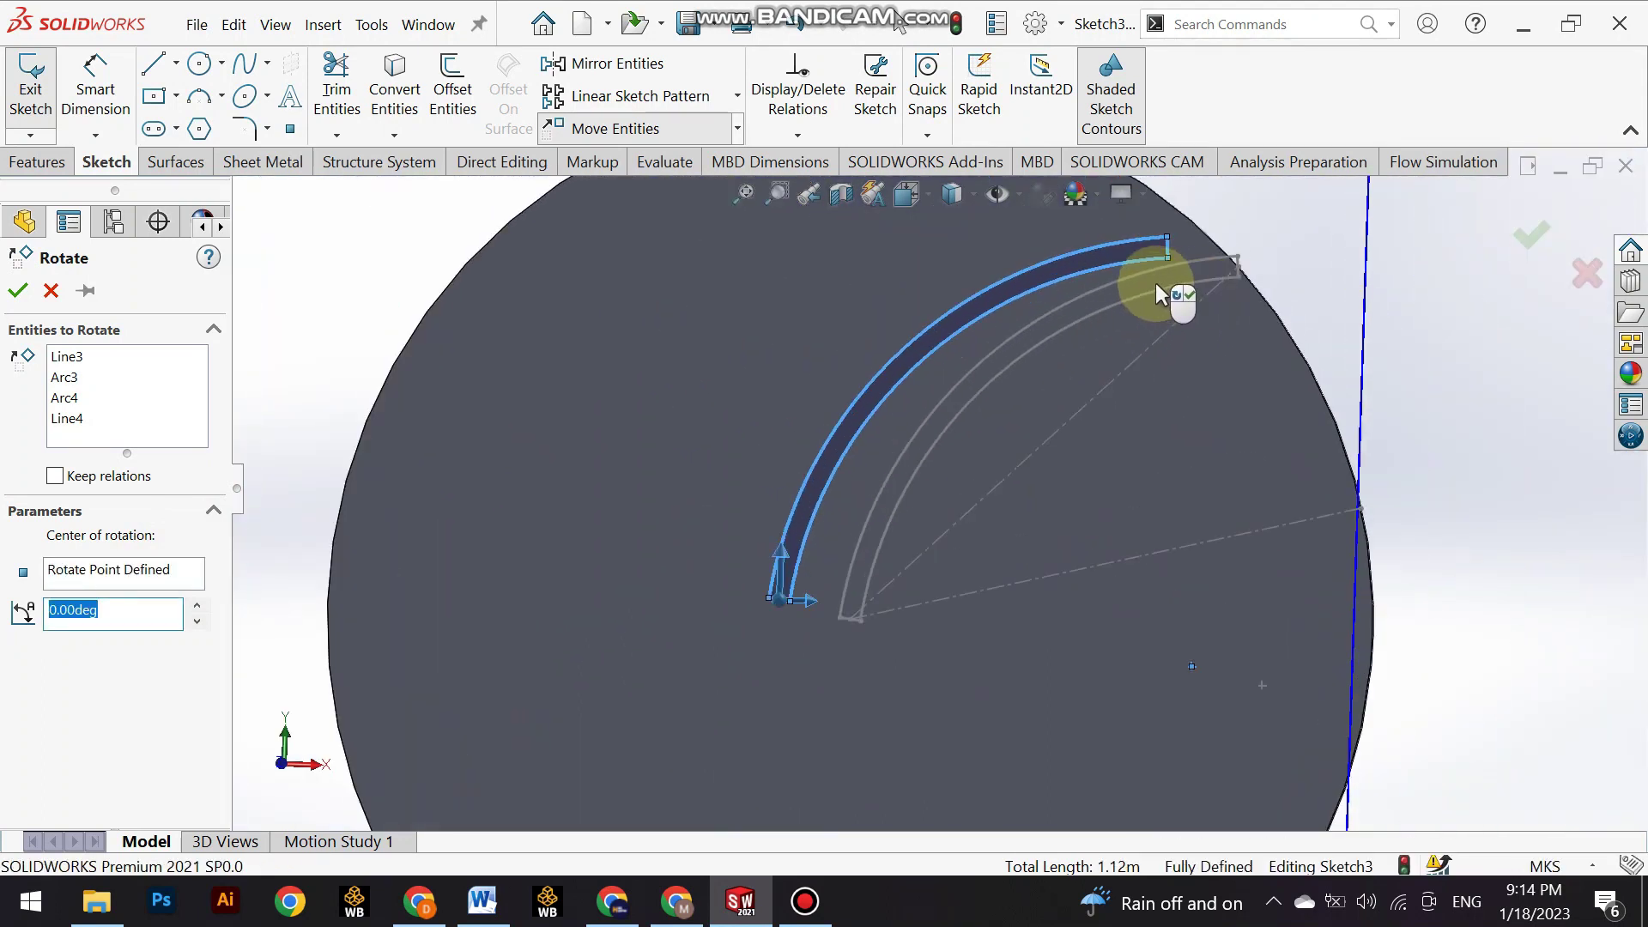
left_click(197, 607)
left_click(197, 607)
type("10")
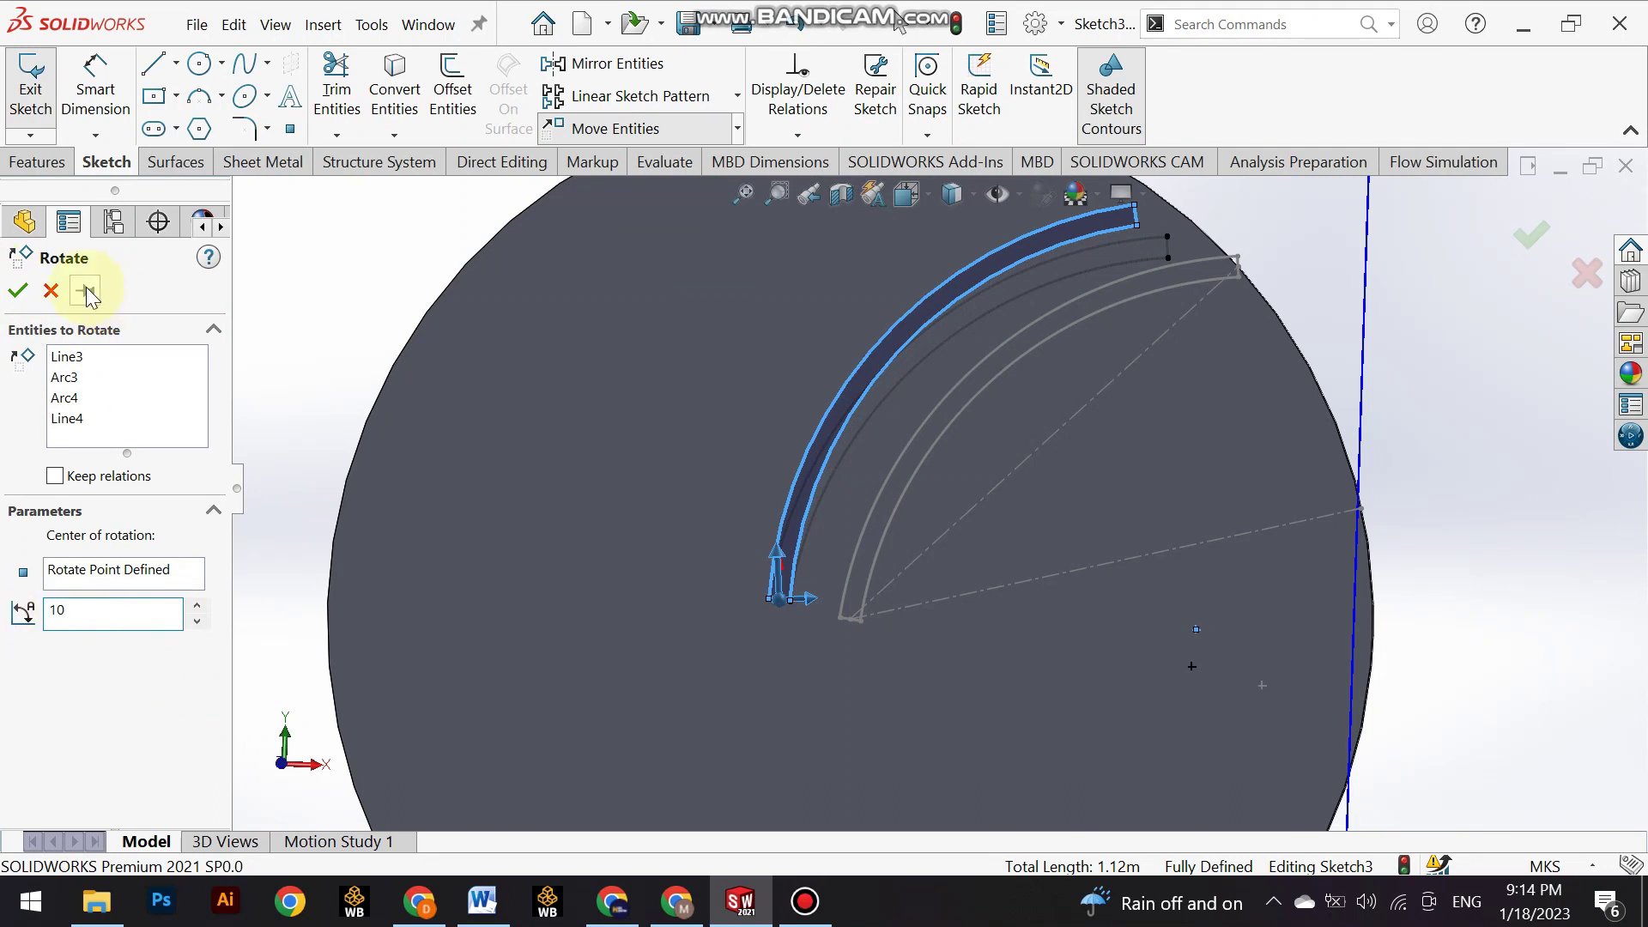
left_click(18, 290)
scroll(774, 574, "up", 2)
scroll(1002, 451, "up", 2)
middle_click_drag(1002, 451, 988, 442)
Exit the rotated sketch and create Plane2 offset 0.70 m from Plane1.
left_click(26, 96)
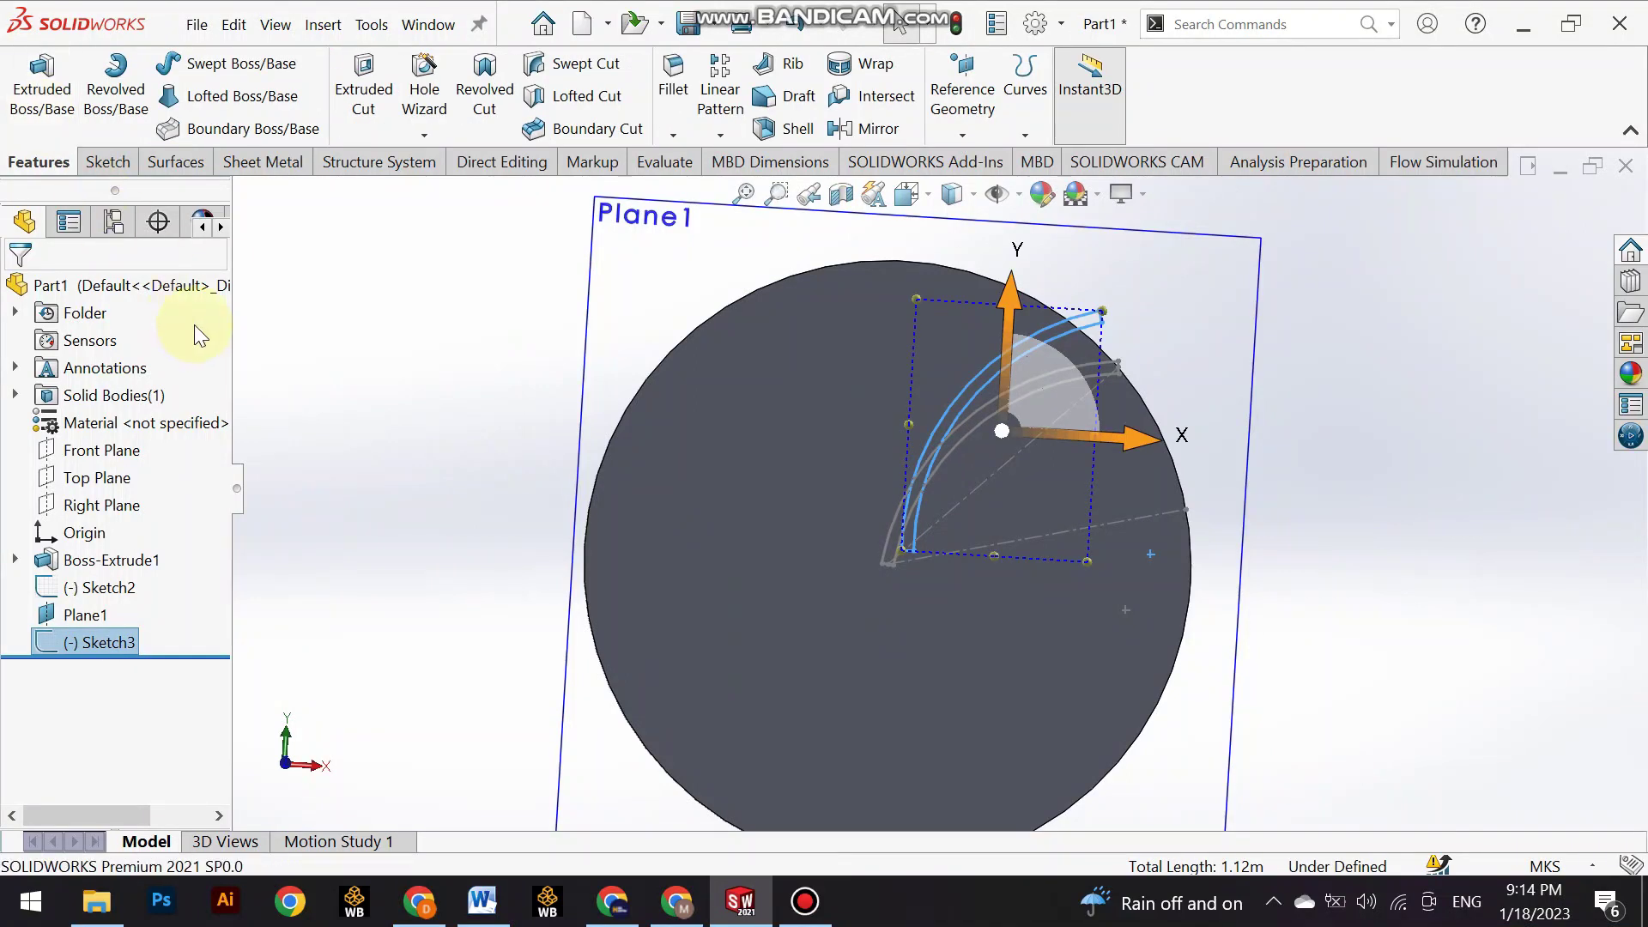
left_click(100, 170)
left_click(37, 162)
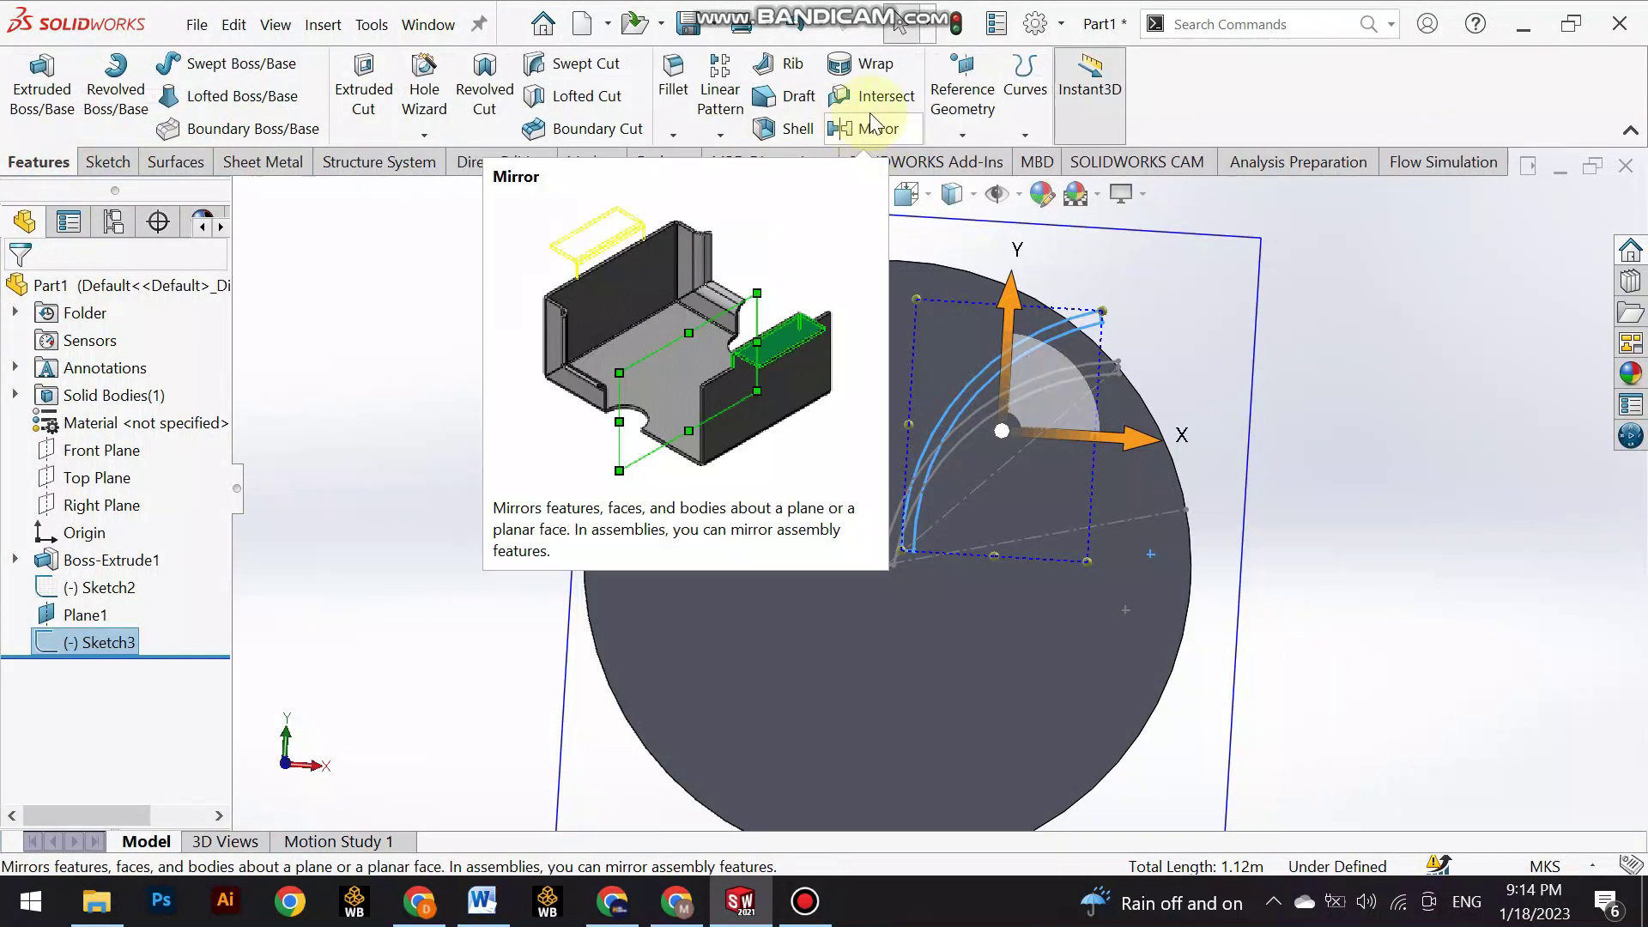
left_click(983, 115)
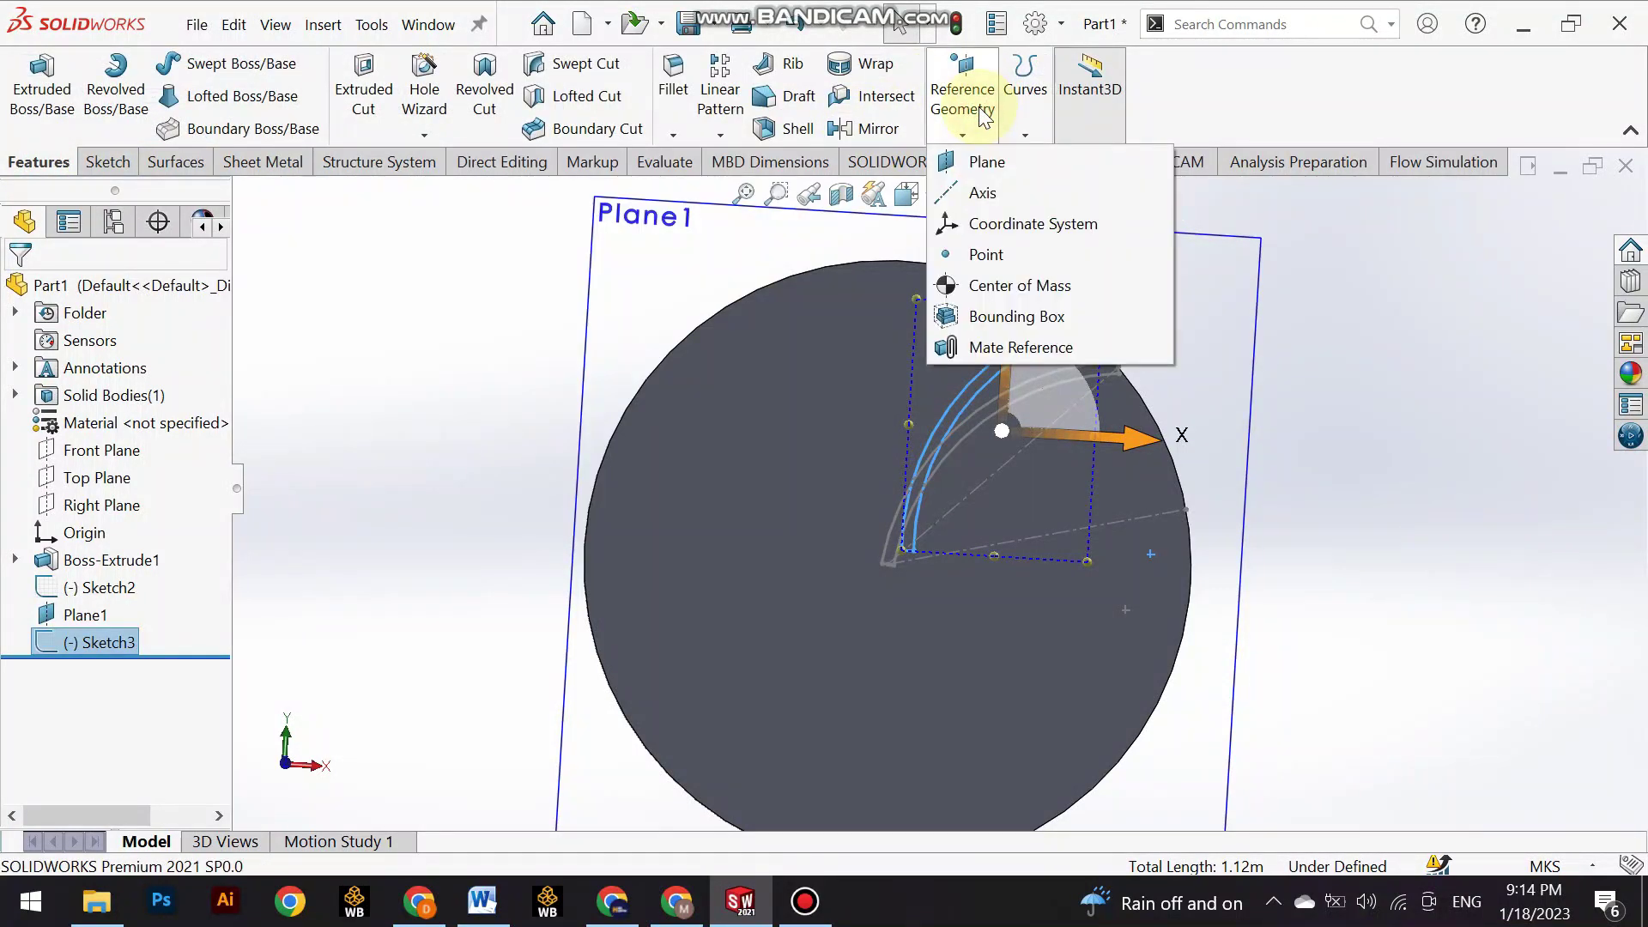
left_click(970, 159)
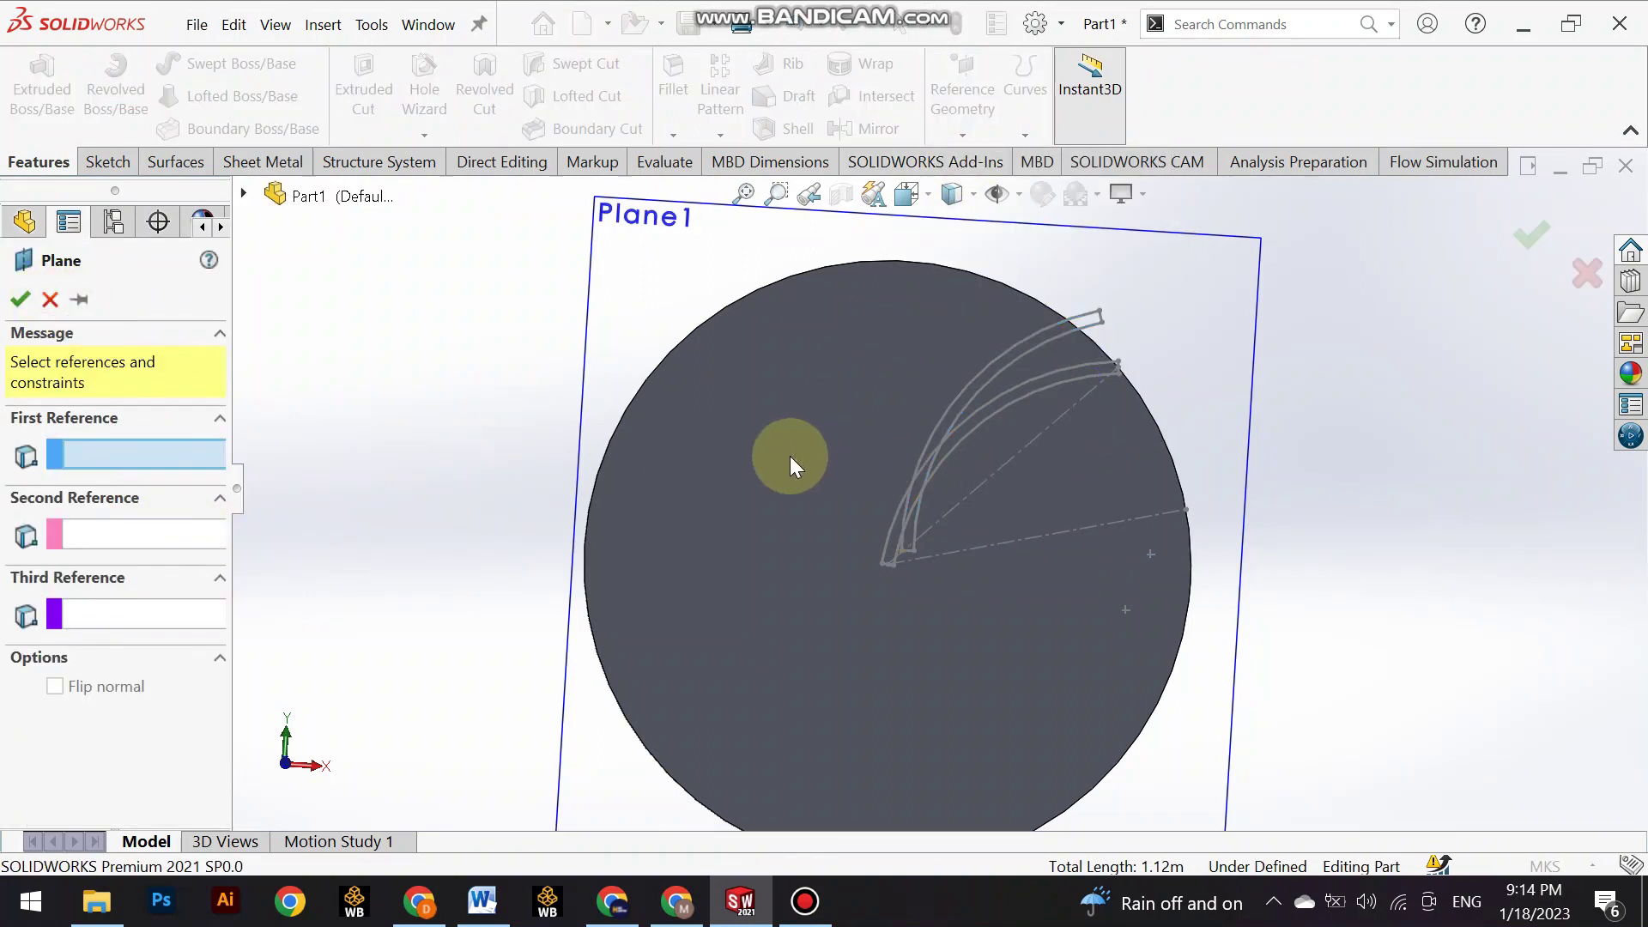
left_click(605, 258)
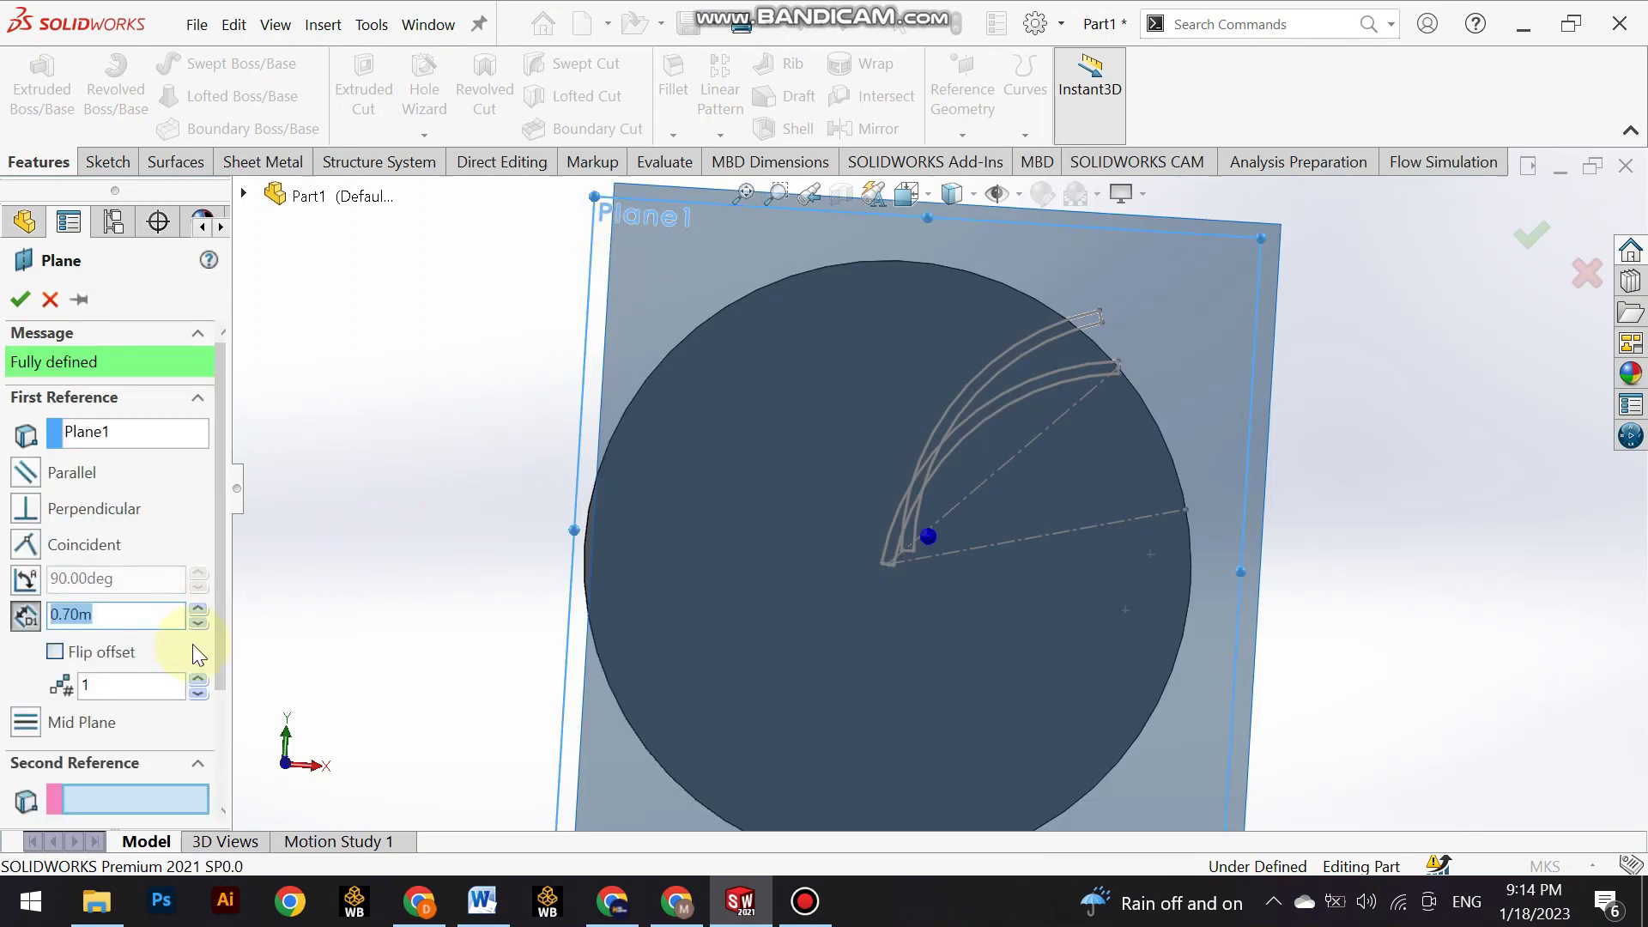
middle_click_drag(790, 623, 663, 672)
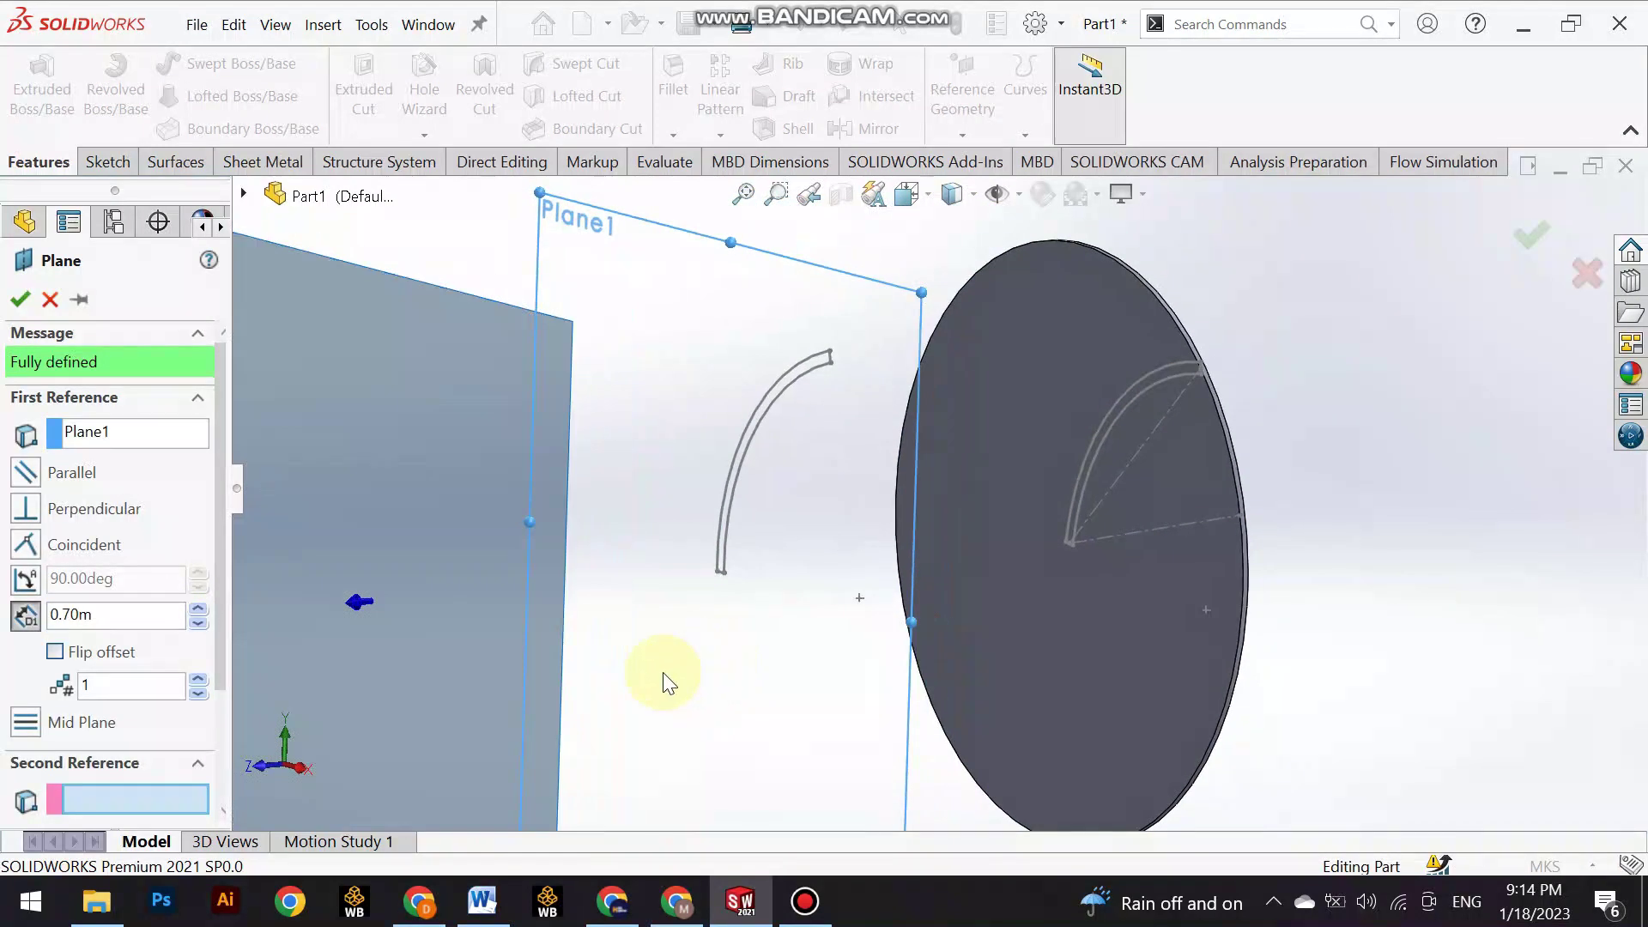
left_click(21, 301)
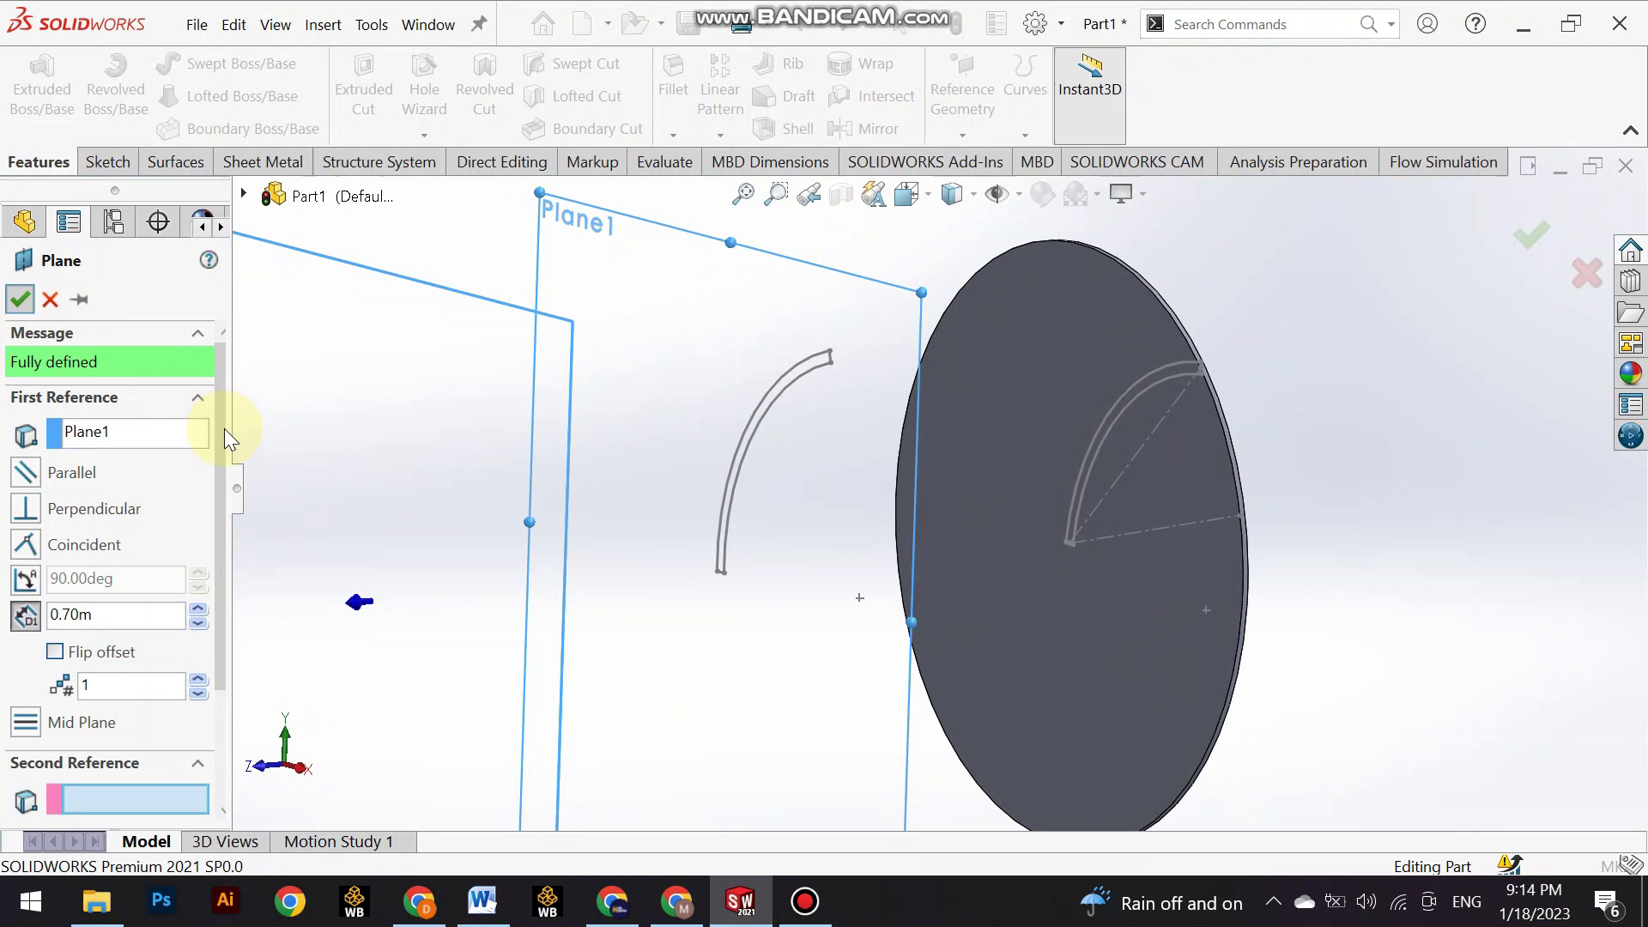
Select Plane2 and turn the view Normal To it.
left_click(47, 669)
left_click(176, 644)
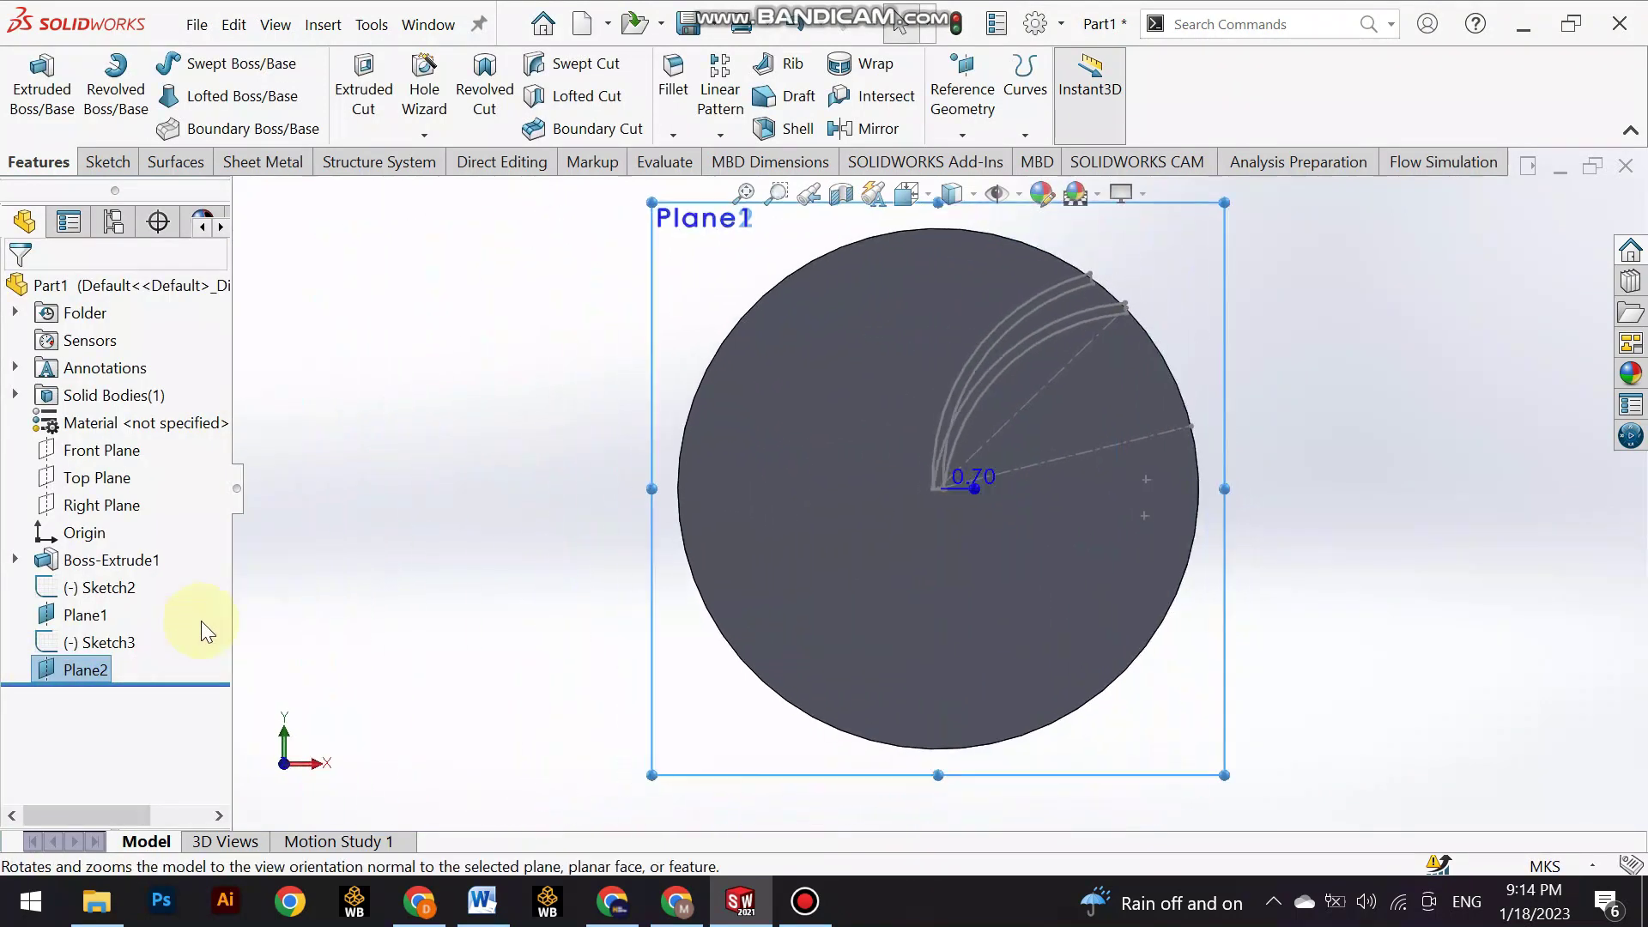
left_click(110, 163)
Convert the rotated blade outline's arc chain into Sketch4 on Plane2 and exit the sketch.
left_click(31, 81)
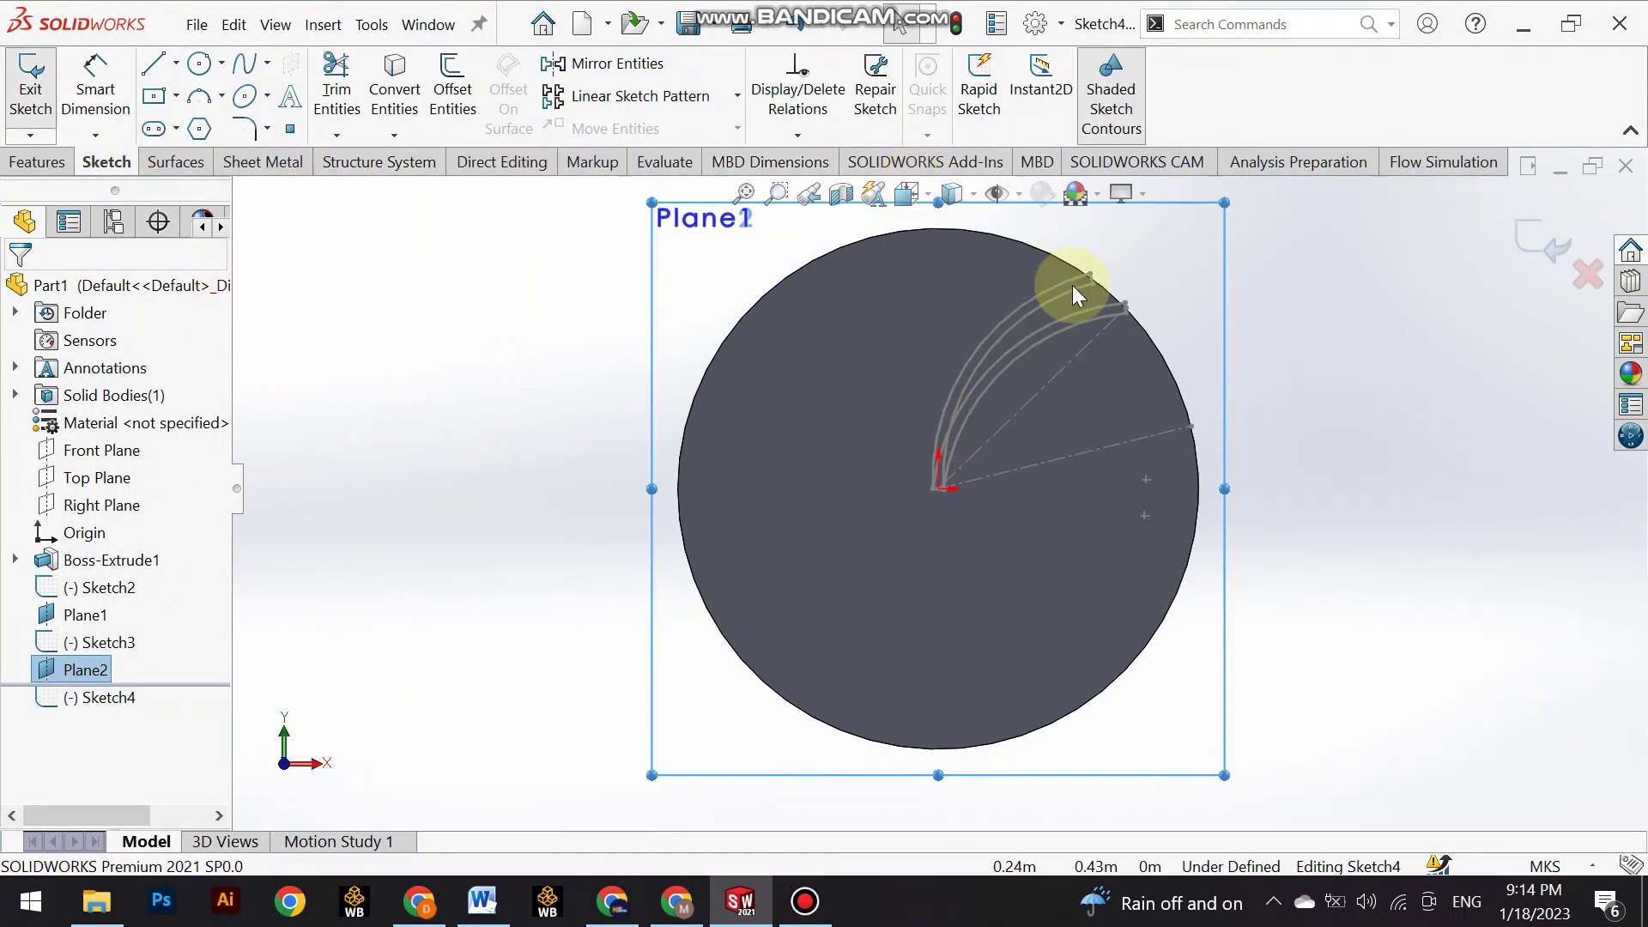
scroll(1073, 285, "down", 2)
left_click(830, 345)
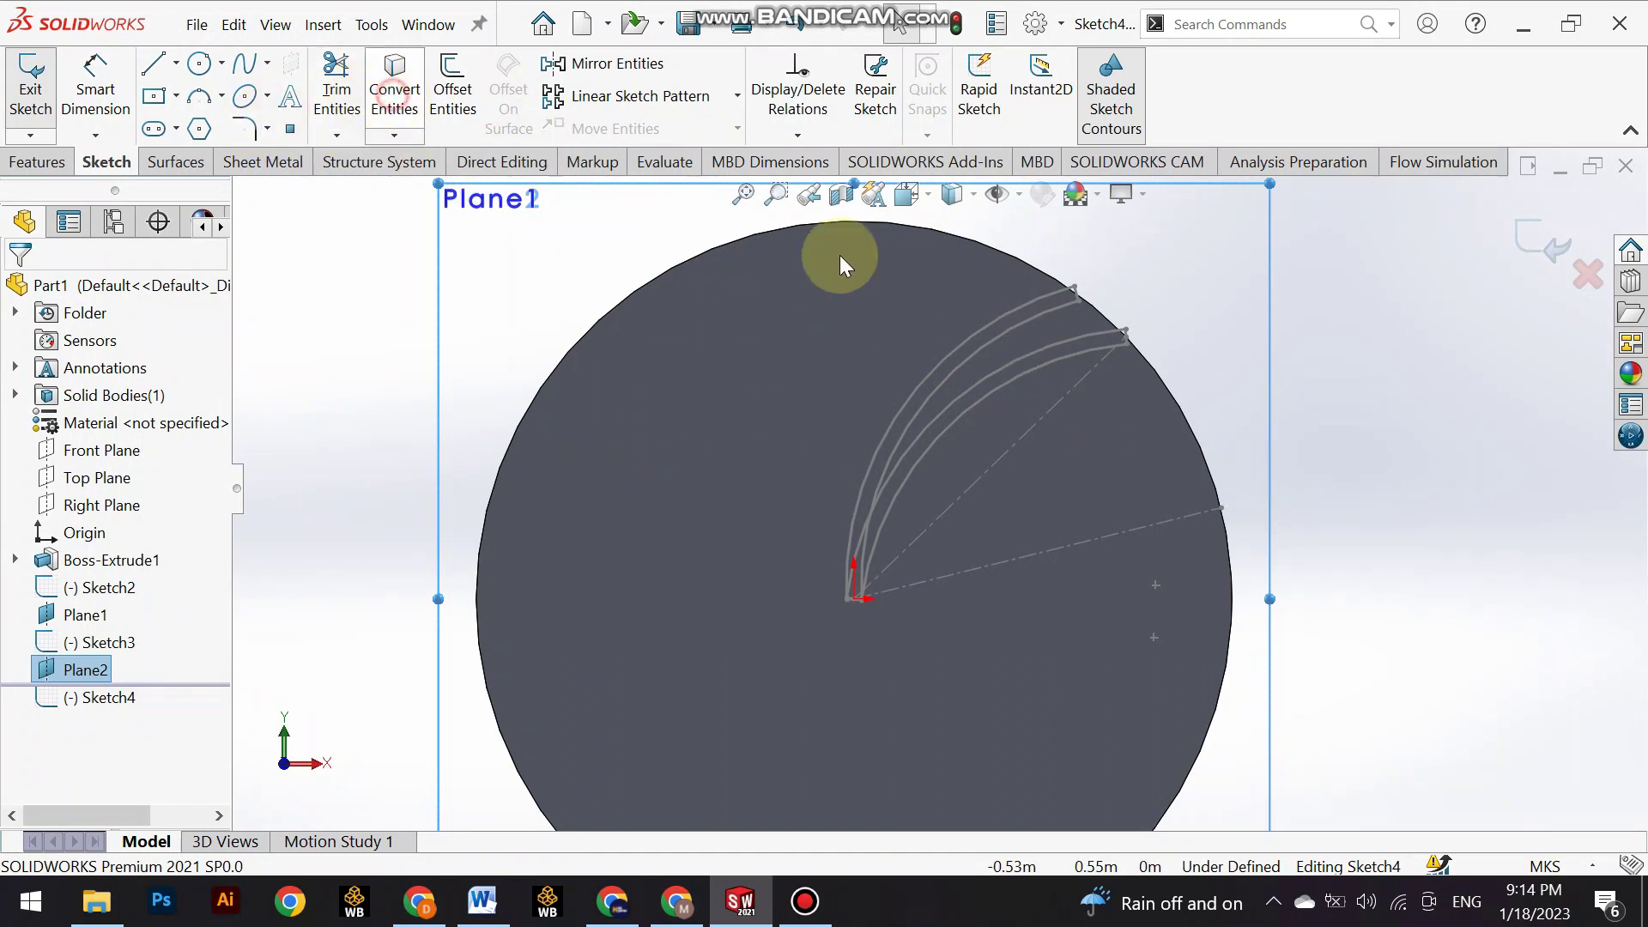
left_click(1083, 337)
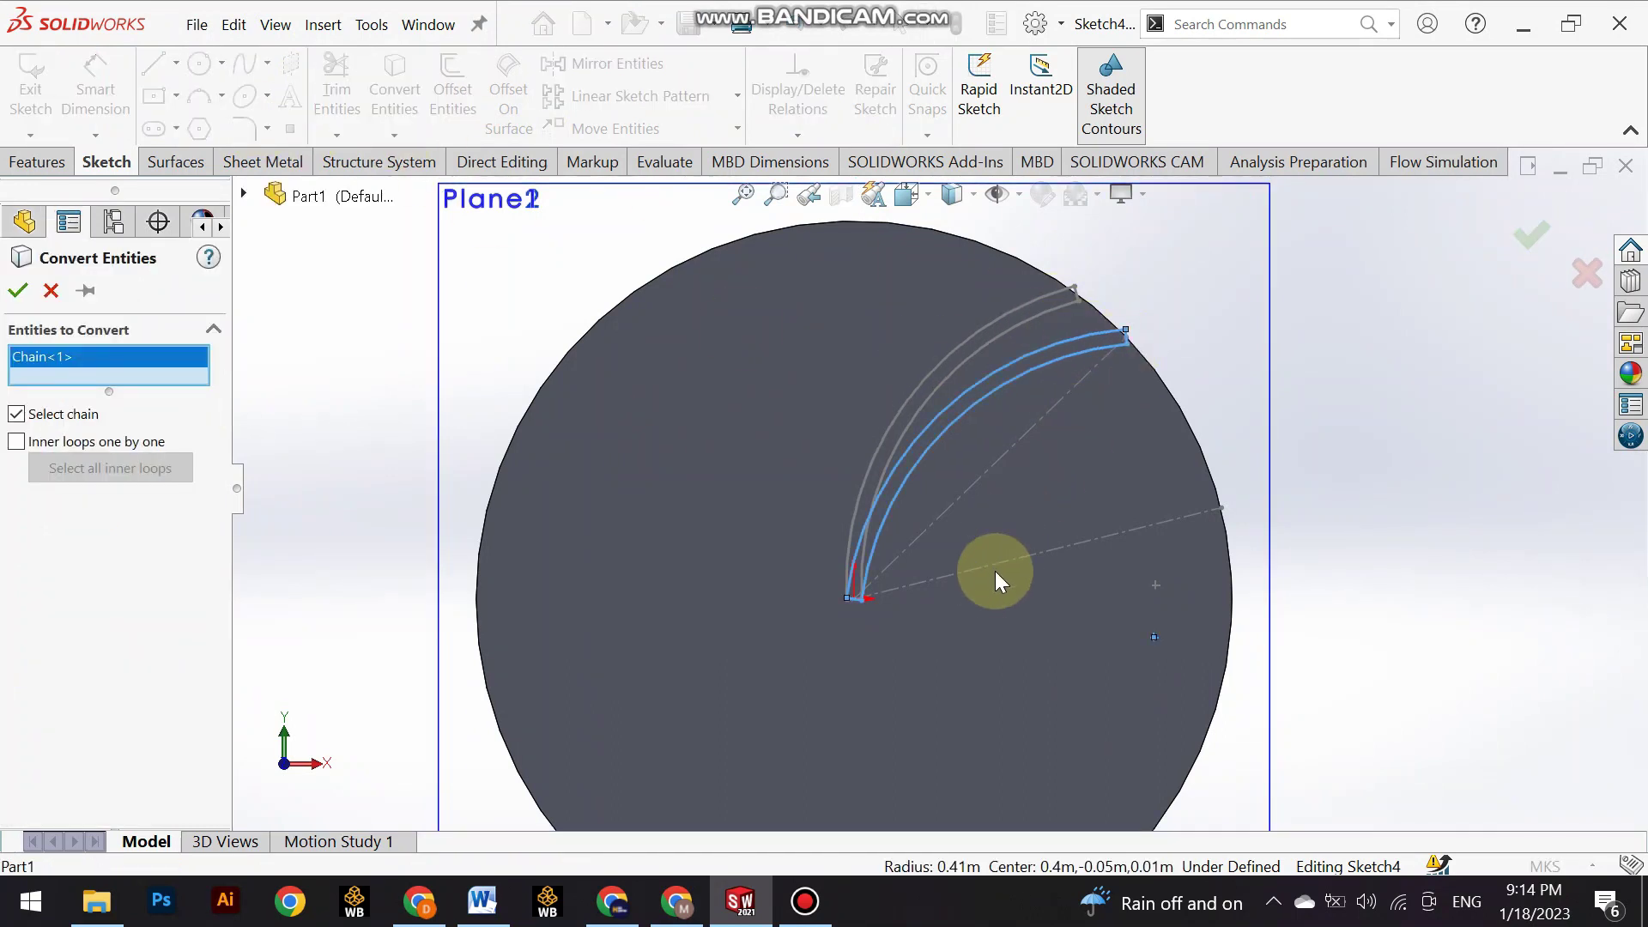
left_click(17, 290)
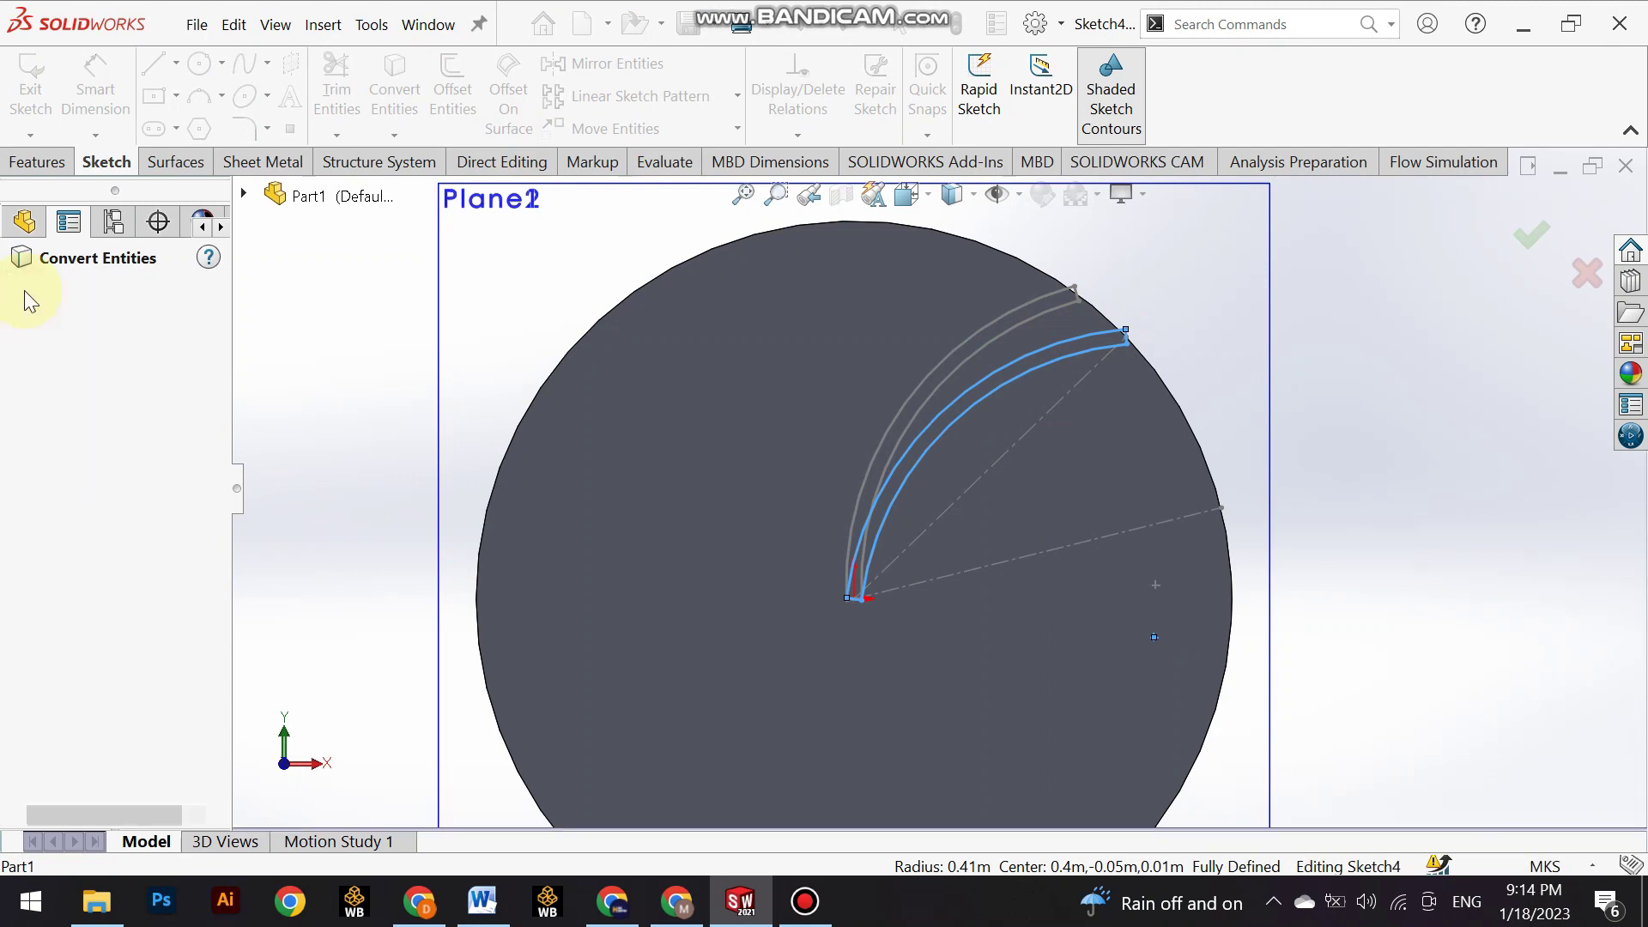
left_click(26, 133)
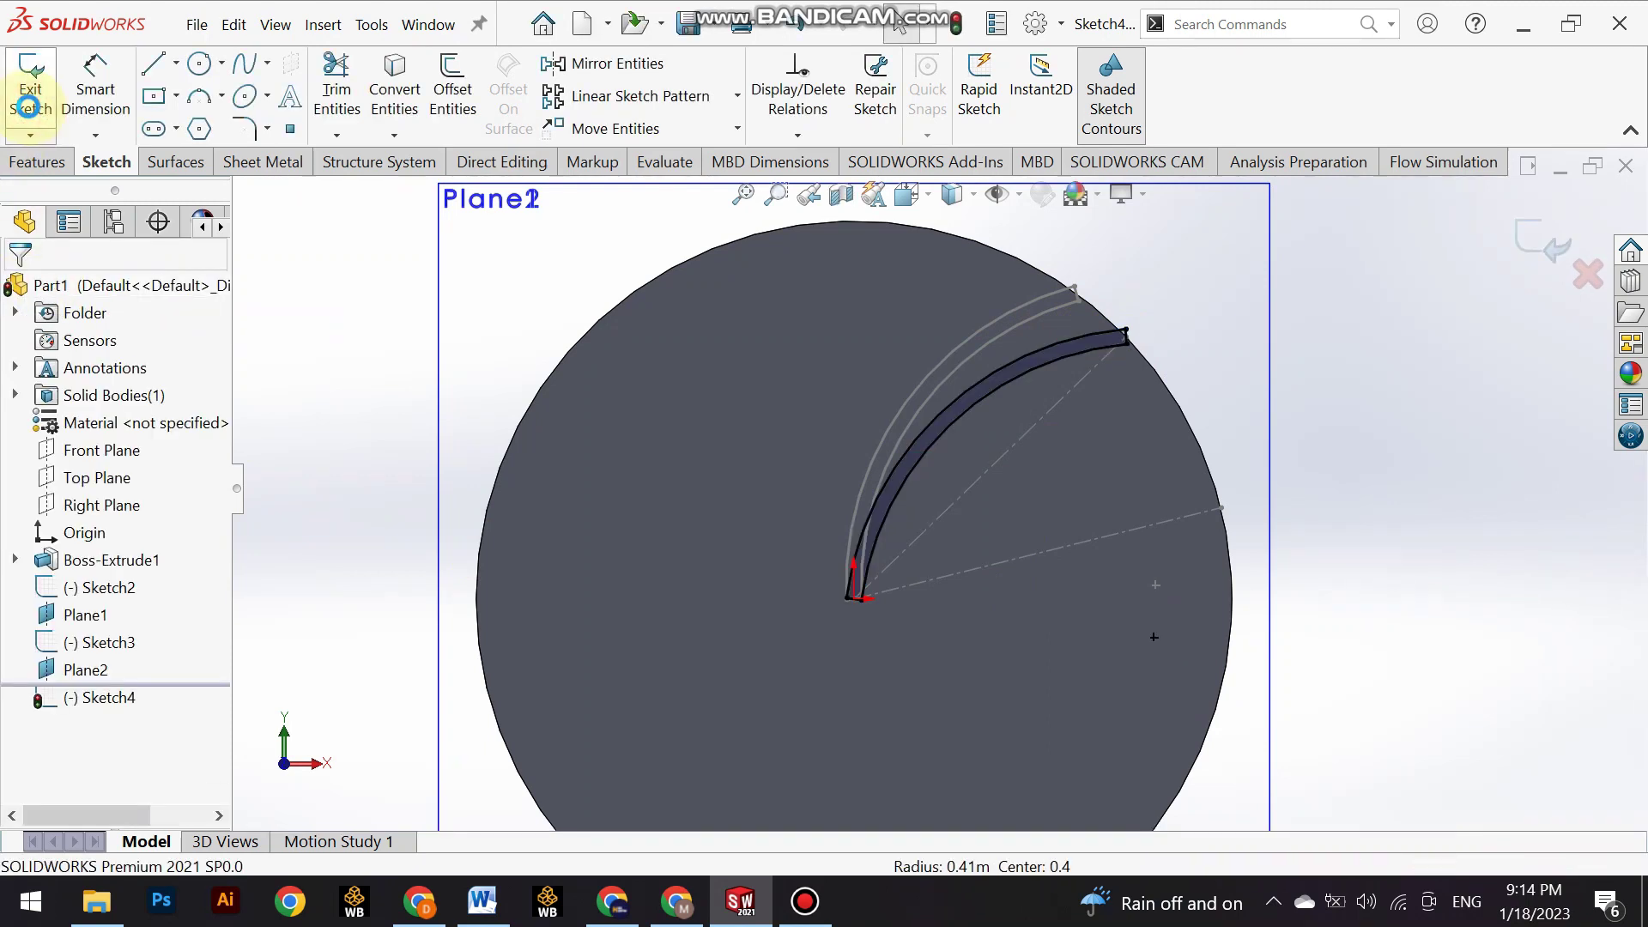
Start a Lofted Boss/Base with Sketch3 and Sketch2 as profiles and try to apply it.
left_click(42, 162)
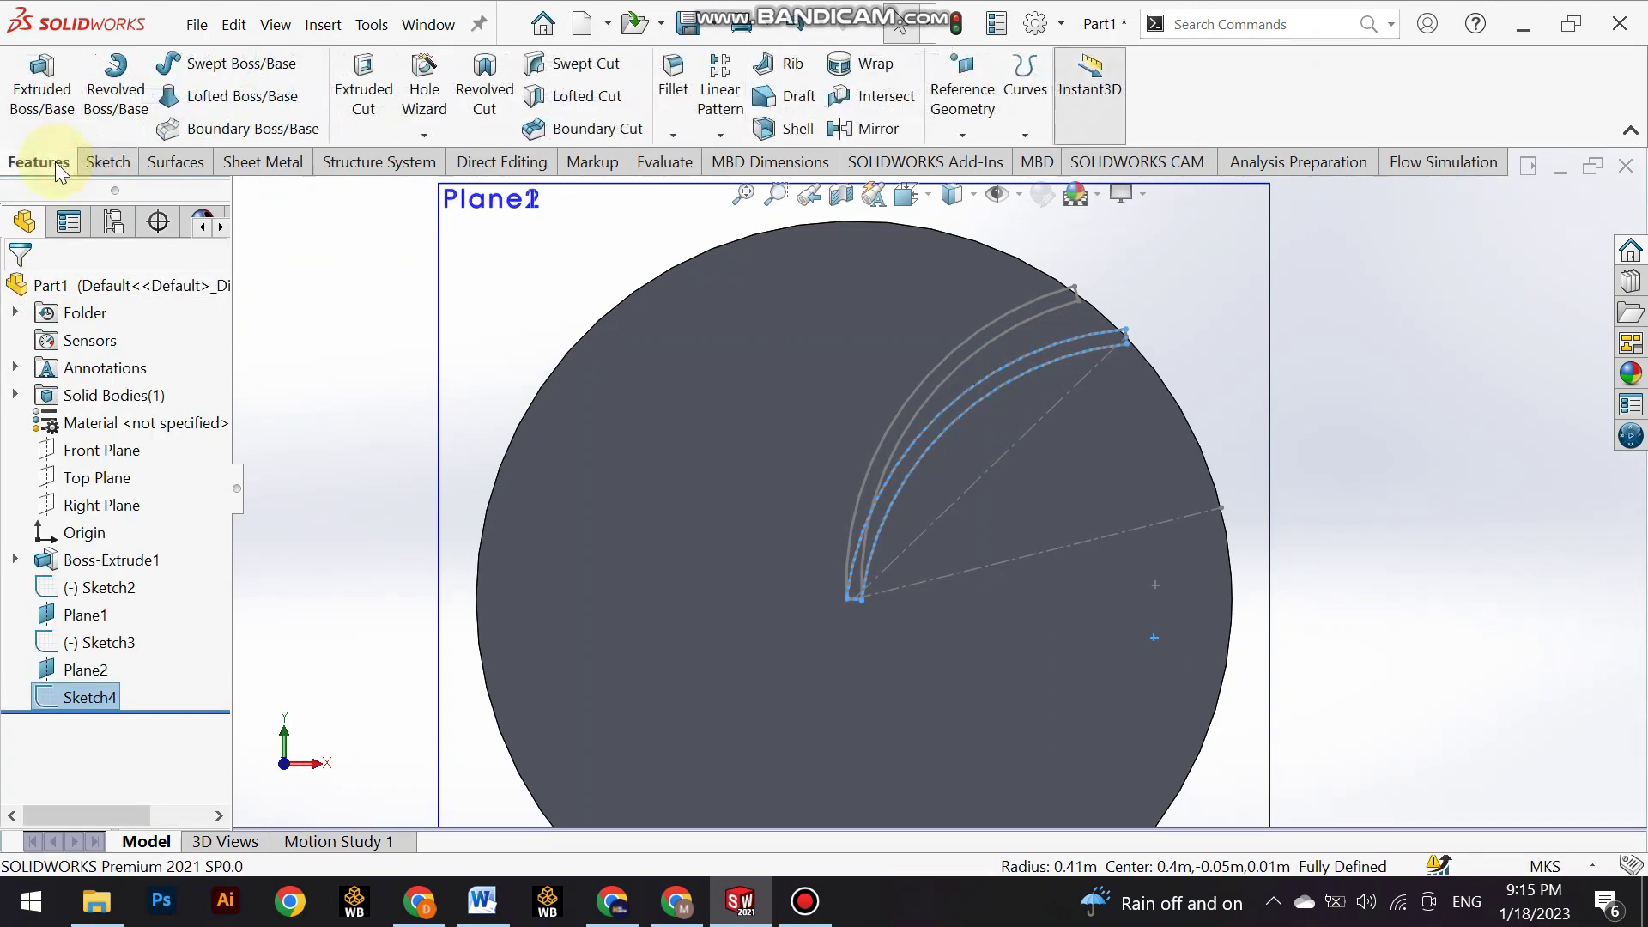
left_click(240, 86)
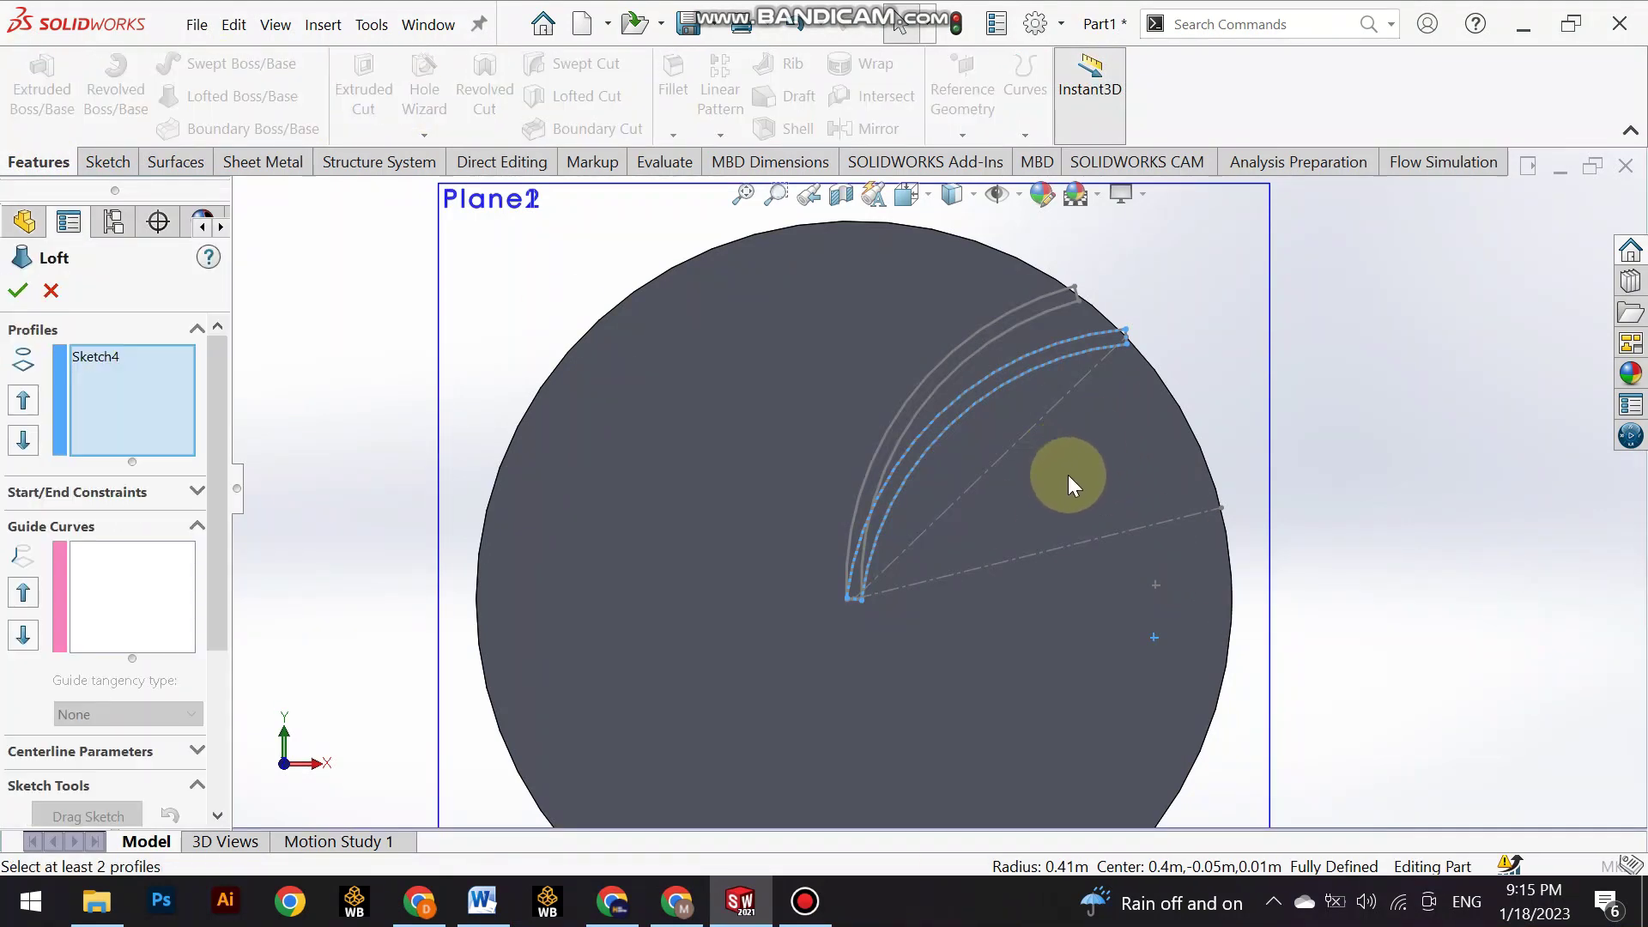
left_click(750, 404)
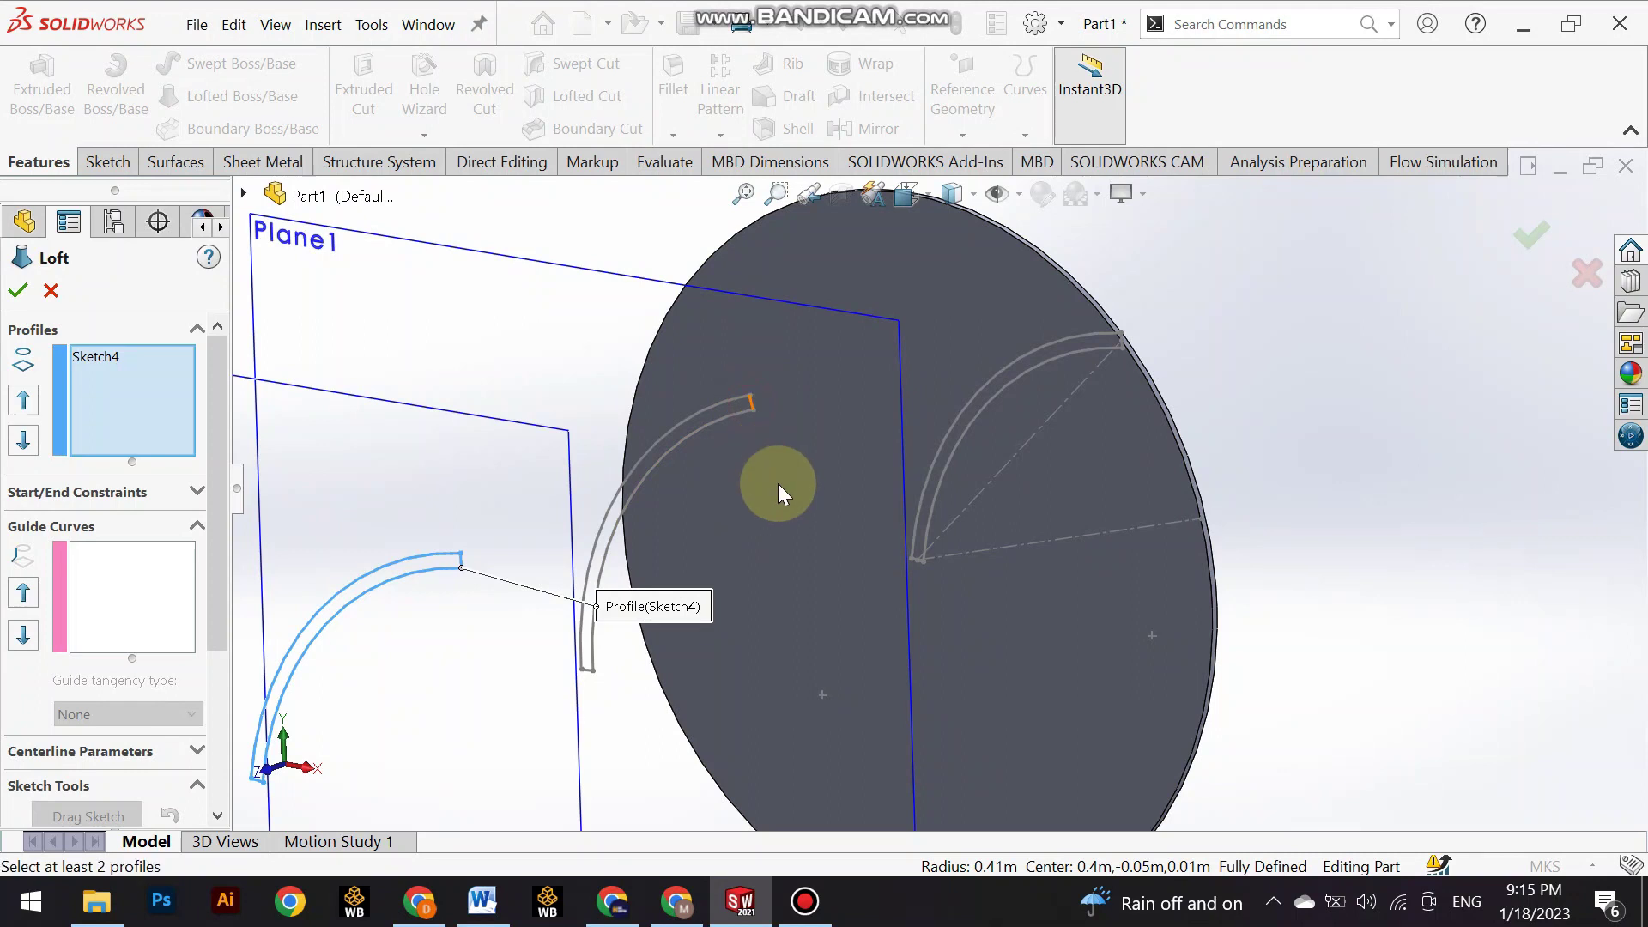
left_click(1120, 346)
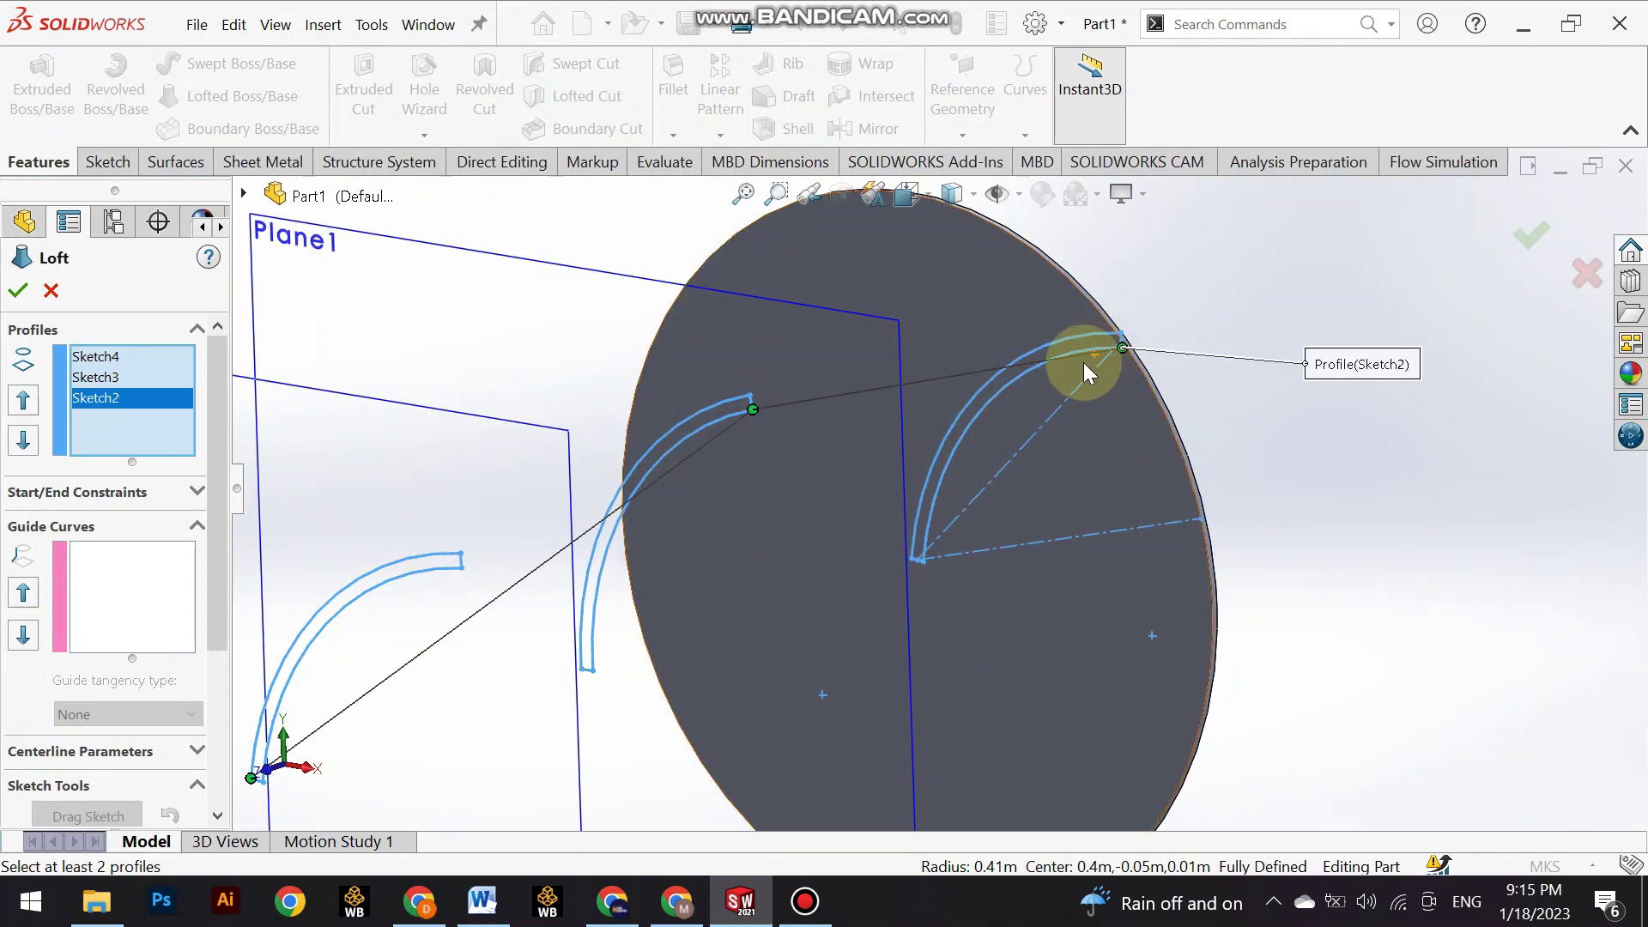
scroll(872, 517, "up", 2)
scroll(649, 590, "down", 1)
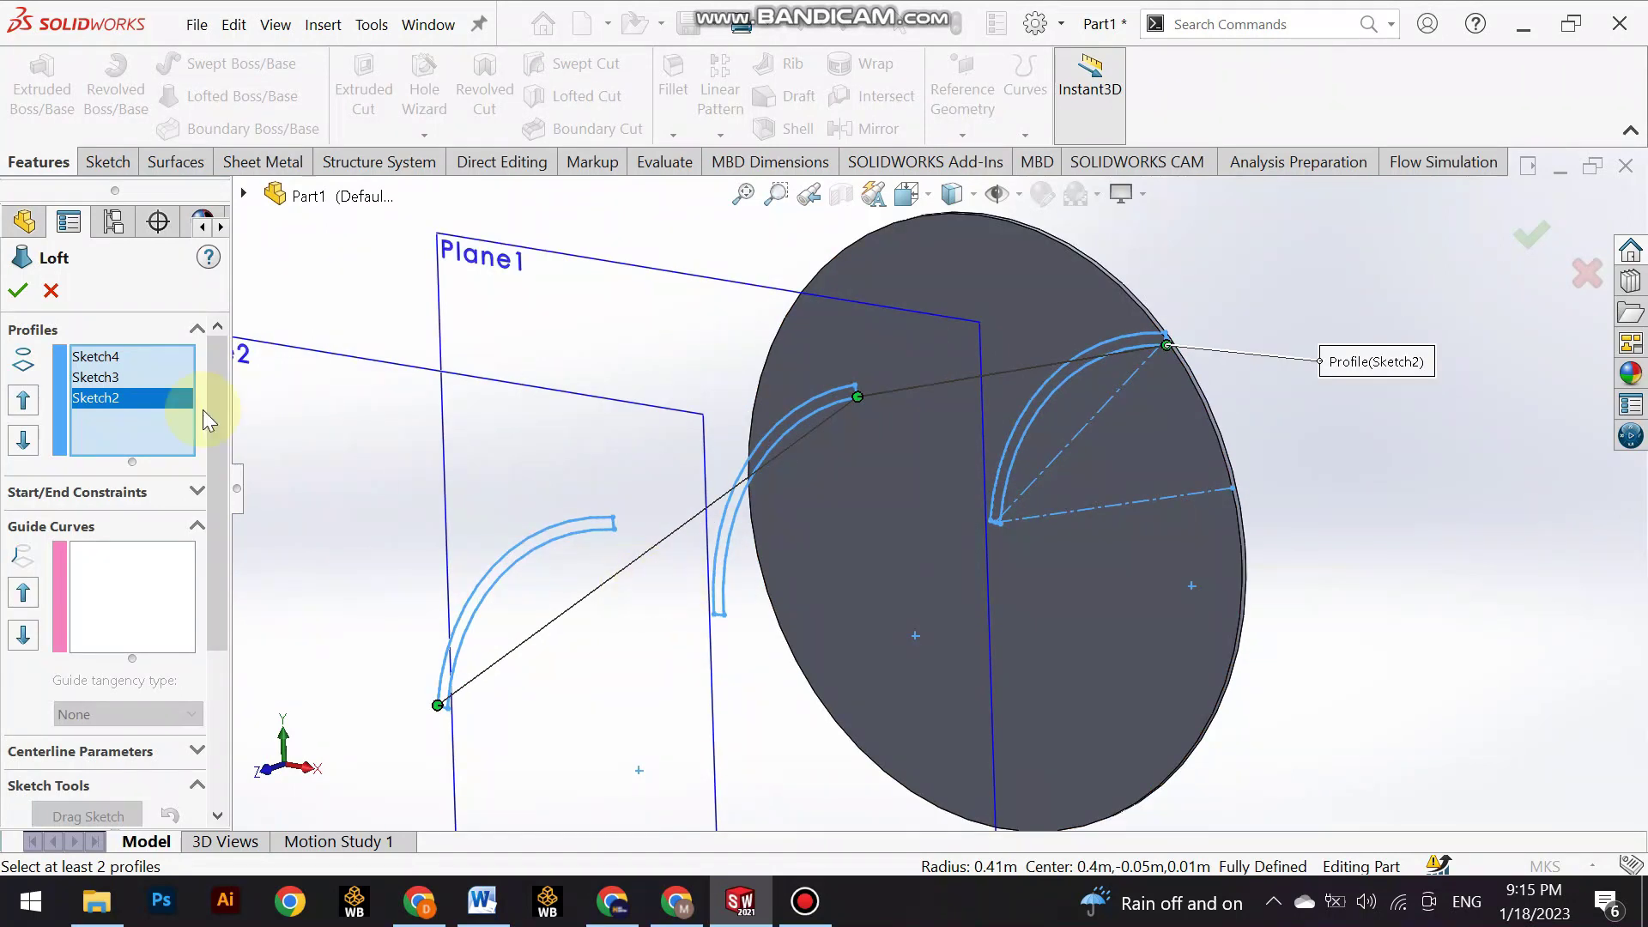
left_click(20, 292)
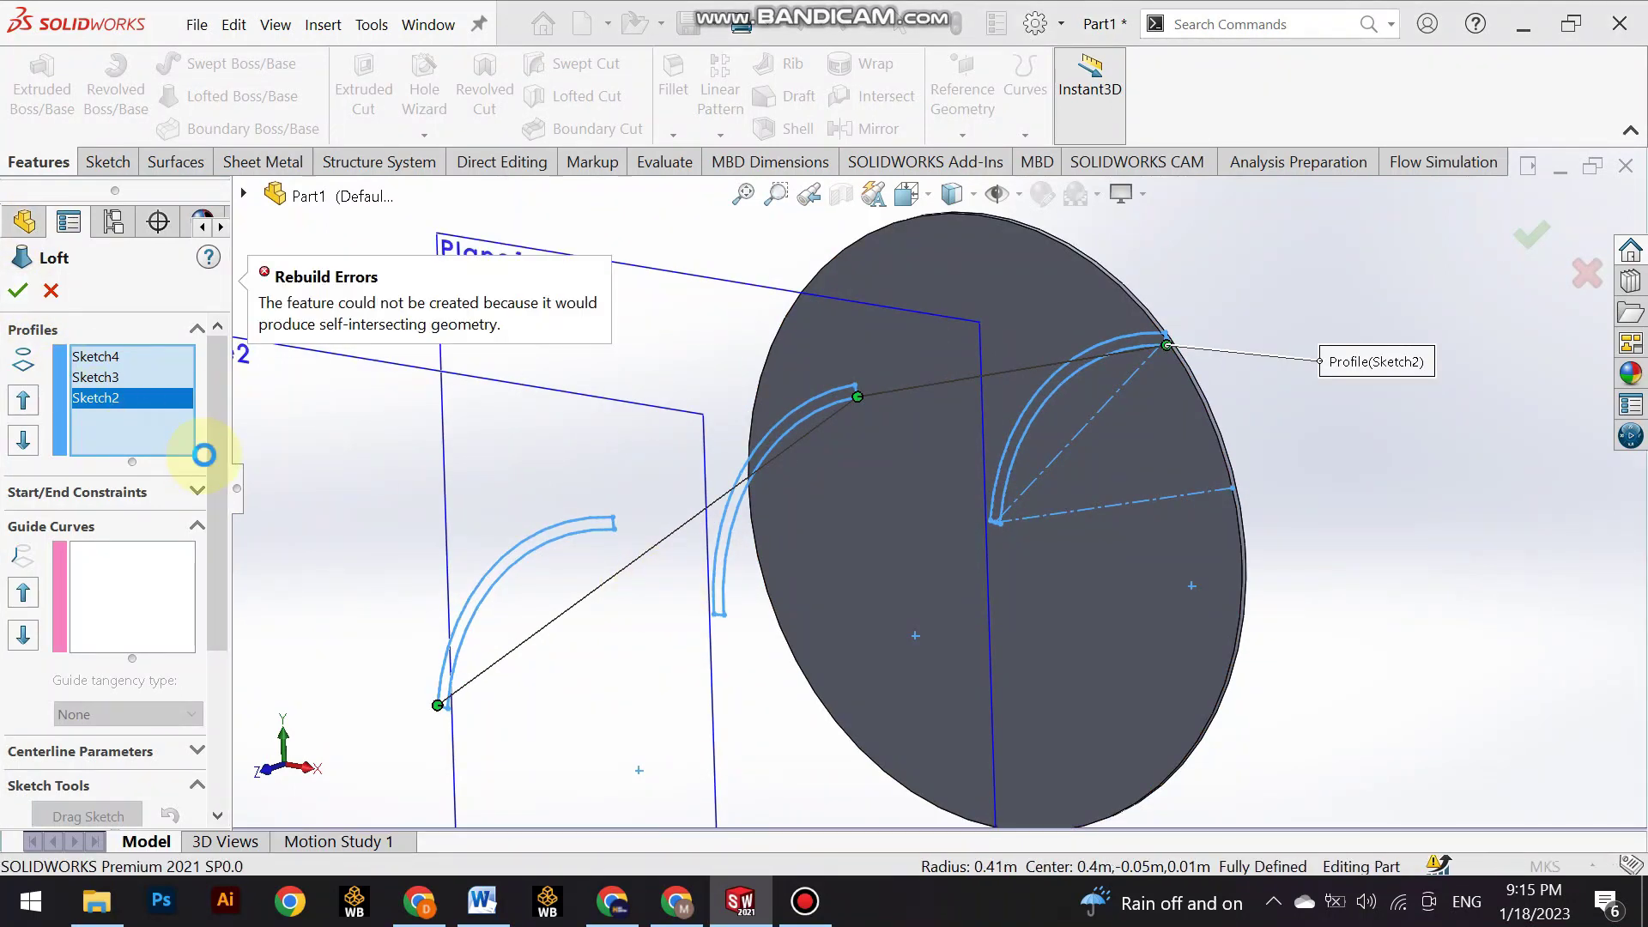
Inspect the loft preview, adjust connectors, and clear the chosen profiles.
mouse_move(687, 589)
middle_mouse_down()
mouse_move(726, 519)
mouse_move(798, 492)
middle_mouse_up()
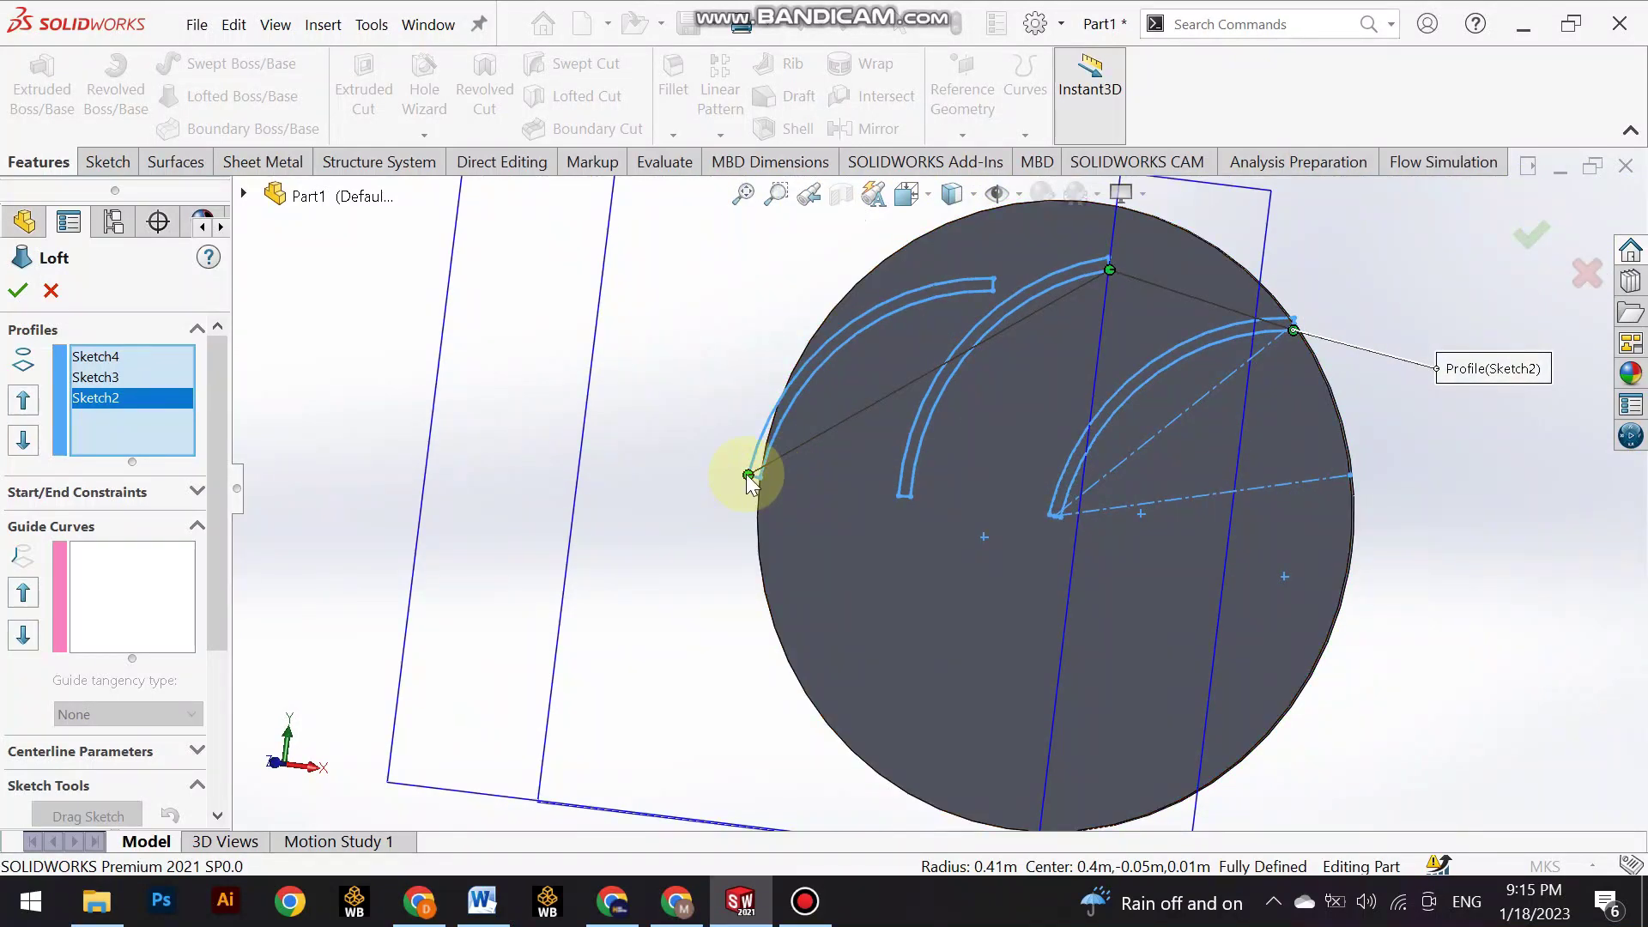
left_click(975, 333)
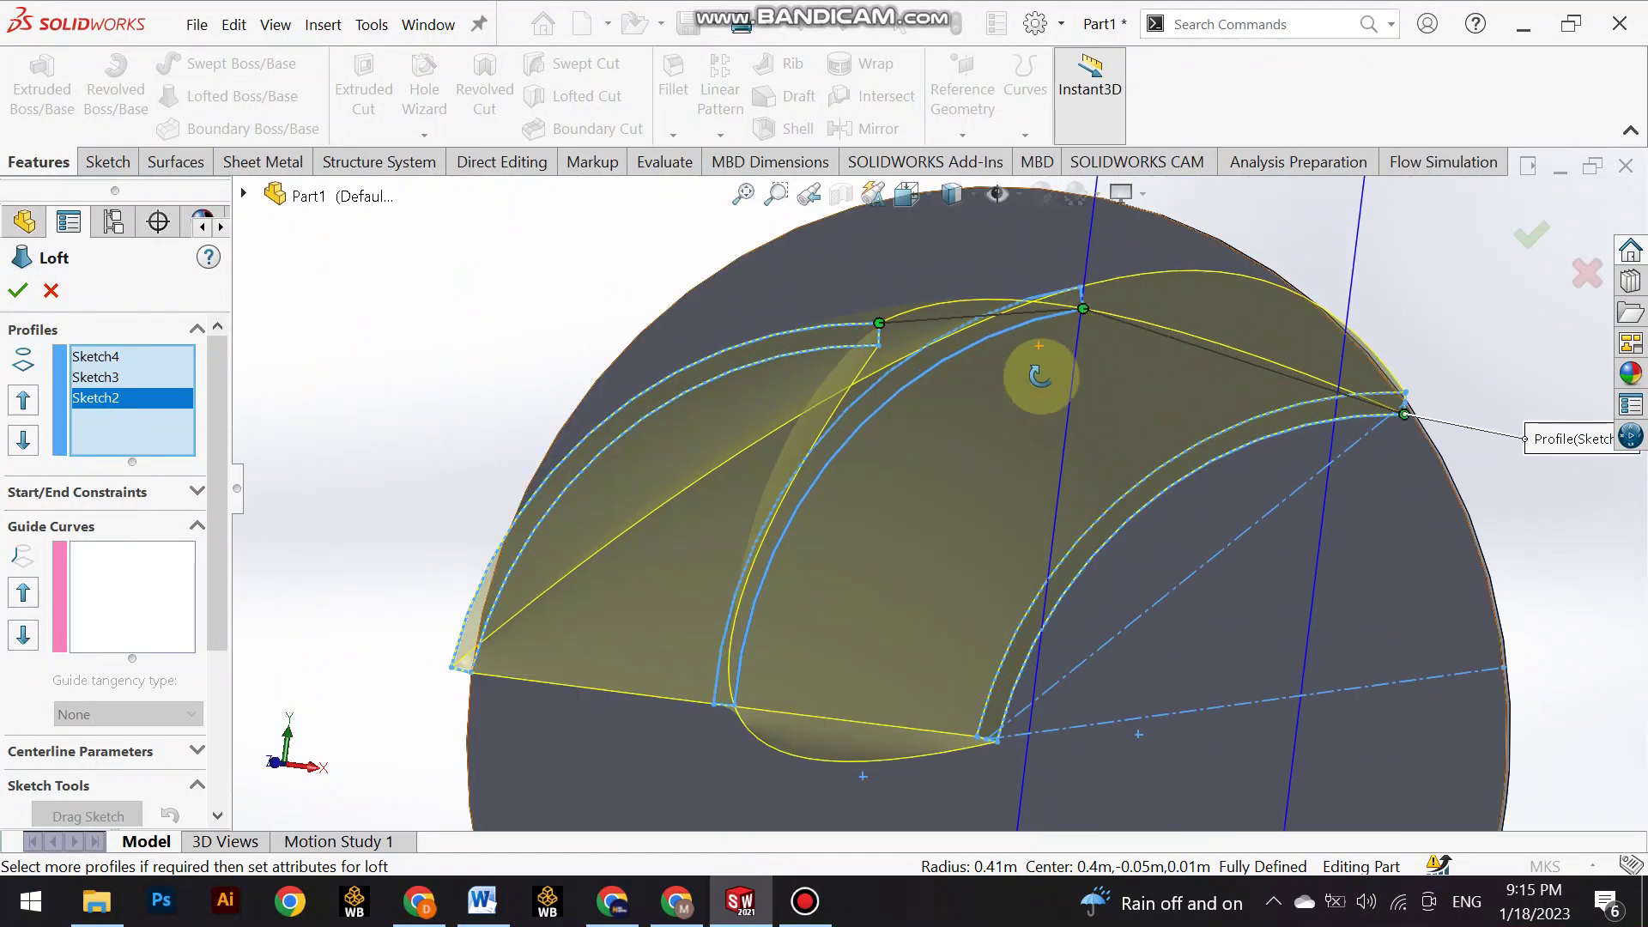
mouse_move(1014, 271)
middle_mouse_down()
mouse_move(953, 347)
mouse_move(978, 395)
mouse_move(762, 346)
mouse_move(827, 434)
mouse_move(801, 404)
mouse_move(937, 410)
middle_mouse_up()
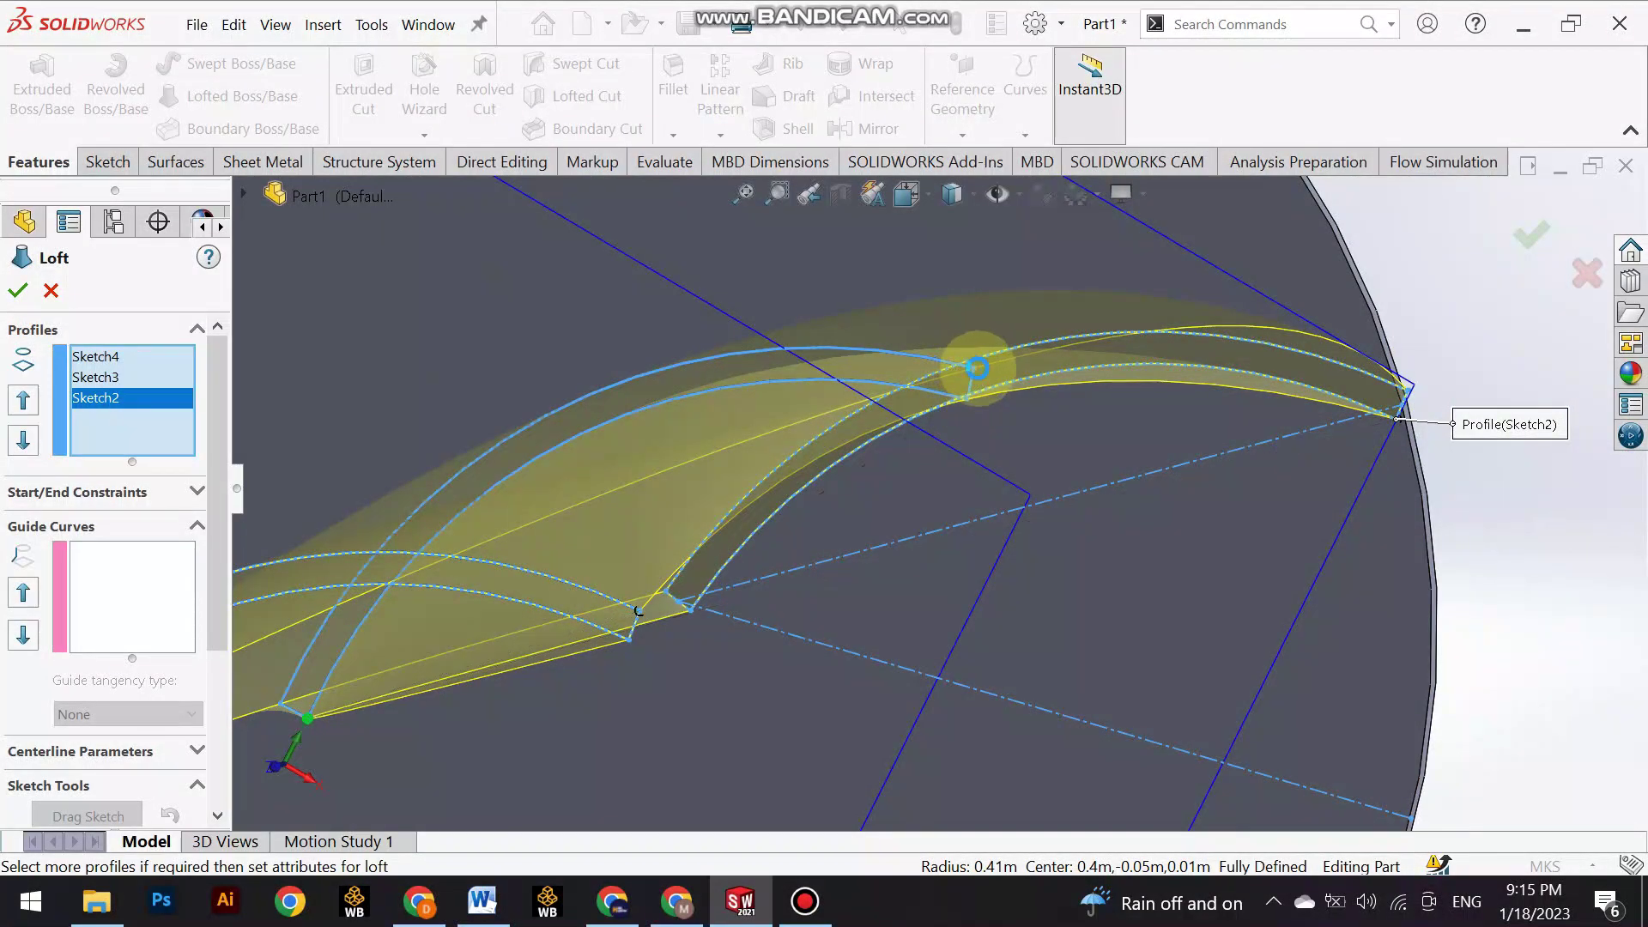
left_click_drag(965, 400, 980, 398)
left_click(966, 394)
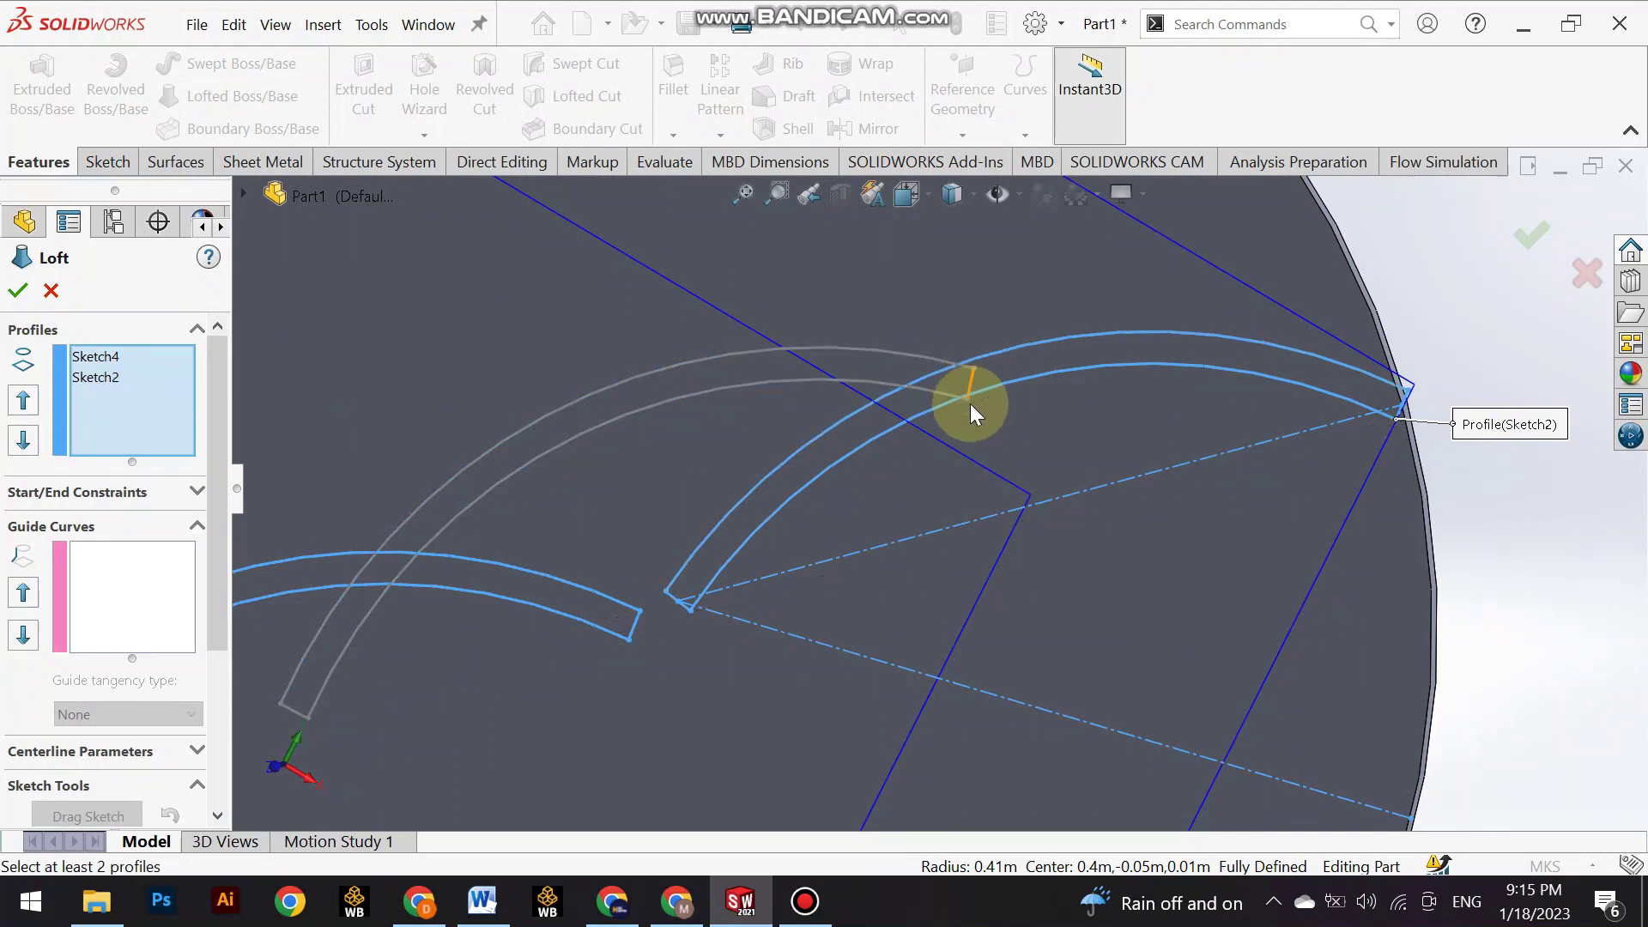
left_click(977, 427)
middle_click_drag(964, 391, 957, 405)
right_click(165, 445)
left_click(244, 453)
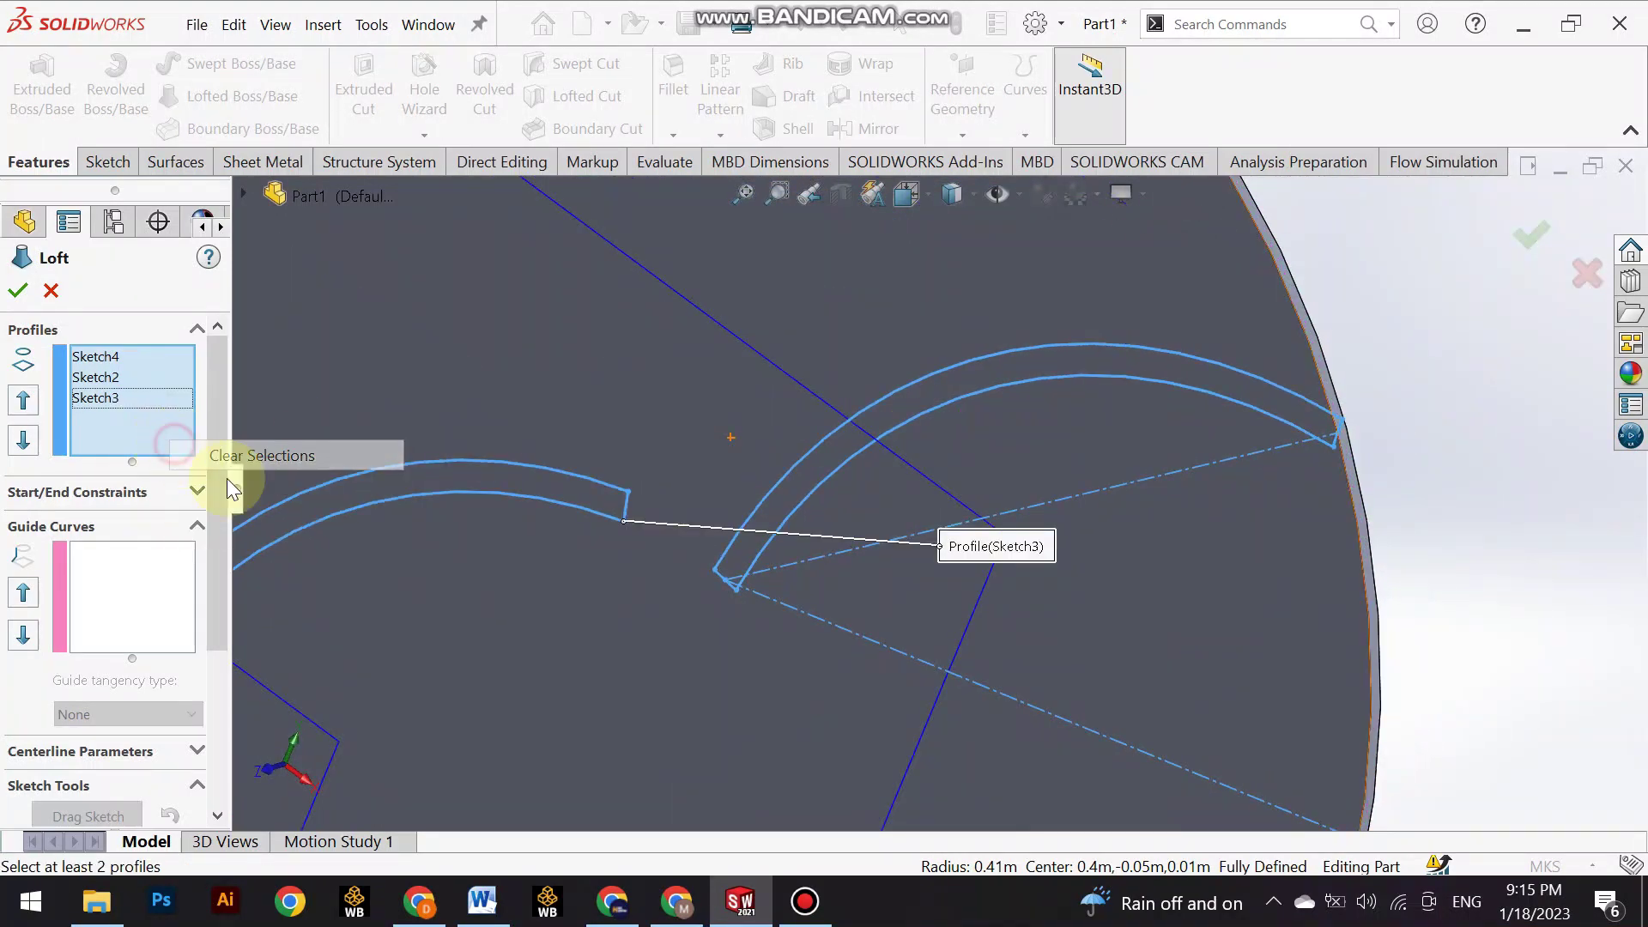
Re-pick Sketch3, Sketch4 and the Sketch2 arc, then clear the profiles again.
left_click(623, 519)
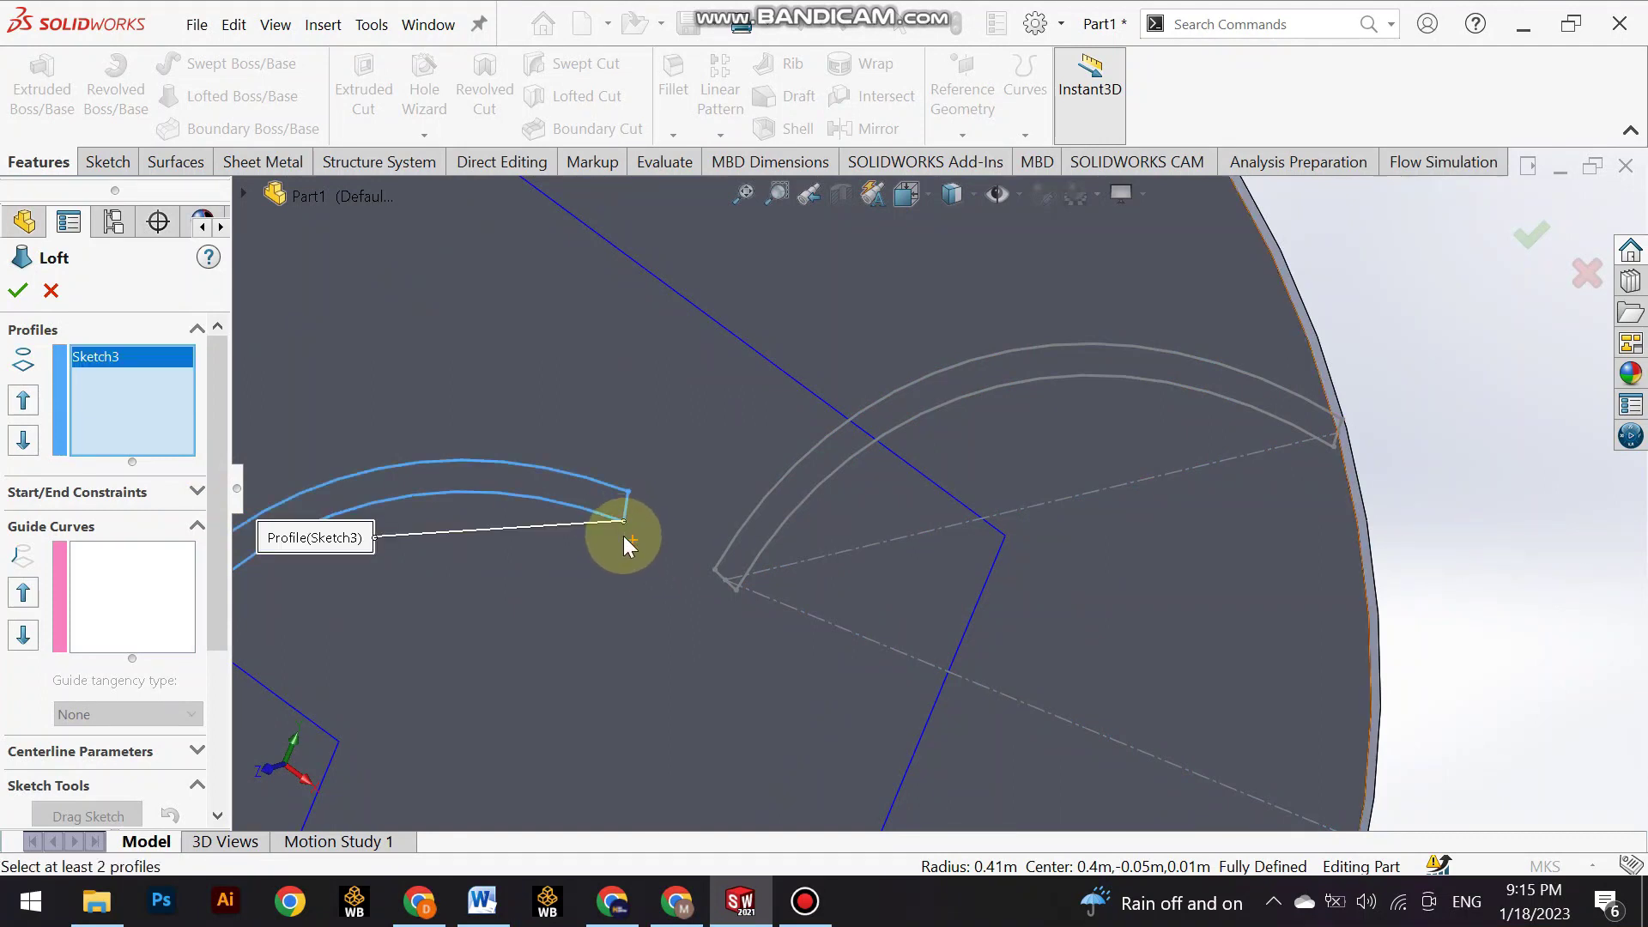
scroll(734, 594, "up", 3)
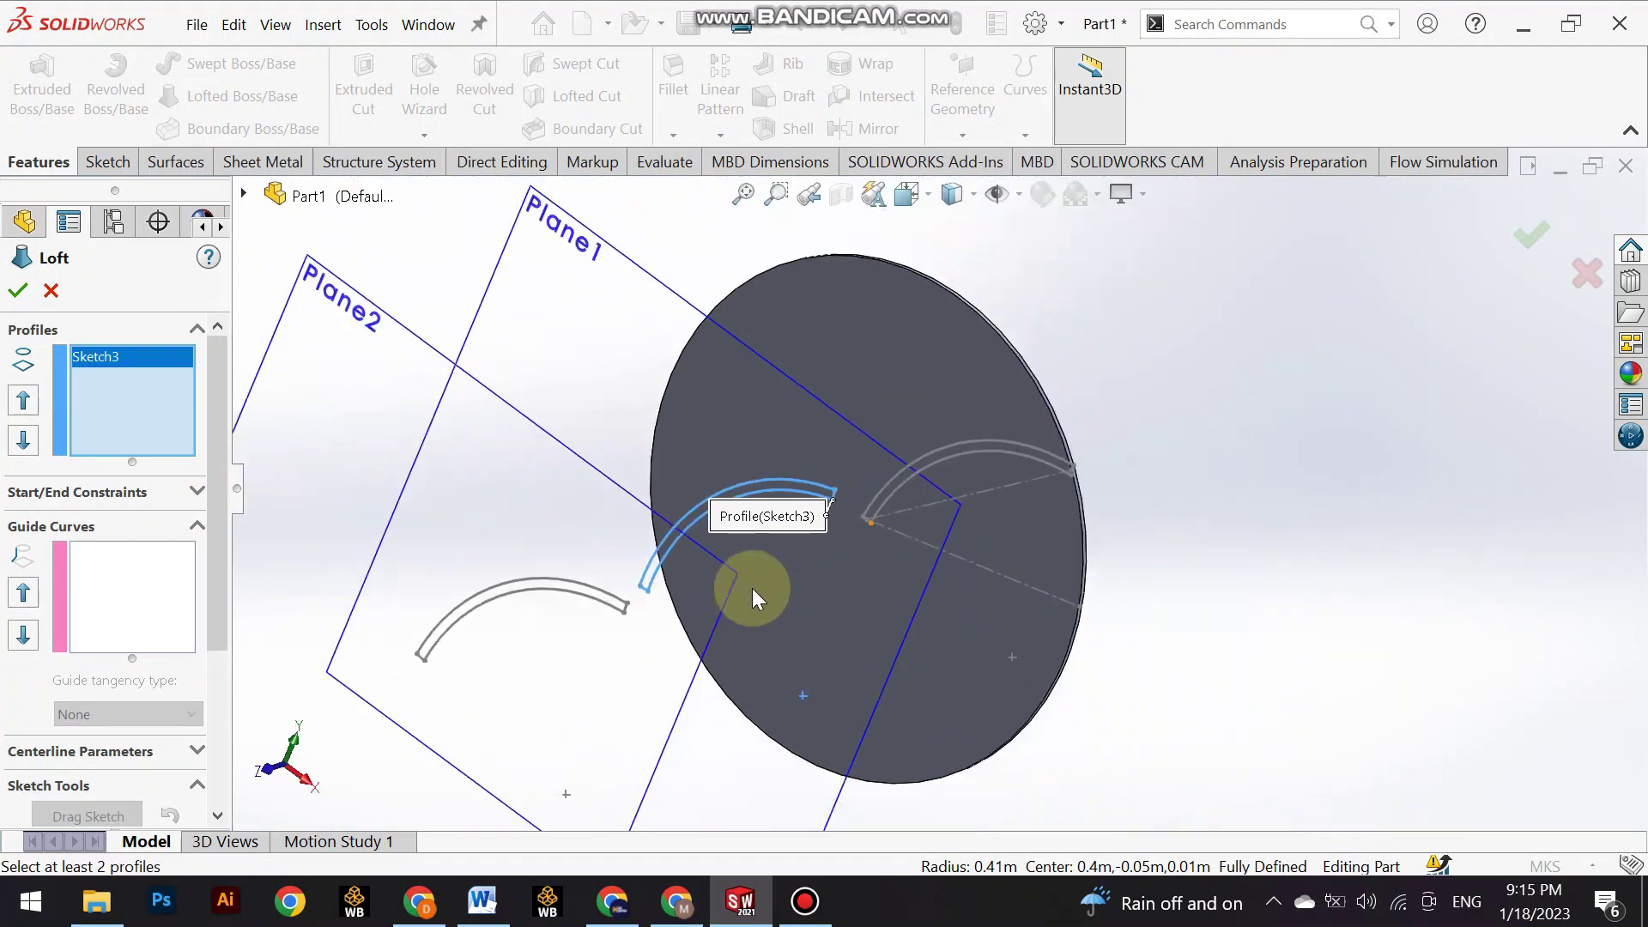
middle_click_drag(780, 589, 431, 653)
left_click(426, 646)
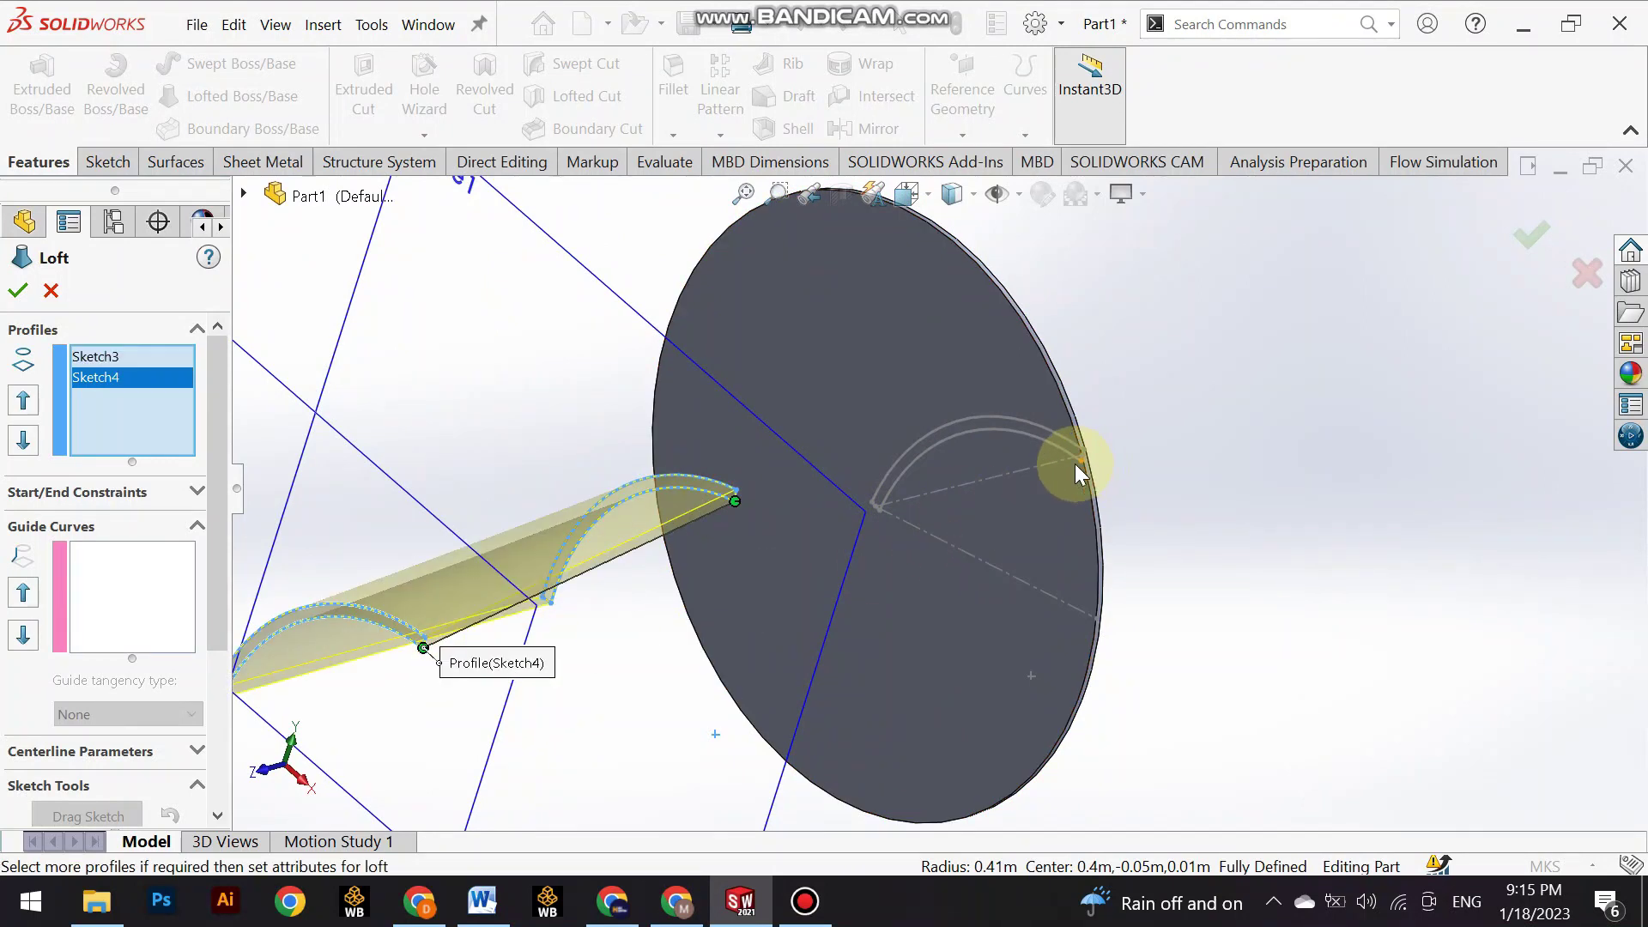
scroll(1085, 451, "down", 3)
left_click(1049, 482)
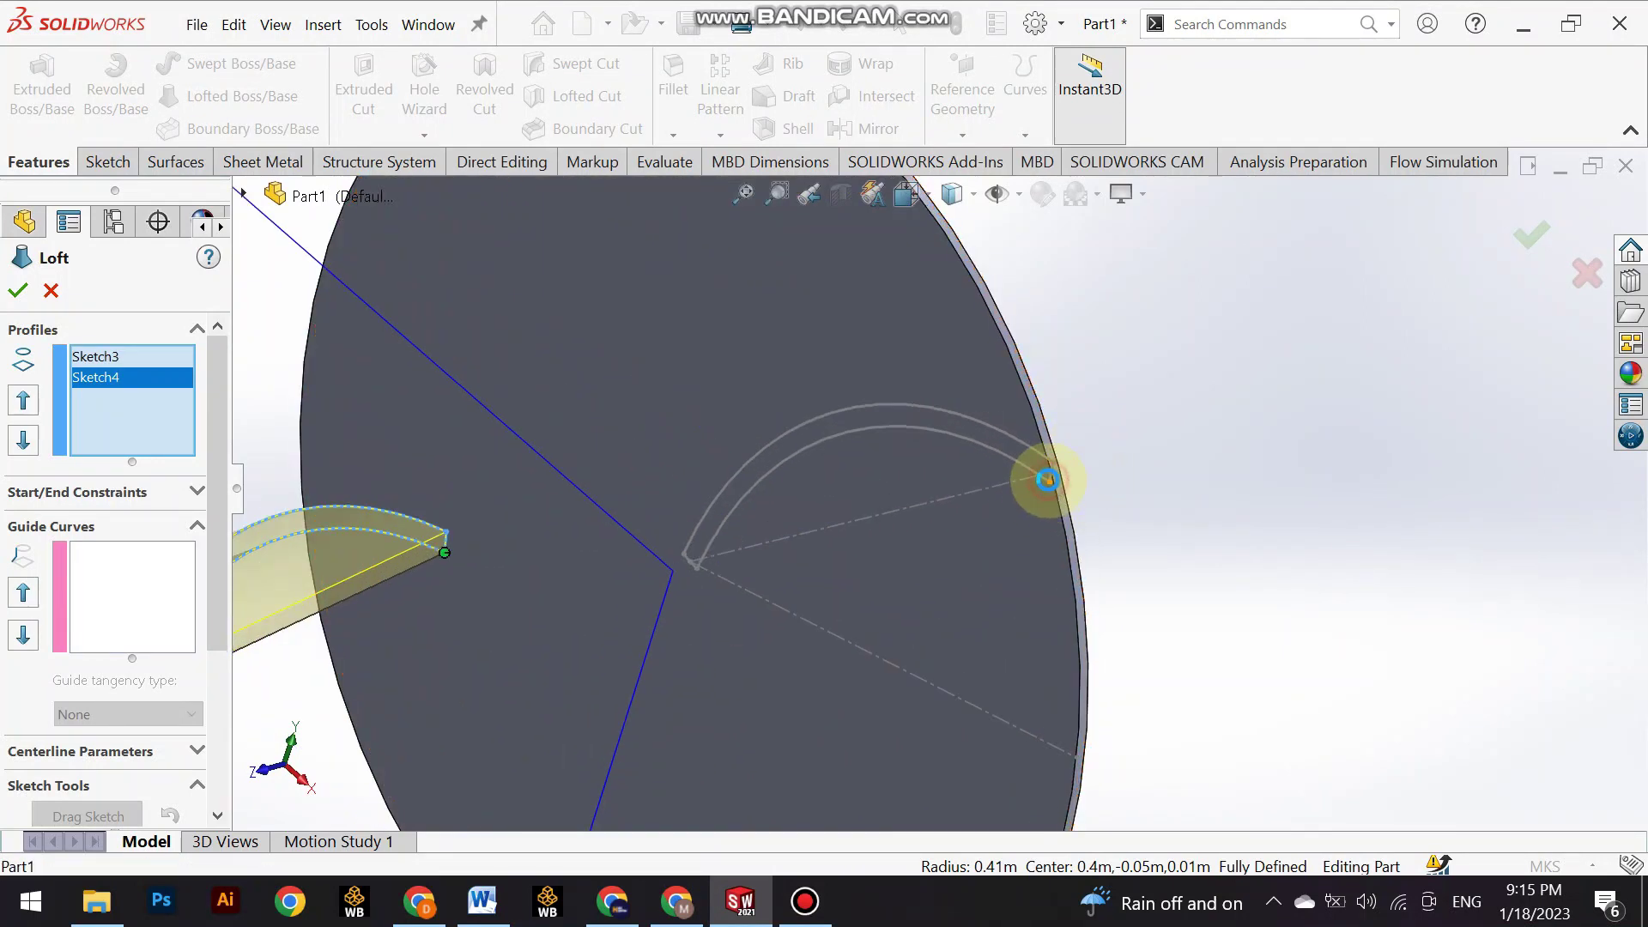
right_click(107, 434)
left_click(242, 443)
Pick Sketch4, Sketch3, then Sketch2 in order and accept Loft2.
scroll(548, 530, "up", 3)
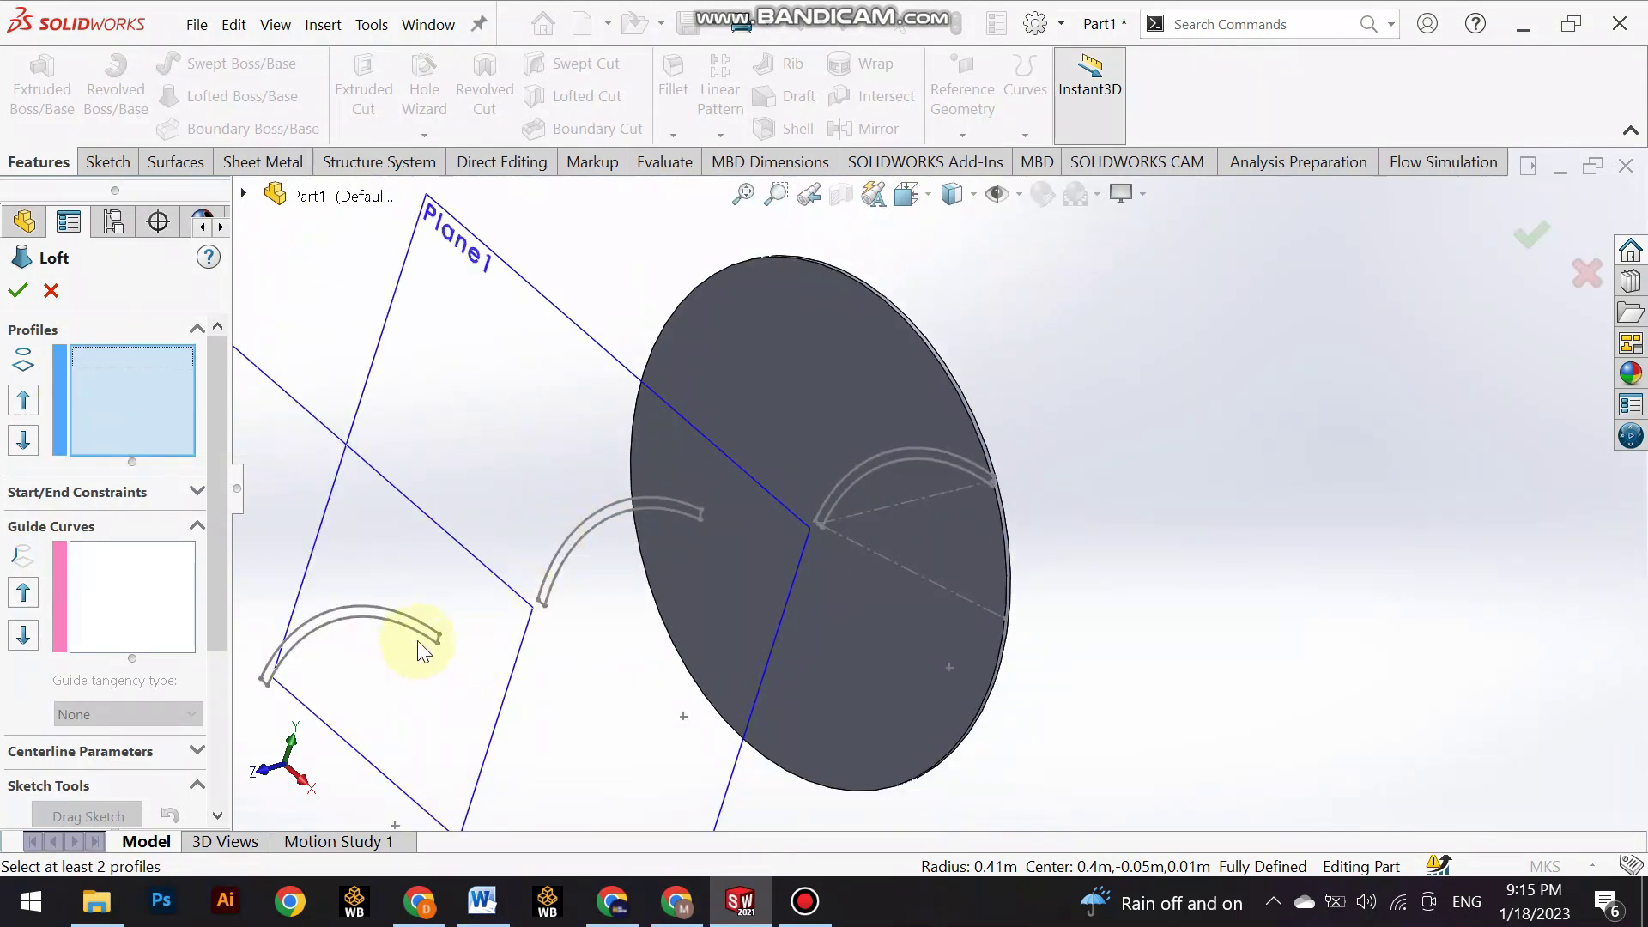
left_click(437, 641)
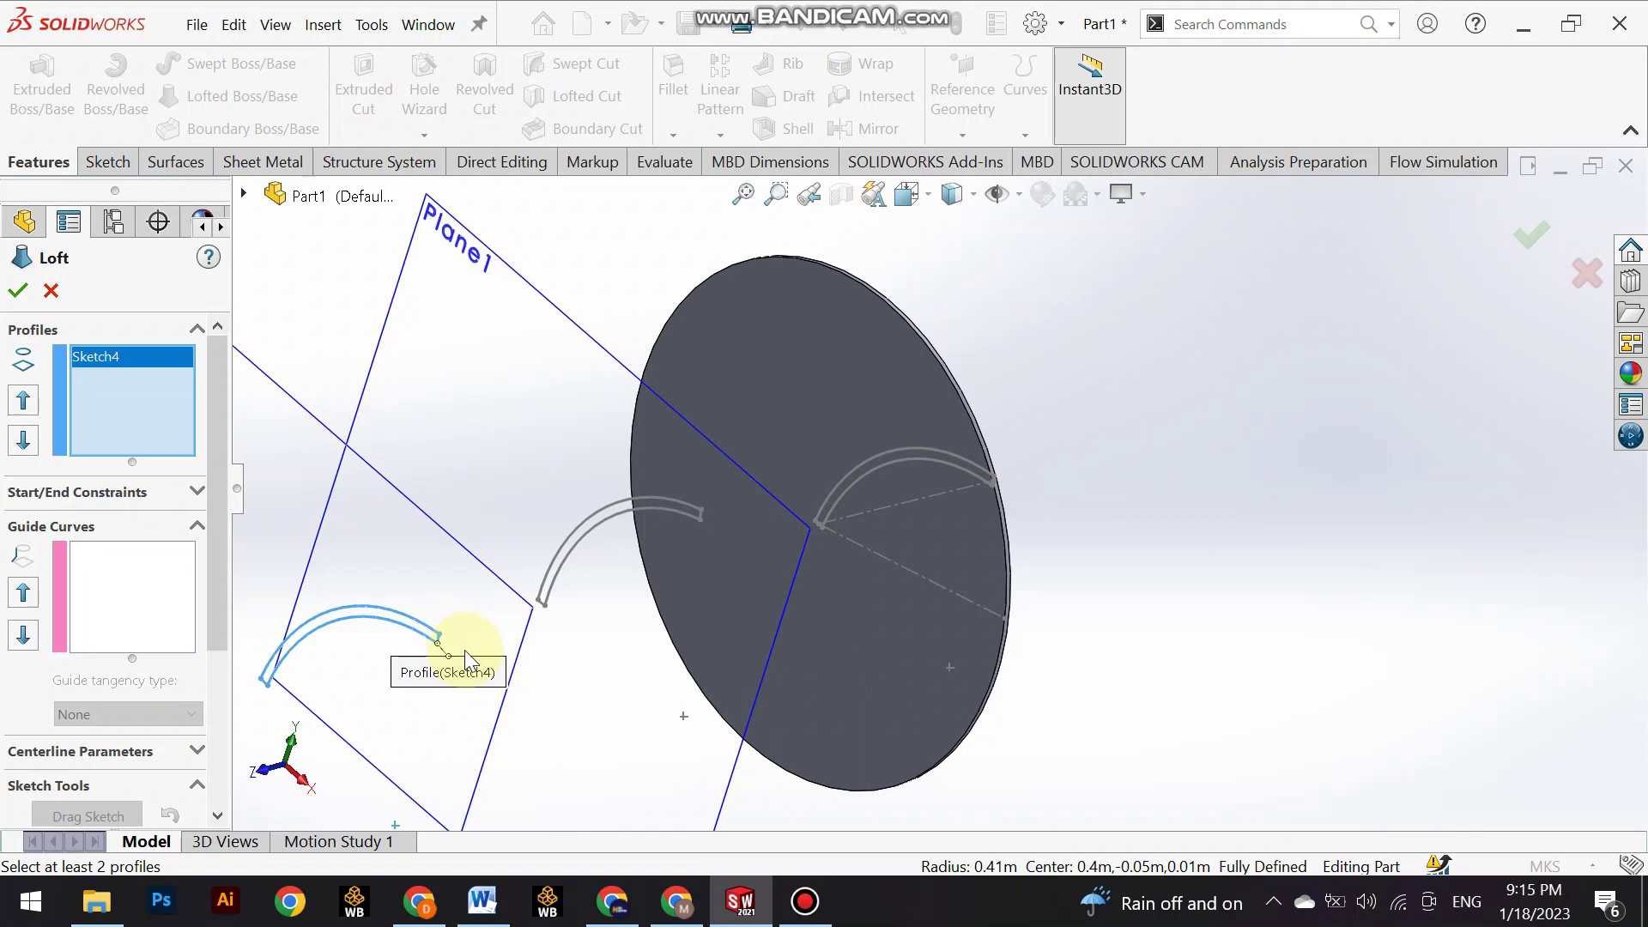
left_click(699, 517)
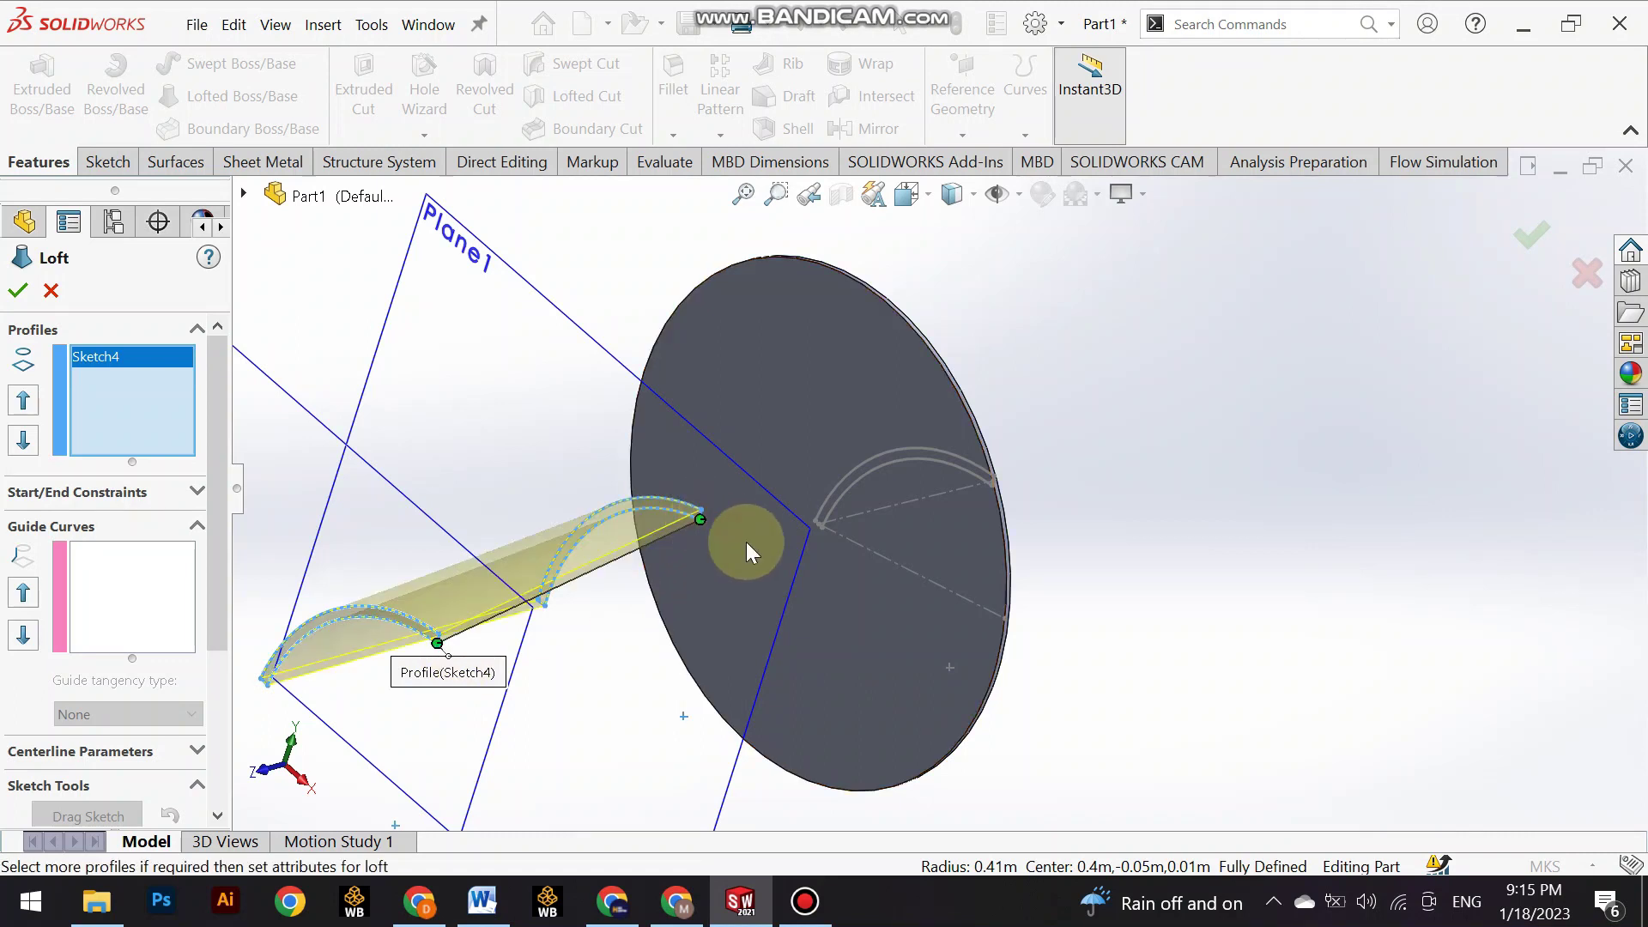
left_click(991, 486)
mouse_move(995, 489)
middle_mouse_down()
mouse_move(1044, 431)
mouse_move(1017, 347)
mouse_move(699, 670)
mouse_move(772, 589)
mouse_move(755, 396)
mouse_move(652, 439)
mouse_move(544, 607)
mouse_move(607, 614)
mouse_move(733, 719)
middle_mouse_up()
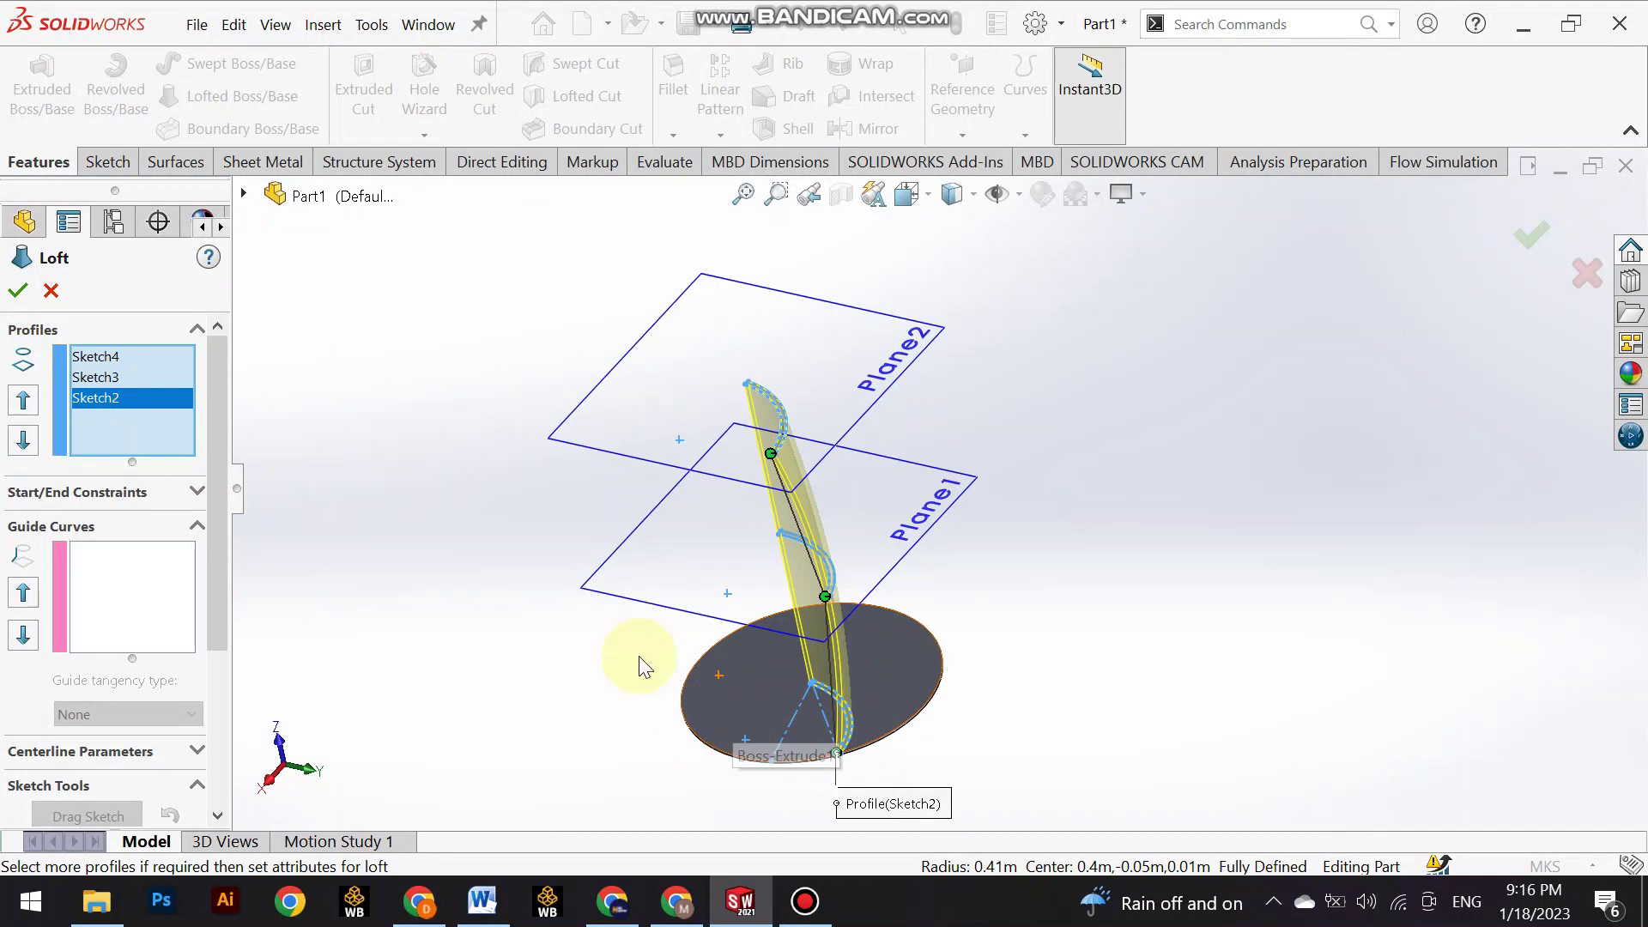
left_click(17, 296)
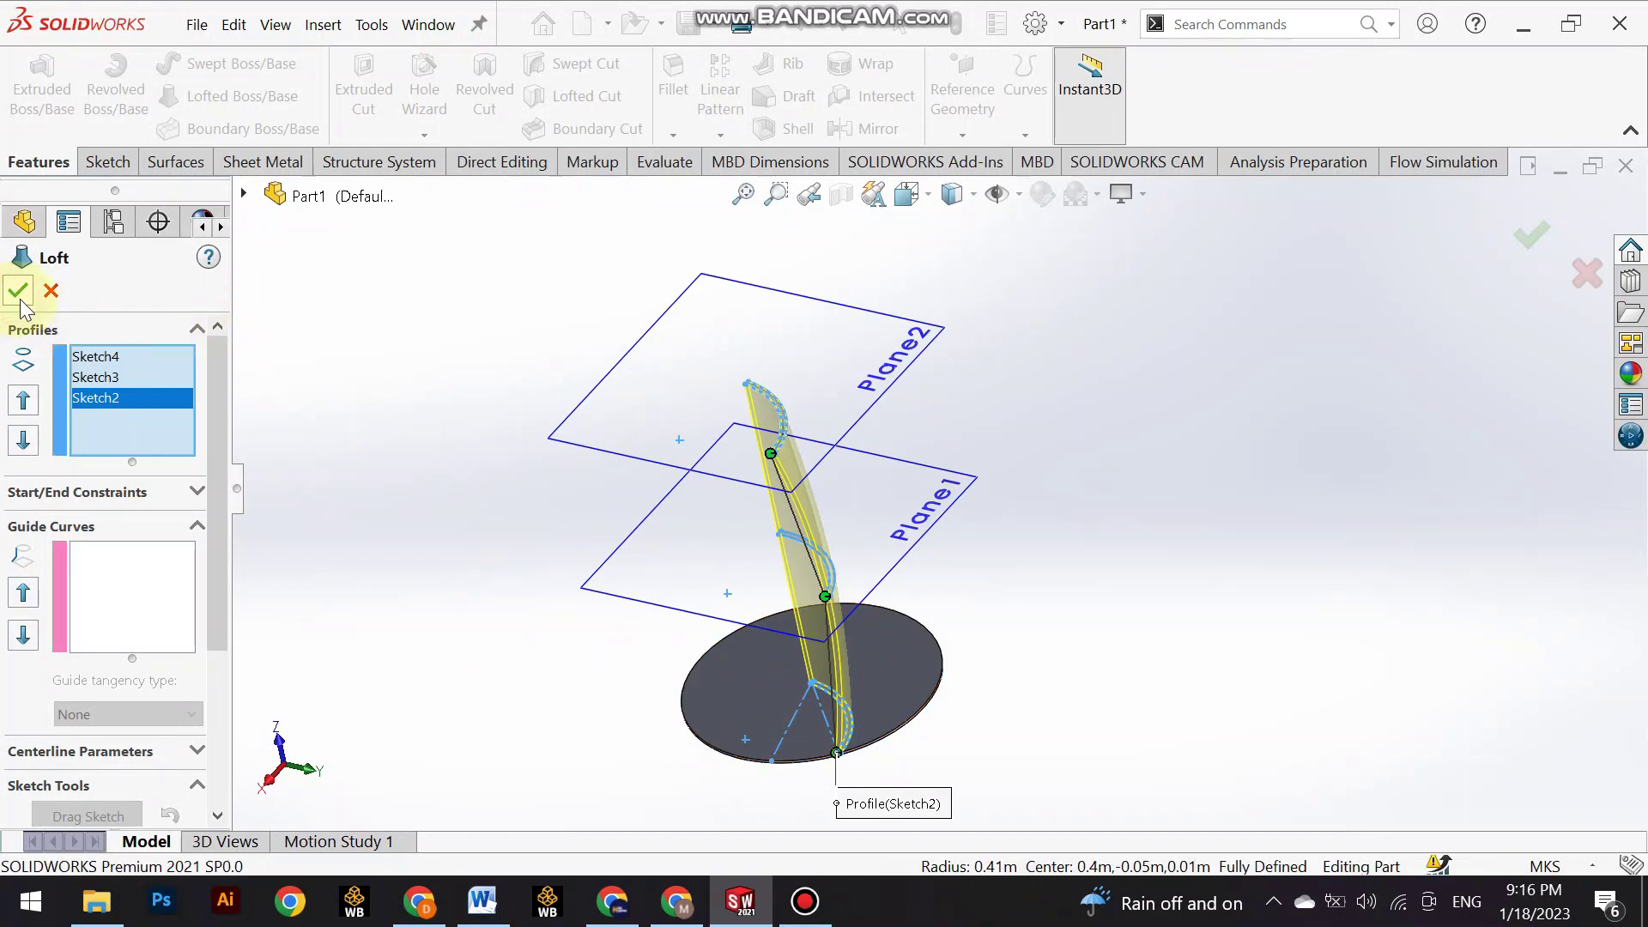
left_click(1022, 681)
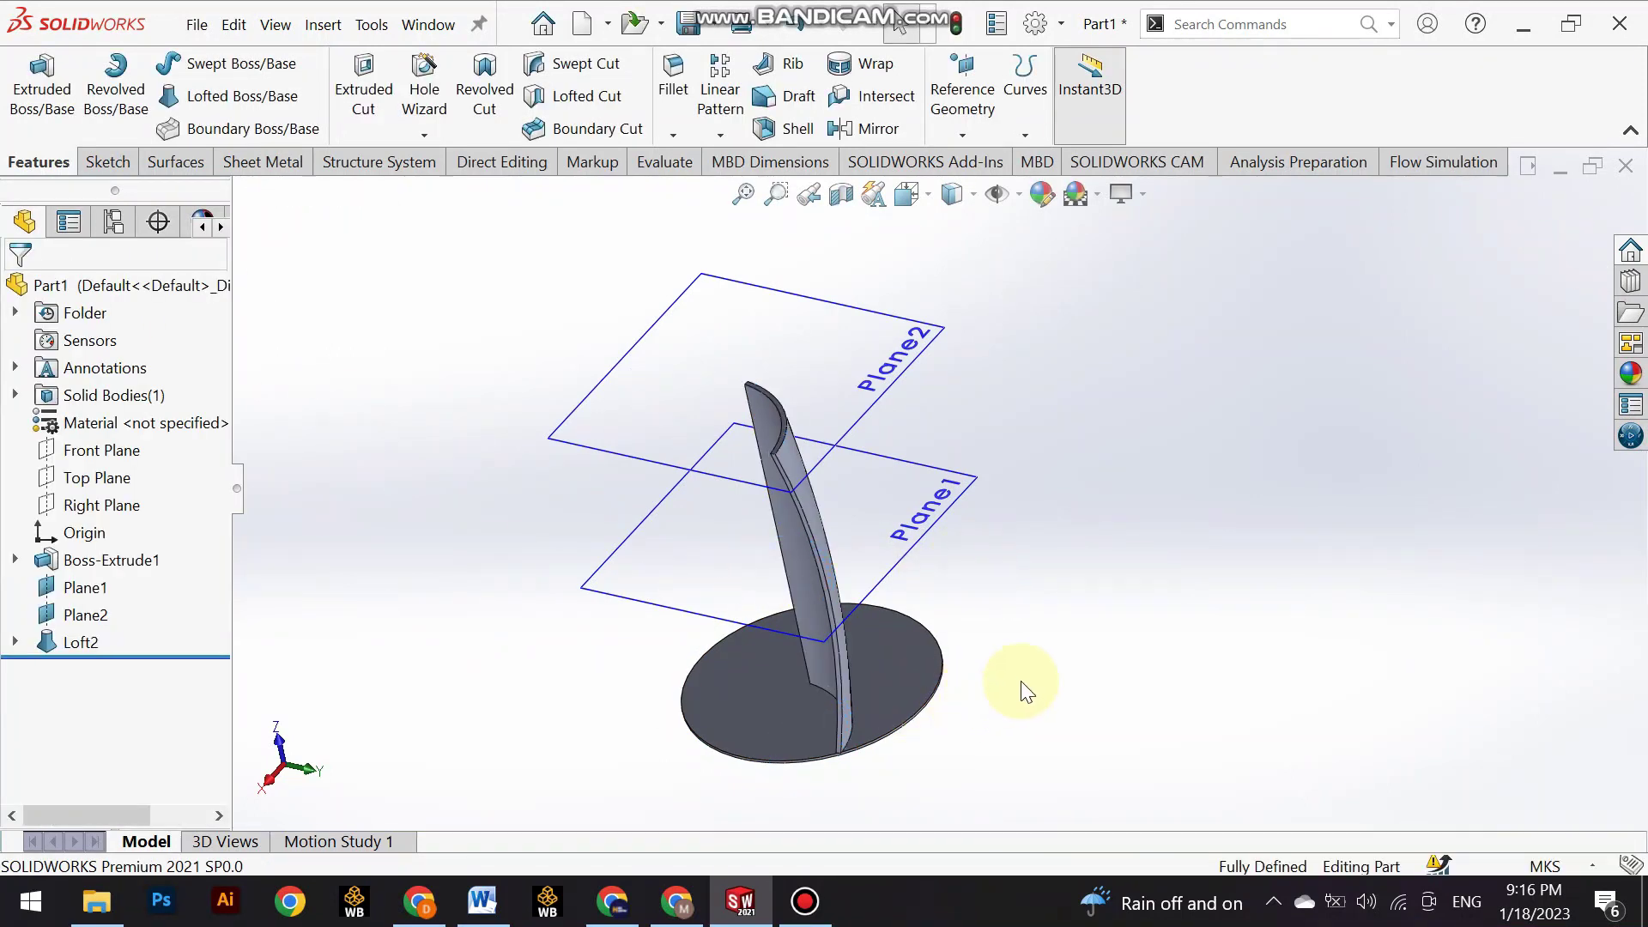
Circular-pattern the Loft2 blade about the disc edge with 3 instances.
mouse_move(1015, 665)
middle_mouse_down()
mouse_move(1122, 570)
mouse_move(1185, 659)
mouse_move(831, 735)
mouse_move(847, 791)
mouse_move(993, 816)
mouse_move(971, 682)
middle_mouse_up()
left_click(877, 619)
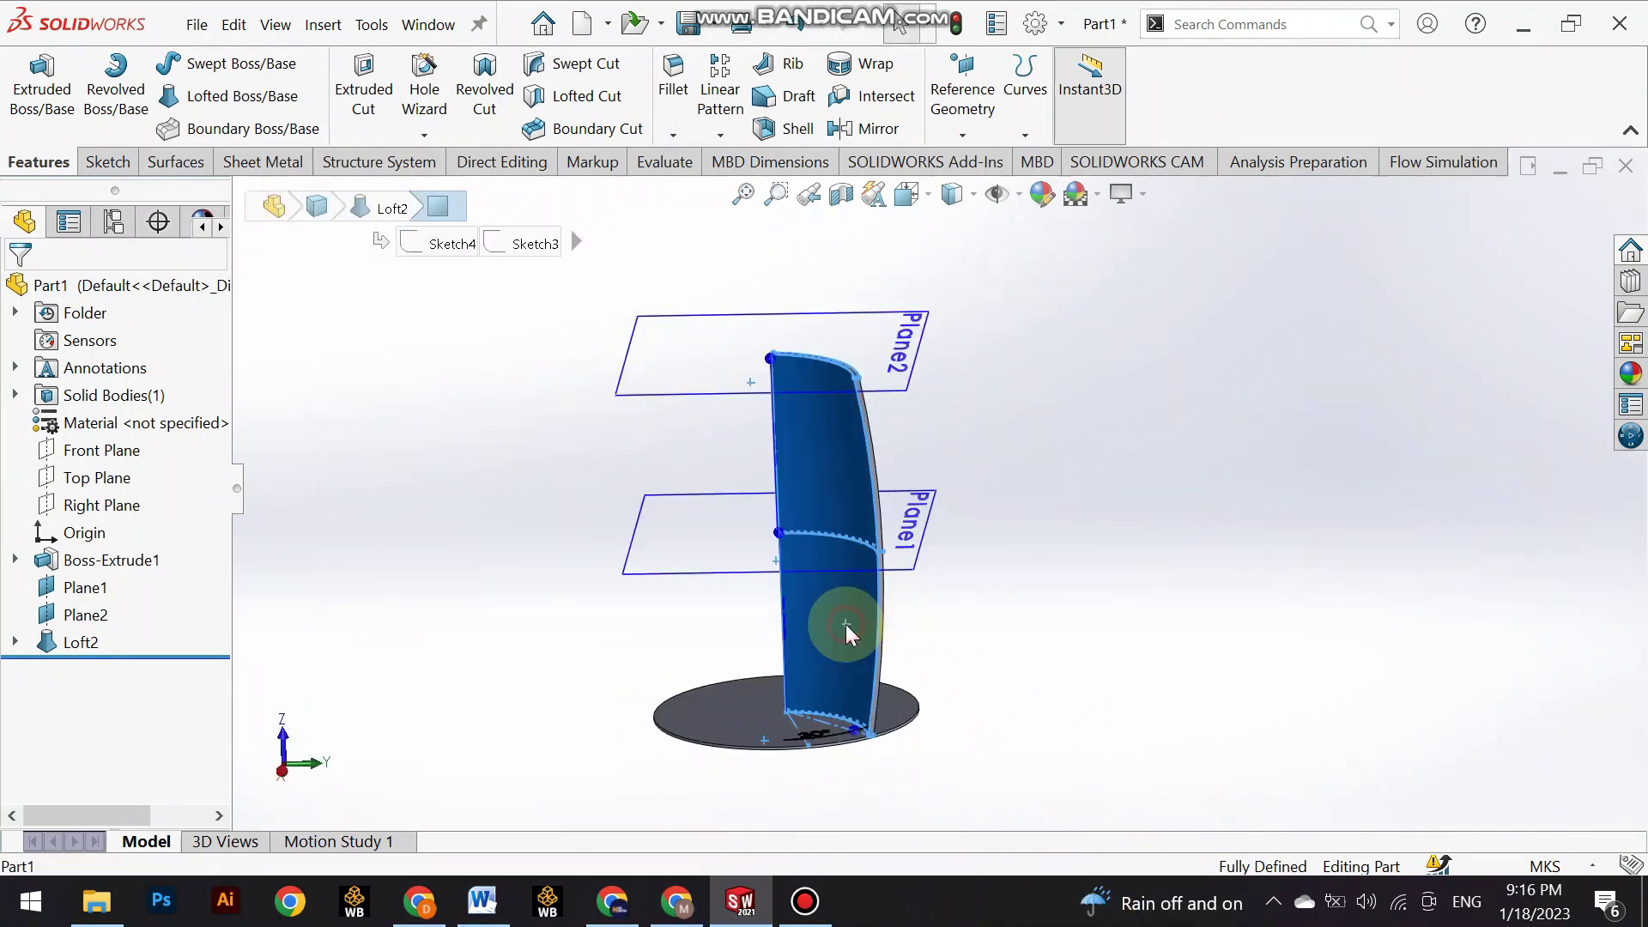
left_click(991, 699)
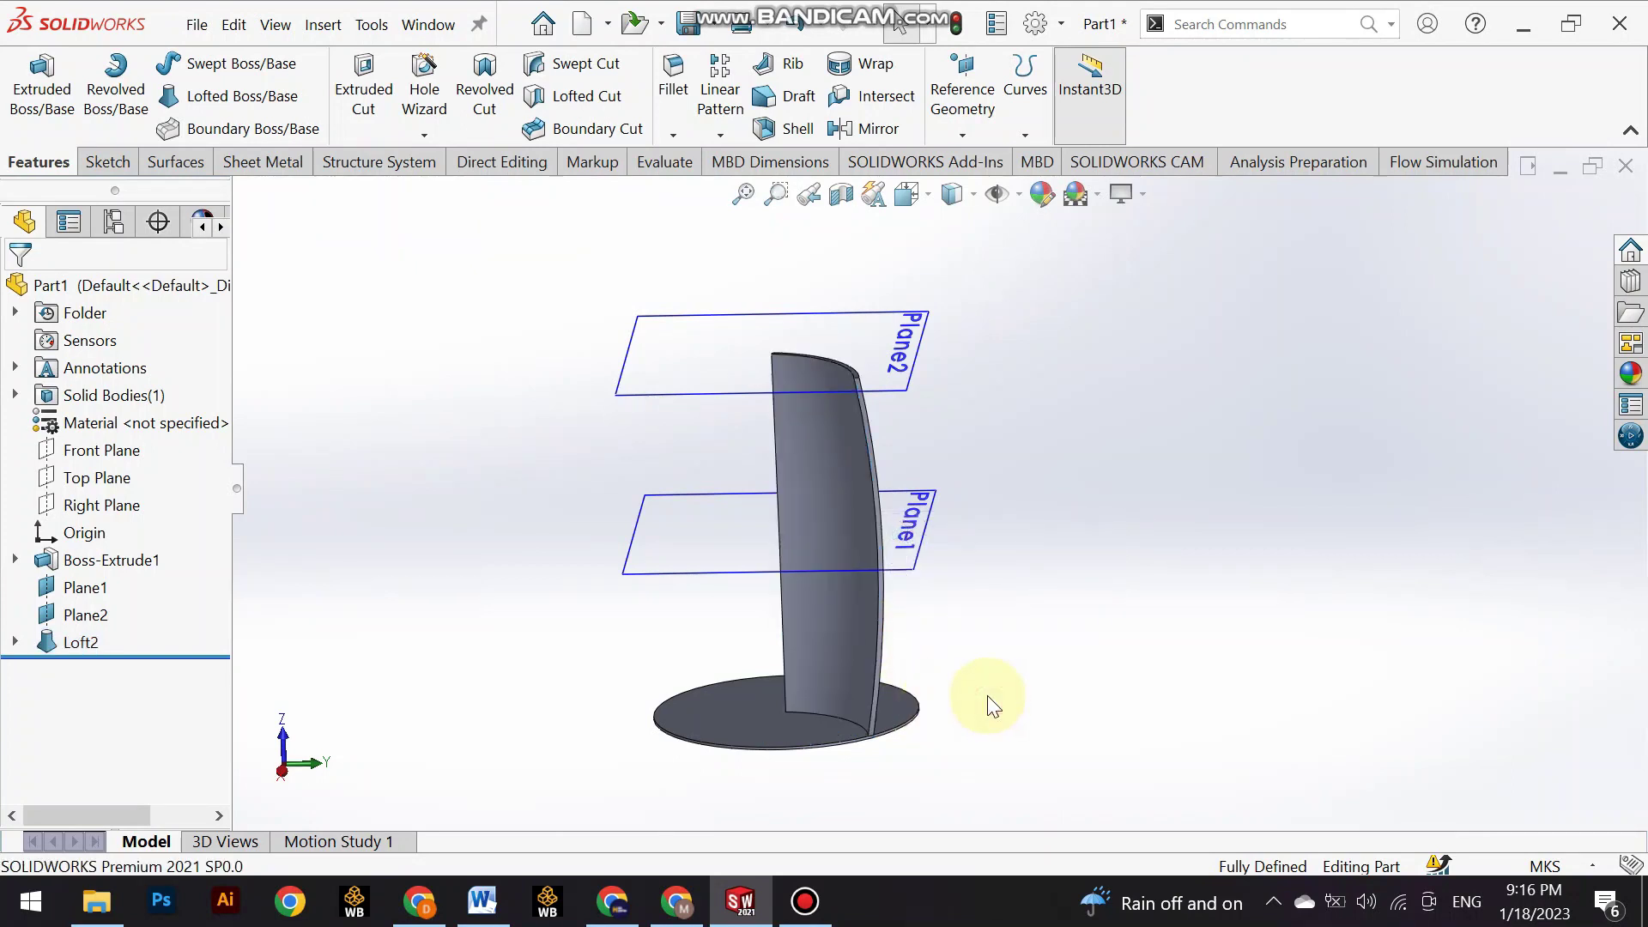
left_click(714, 133)
left_click(725, 187)
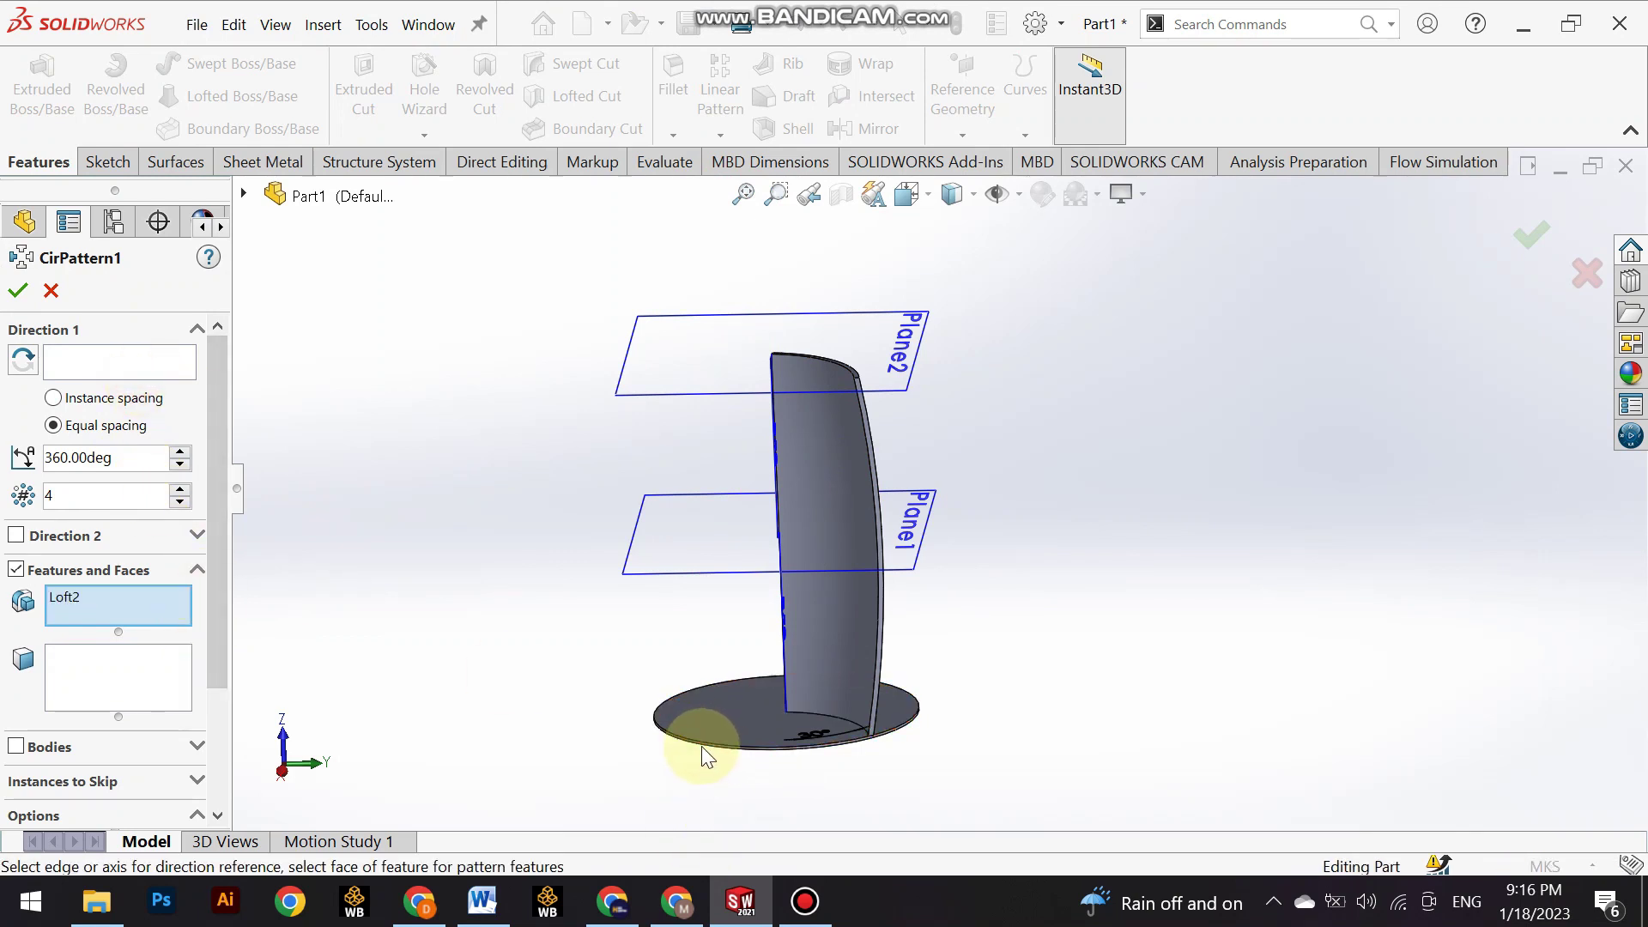
left_click(127, 359)
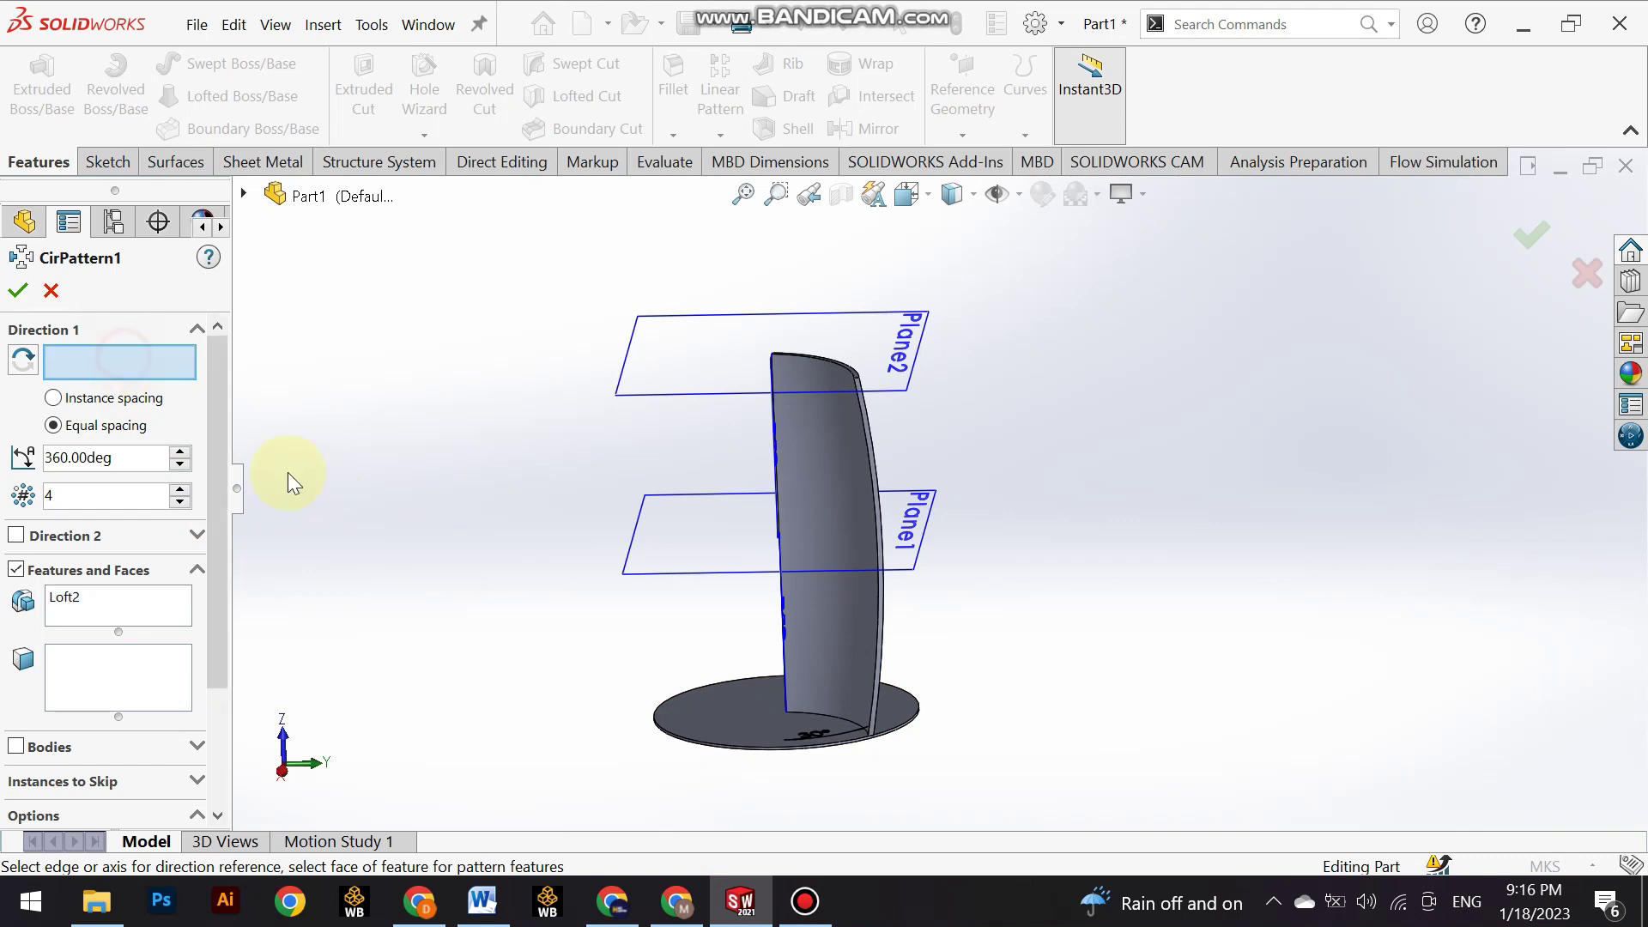
left_click(680, 736)
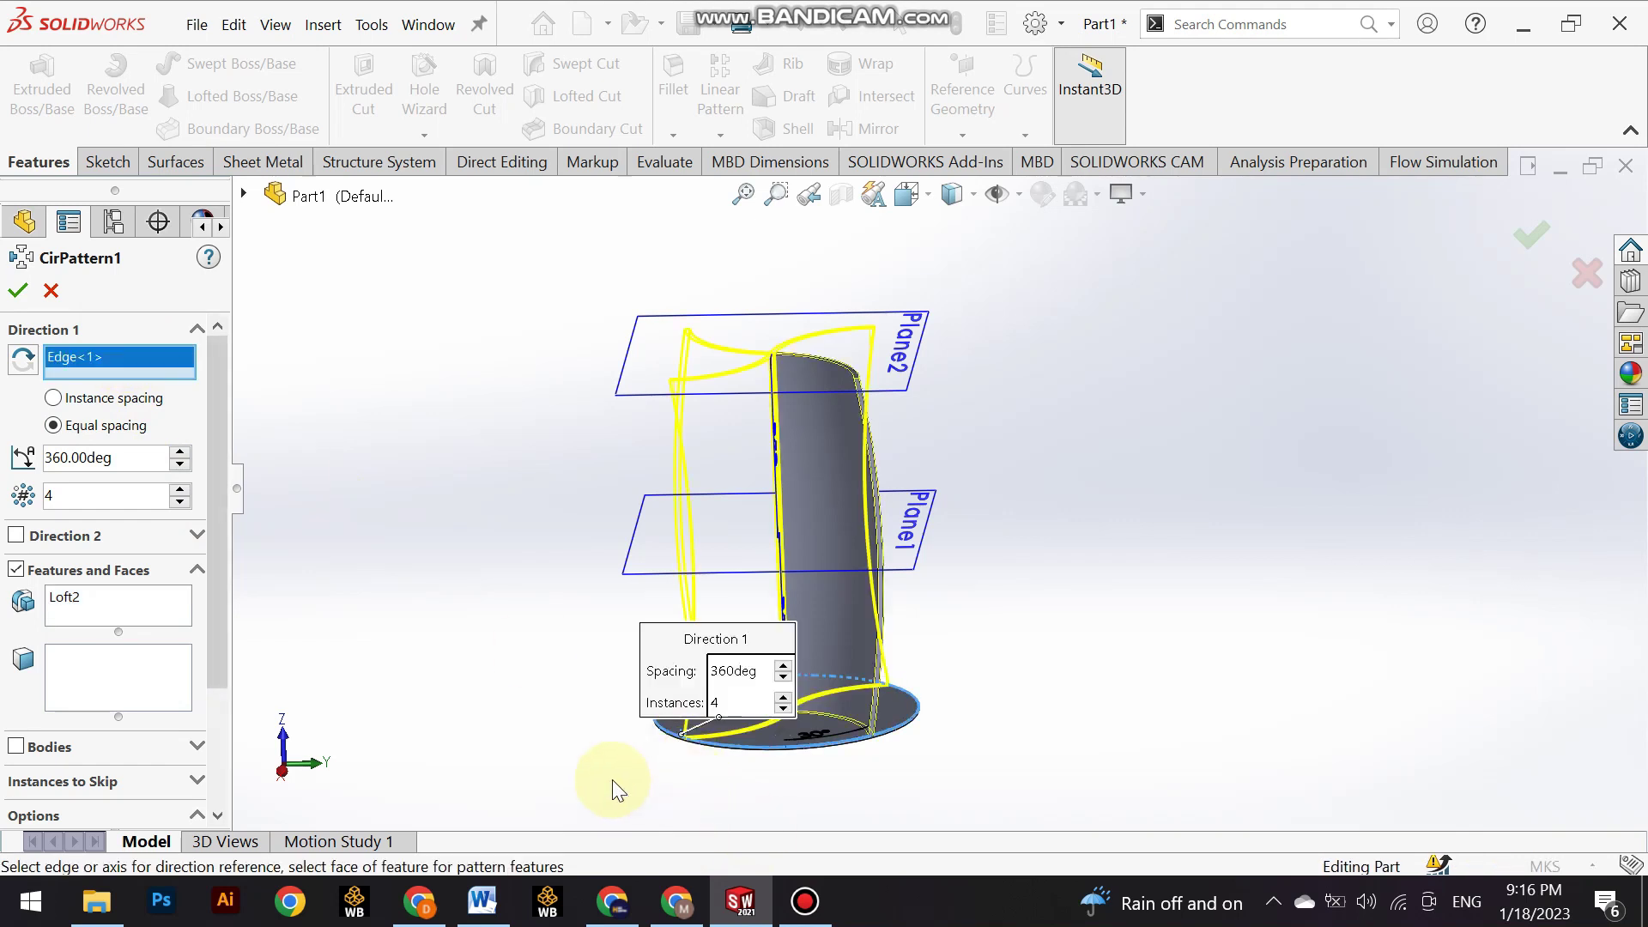
left_click(180, 503)
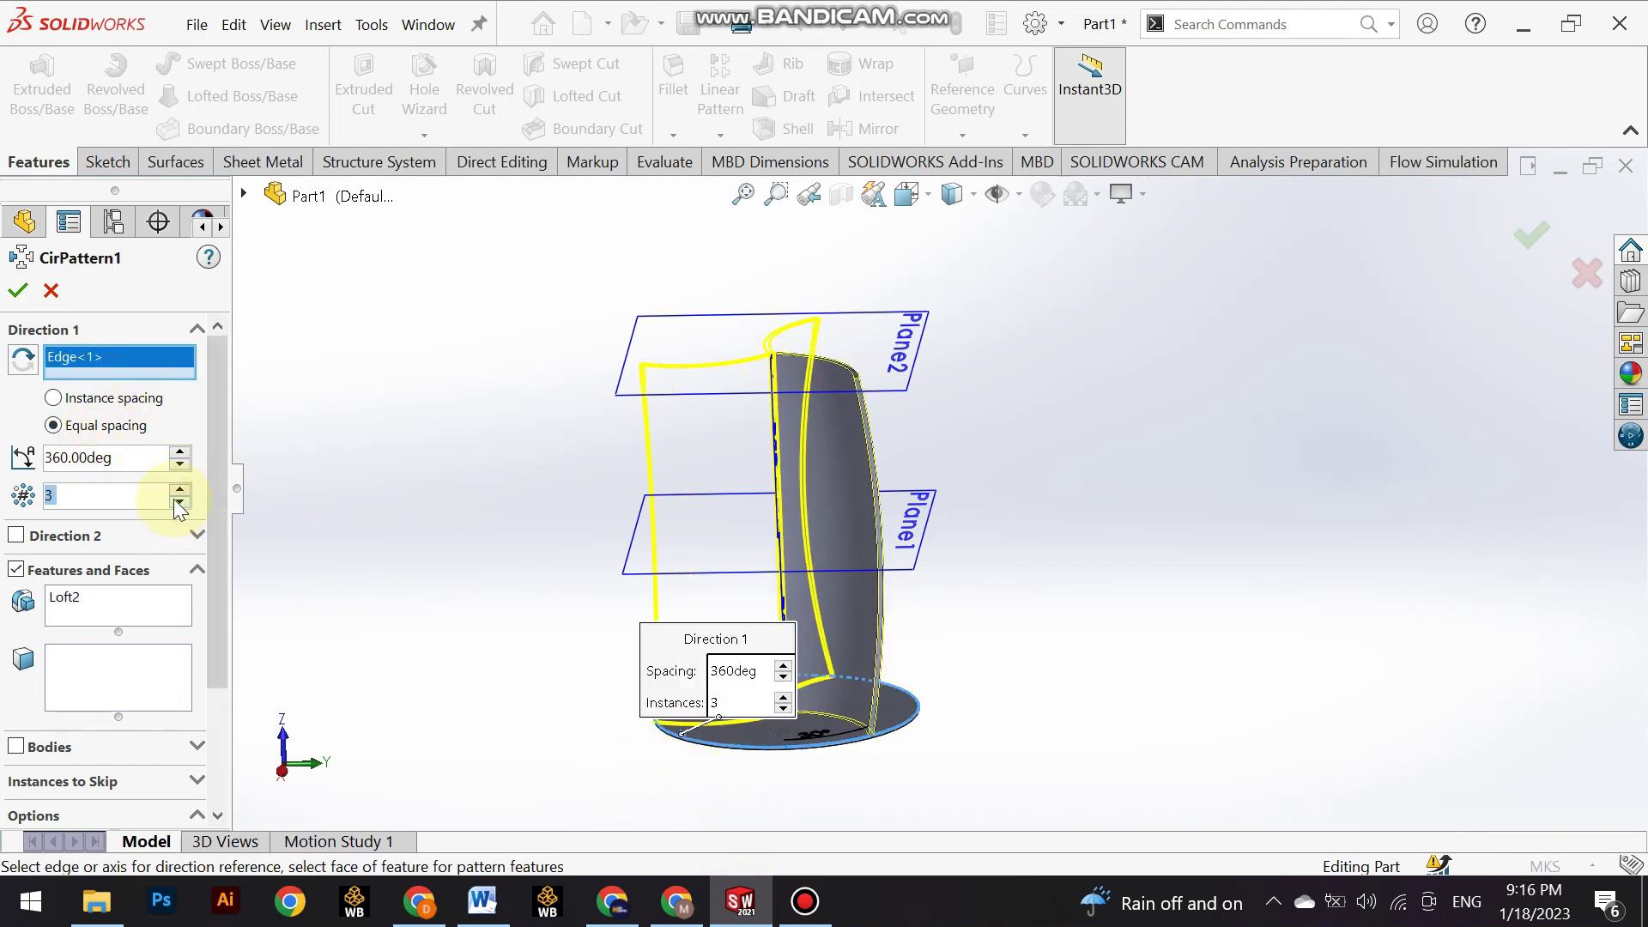
right_click(526, 554)
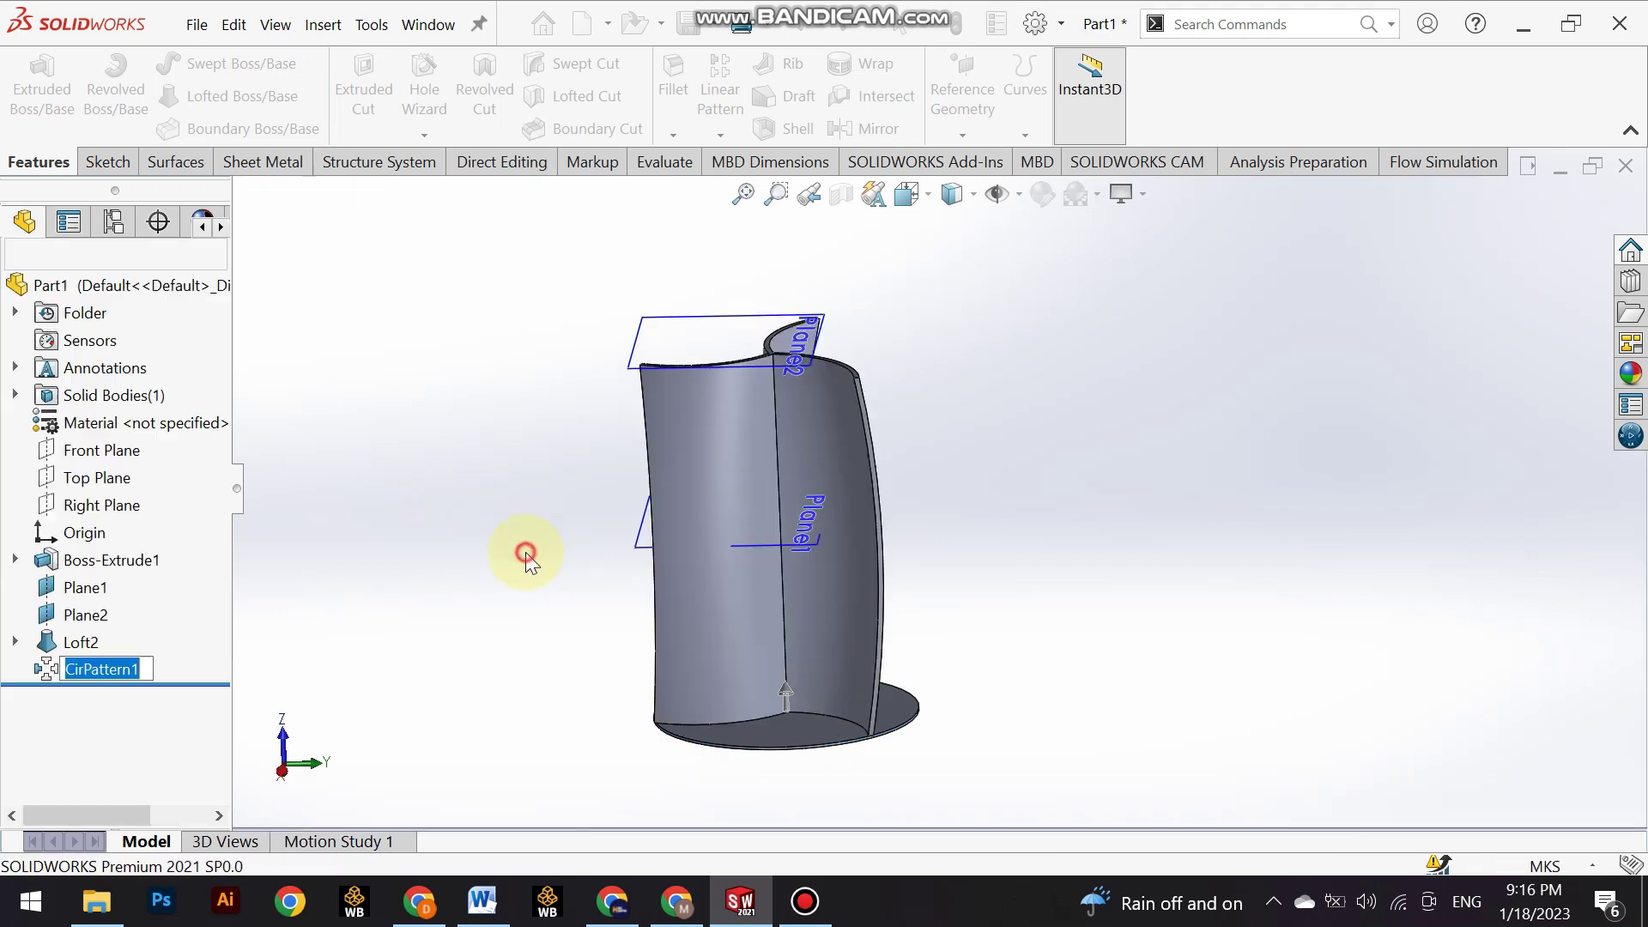
mouse_move(525, 633)
middle_mouse_down()
mouse_move(589, 504)
mouse_move(519, 626)
mouse_move(324, 762)
middle_mouse_up()
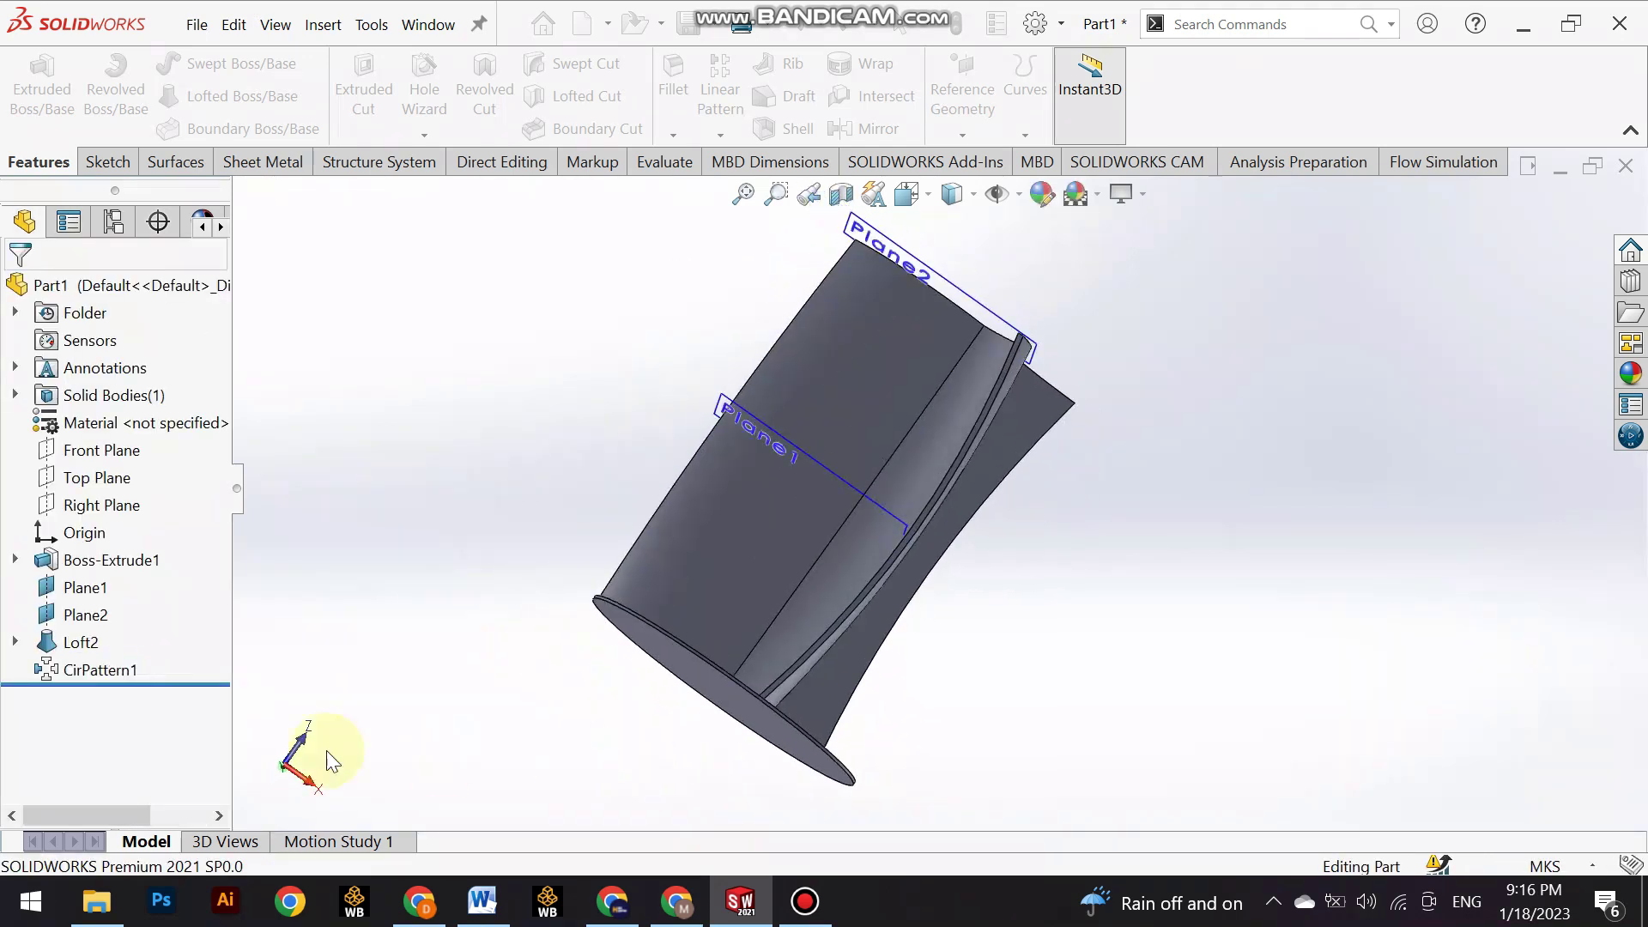
Hide Plane2 and Plane1 and orbit the part upright.
left_click(86, 615)
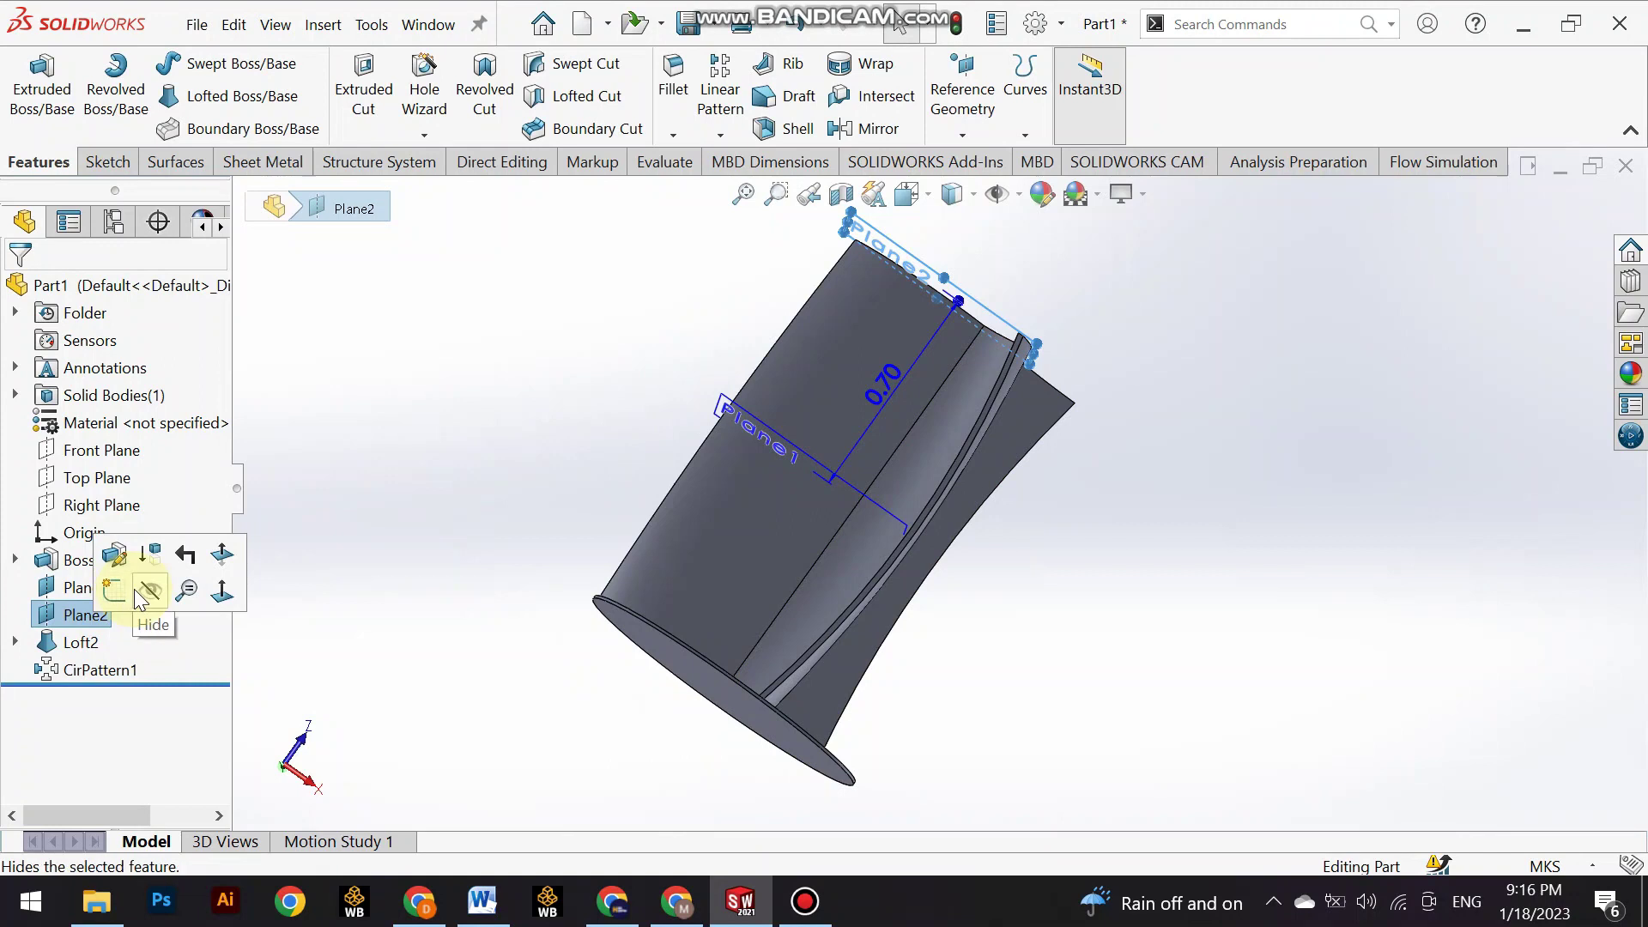
left_click(134, 589)
left_click(84, 589)
left_click(147, 567)
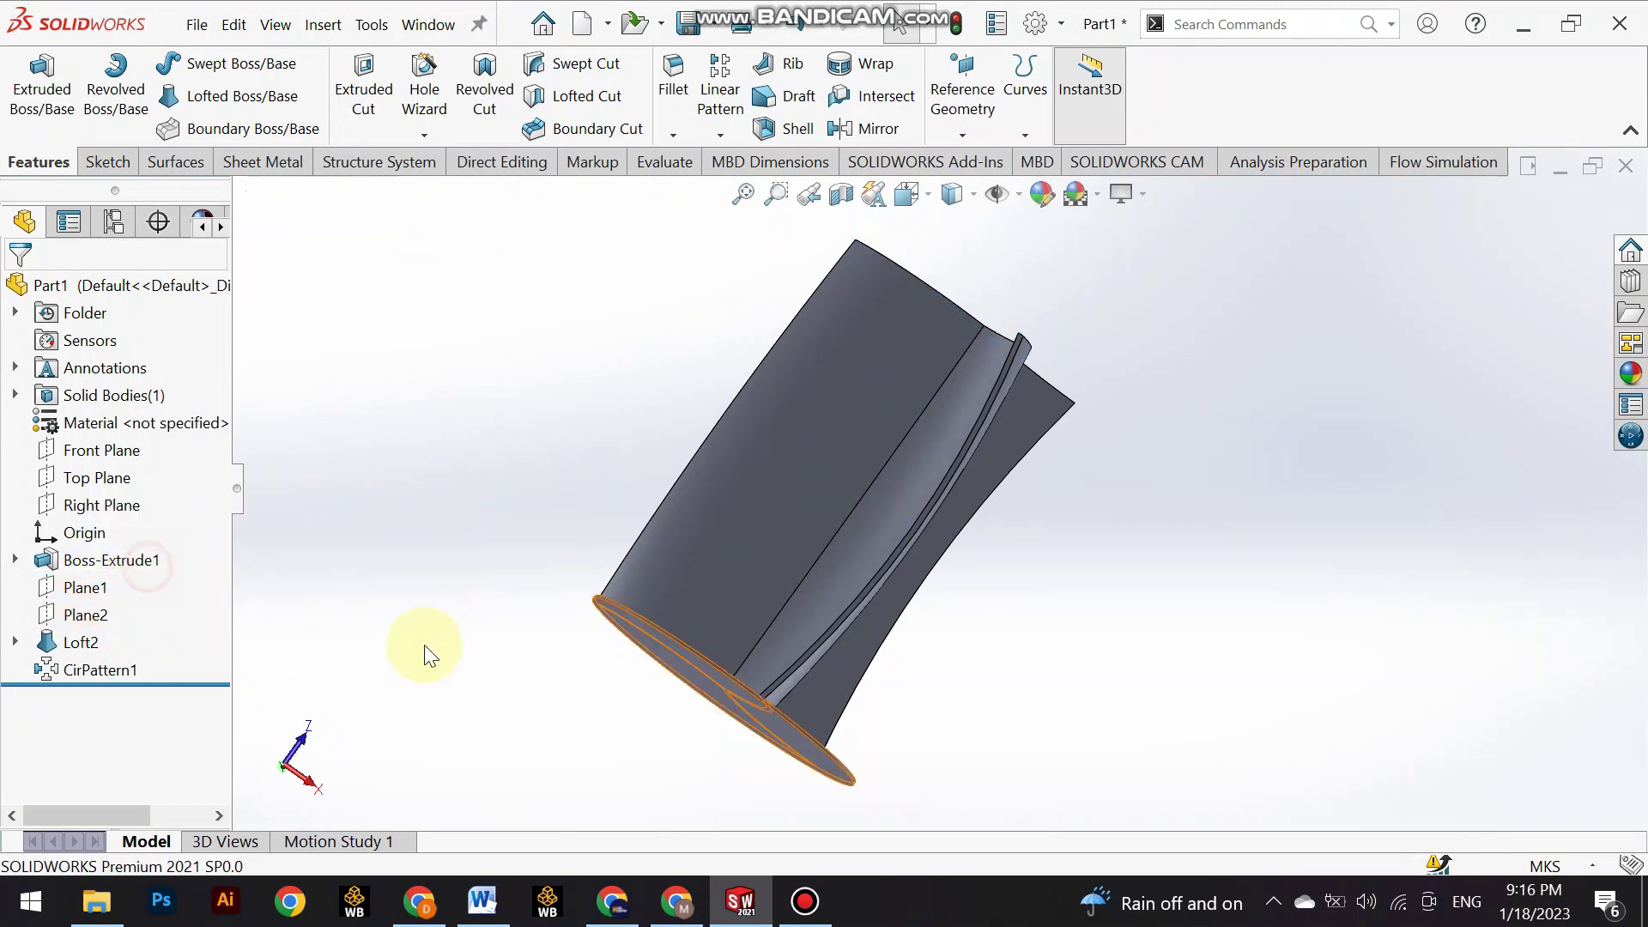
mouse_move(756, 539)
middle_mouse_down()
mouse_move(688, 545)
mouse_move(695, 460)
middle_mouse_up()
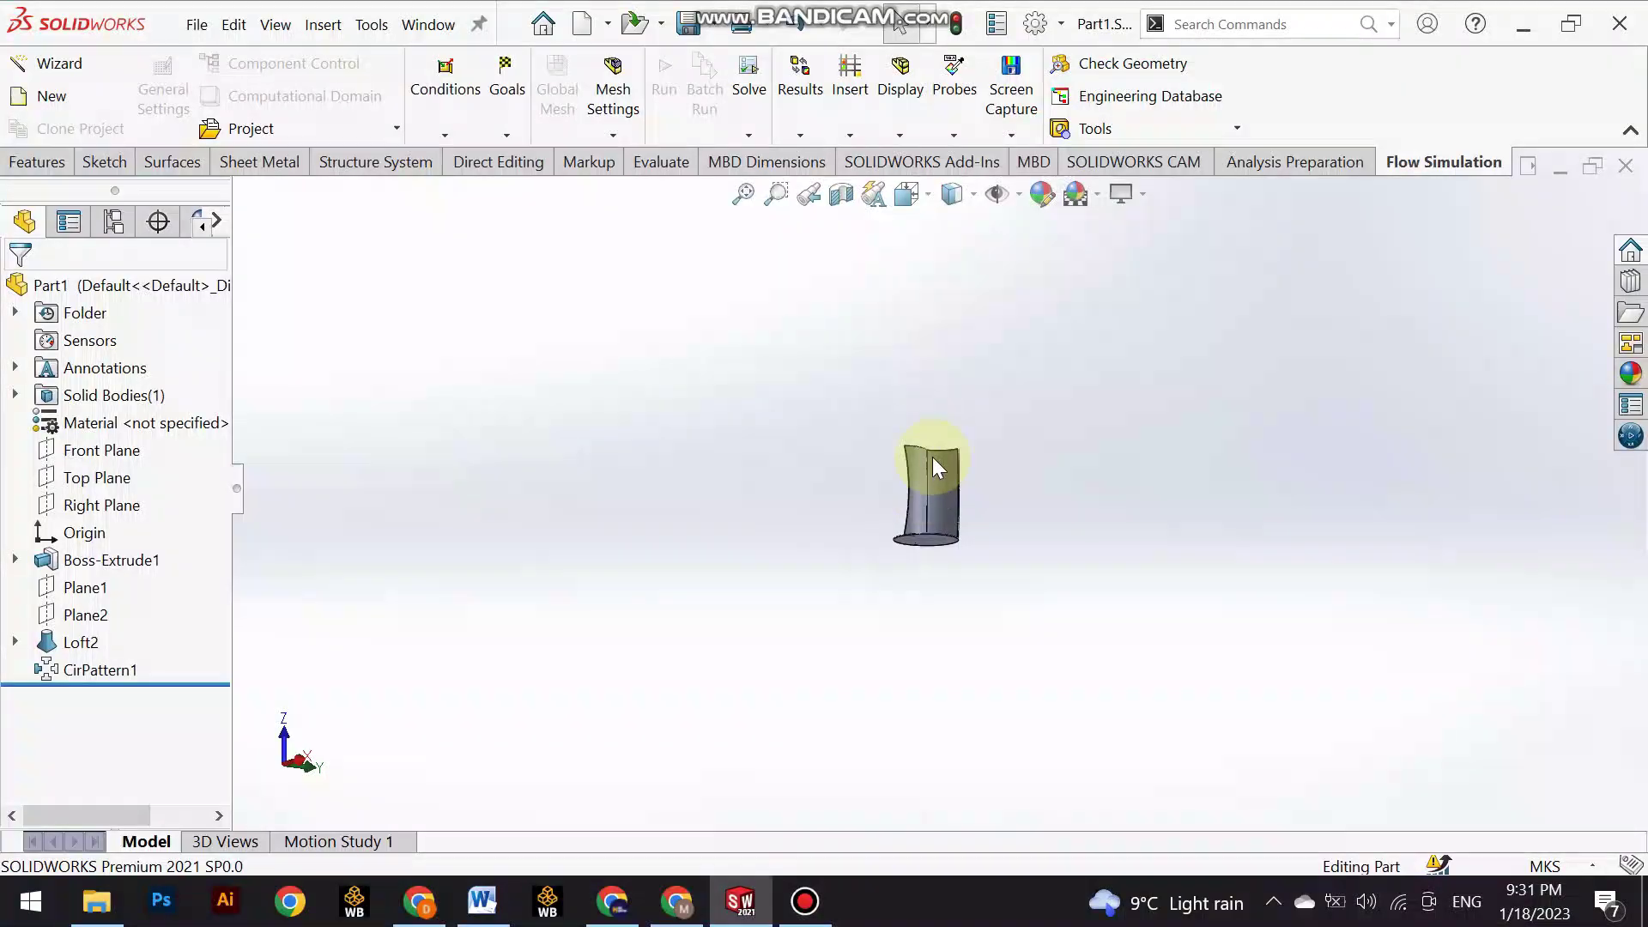
Start the Flow Simulation wizard with default name and SI units, choosing External analysis.
scroll(933, 456, "down", 3)
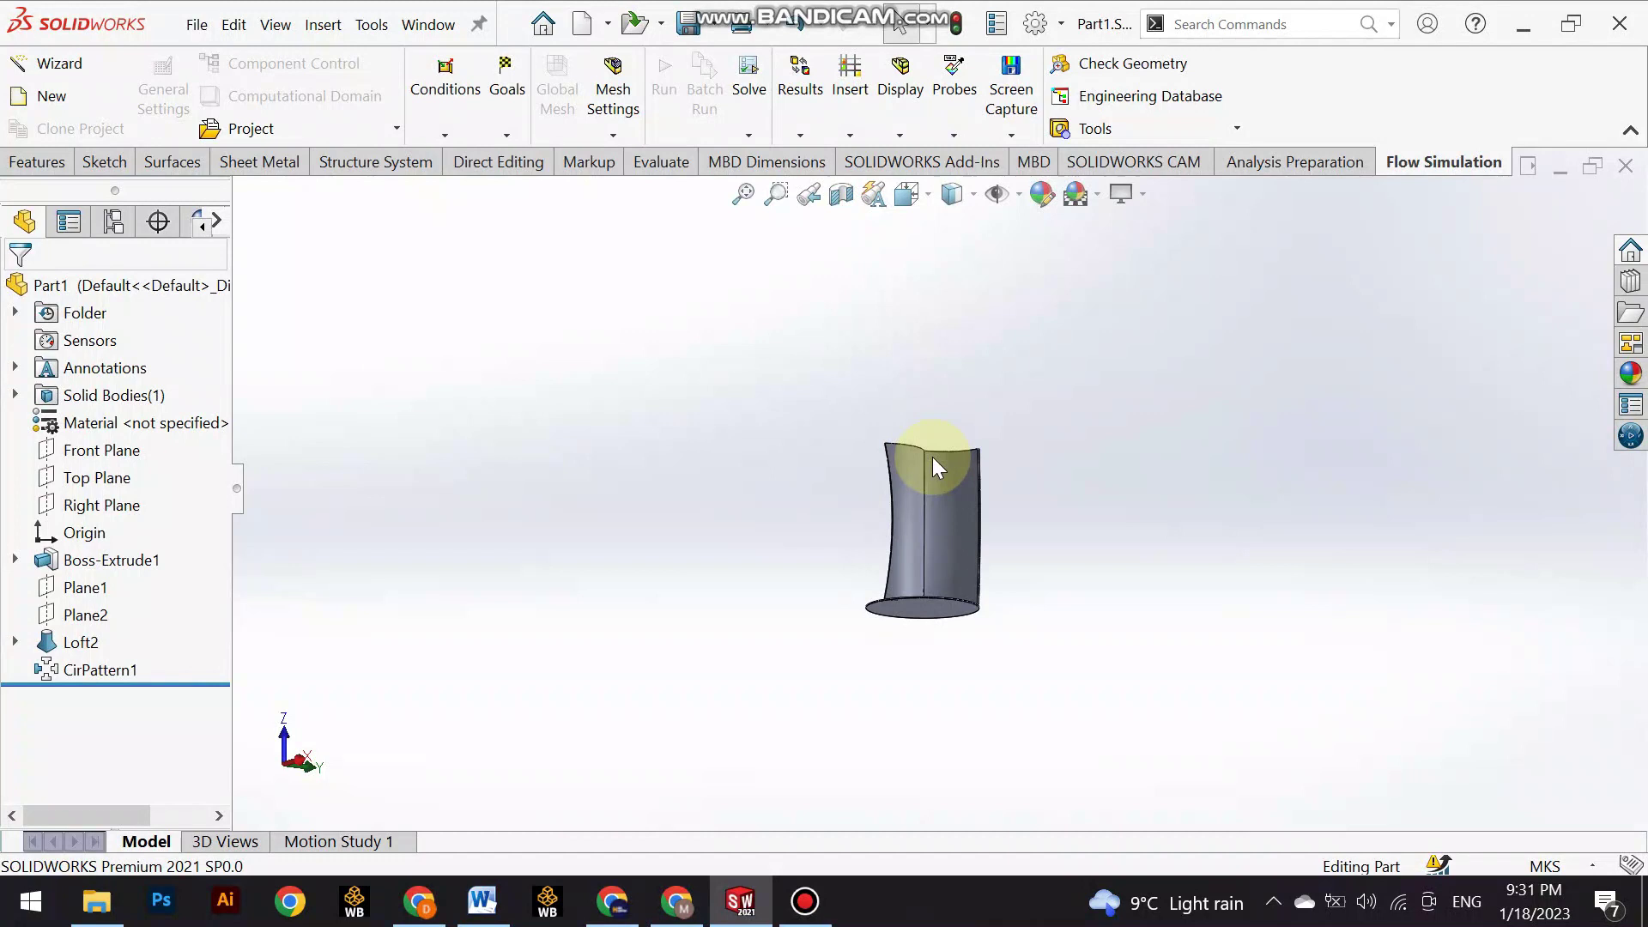
left_click(54, 64)
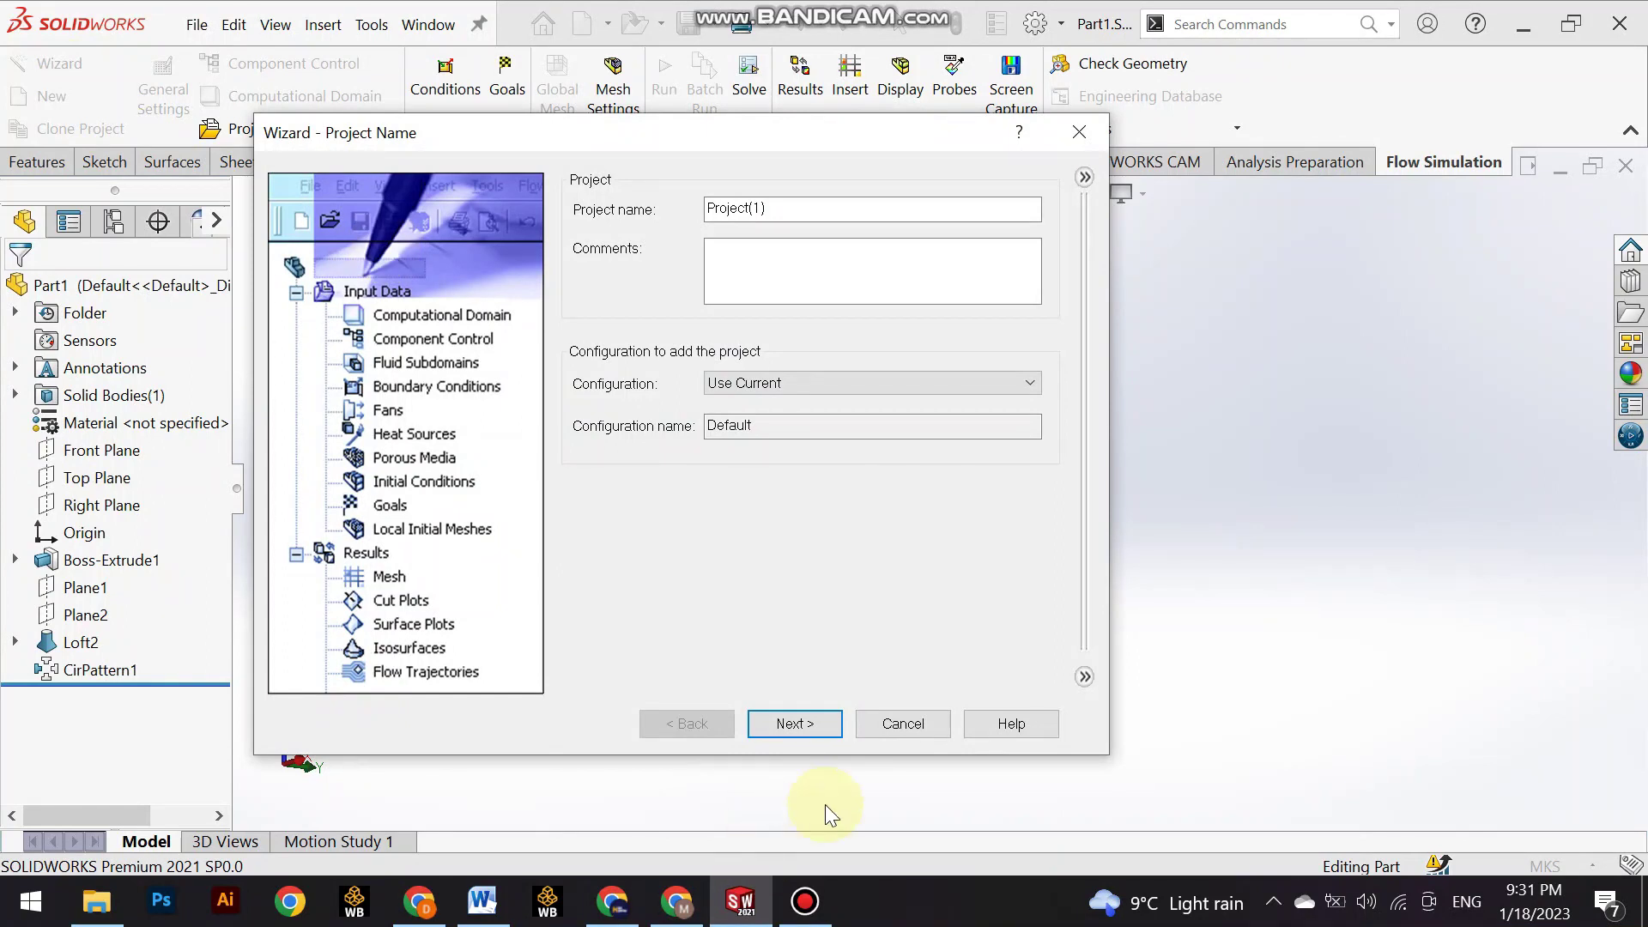
left_click(822, 724)
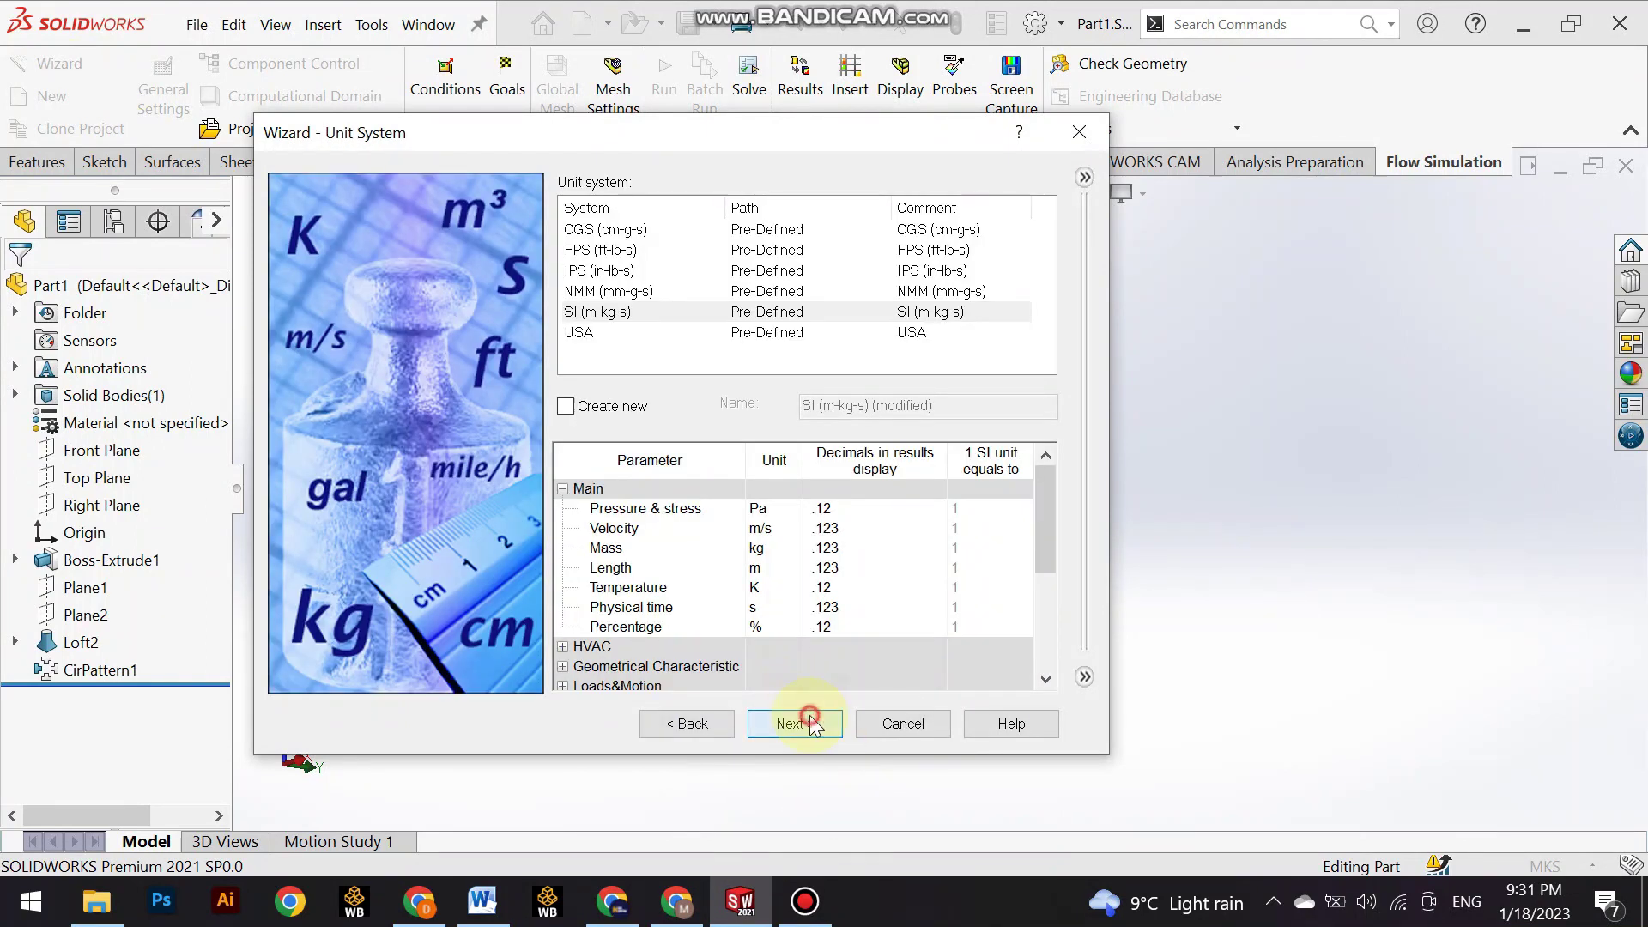
left_click(810, 721)
left_click(639, 256)
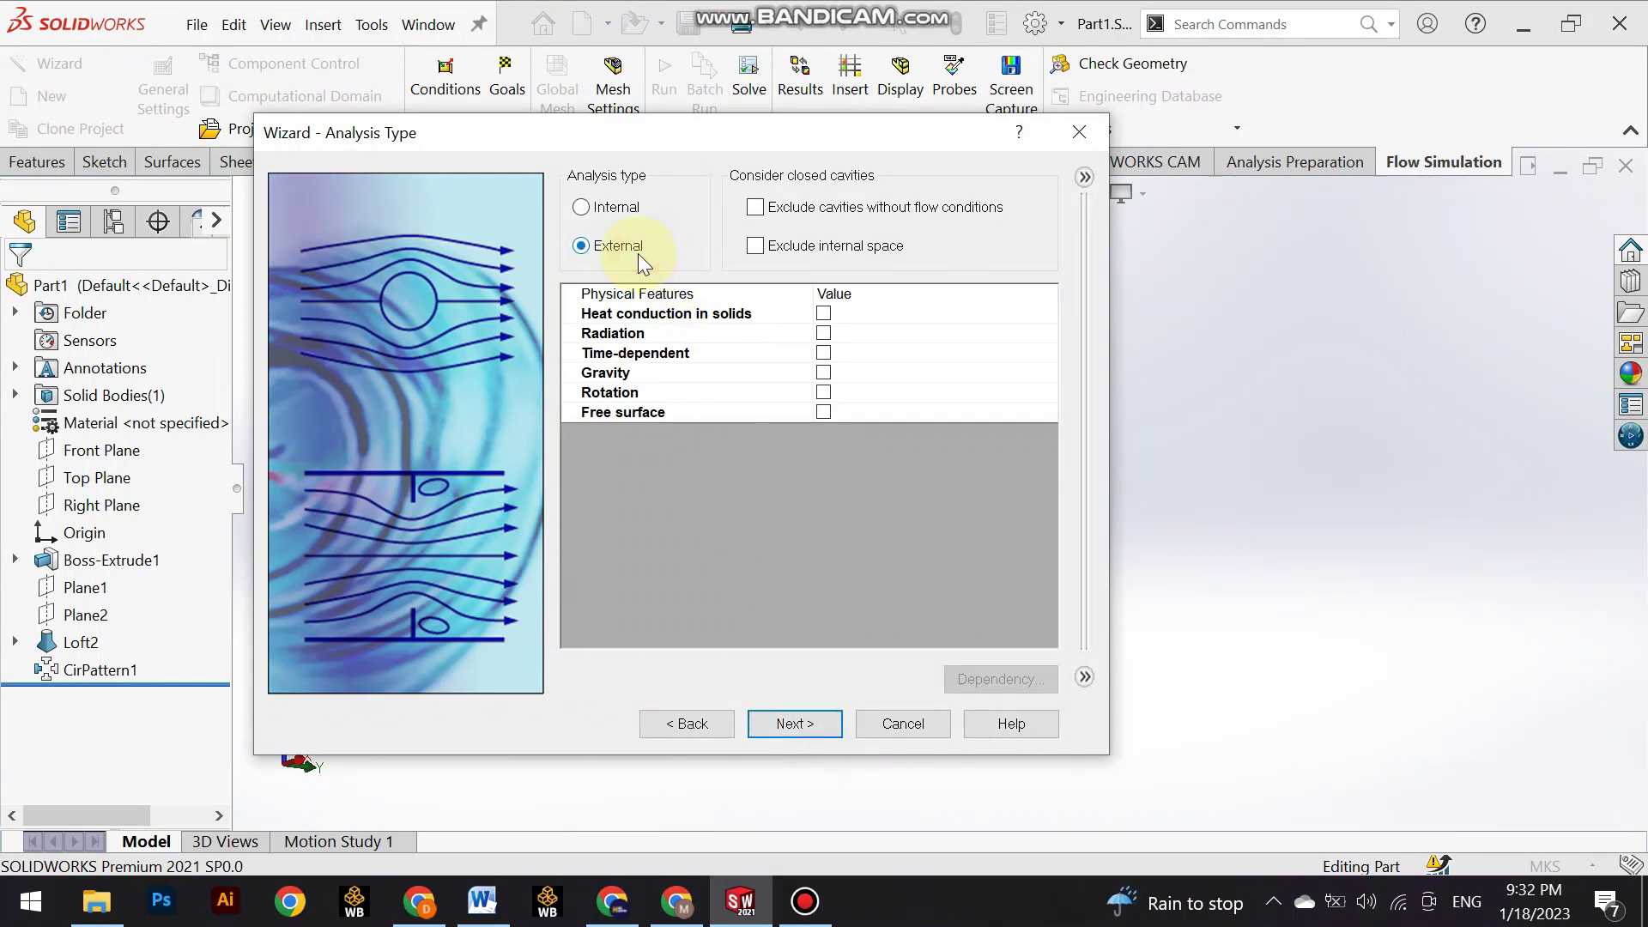
Enable rotation as Global rotating with Z as the reference axis.
left_click(823, 392)
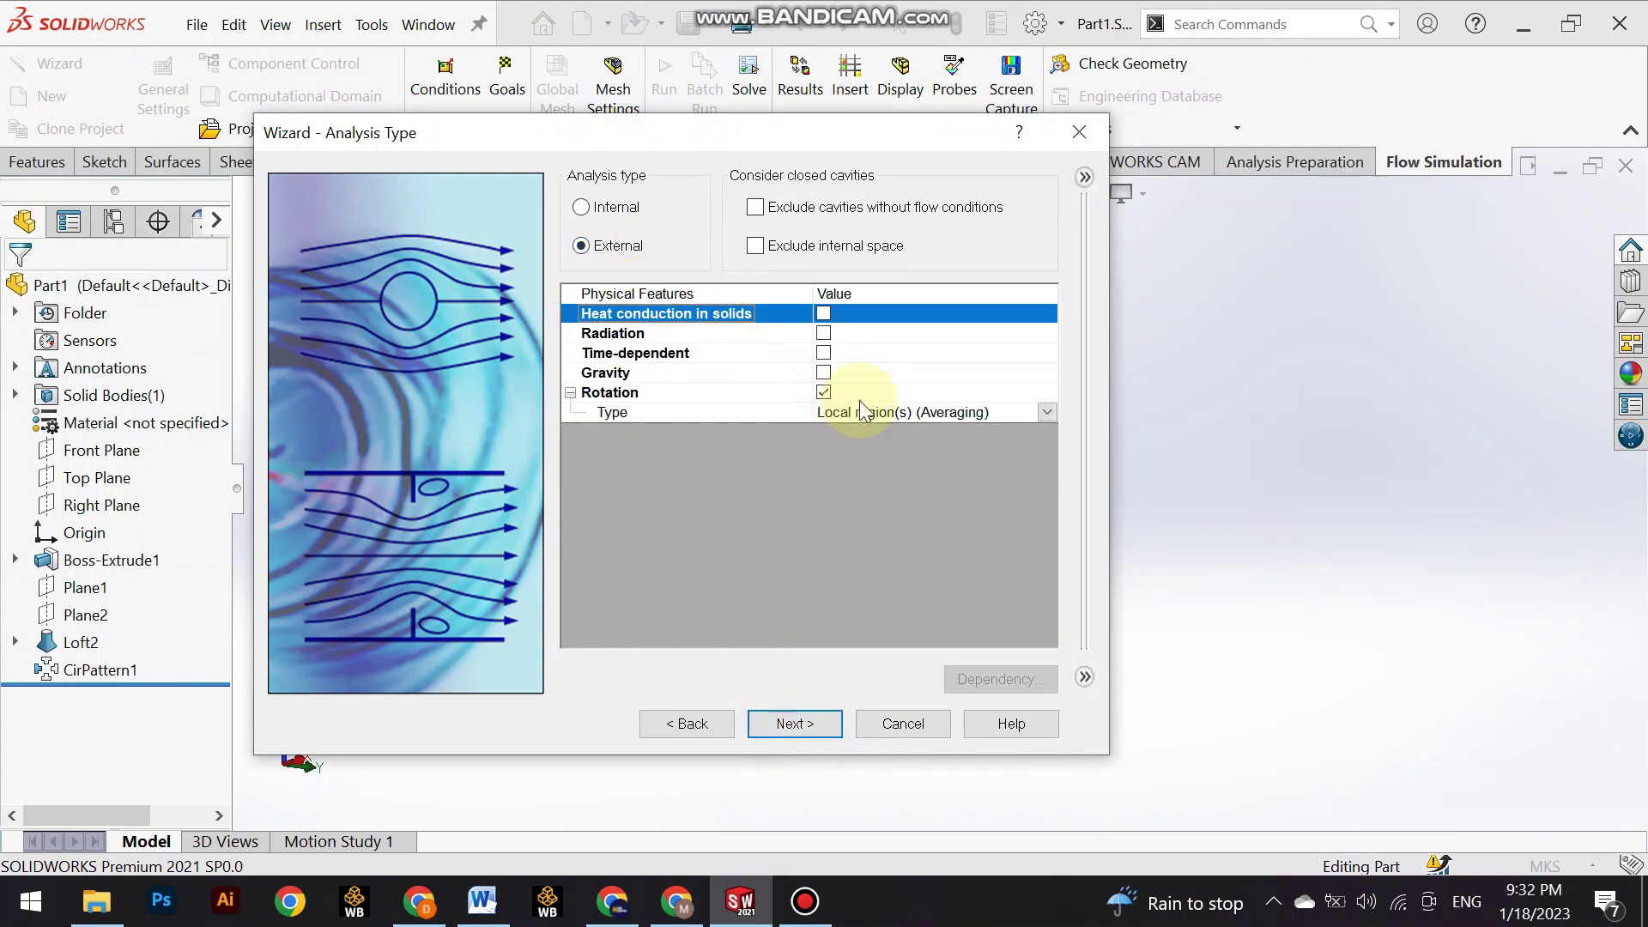
left_click(872, 412)
left_click(1051, 416)
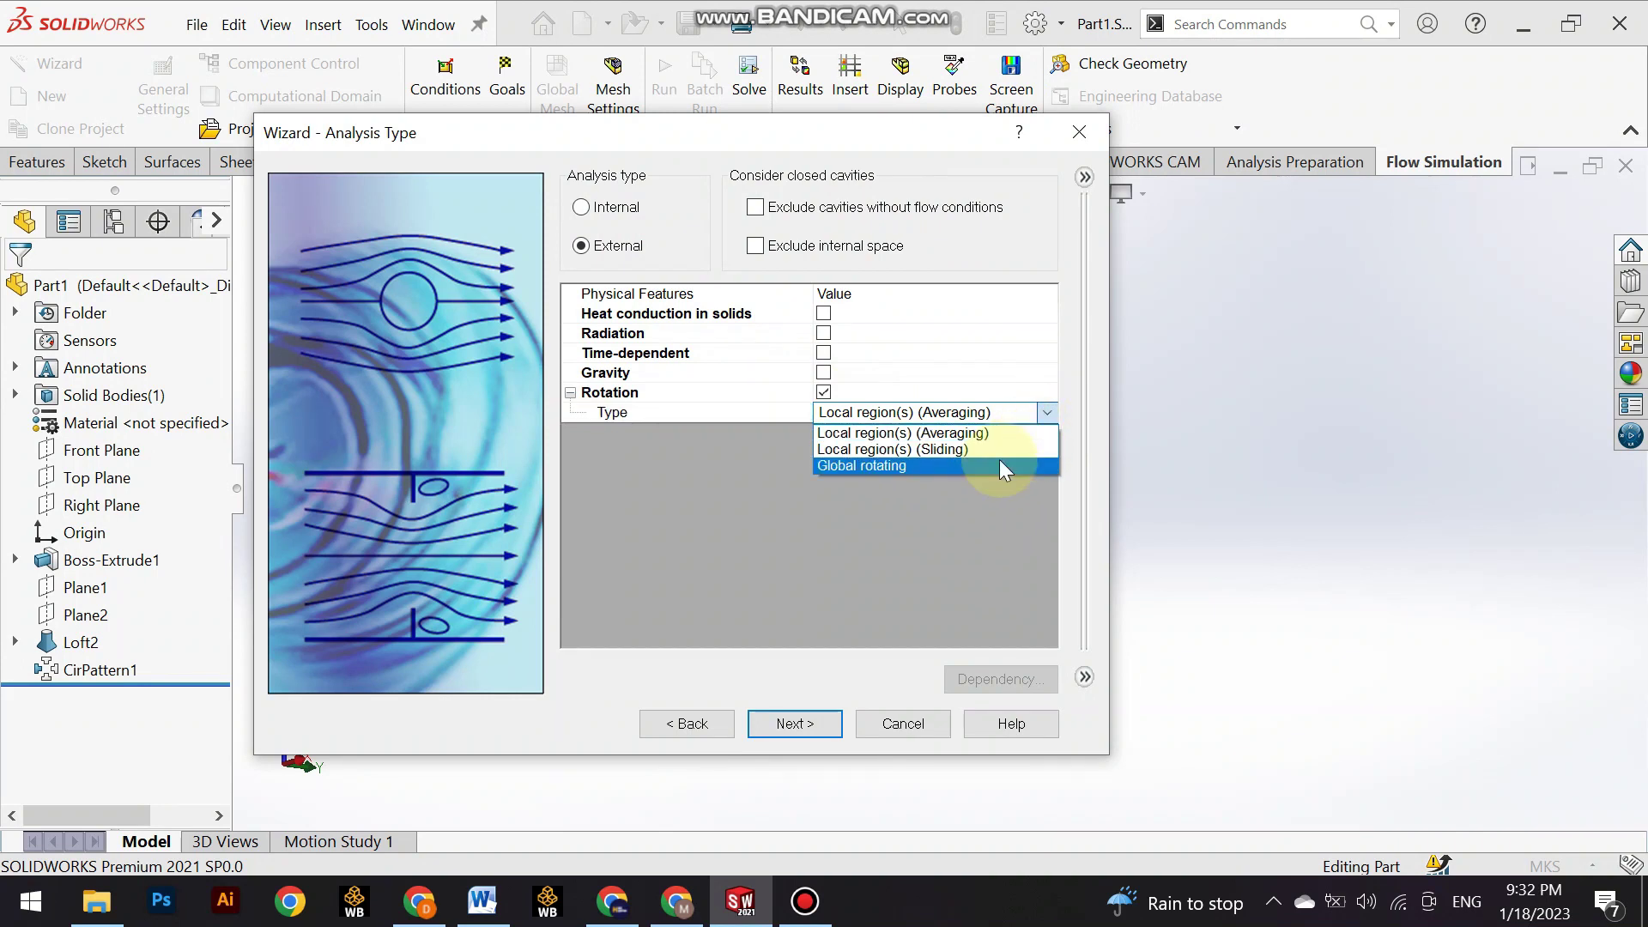
left_click(1001, 463)
left_click(867, 449)
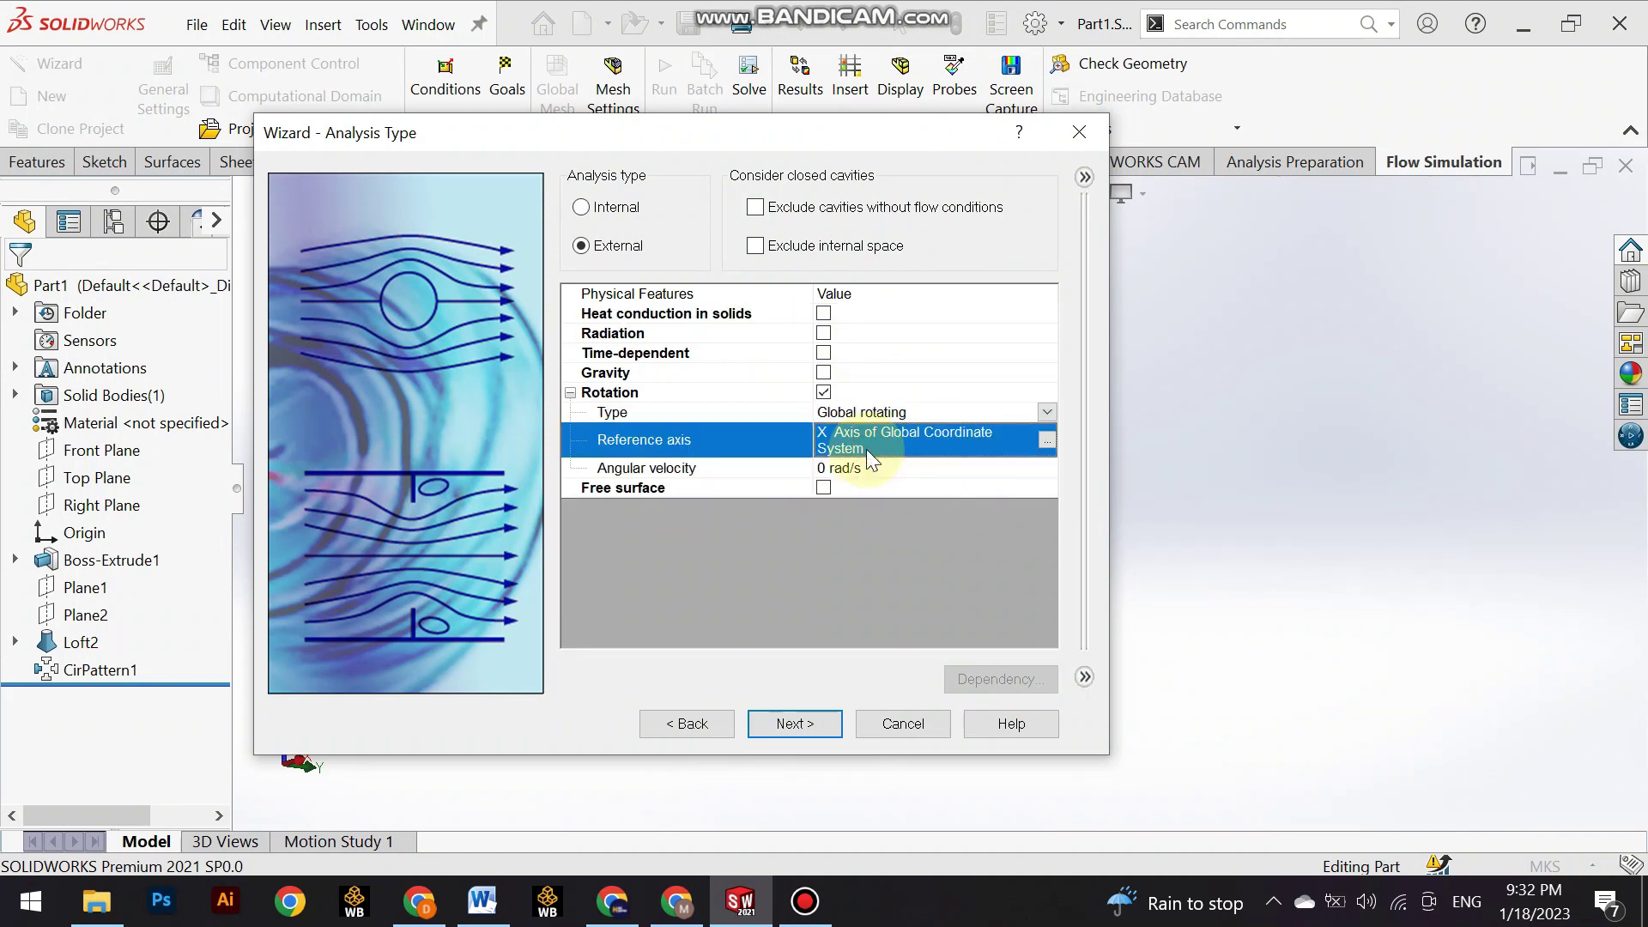
left_click(1043, 440)
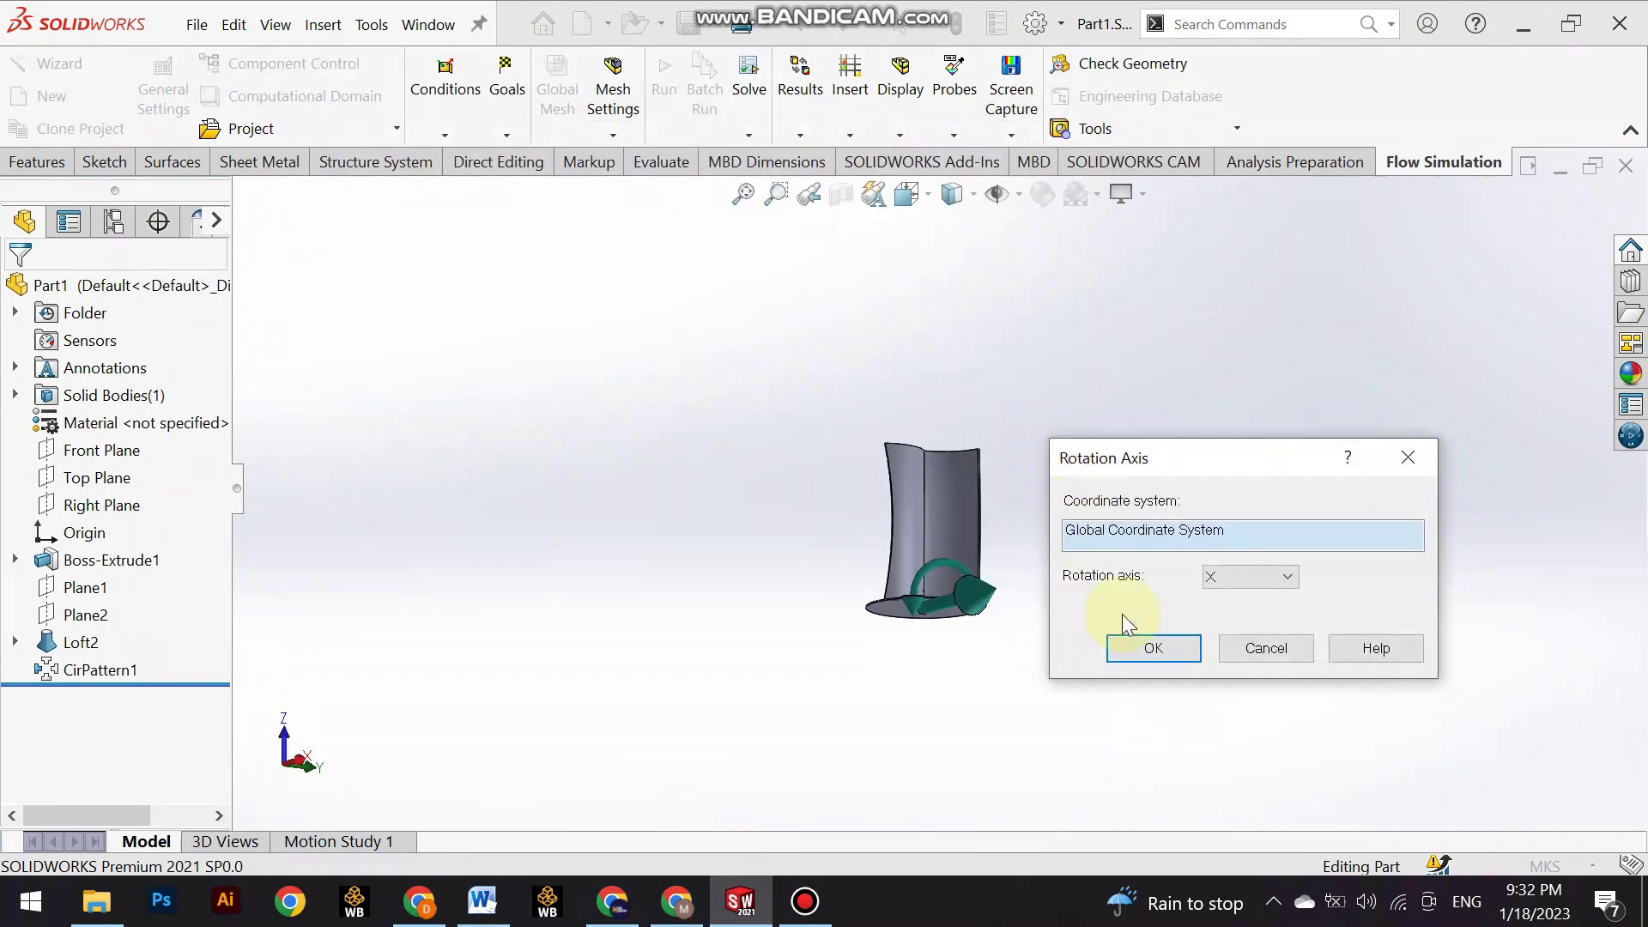
left_click(1236, 573)
left_click(1239, 633)
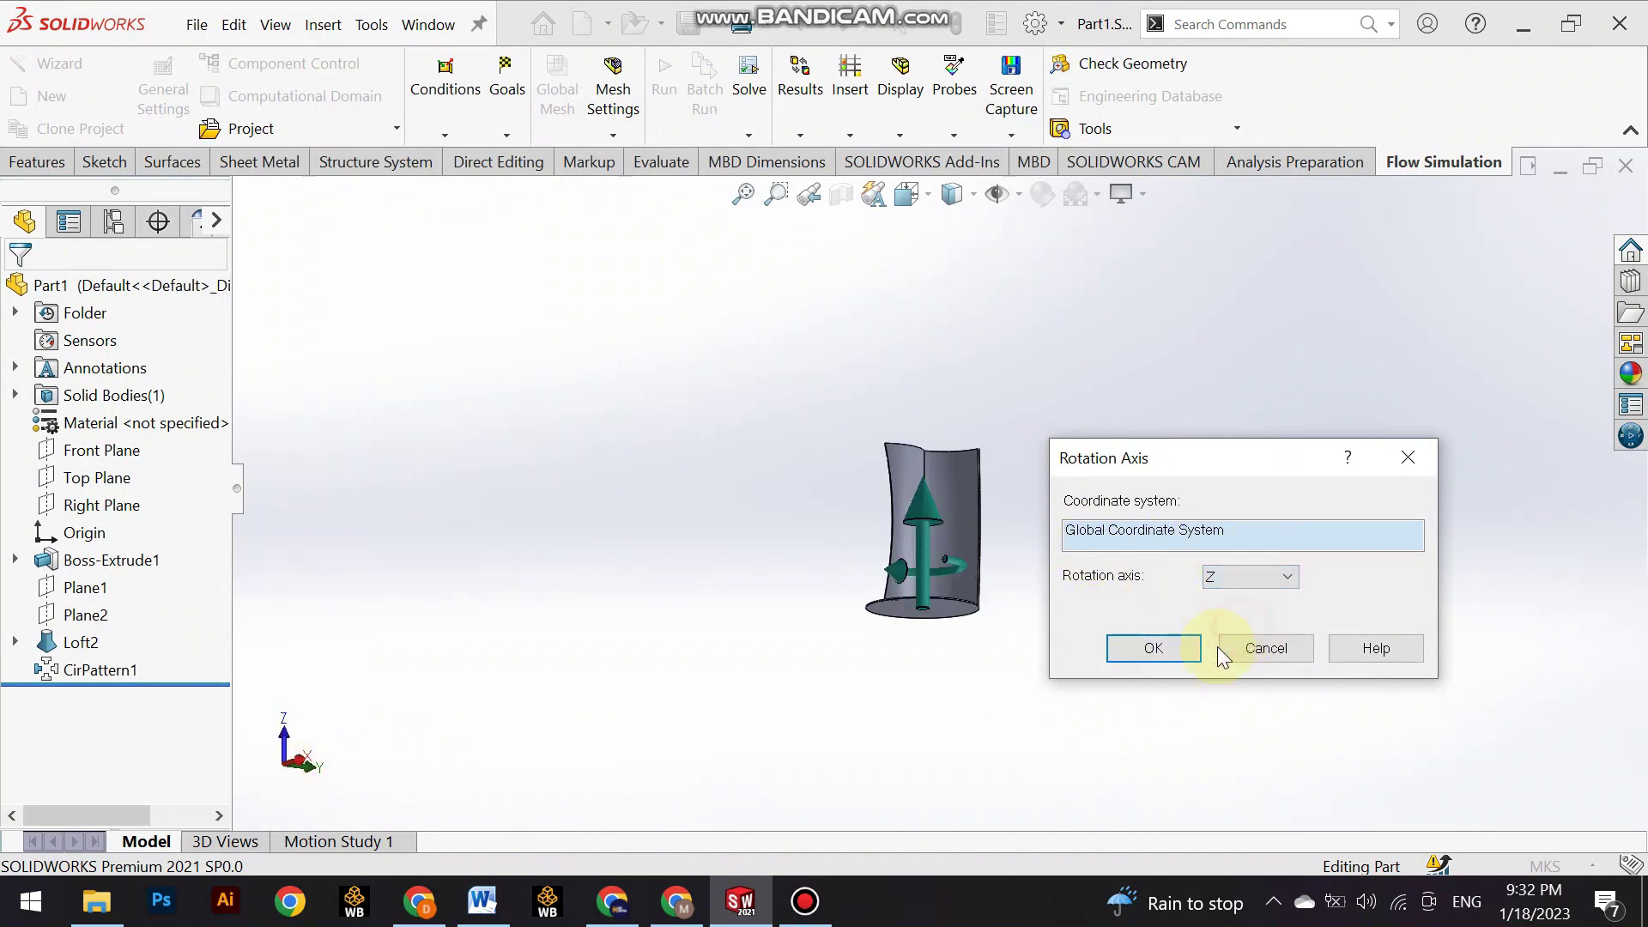
left_click(1190, 654)
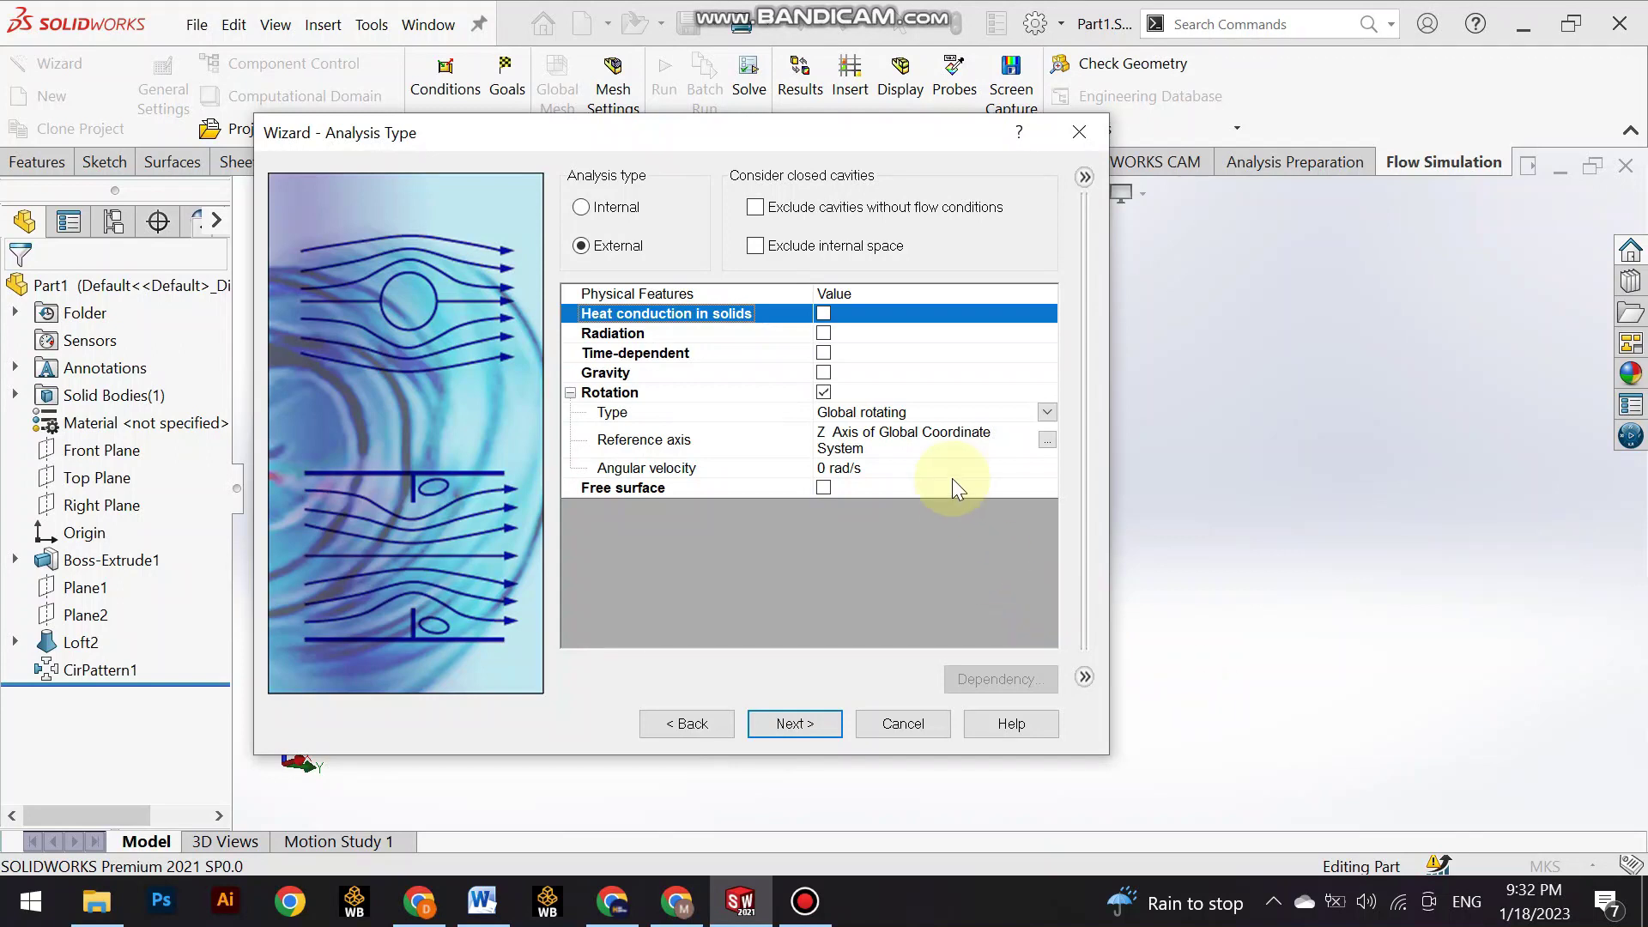
Set the angular velocity to 20 and continue to the Default Fluid page.
left_click(945, 442)
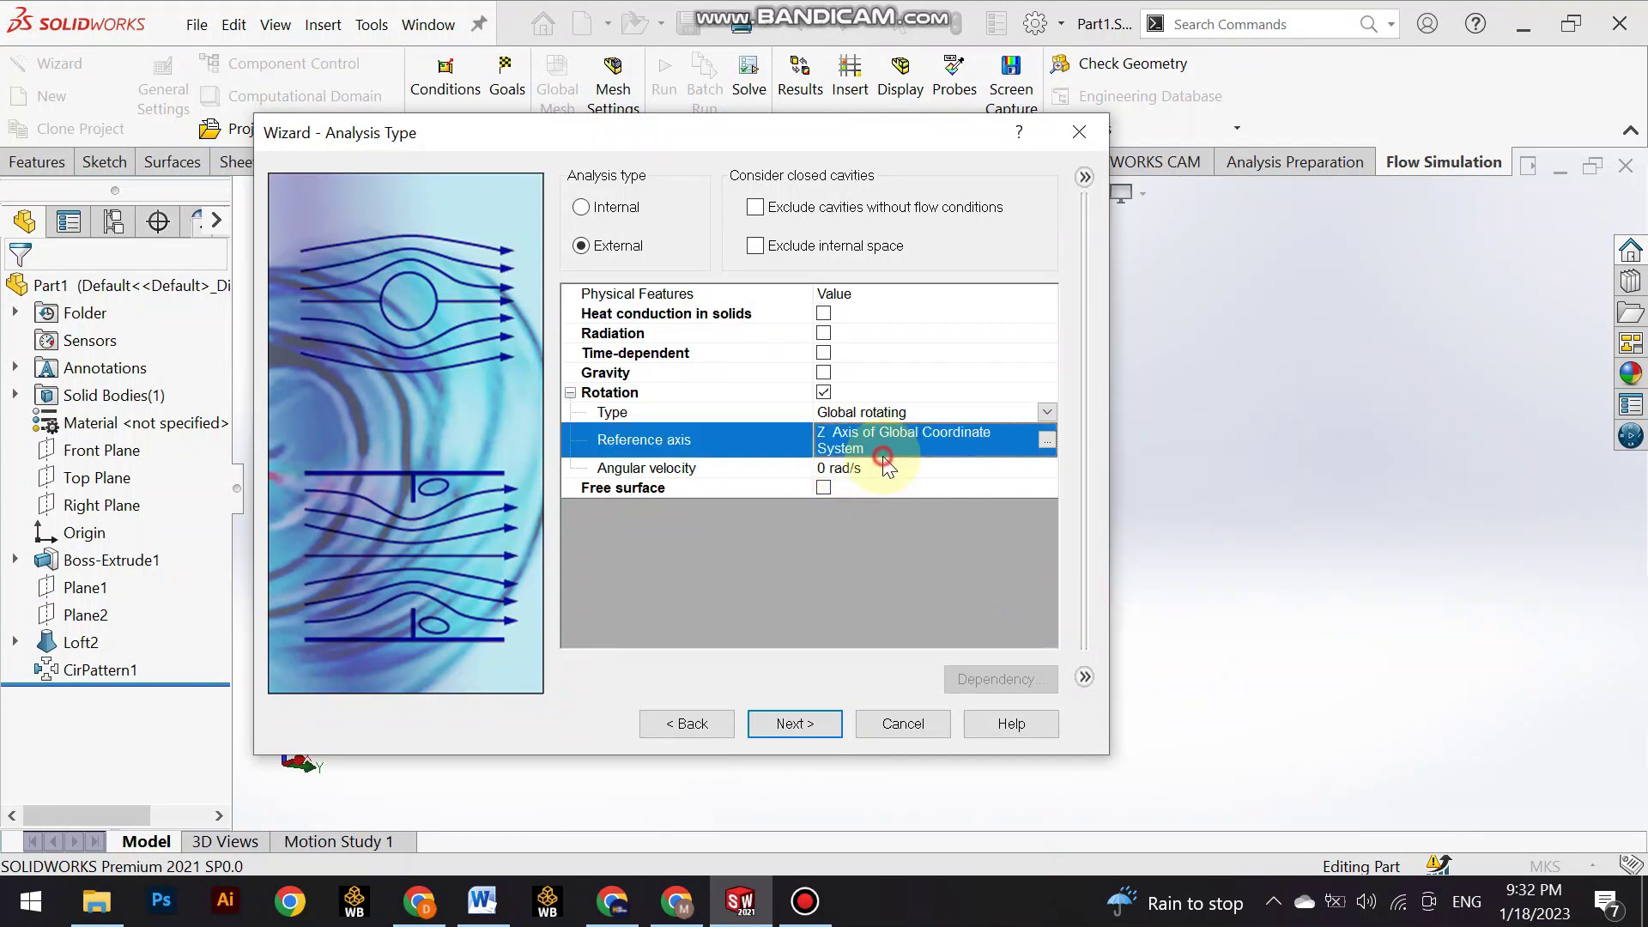
left_click(960, 470)
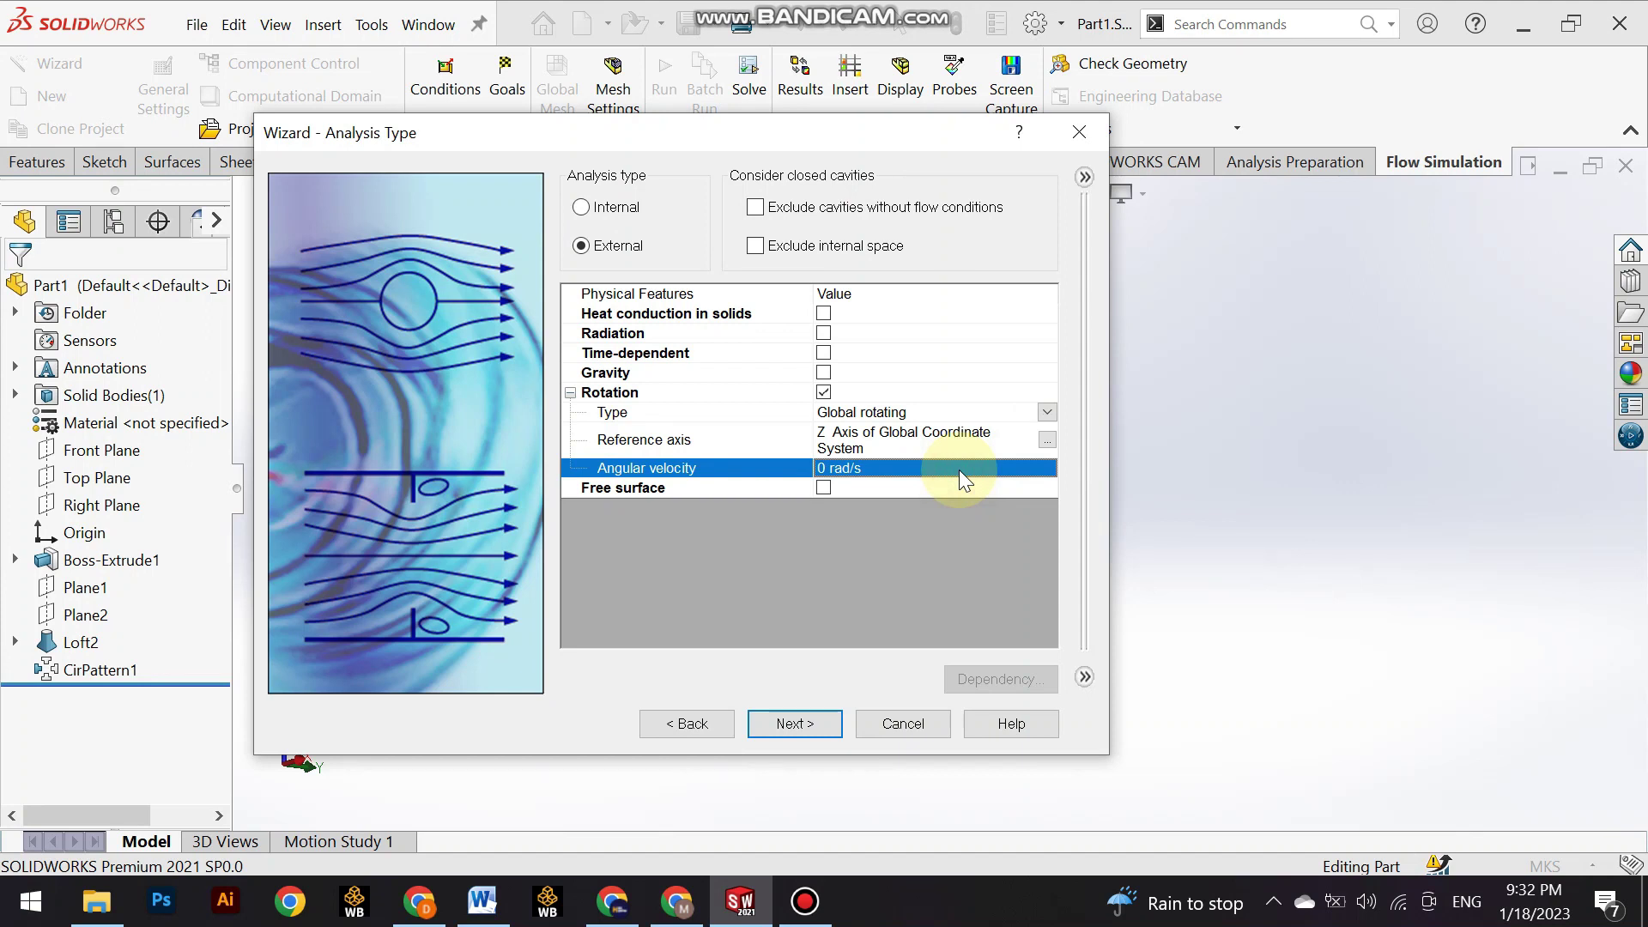
left_click(960, 471)
type("20")
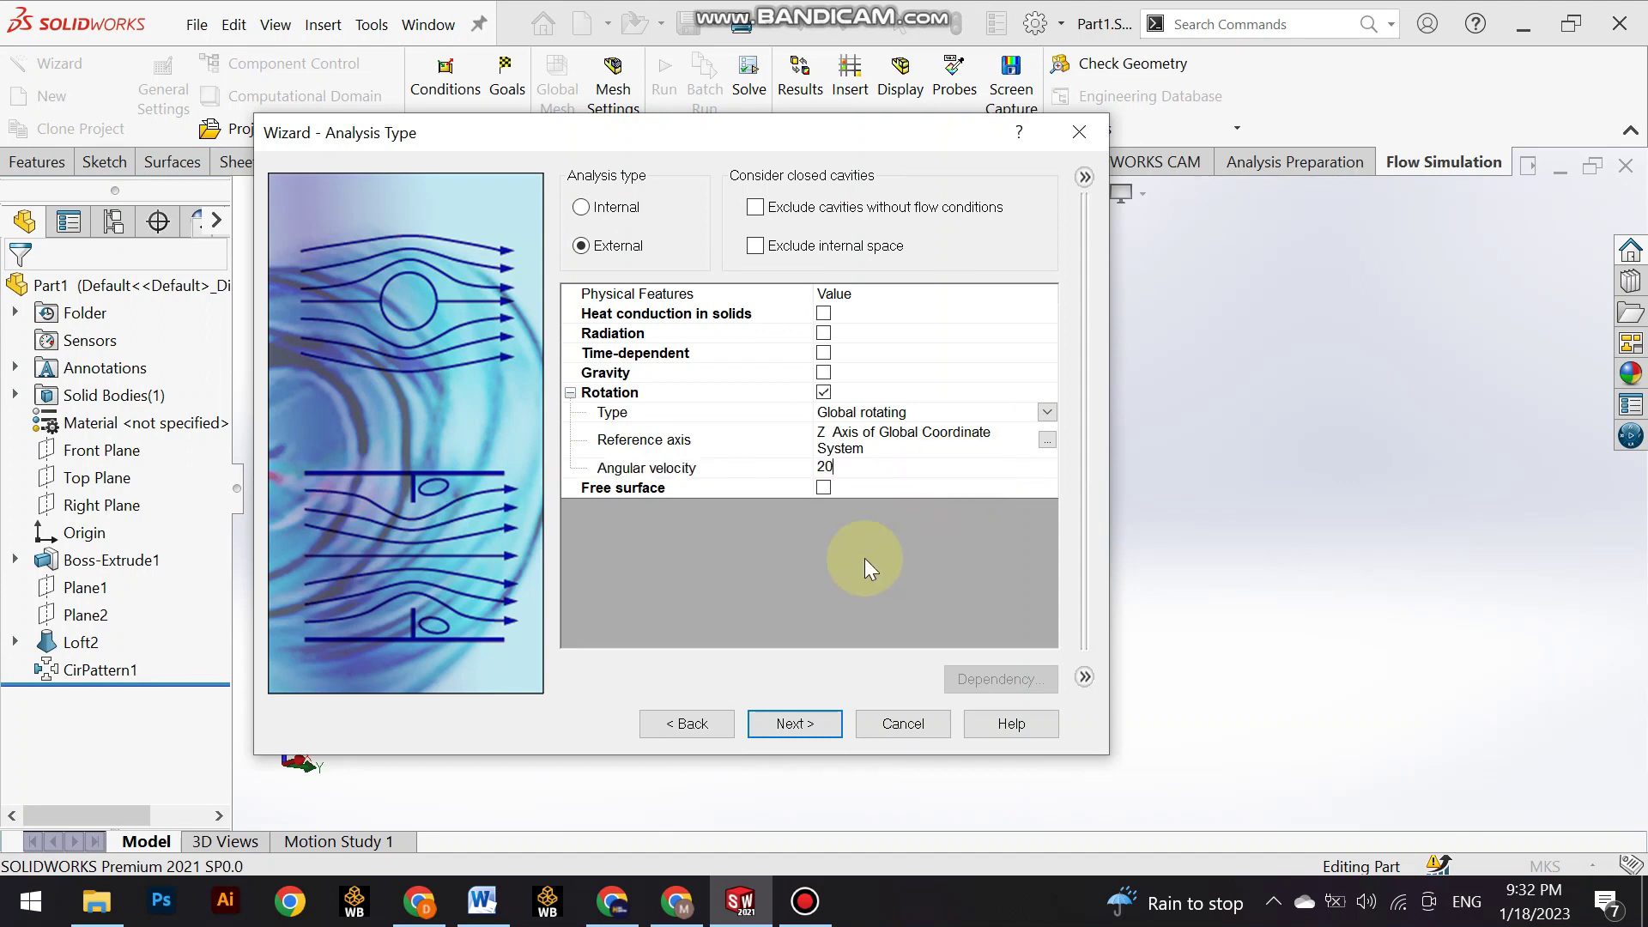
left_click(807, 724)
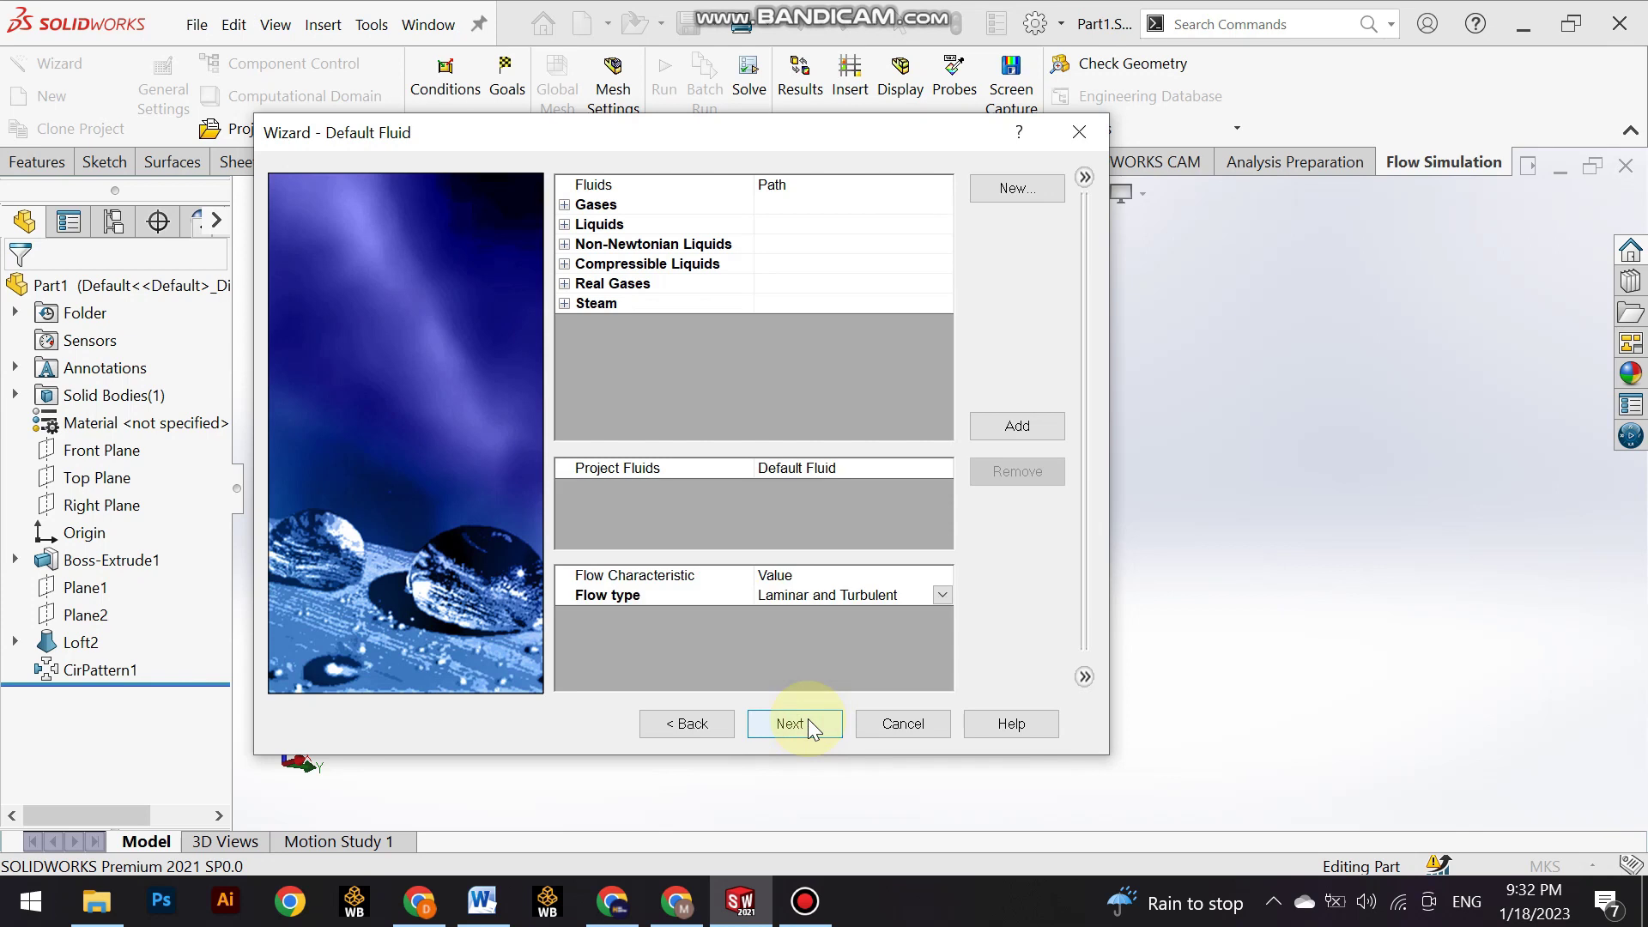
Add Water from Liquids, keep default wall and ambient conditions, and finish the wizard.
left_click(565, 225)
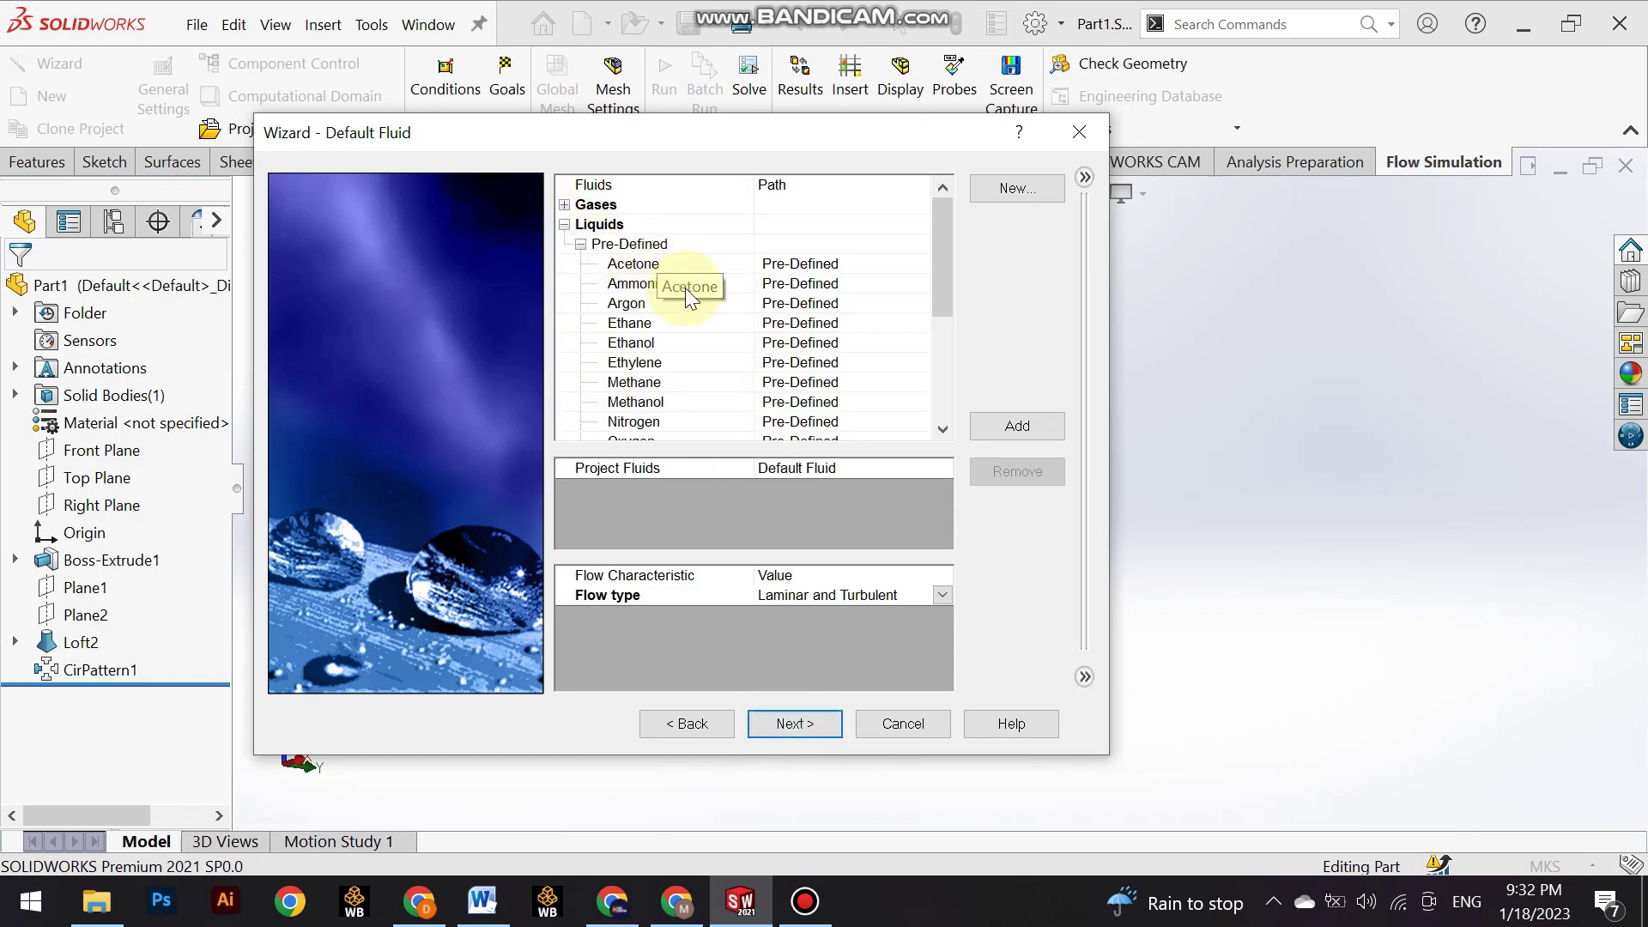
left_click_drag(939, 261, 941, 372)
left_click(1052, 429)
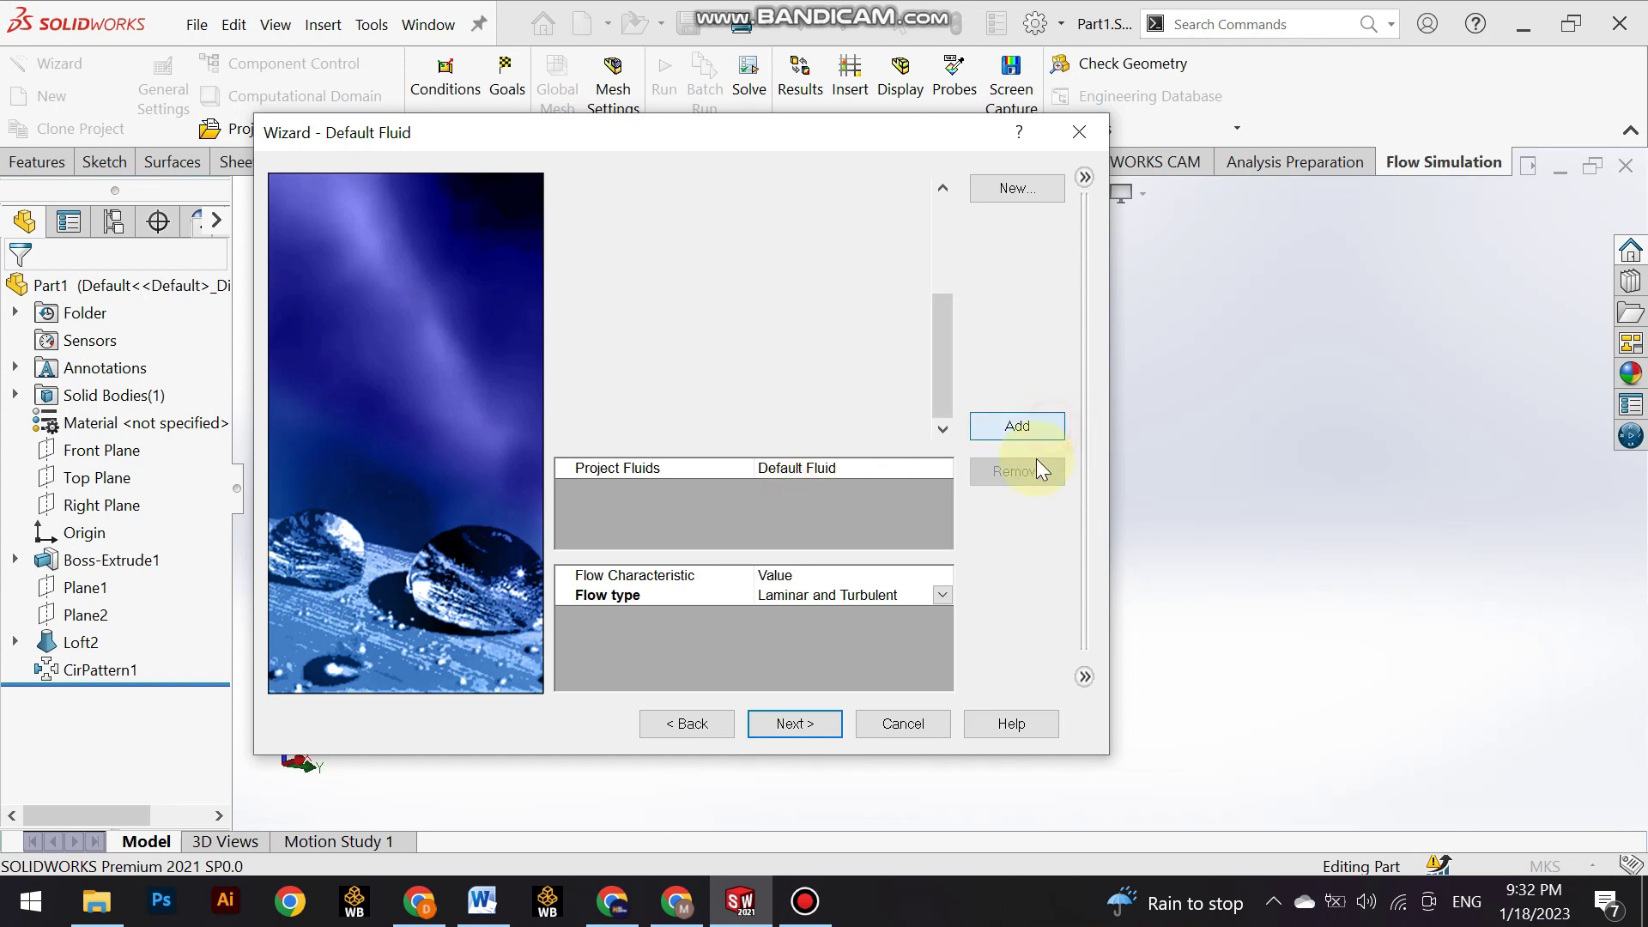
left_click(827, 723)
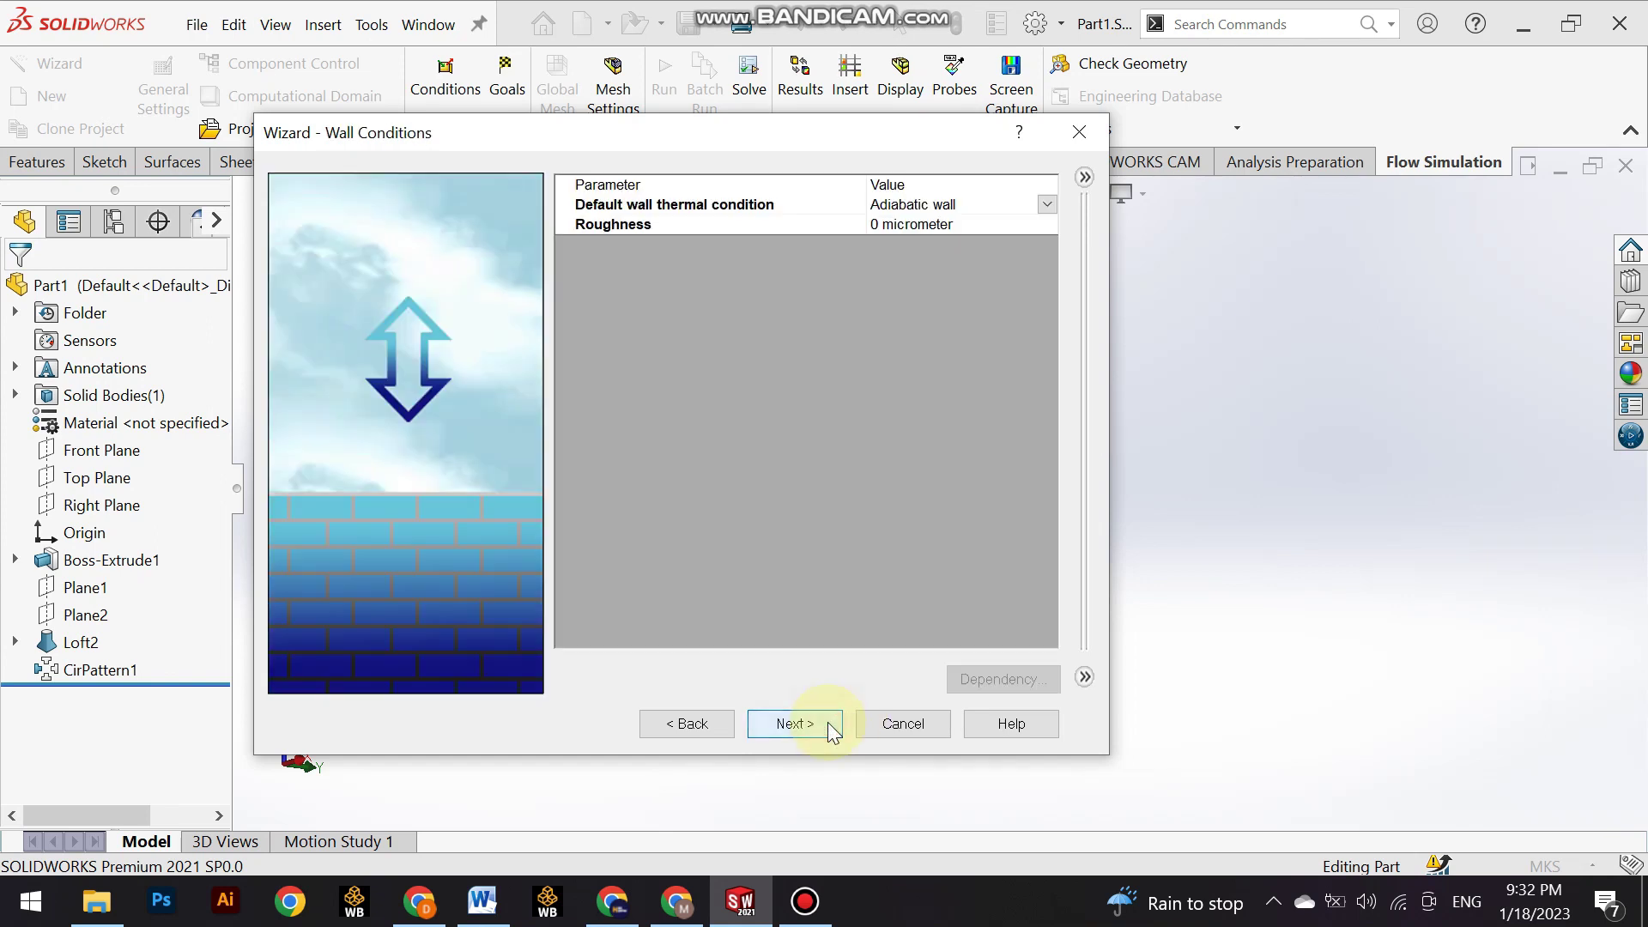
left_click(827, 723)
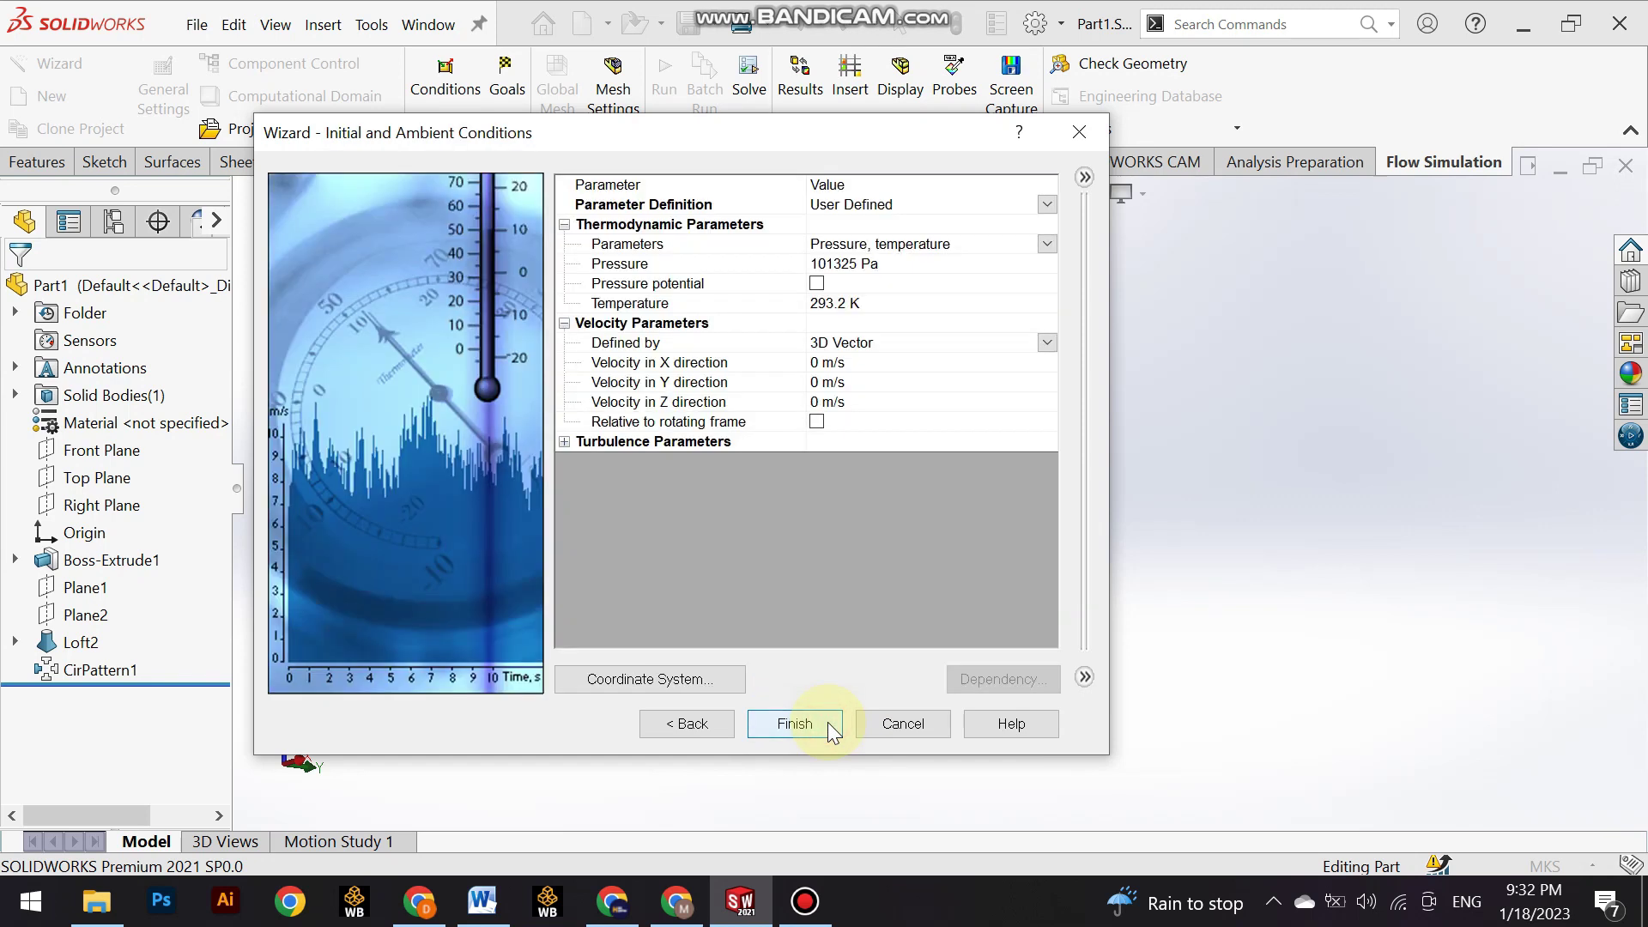
left_click(842, 371)
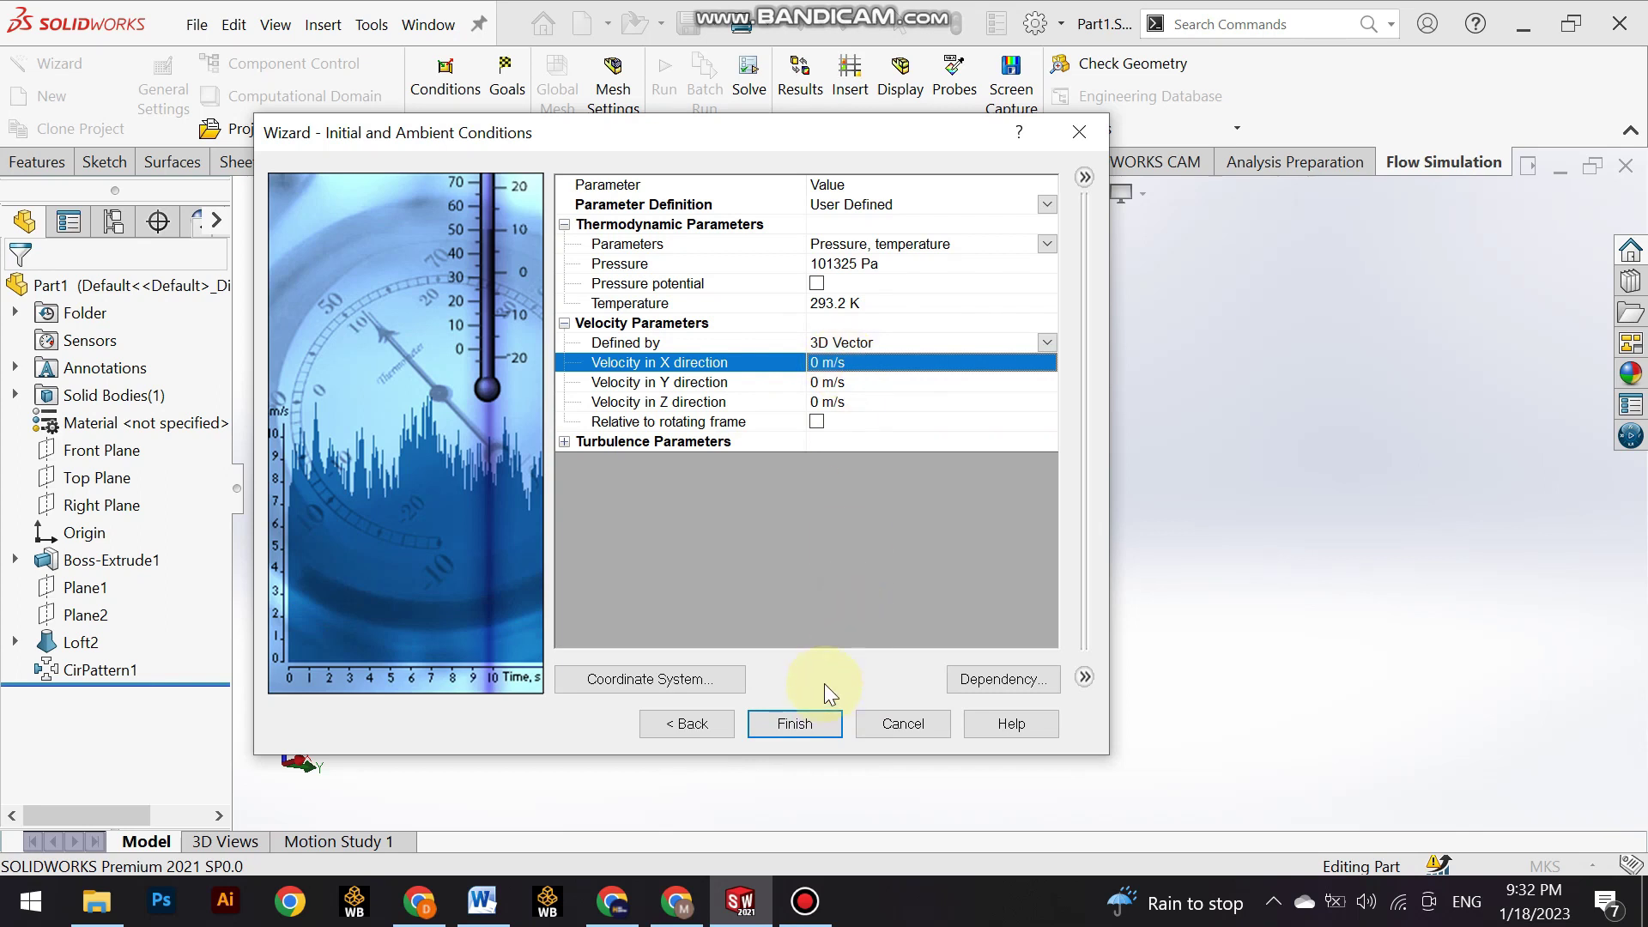
left_click(819, 721)
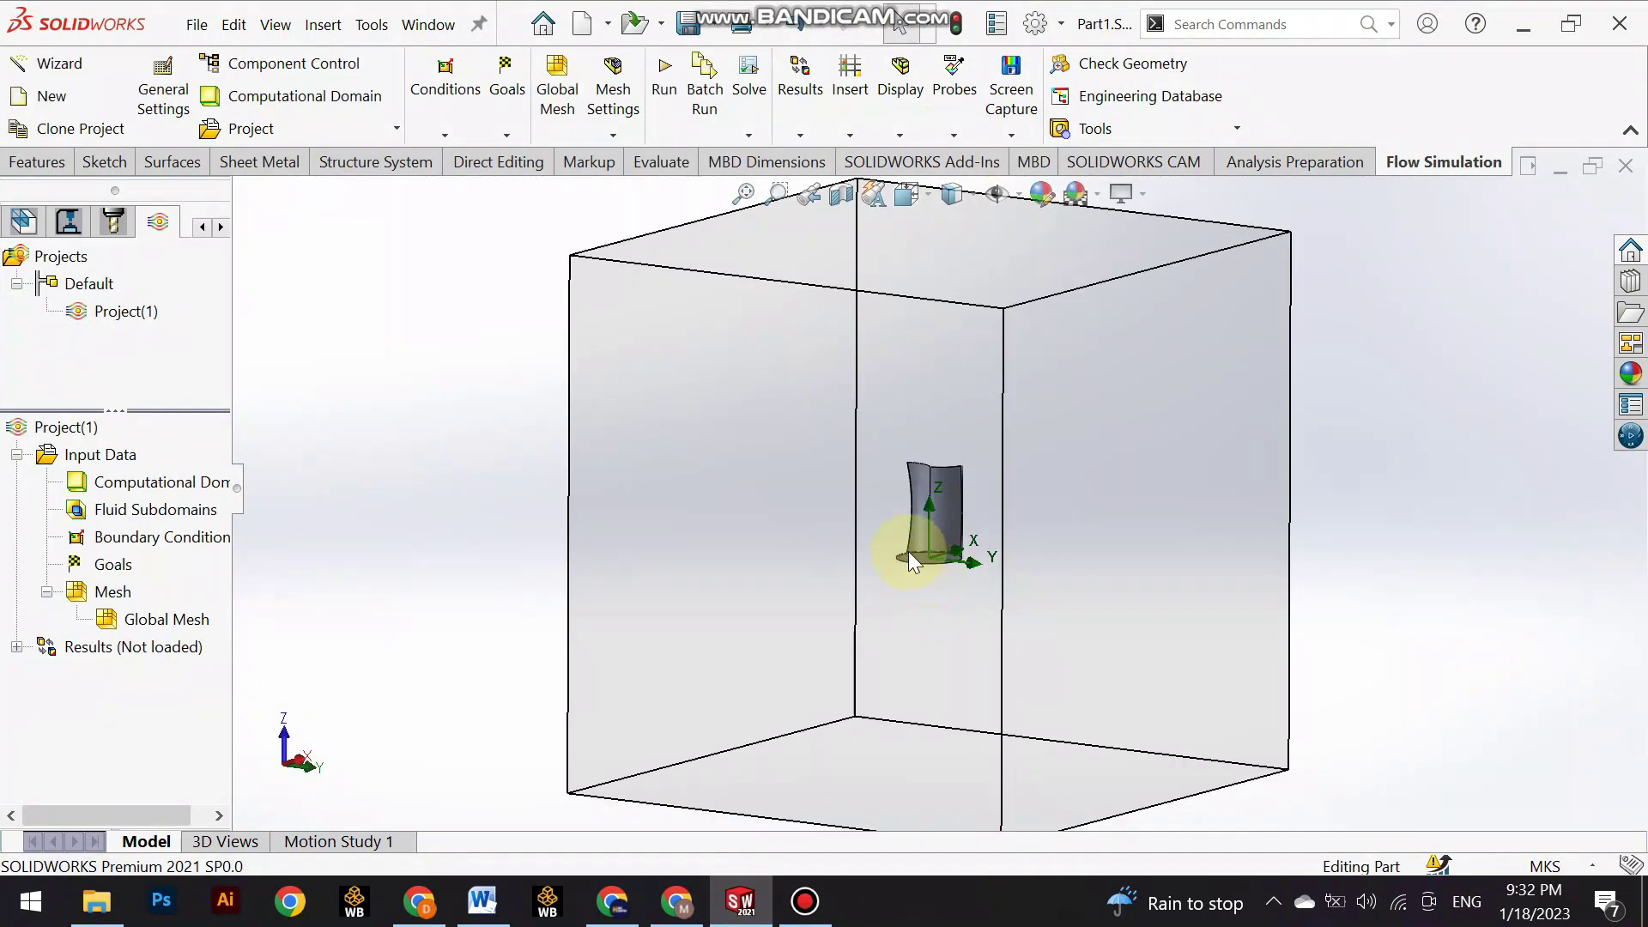
Orbit and reorient the view through top and front, showing the computational domain's size handles.
mouse_move(909, 558)
middle_mouse_down()
mouse_move(865, 497)
mouse_move(1233, 607)
mouse_move(1270, 471)
mouse_move(1206, 532)
mouse_move(1236, 511)
mouse_move(1295, 518)
mouse_move(1251, 467)
middle_mouse_up()
mouse_move(756, 523)
middle_mouse_down()
mouse_move(772, 589)
mouse_move(692, 677)
mouse_move(607, 596)
mouse_move(620, 599)
middle_mouse_up()
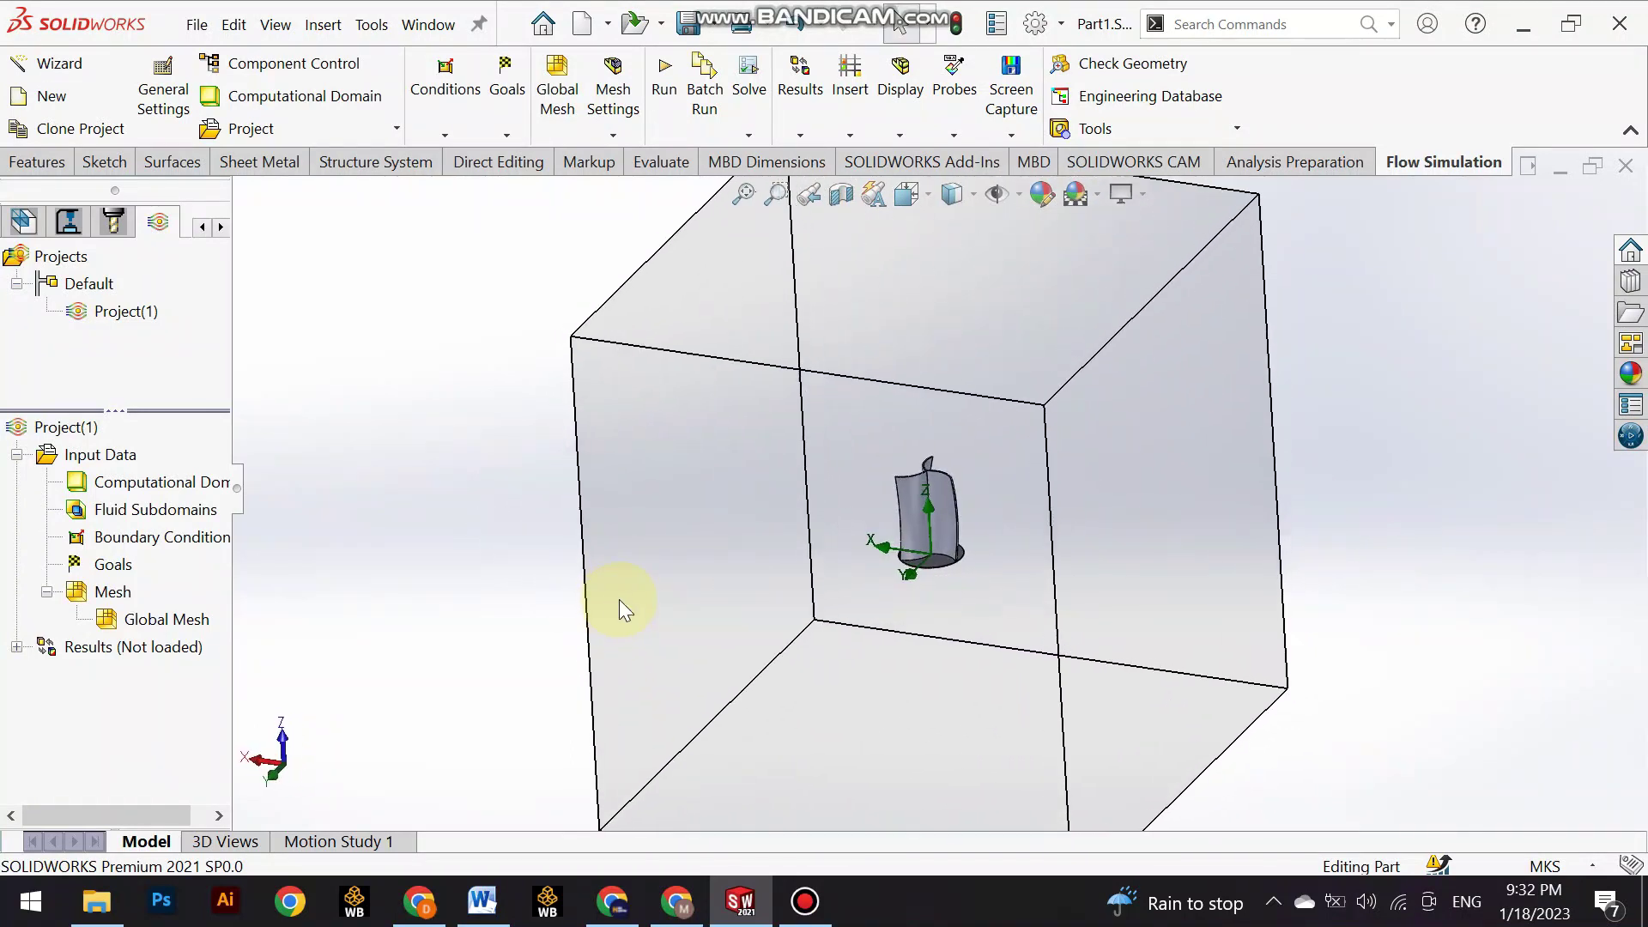
scroll(910, 486, "down", 2)
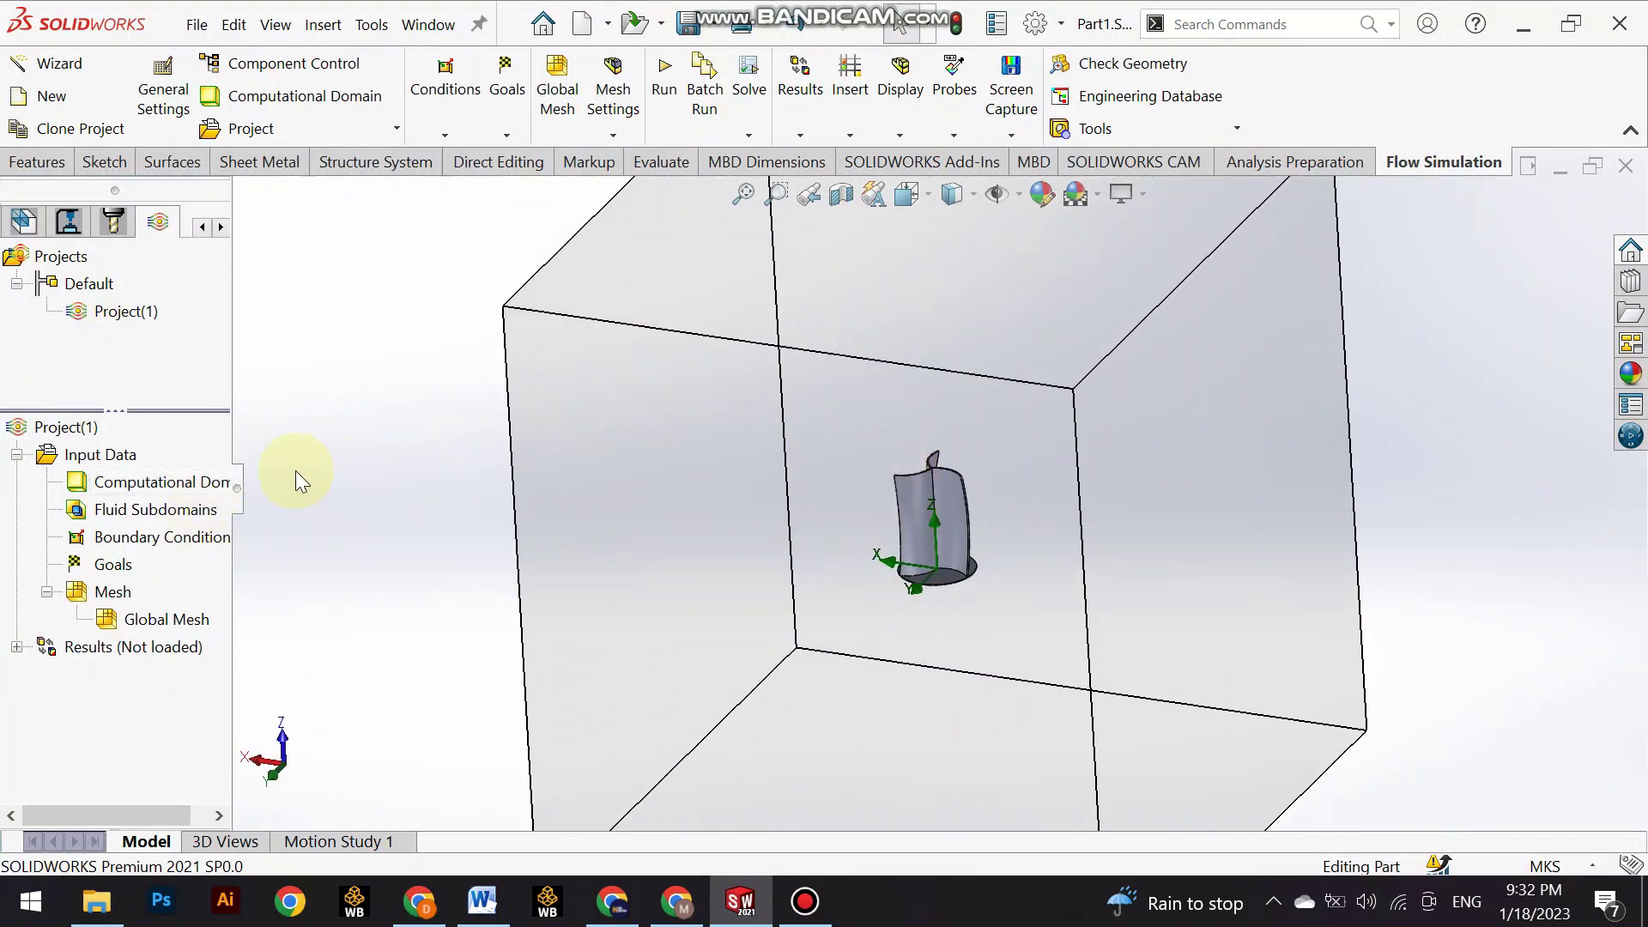
left_click(214, 496)
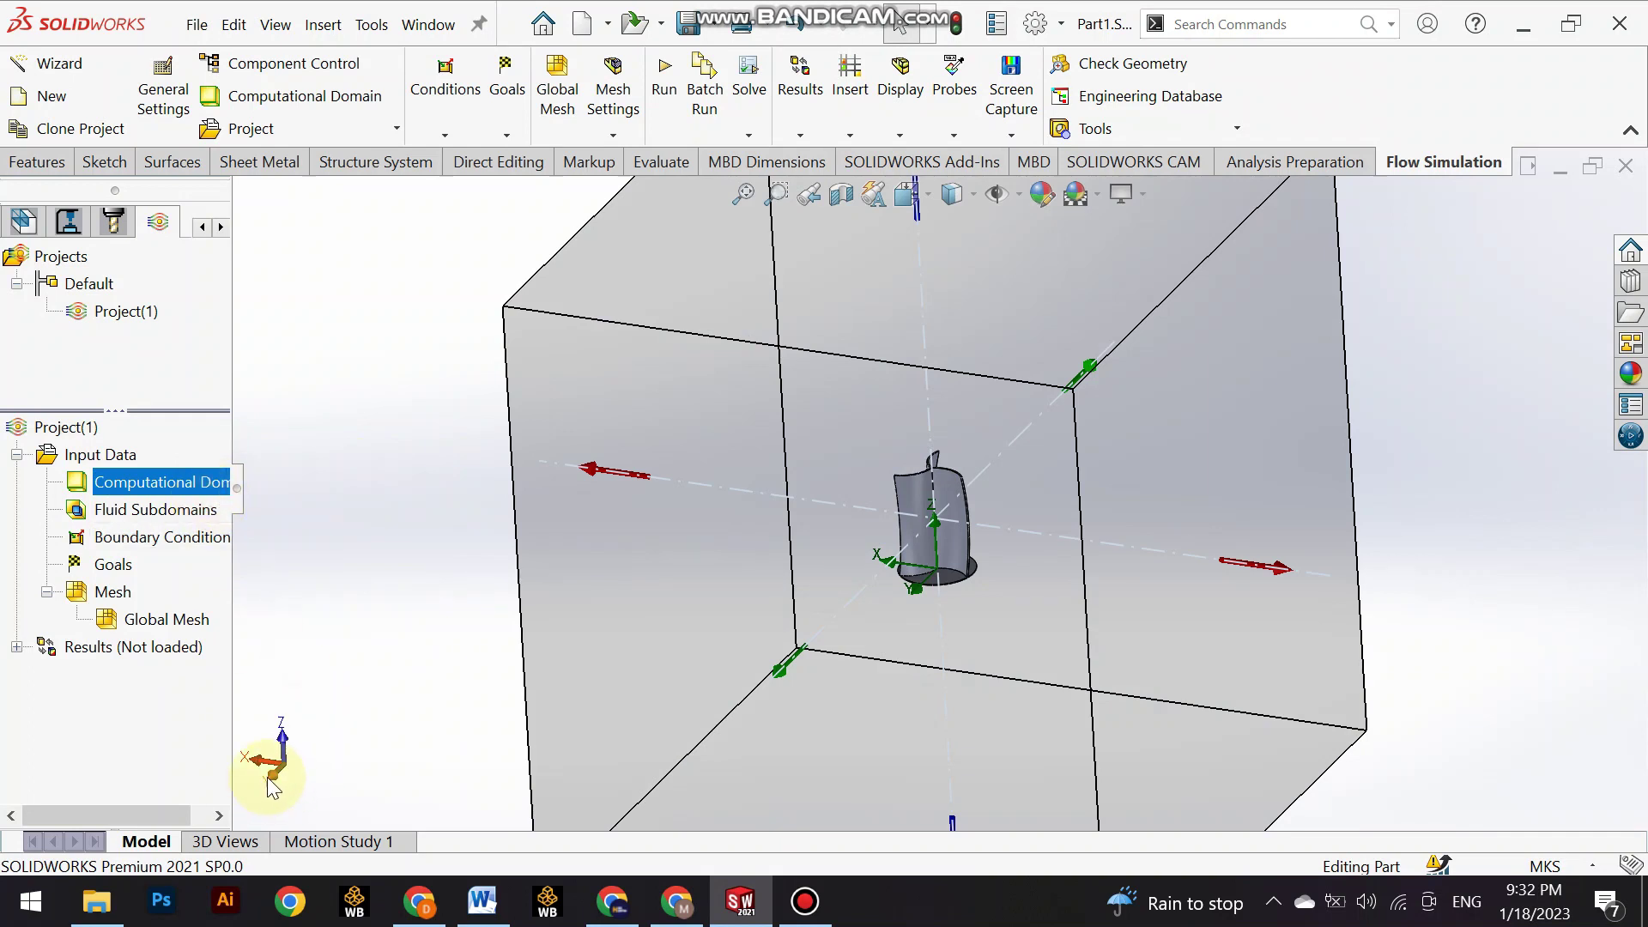
left_click(271, 777)
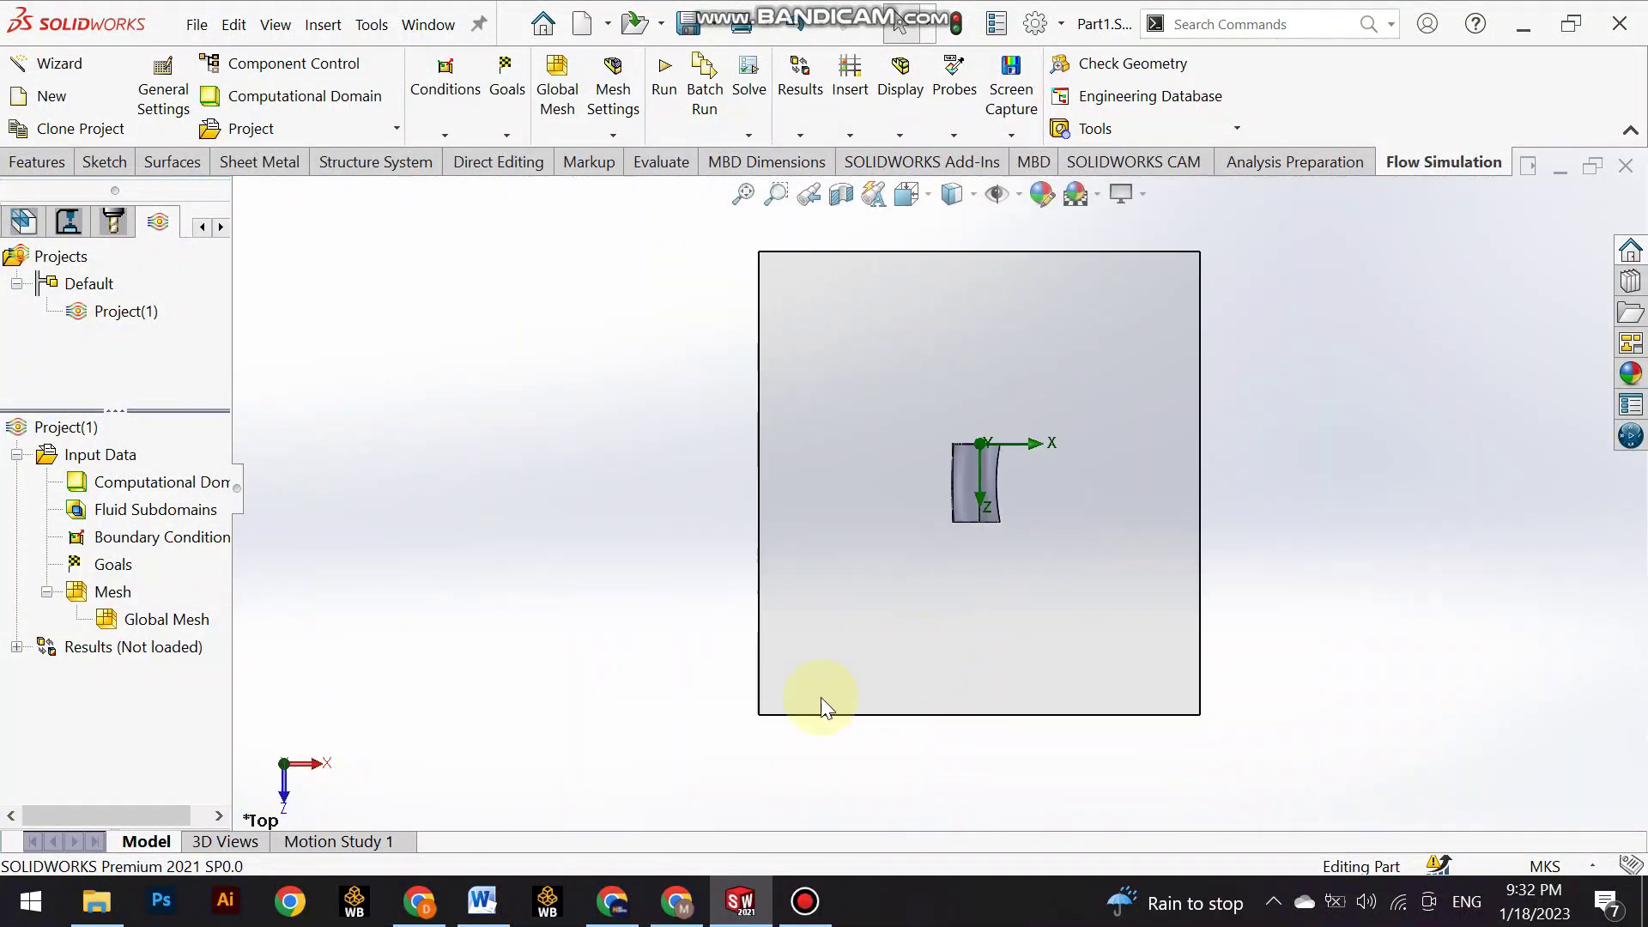
left_click(285, 759)
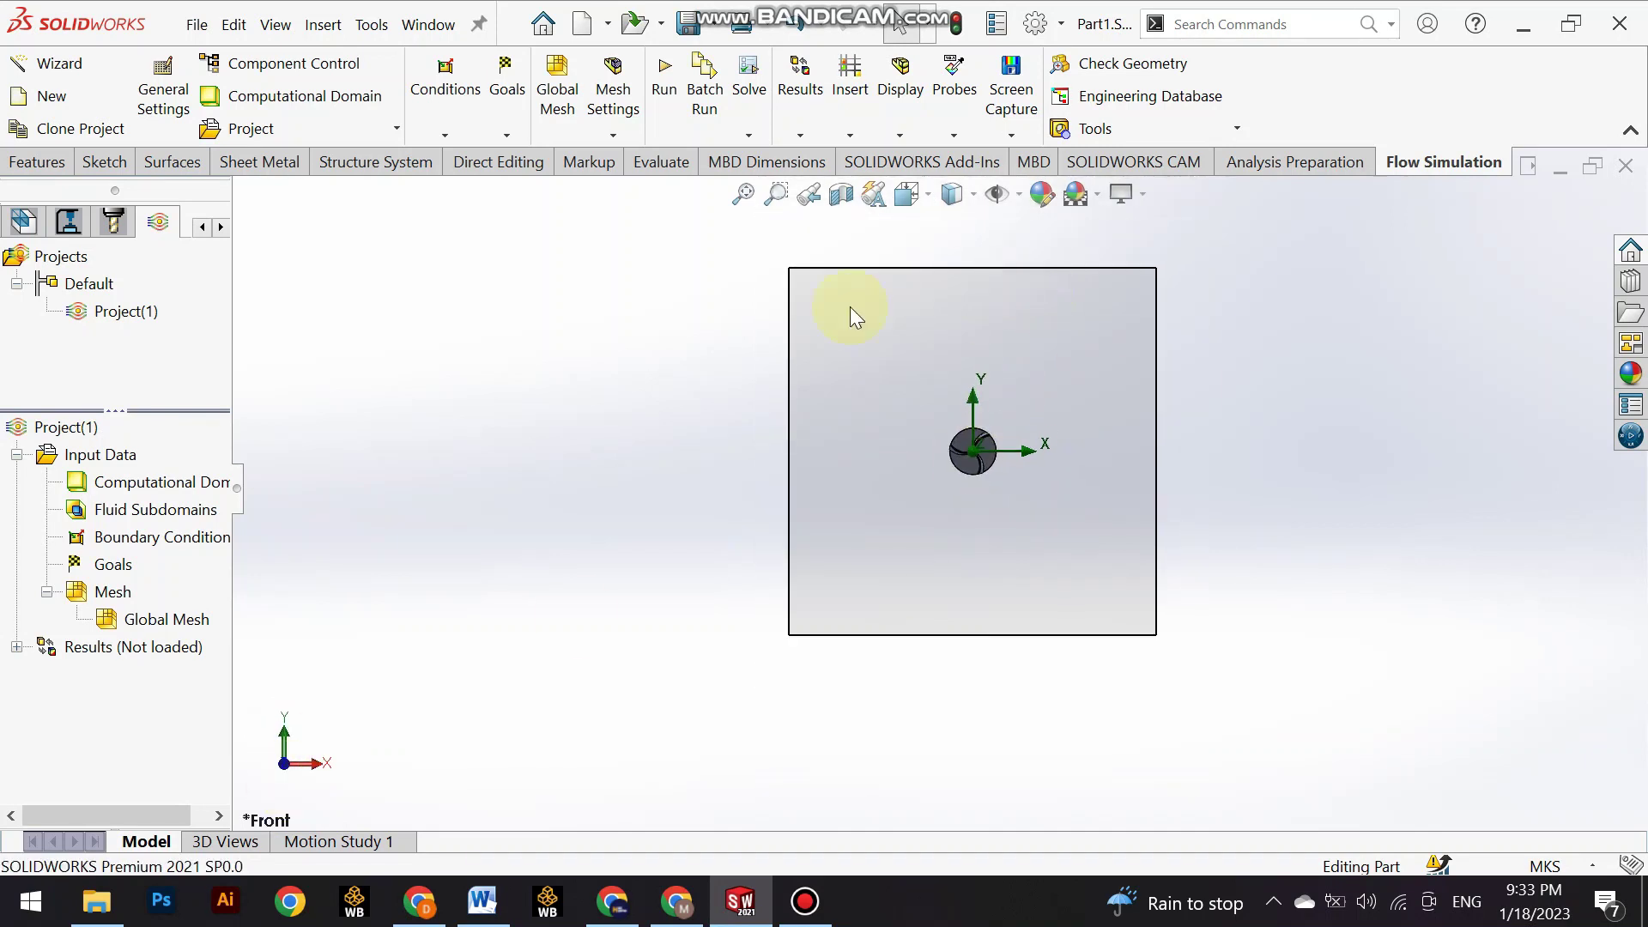
Drag the computational domain boundaries inward, bringing X max to about 3.04 m.
left_click(176, 482)
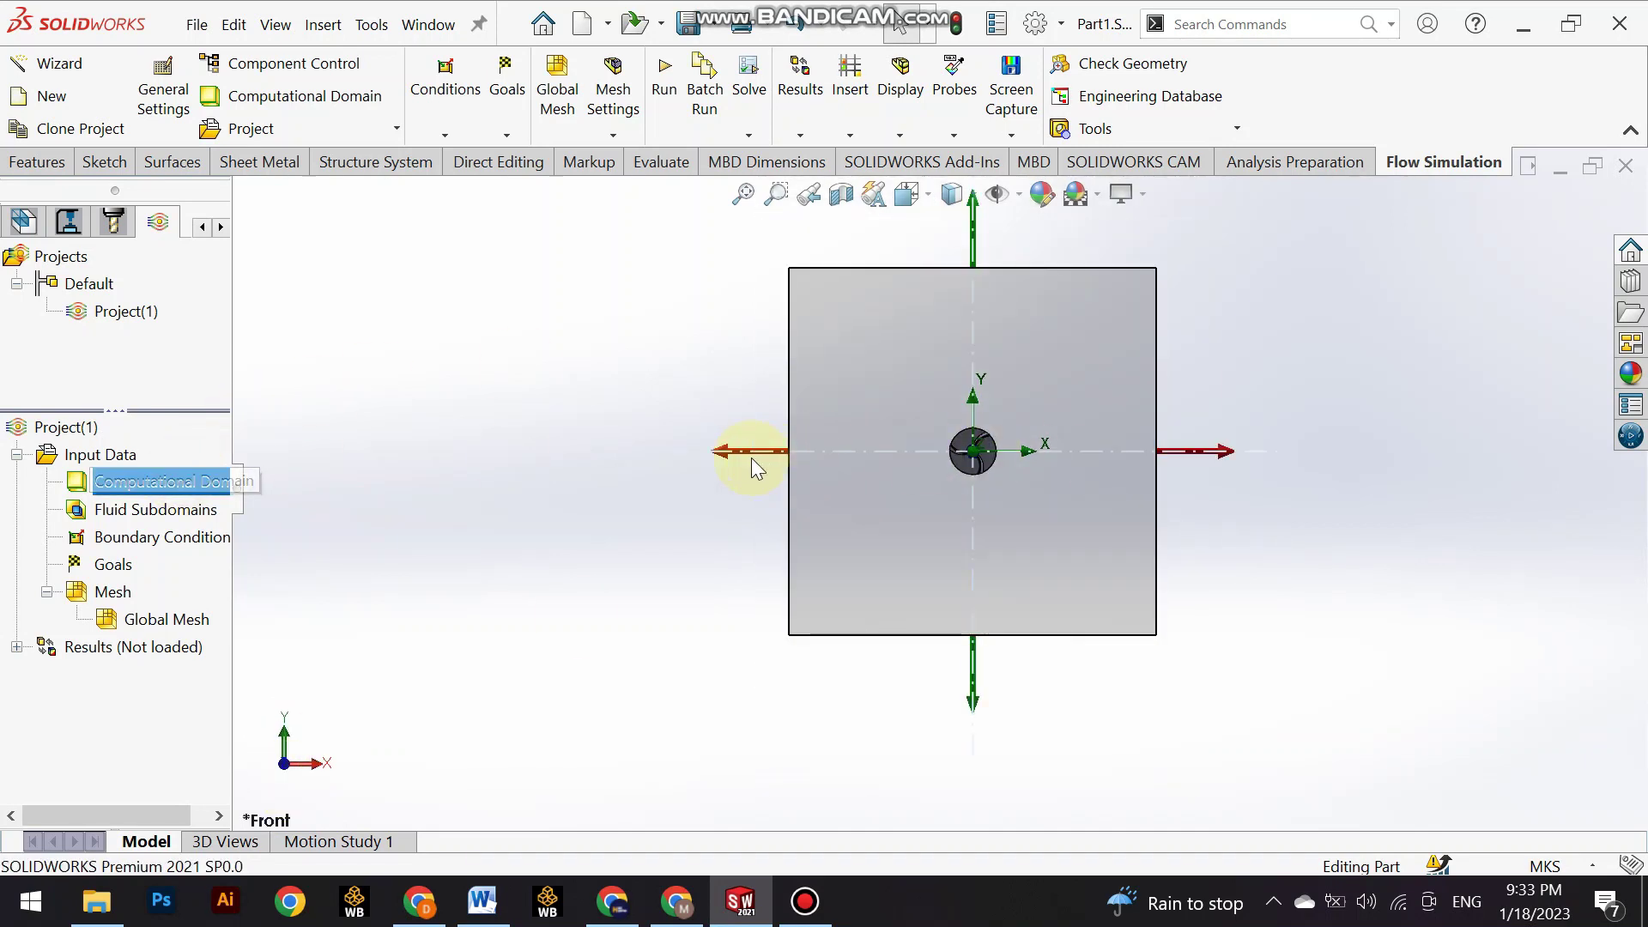
left_click_drag(750, 451, 797, 449)
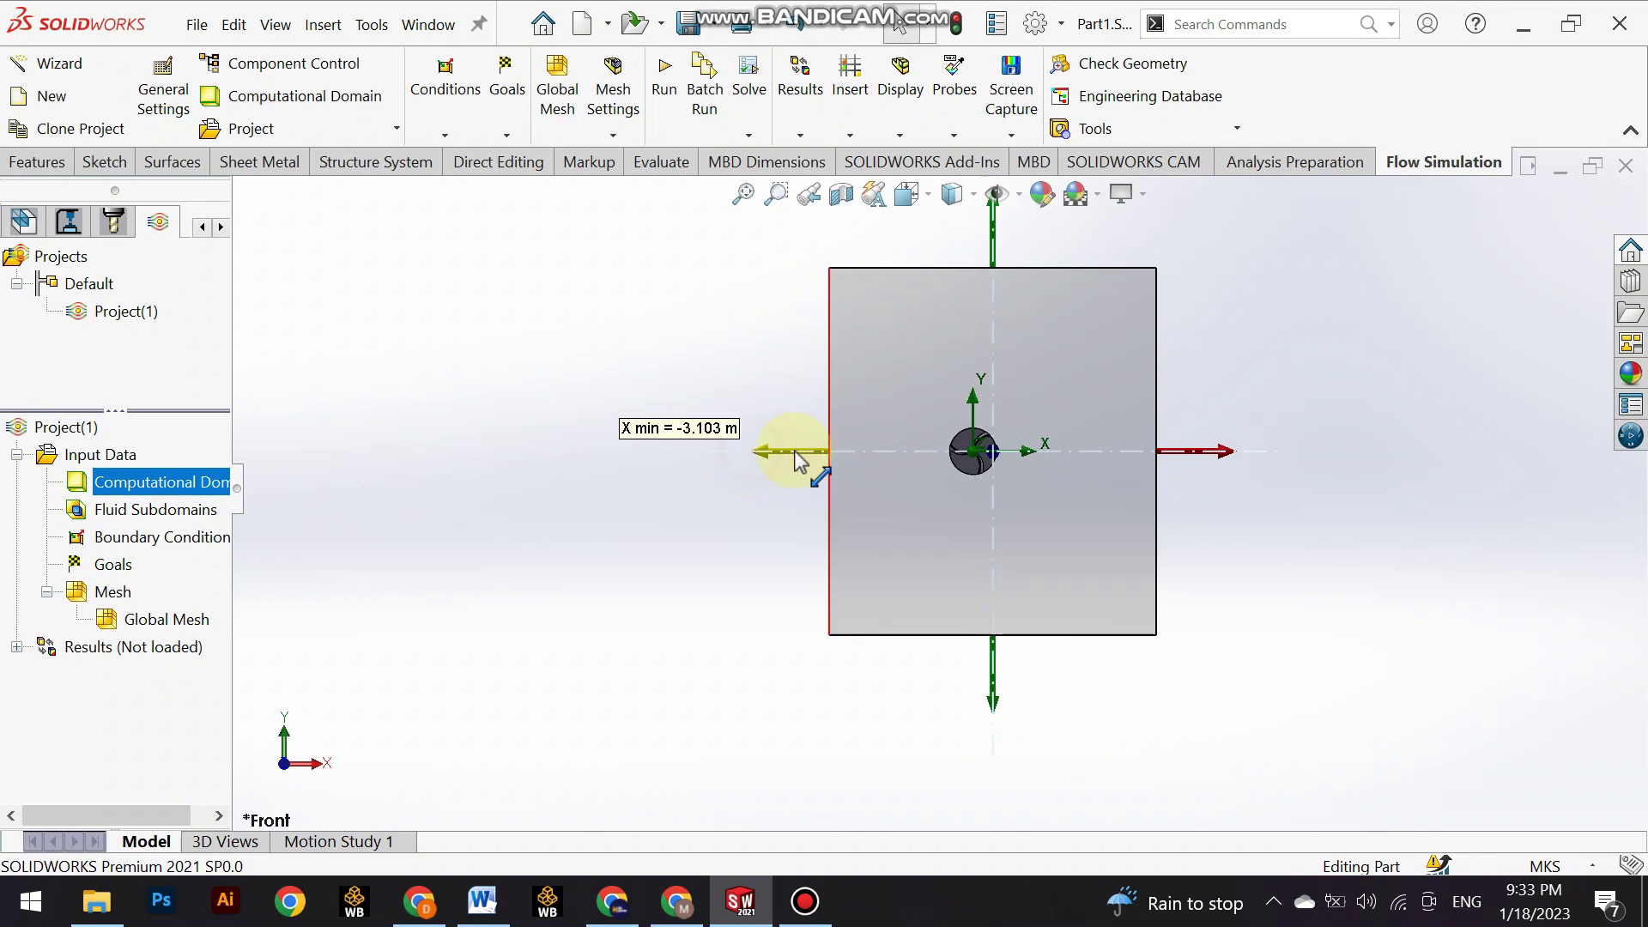
left_click(1202, 455)
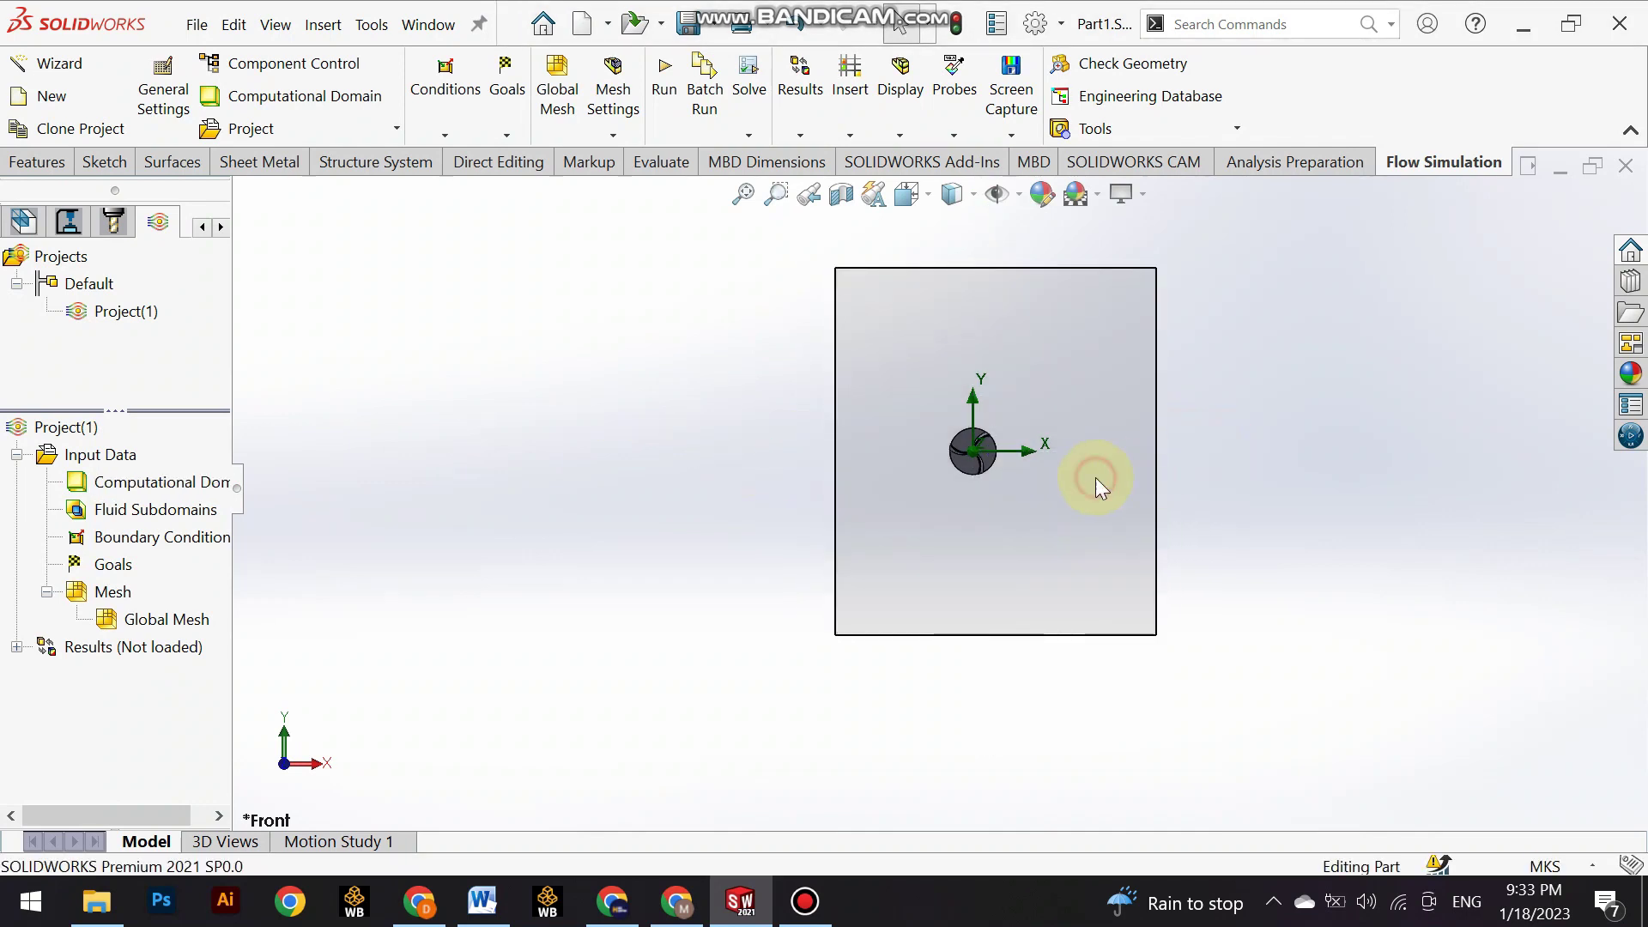
left_click(210, 482)
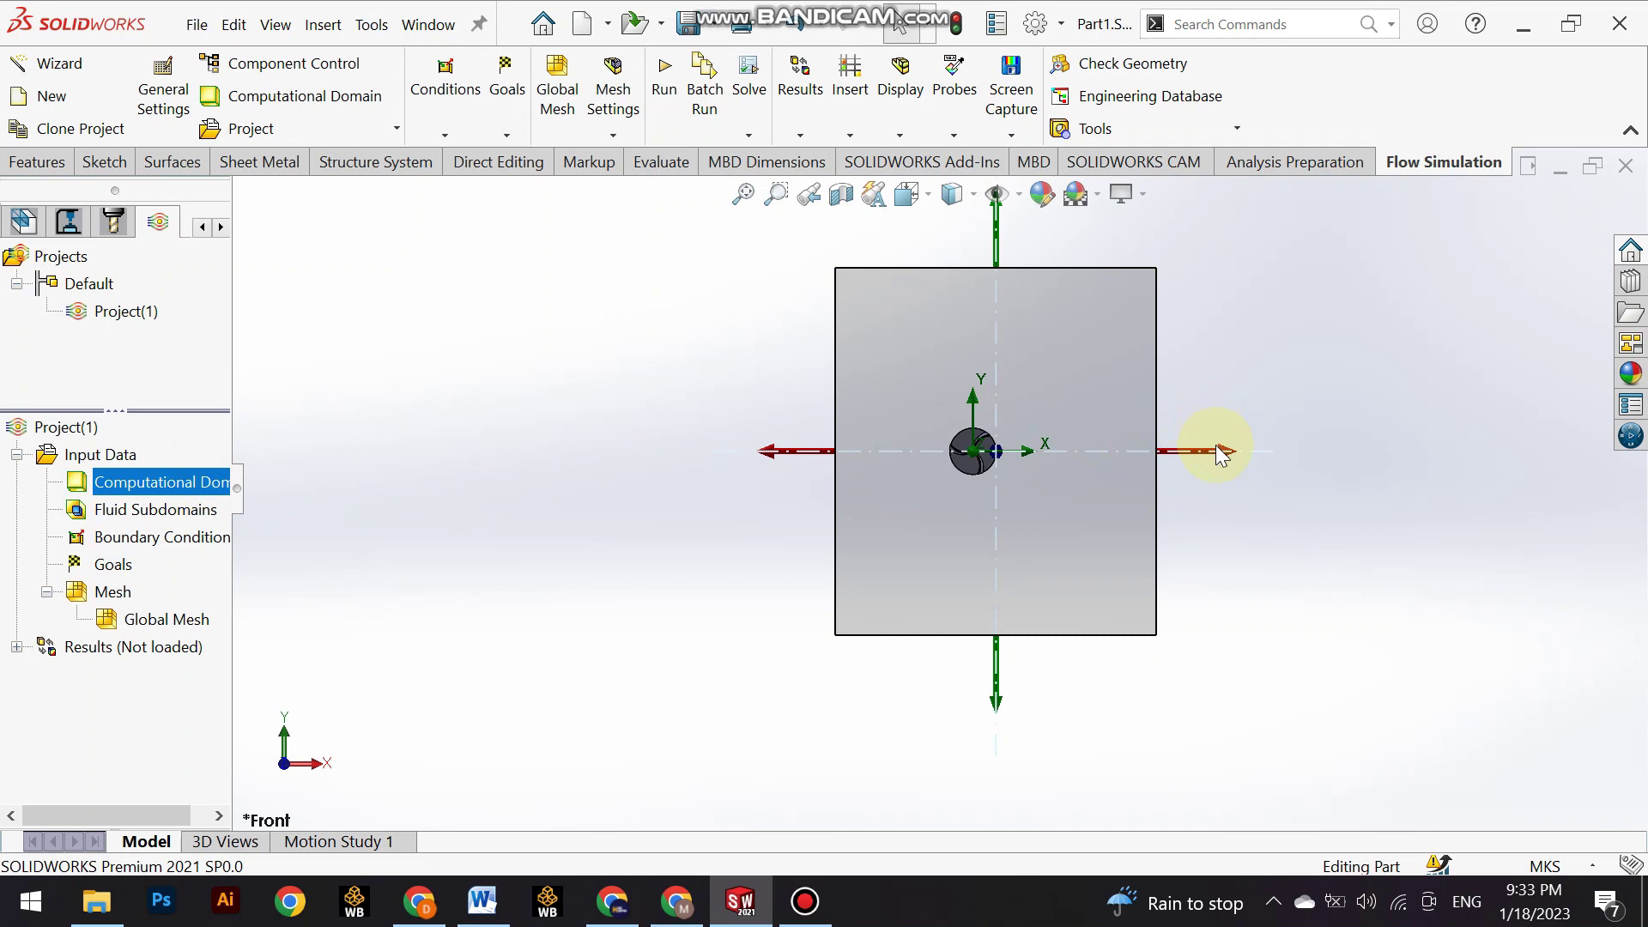
left_click(1194, 449)
left_click(197, 481)
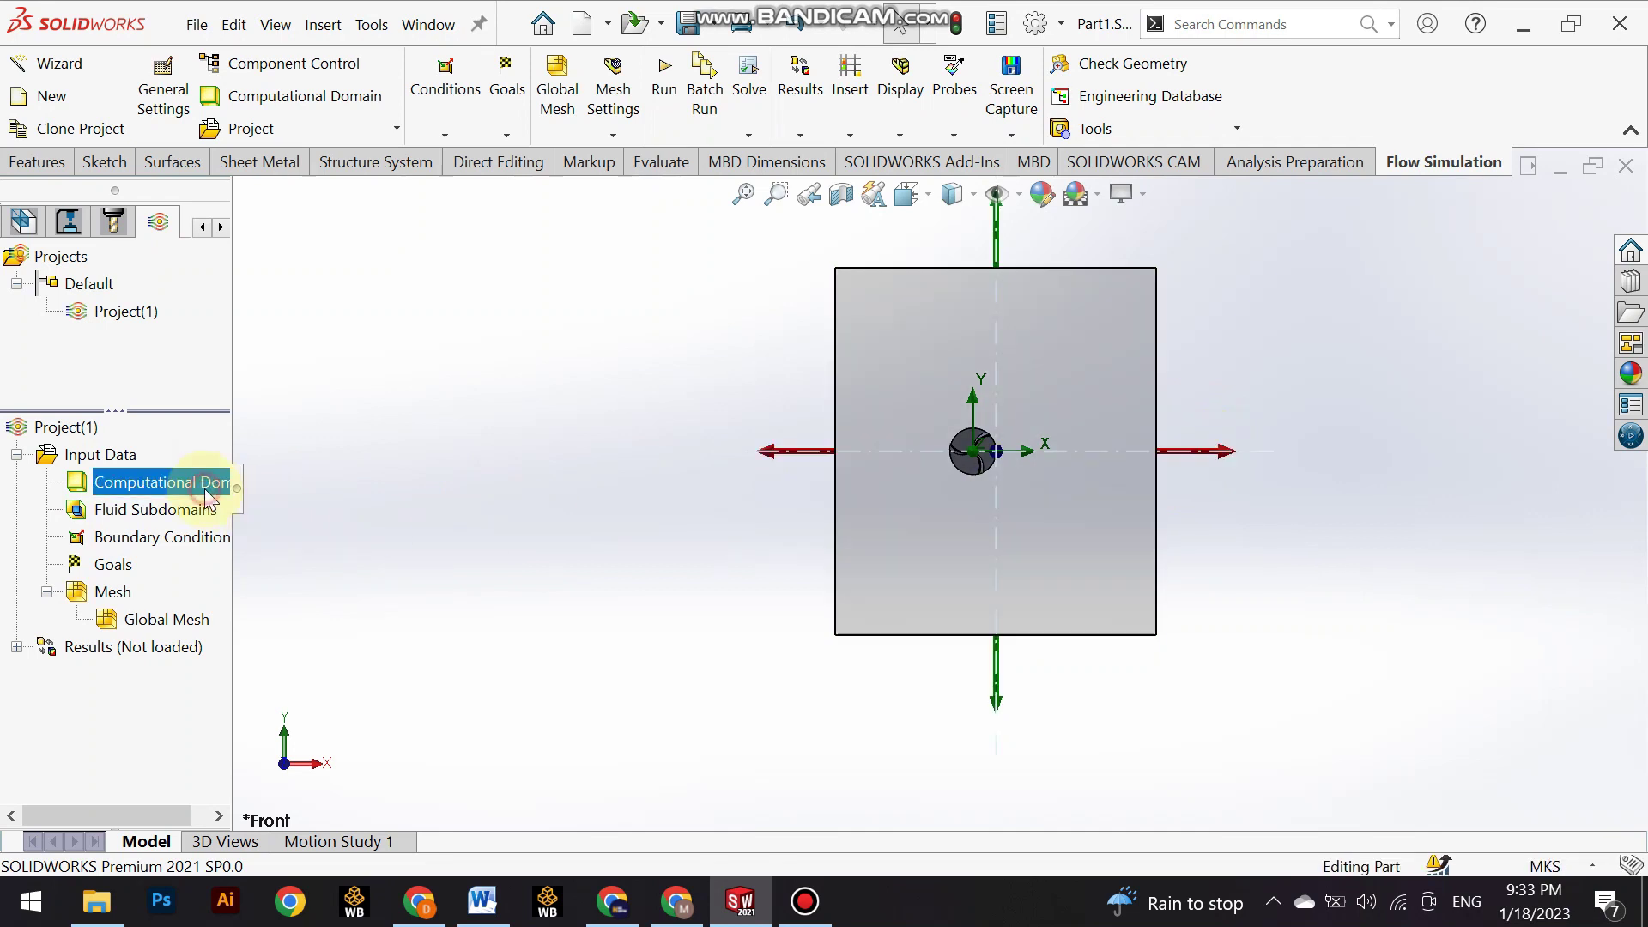
left_click_drag(1229, 452, 1197, 446)
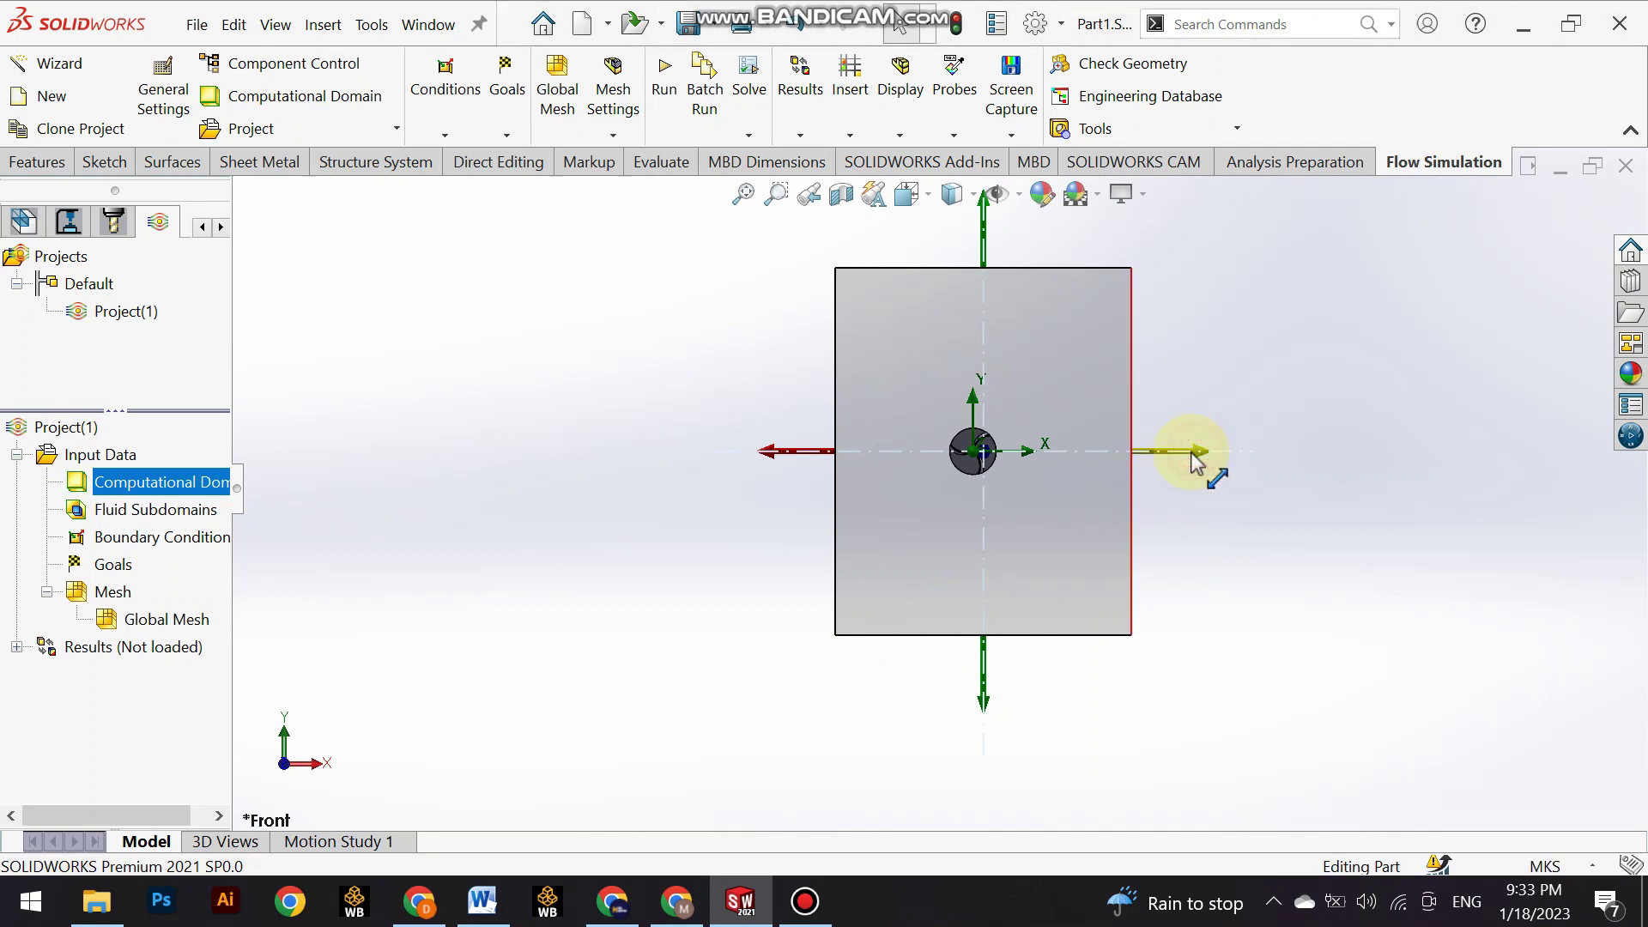
left_click_drag(1199, 464, 1181, 455)
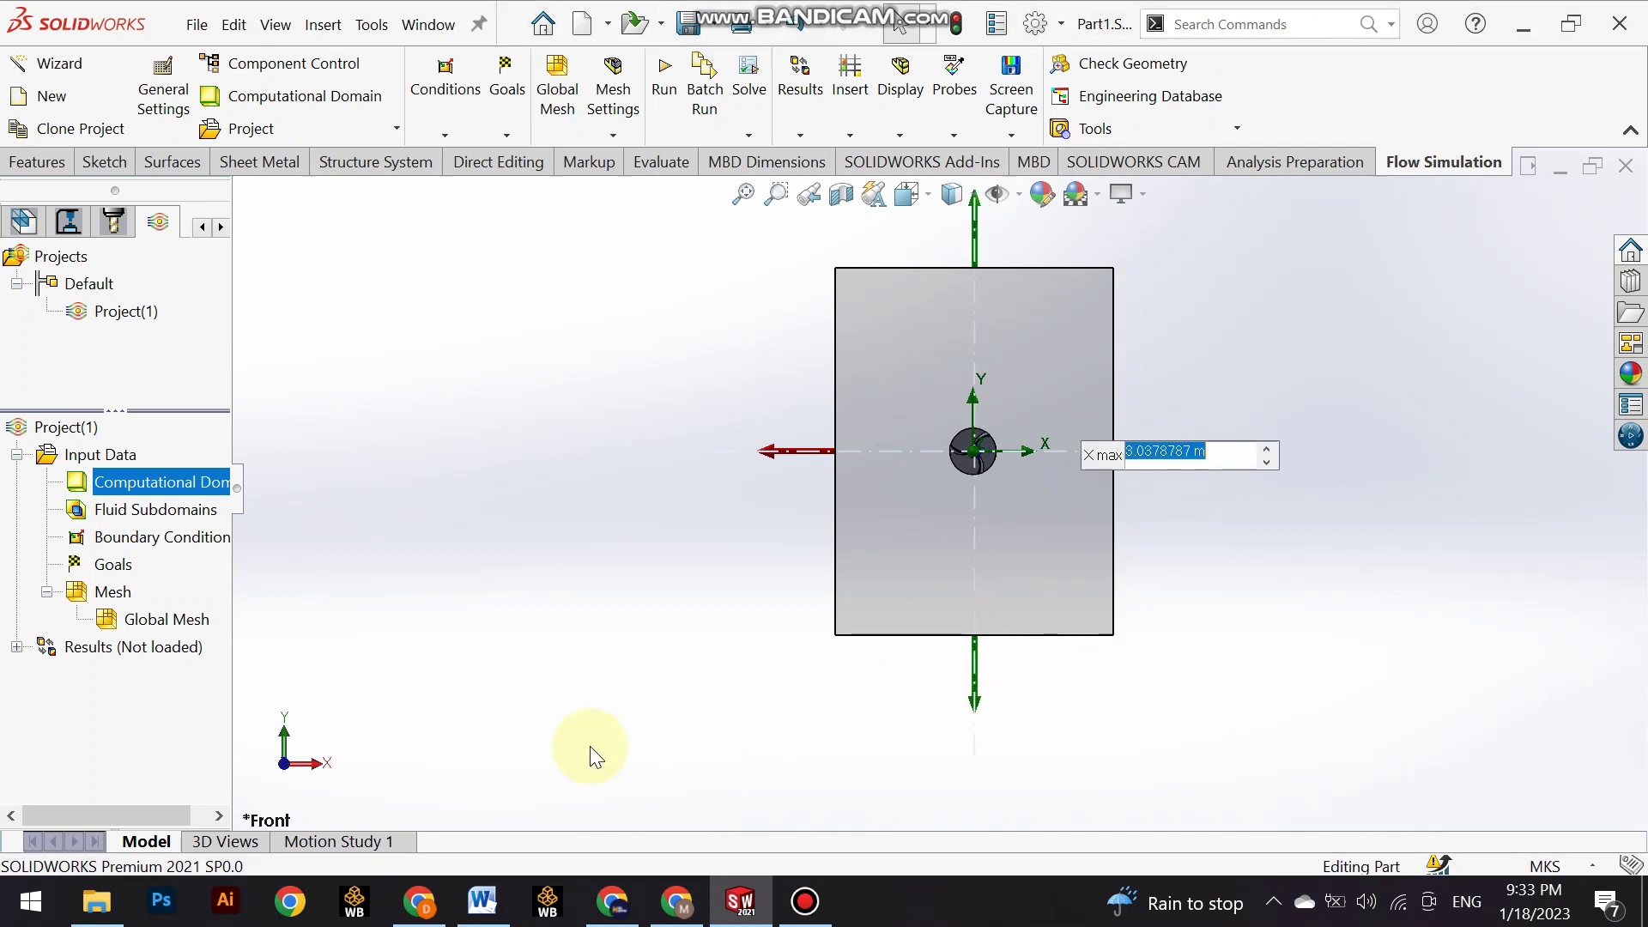
Orbit the domain box, then switch to the Right view.
mouse_move(369, 745)
middle_mouse_down()
mouse_move(346, 728)
mouse_move(500, 571)
mouse_move(809, 515)
mouse_move(647, 692)
mouse_move(673, 864)
middle_mouse_up()
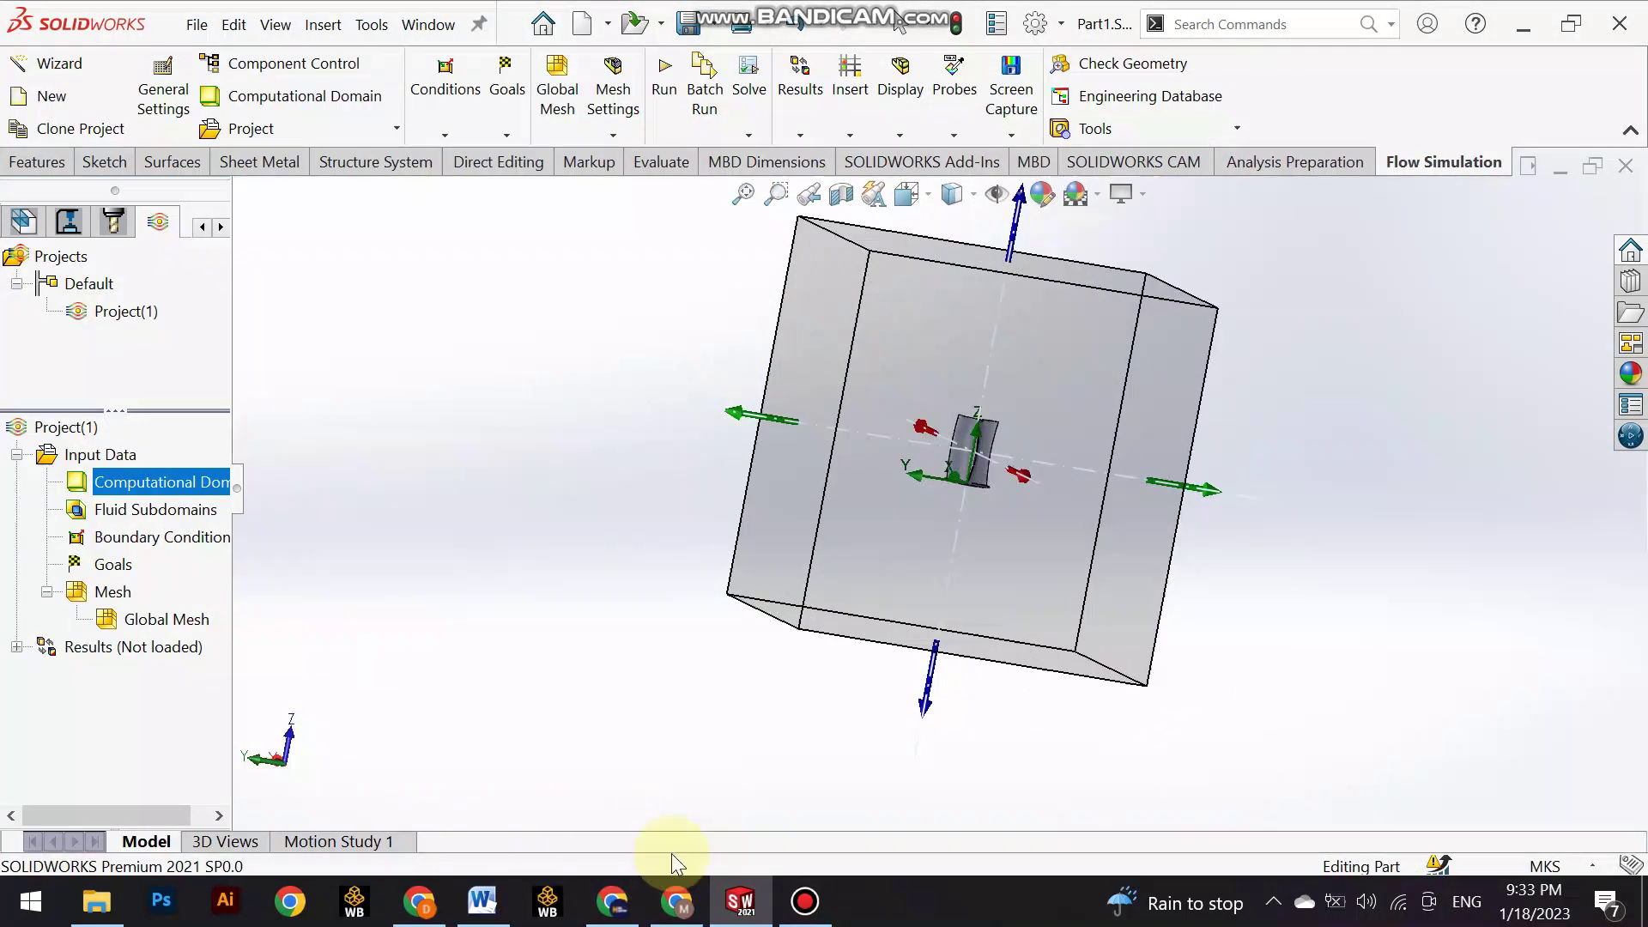
left_click(930, 702)
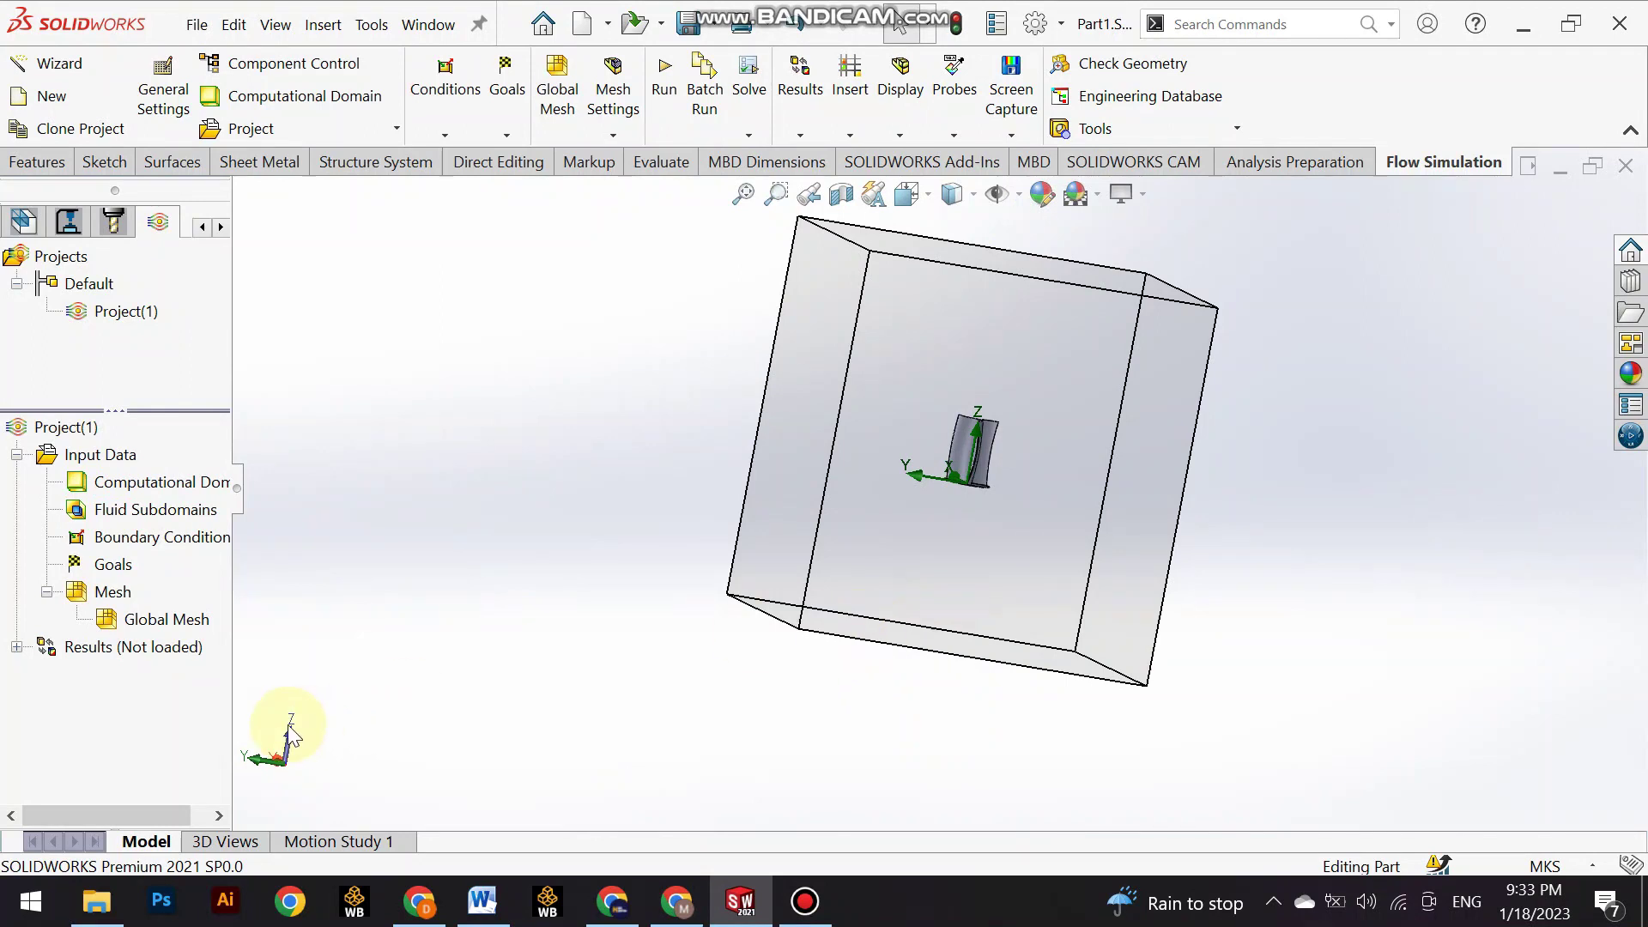
left_click(182, 482)
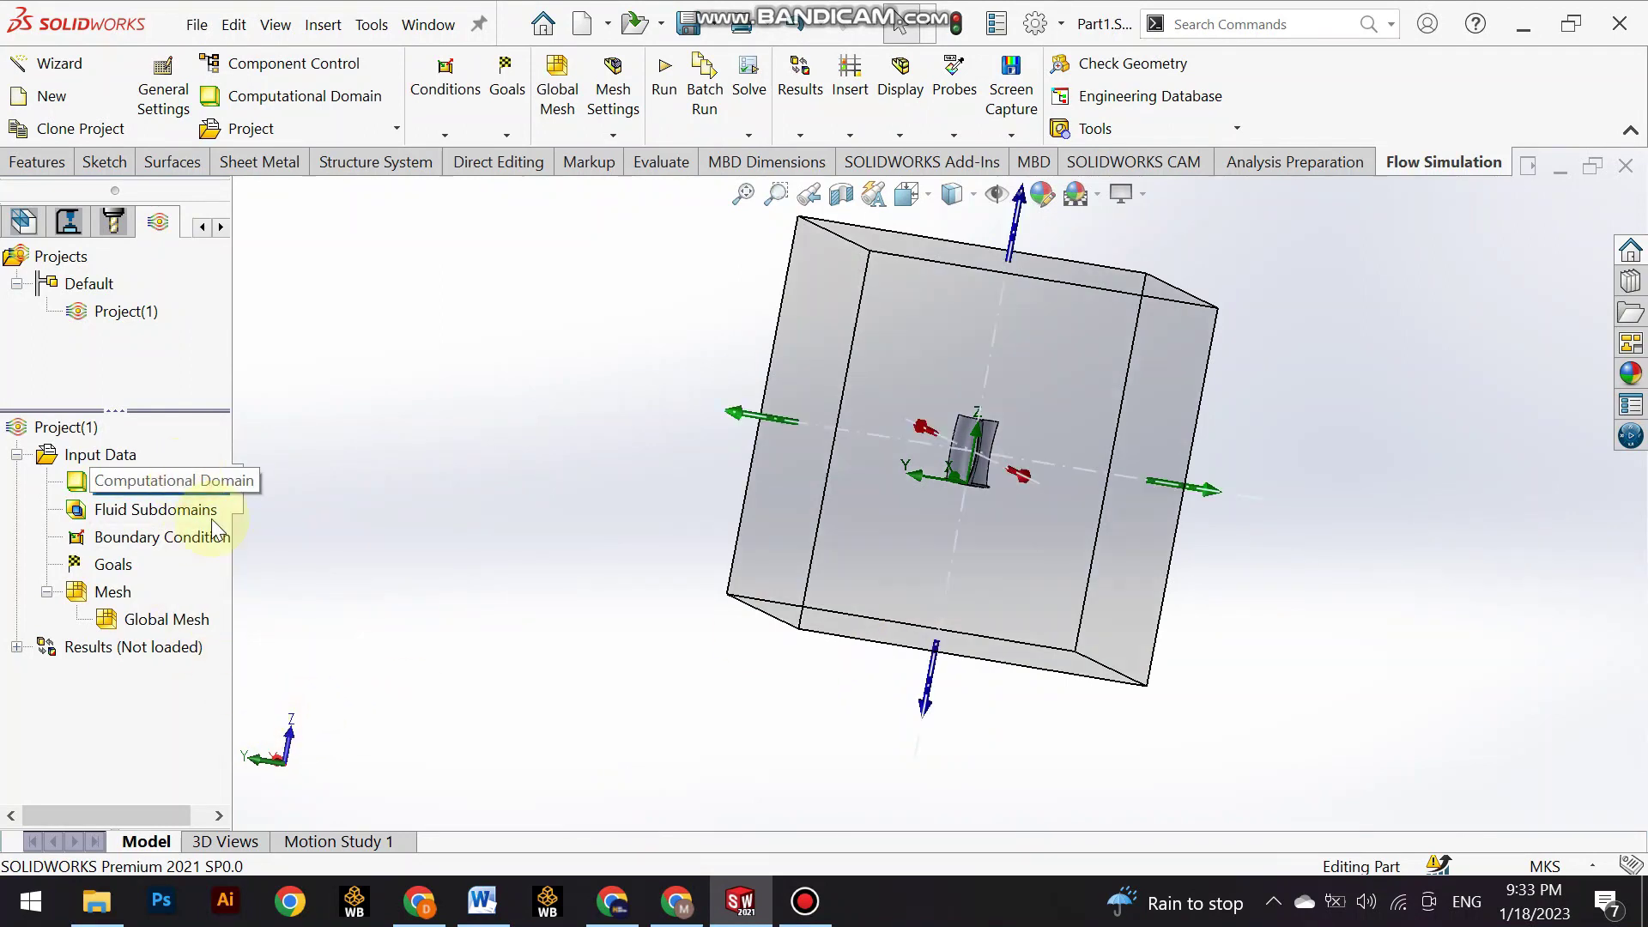
left_click(279, 759)
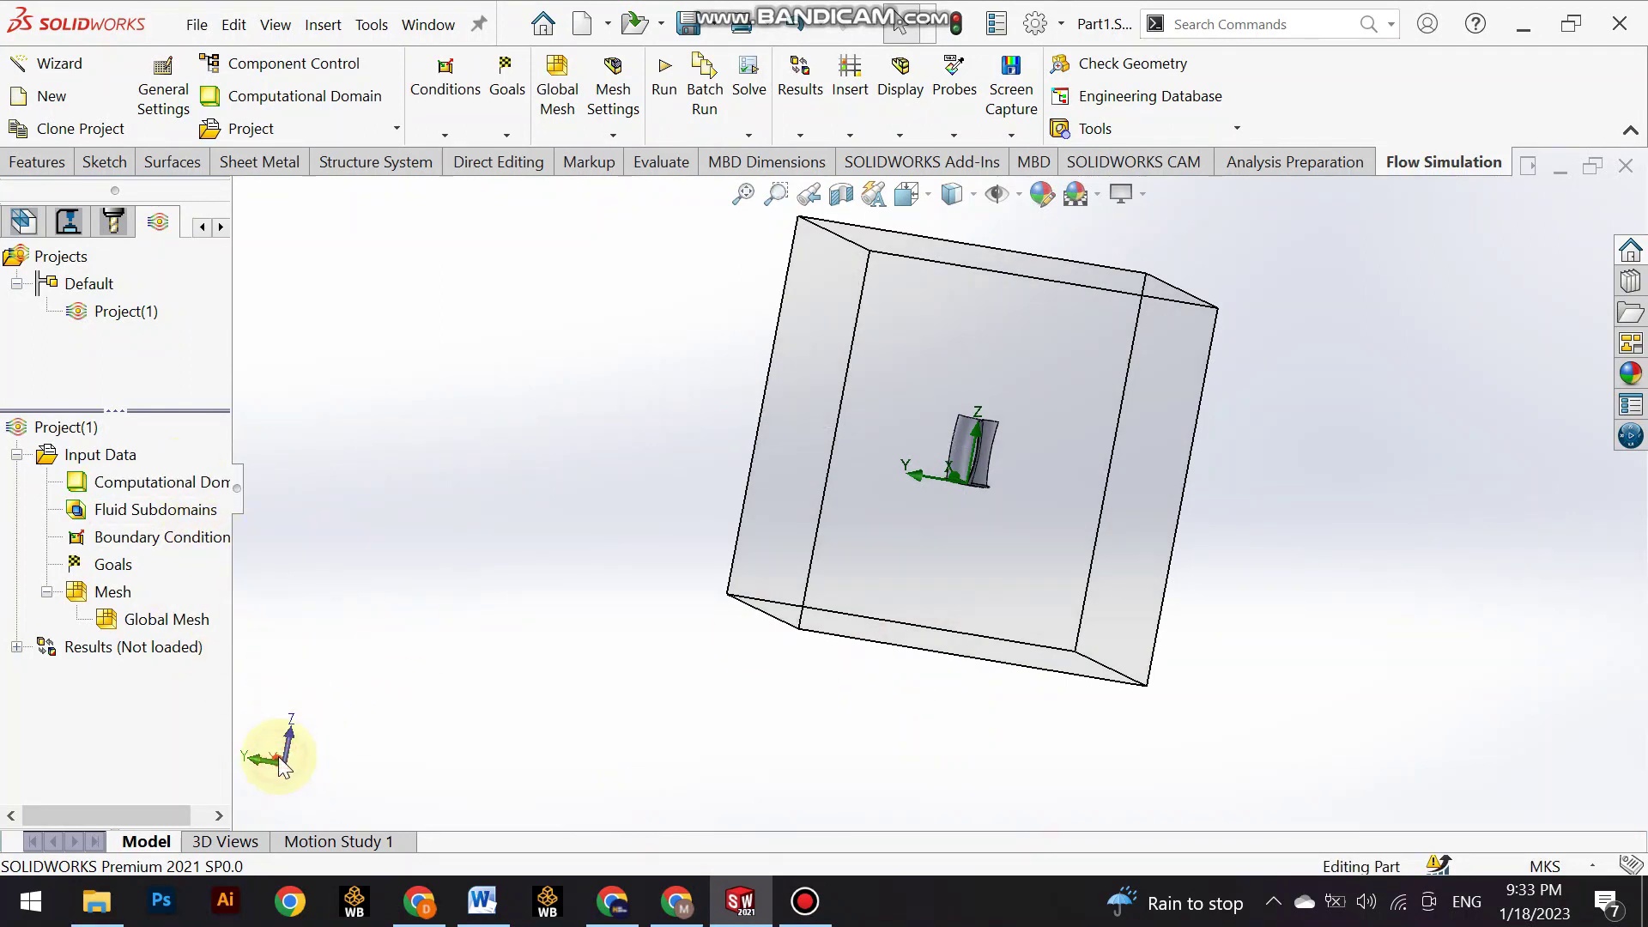
middle_click_drag(308, 735, 273, 766)
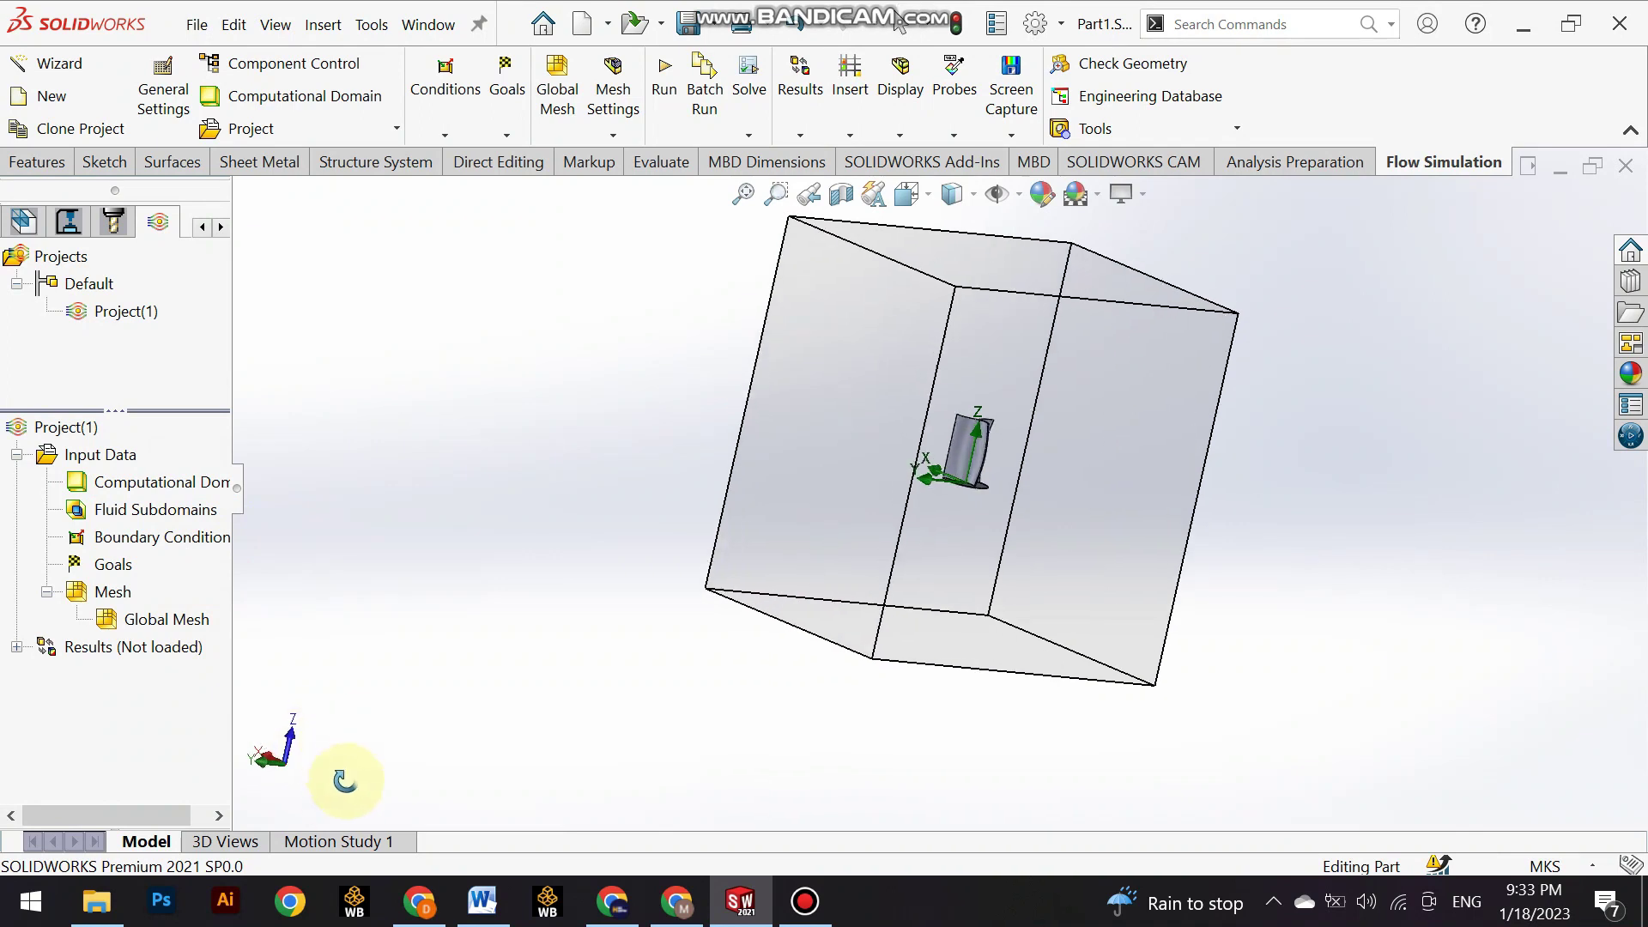
left_click(273, 767)
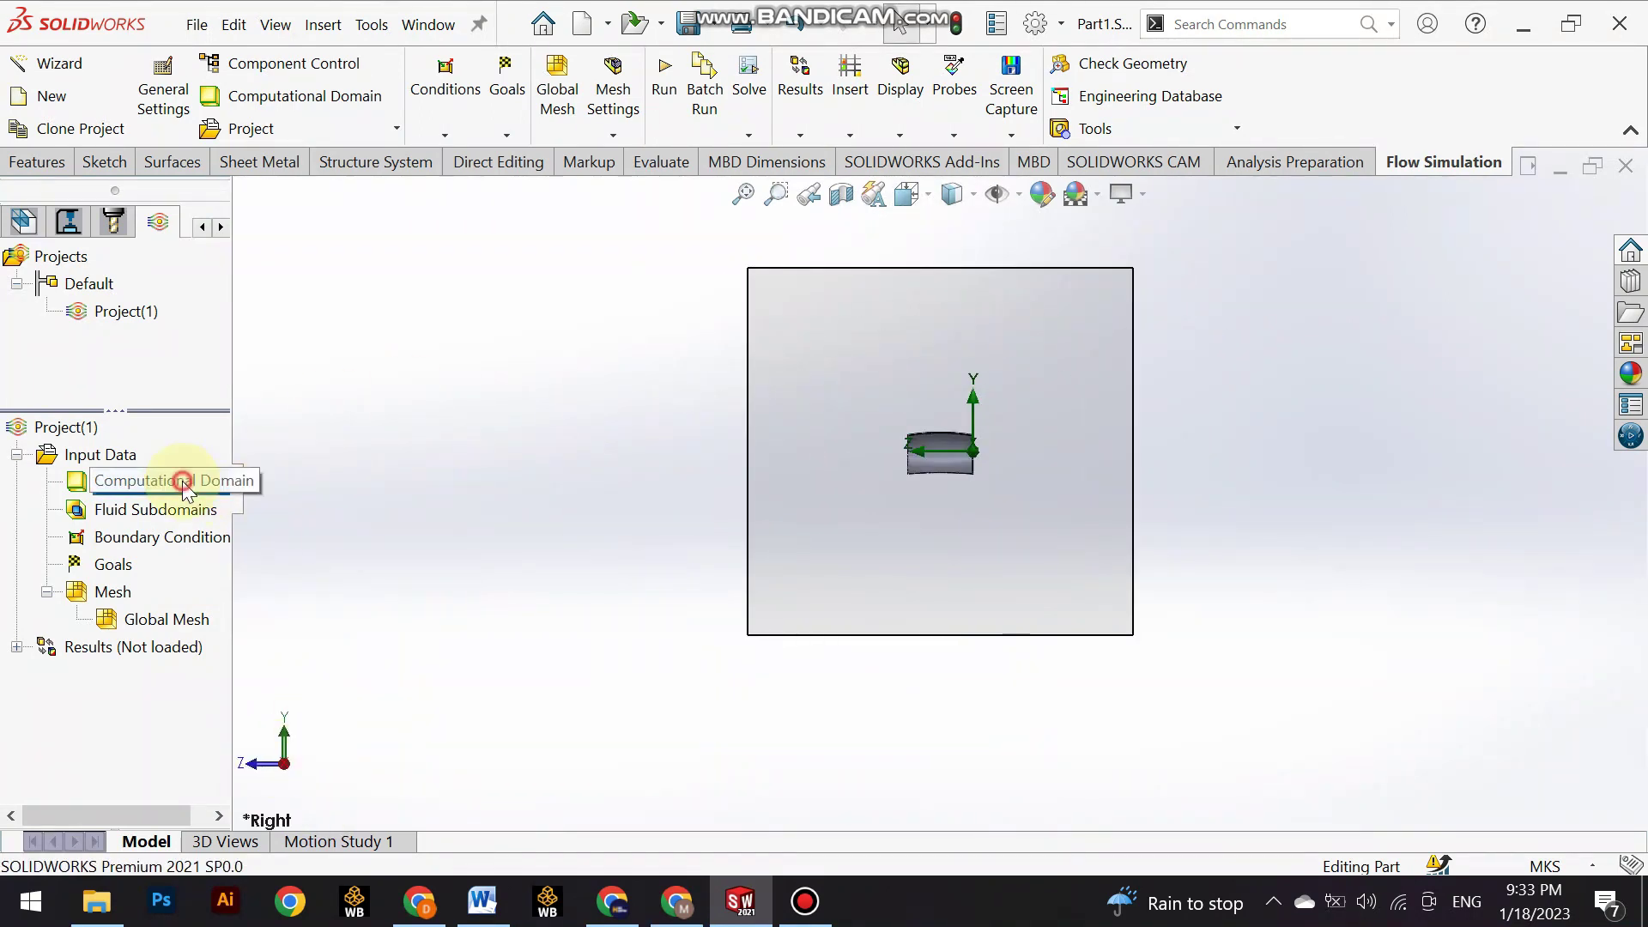
Drag the domain's Z min boundary in to about -0.095 m beside the rotor, then deselect.
left_click(183, 484)
left_click_drag(1195, 453, 1049, 448)
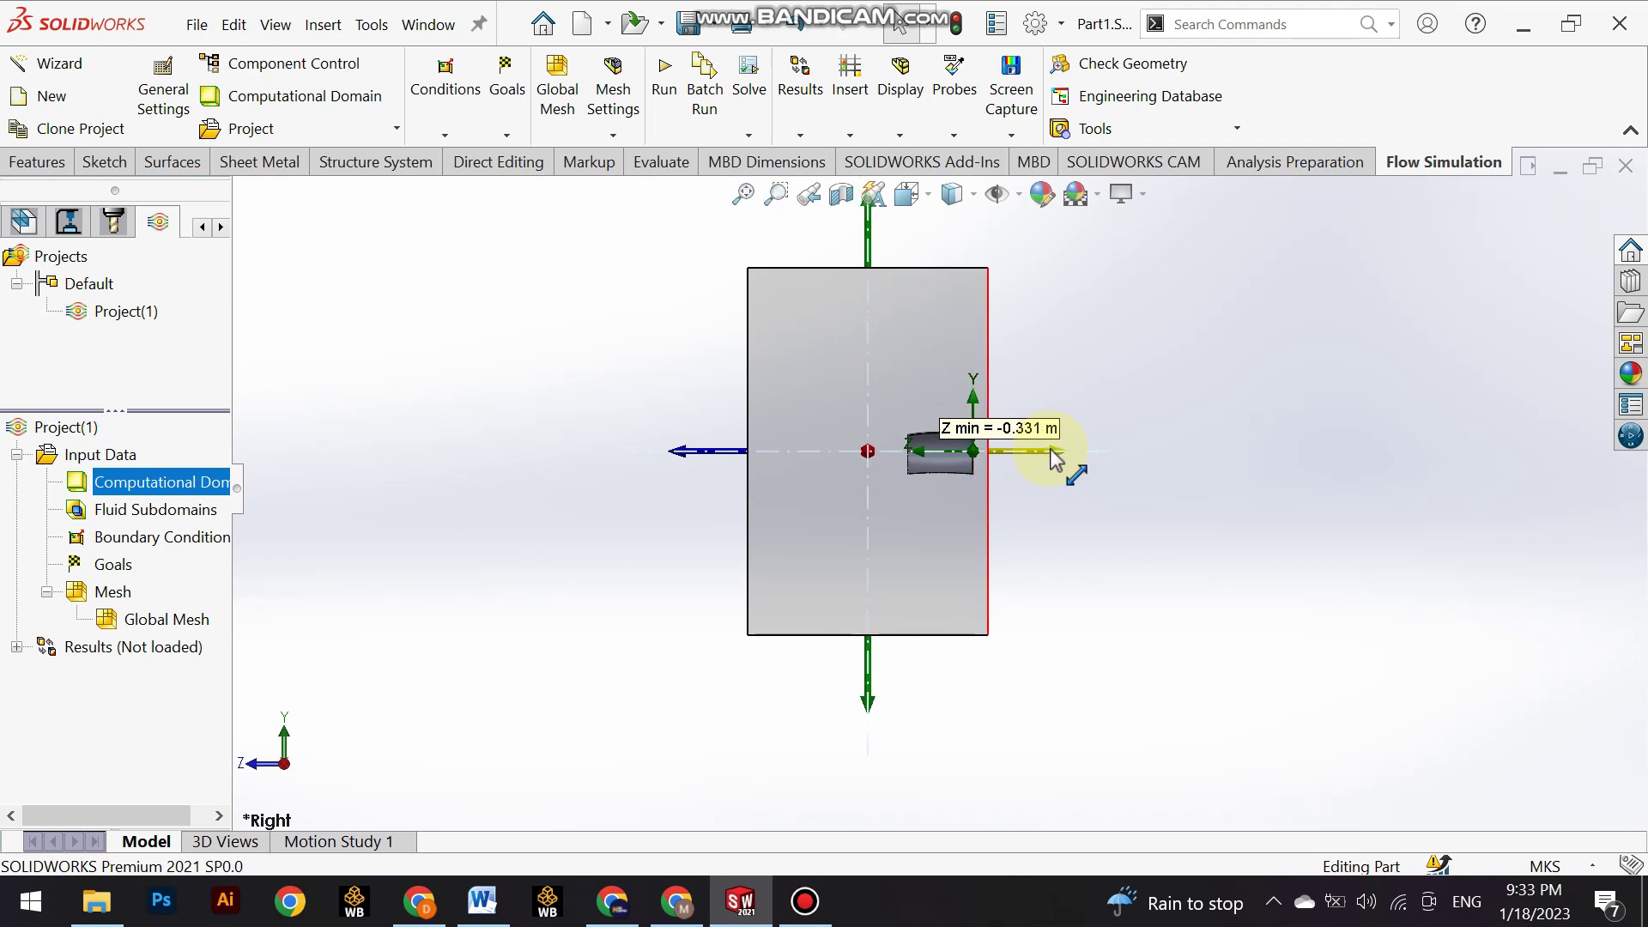
left_click(1043, 434)
scroll(991, 408, "down", 1)
scroll(996, 463, "down", 1)
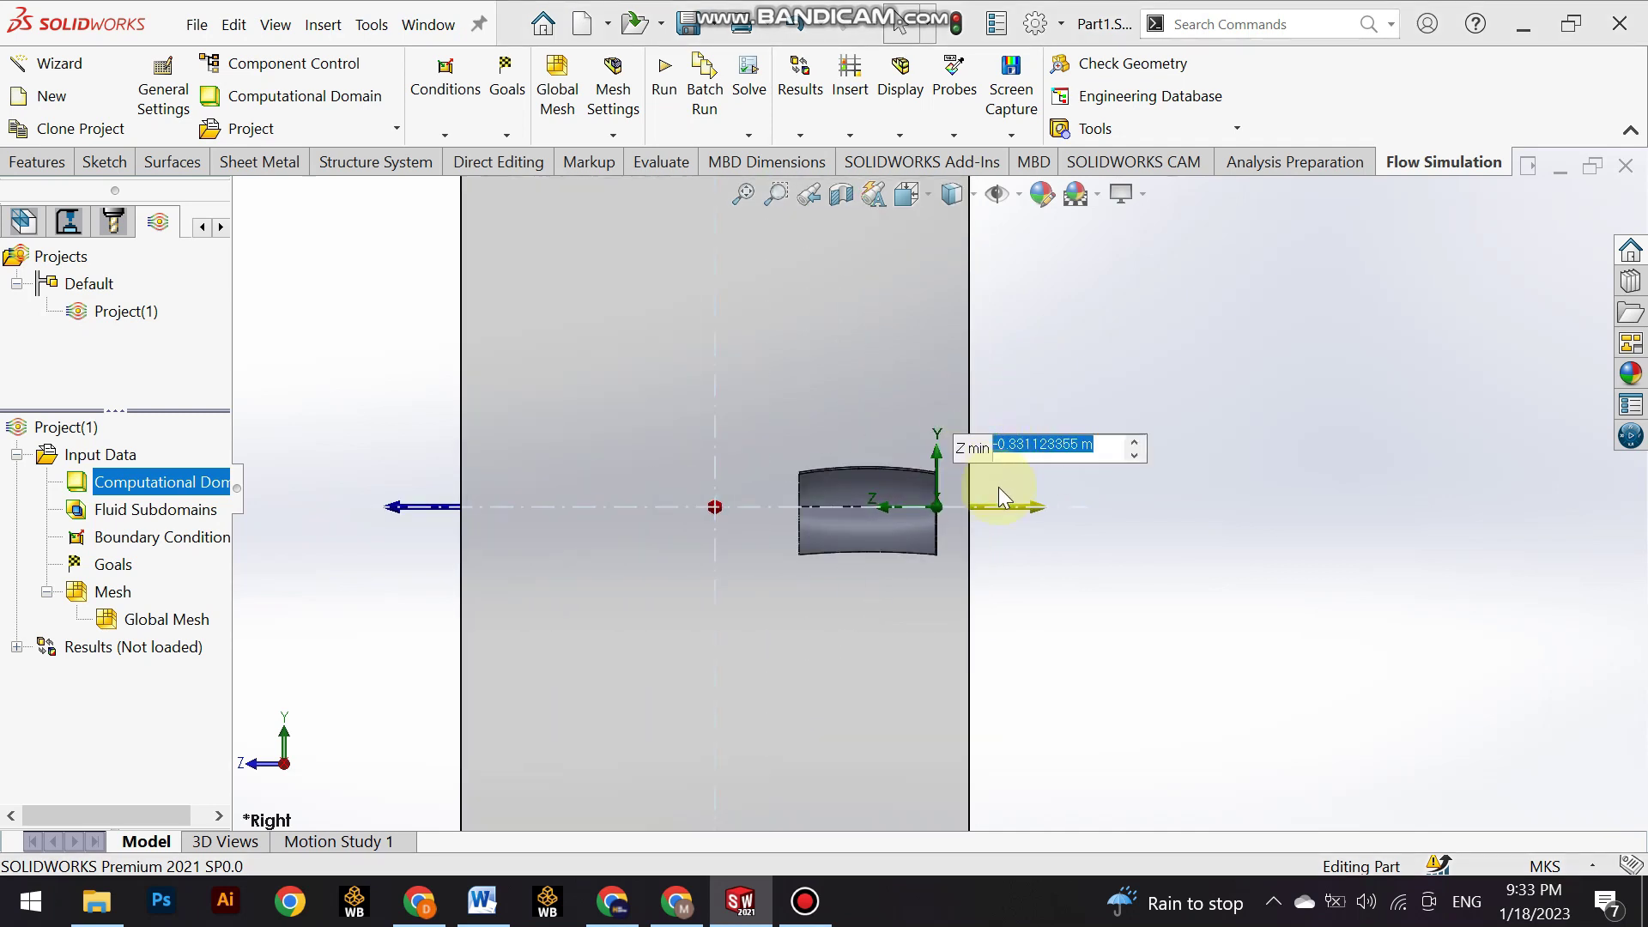
scroll(998, 496, "down", 2)
left_click_drag(1003, 528, 962, 528)
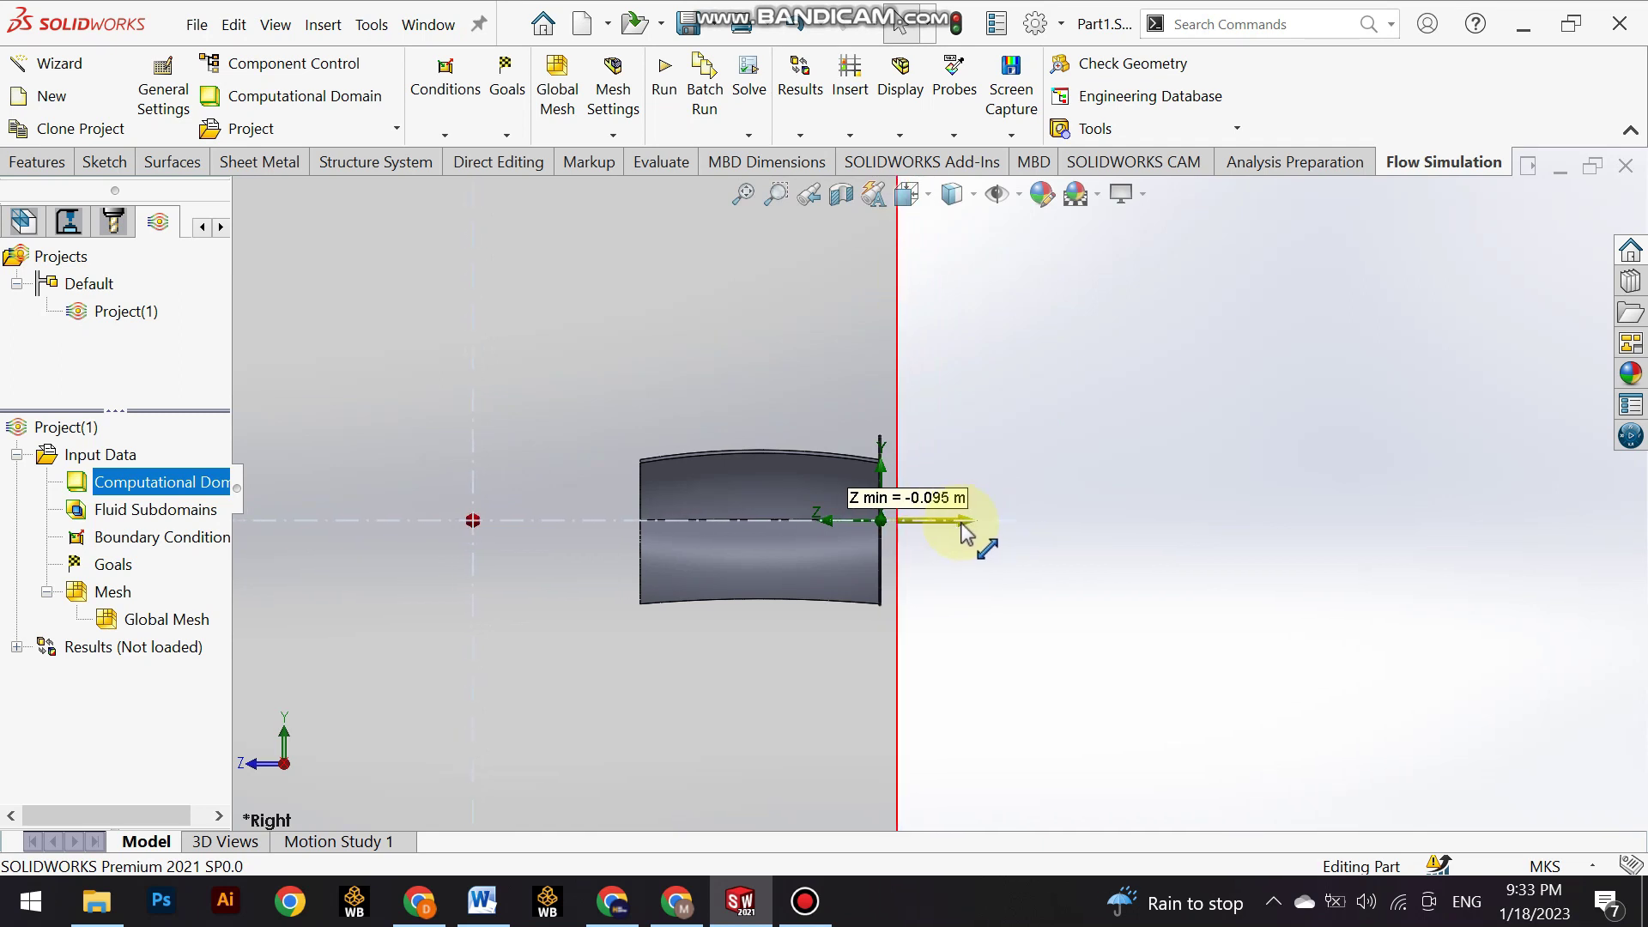
scroll(1032, 451, "up", 2)
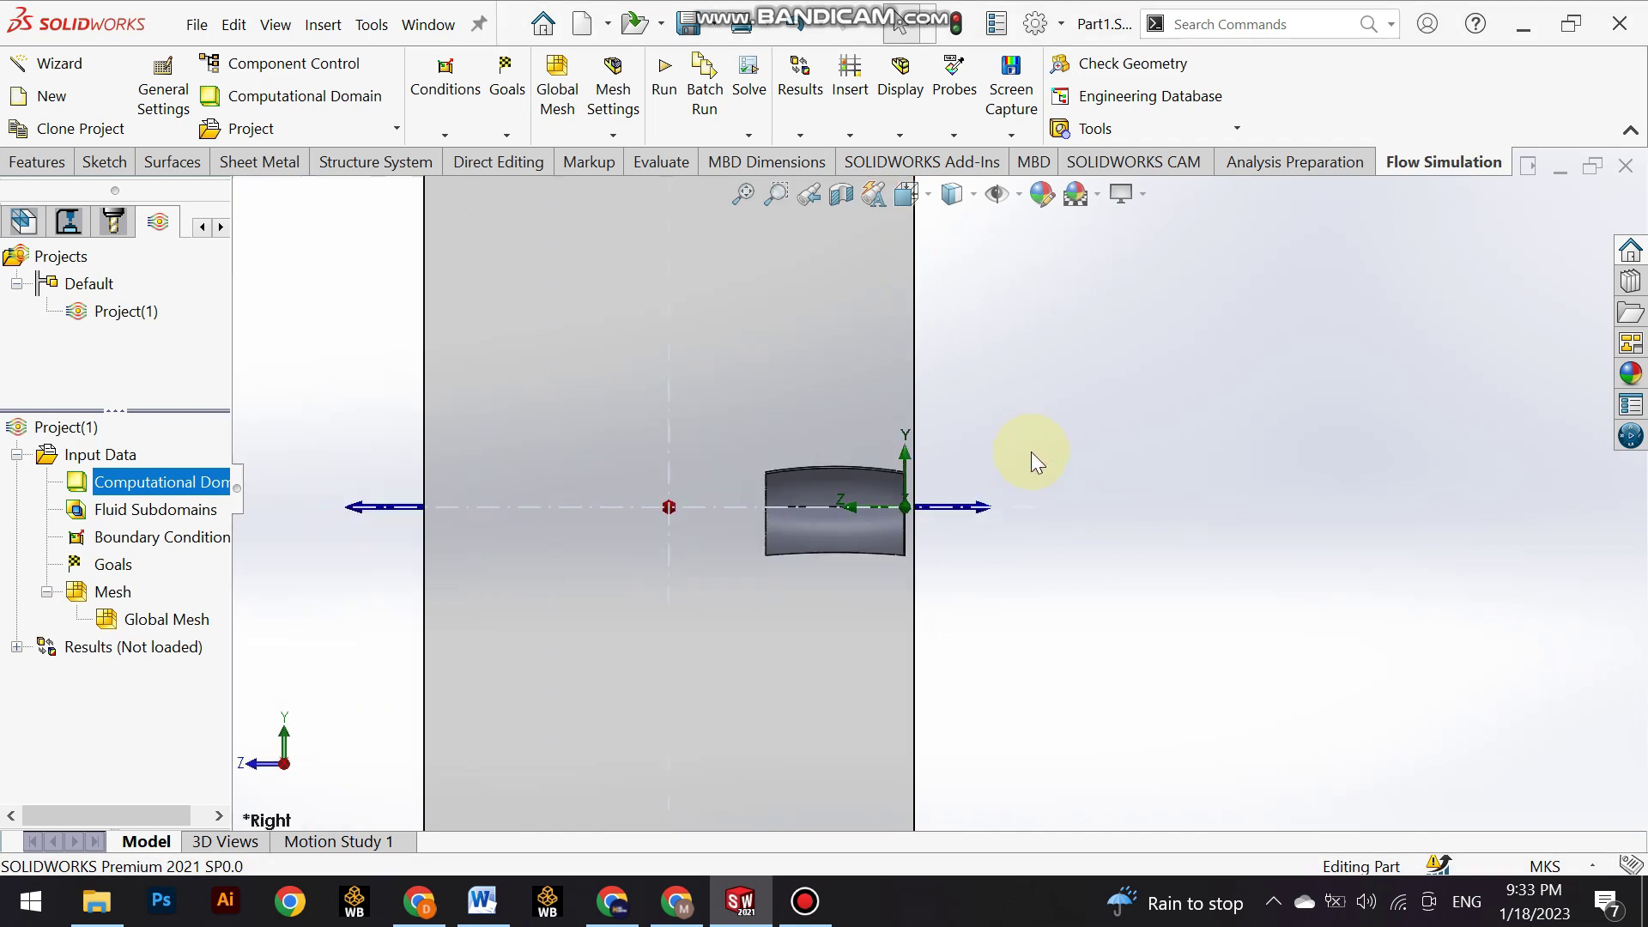
scroll(933, 492, "up", 3)
mouse_move(932, 493)
middle_mouse_down()
mouse_move(909, 486)
mouse_move(1013, 324)
mouse_move(1273, 349)
mouse_move(1112, 507)
mouse_move(1079, 460)
middle_mouse_up()
left_click(445, 524)
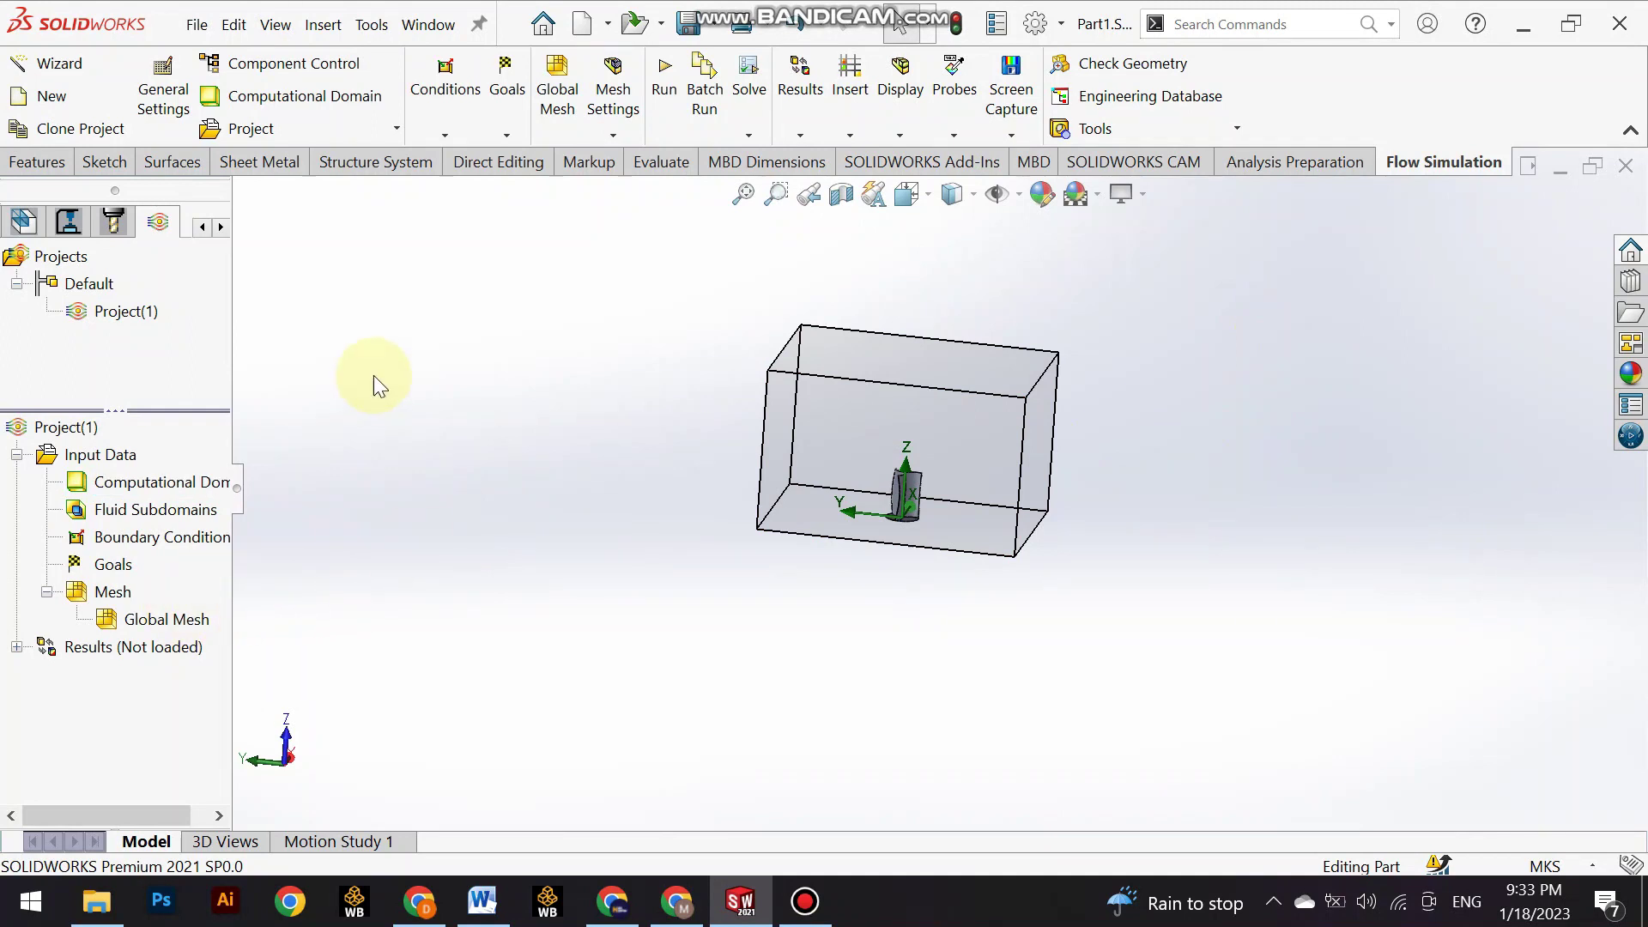
right_click(127, 571)
Insert min, average, max and bulk global goals for static pressure, total pressure and velocity.
left_click(150, 575)
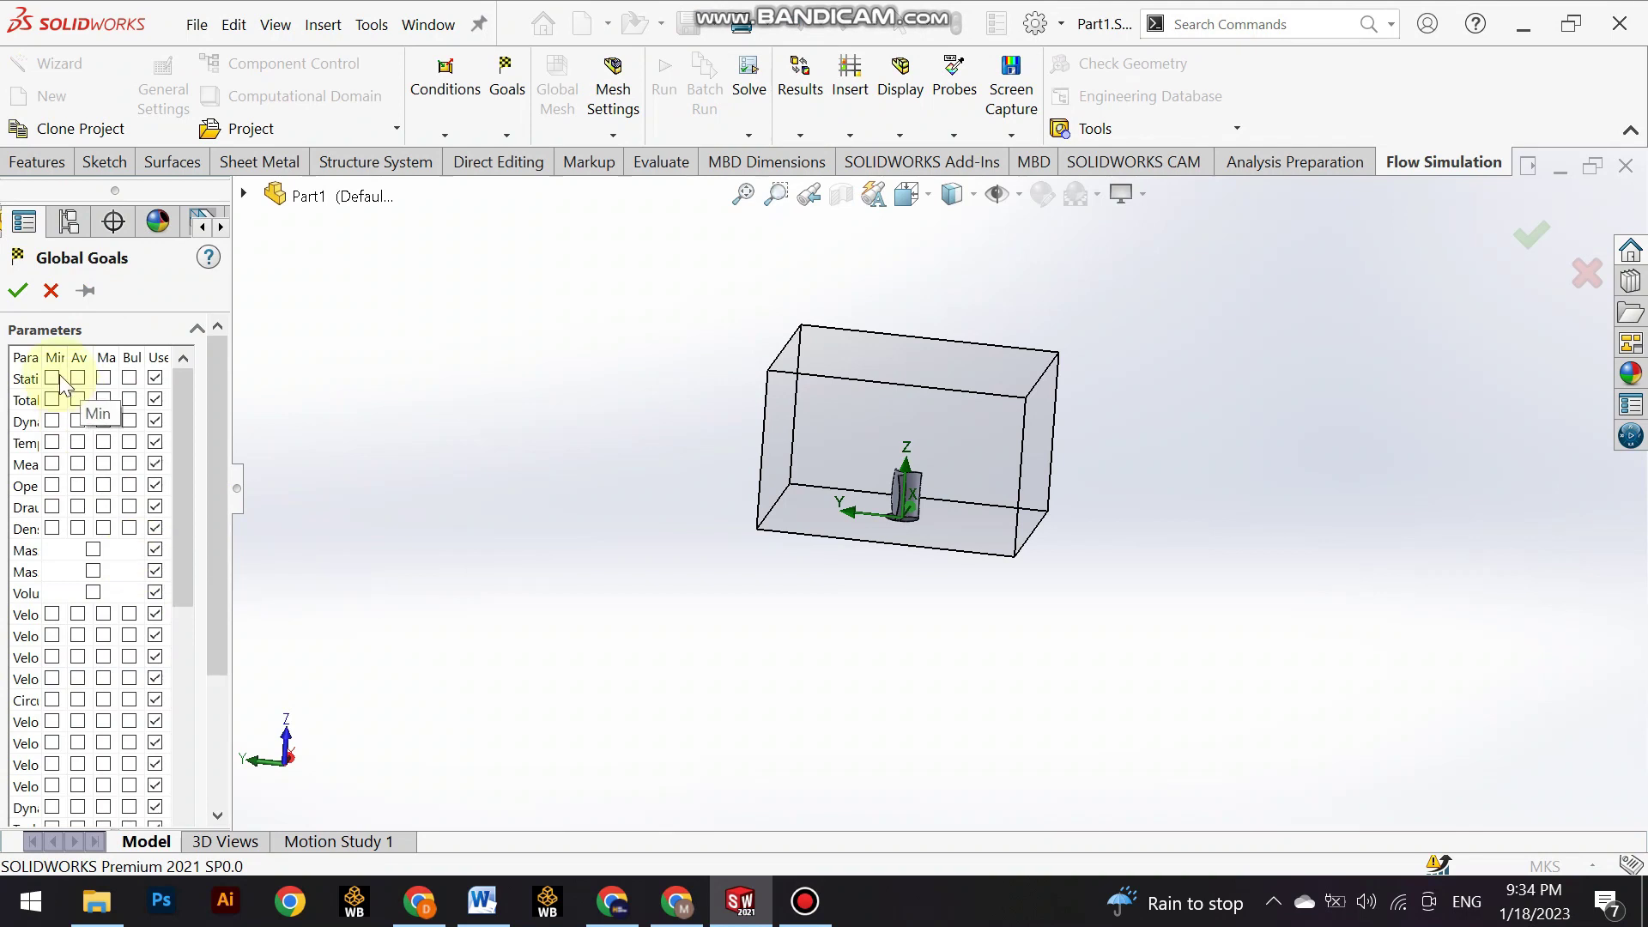
left_click(57, 378)
left_click(52, 400)
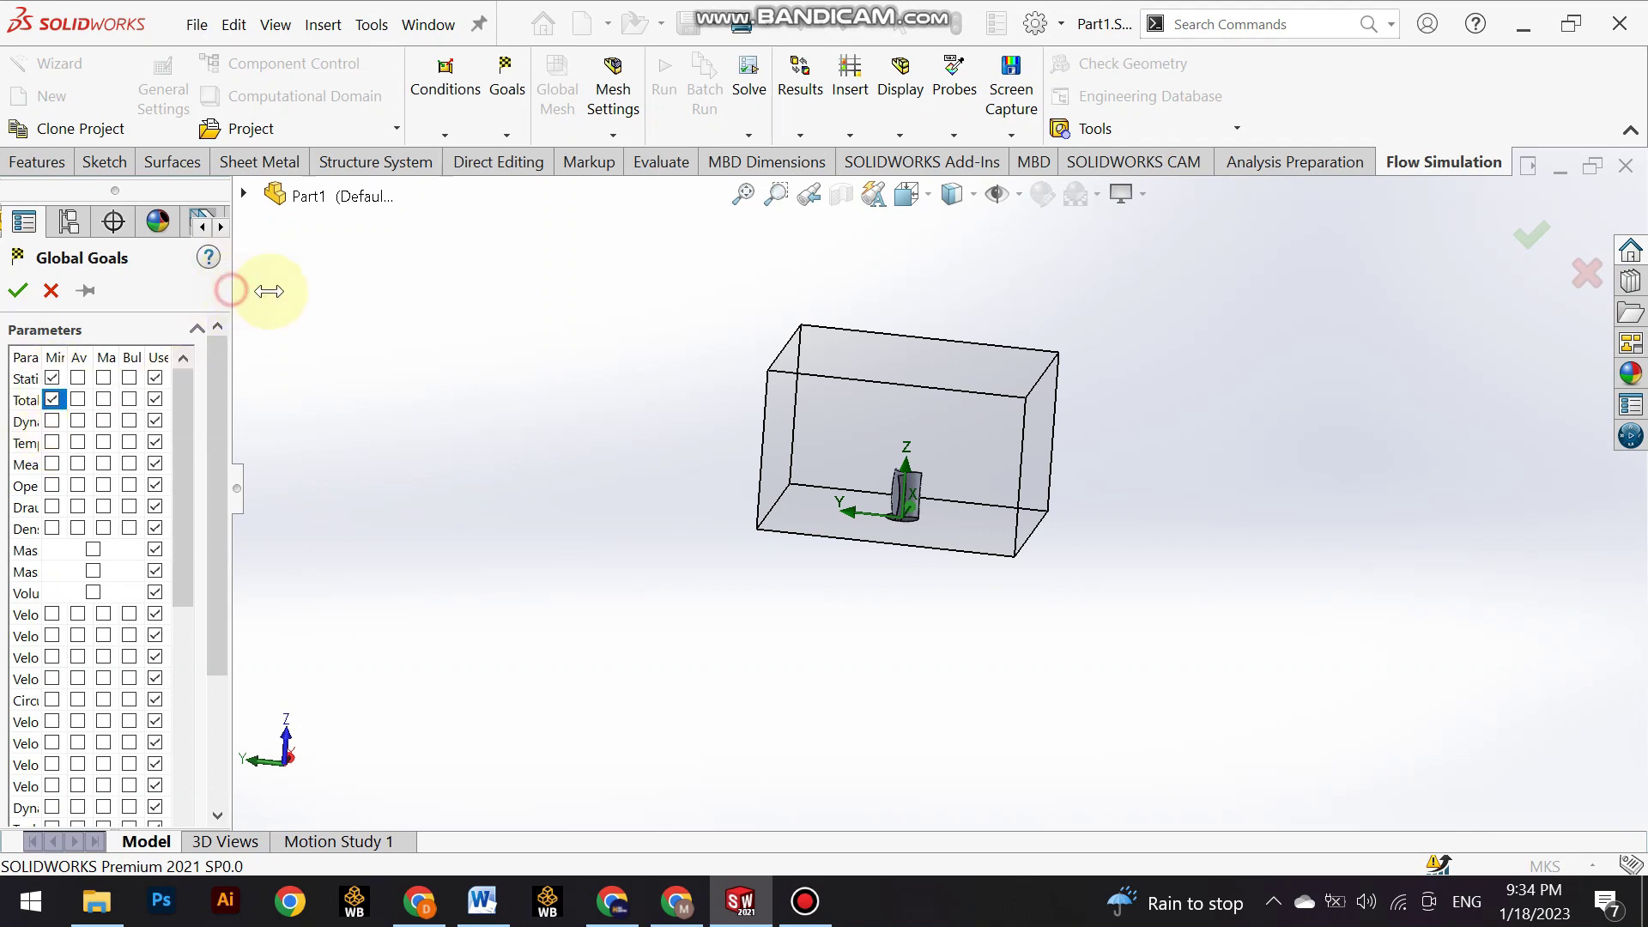
left_click_drag(230, 290, 404, 289)
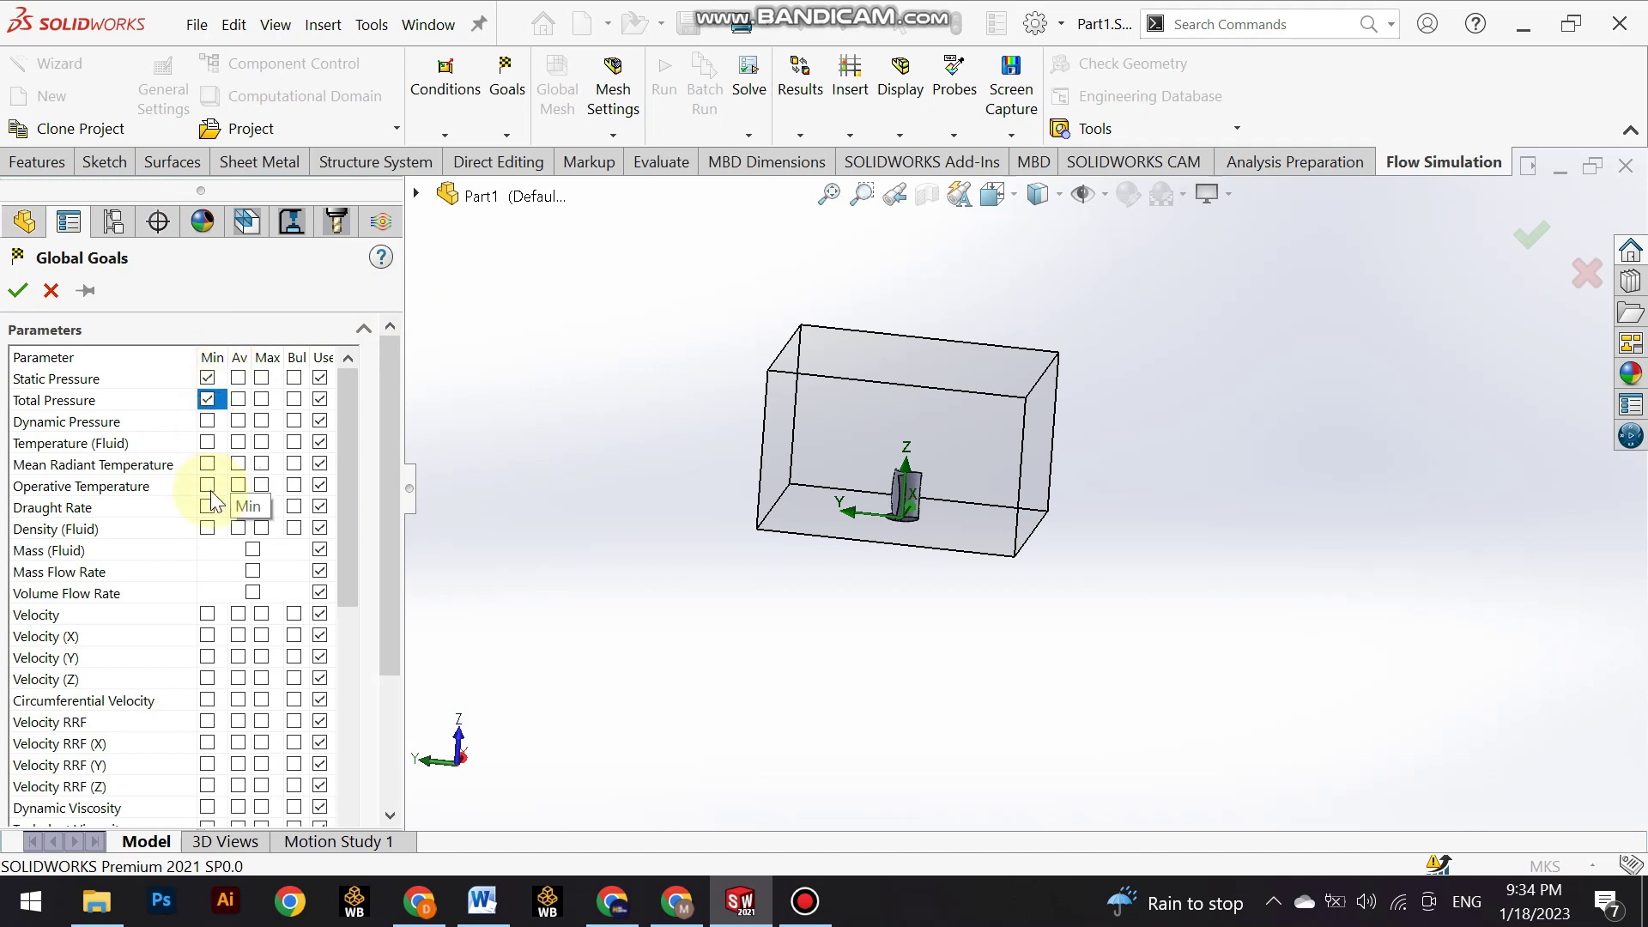
left_click(261, 377)
left_click(261, 399)
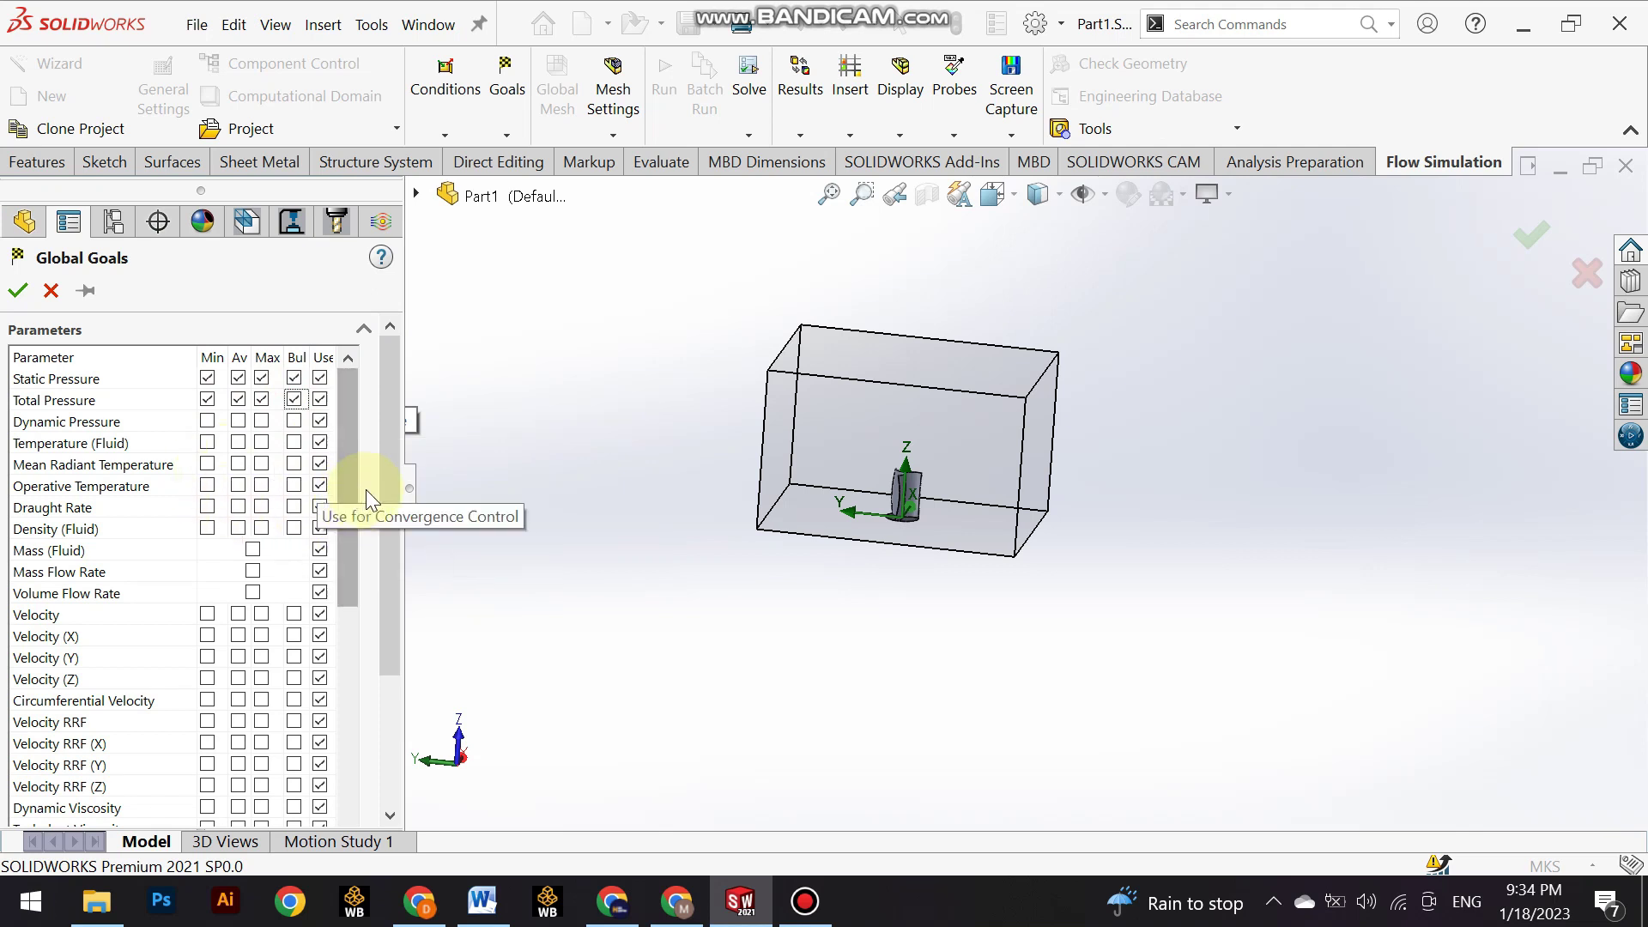
left_click(209, 615)
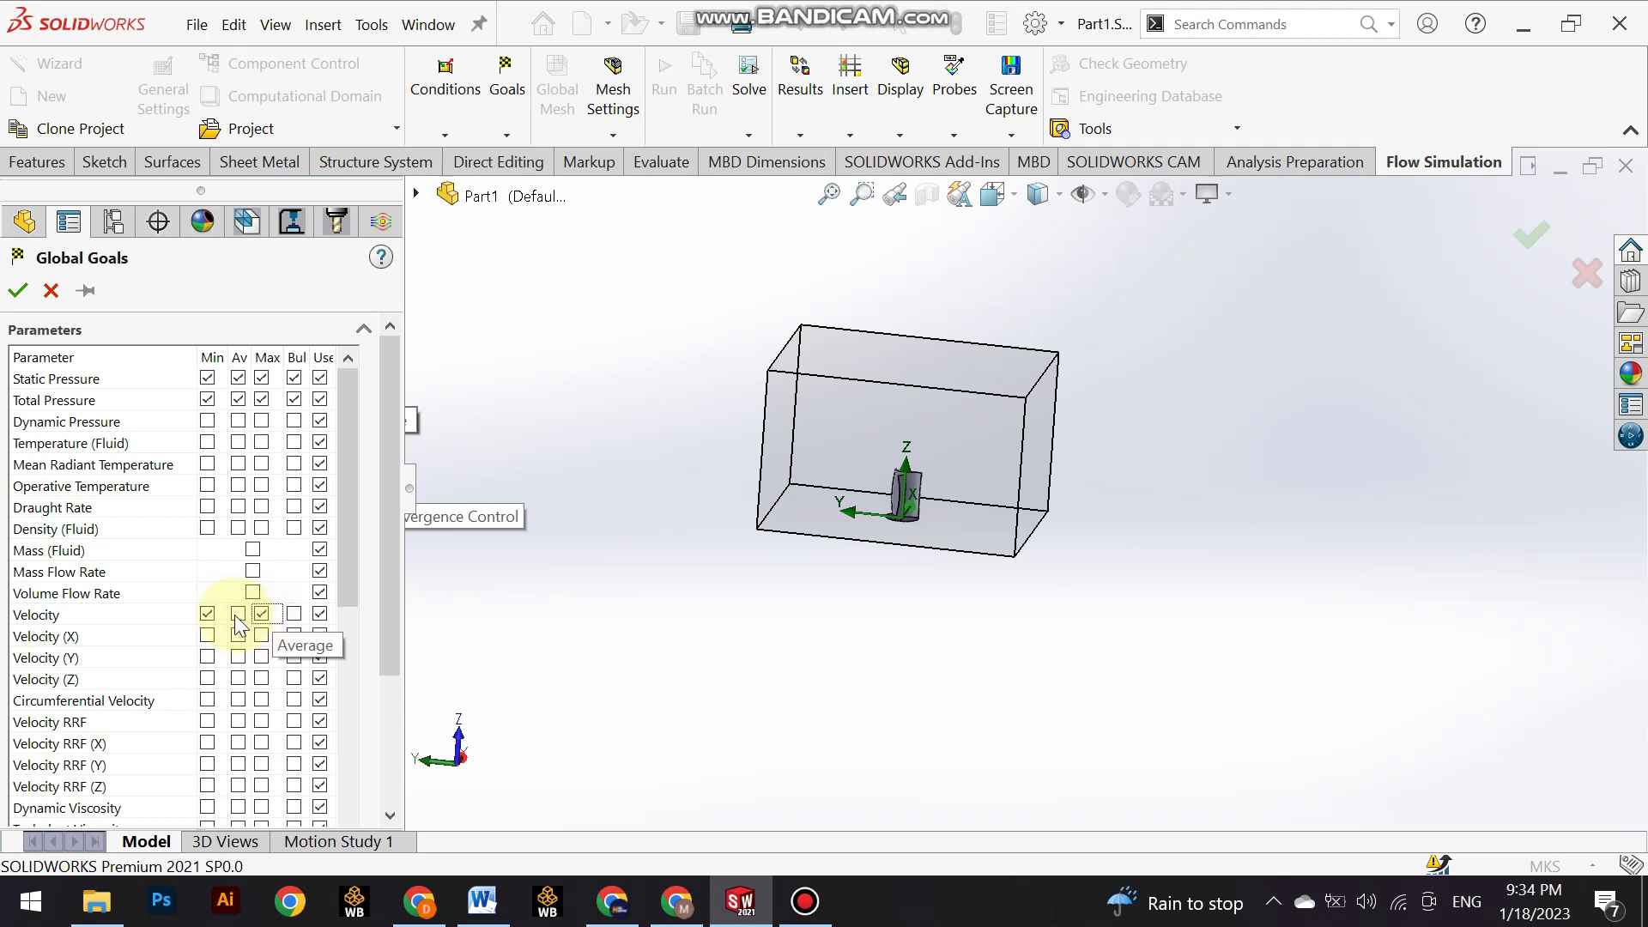
left_click(294, 614)
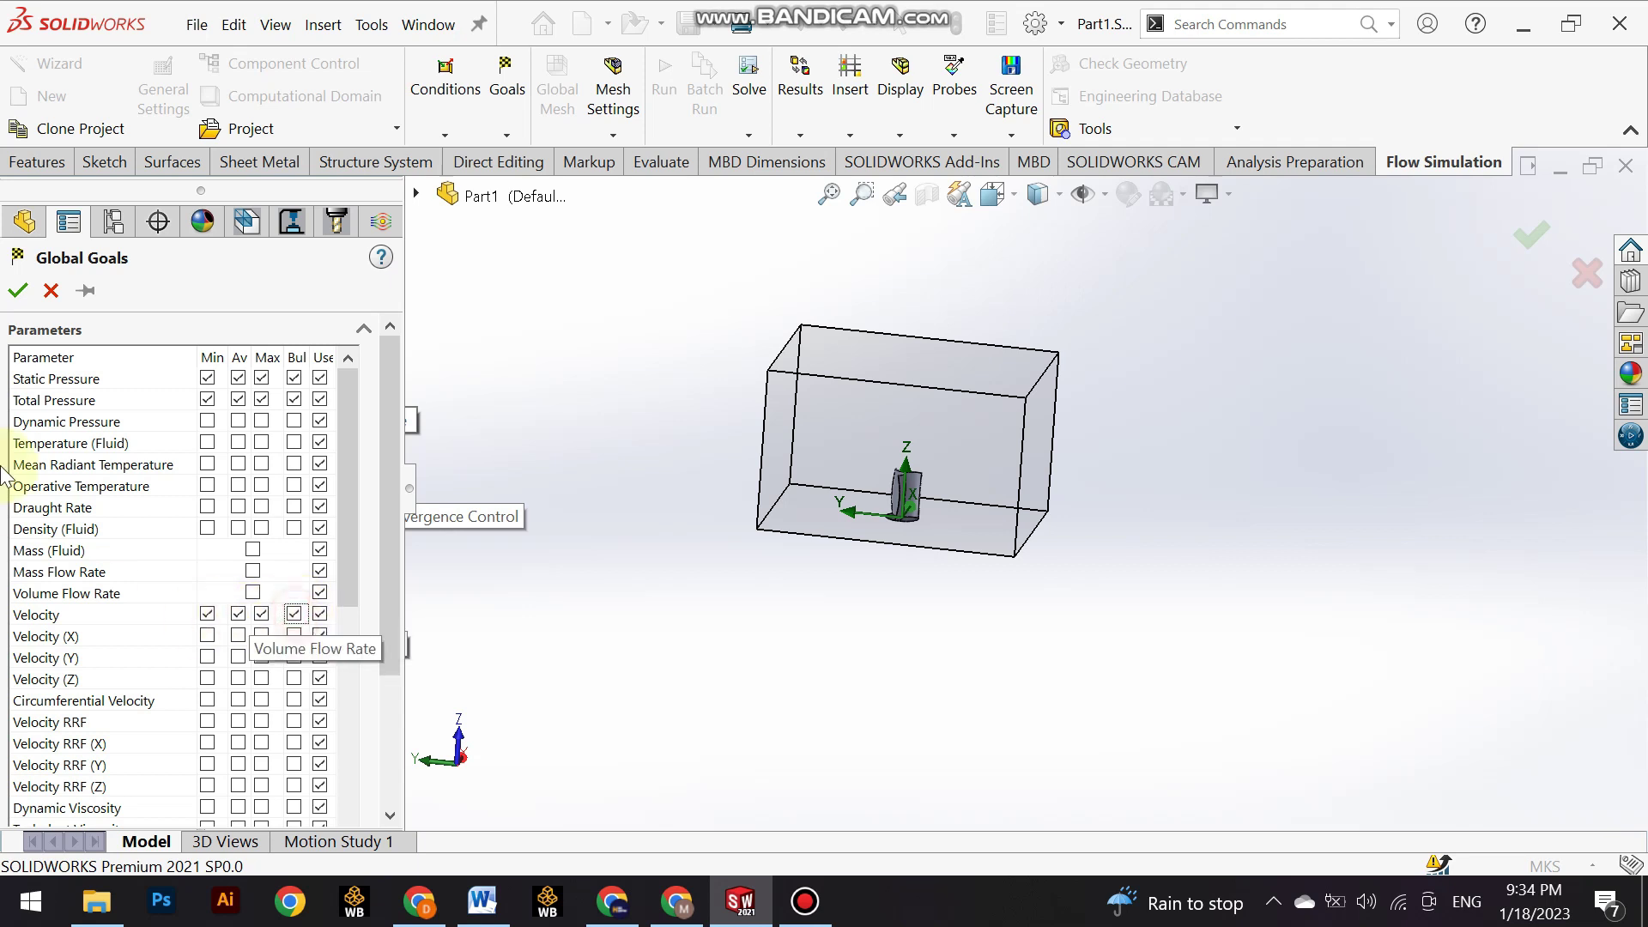
left_click(18, 290)
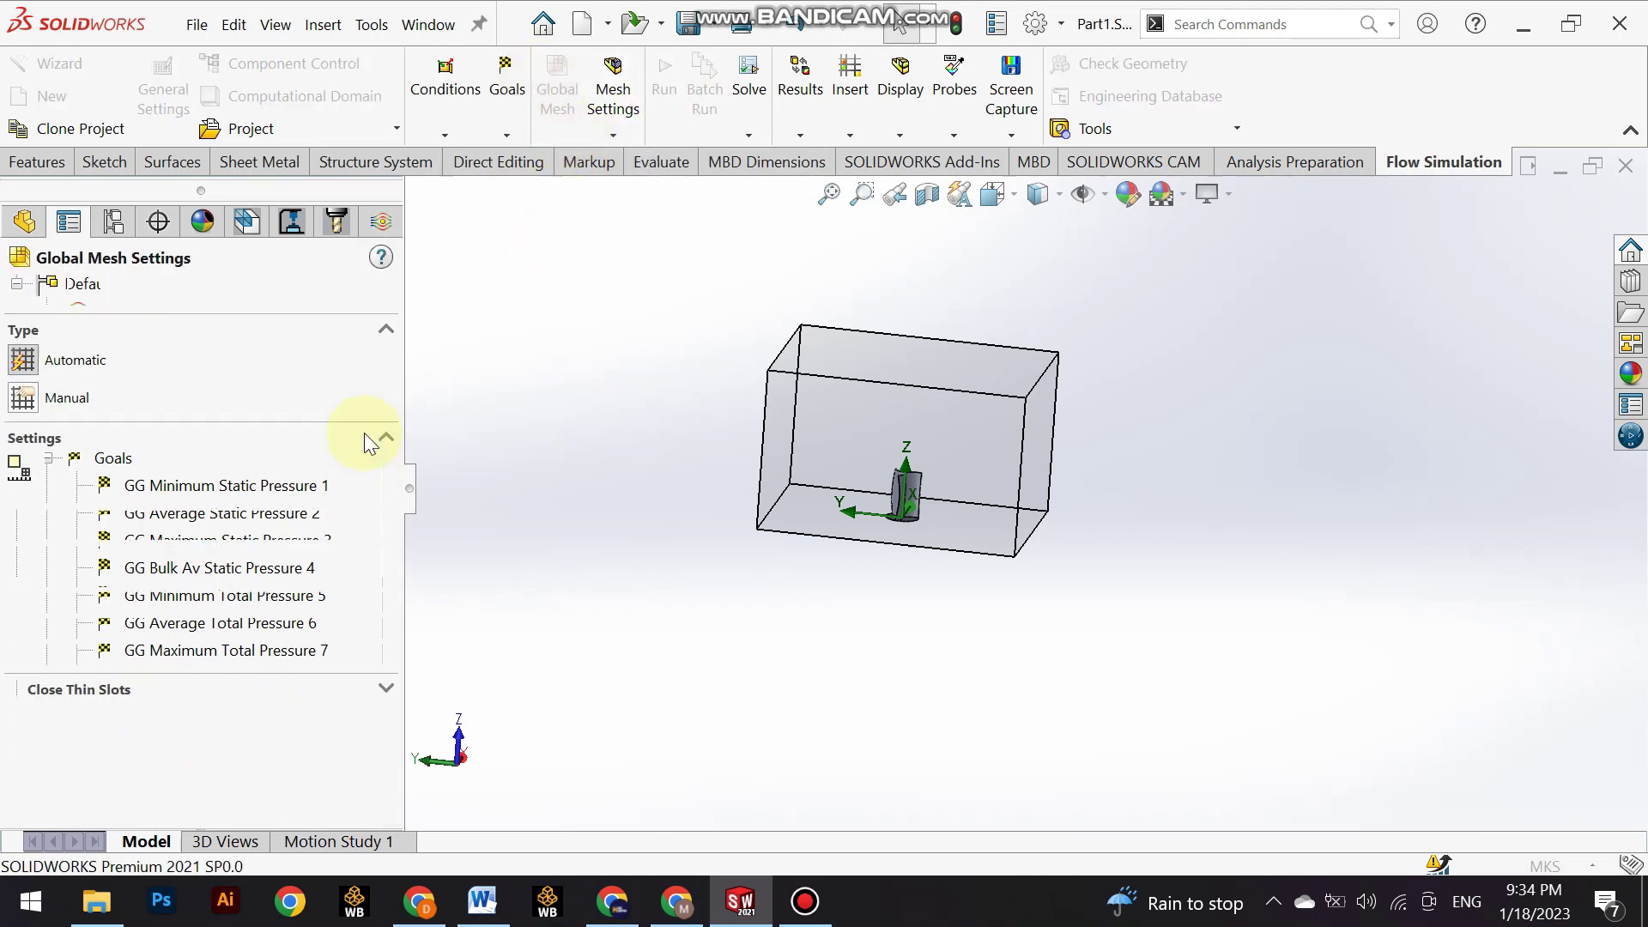
Raise the global initial mesh level to 5.
left_click_drag(161, 481, 244, 486)
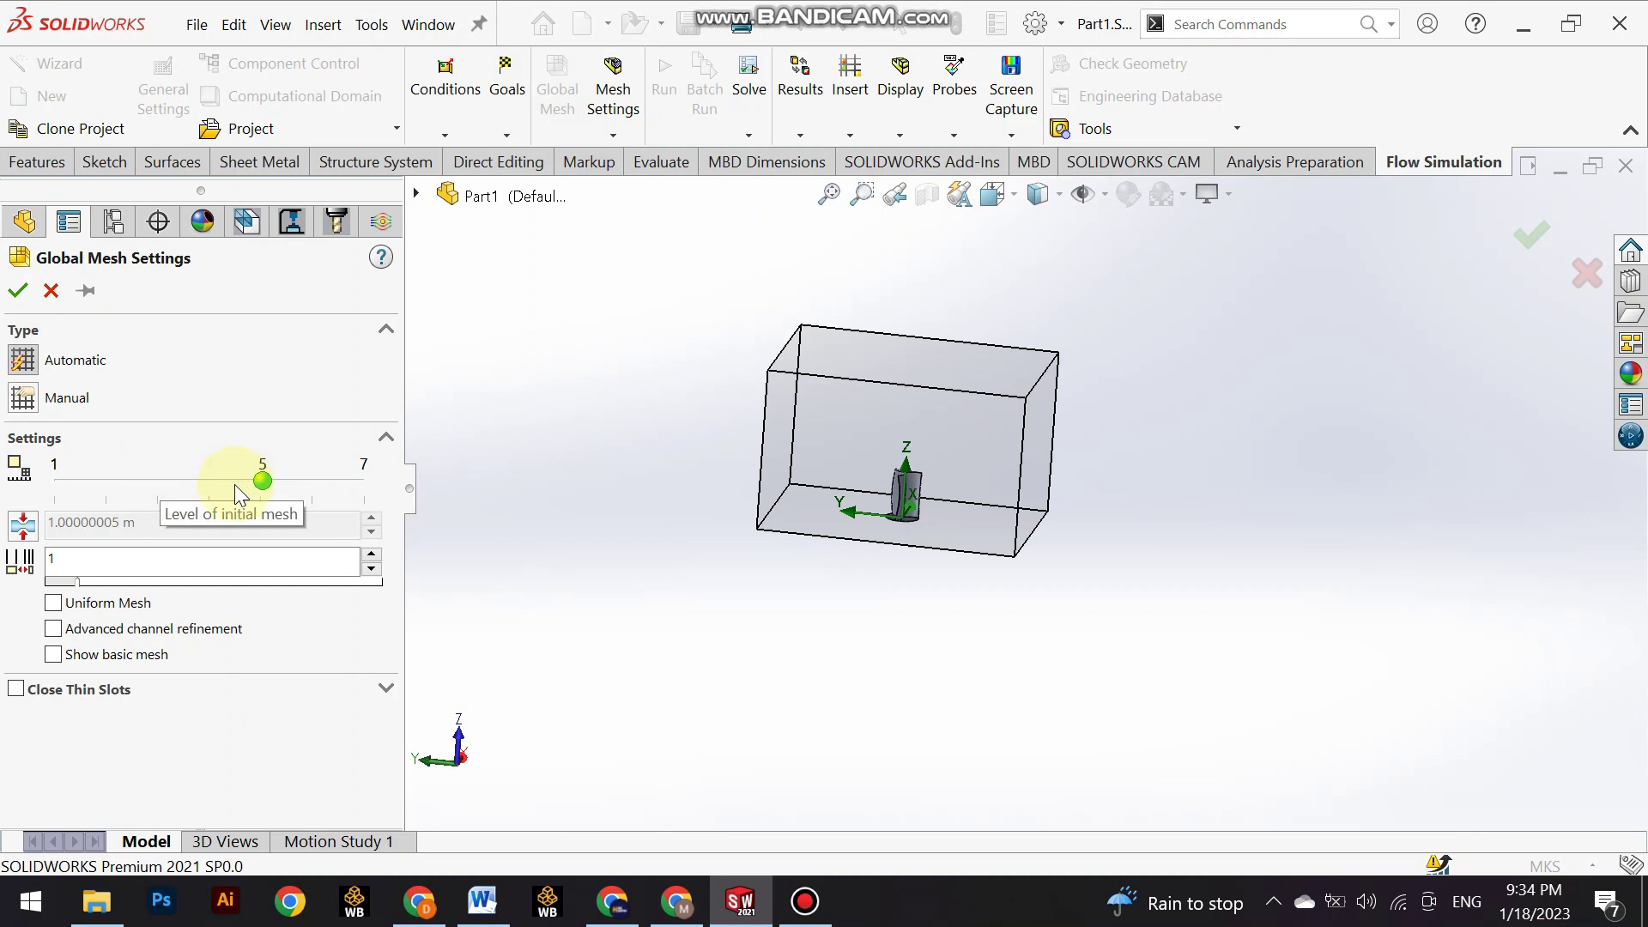
left_click(17, 290)
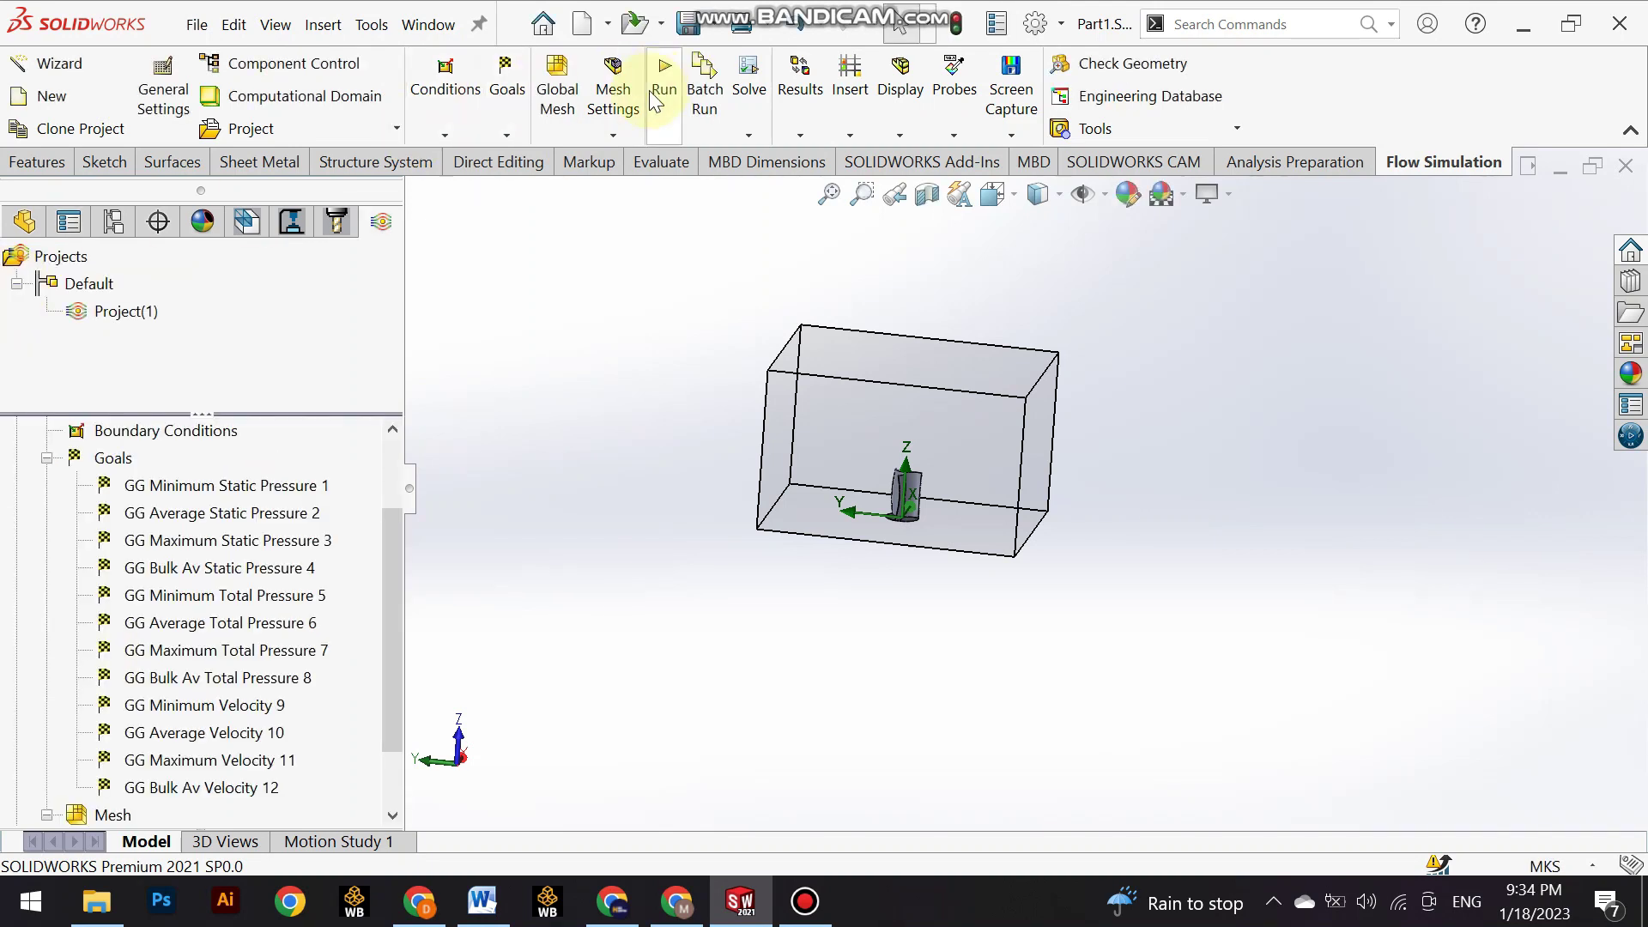
left_click(656, 90)
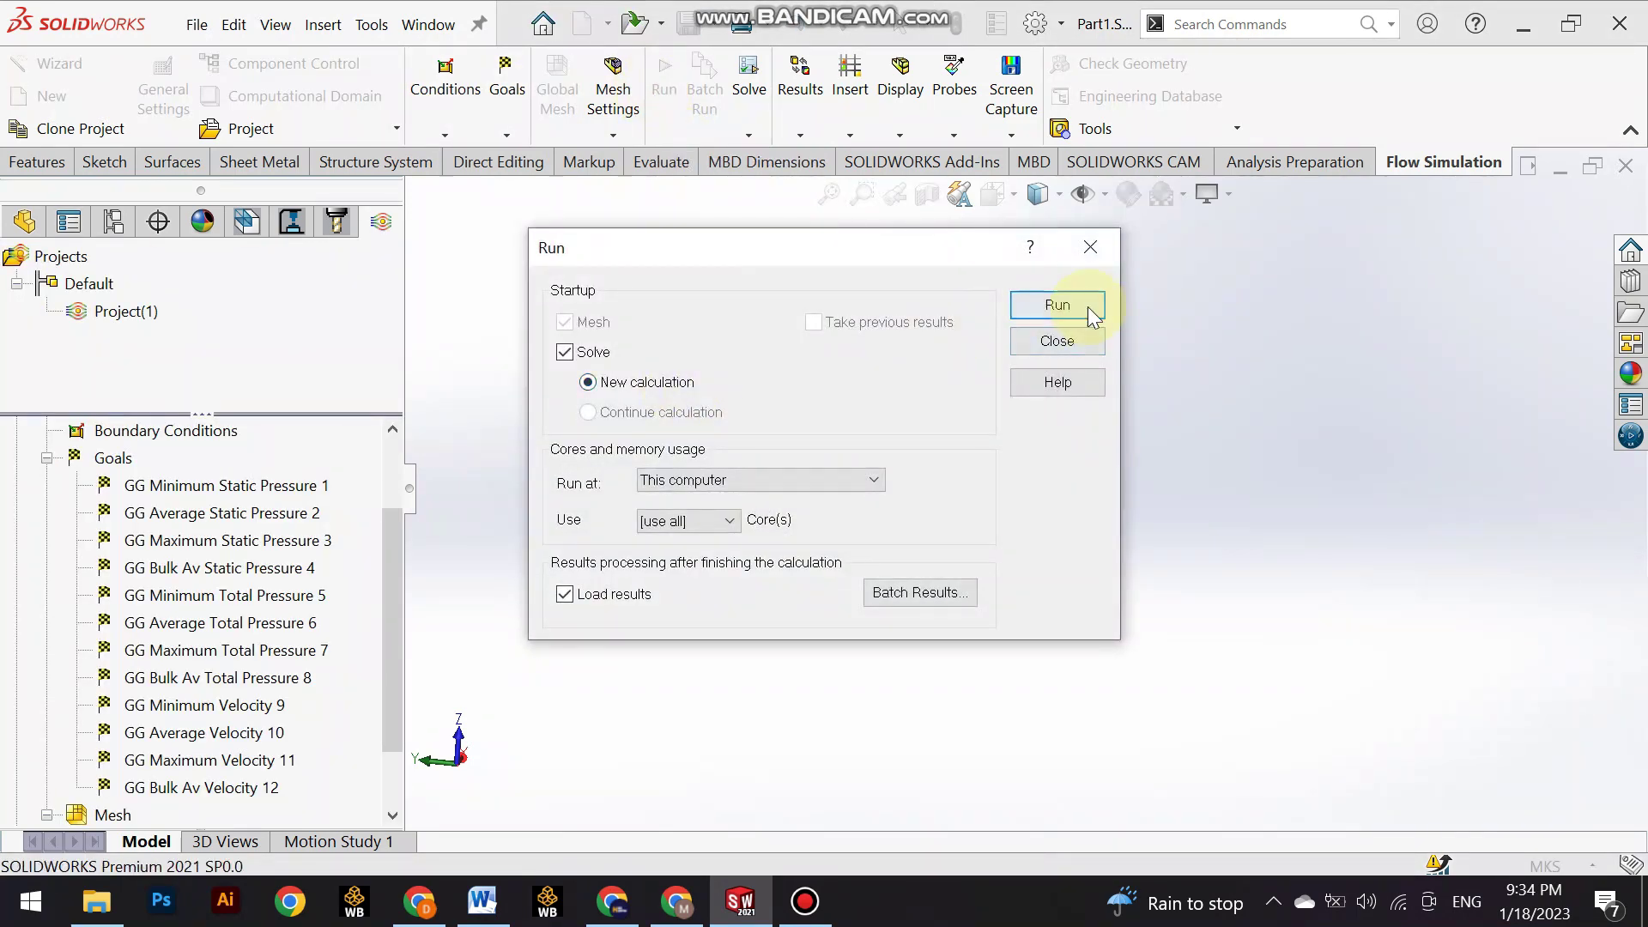
Start the solver and let it finish after 348 iterations.
left_click(1057, 305)
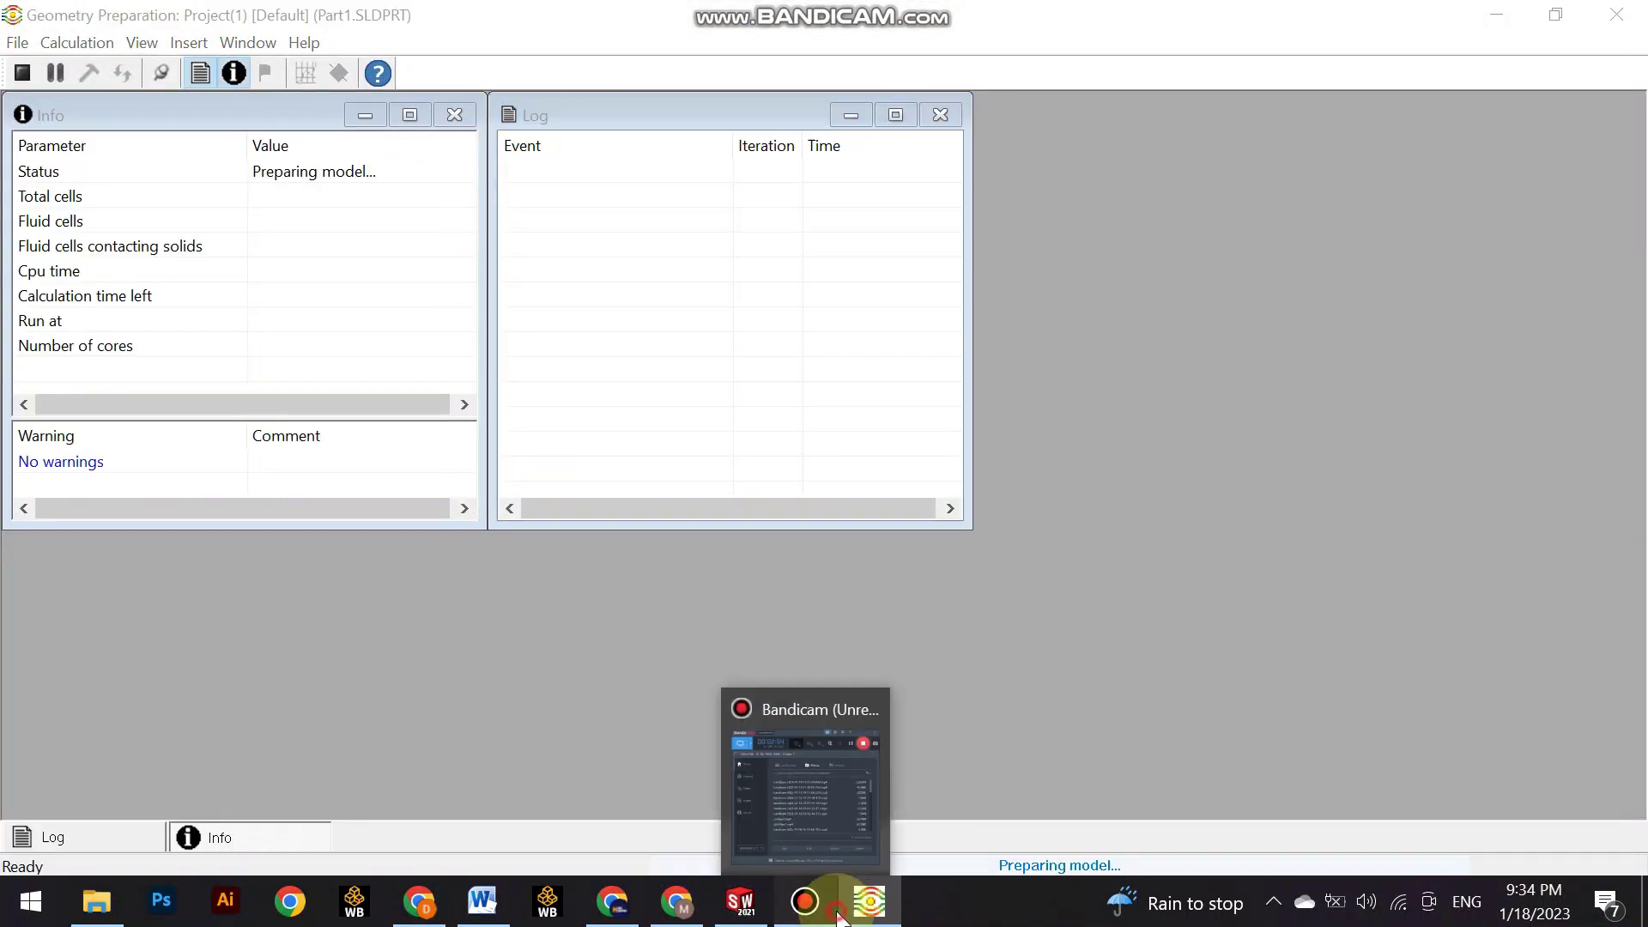
left_click(805, 901)
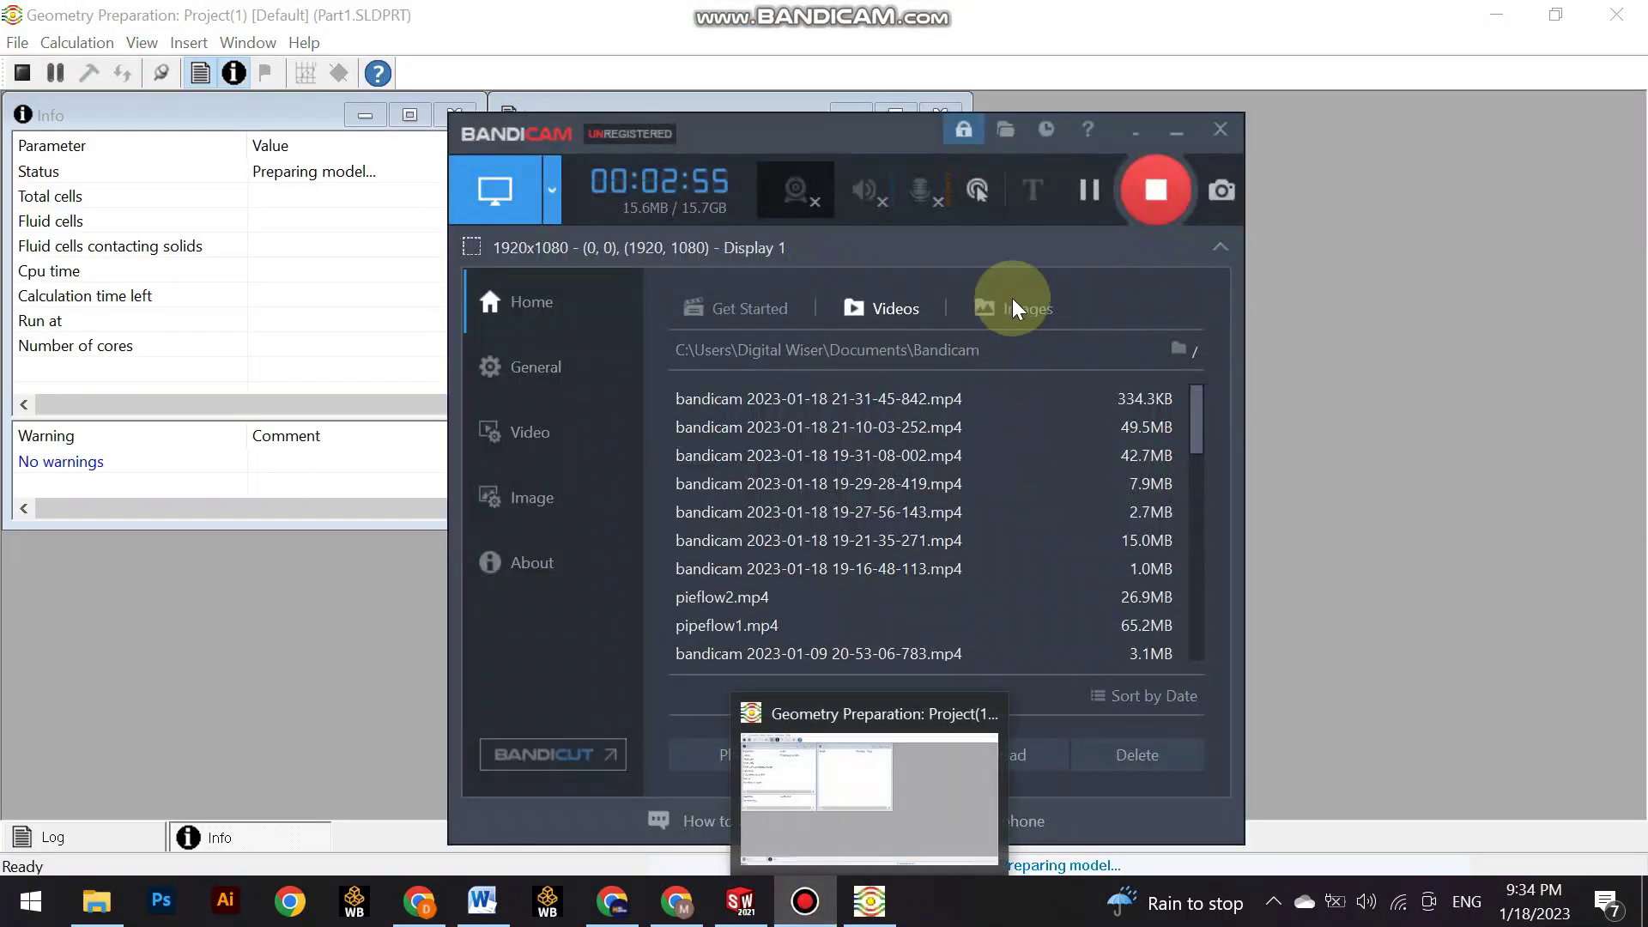
left_click(1085, 199)
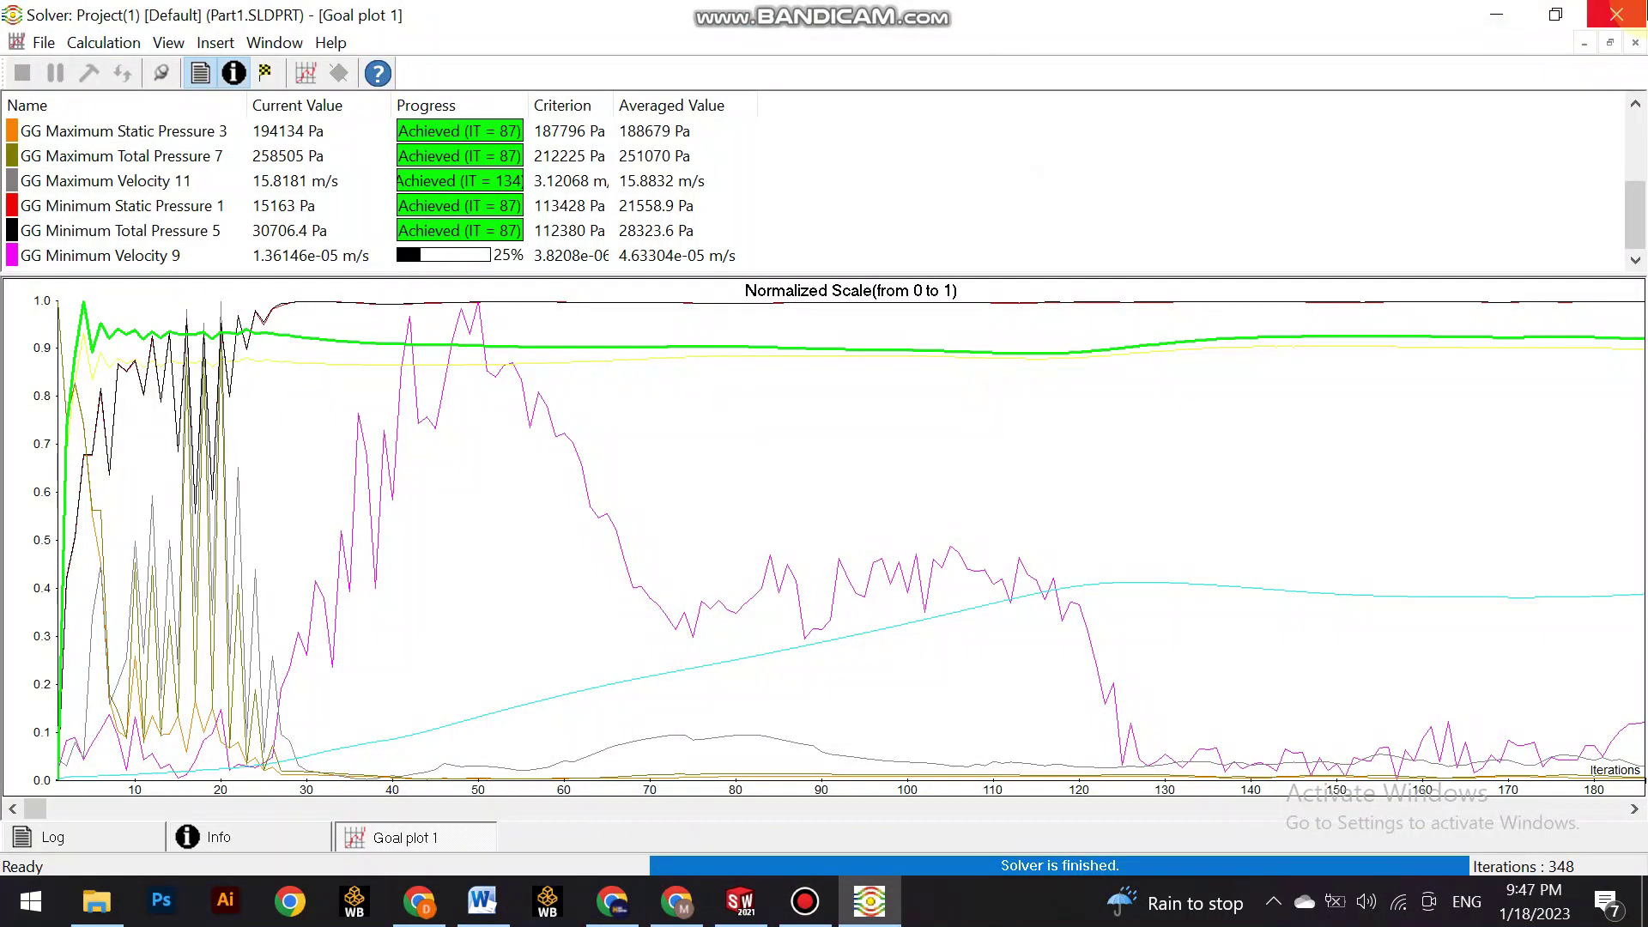
Close the finished Solver window.
left_click(740, 902)
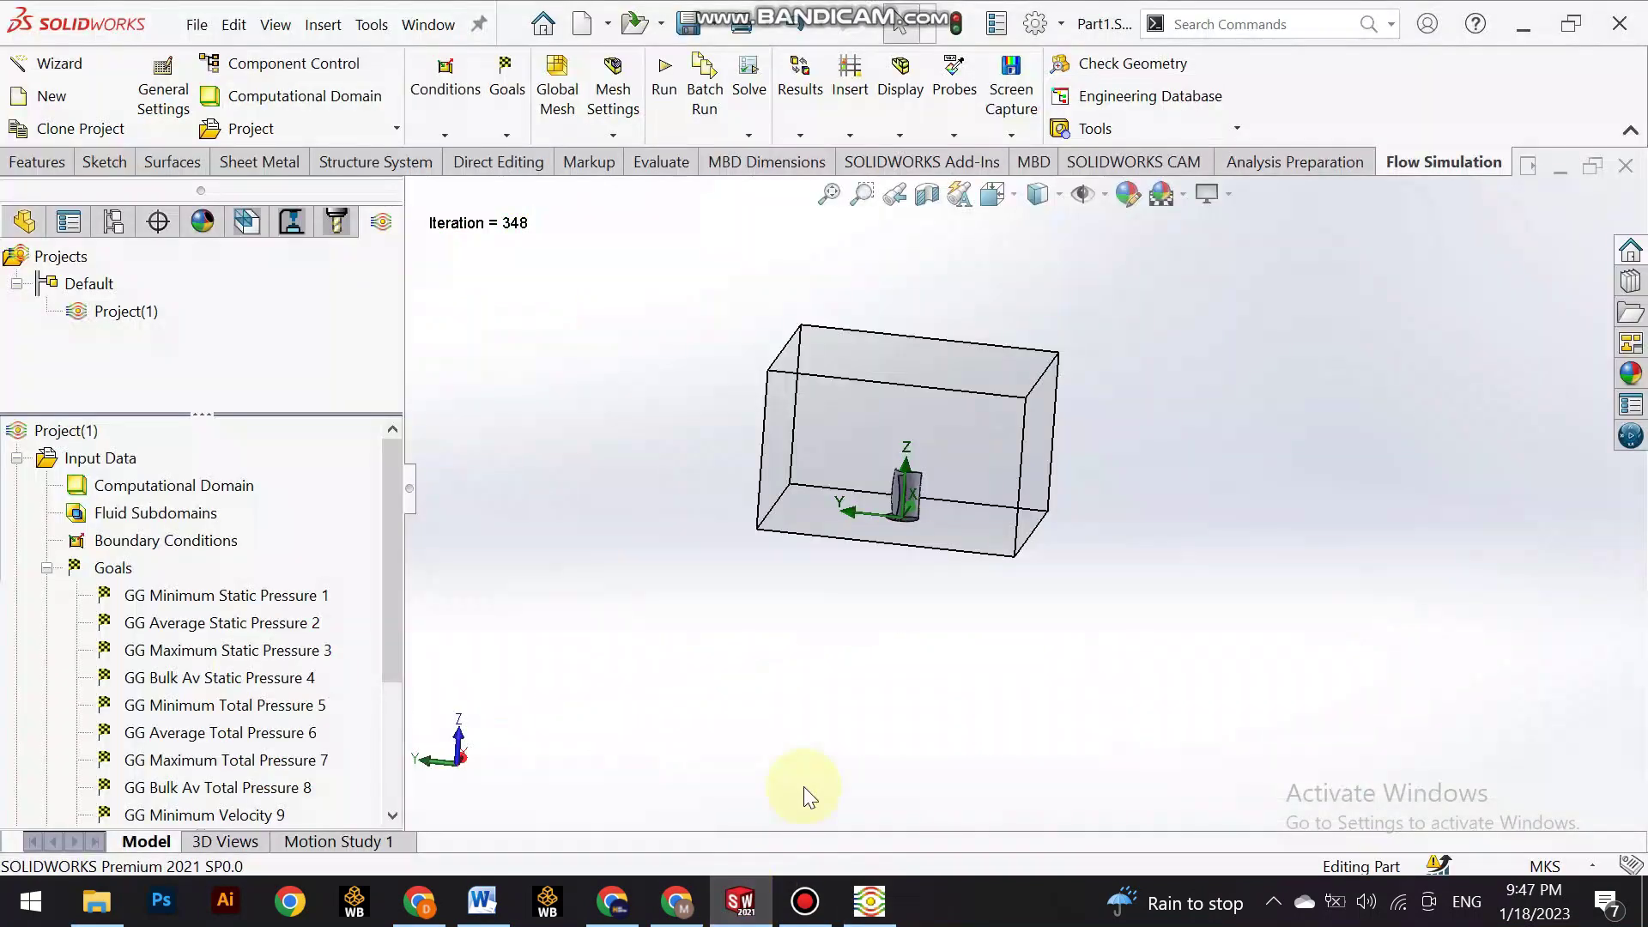
left_click(869, 901)
left_click(1616, 15)
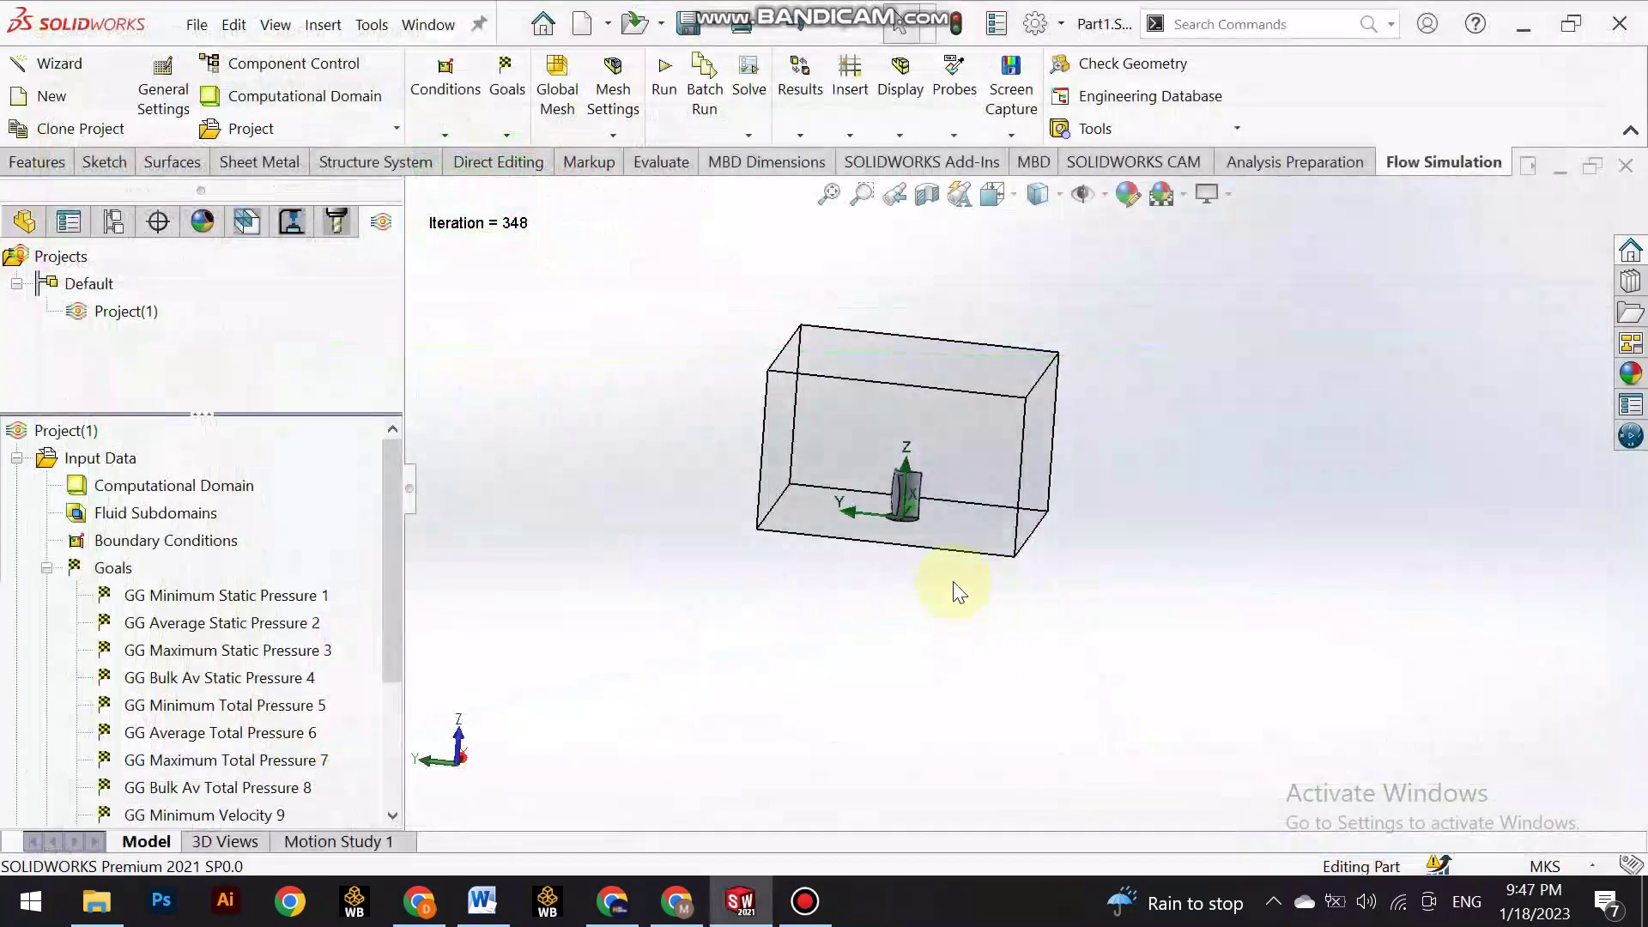
Expand Results (1.fld) to reveal cut plot and flow trajectory options.
scroll(843, 558, "down", 2)
scroll(843, 558, "down", 3)
scroll(914, 517, "down", 2)
scroll(920, 503, "down", 3)
scroll(920, 503, "up", 3)
scroll(853, 451, "up", 3)
mouse_move(853, 452)
middle_mouse_down()
mouse_move(1002, 428)
mouse_move(915, 533)
mouse_move(1067, 228)
middle_mouse_up()
scroll(274, 515, "down", 1)
scroll(272, 513, "down", 2)
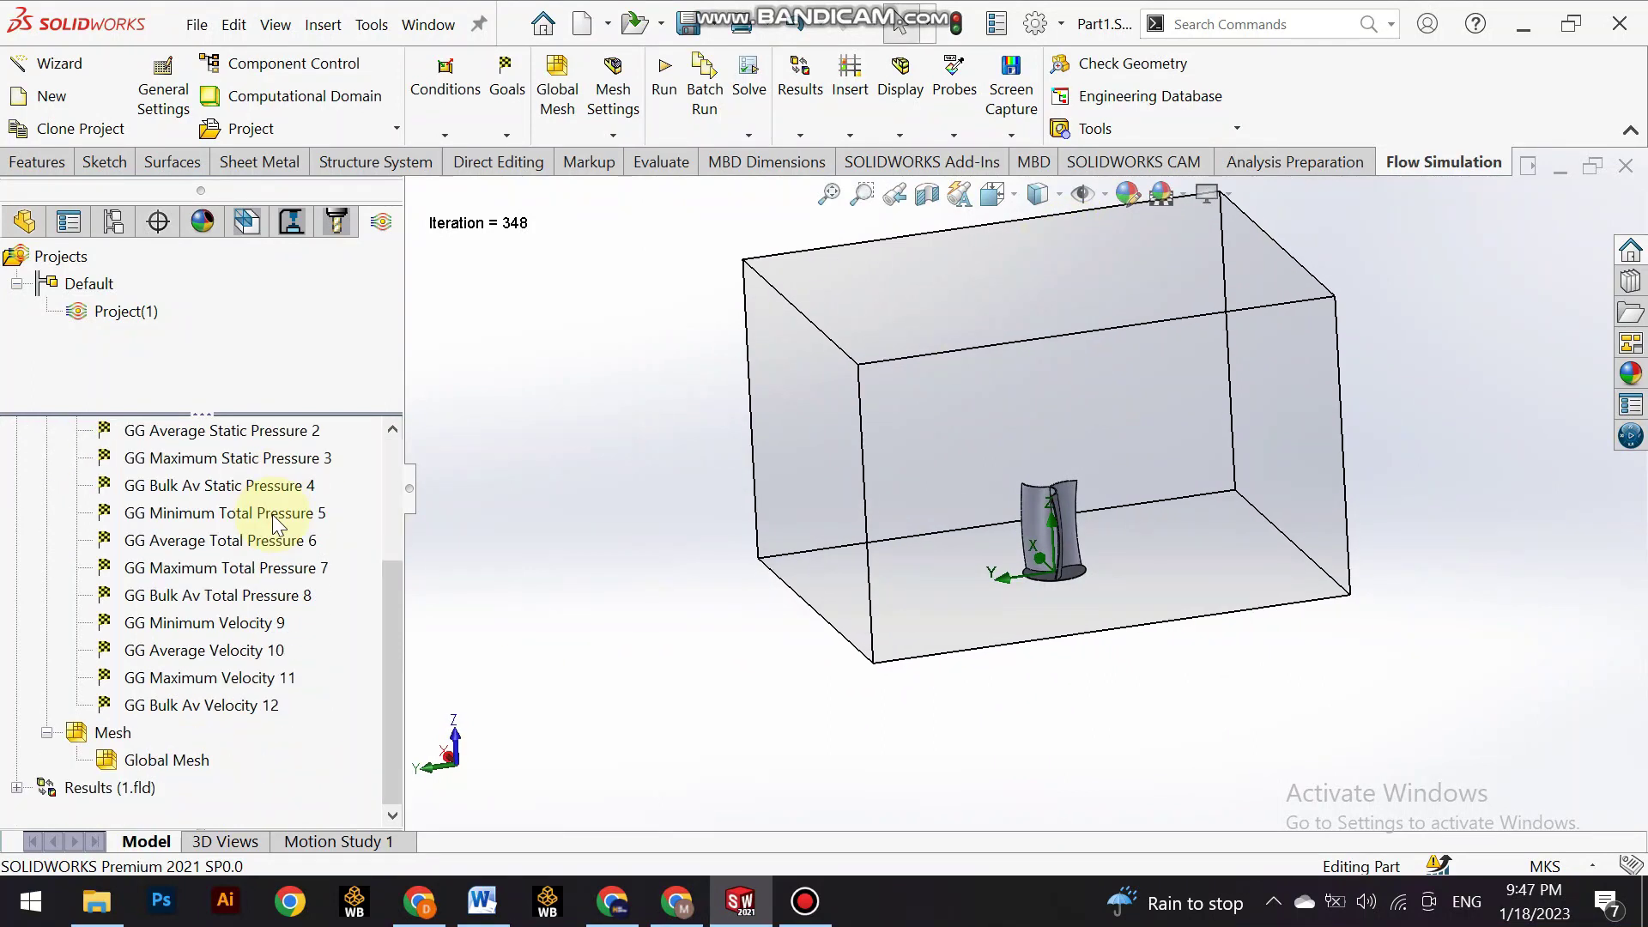
left_click(17, 788)
scroll(142, 687, "down", 1)
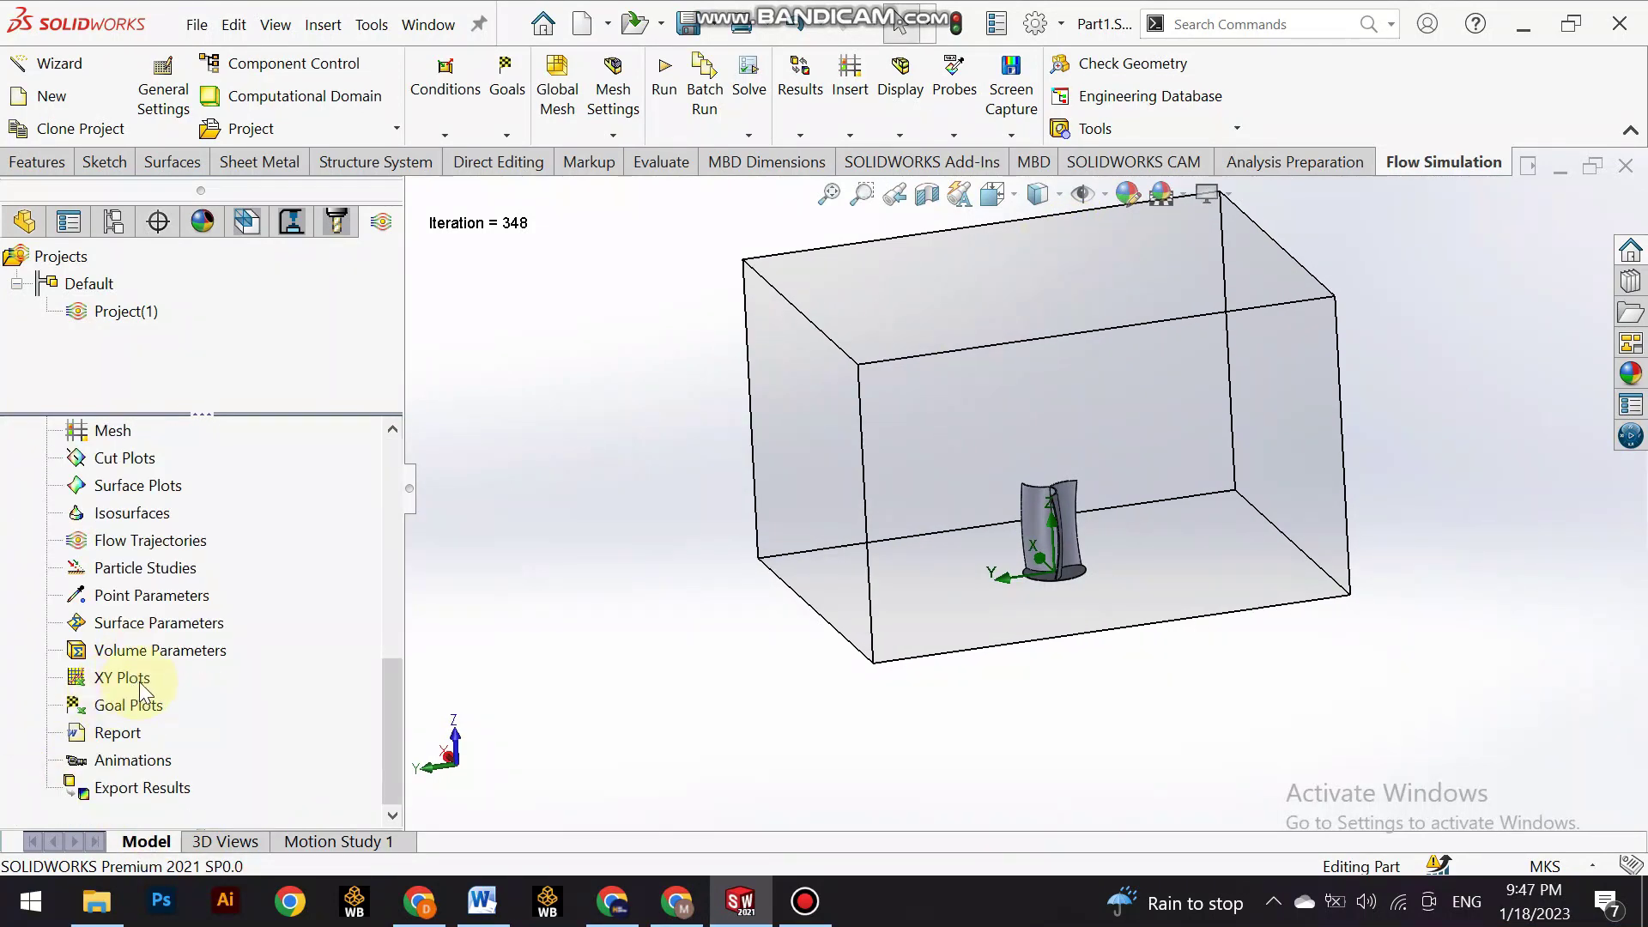
Create a Flow Trajectories plot with 200 points and live preview on.
right_click(170, 541)
left_click(203, 558)
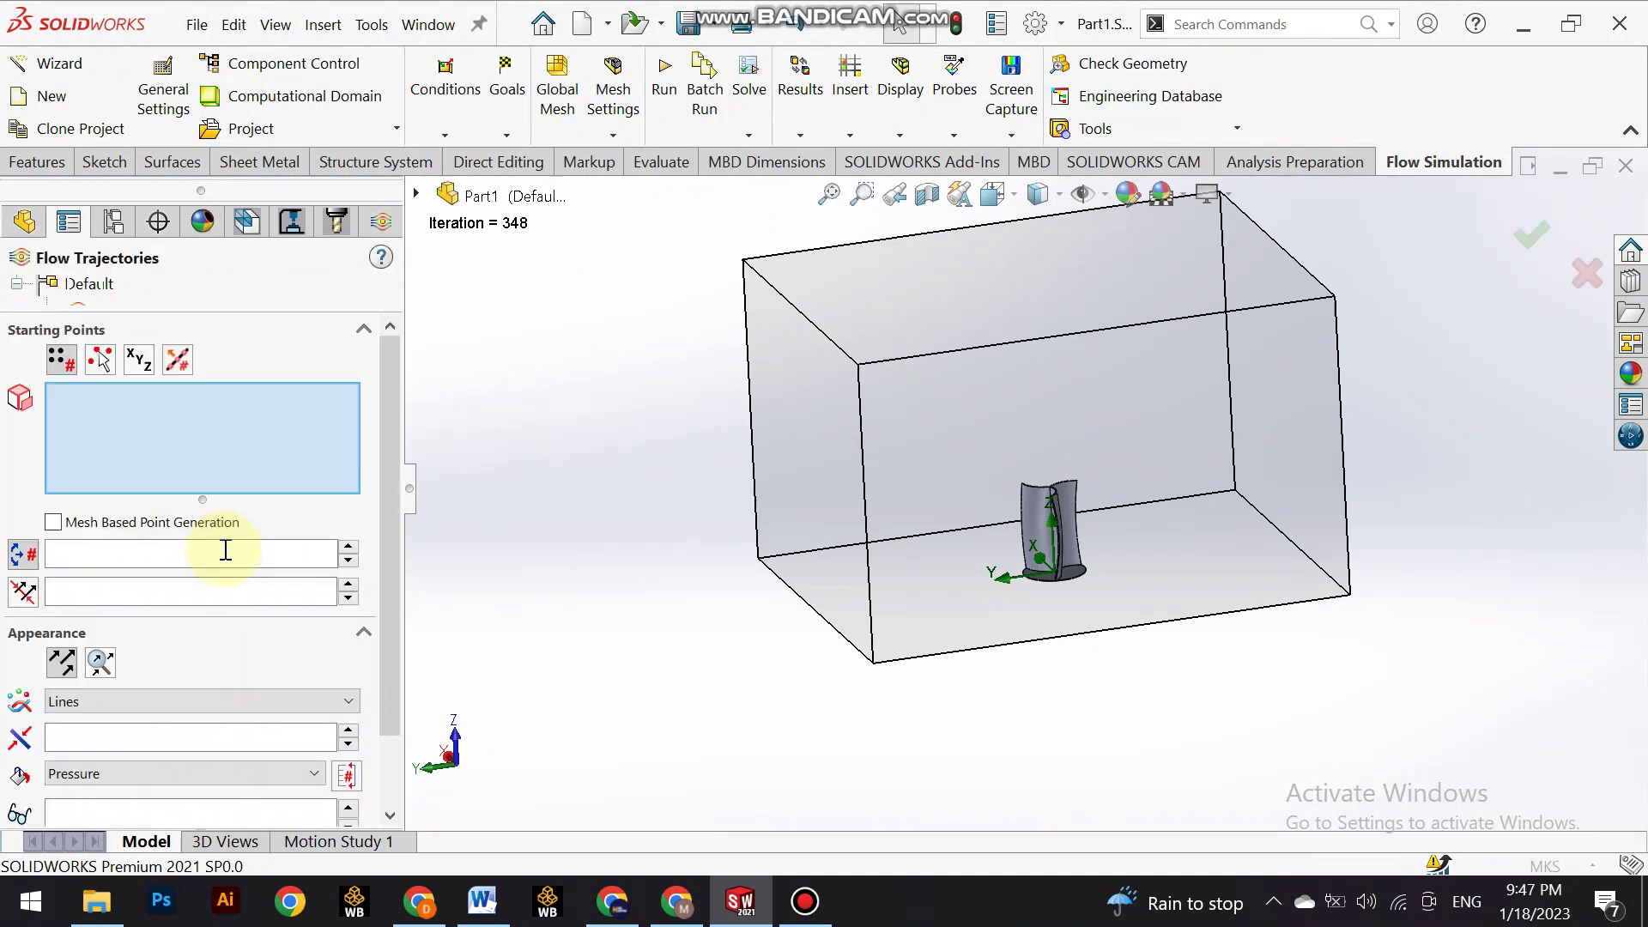
left_click(147, 564)
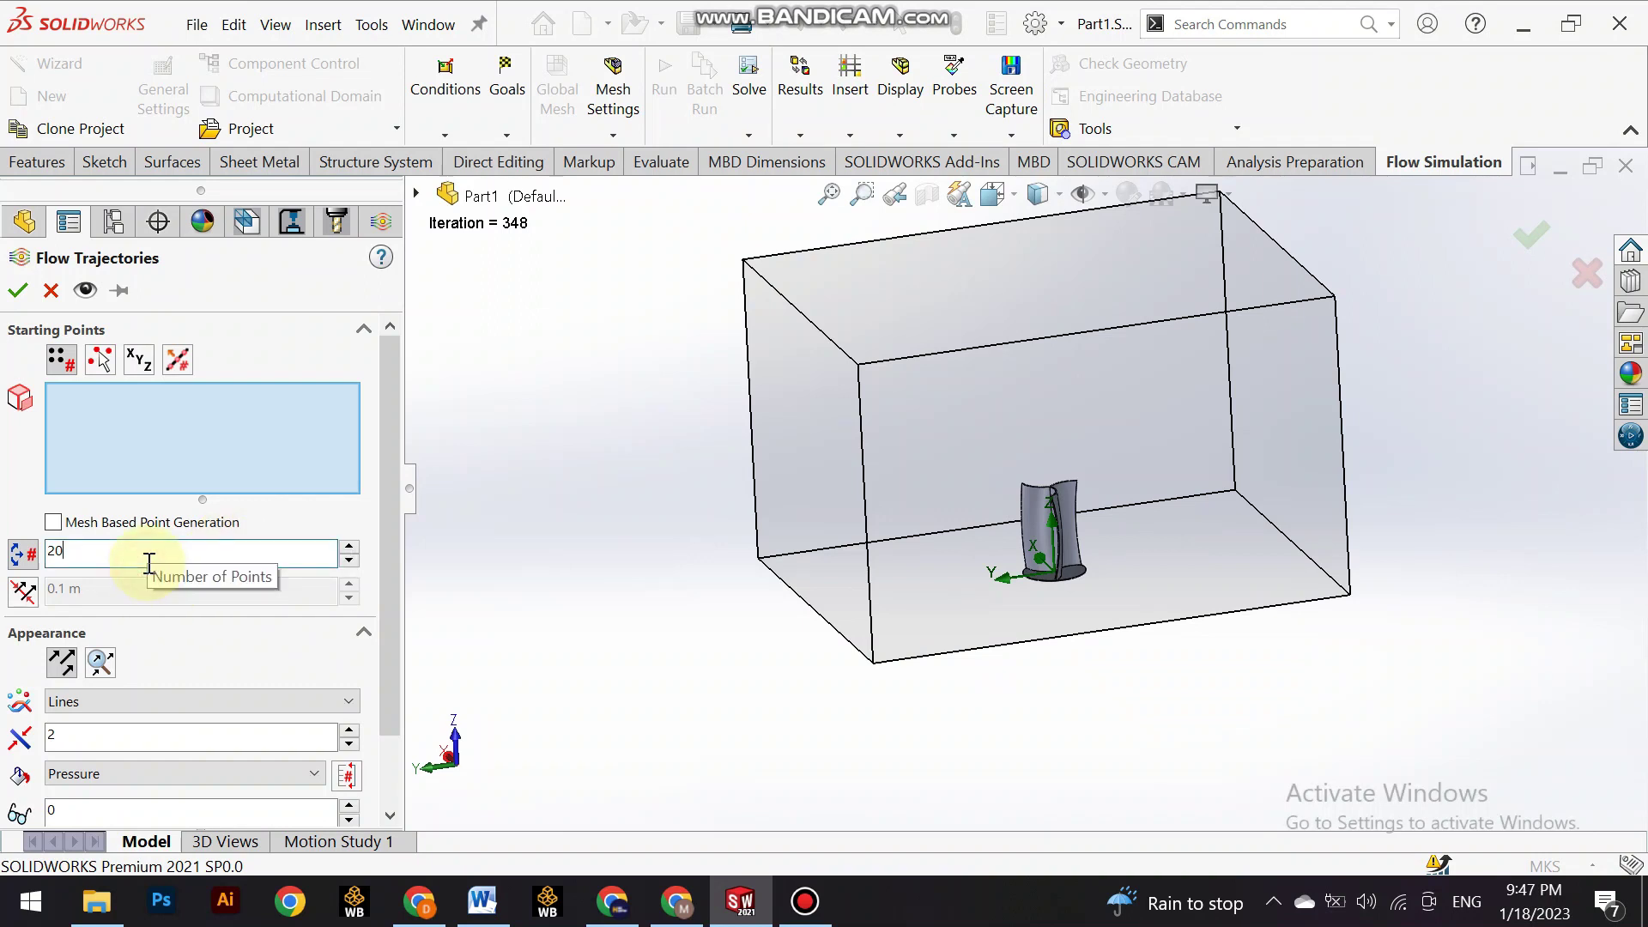
type("0")
left_click(85, 289)
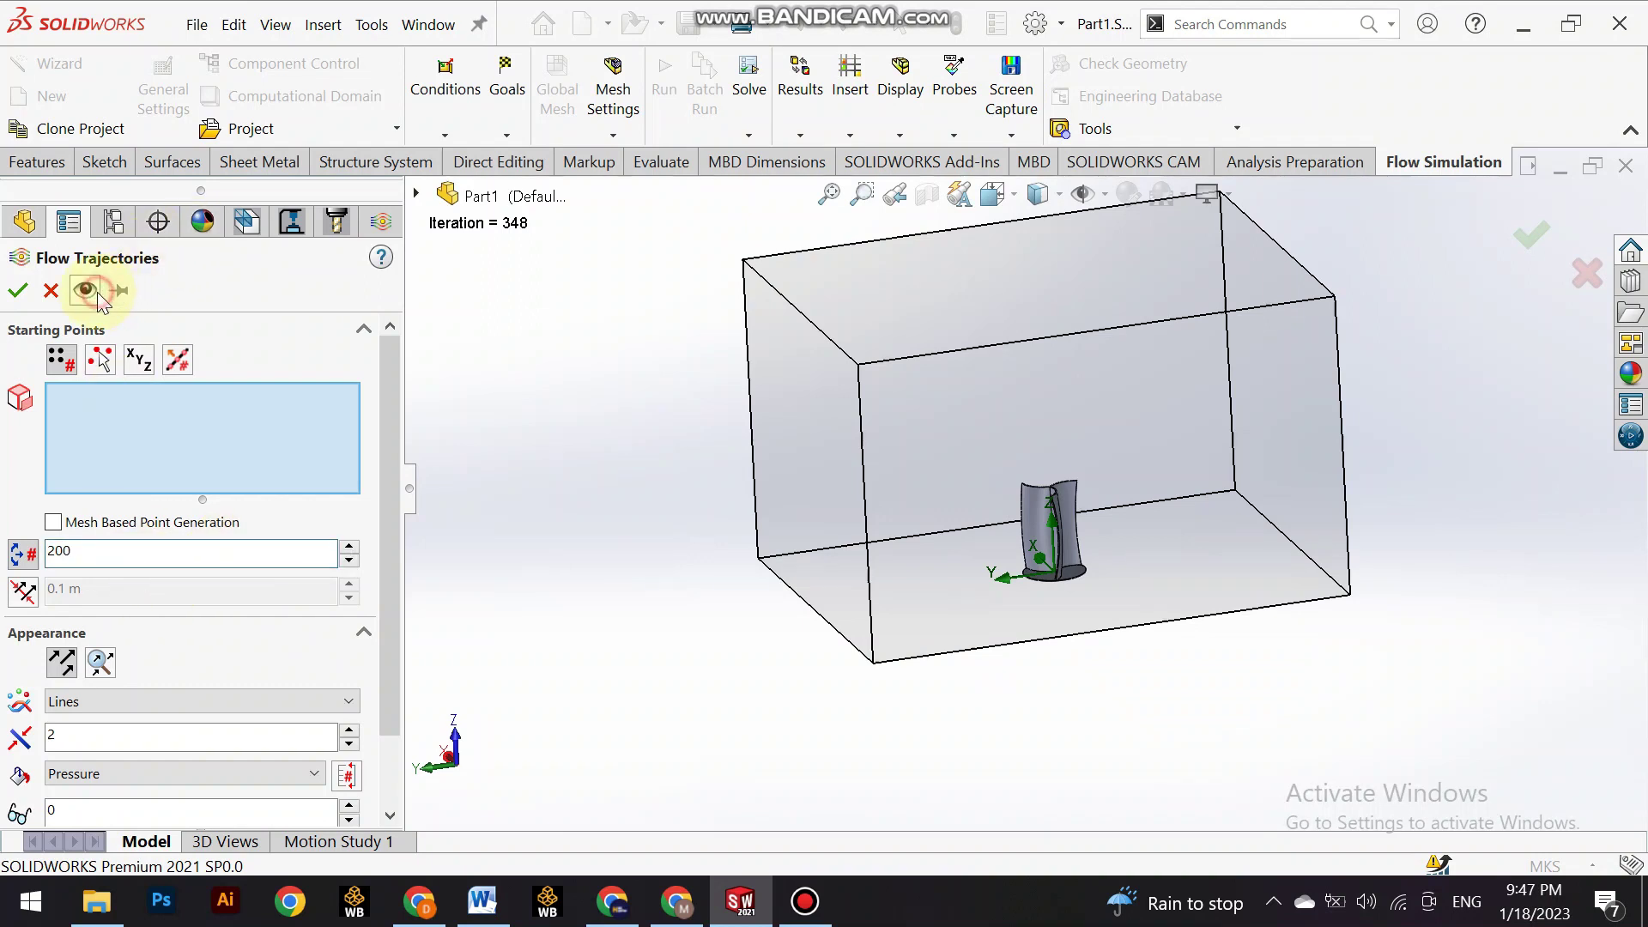
Seed the trajectories from blade Face<1> and Face<2>, clearing the wrongly picked edge.
left_click(1054, 530)
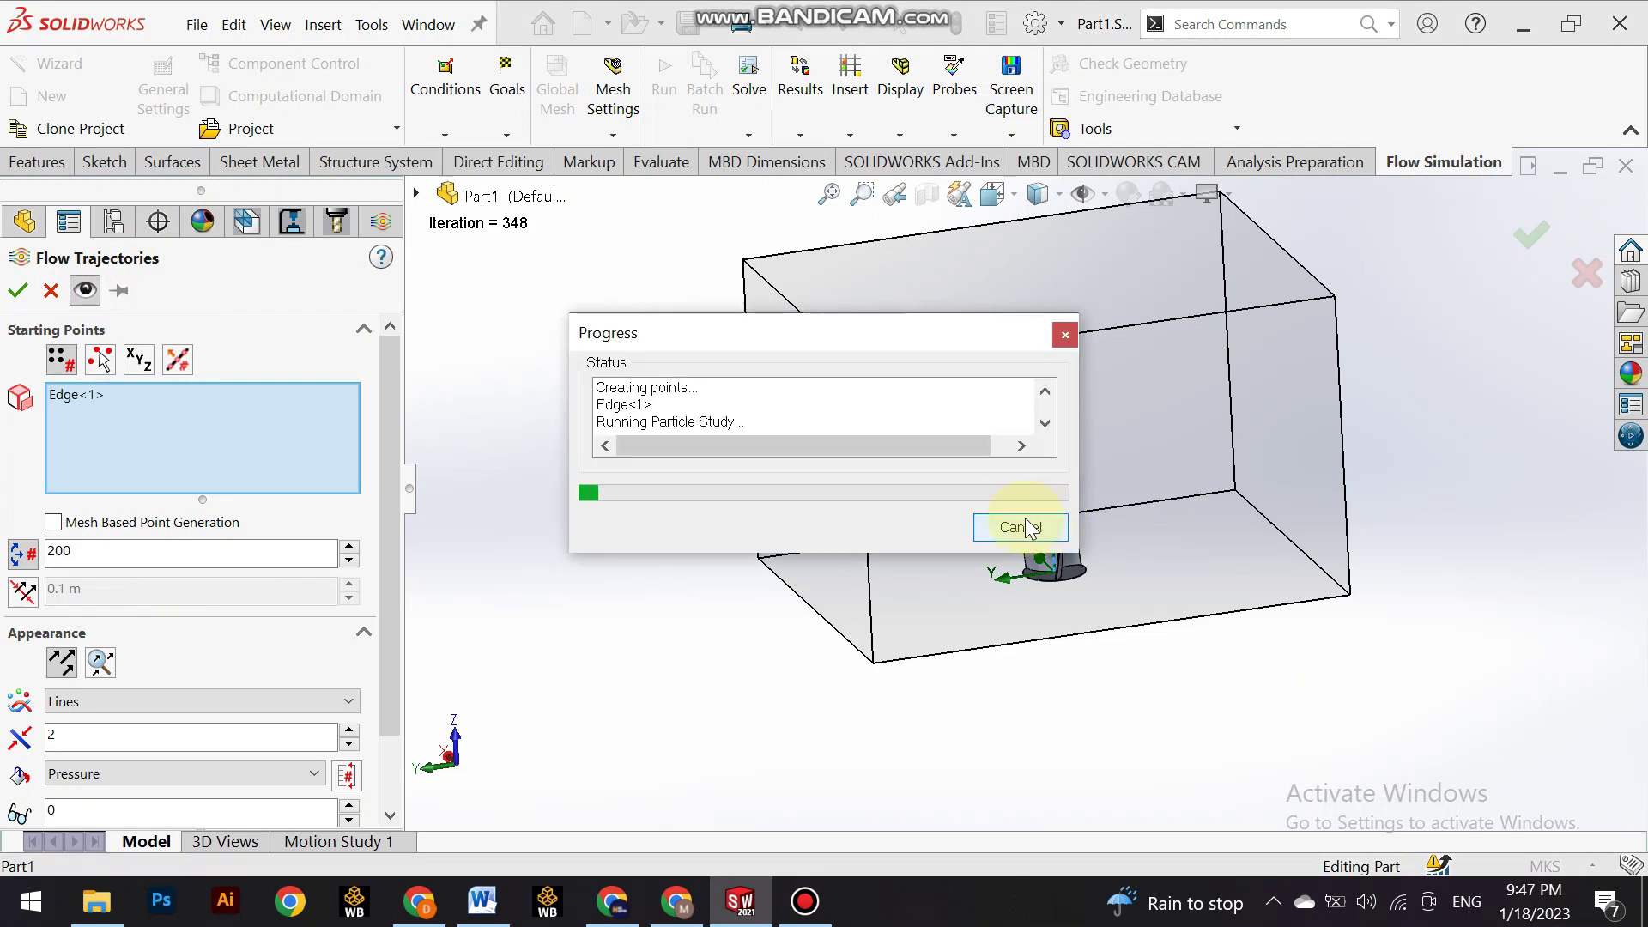
right_click(230, 440)
left_click(257, 454)
scroll(1039, 524, "up", 3)
left_click(999, 552)
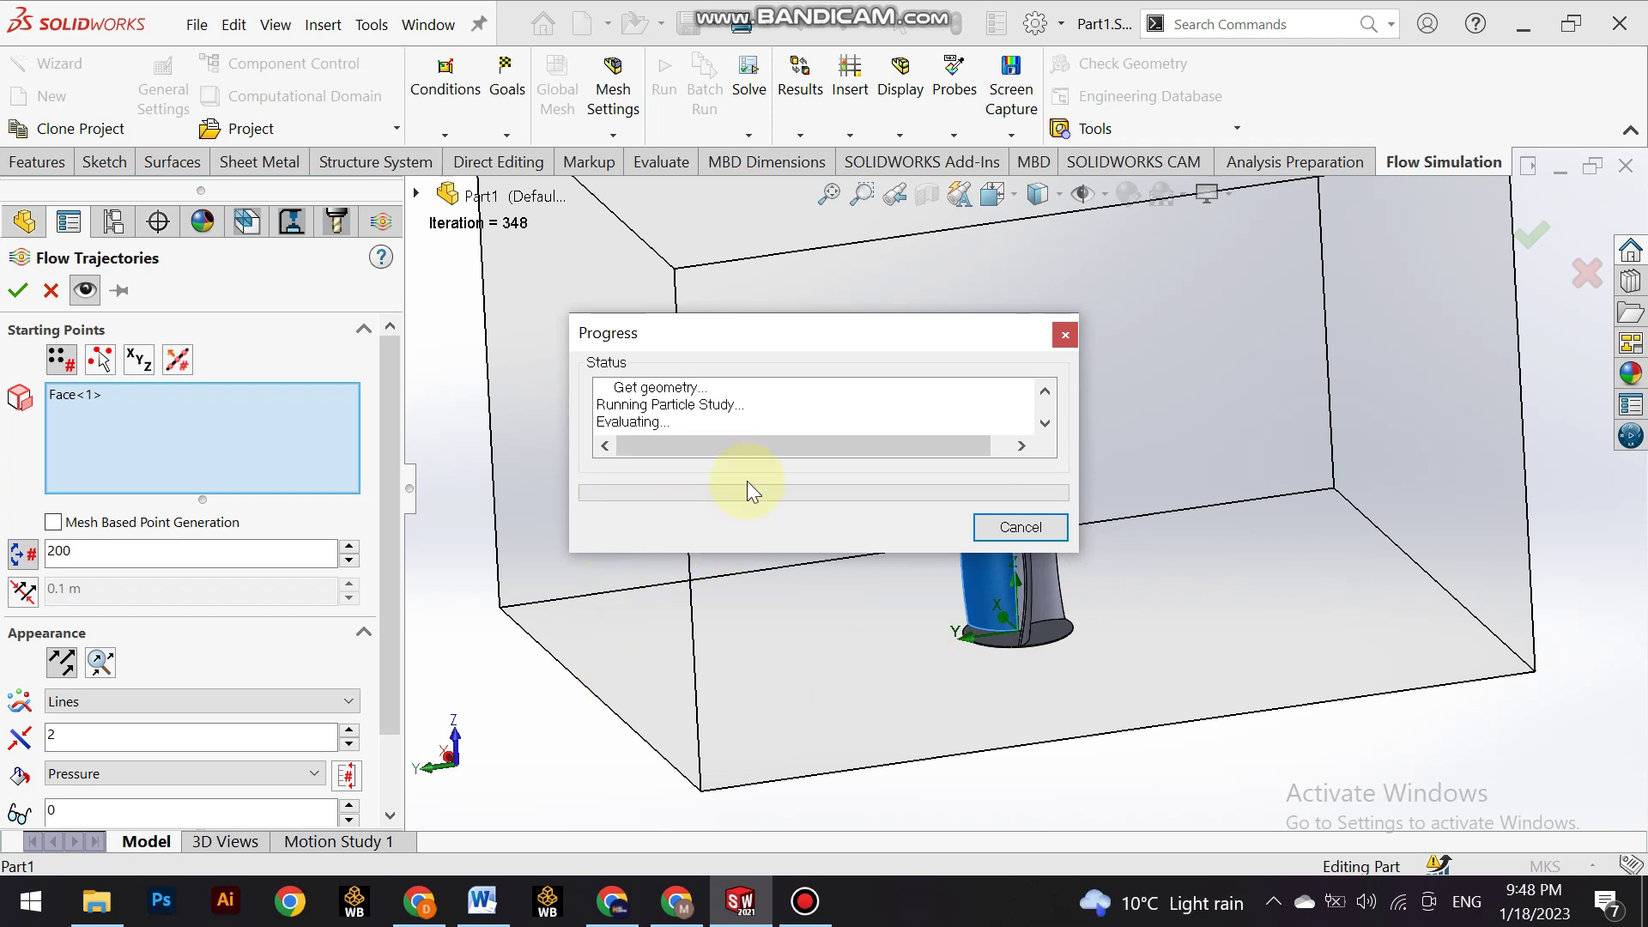
middle_click_drag(779, 405, 859, 412)
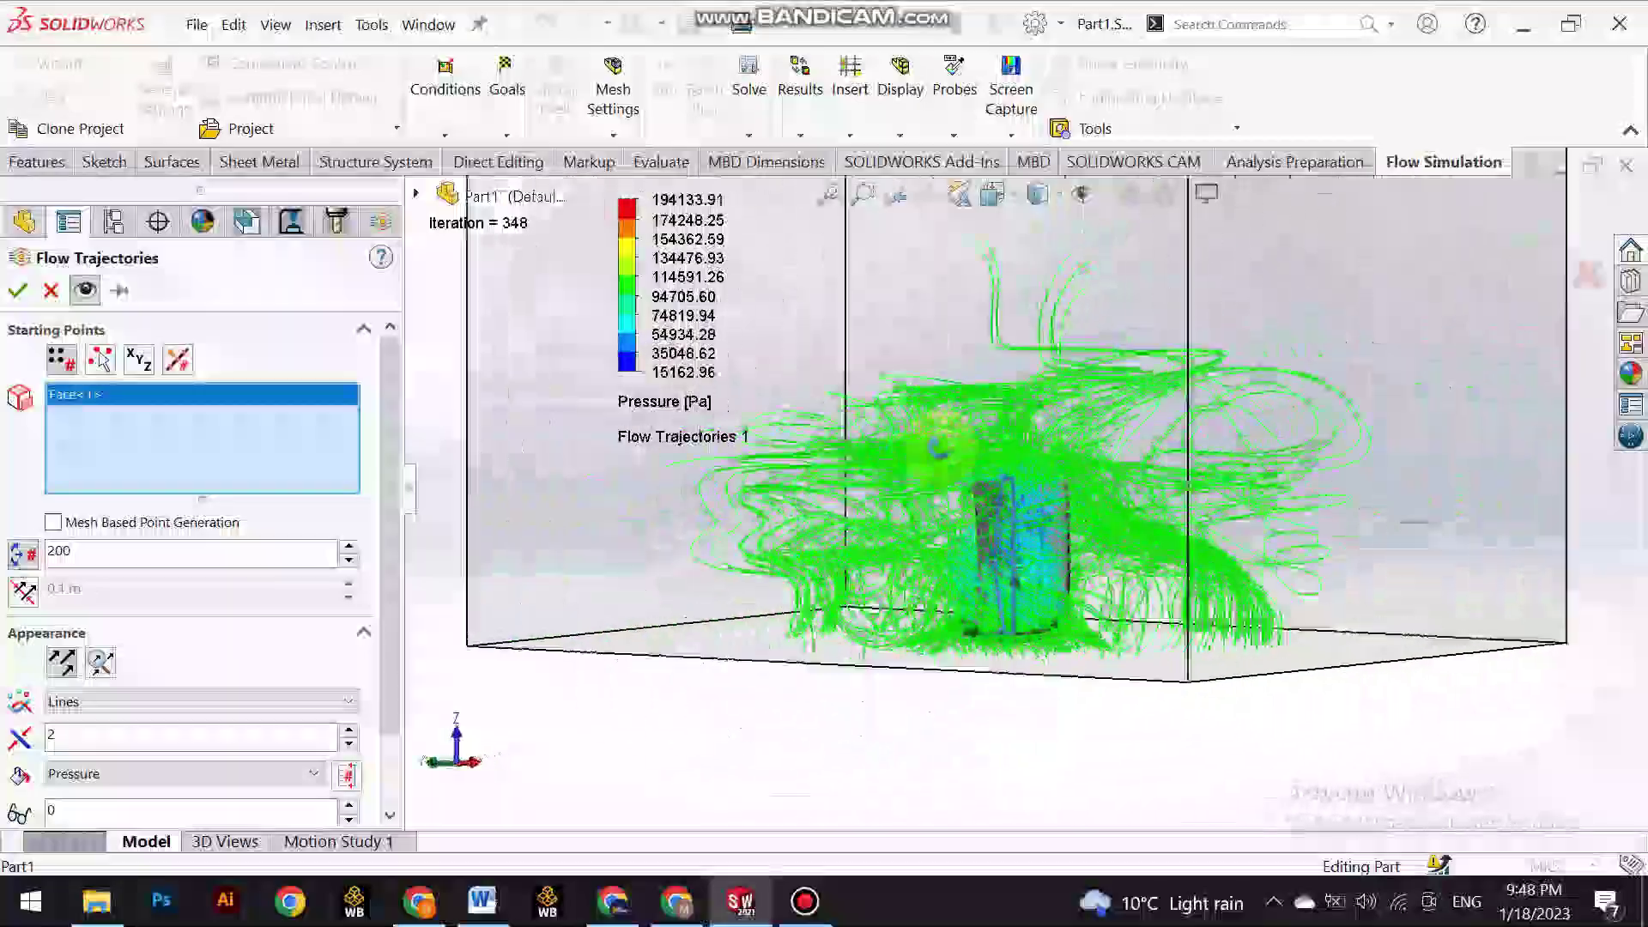
middle_click_drag(944, 515, 1028, 519)
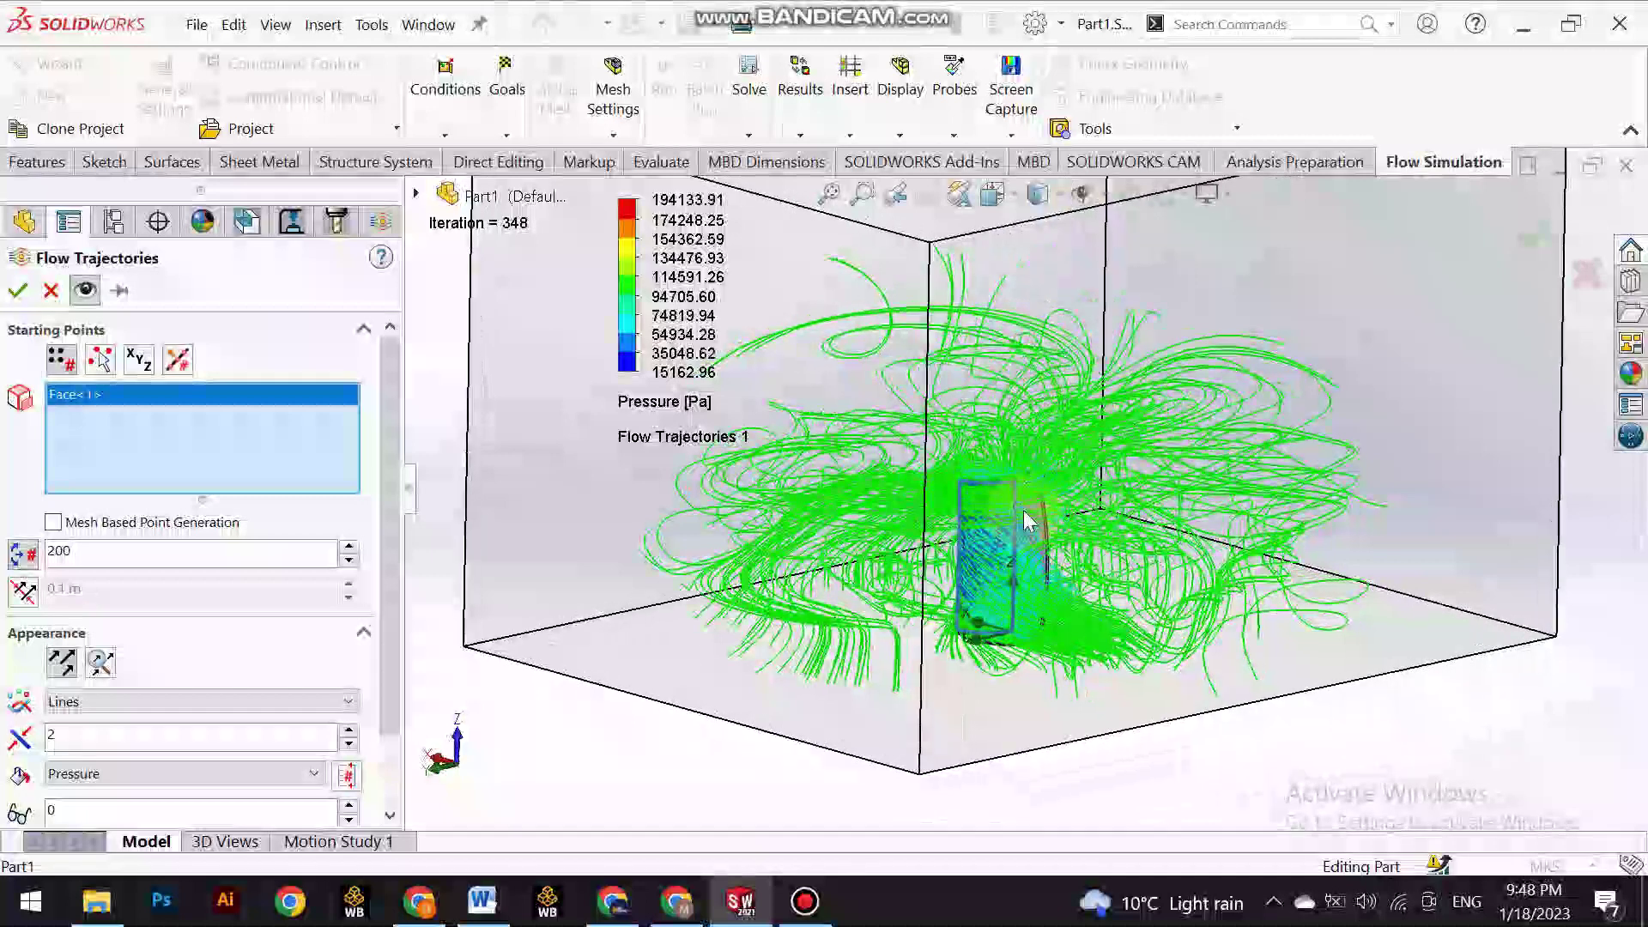
scroll(1028, 519, "down", 3)
scroll(1028, 519, "down", 3)
left_click(1062, 496)
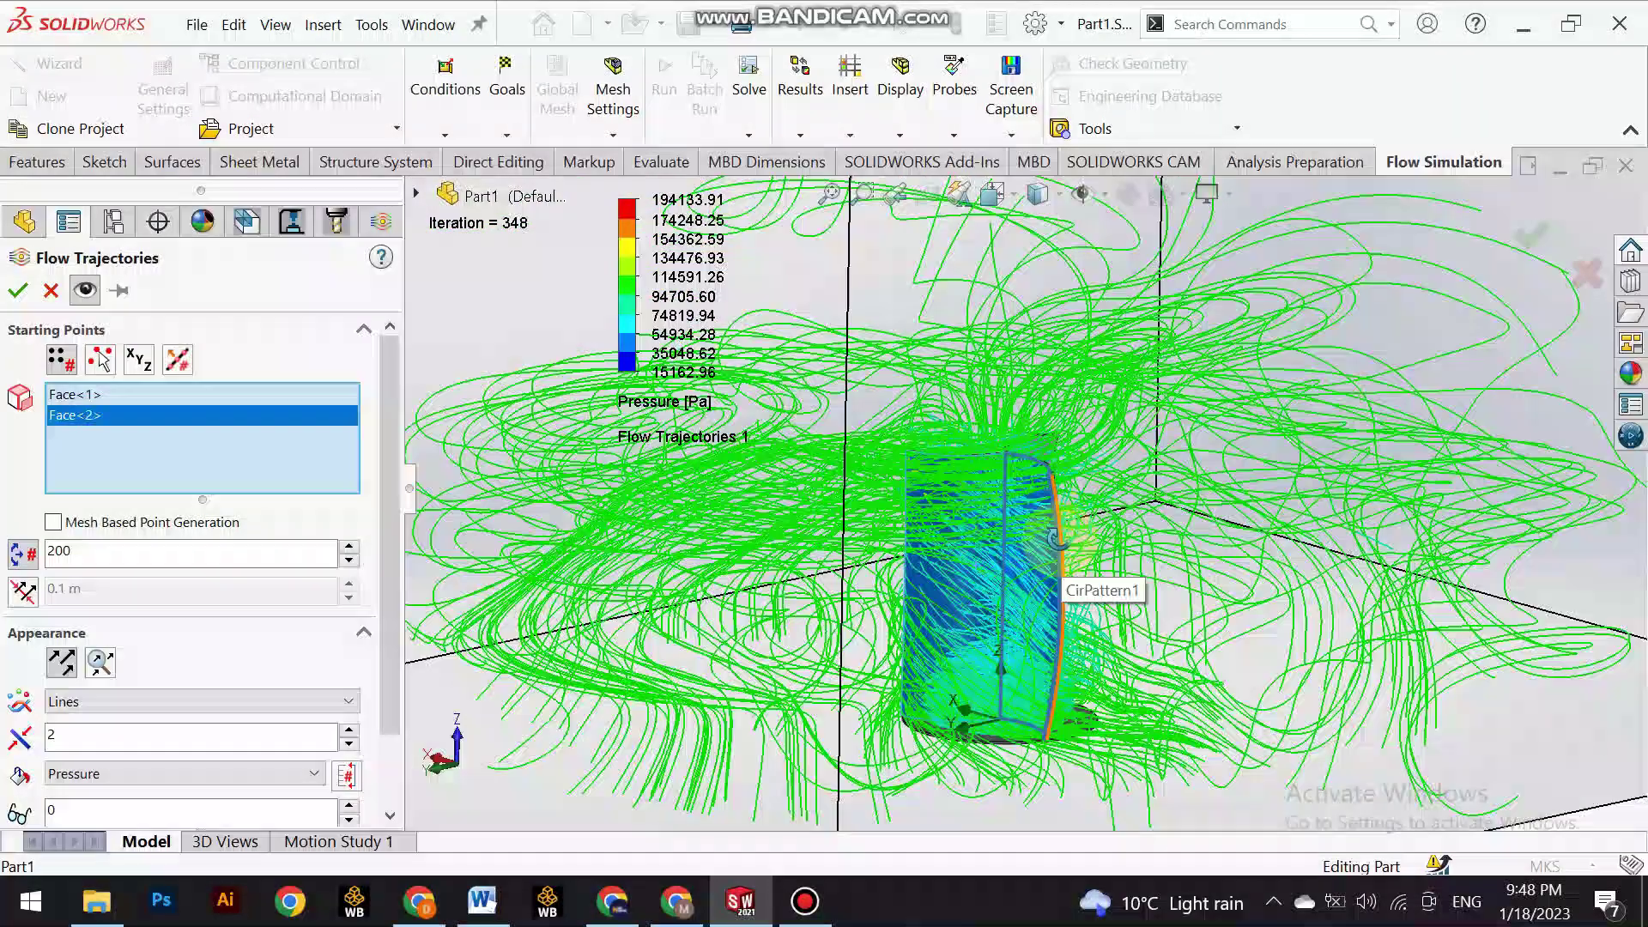
mouse_move(1058, 539)
middle_mouse_down()
mouse_move(1116, 566)
mouse_move(1167, 549)
middle_mouse_up()
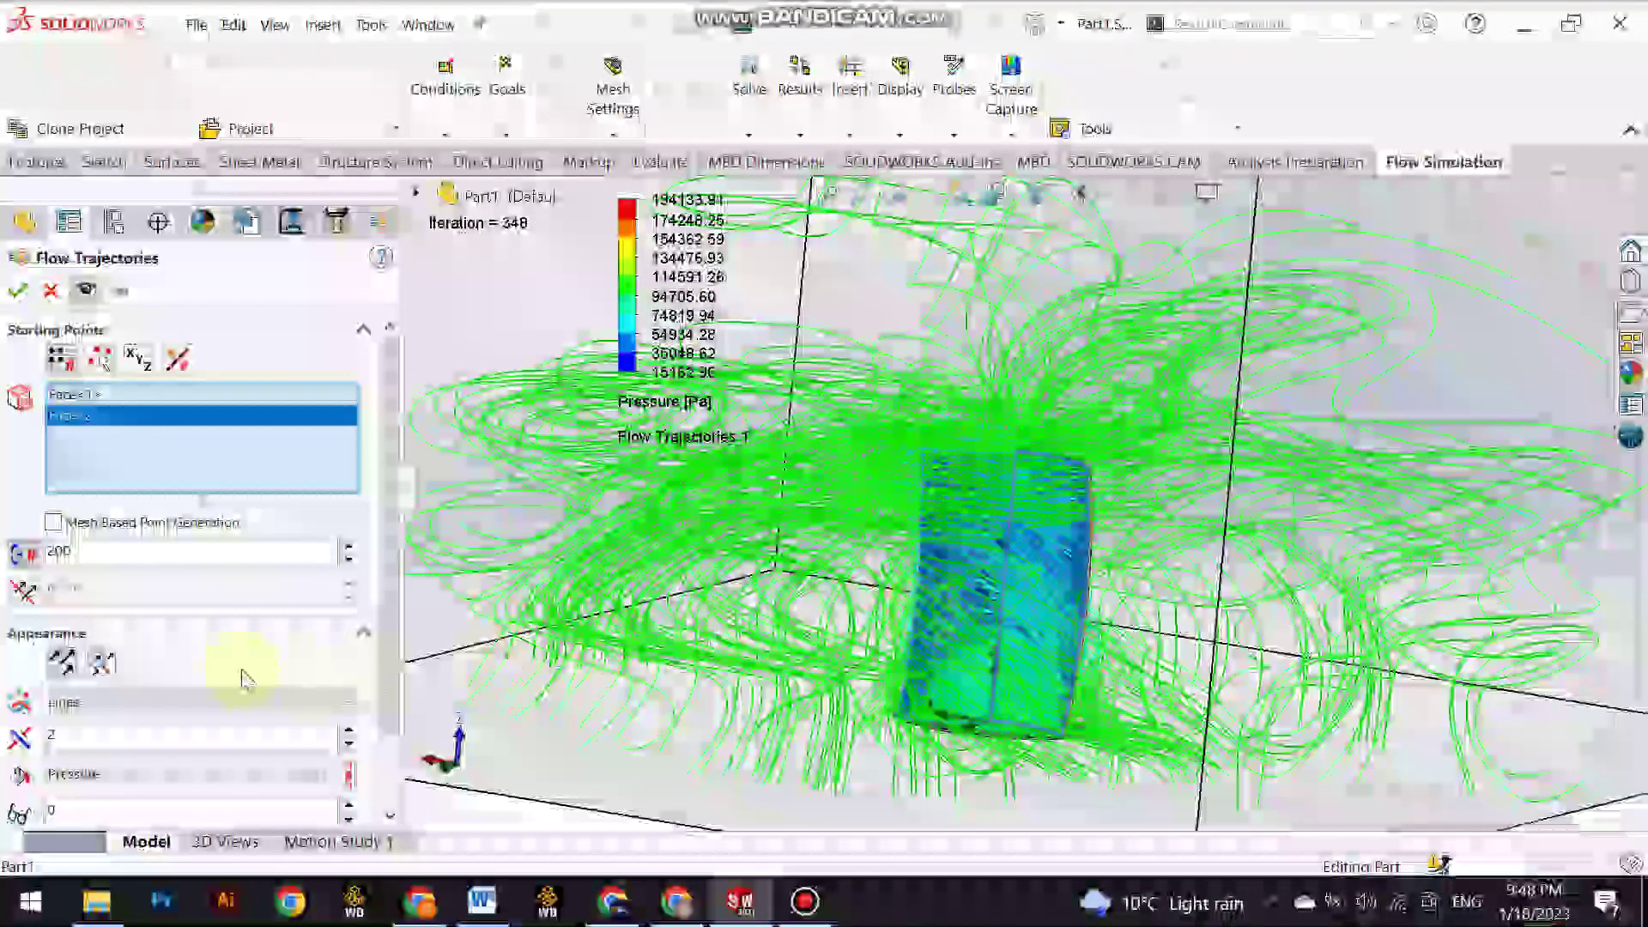
Colour Flow Trajectories 1 by Velocity, draw them as Arrows, and accept the plot.
left_click(162, 774)
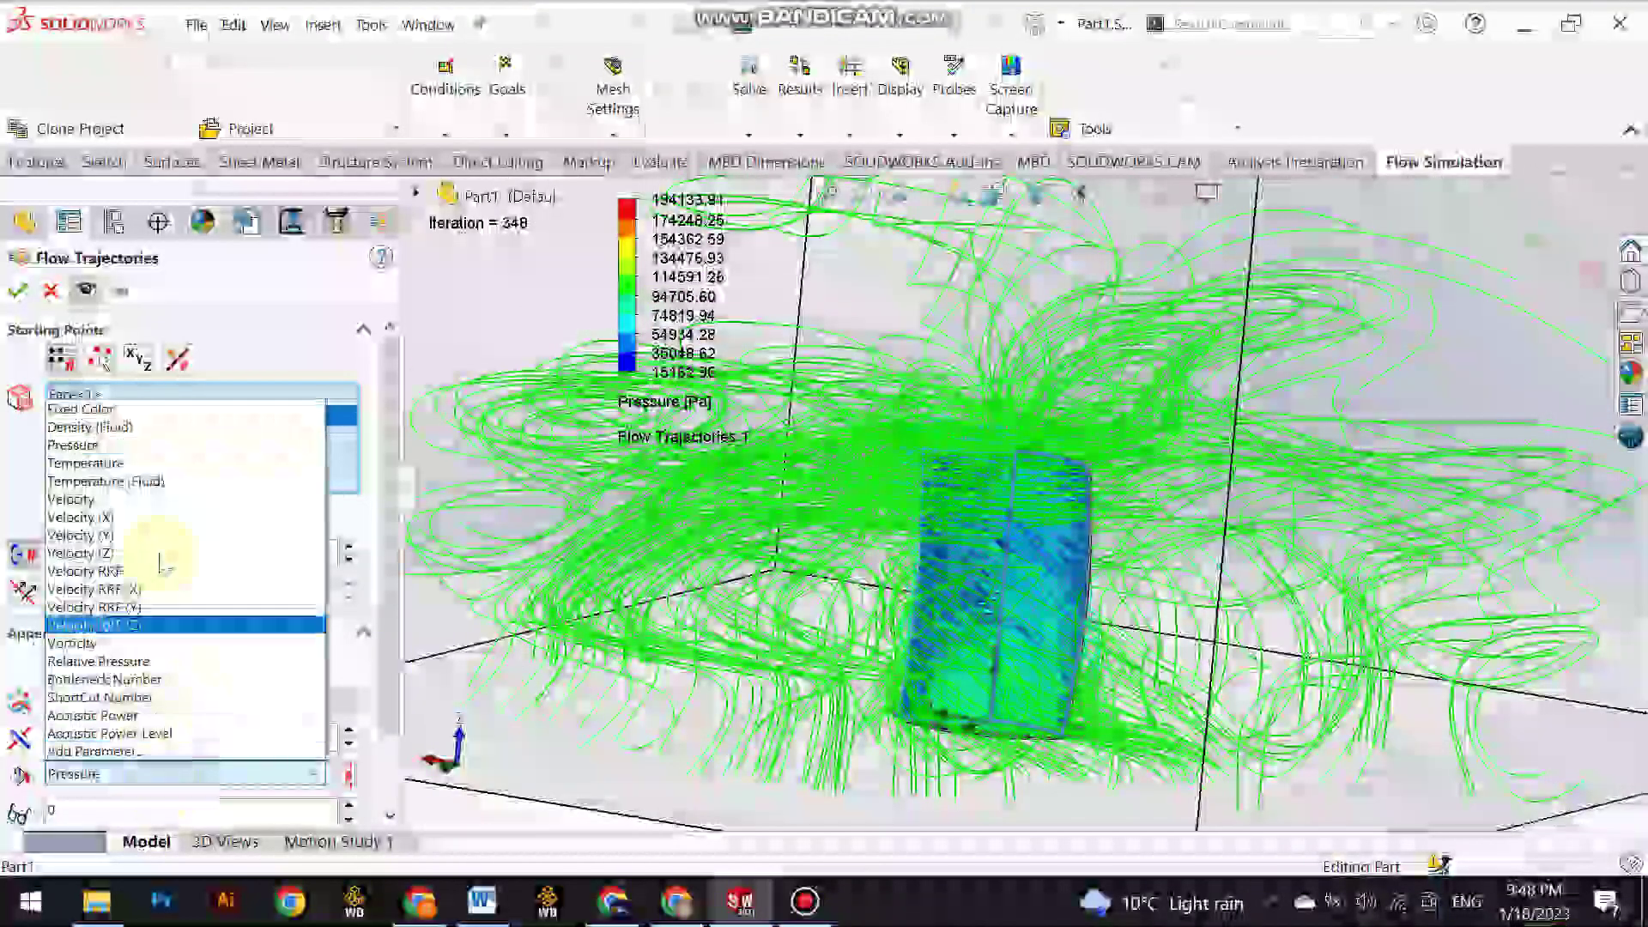
left_click(161, 498)
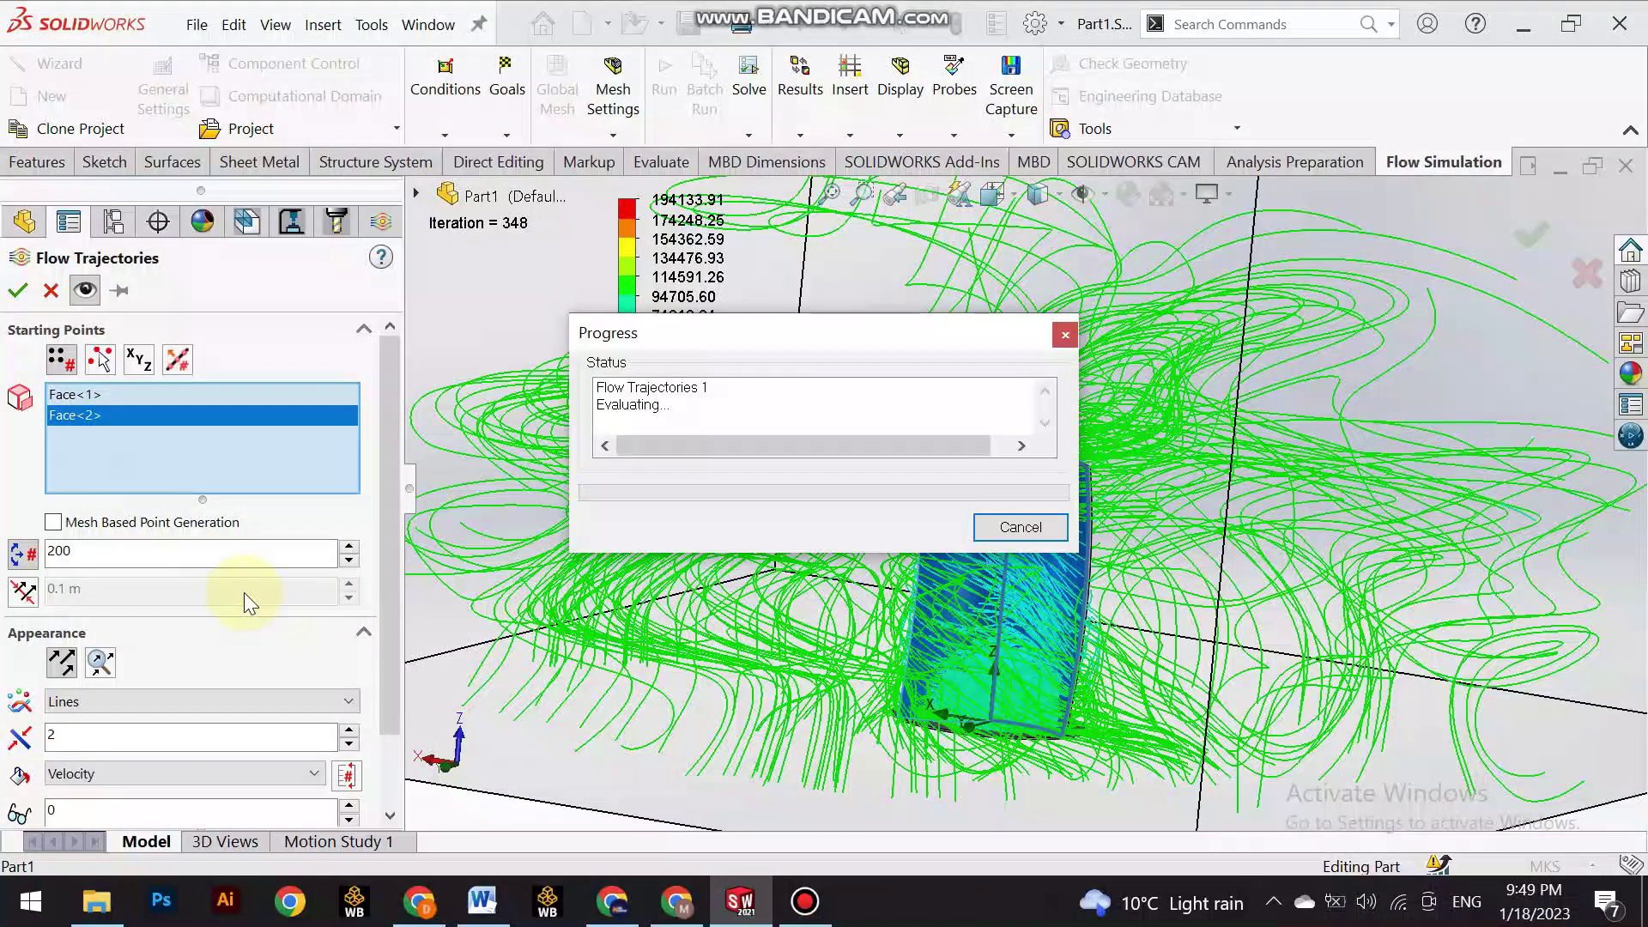
left_click(807, 901)
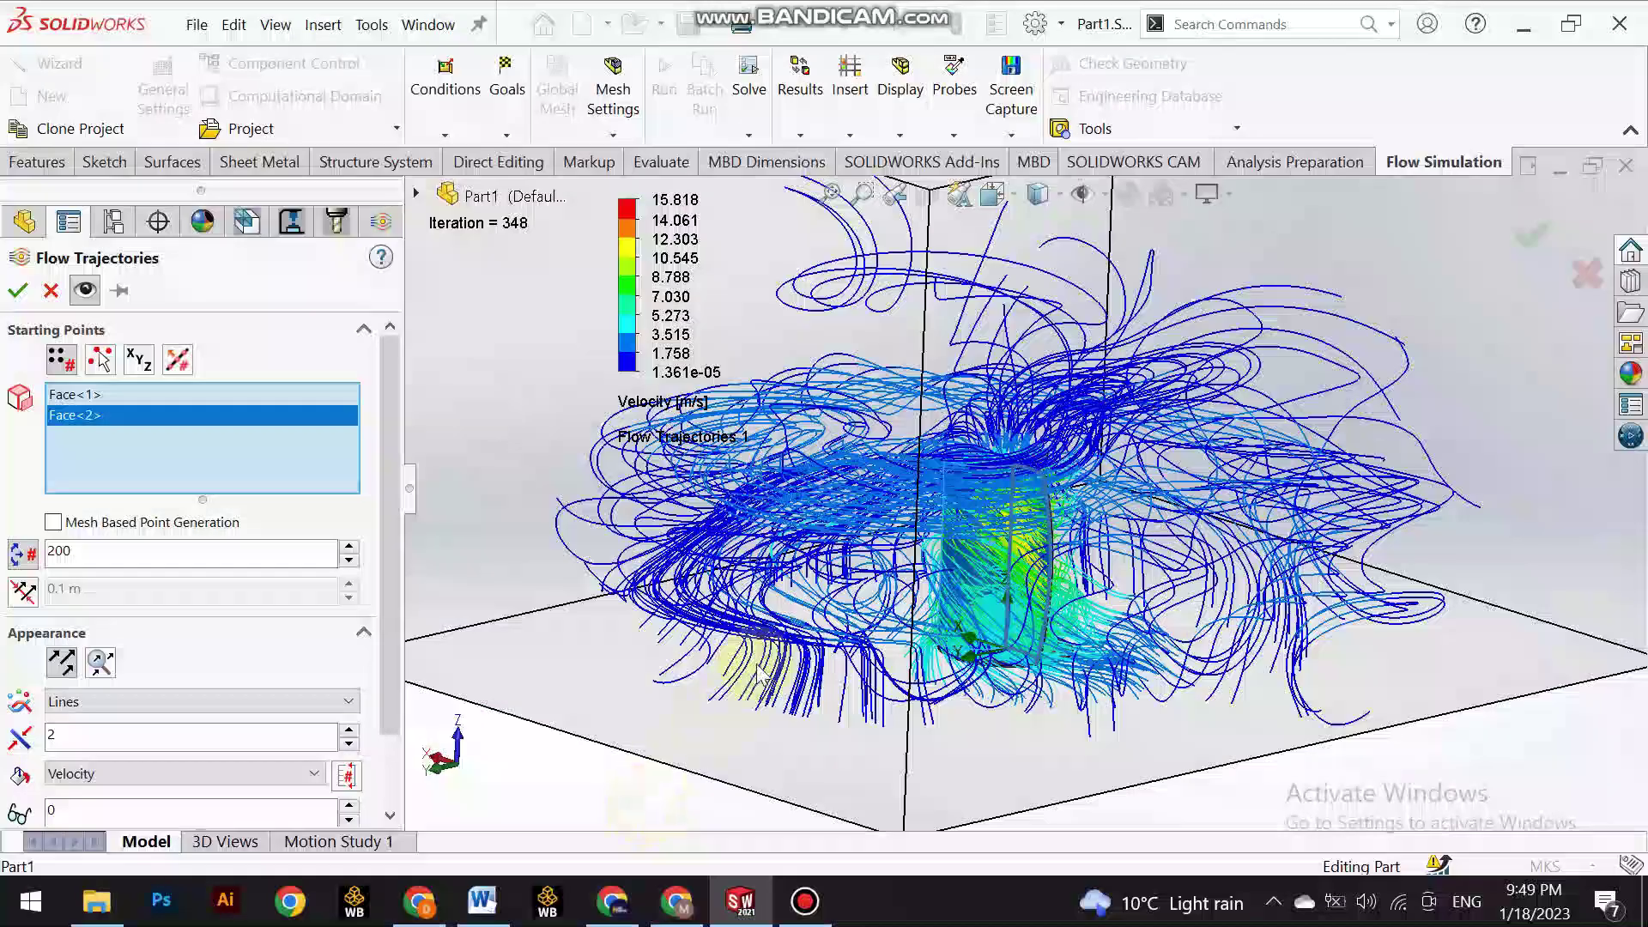
left_click(172, 702)
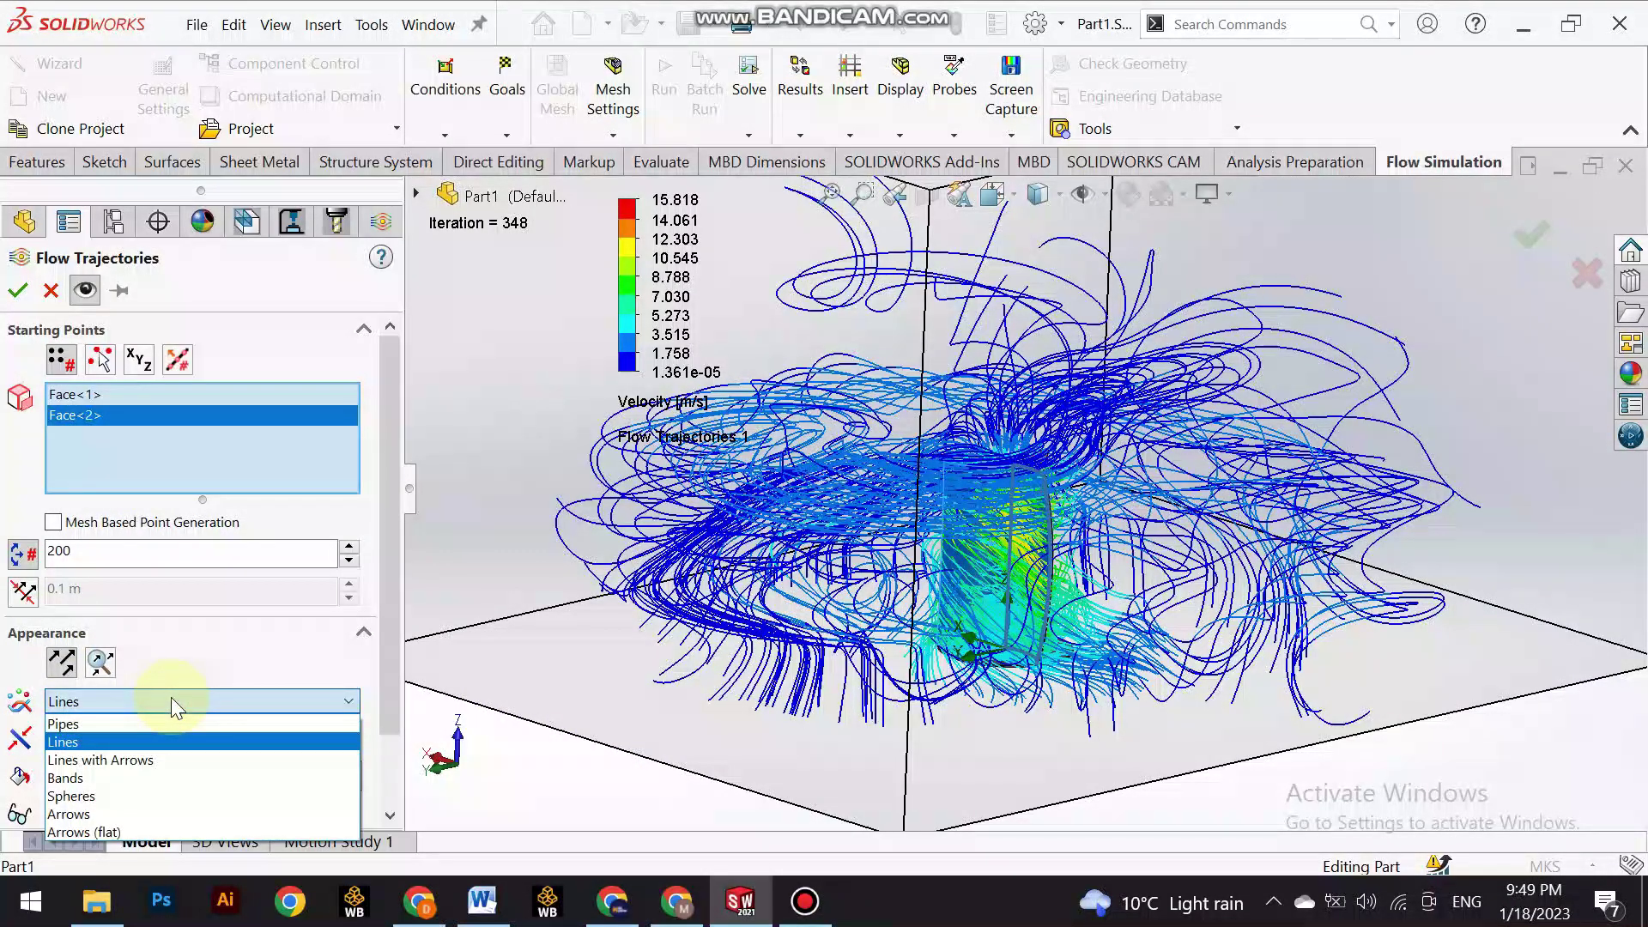
left_click(106, 814)
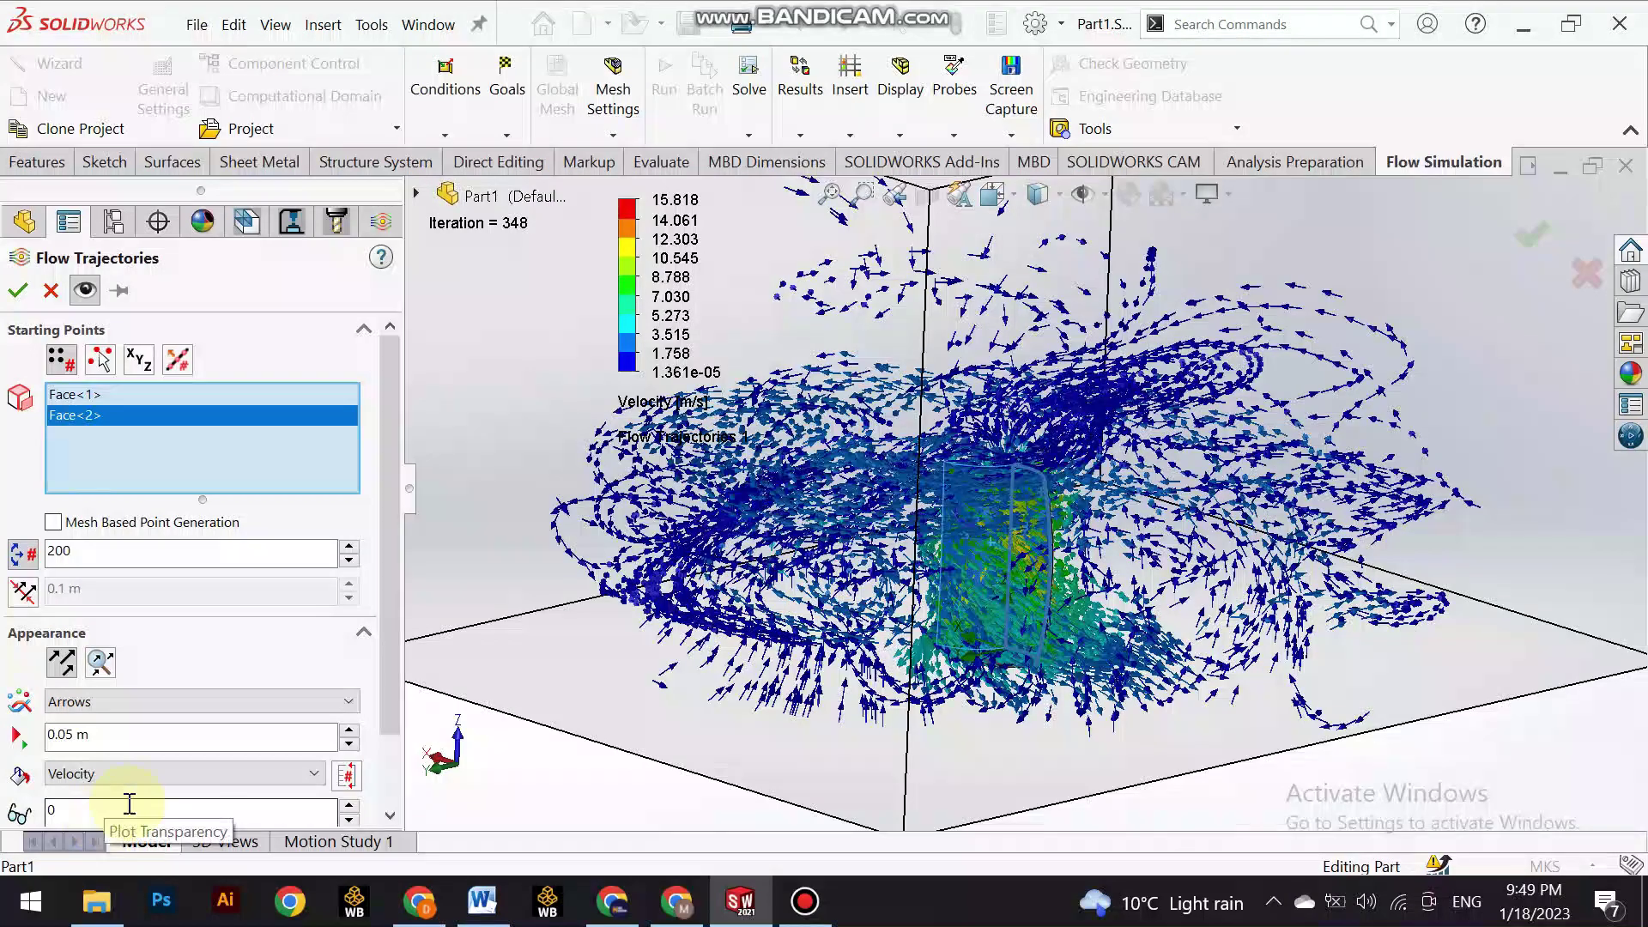
left_click(17, 290)
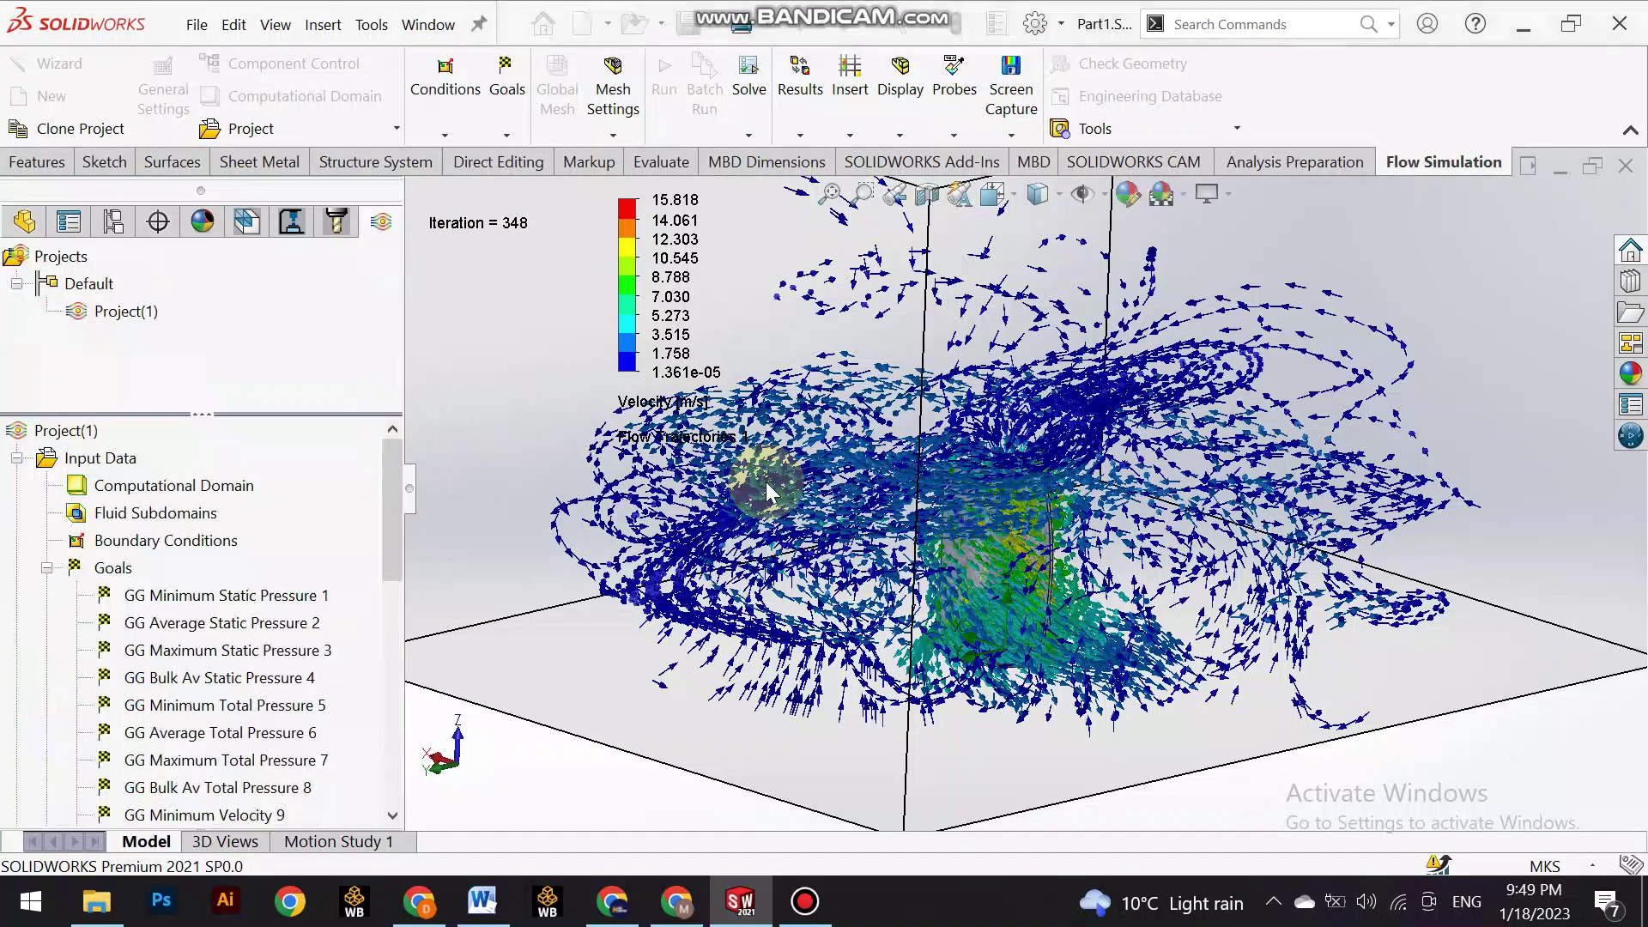
Zoom to fit the domain and move the velocity legend down and left.
key("f")
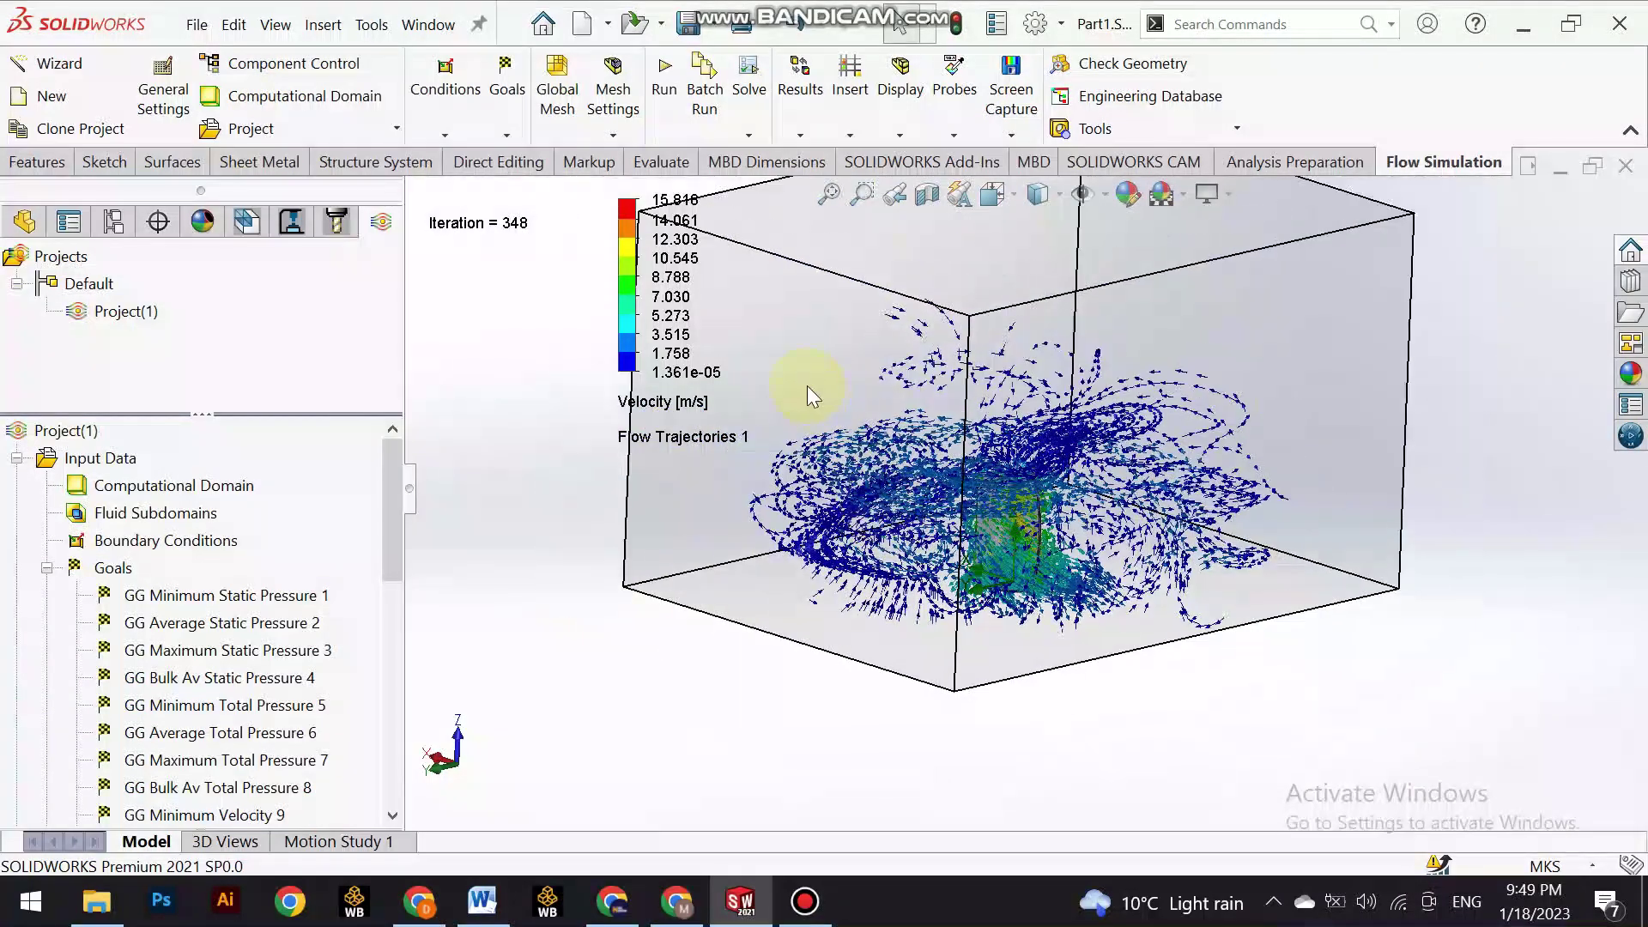
key("z")
mouse_move(862, 345)
middle_mouse_down()
mouse_move(839, 302)
mouse_move(865, 324)
middle_mouse_up()
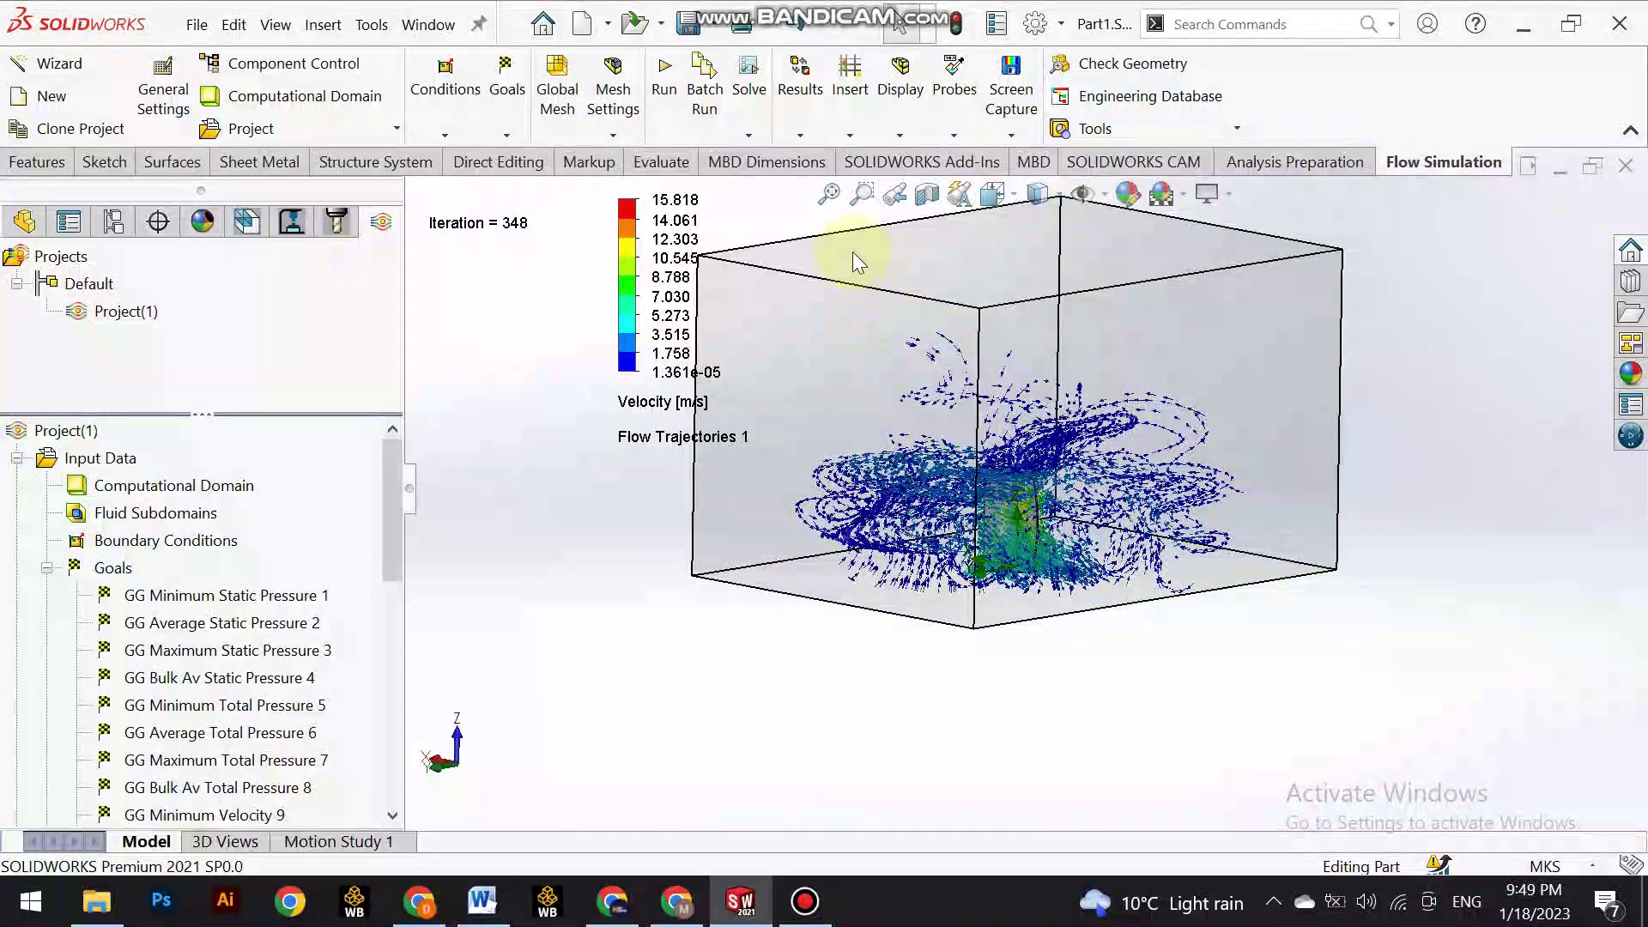
scroll(814, 227, "down", 3)
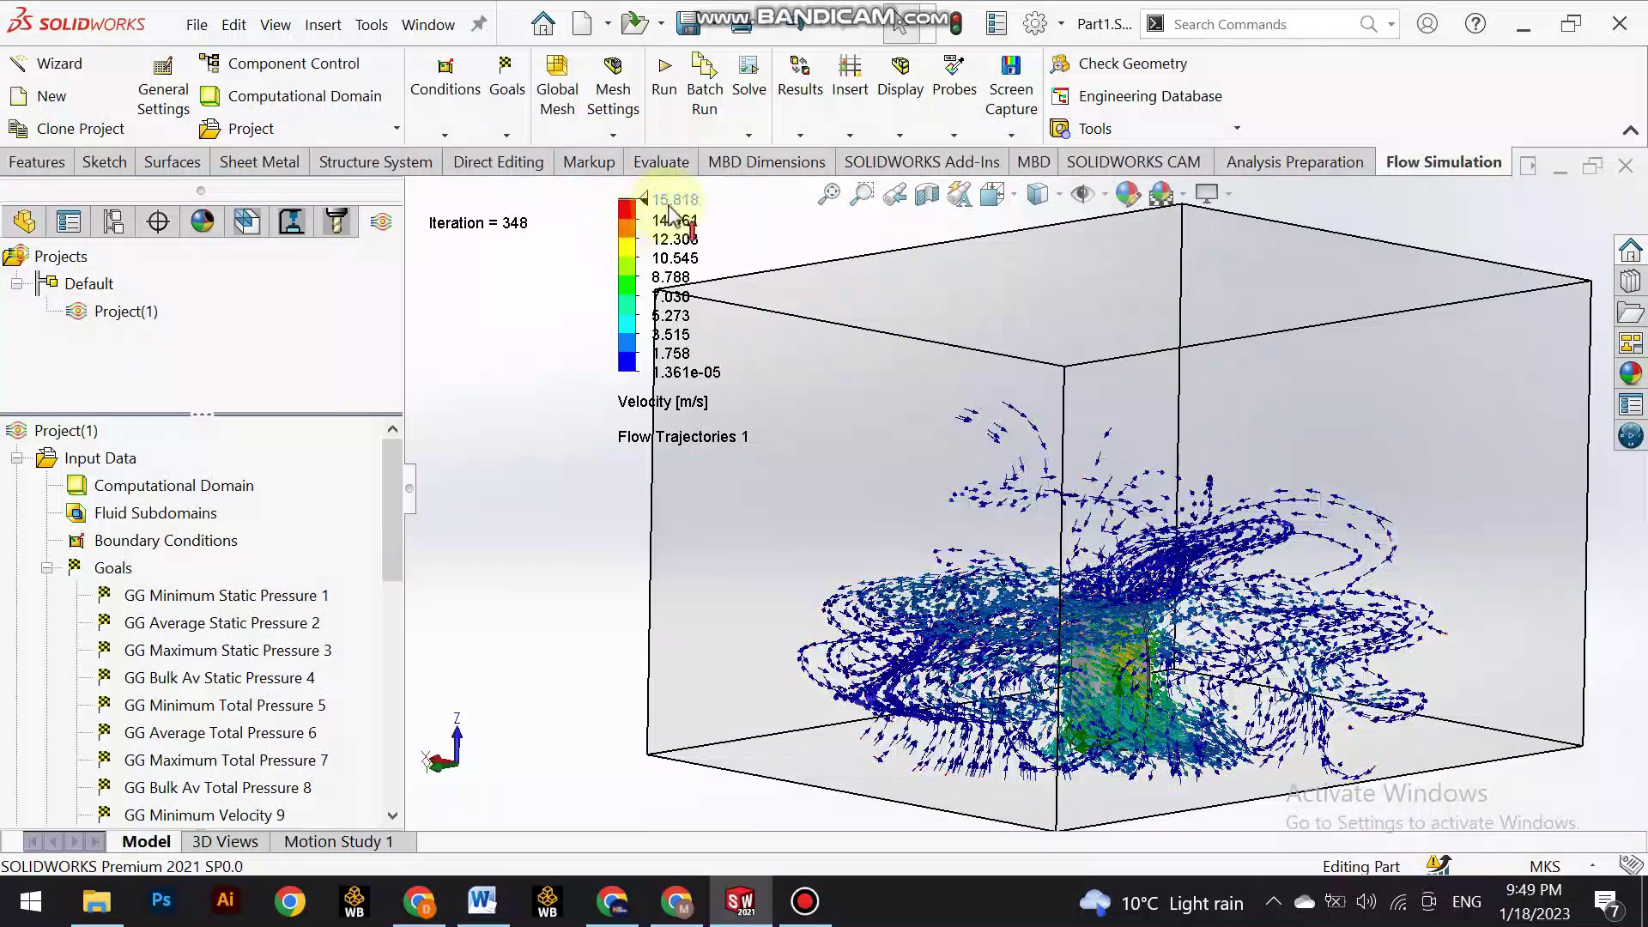
left_click_drag(636, 225, 497, 383)
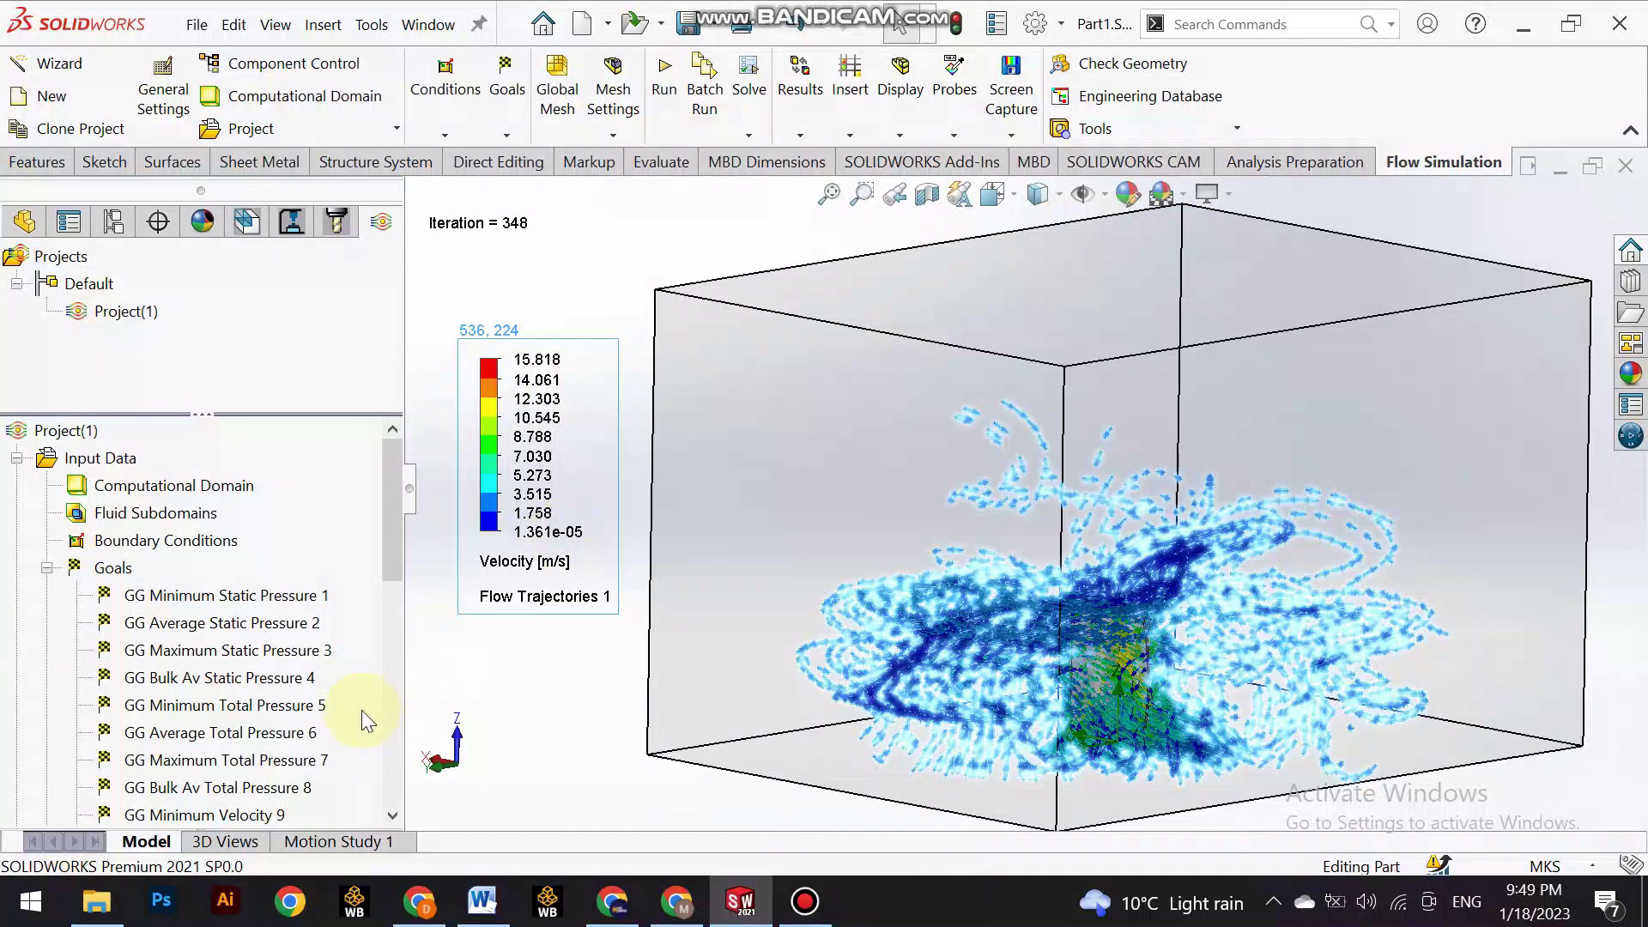
scroll(297, 596, "down", 4)
scroll(297, 596, "down", 3)
Play the Flow Trajectories 1 animation.
right_click(182, 569)
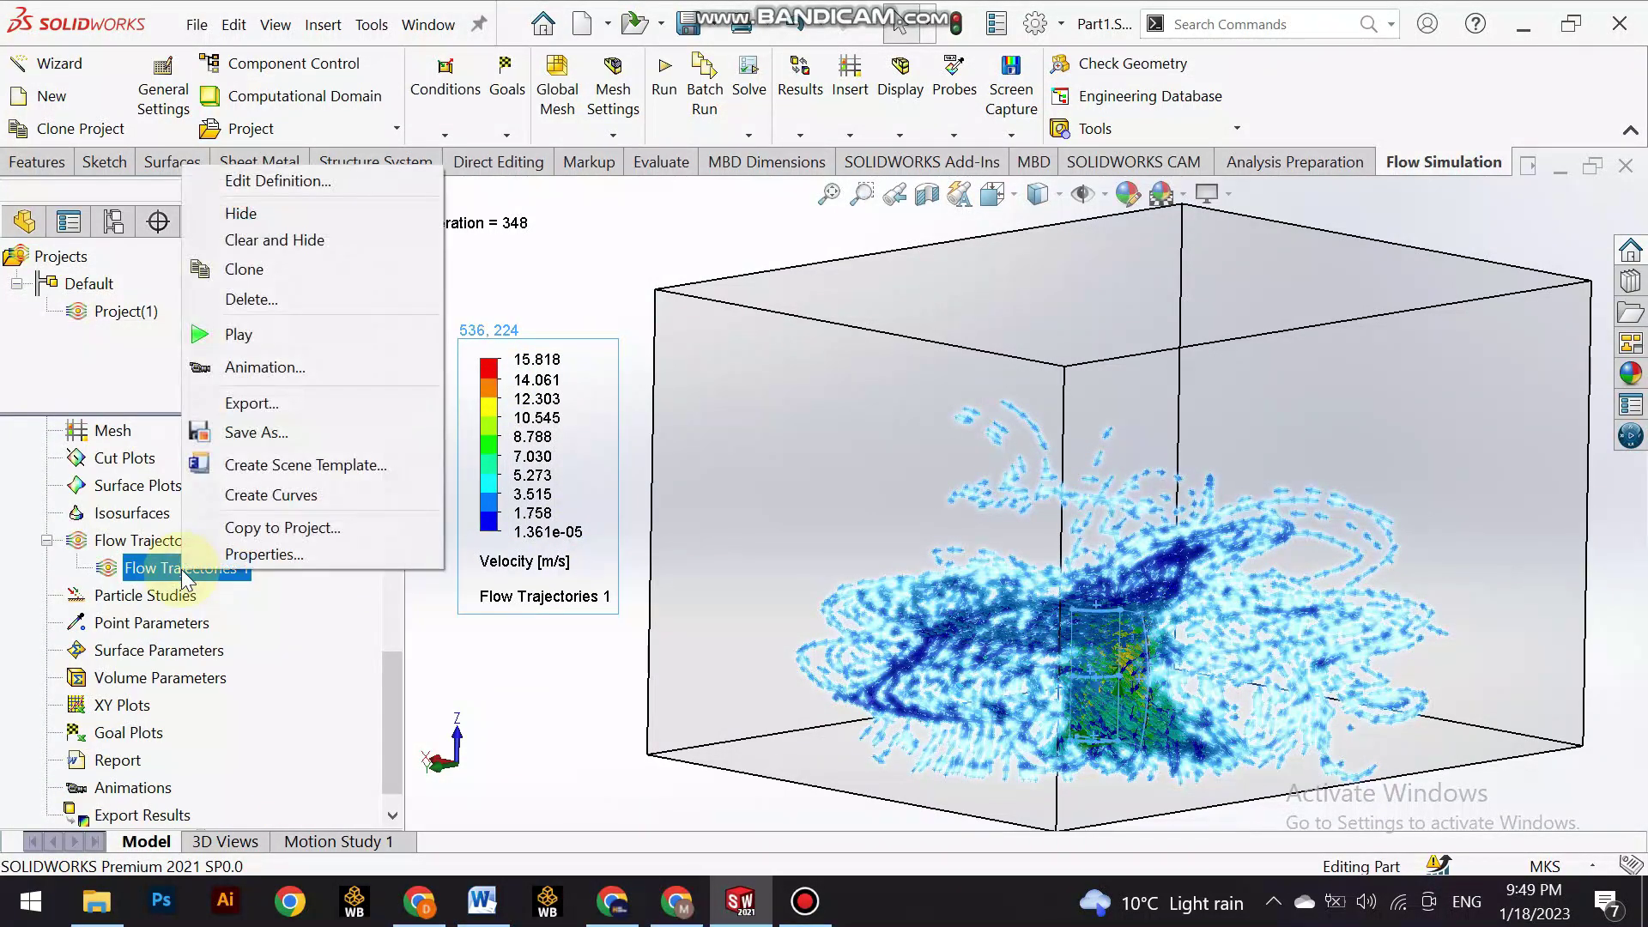
left_click(260, 330)
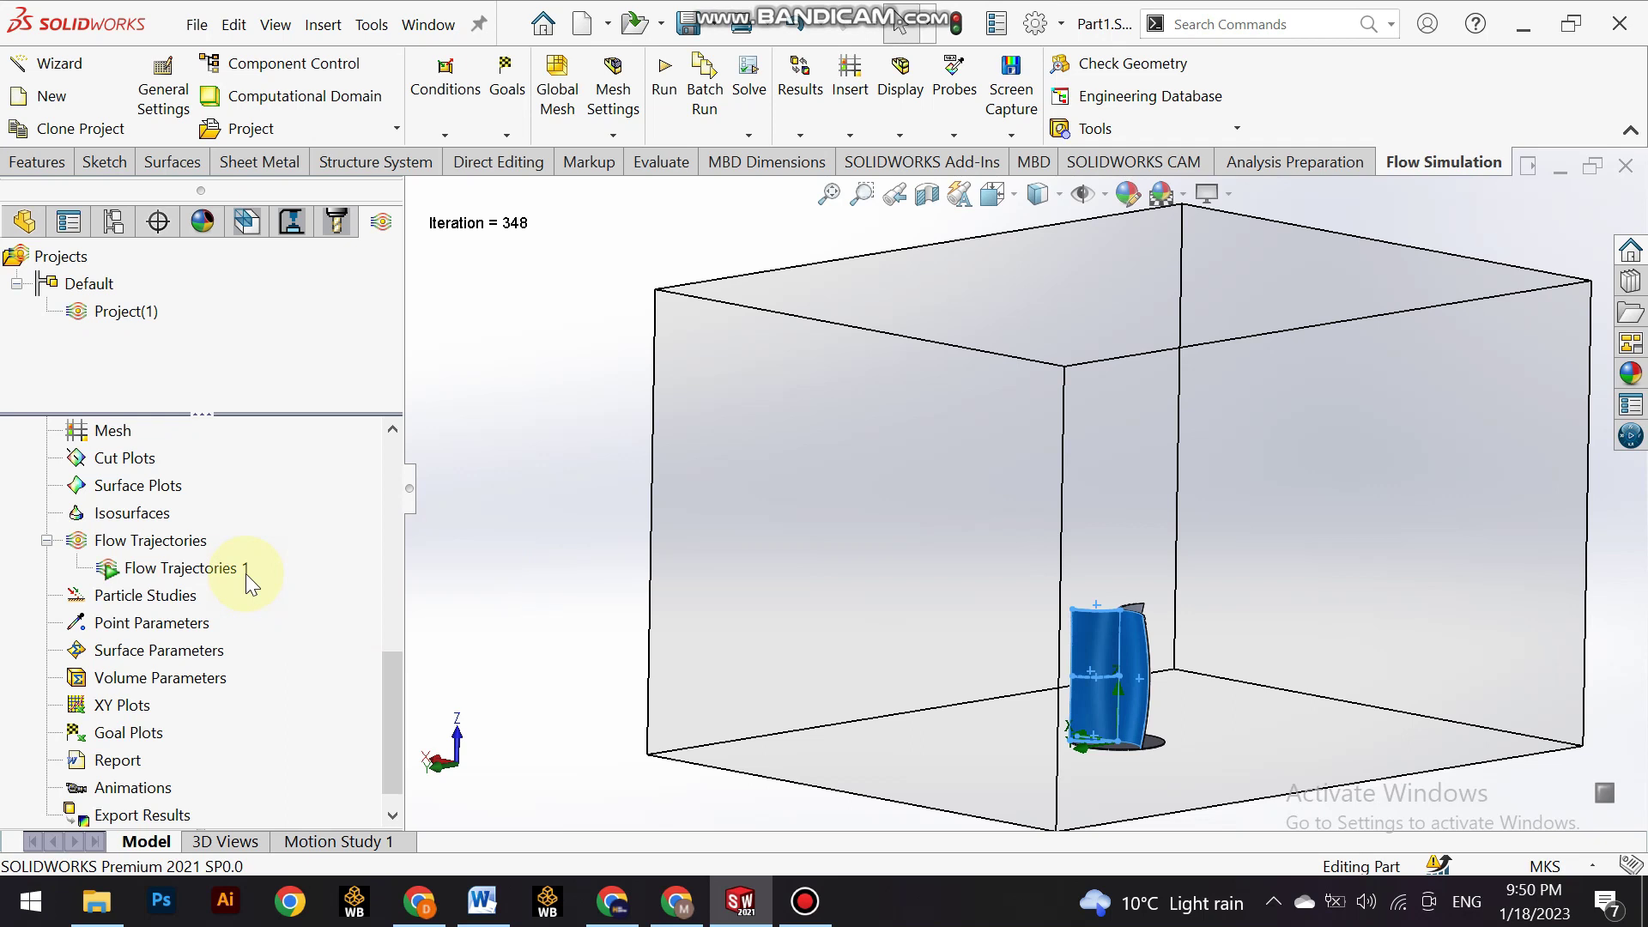
double_click(245, 573)
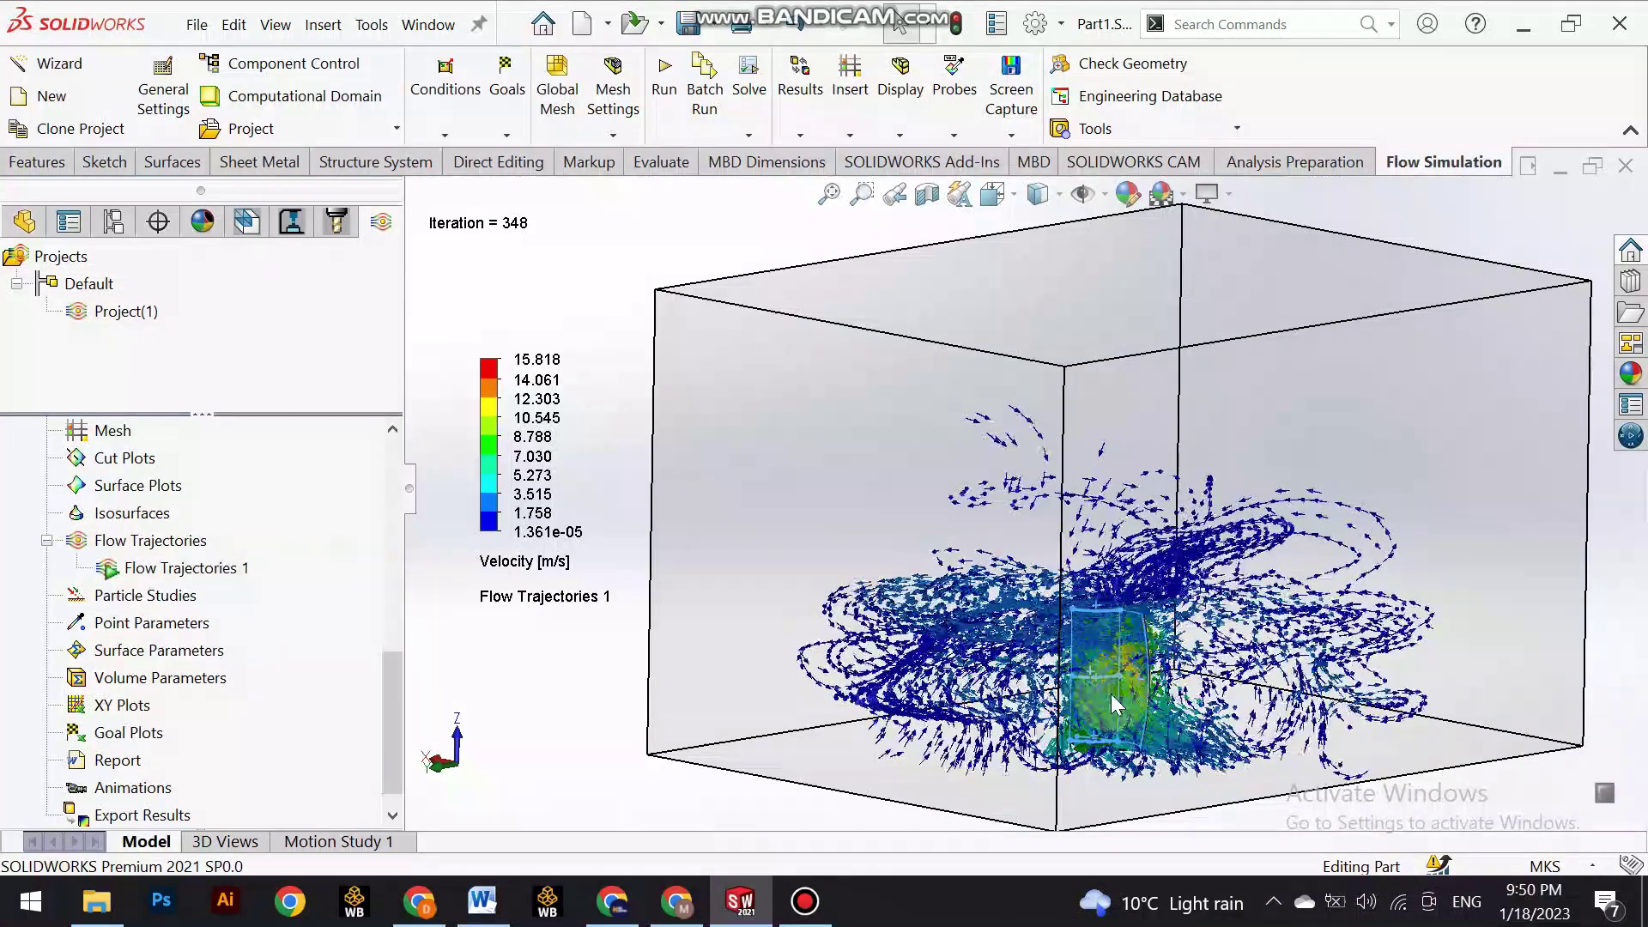
scroll(1110, 694, "down", 3)
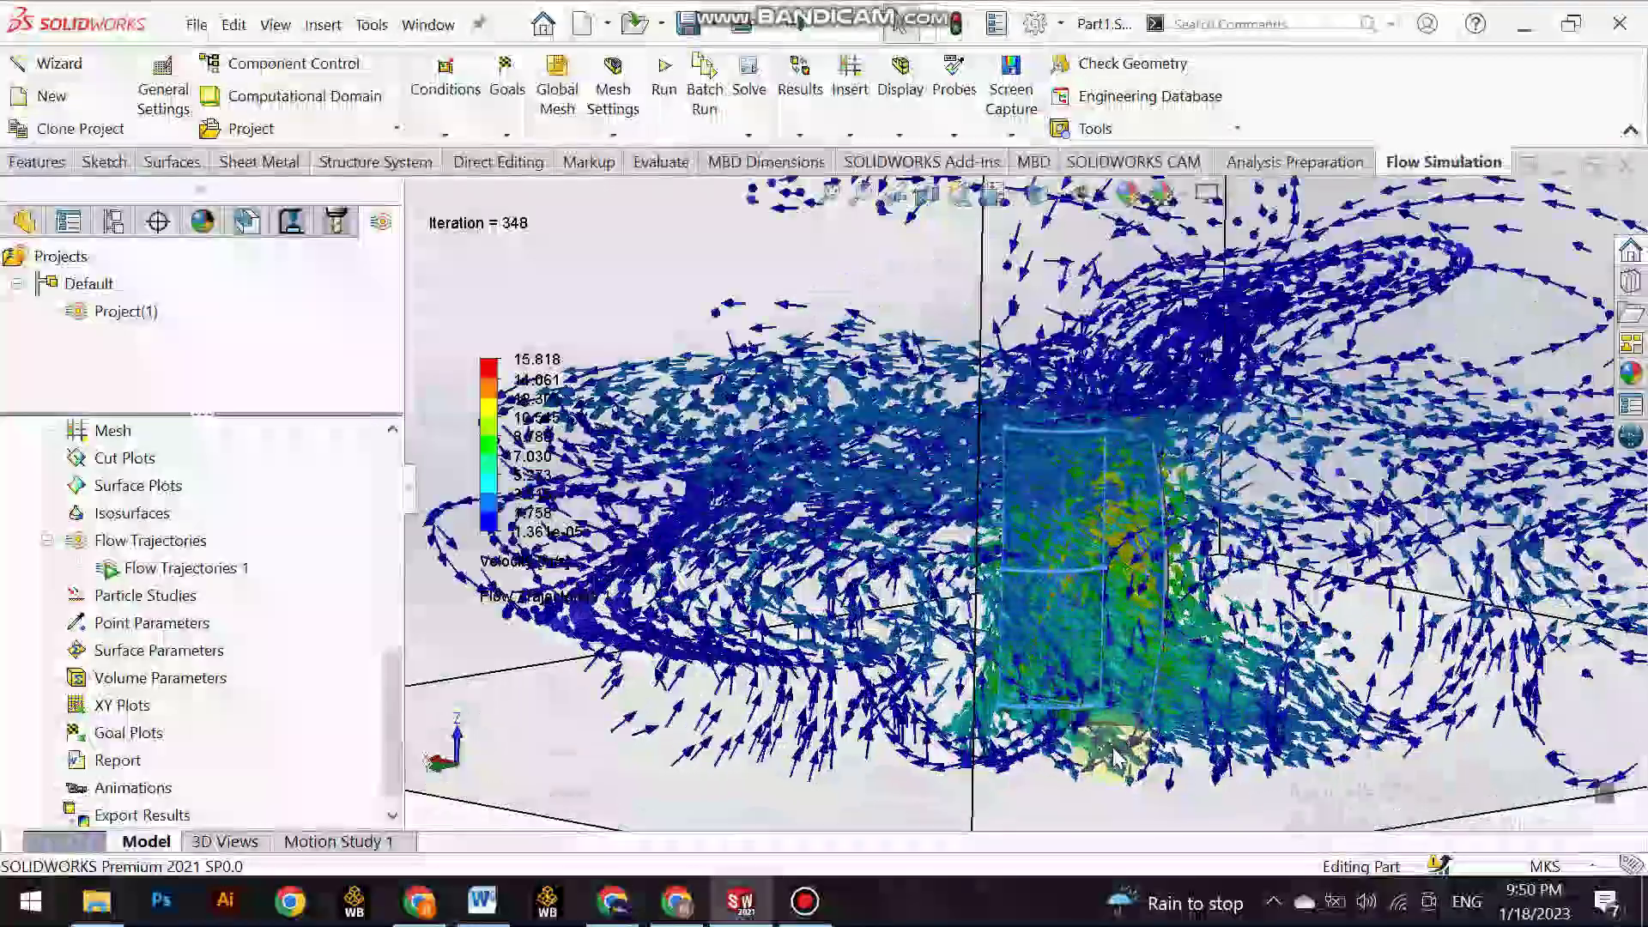
scroll(1105, 570, "down", 2)
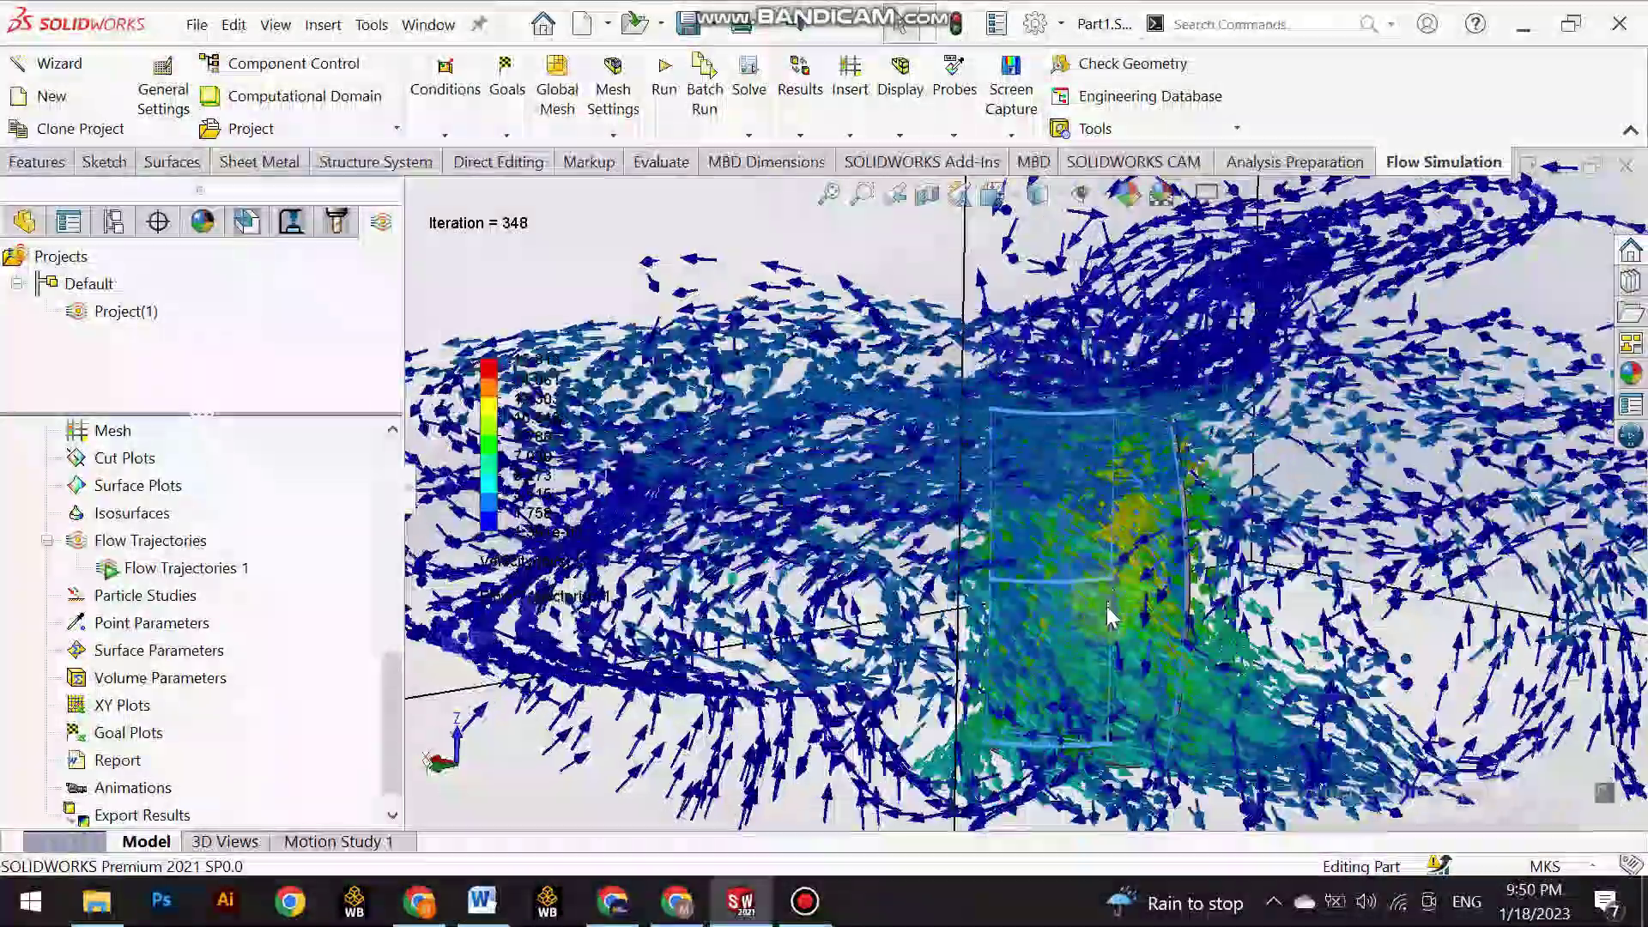
scroll(1107, 609, "down", 2)
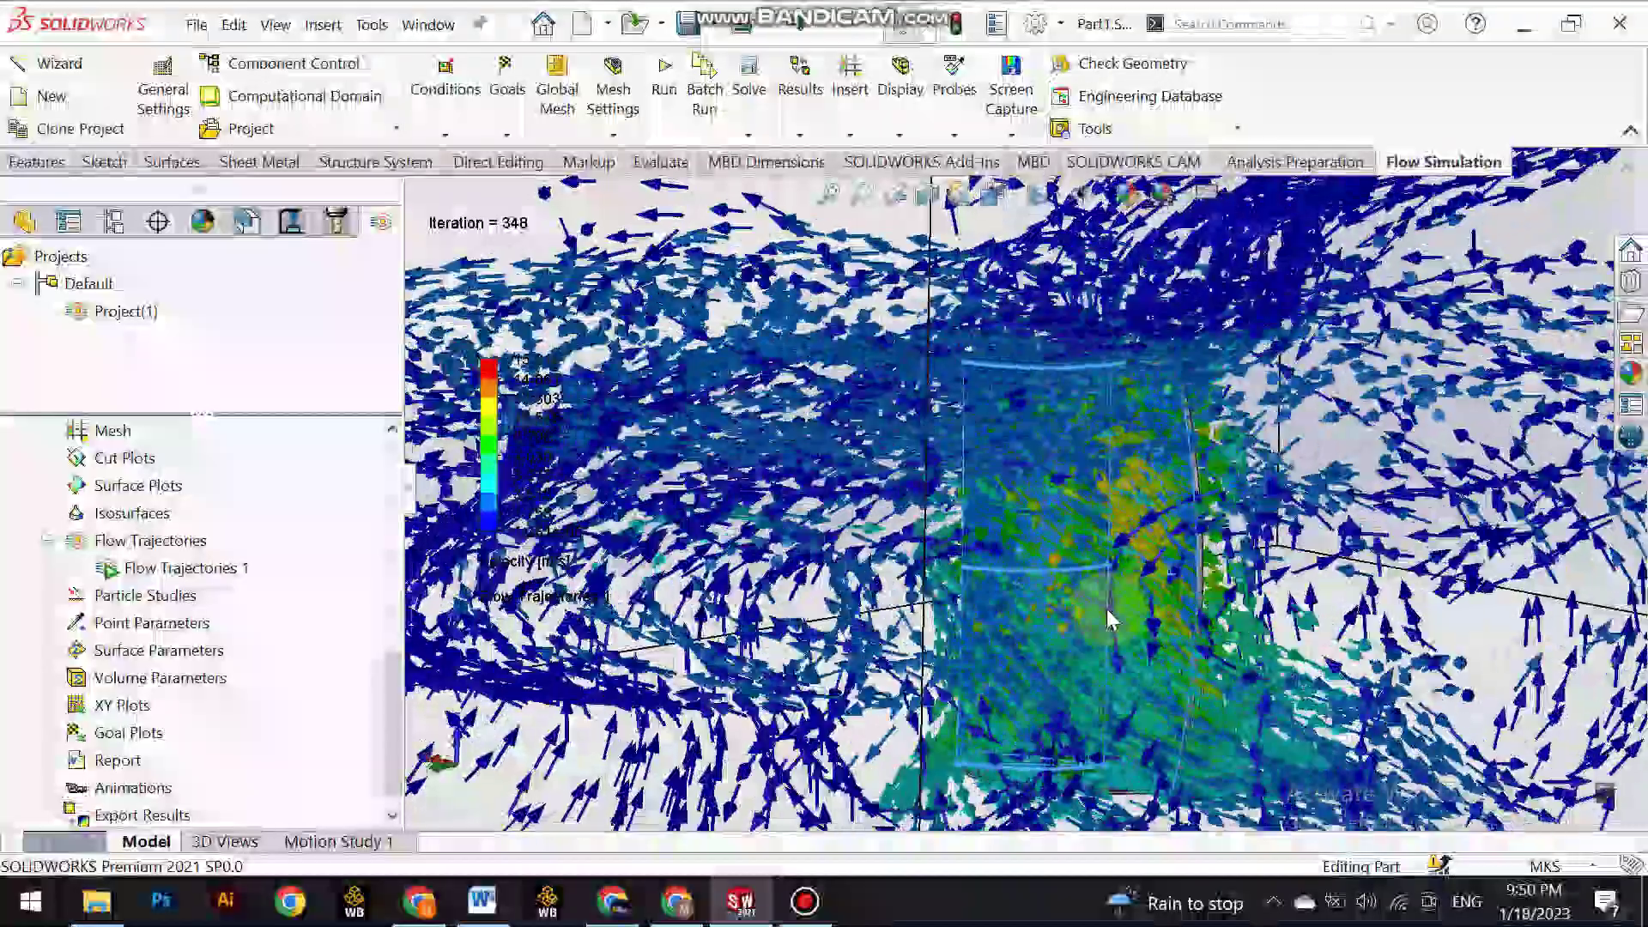
scroll(1105, 609, "up", 2)
Stop the trajectory animation and hide Flow Trajectories 1.
right_click(159, 574)
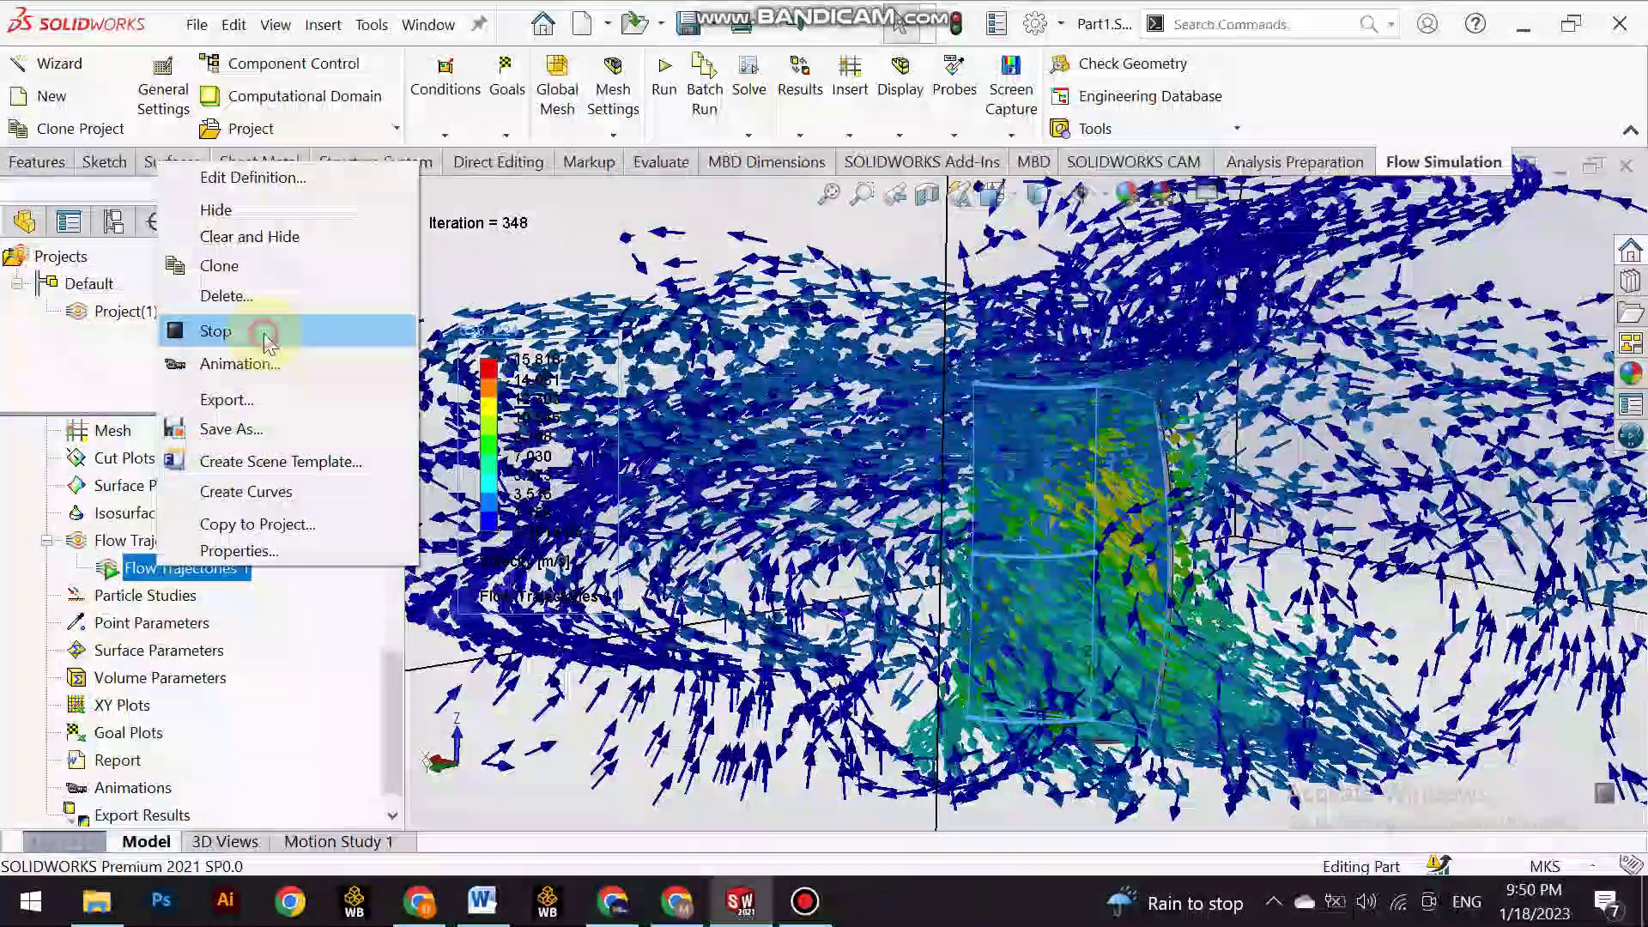
left_click(215, 332)
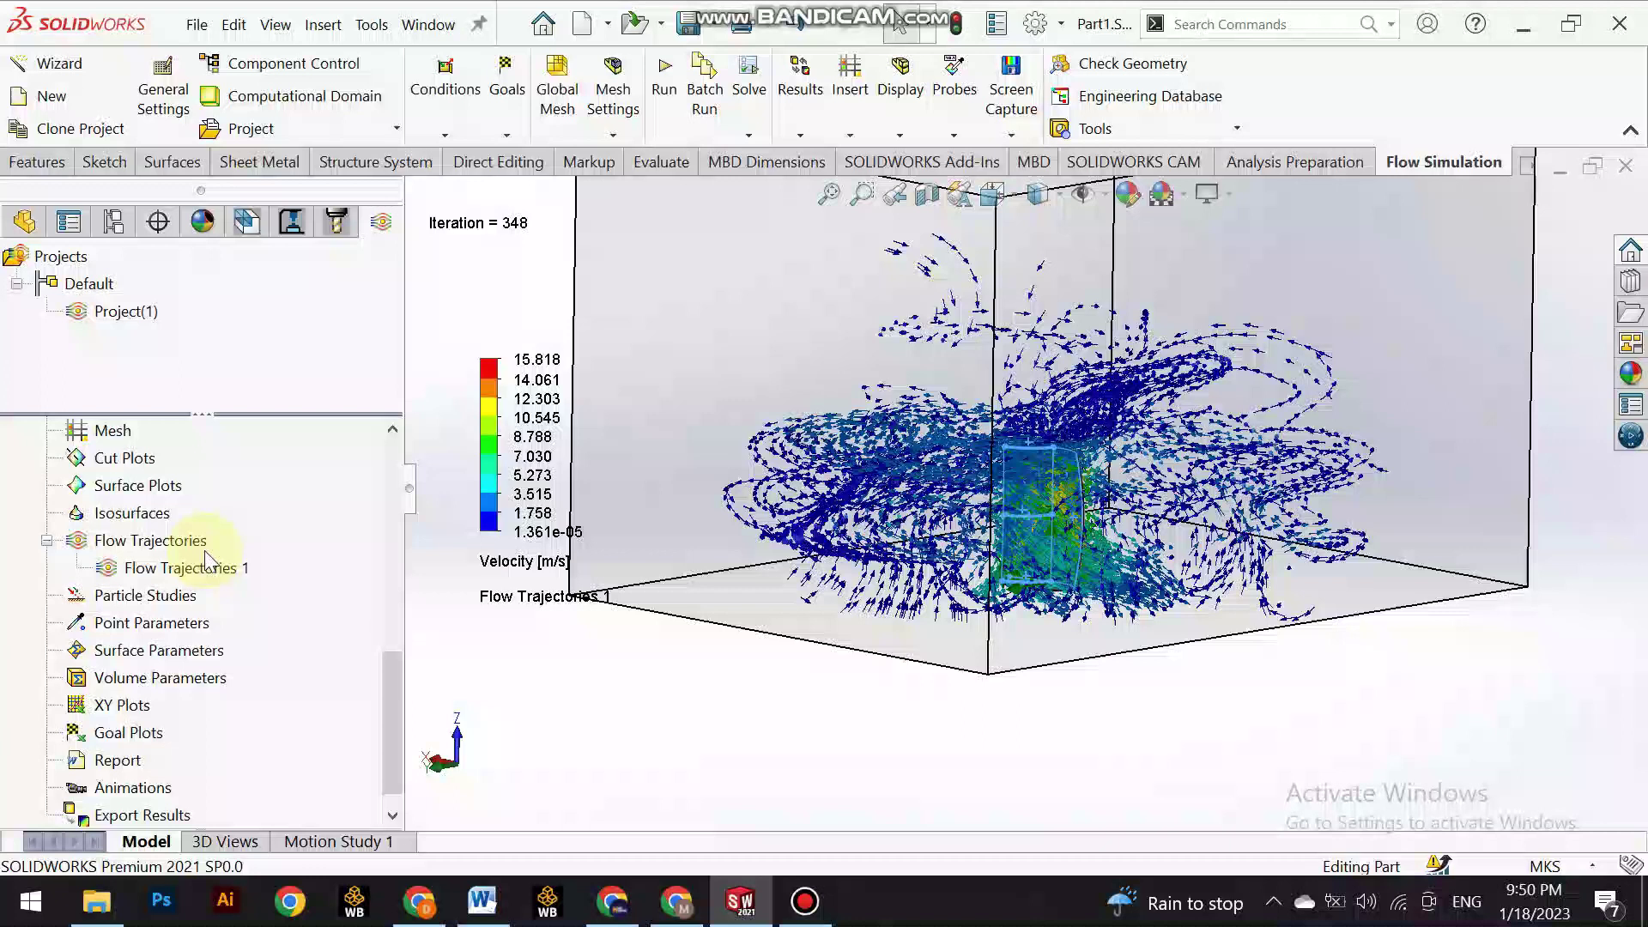
right_click(206, 566)
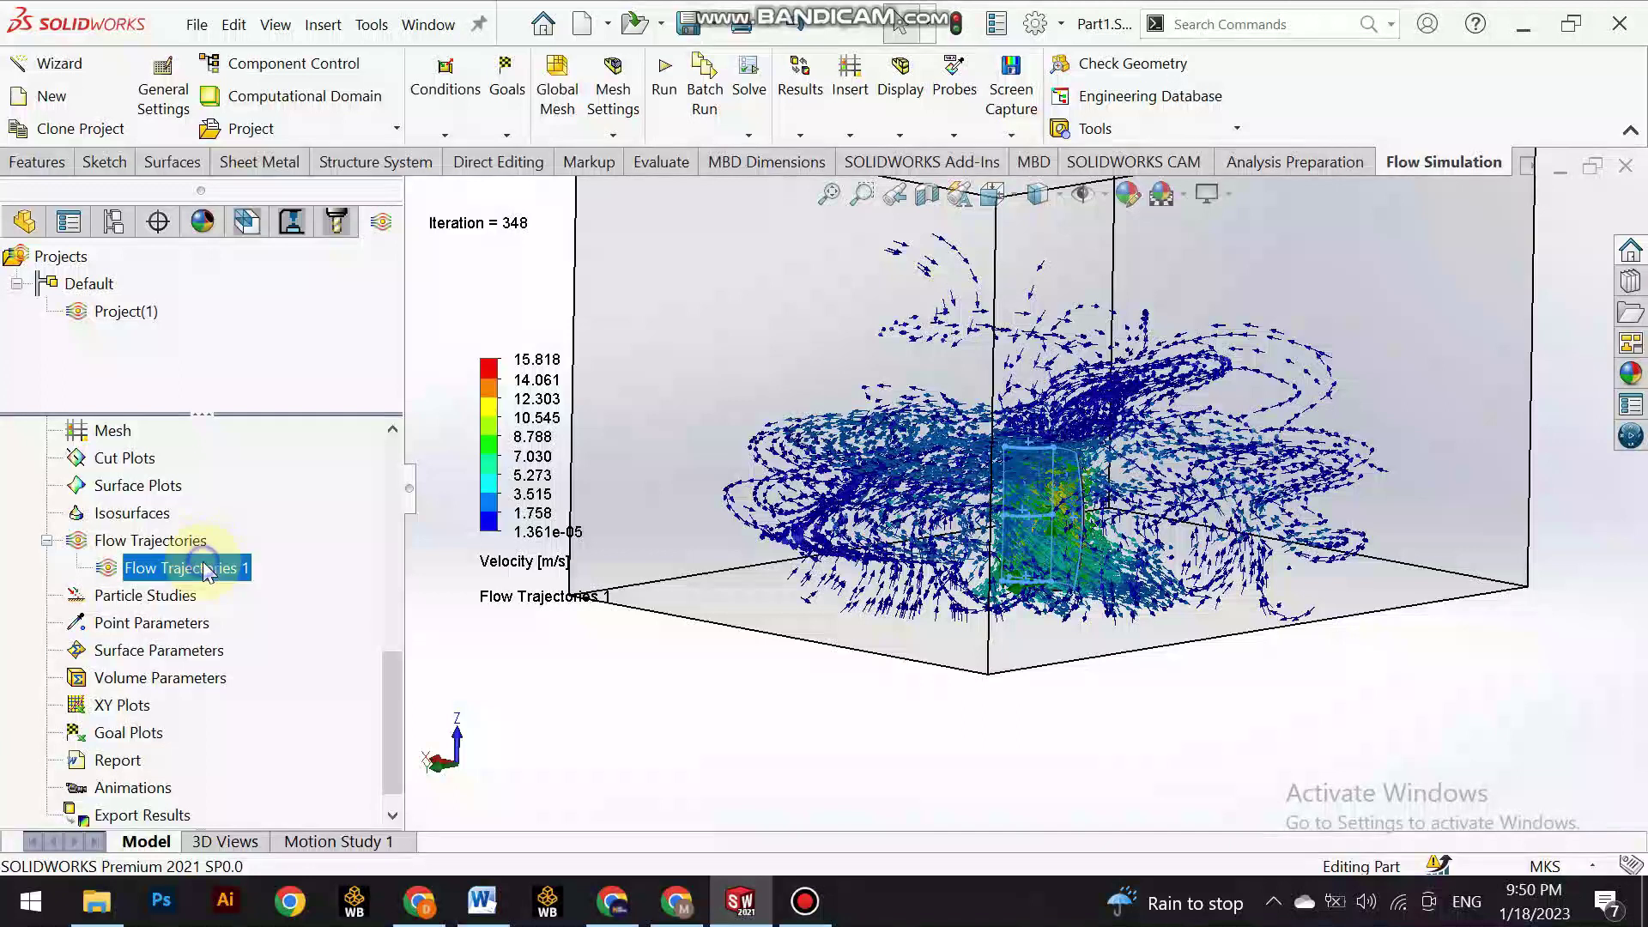
left_click(283, 206)
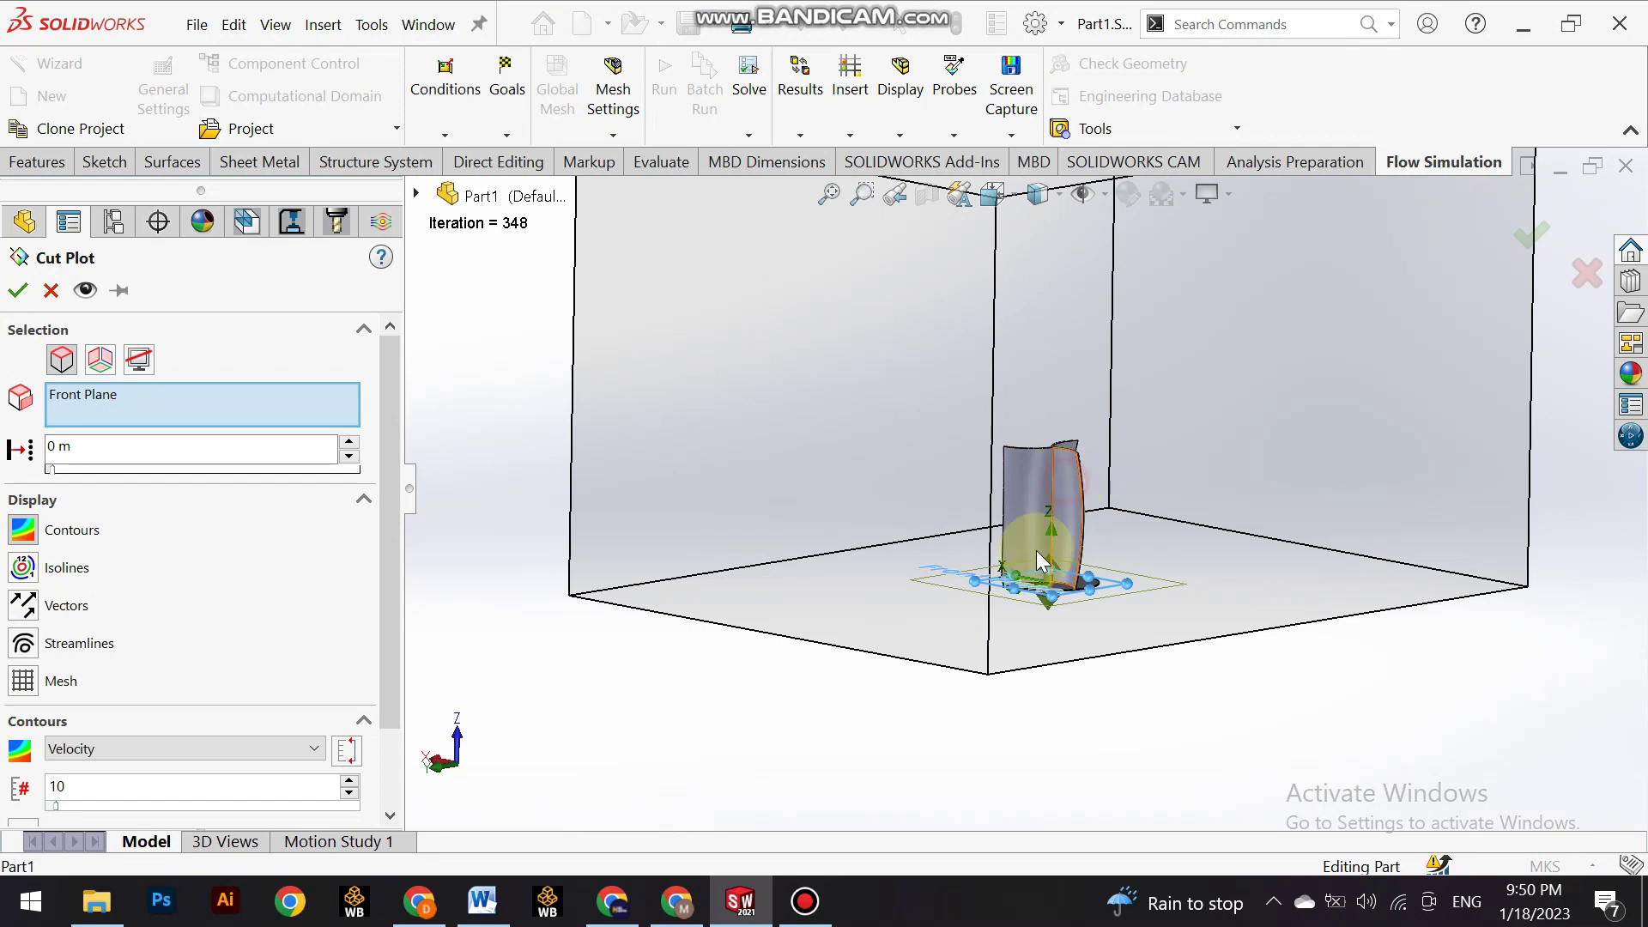
Set the cut plot to Velocity contours with 100 levels and preview it.
left_click(68, 365)
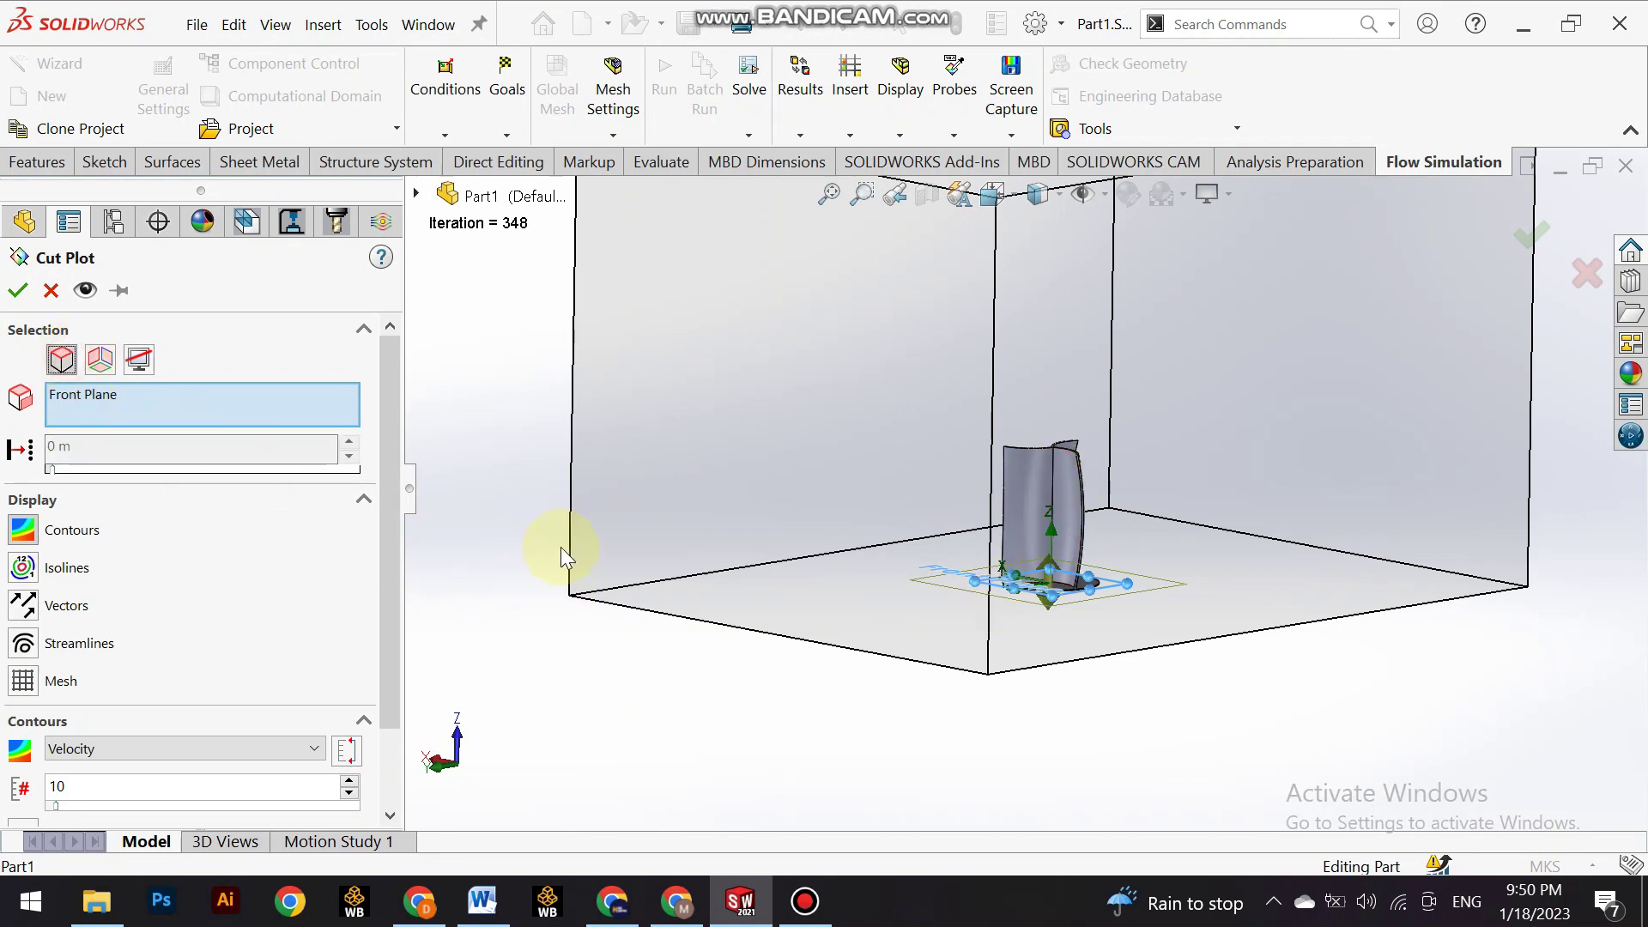
left_click(1036, 491)
left_click(379, 571)
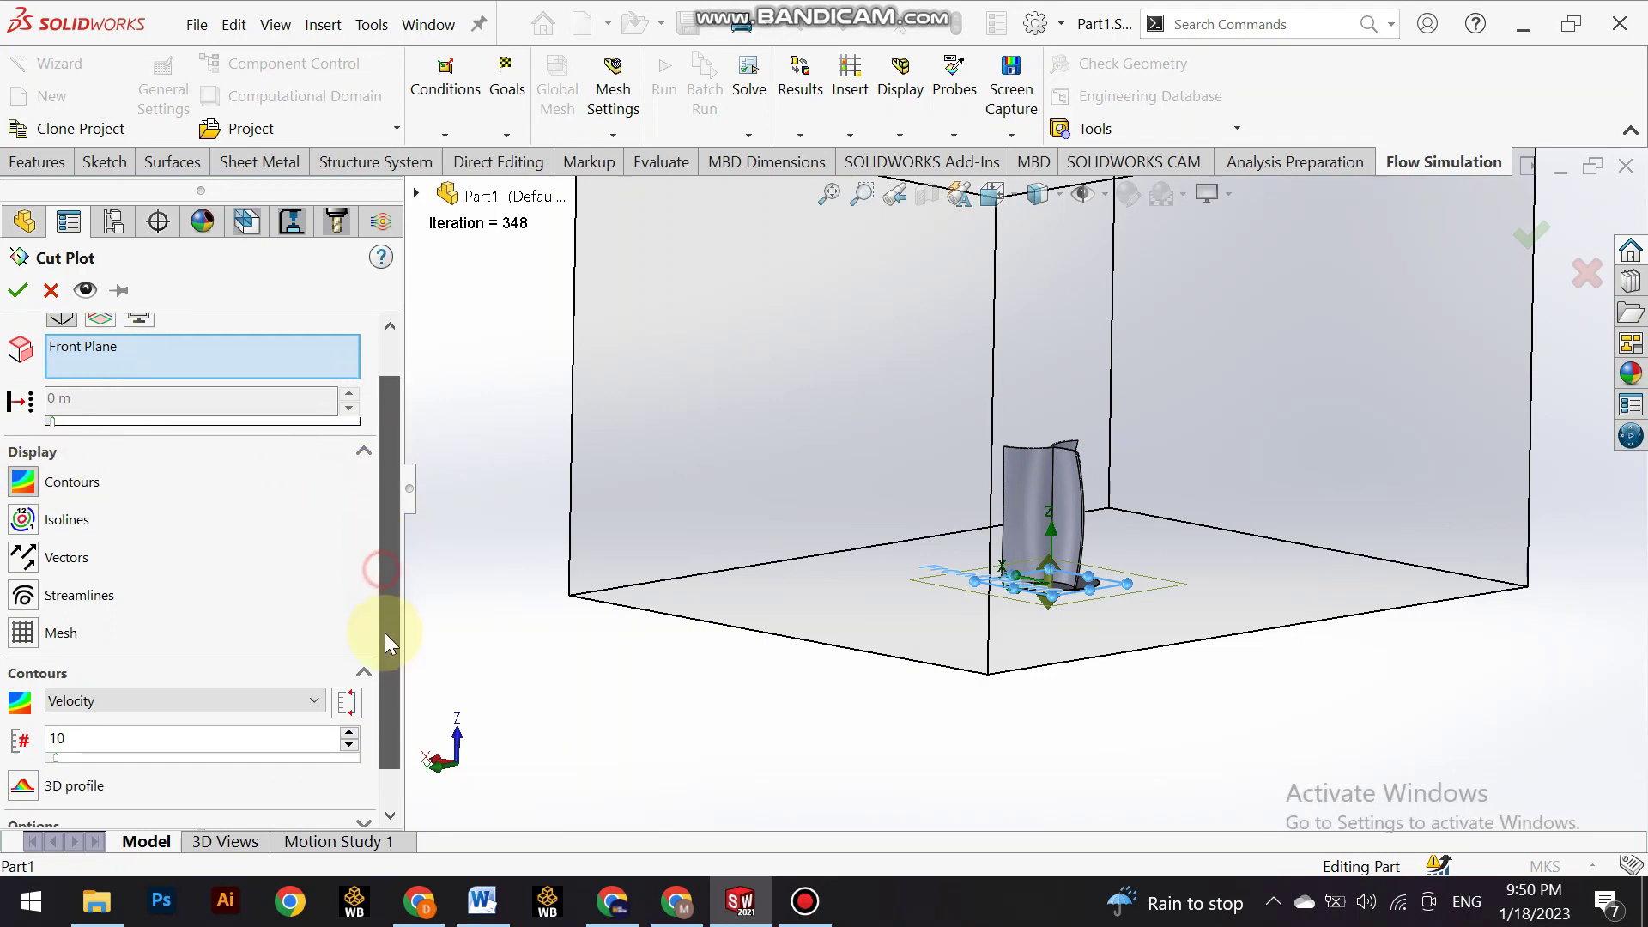
left_click_drag(379, 572, 382, 652)
left_click(268, 649)
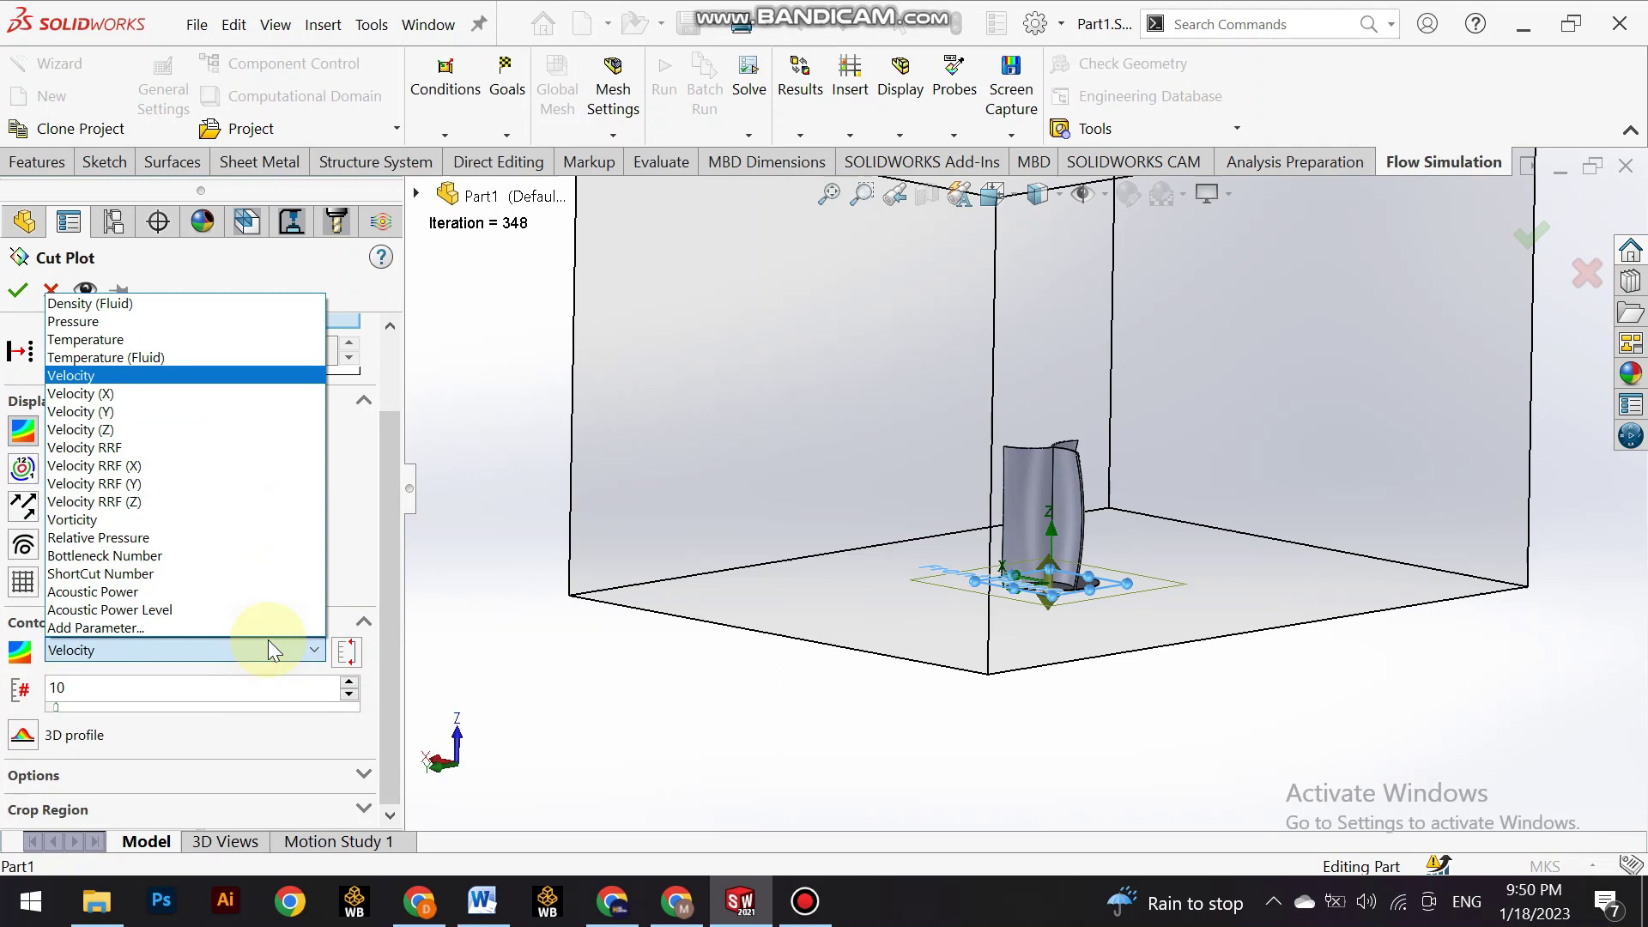
left_click(244, 373)
left_click(127, 687)
type("0")
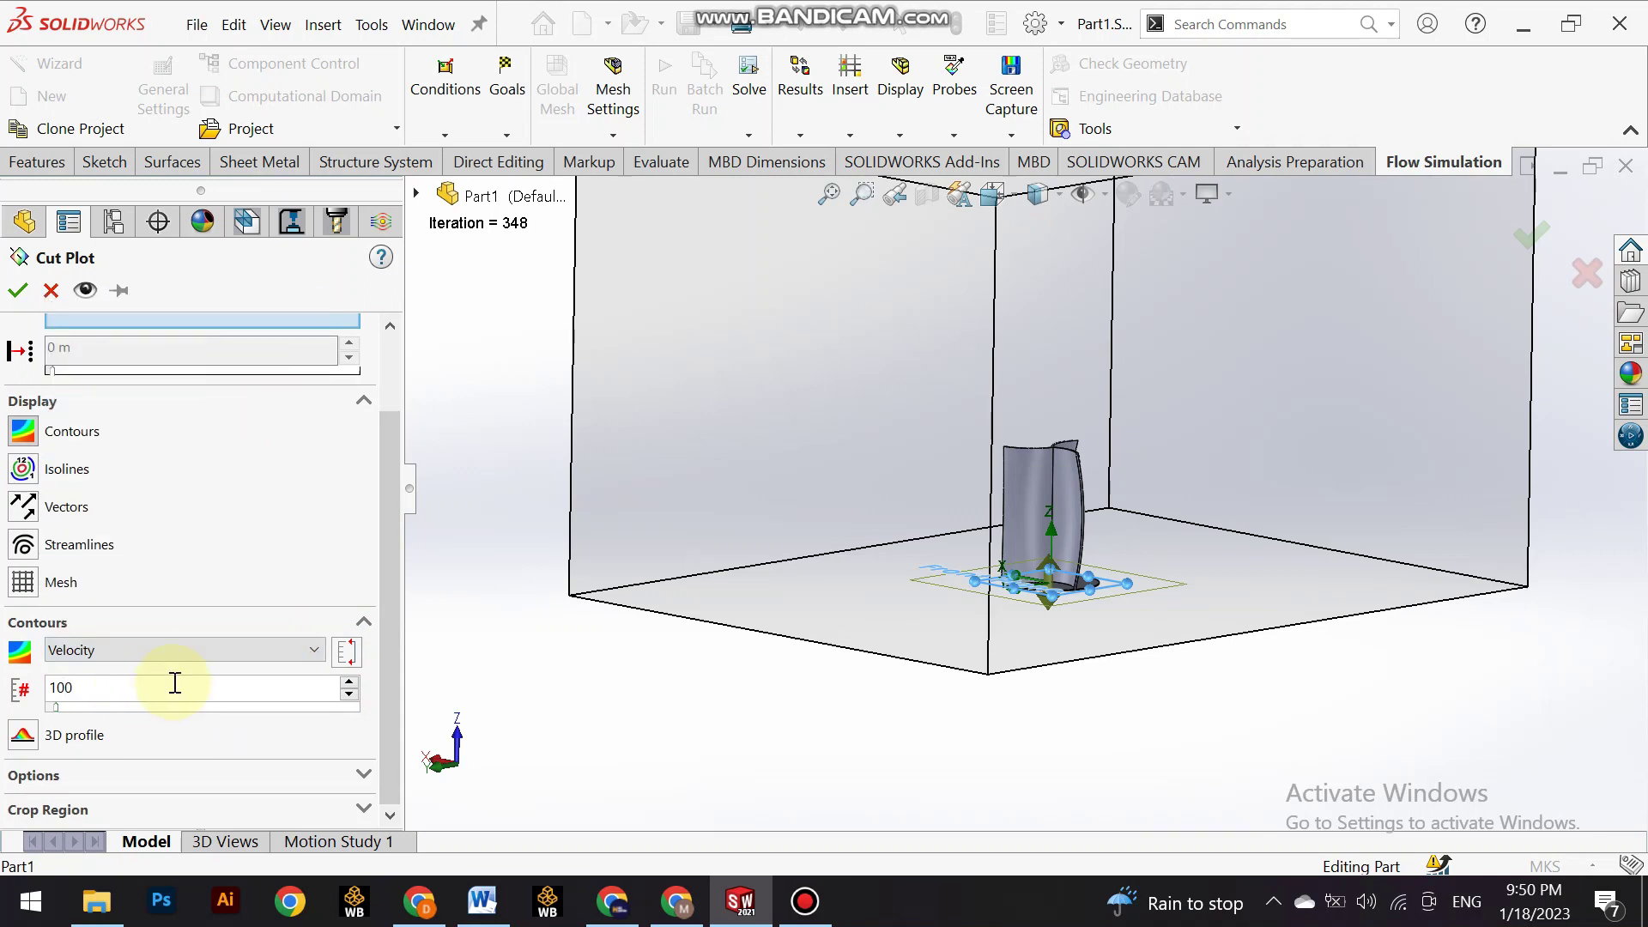
left_click(85, 291)
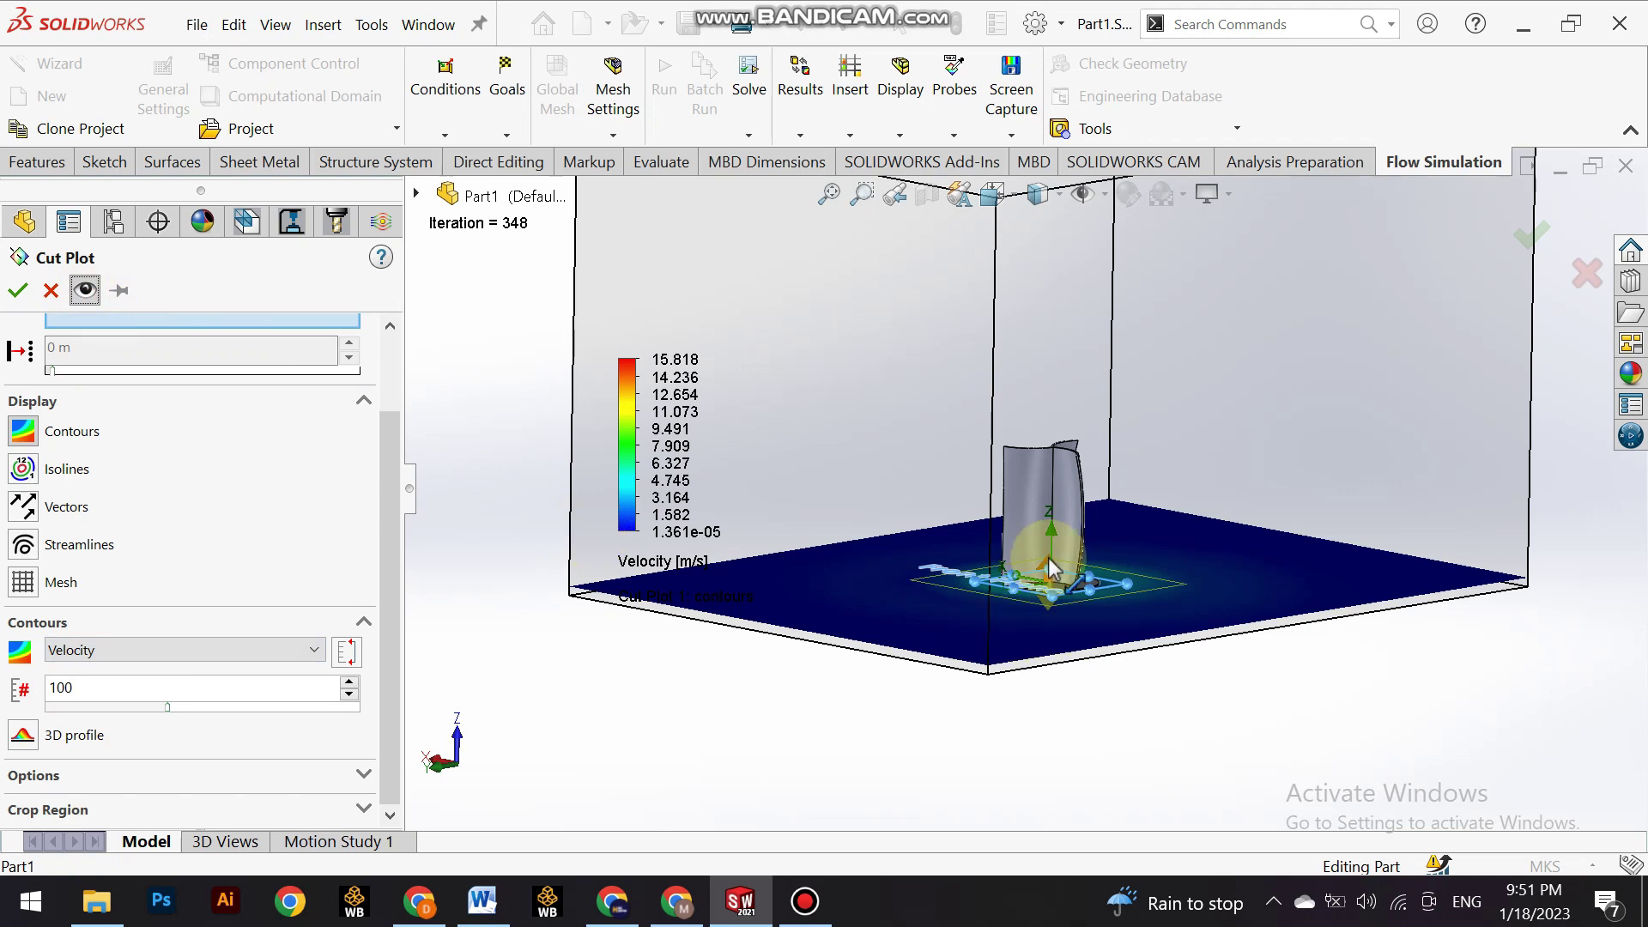
Place the cut on the XZ plane and sweep its offset through the blades.
scroll(317, 506, "up", 2)
left_click(99, 359)
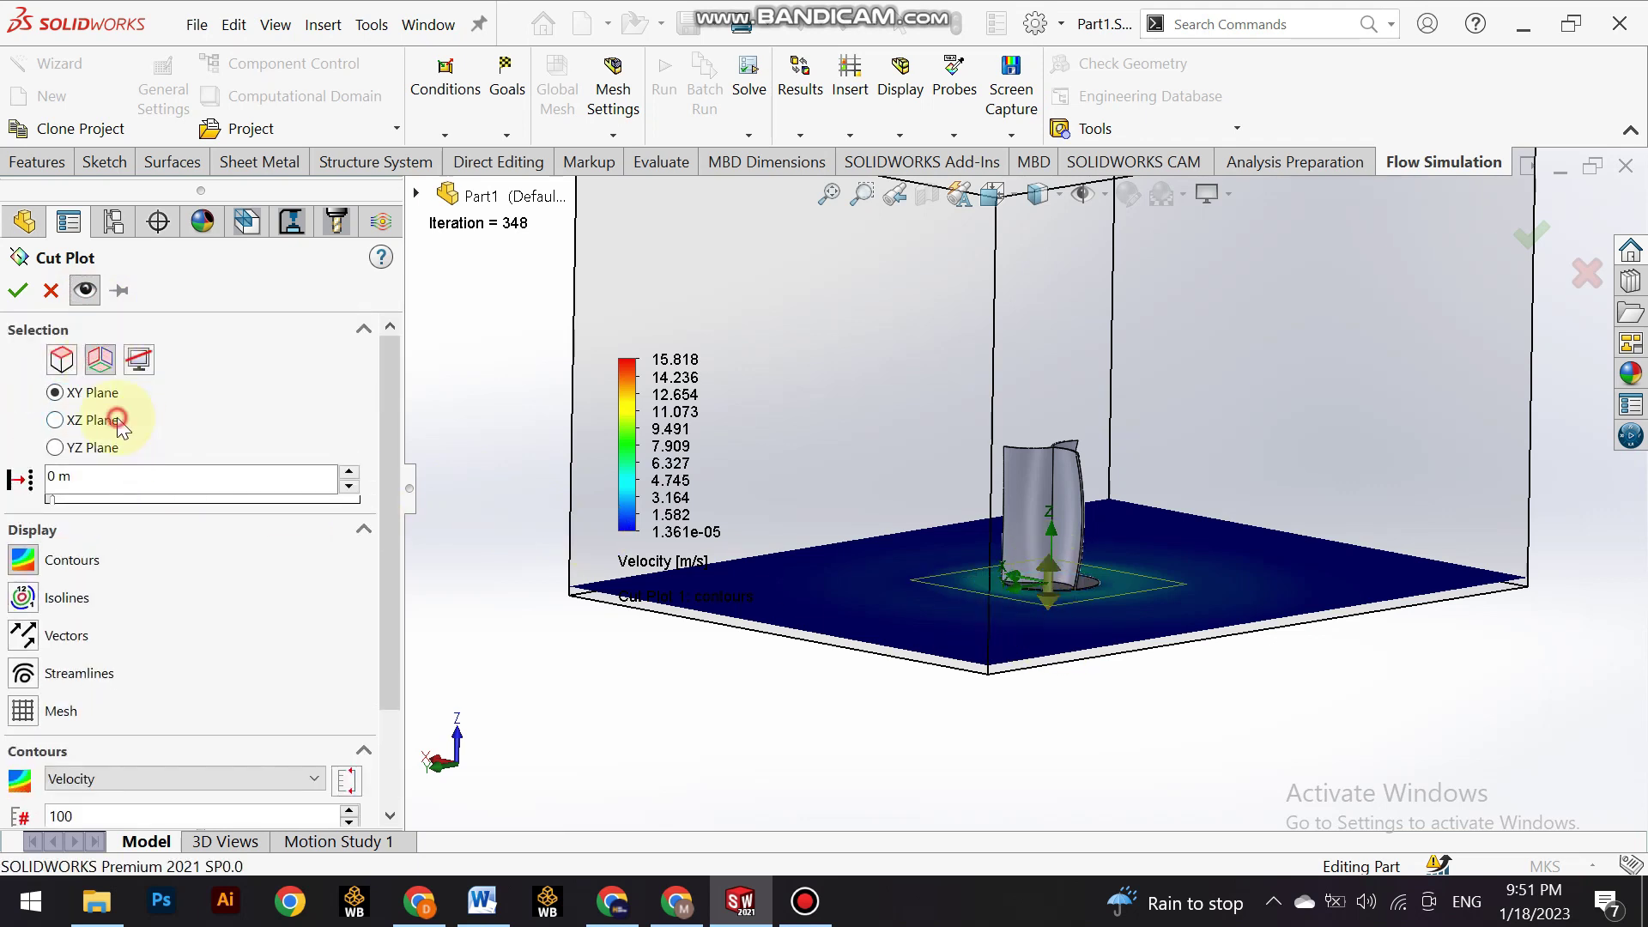
left_click(107, 422)
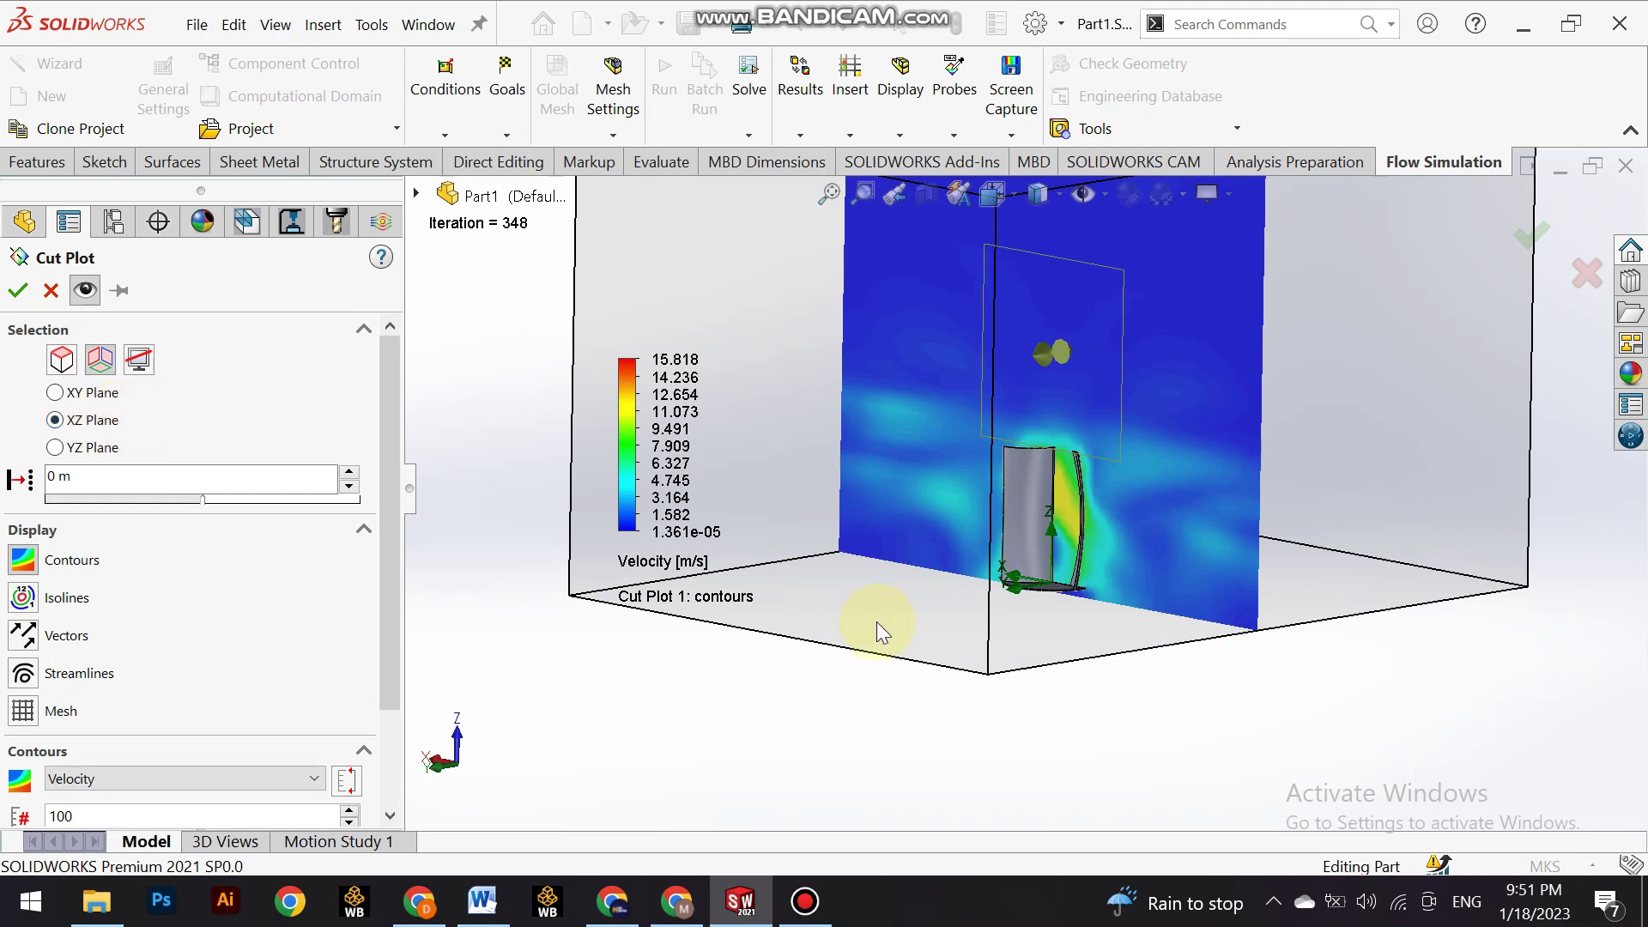
middle_click_drag(883, 633, 932, 626)
scroll(1017, 520, "up", 3)
middle_click_drag(1017, 519, 1047, 436)
mouse_move(1048, 436)
left_mouse_down()
mouse_move(1073, 439)
mouse_move(1051, 444)
left_mouse_up()
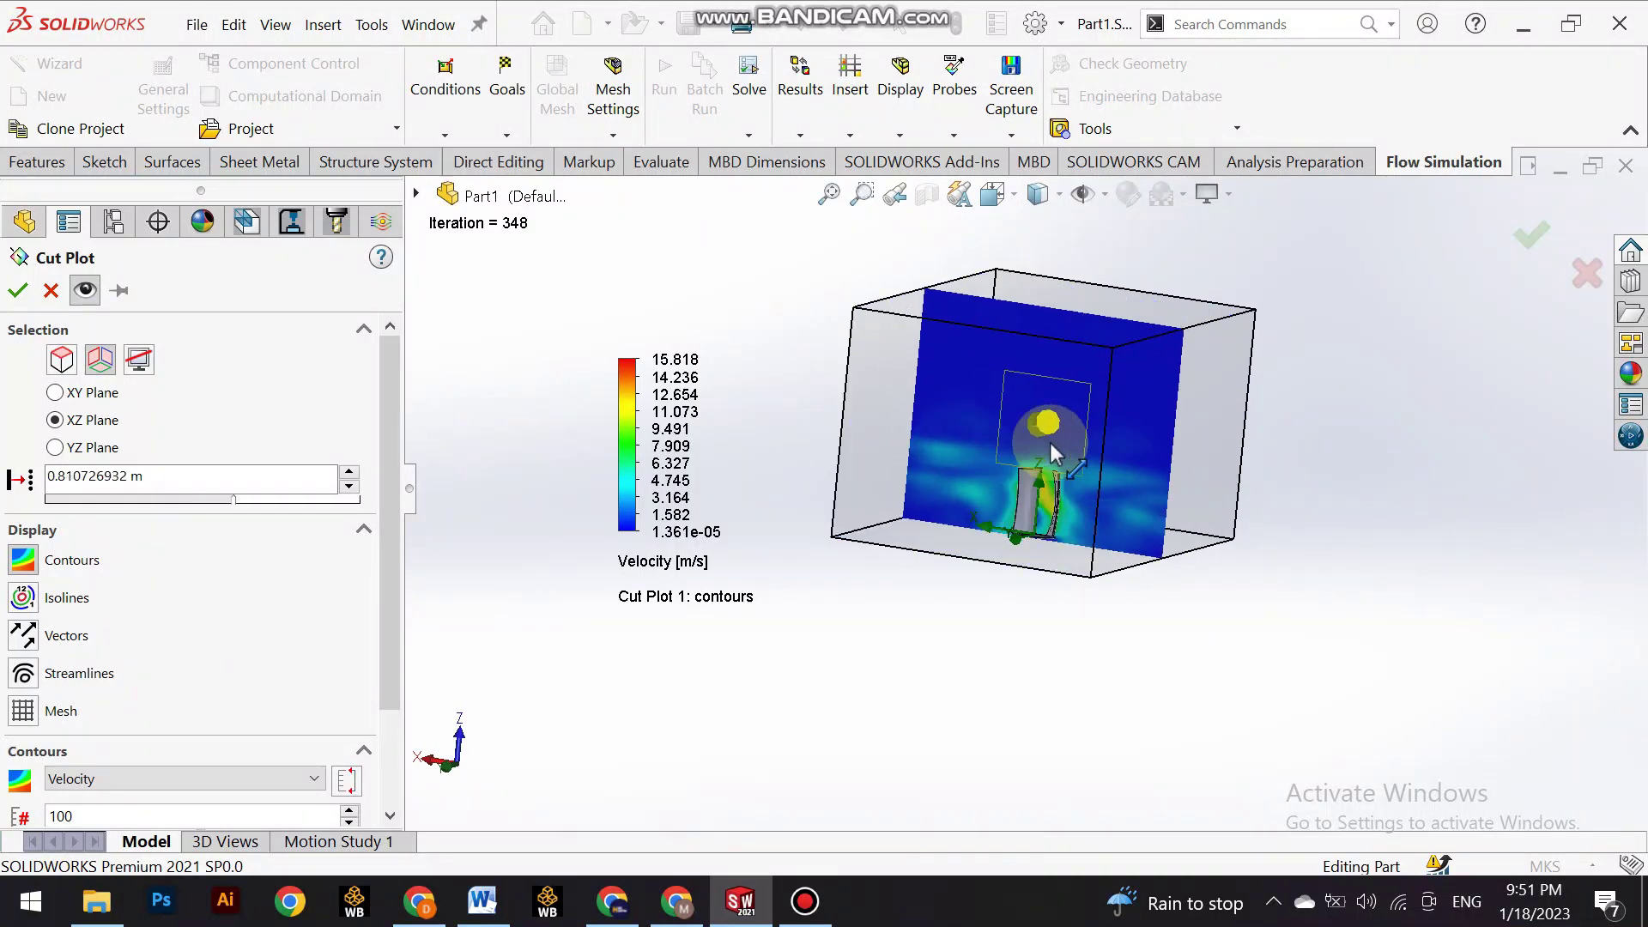
scroll(1048, 455, "down", 5)
mouse_move(1040, 488)
middle_mouse_down()
mouse_move(1225, 492)
mouse_move(1225, 532)
mouse_move(1043, 459)
mouse_move(1073, 493)
mouse_move(1051, 515)
mouse_move(942, 534)
mouse_move(859, 515)
middle_mouse_up()
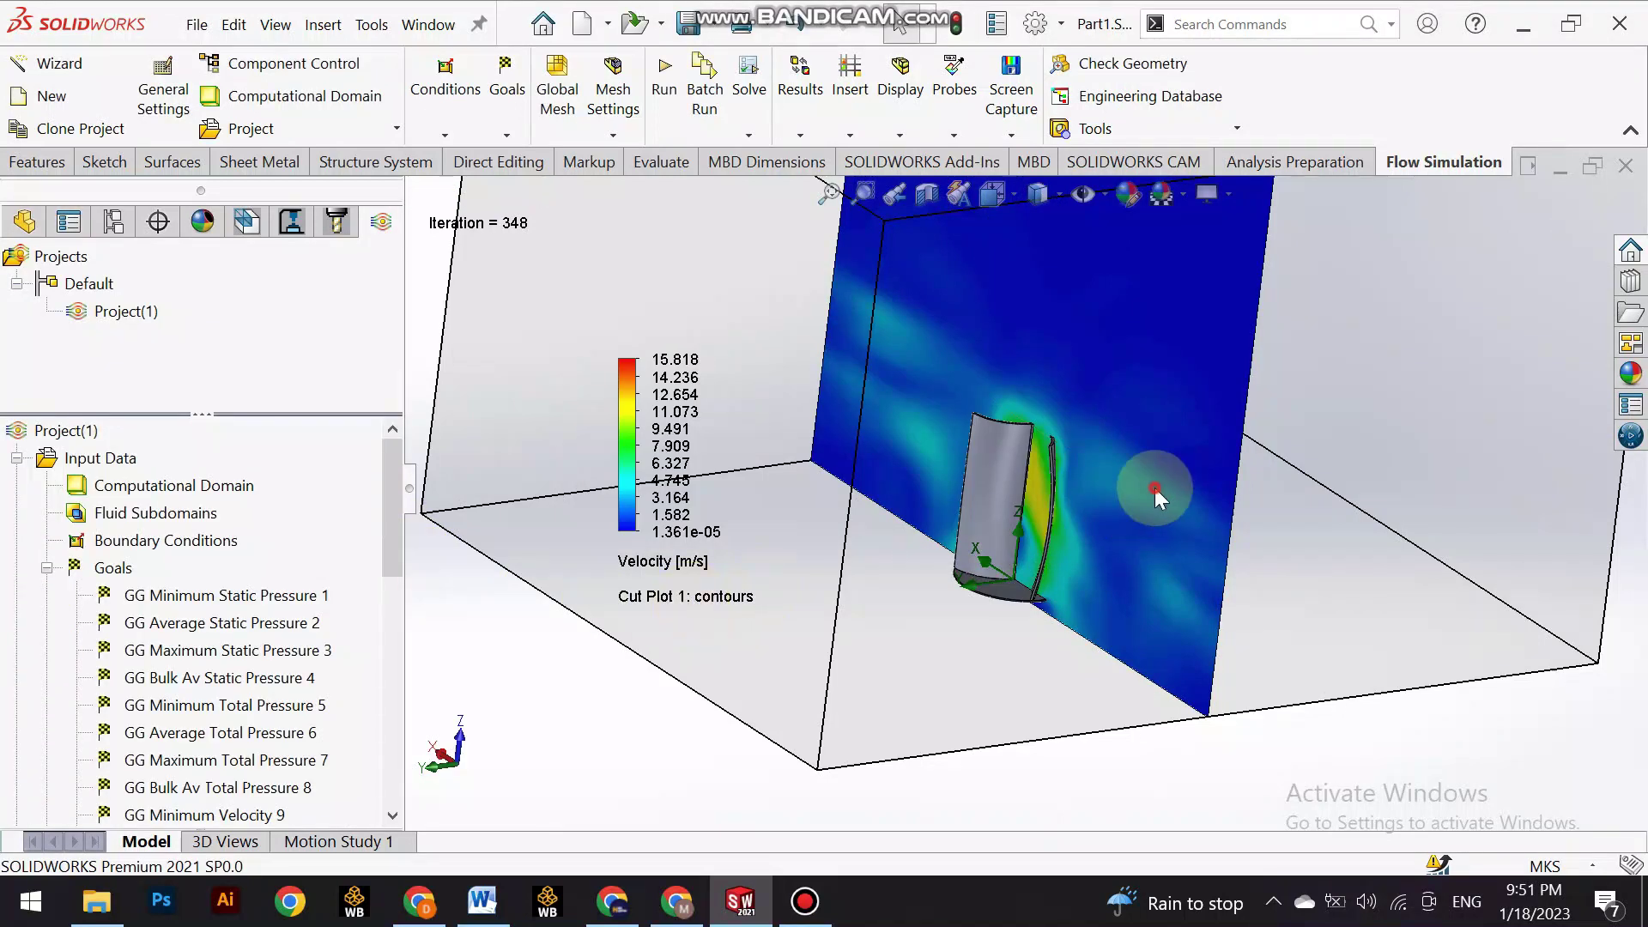
View Cut Plot 1 normal to its plane and shift the velocity legend left.
scroll(305, 620, "down", 5)
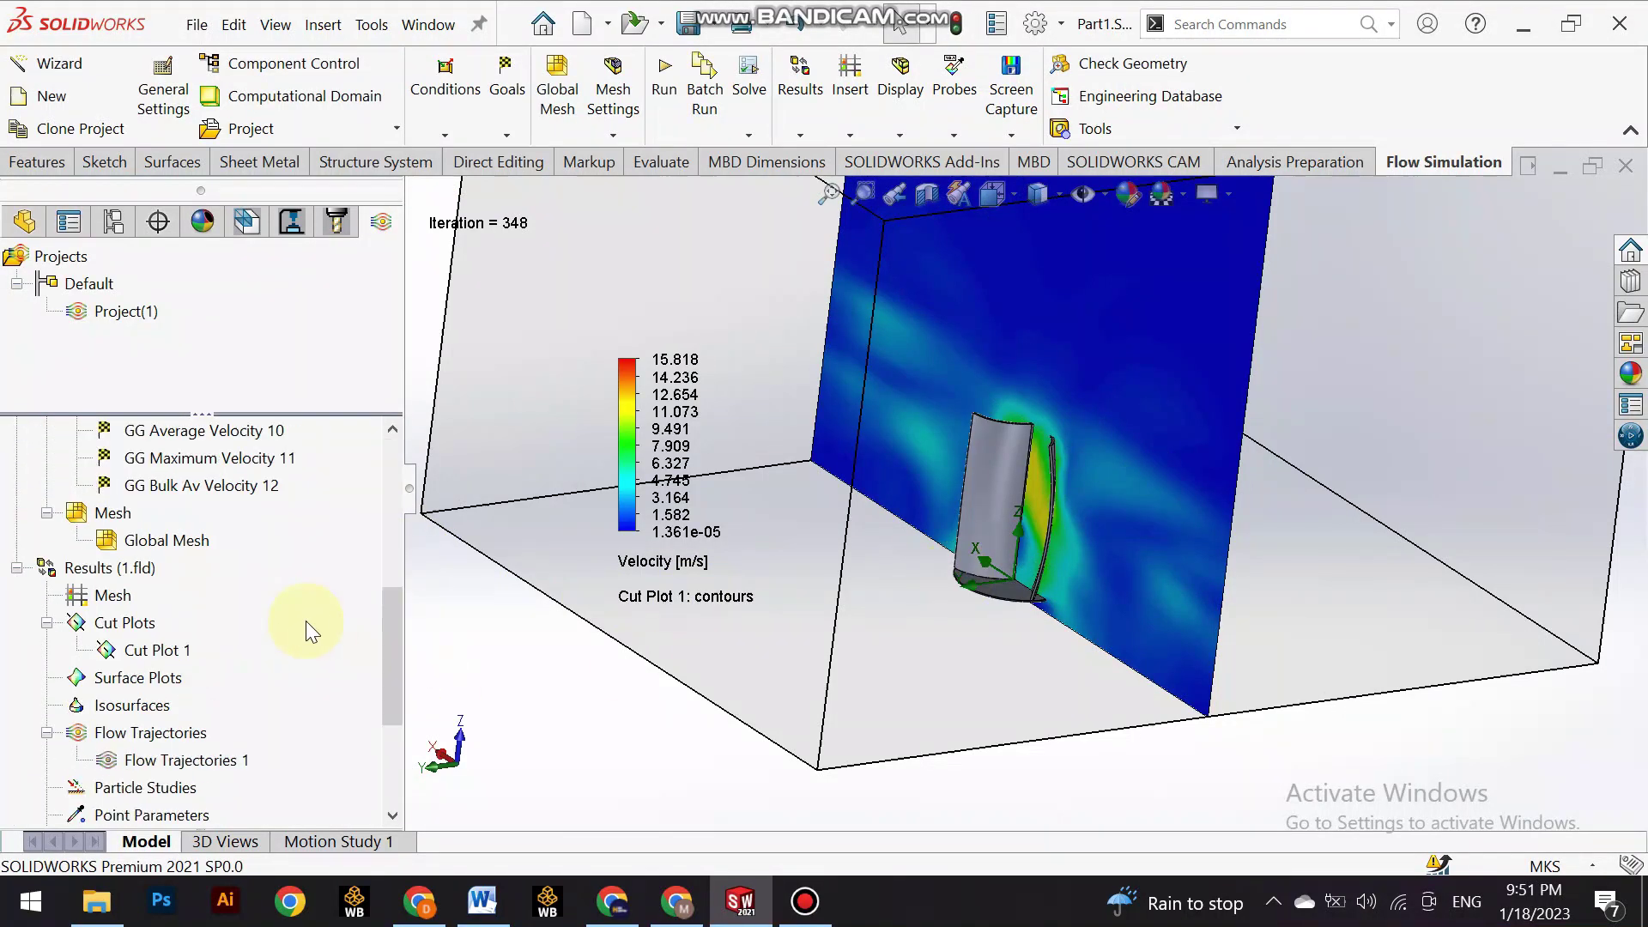
left_click(130, 651)
right_click(177, 658)
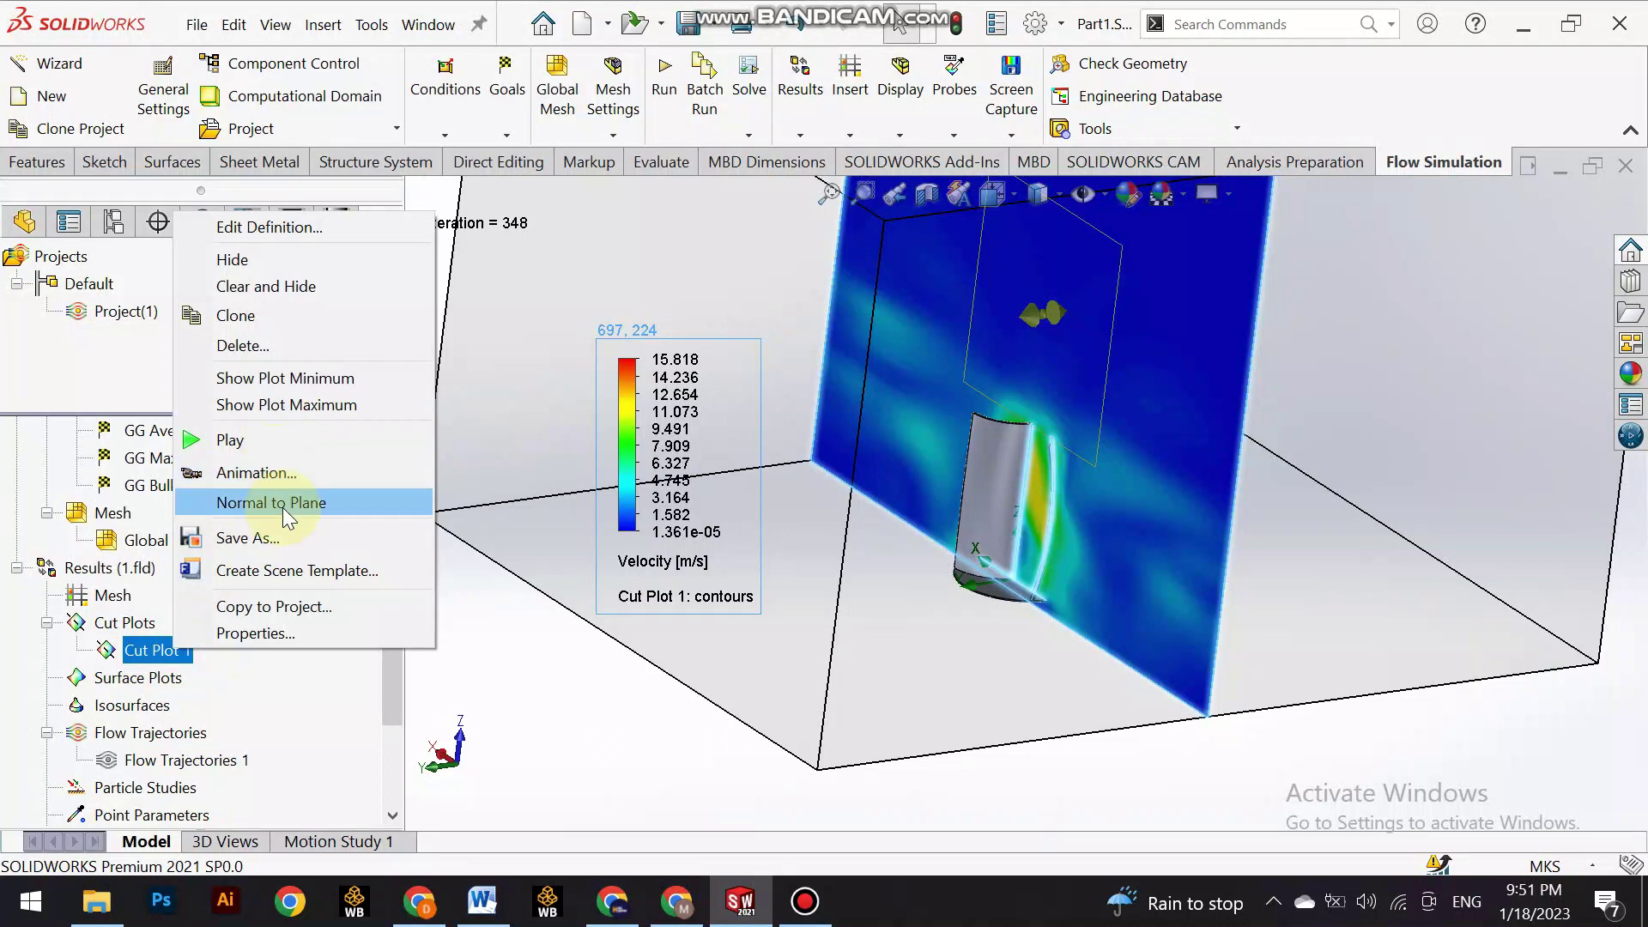
left_click(369, 506)
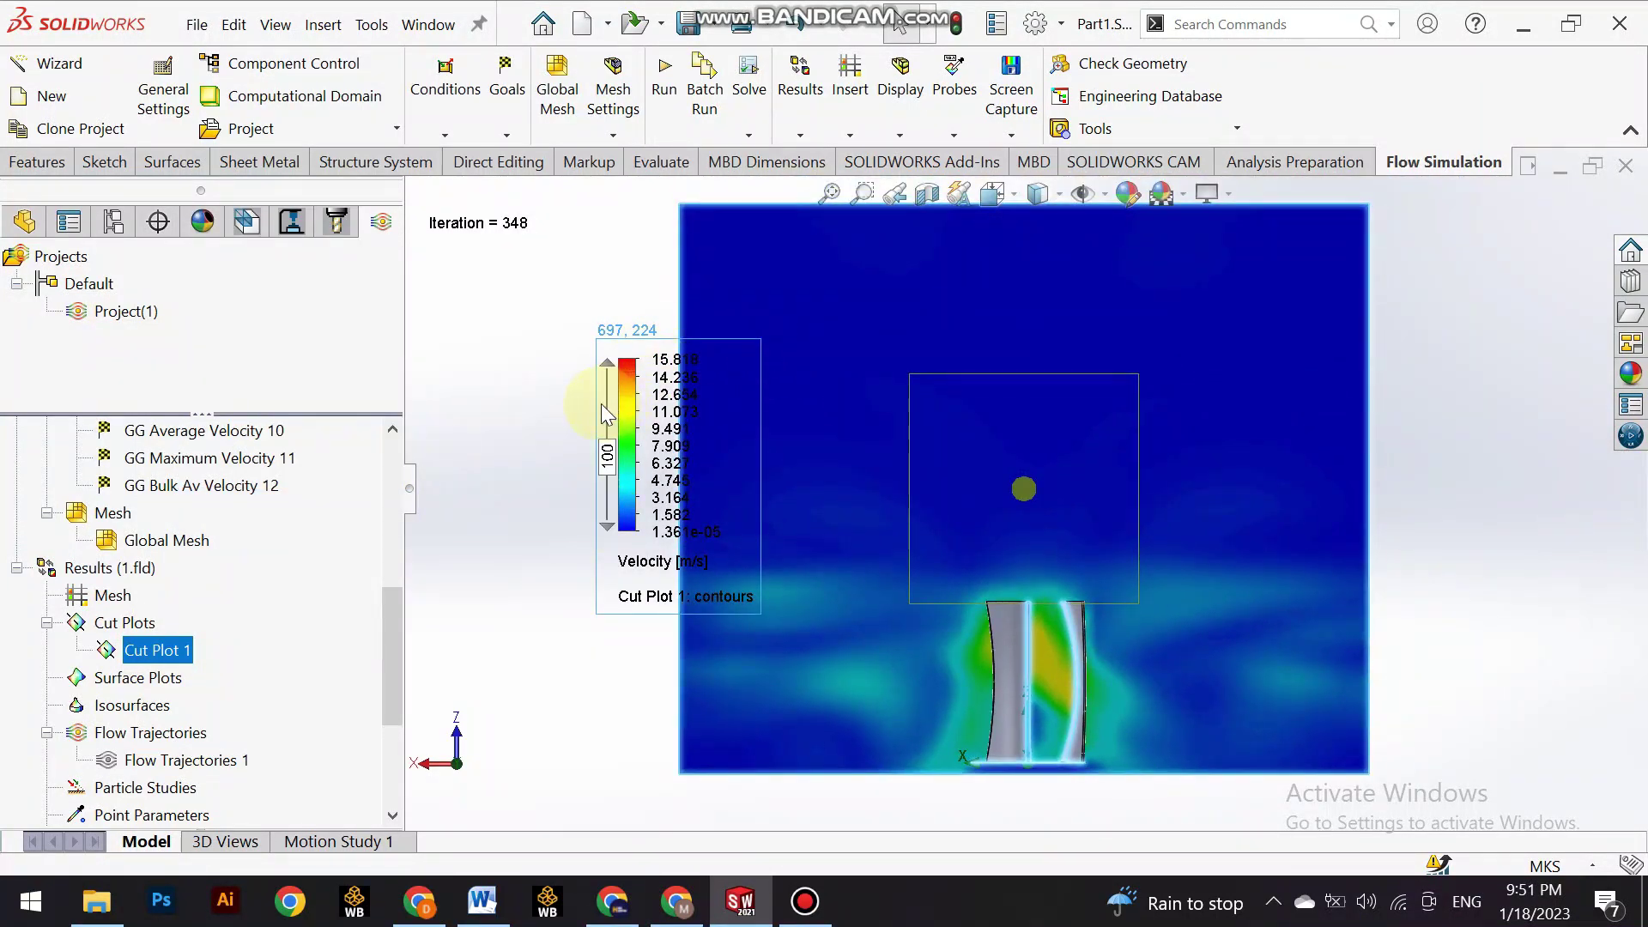
left_click_drag(624, 406, 505, 394)
Play and stop the Cut Plot 1 animation, then return to isometric view.
right_click(182, 650)
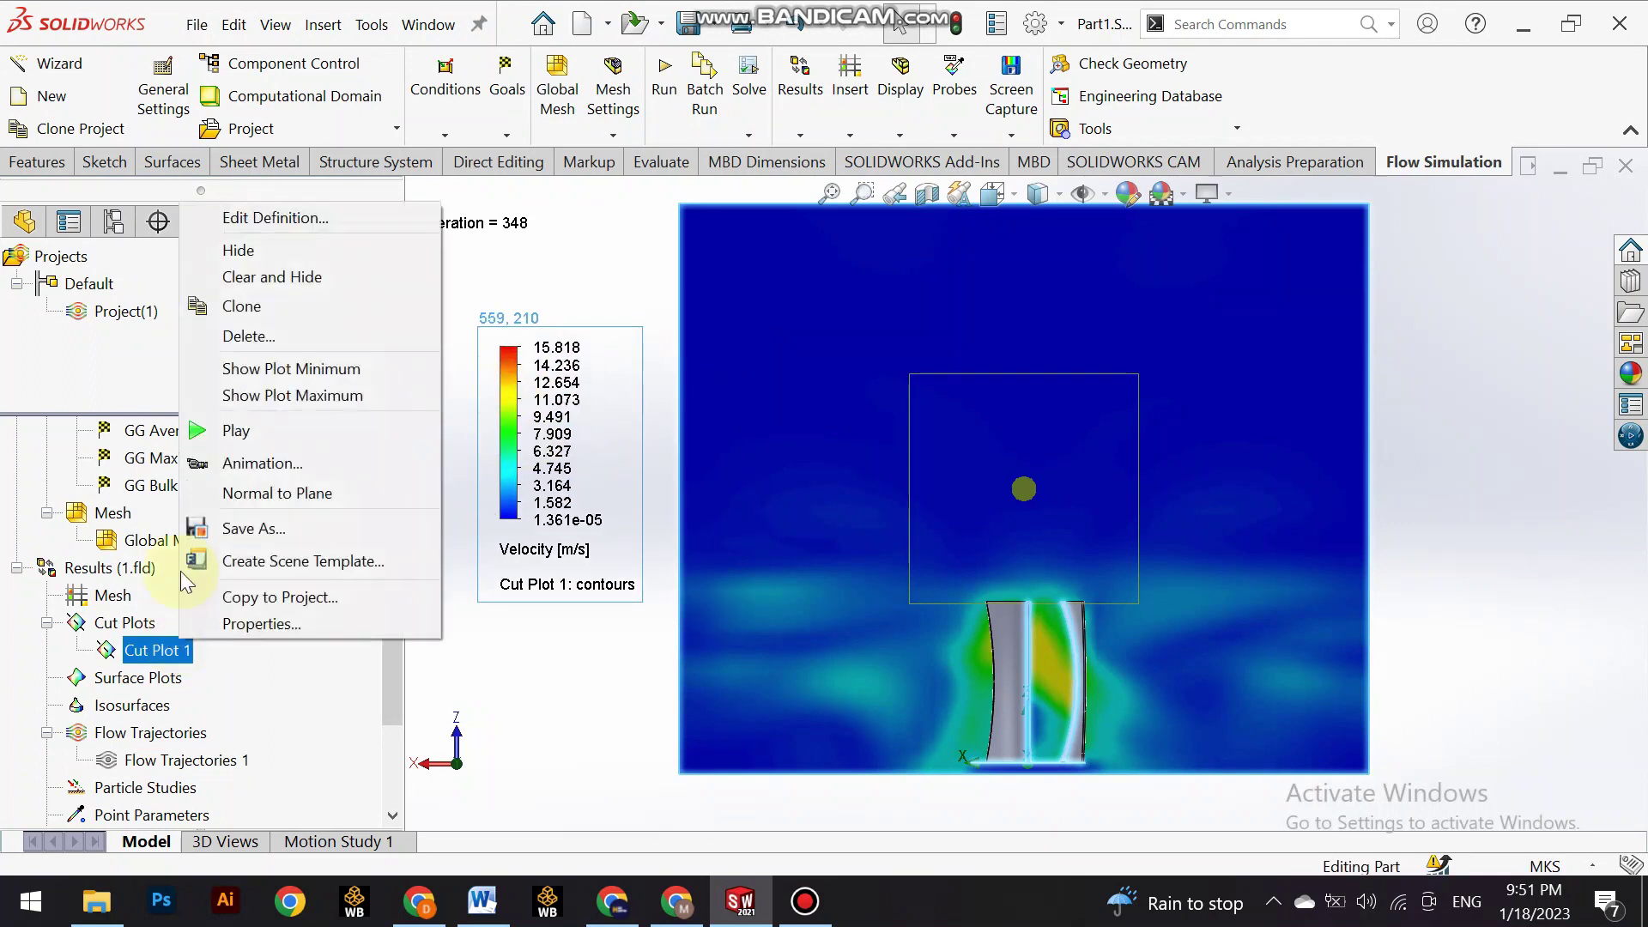
left_click(236, 429)
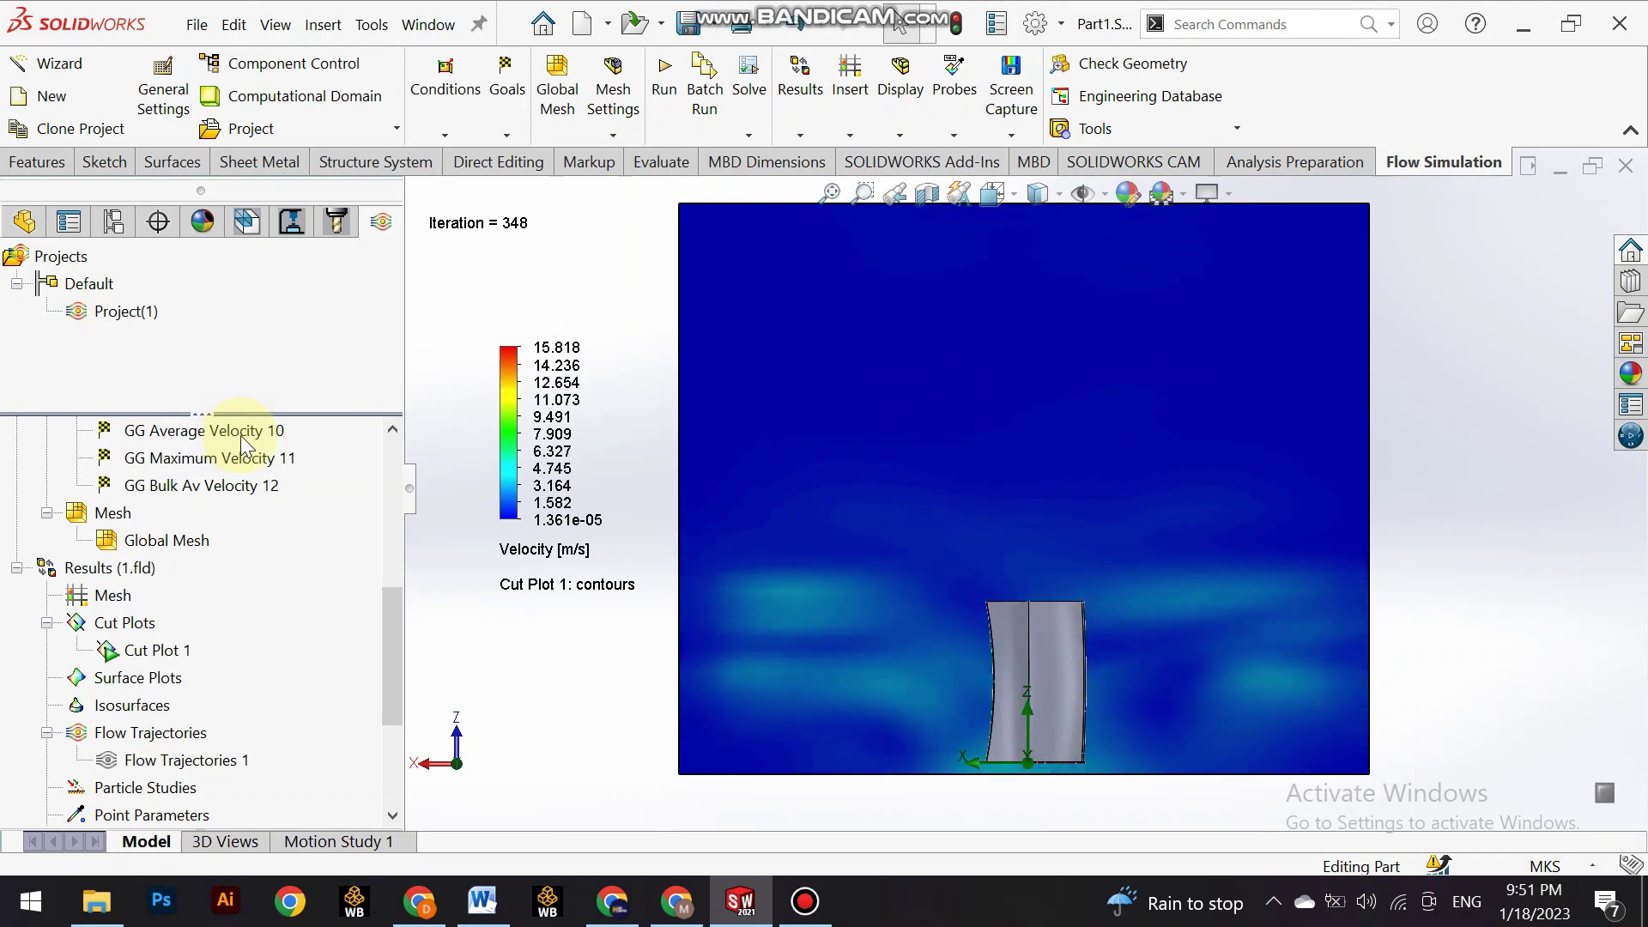
right_click(184, 650)
left_click(259, 436)
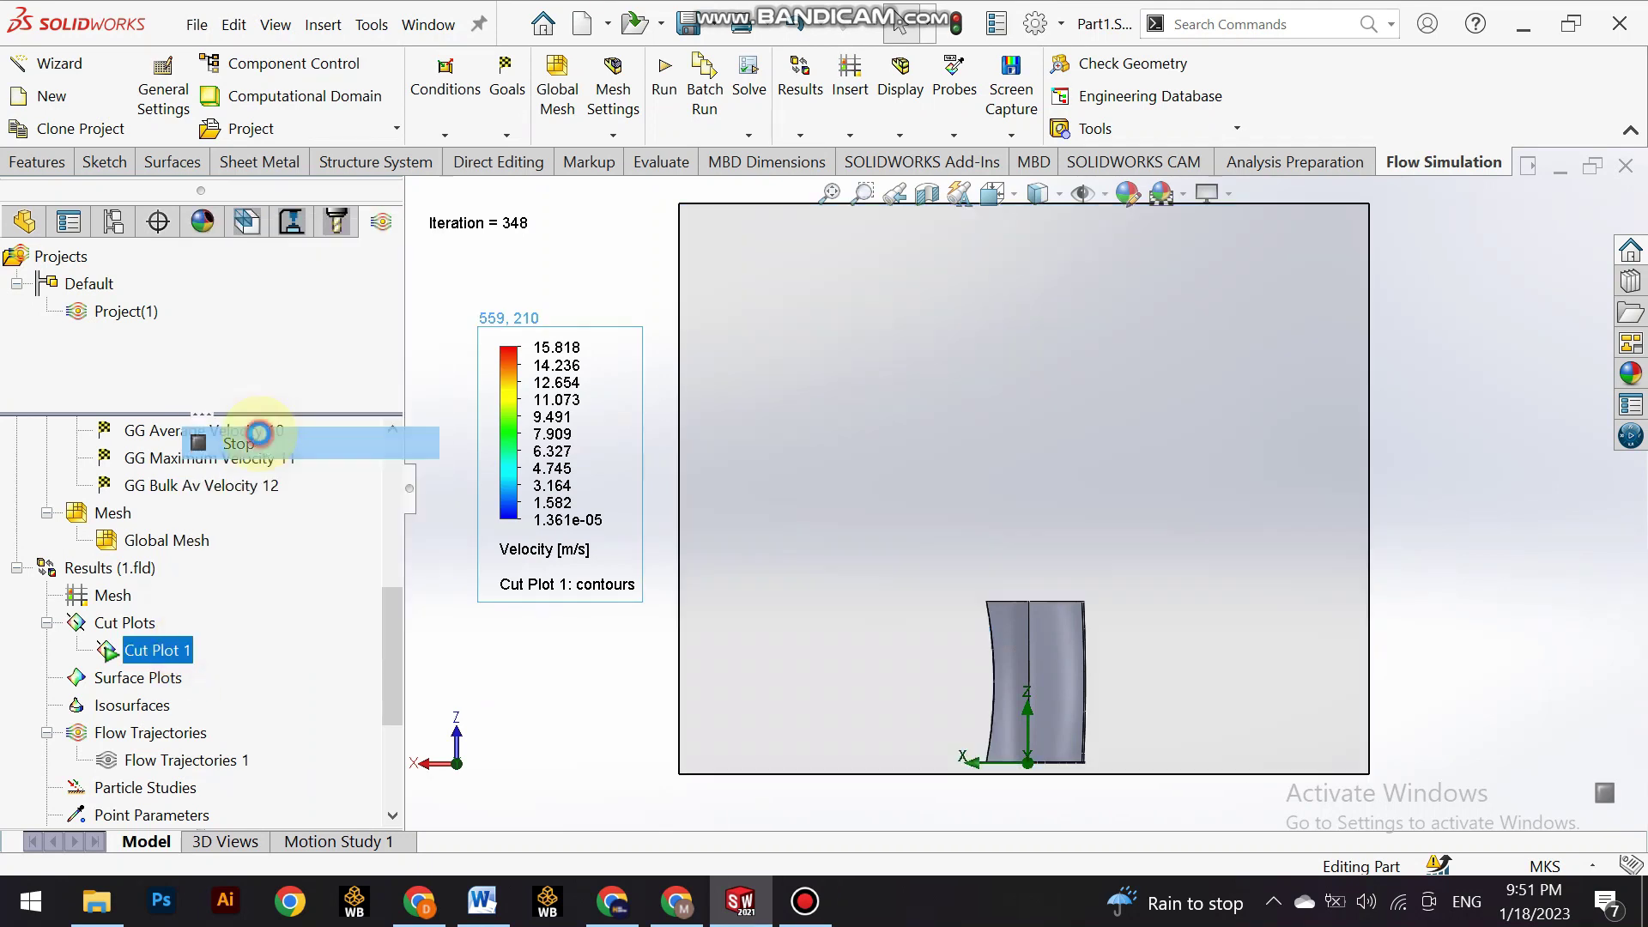
left_click_drag(383, 661, 390, 728)
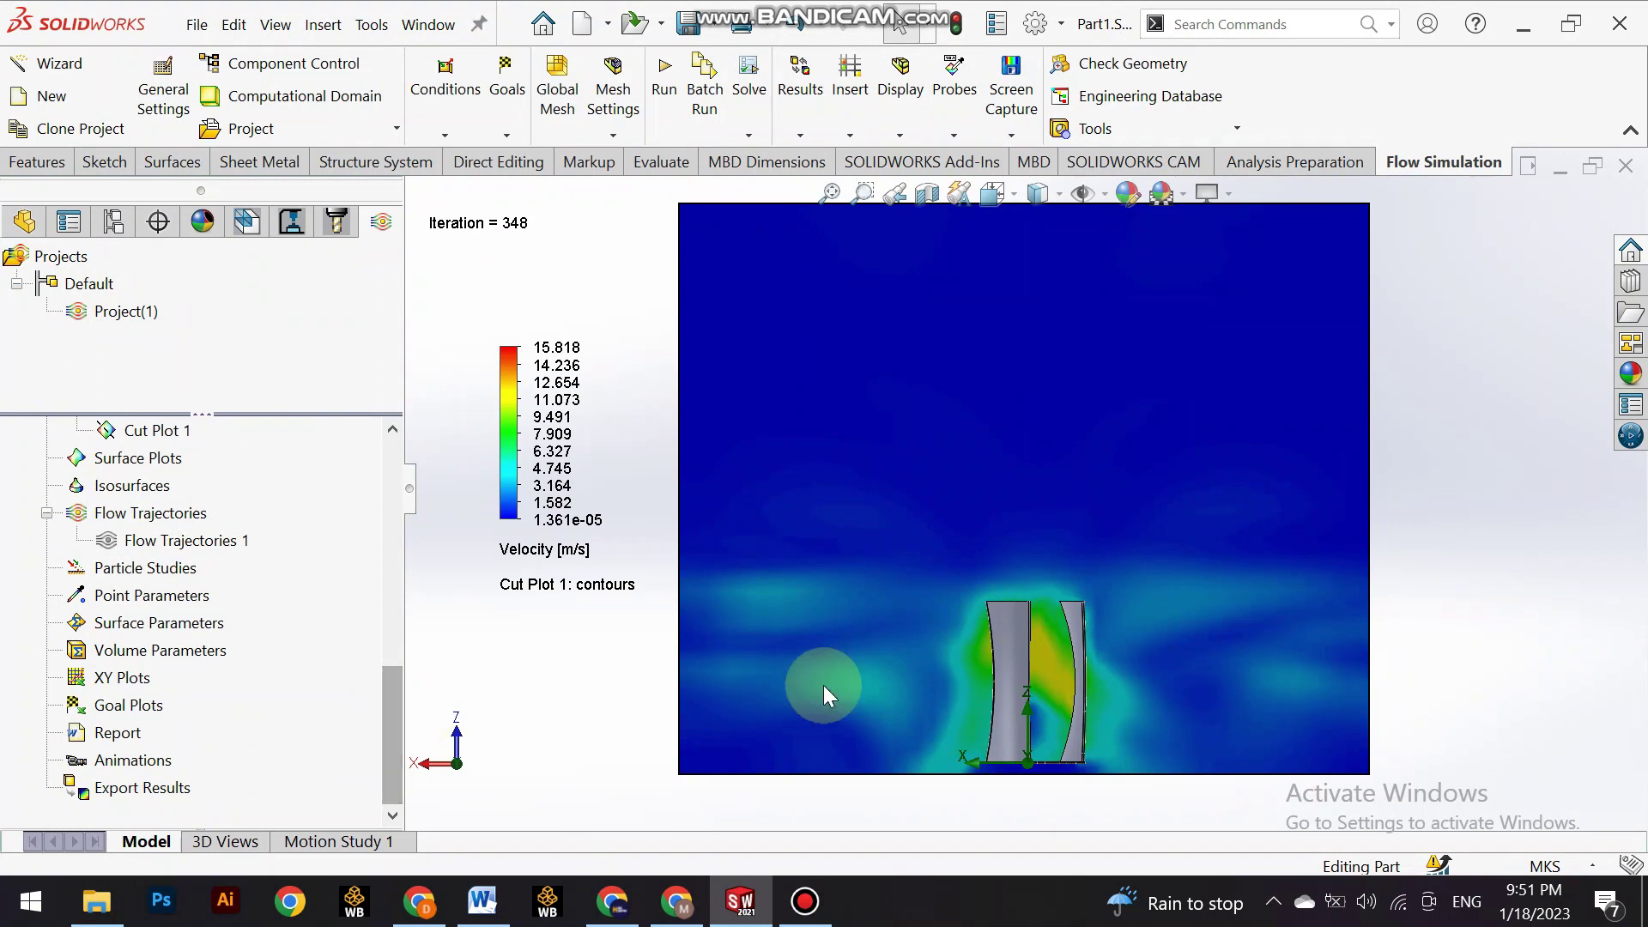
key("ctrl+7")
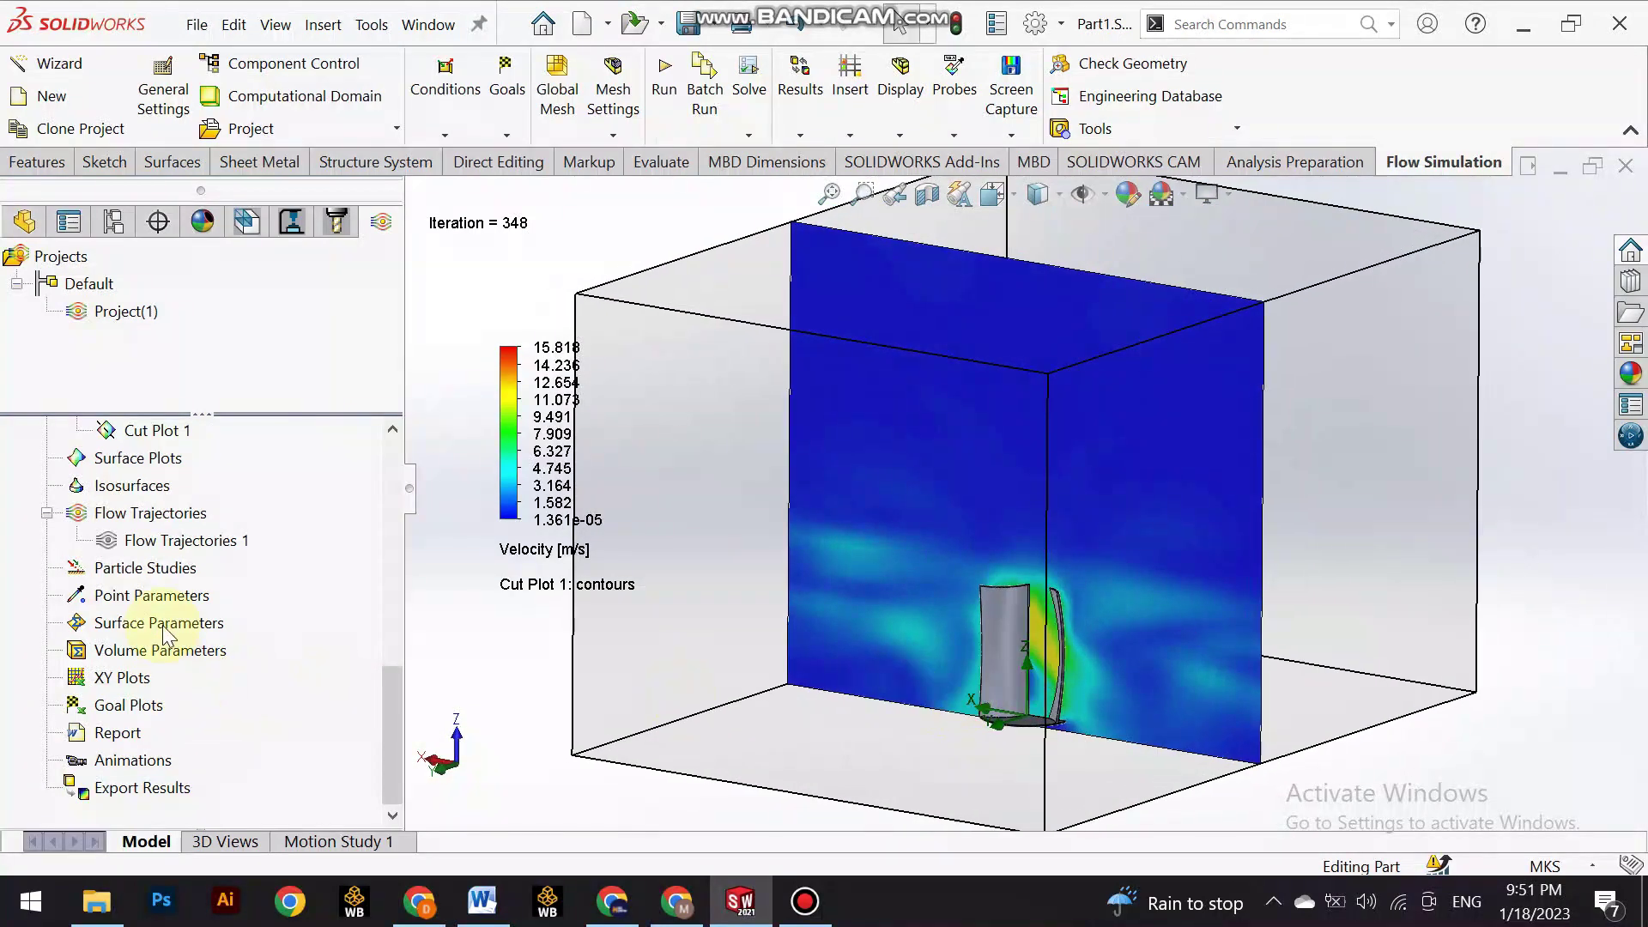
Start a Surface Parameters evaluation on the five rotor blade faces, Face<1> to Face<5>.
left_click(225, 641)
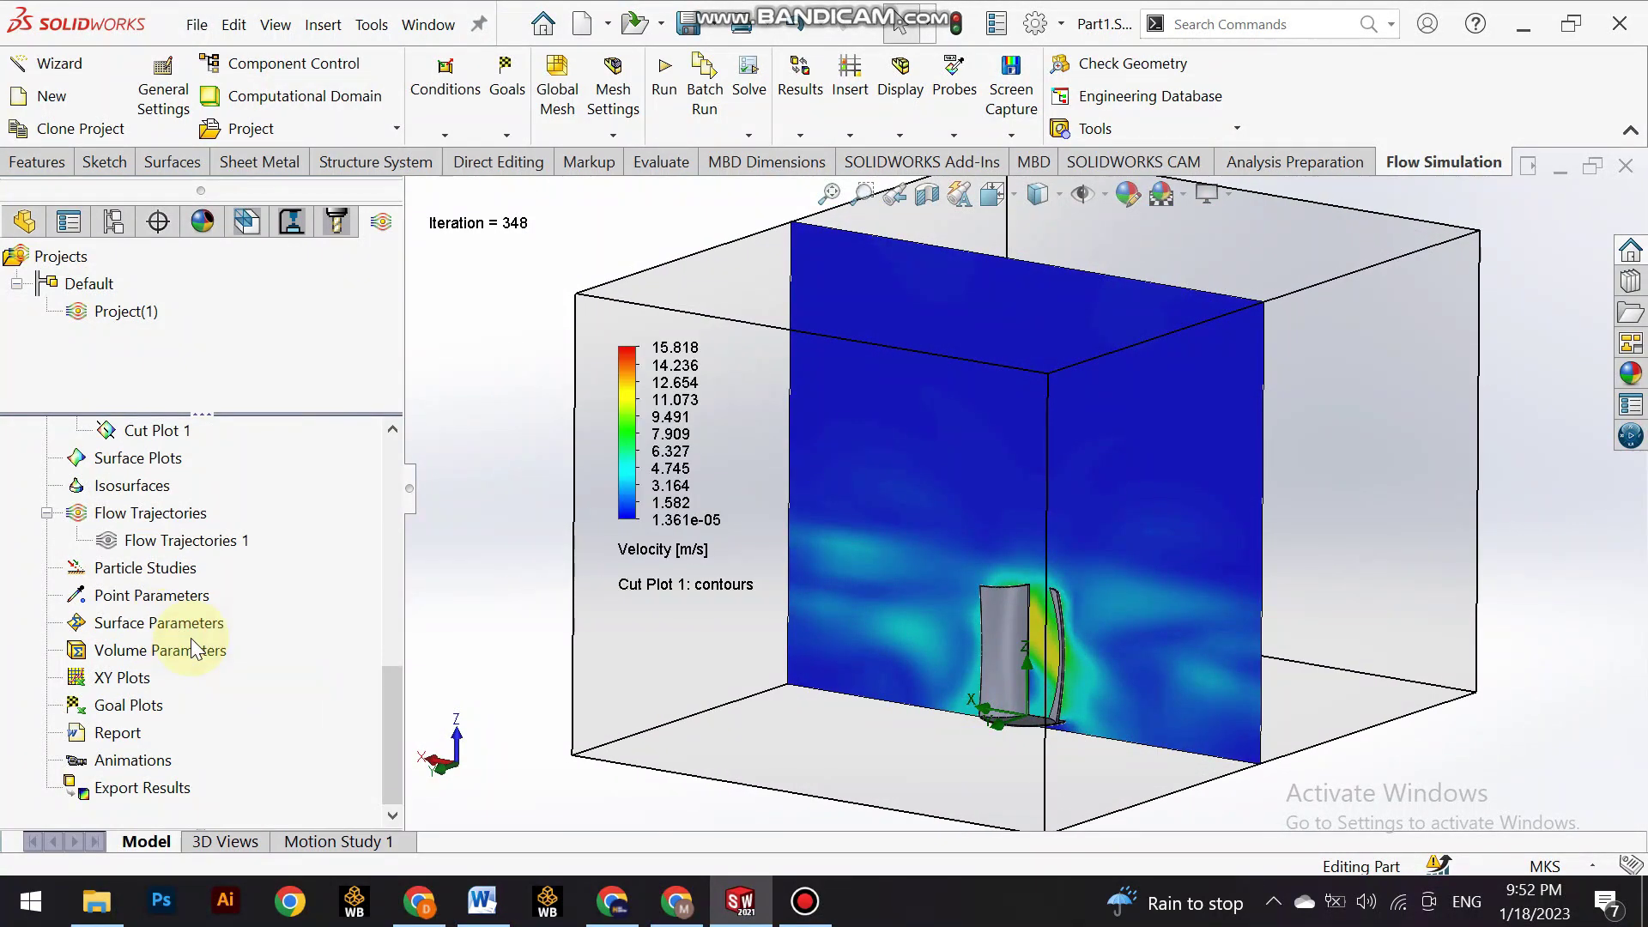
left_click(1002, 633)
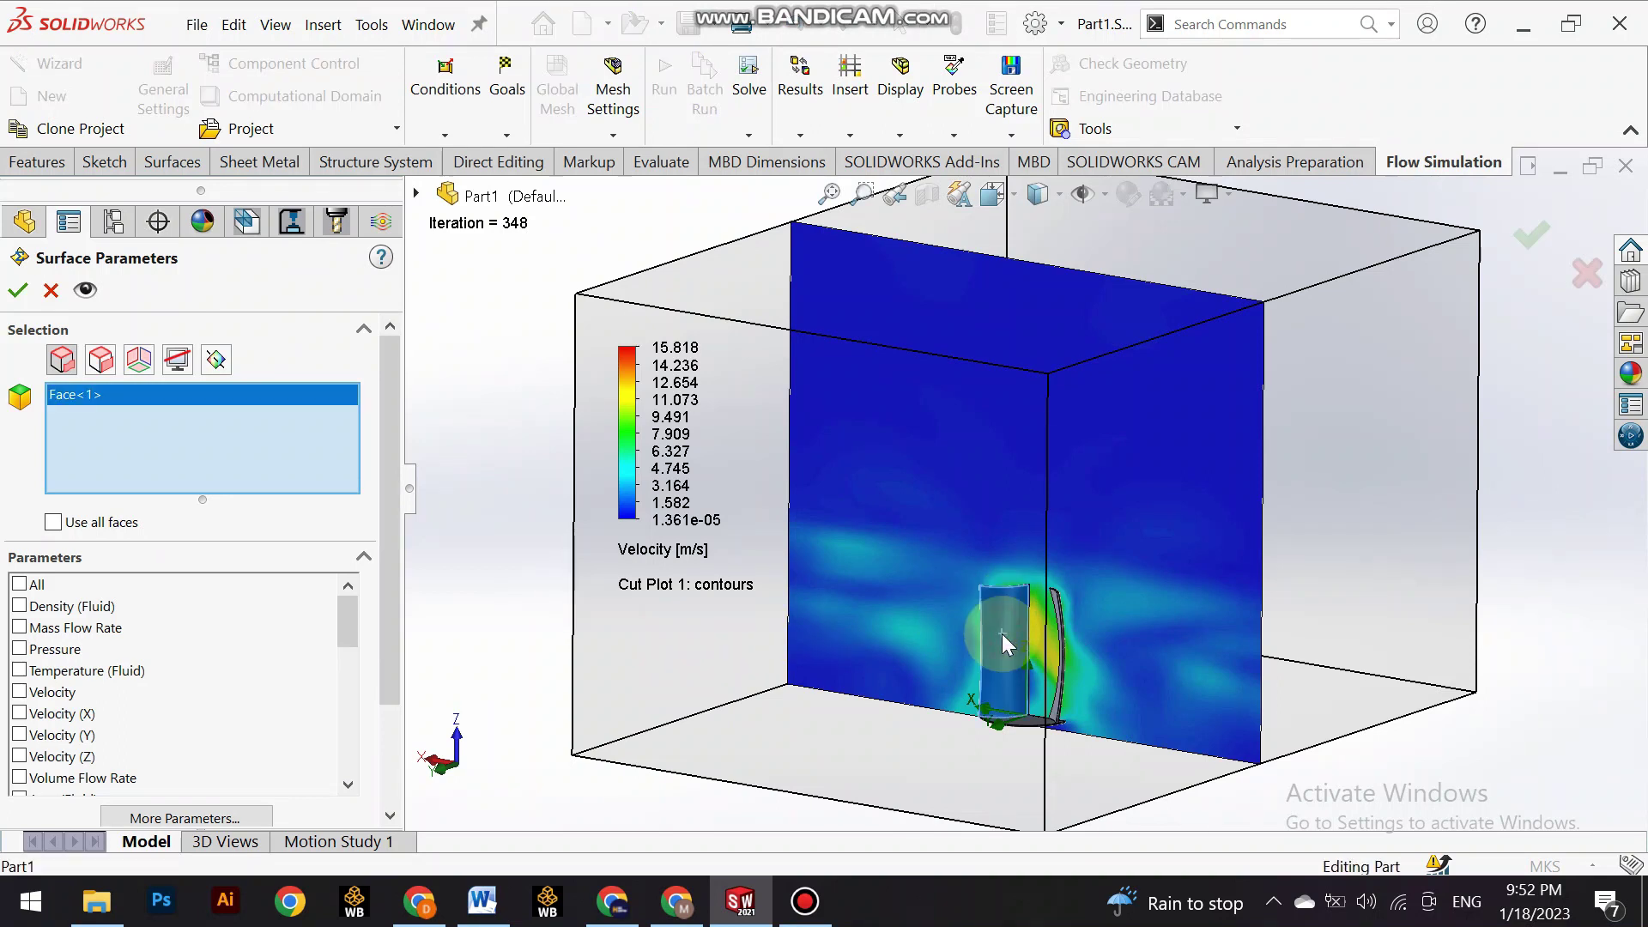
scroll(1062, 644, "down", 2)
scroll(1062, 644, "down", 2)
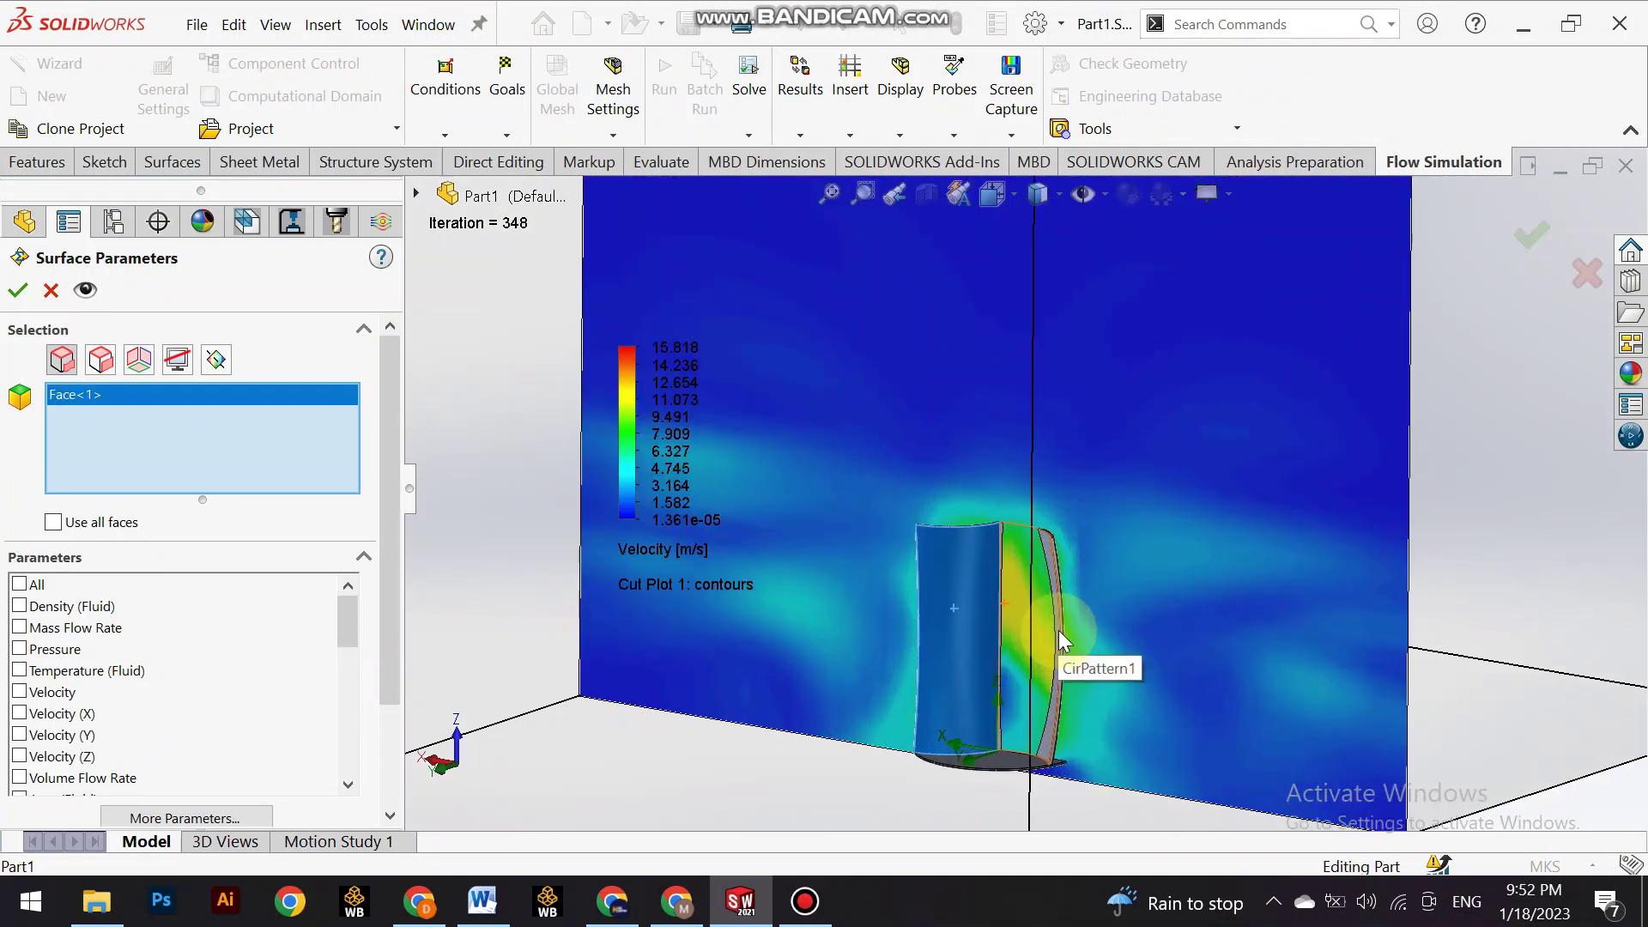
left_click(1062, 620)
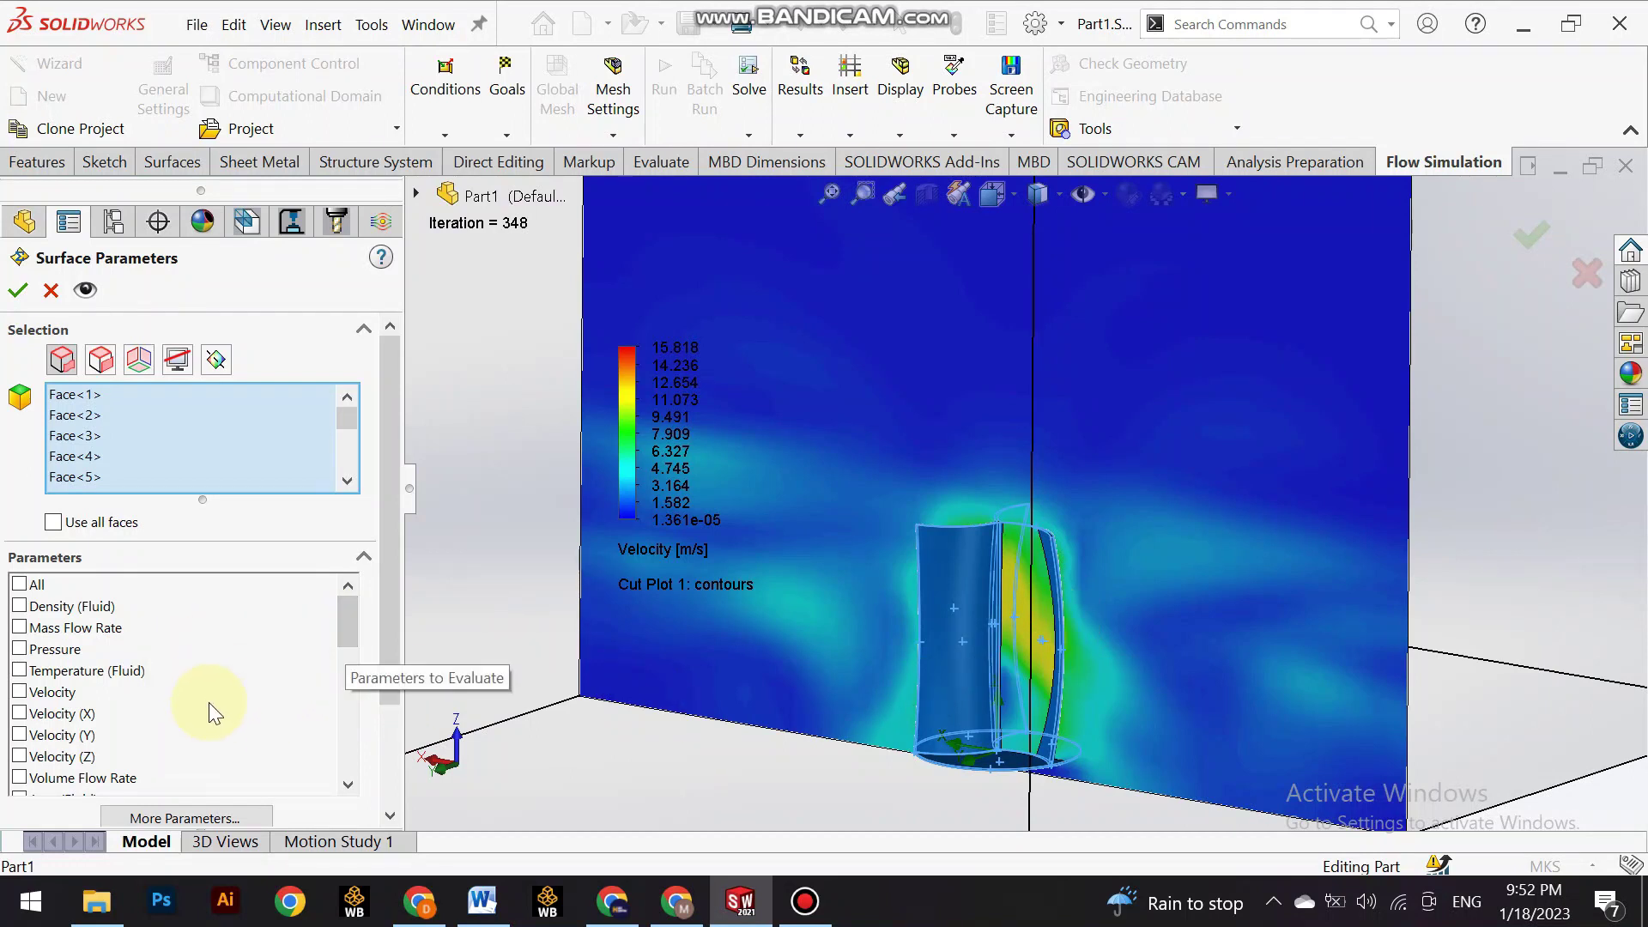
Evaluate blade-face Pressure: min 15162.96 Pa, max 194133.91 Pa, average 75422.11 Pa.
scroll(206, 704, "down", 1)
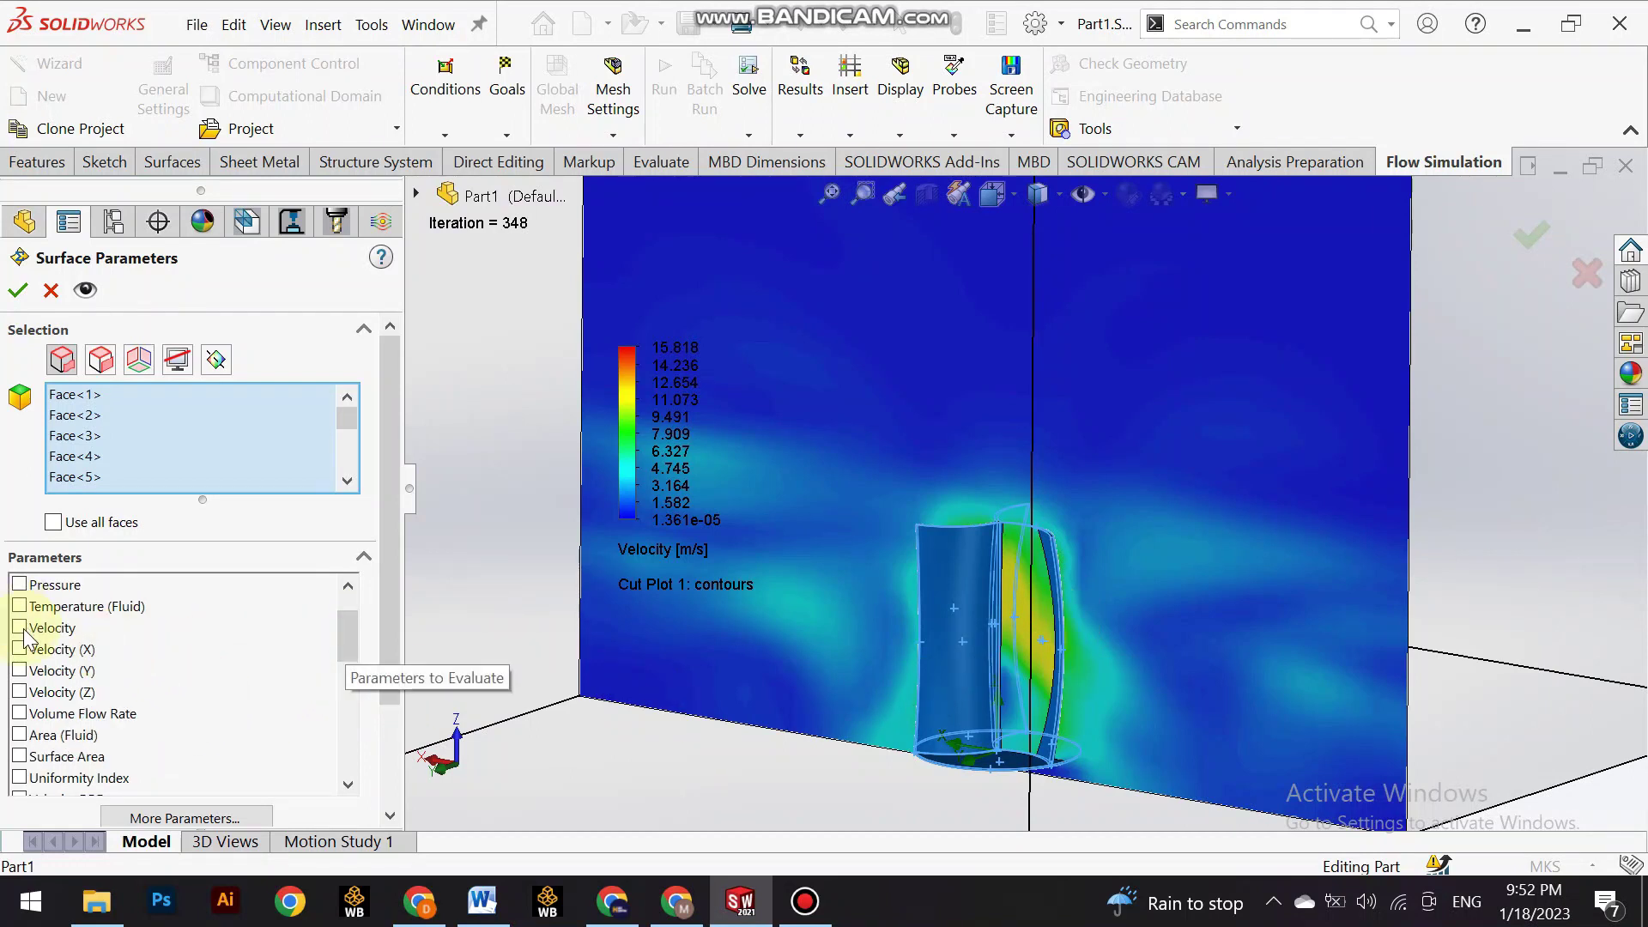
scroll(151, 713, "down", 2)
scroll(151, 713, "down", 2)
scroll(151, 712, "down", 3)
scroll(155, 717, "down", 1)
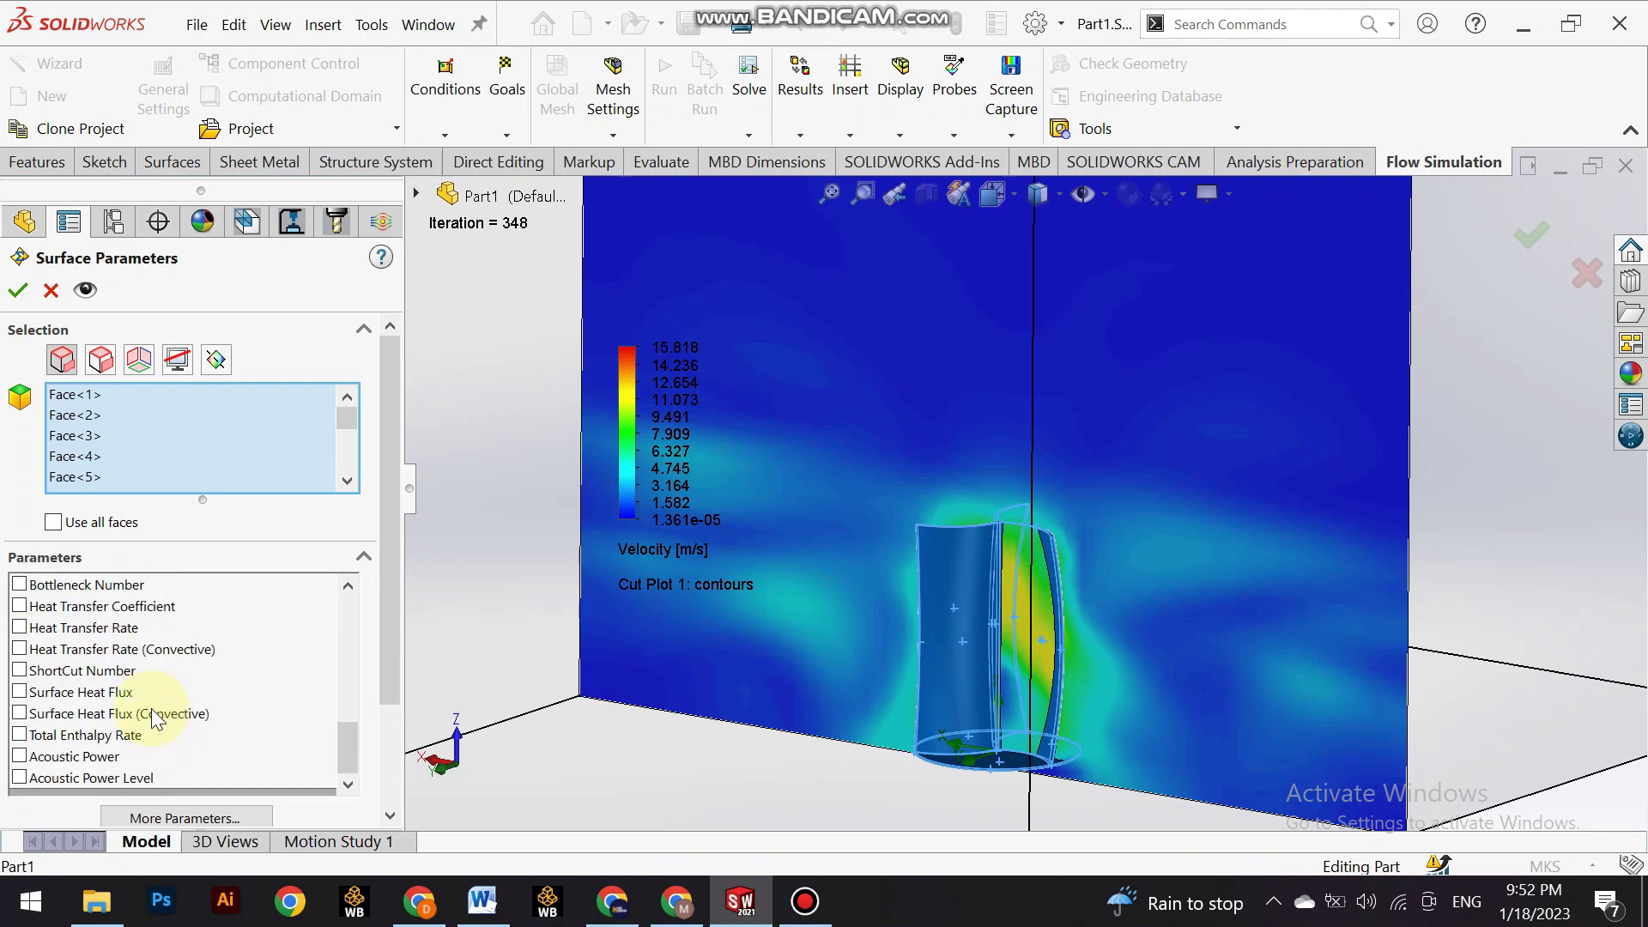
scroll(155, 718, "up", 8)
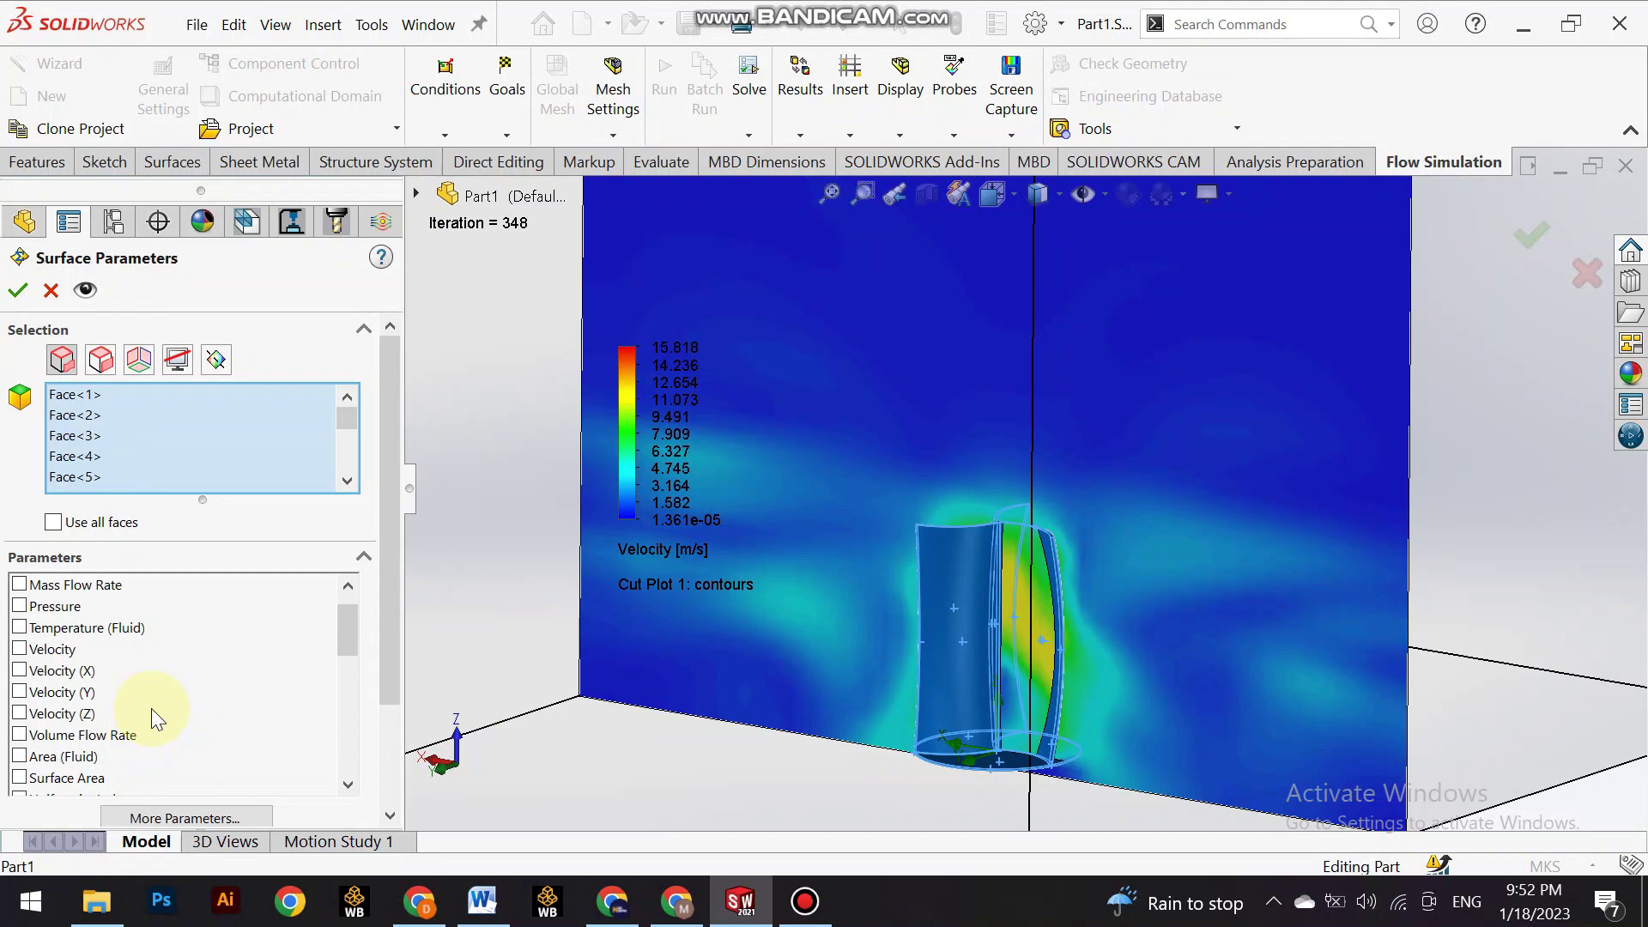
left_click(20, 607)
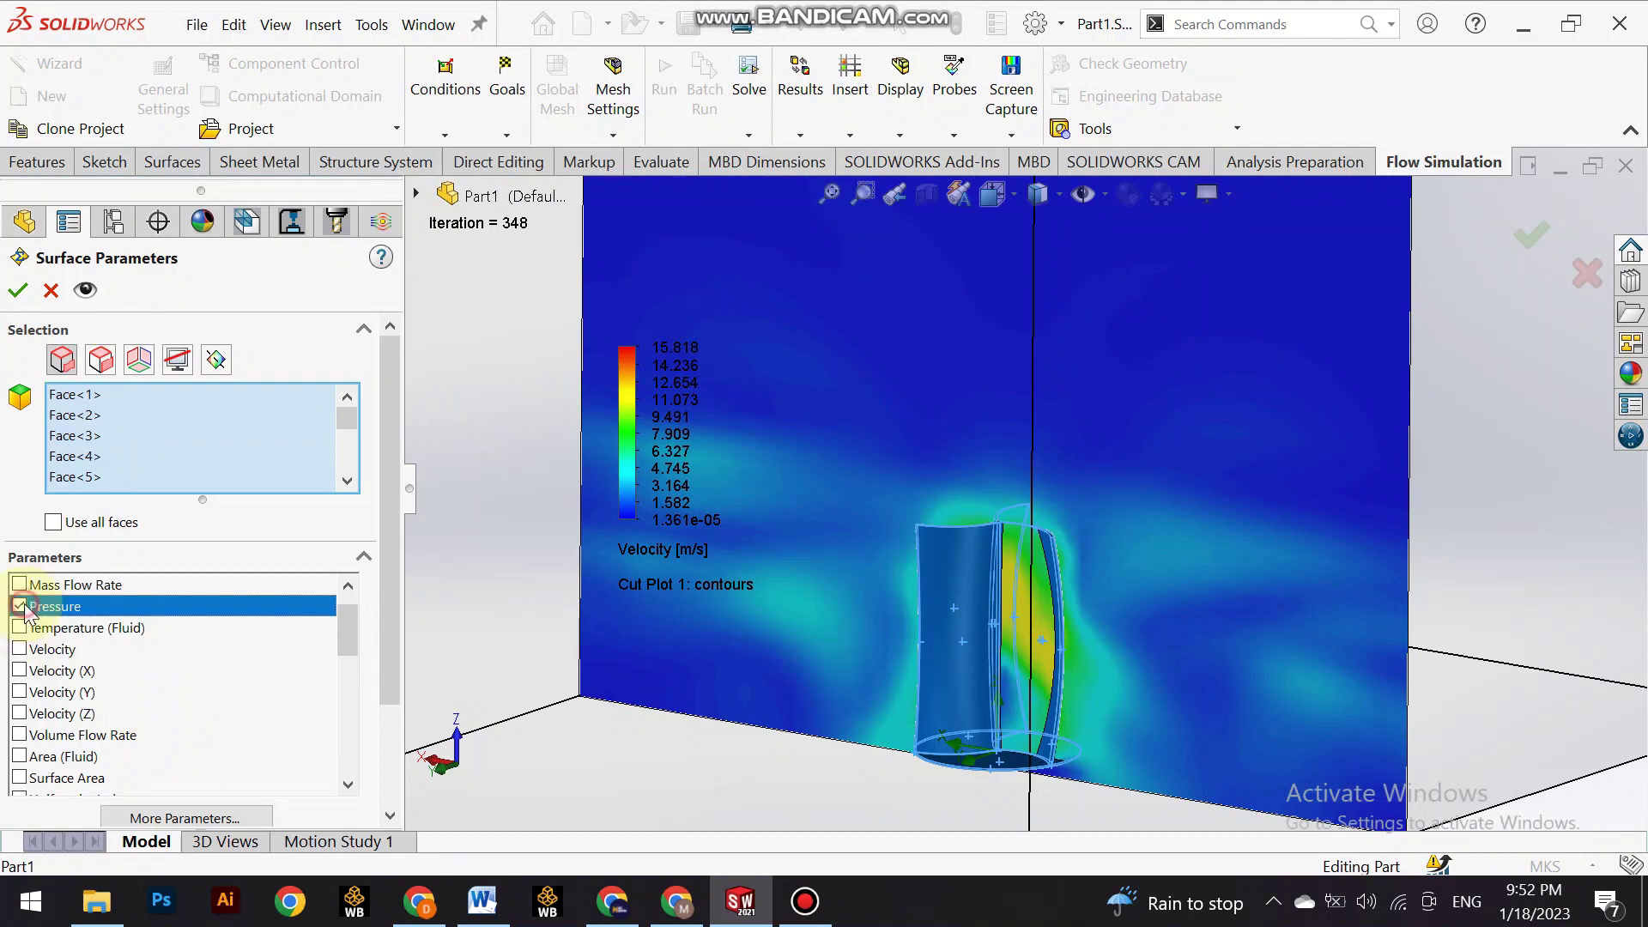
left_click(86, 292)
left_click(17, 290)
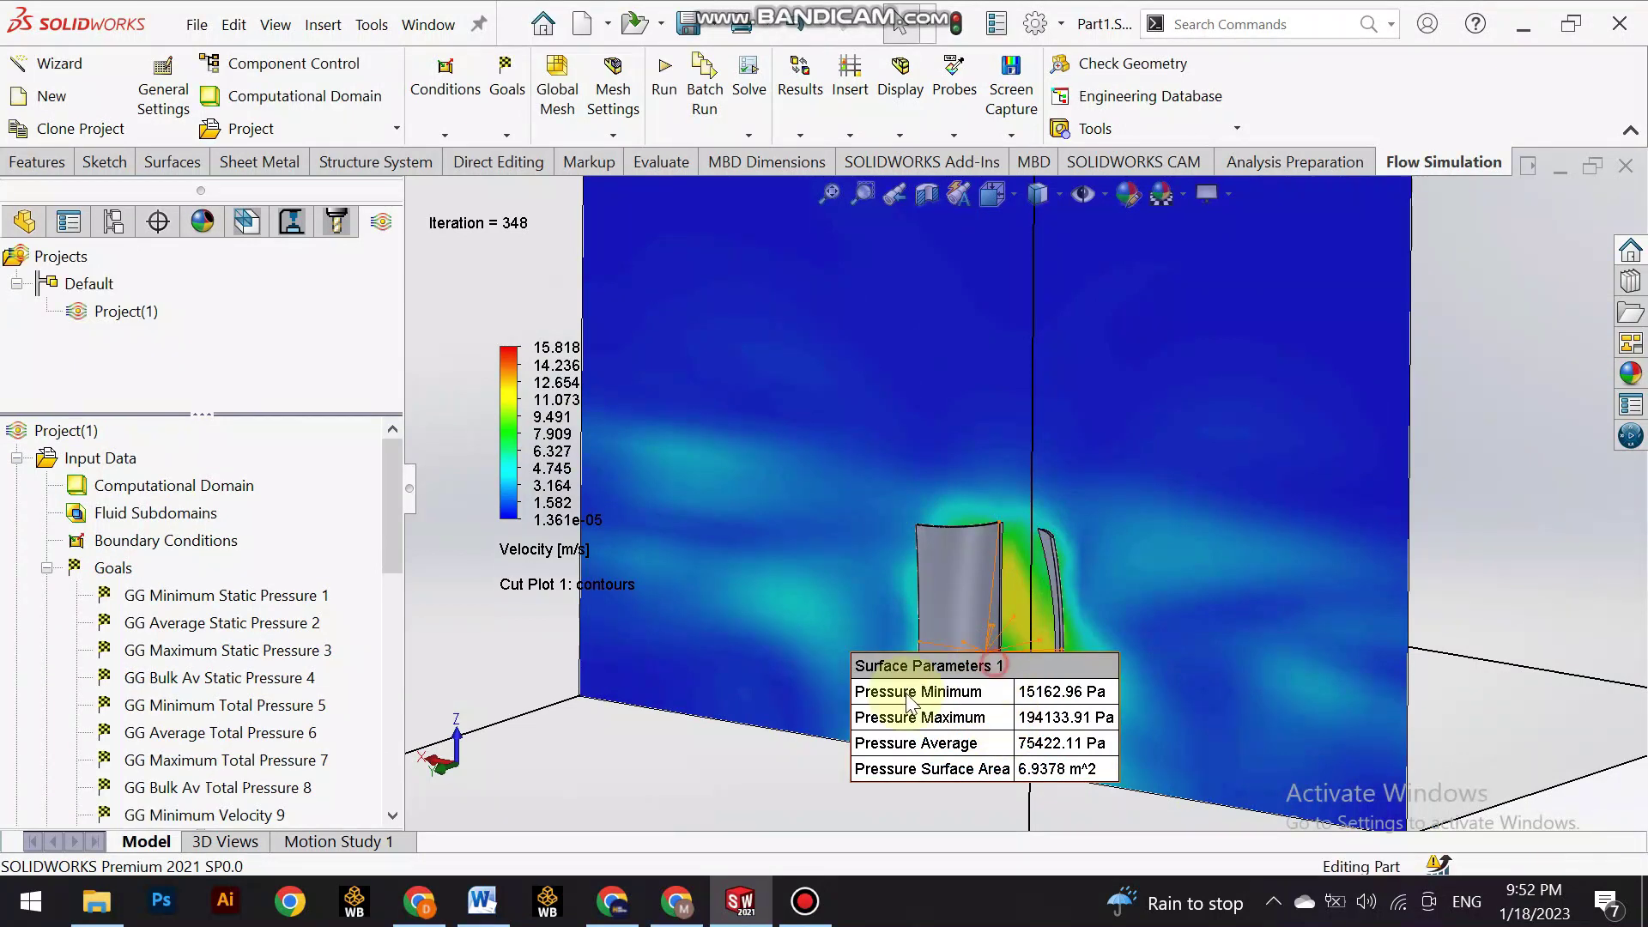
Move the pressure table left of the rotor, fit the view and hide Cut Plot 1.
left_click_drag(994, 673, 571, 654)
key("f")
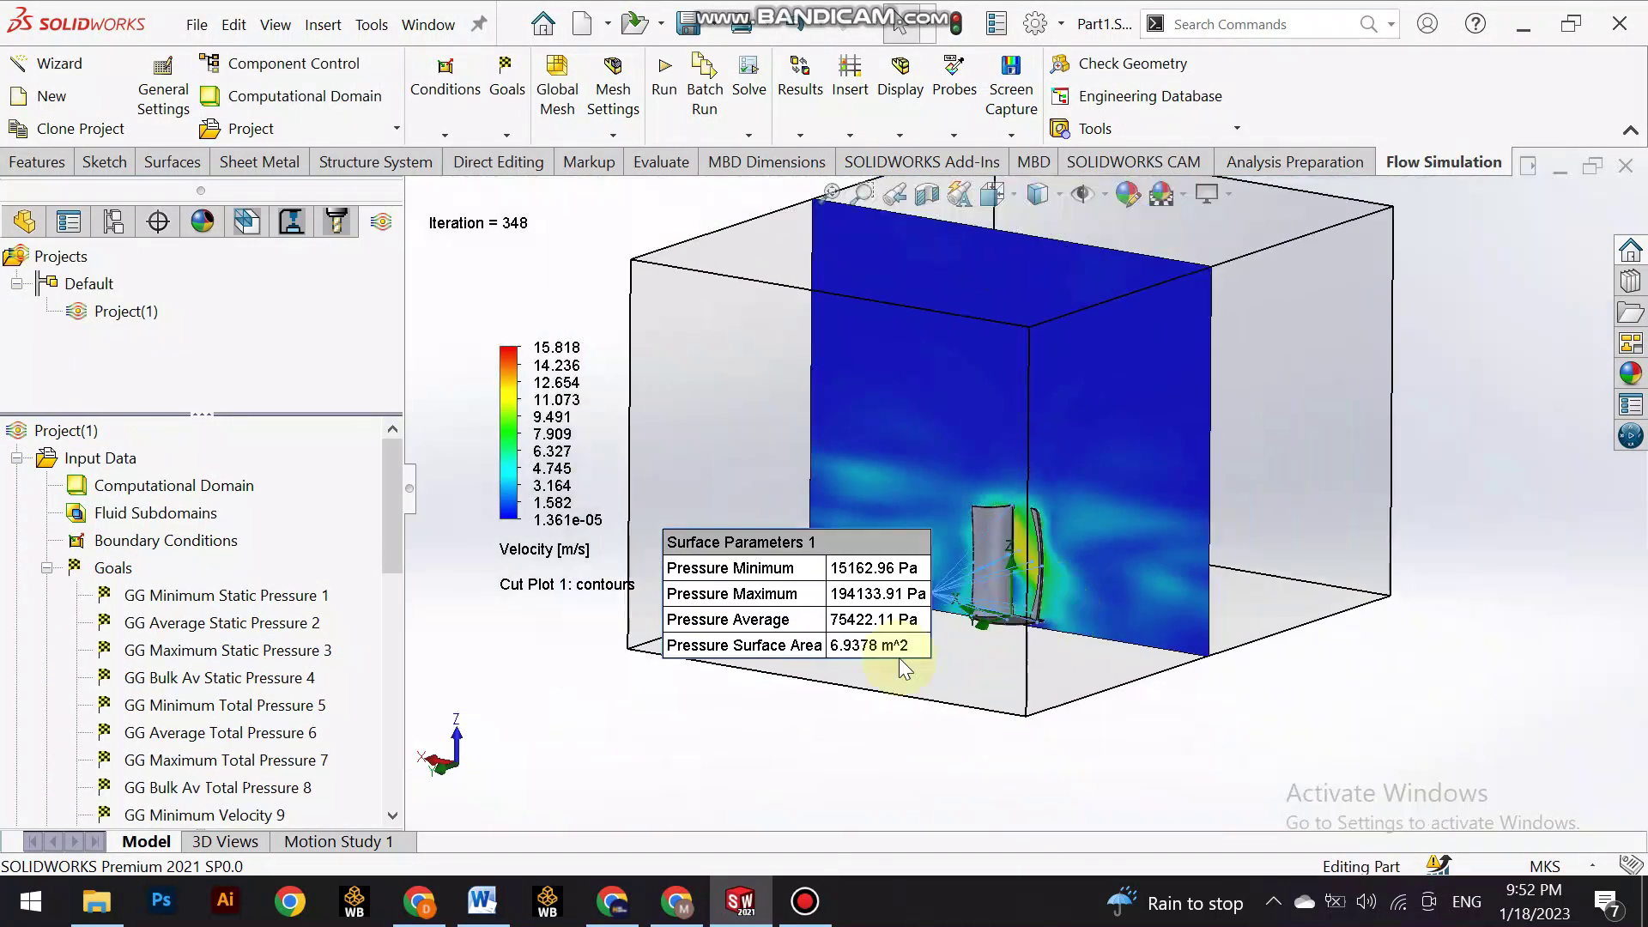
scroll(189, 678, "down", 5)
scroll(191, 680, "down", 2)
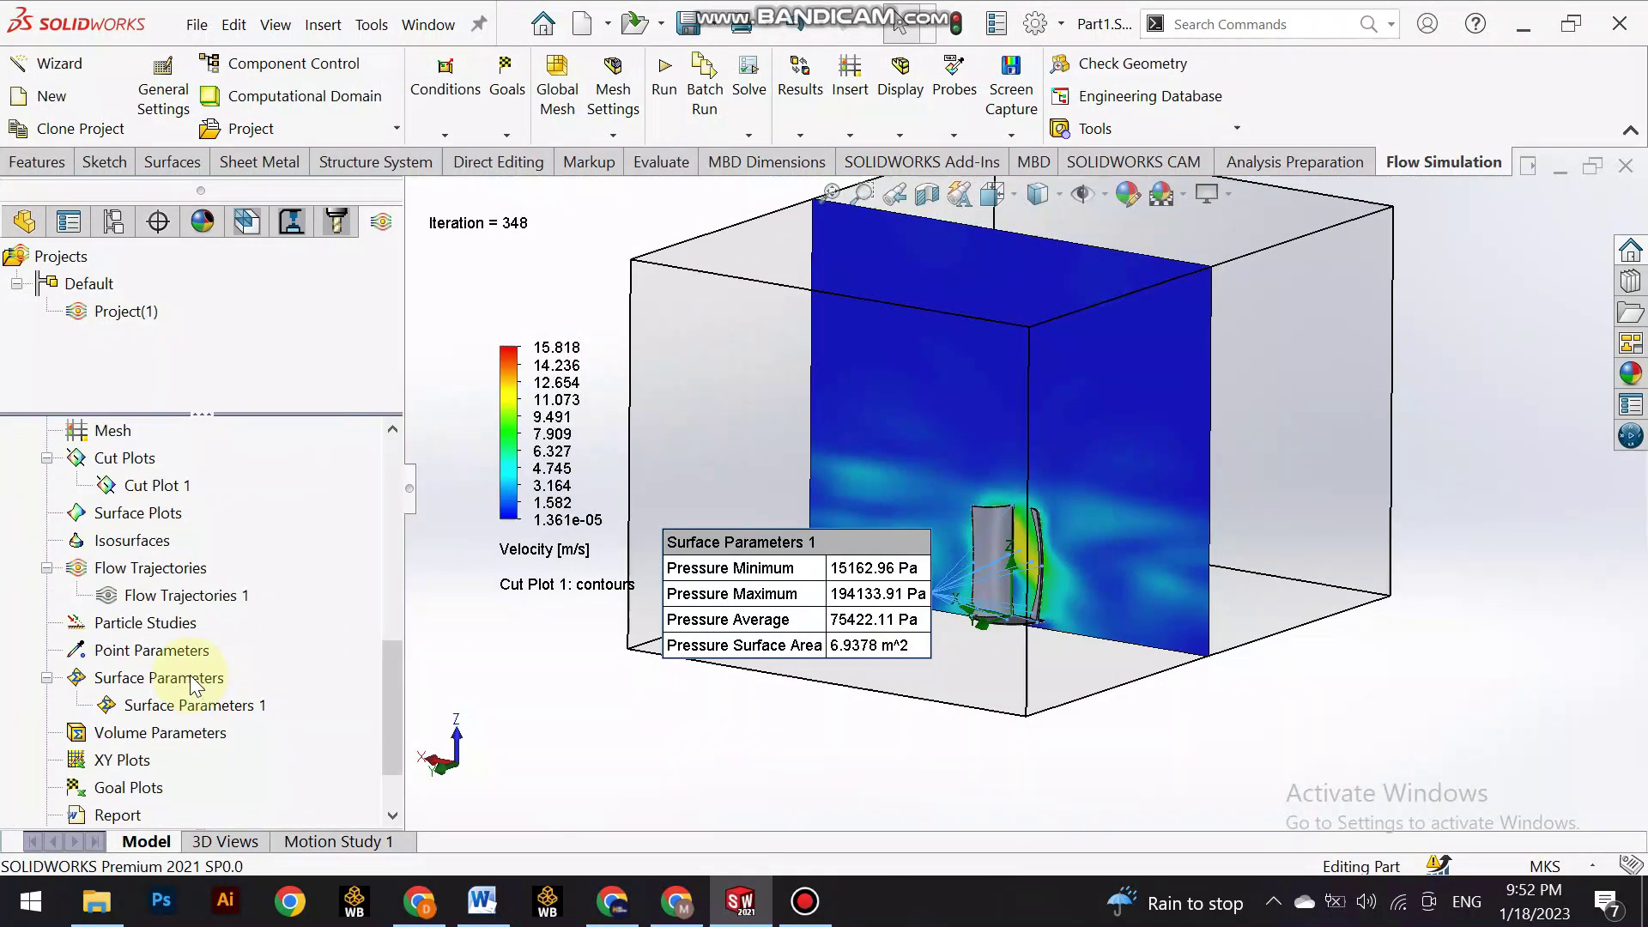
right_click(154, 493)
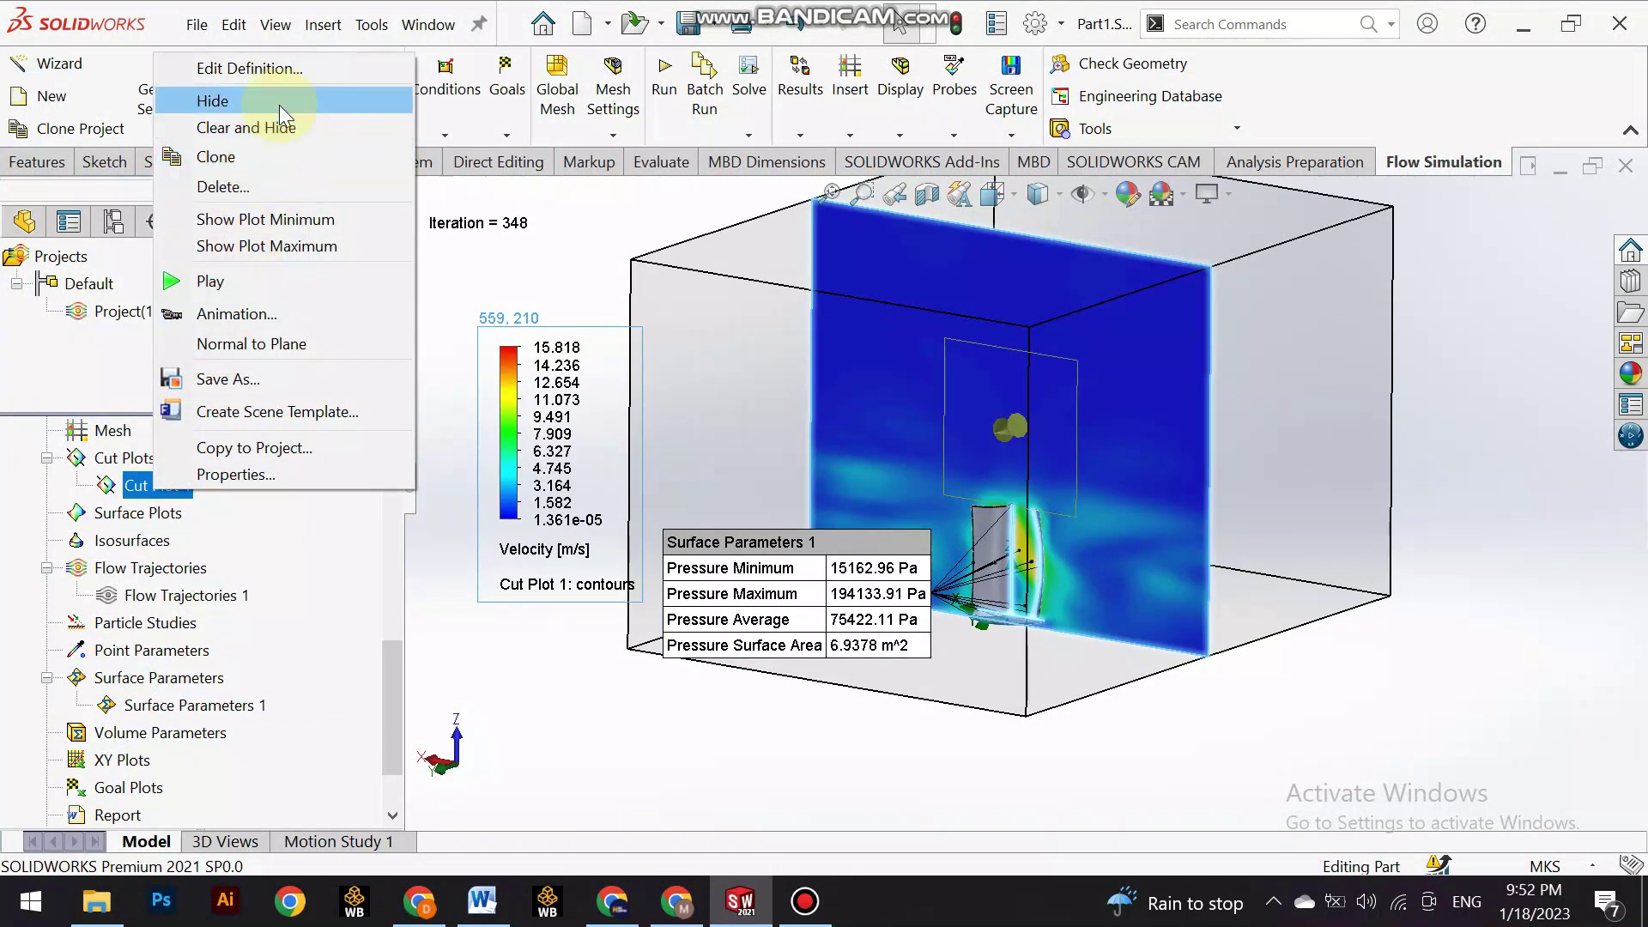
left_click(280, 105)
Reposition the Surface Parameters 1 table further up and to the left.
right_click(206, 709)
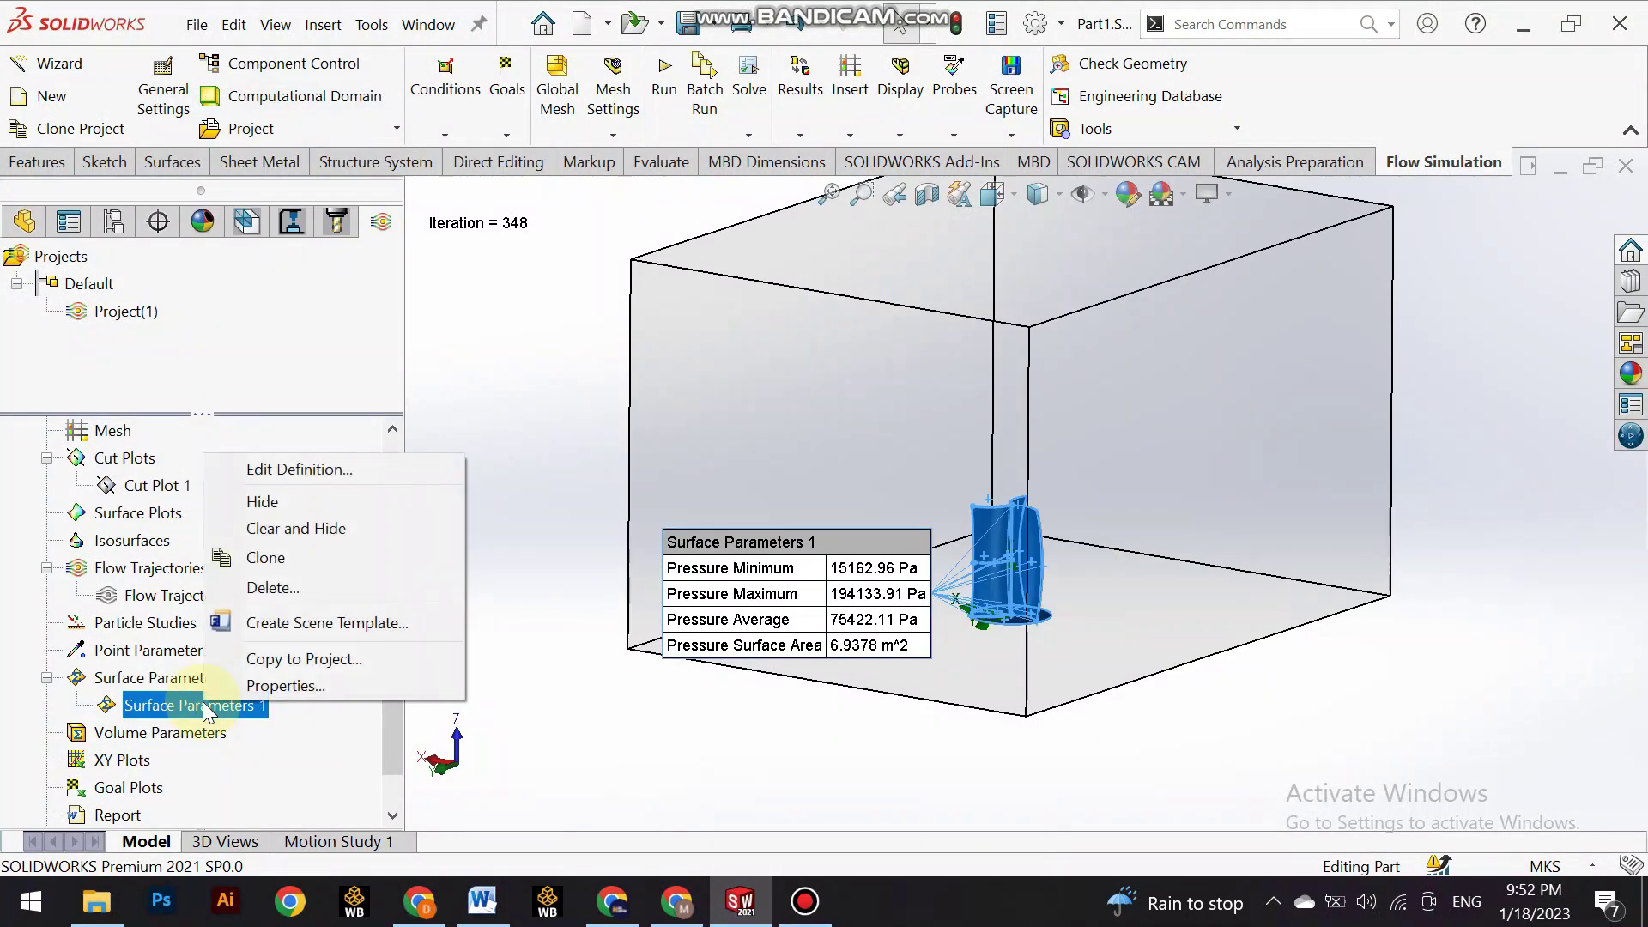
left_click(205, 704)
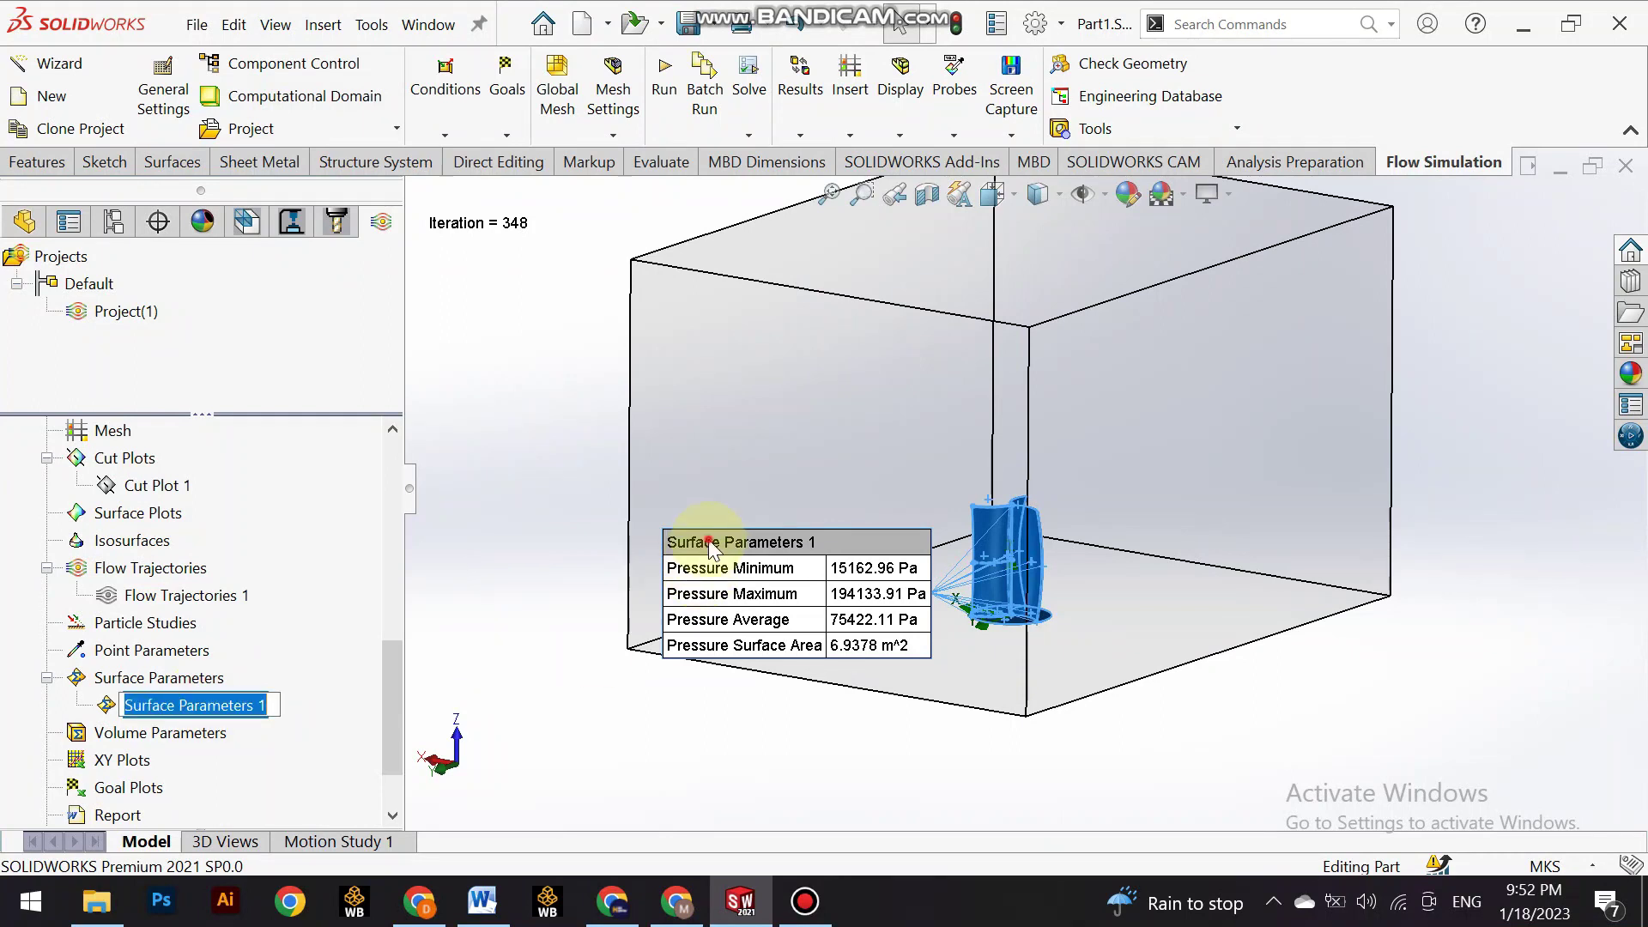
left_click_drag(709, 549, 473, 436)
right_click(213, 704)
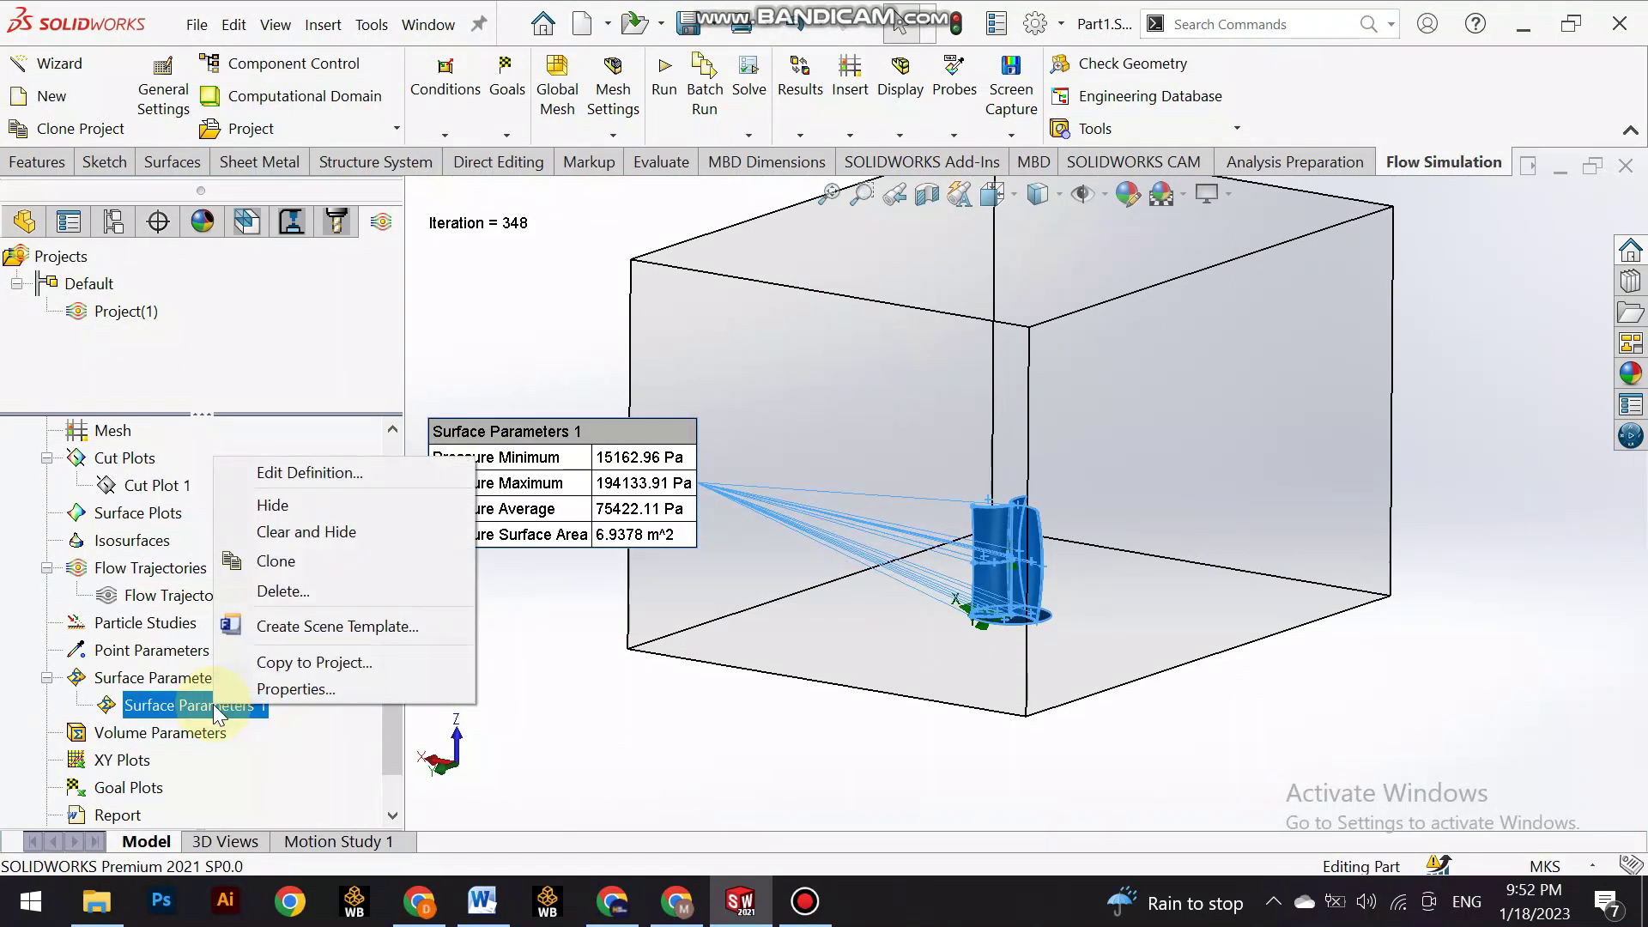
left_click(525, 751)
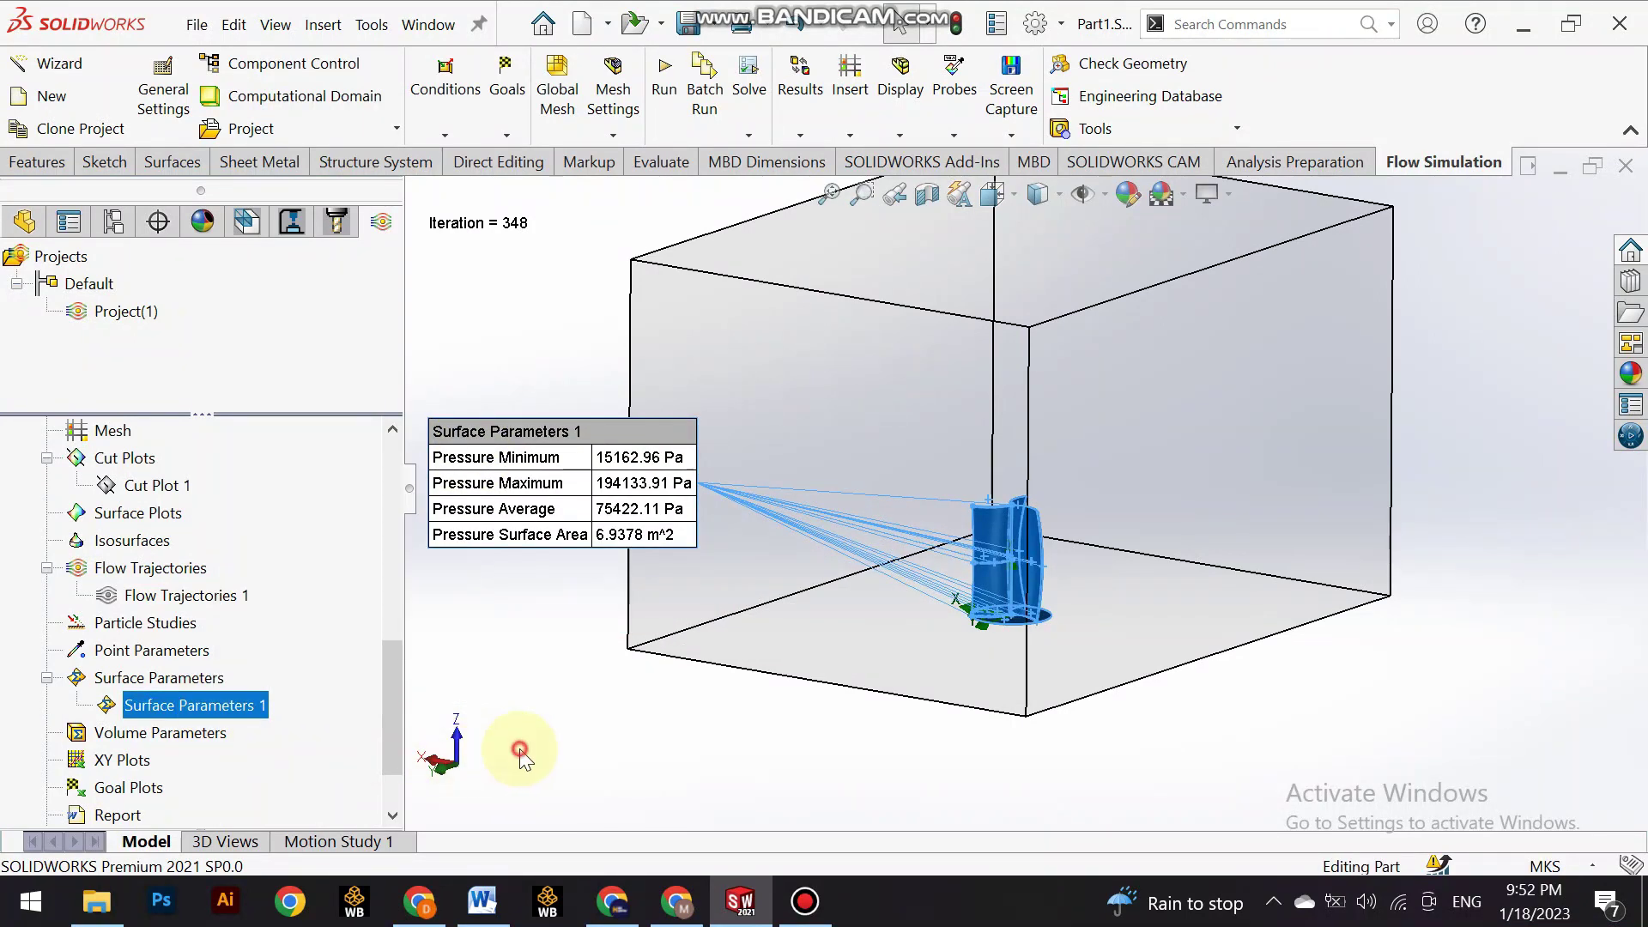